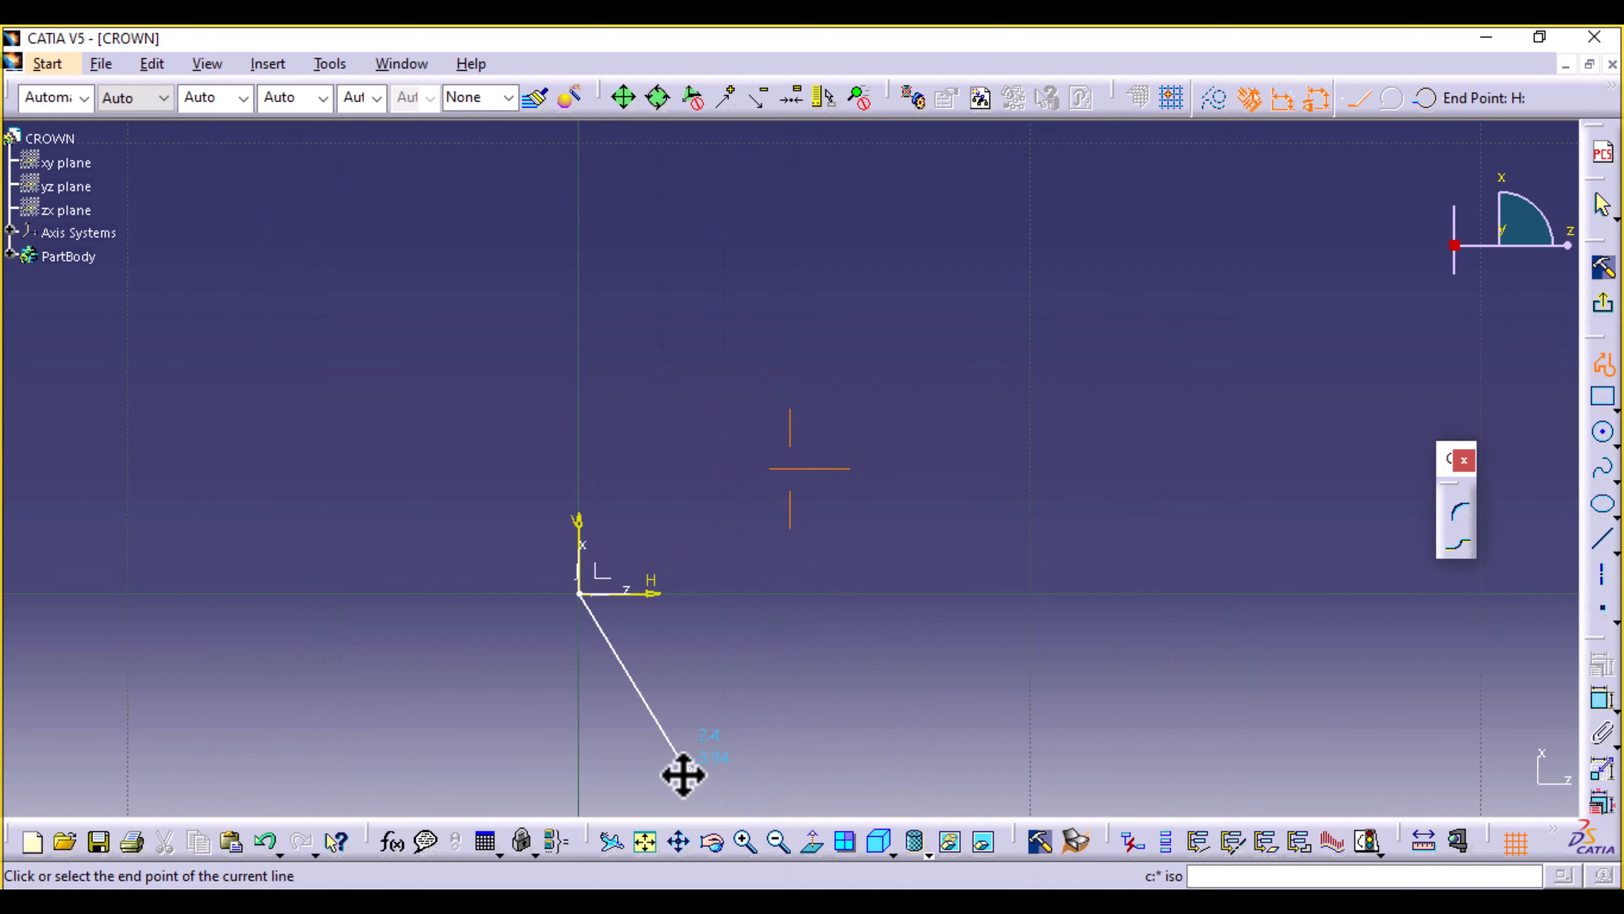
From the origin, draw the head outline: about 2.5 up, 2.86 across, 4.6 down, and back to about 1.67 from the vertical axis.
middle_drag(699, 736, 694, 669)
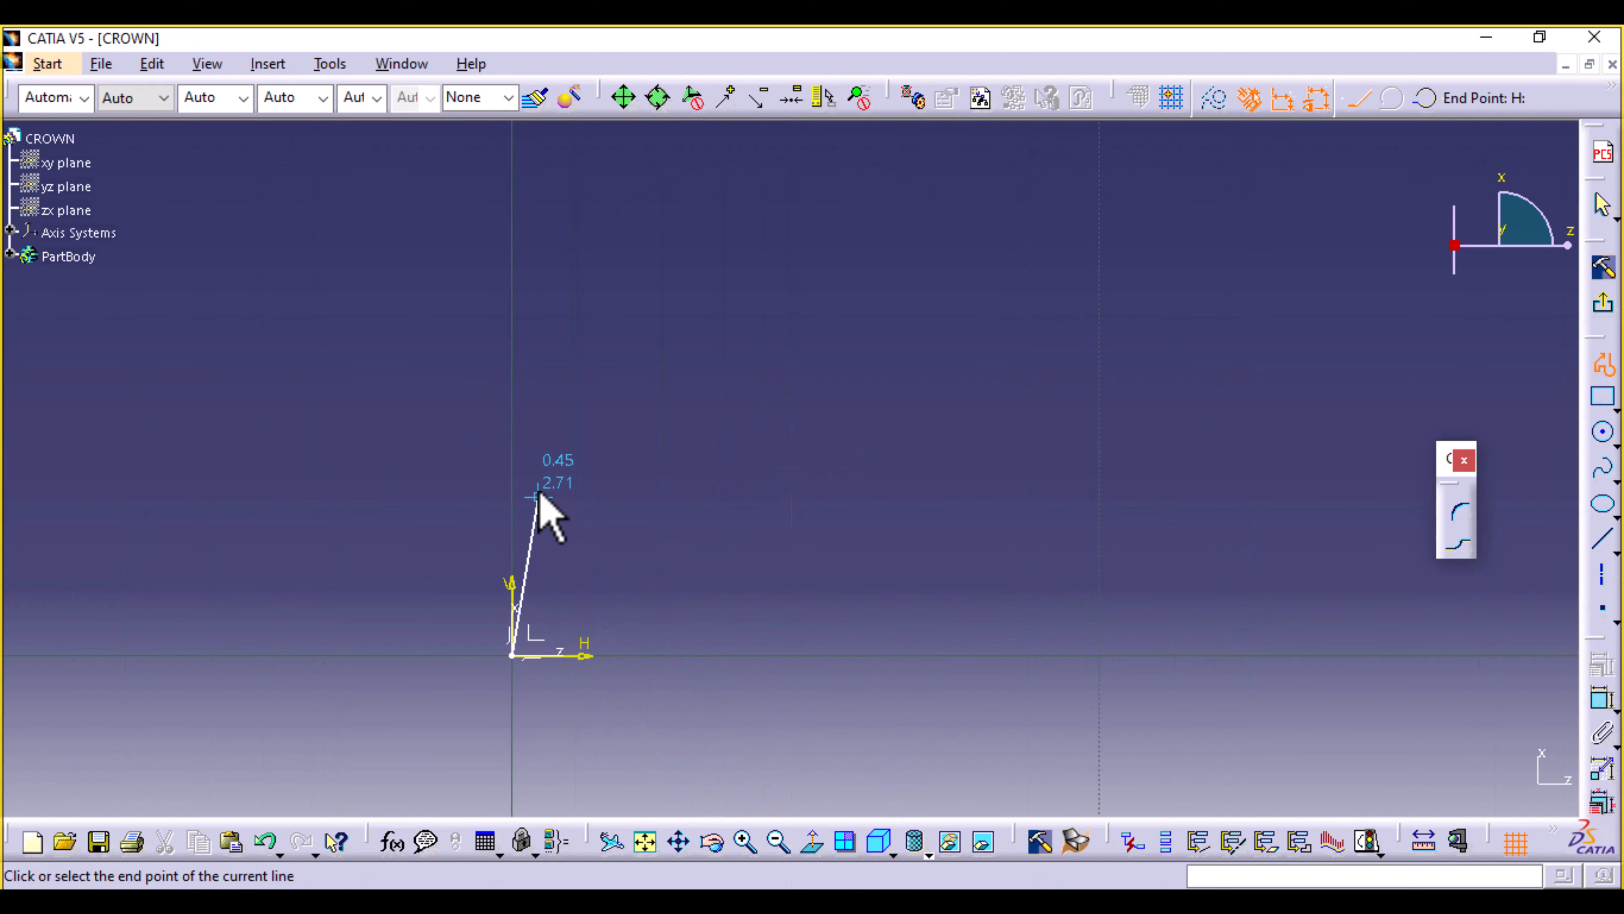
click(512, 510)
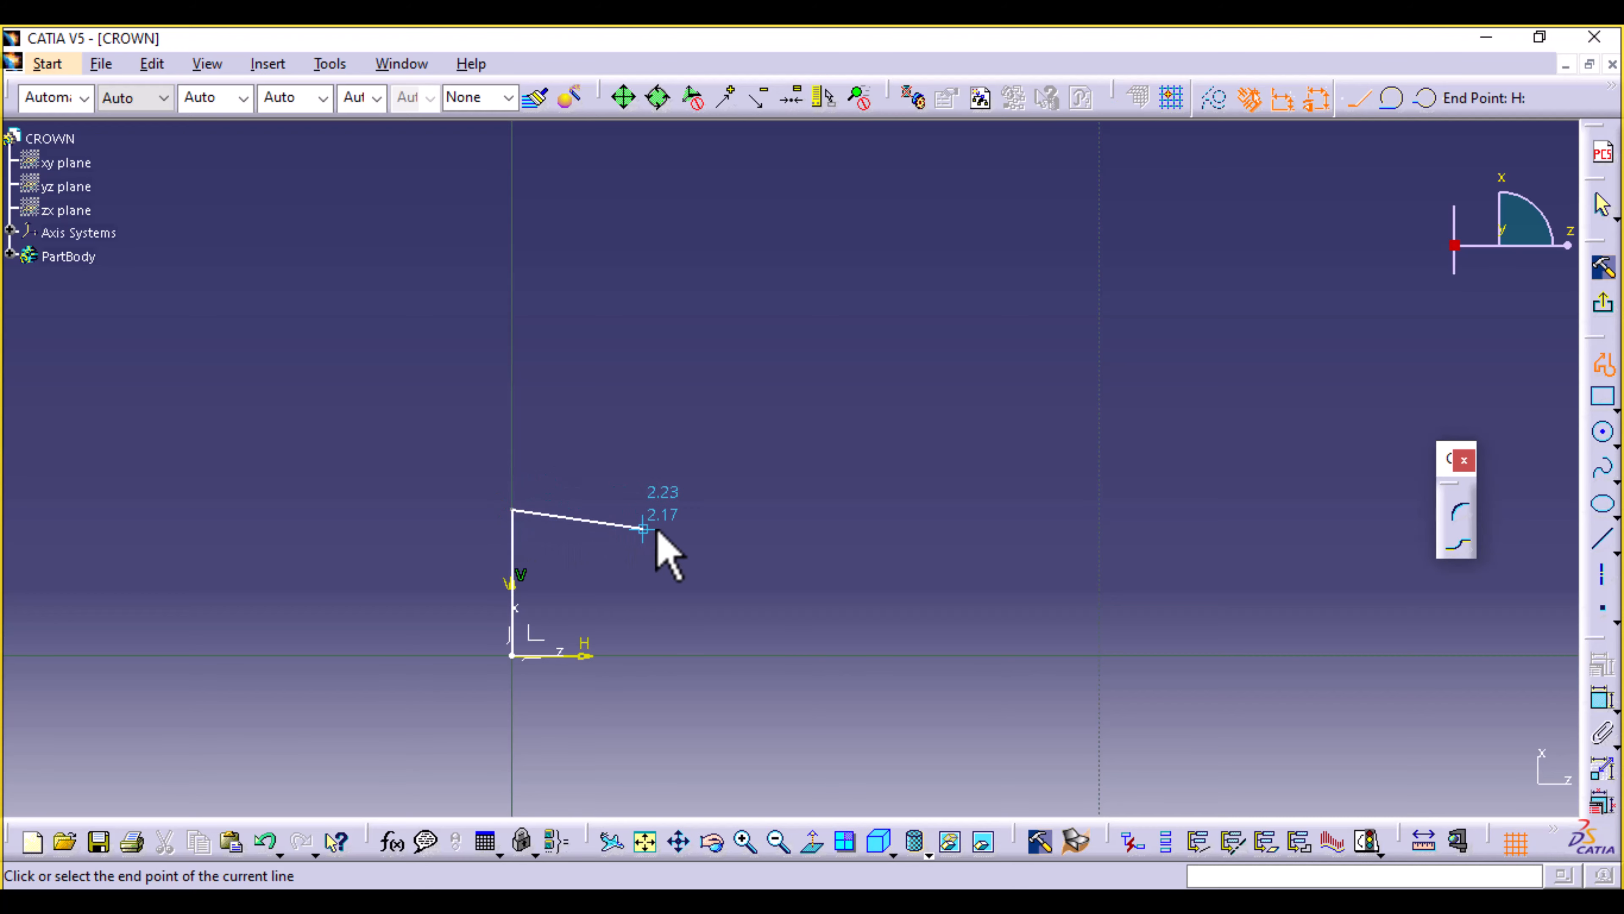
click(680, 510)
middle_drag(681, 649, 736, 359)
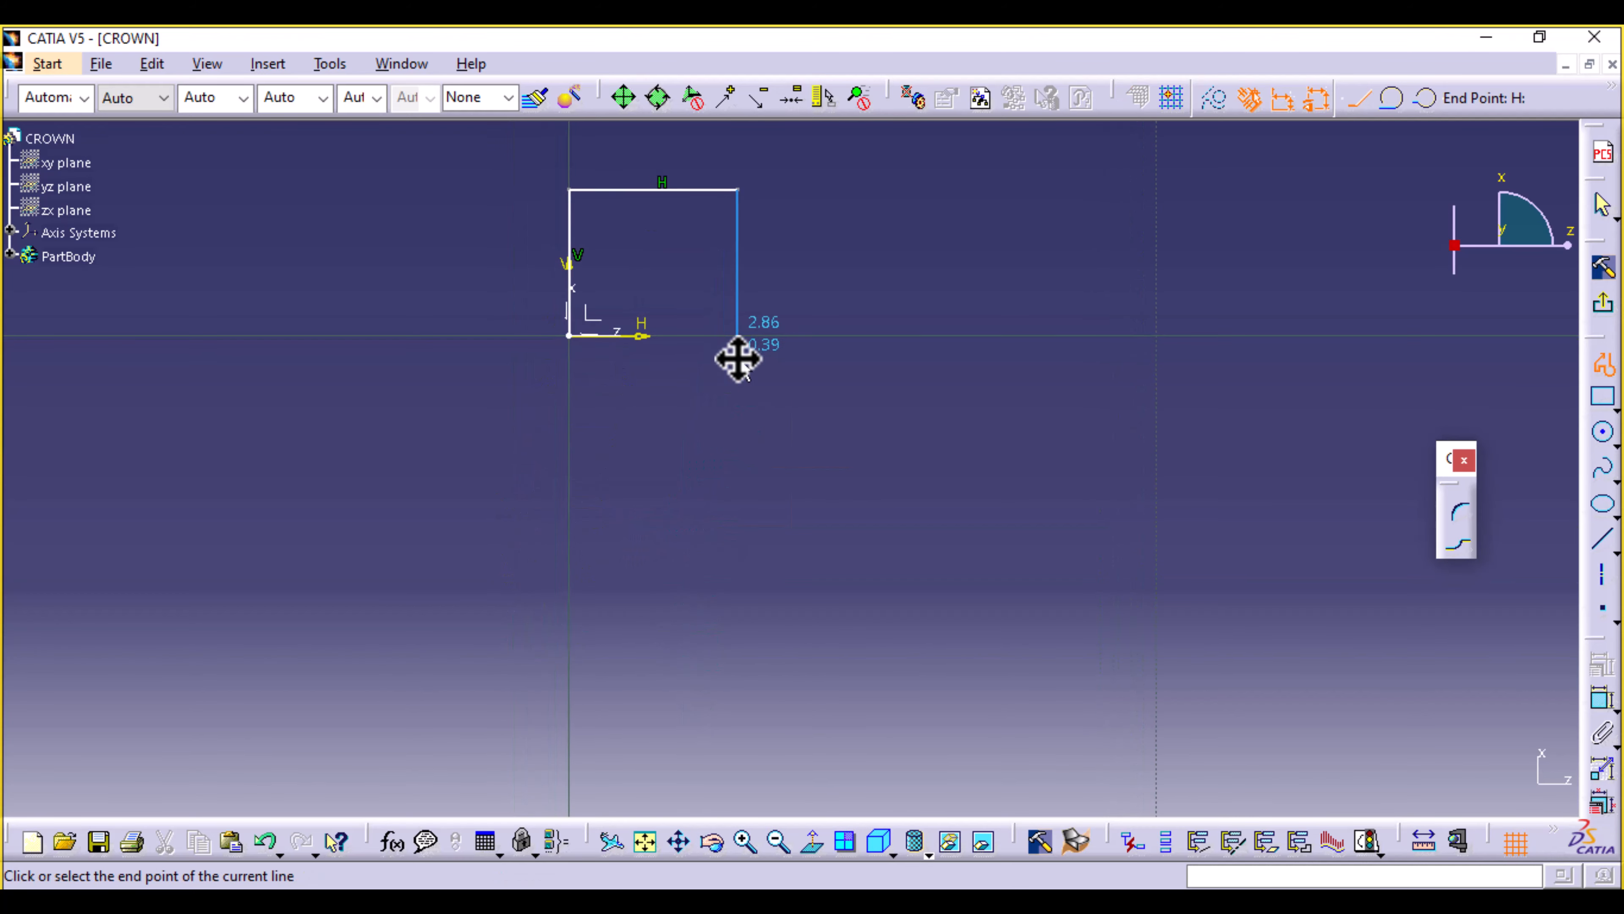
click(737, 460)
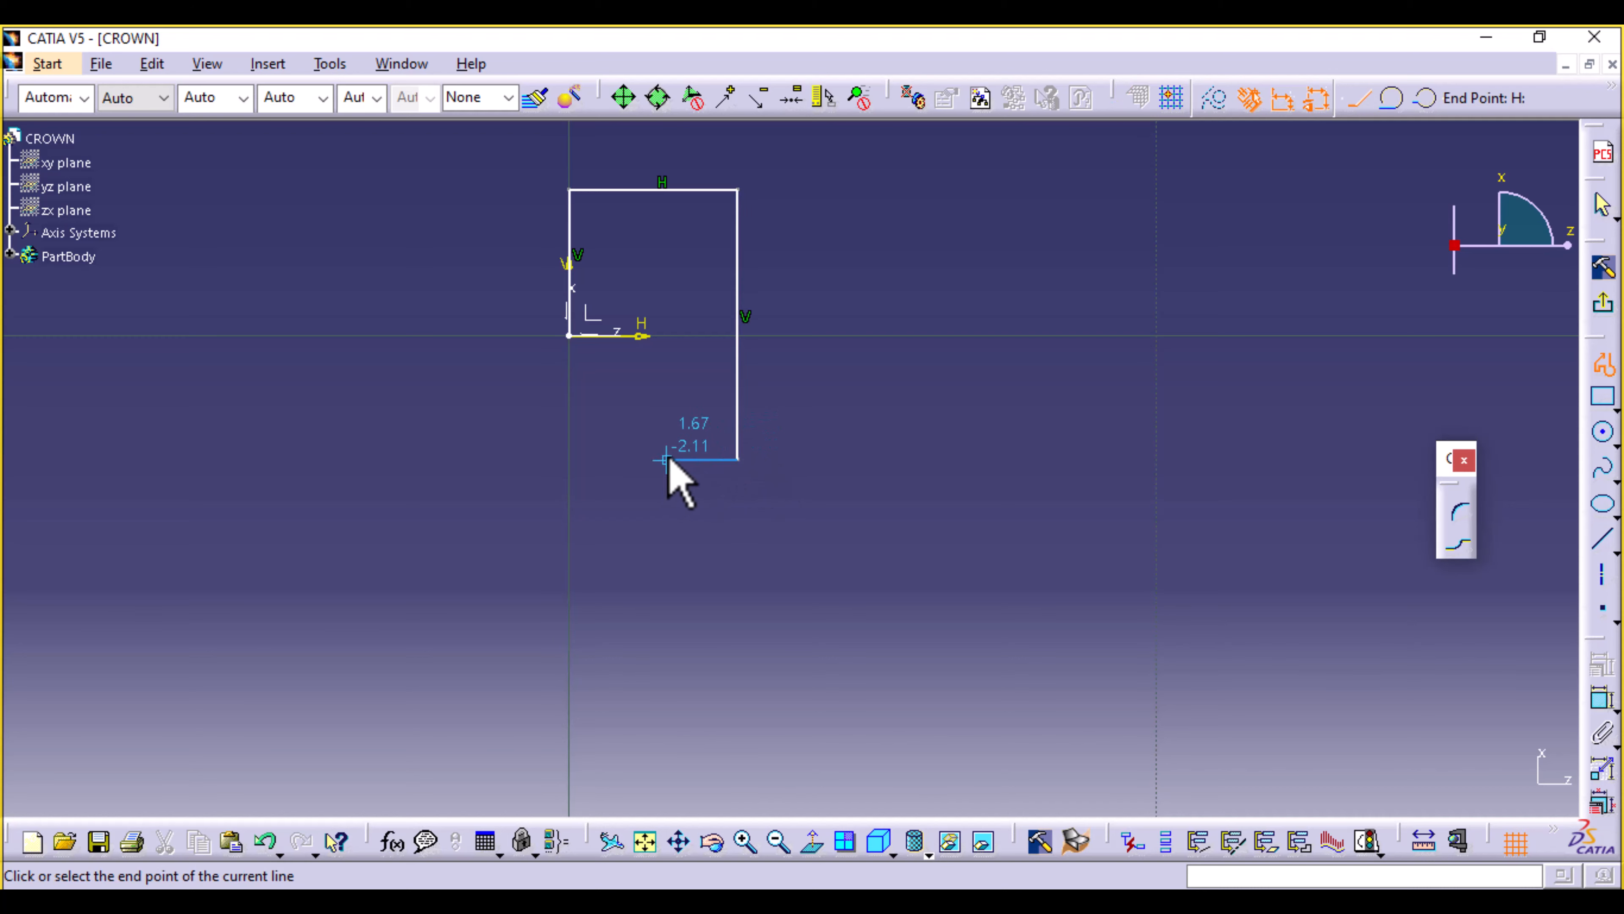
click(667, 459)
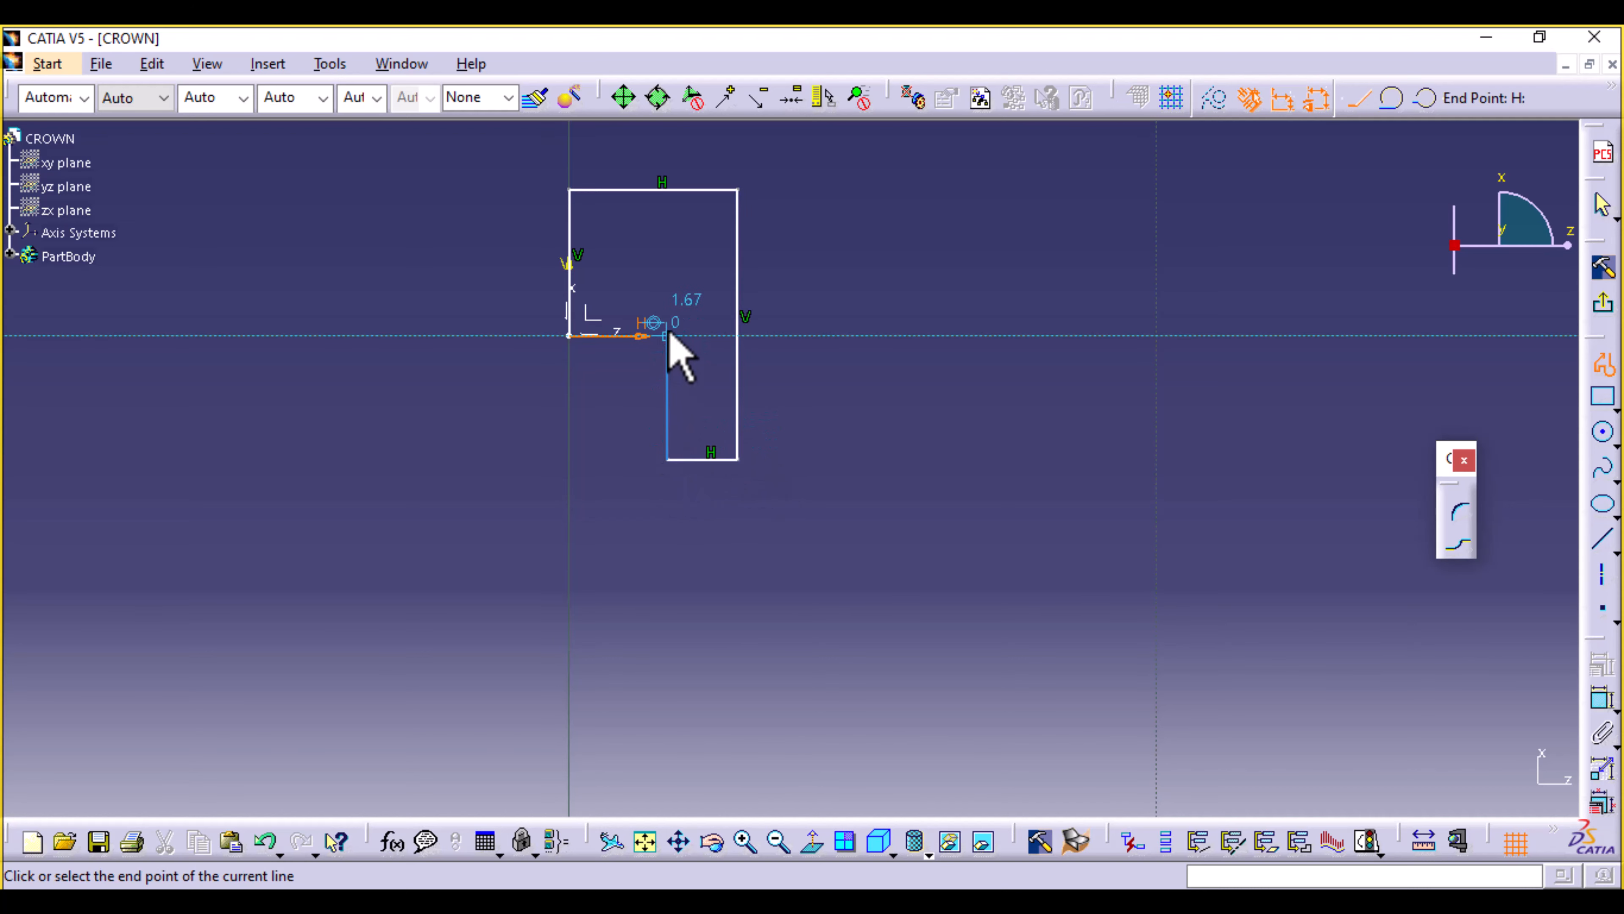
Return to the horizontal axis and close the profile at the origin with a stem about 0.67 wide reaching about 4.09 below the axis.
click(657, 330)
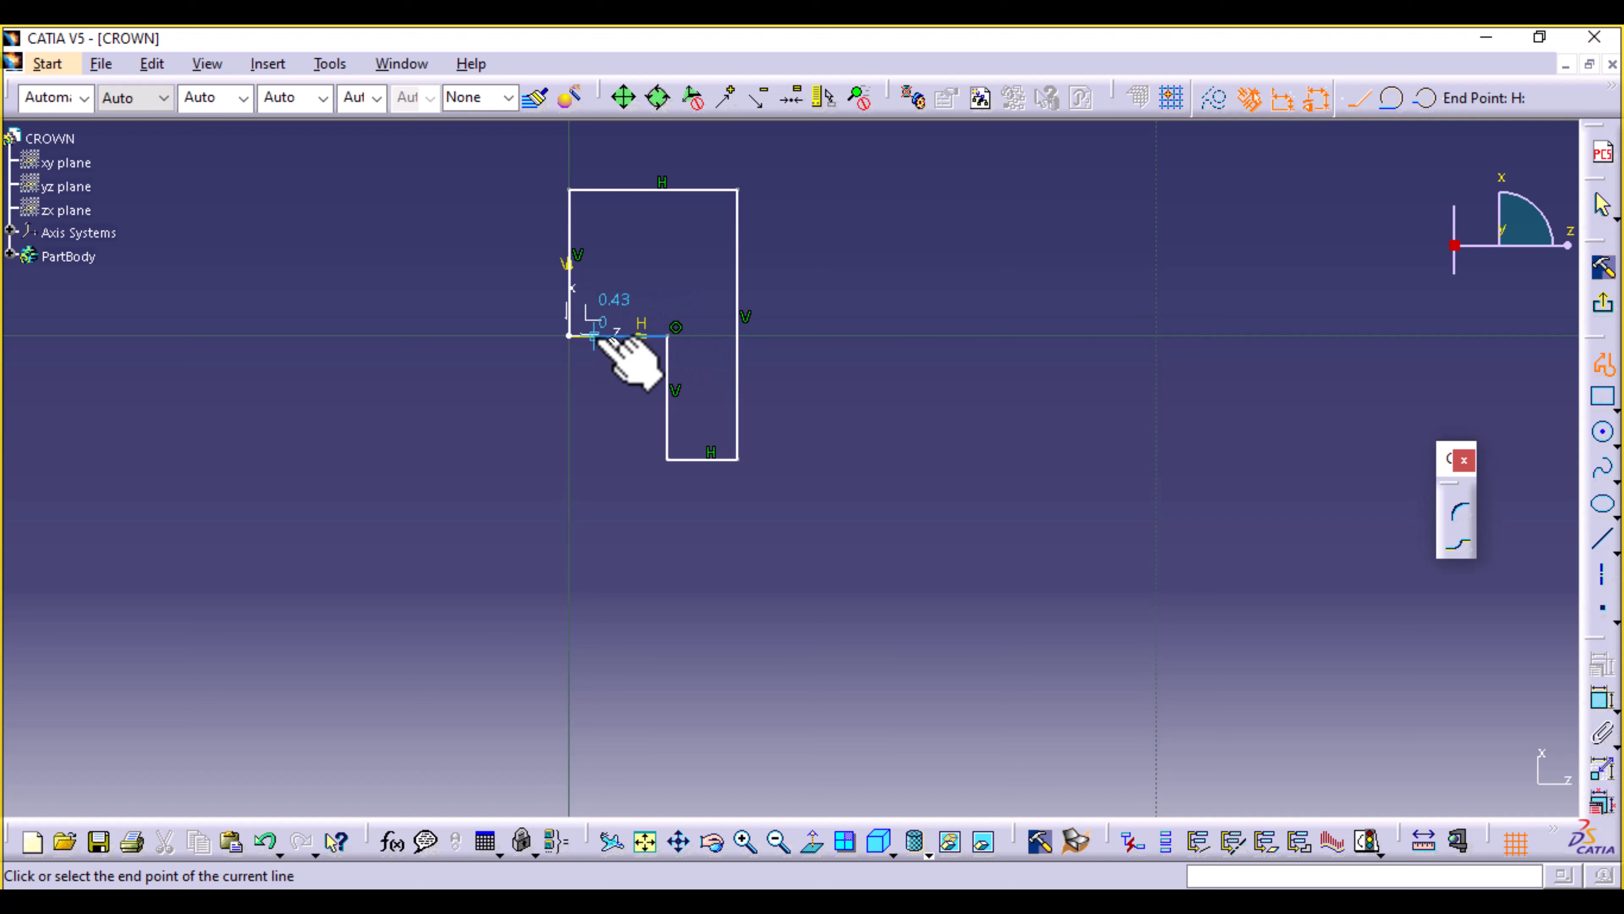
click(608, 335)
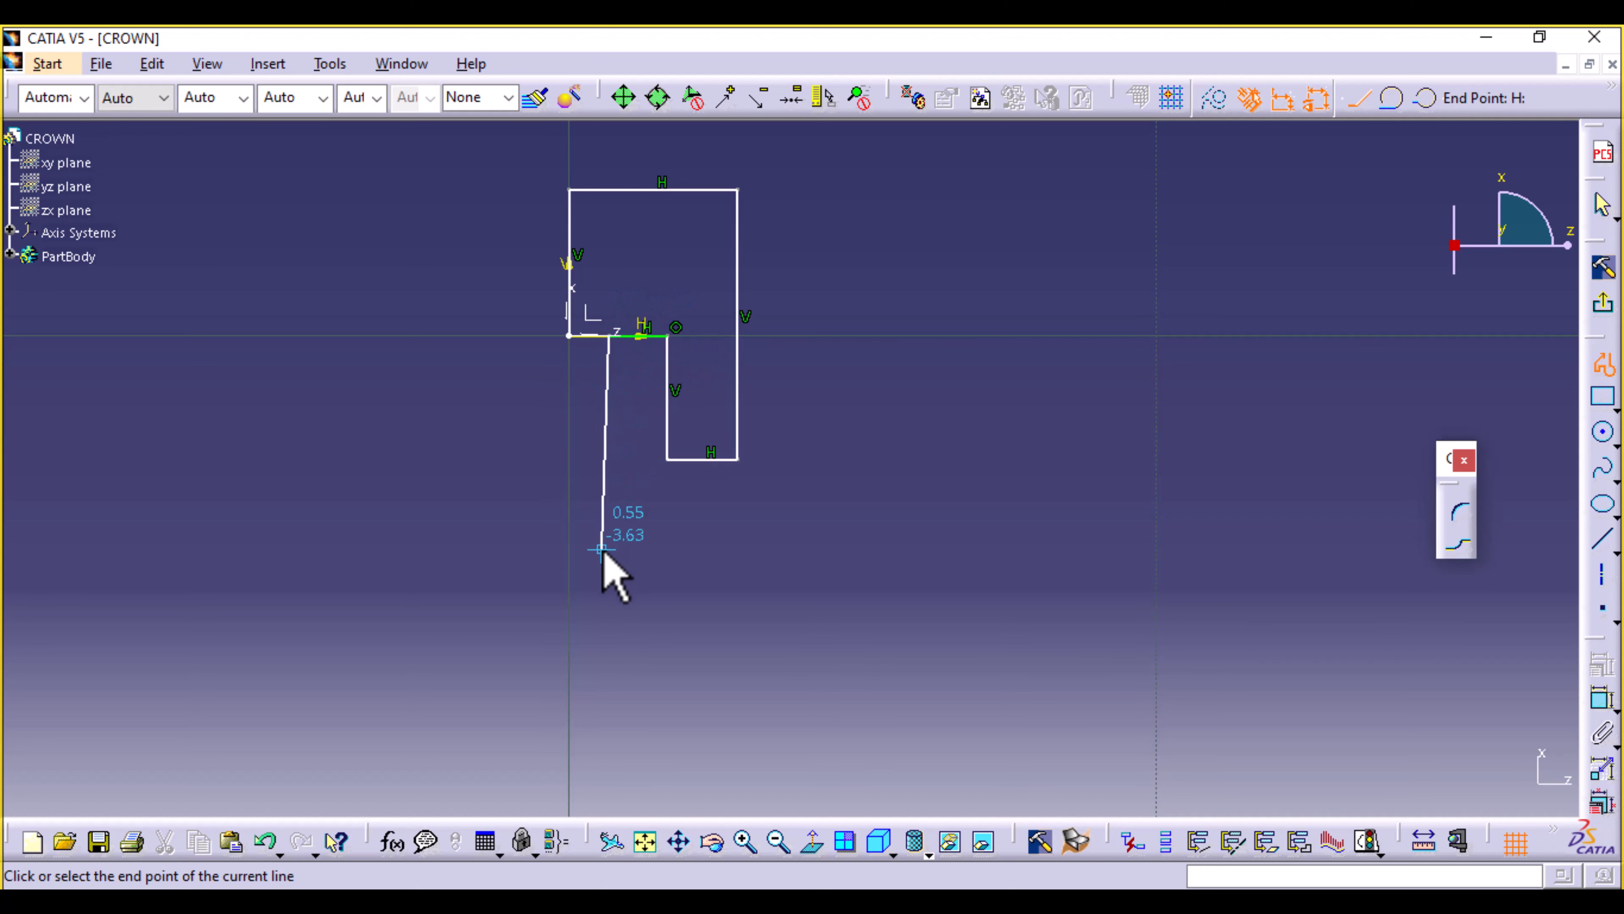
click(609, 577)
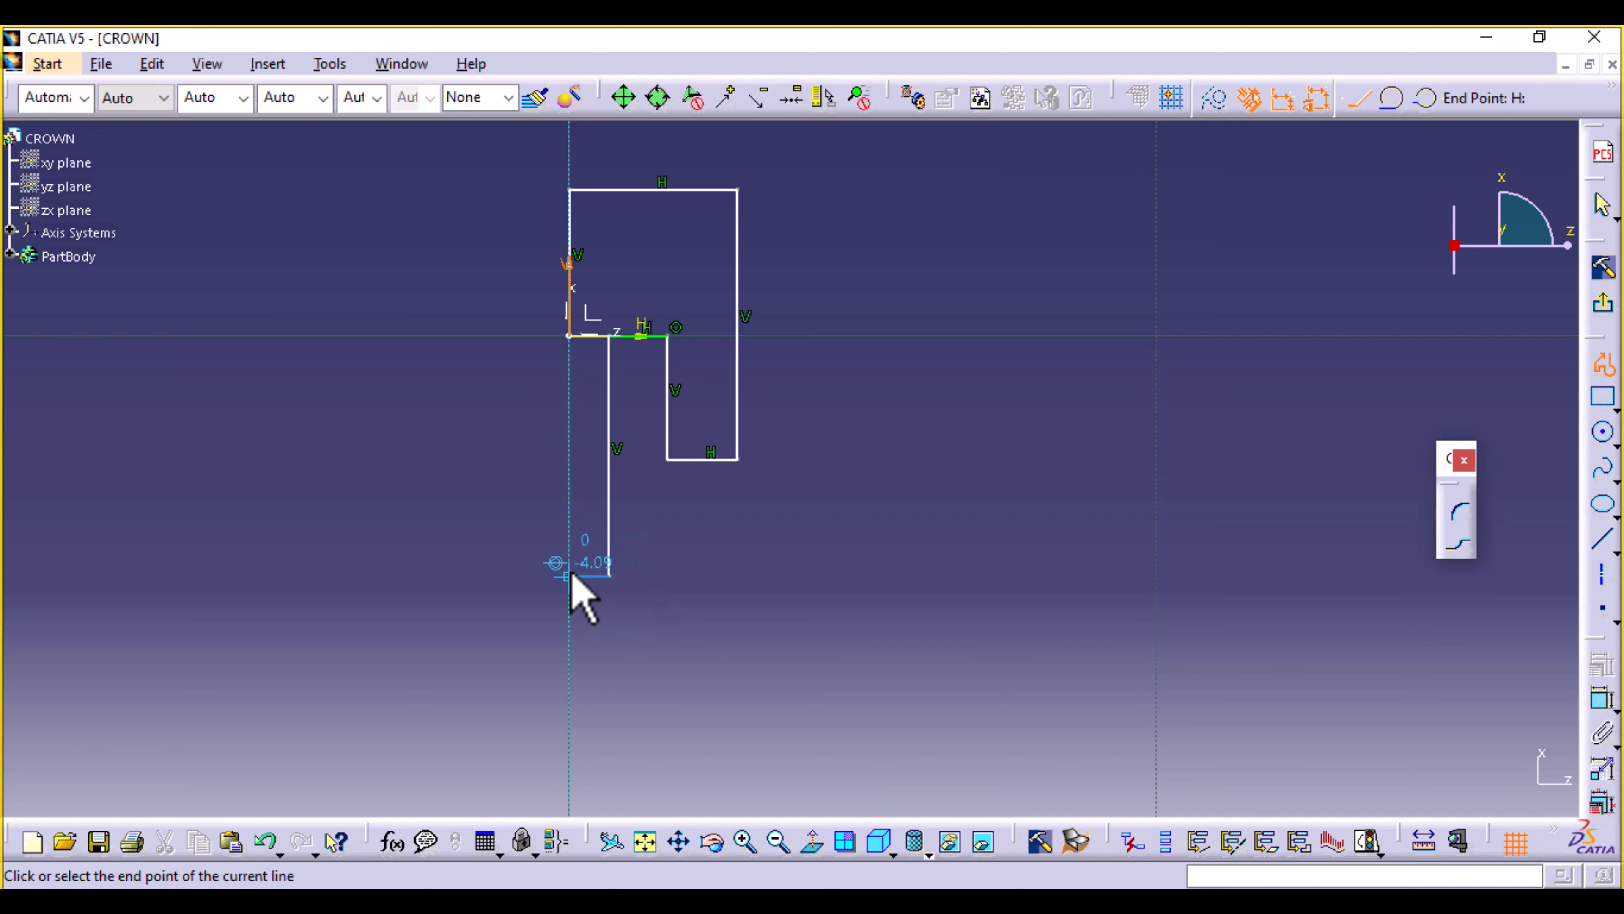
click(569, 576)
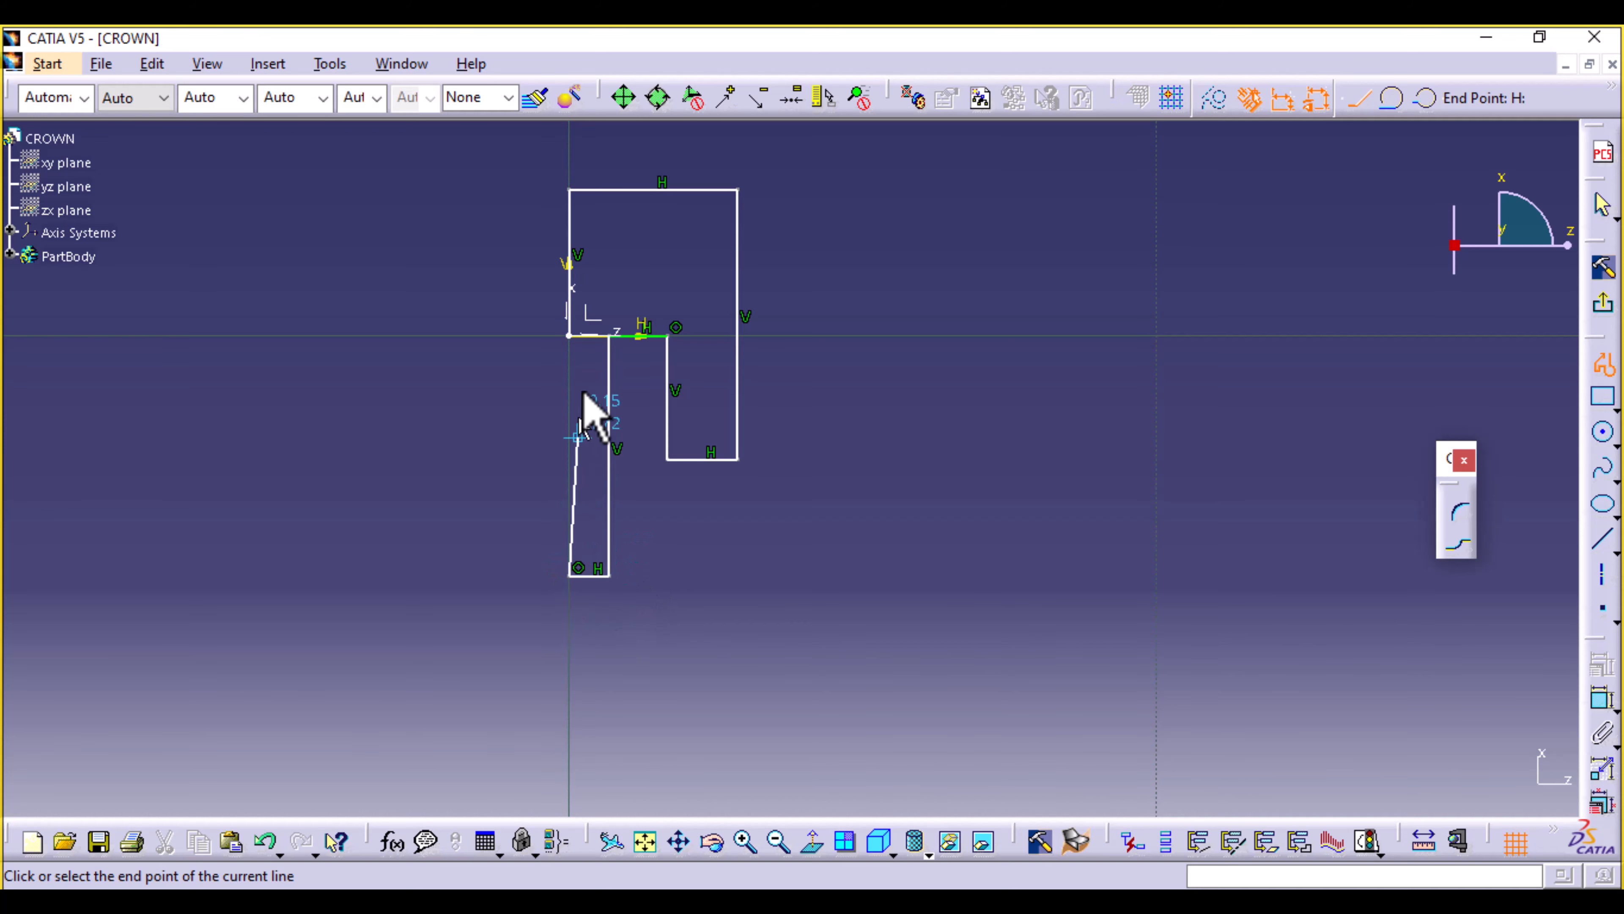
click(569, 334)
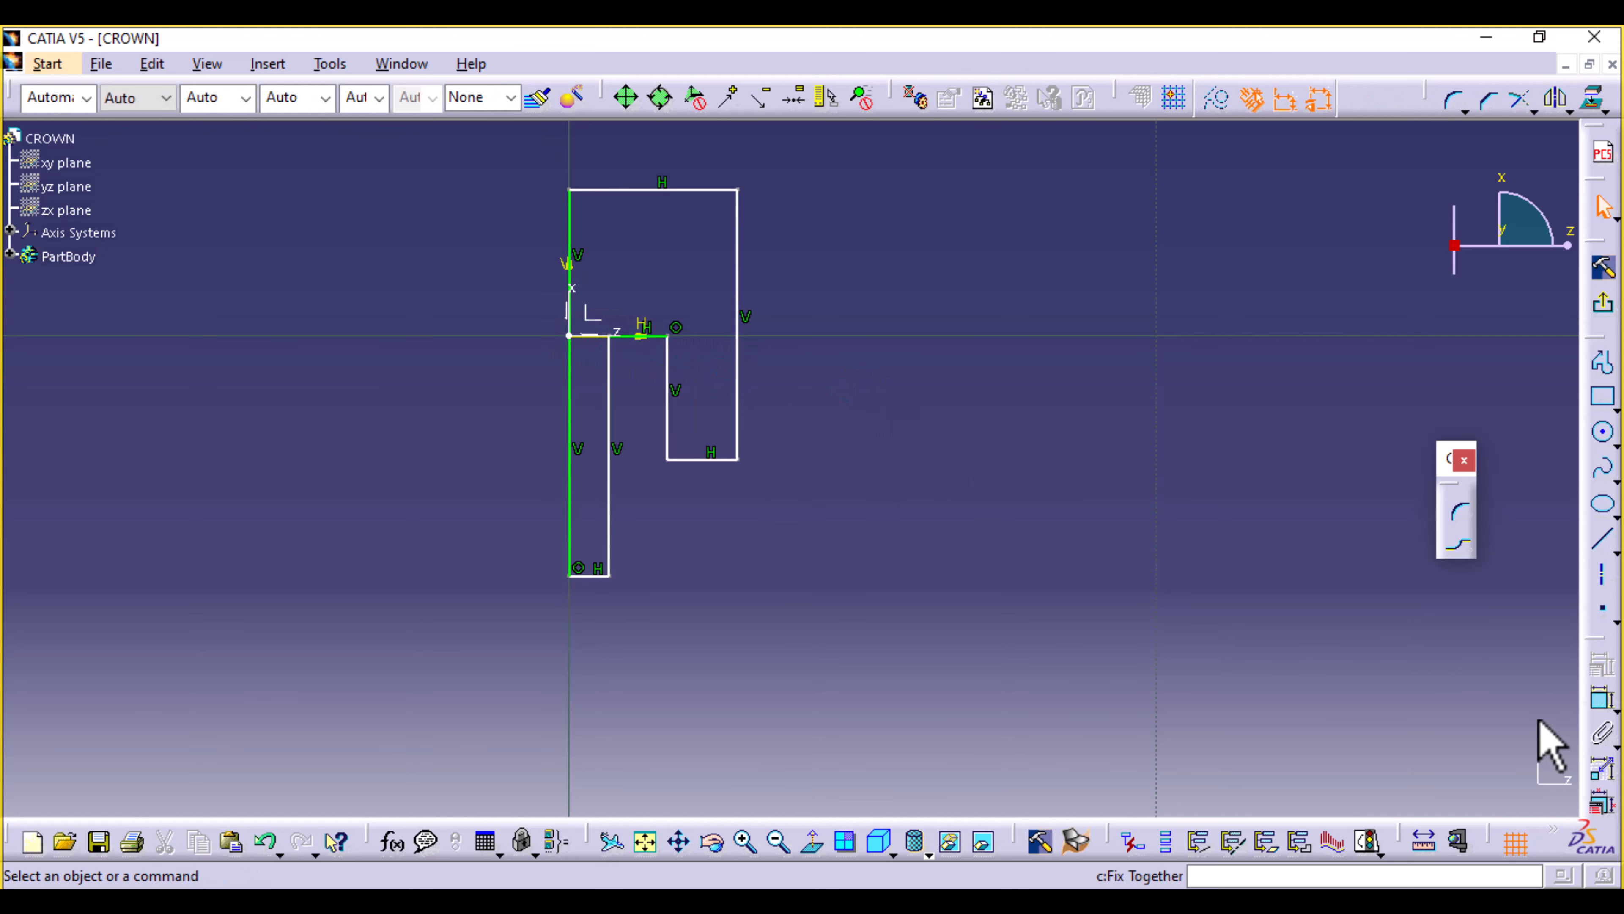
Dimension the profile's widths: the top edge, the head's inner vertical edge from the vertical edge at the origin, and the stem's bottom edge.
click(1601, 700)
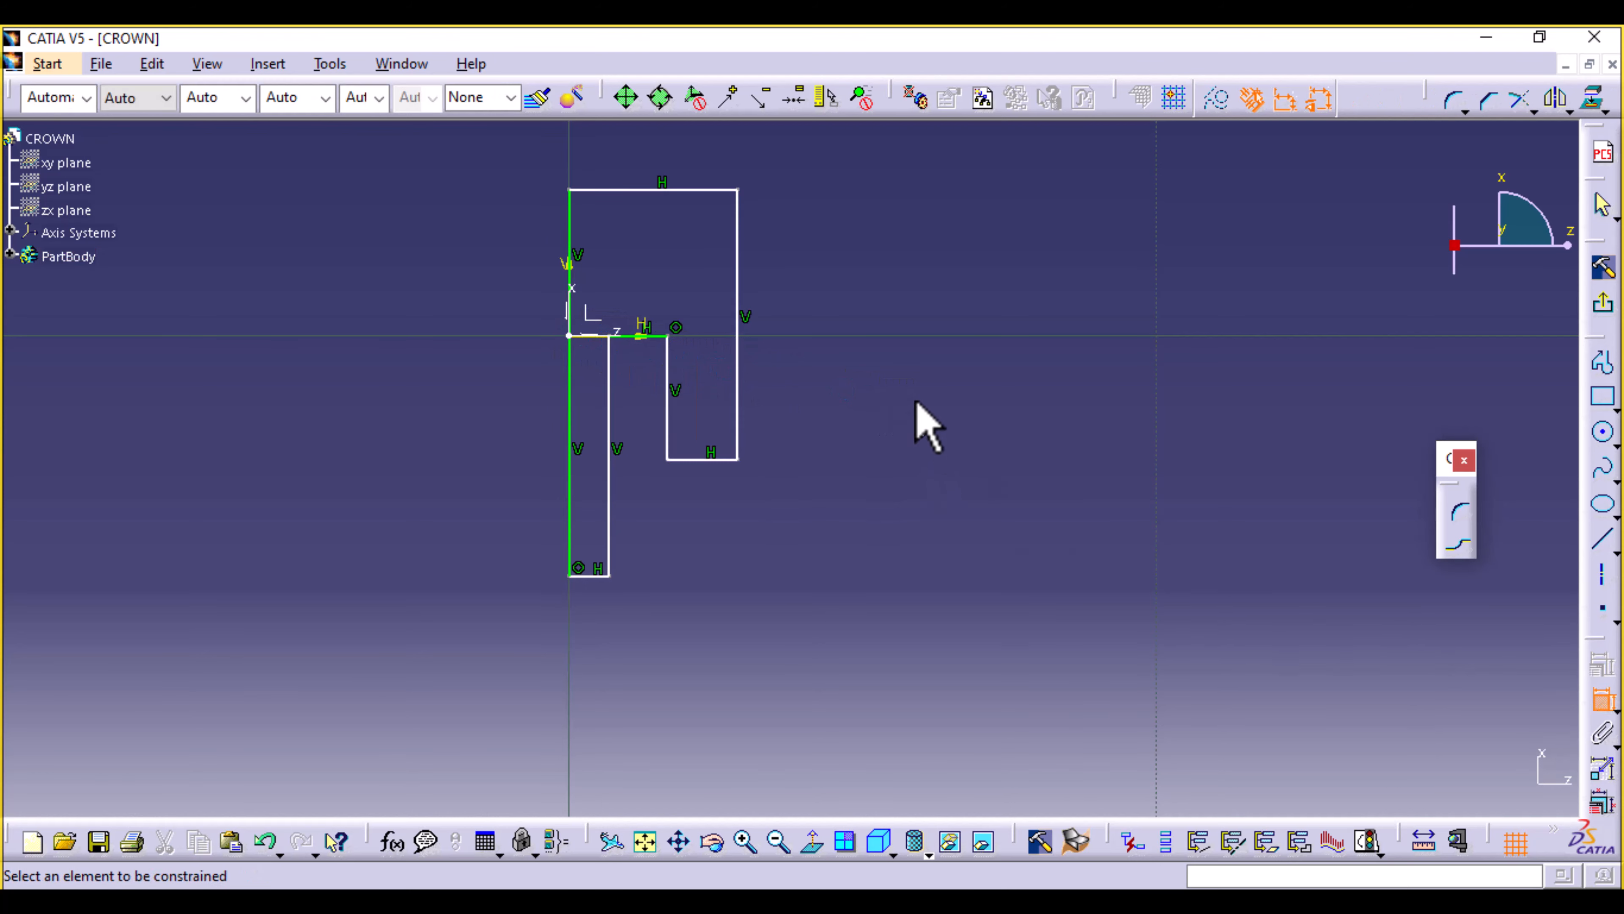
middle_drag(928, 425, 927, 537)
click(706, 356)
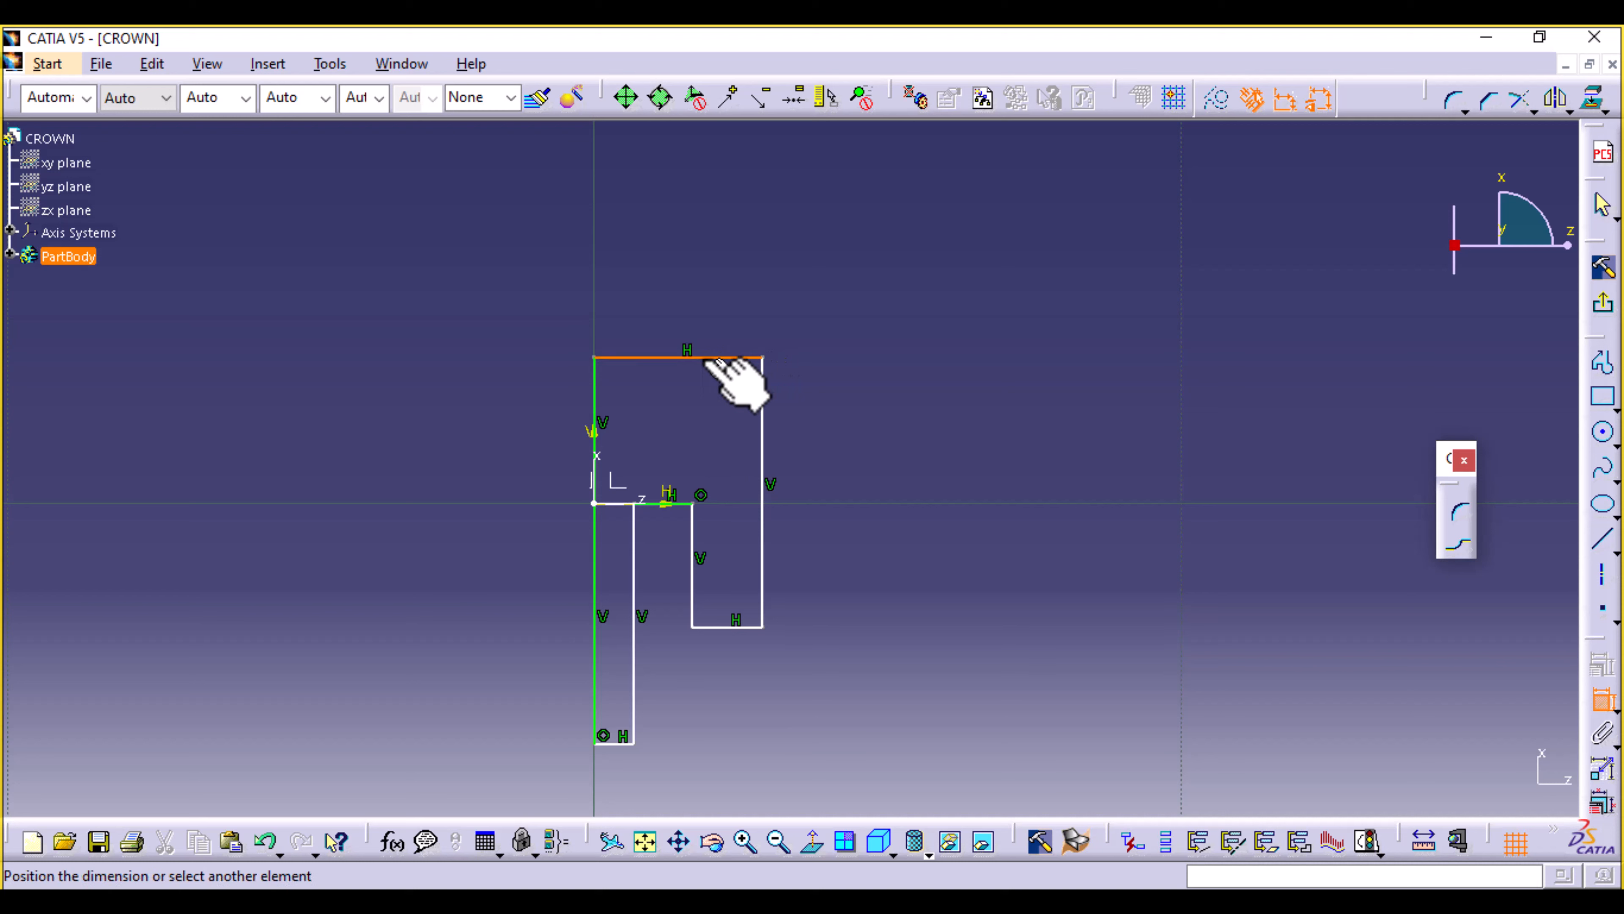
click(671, 285)
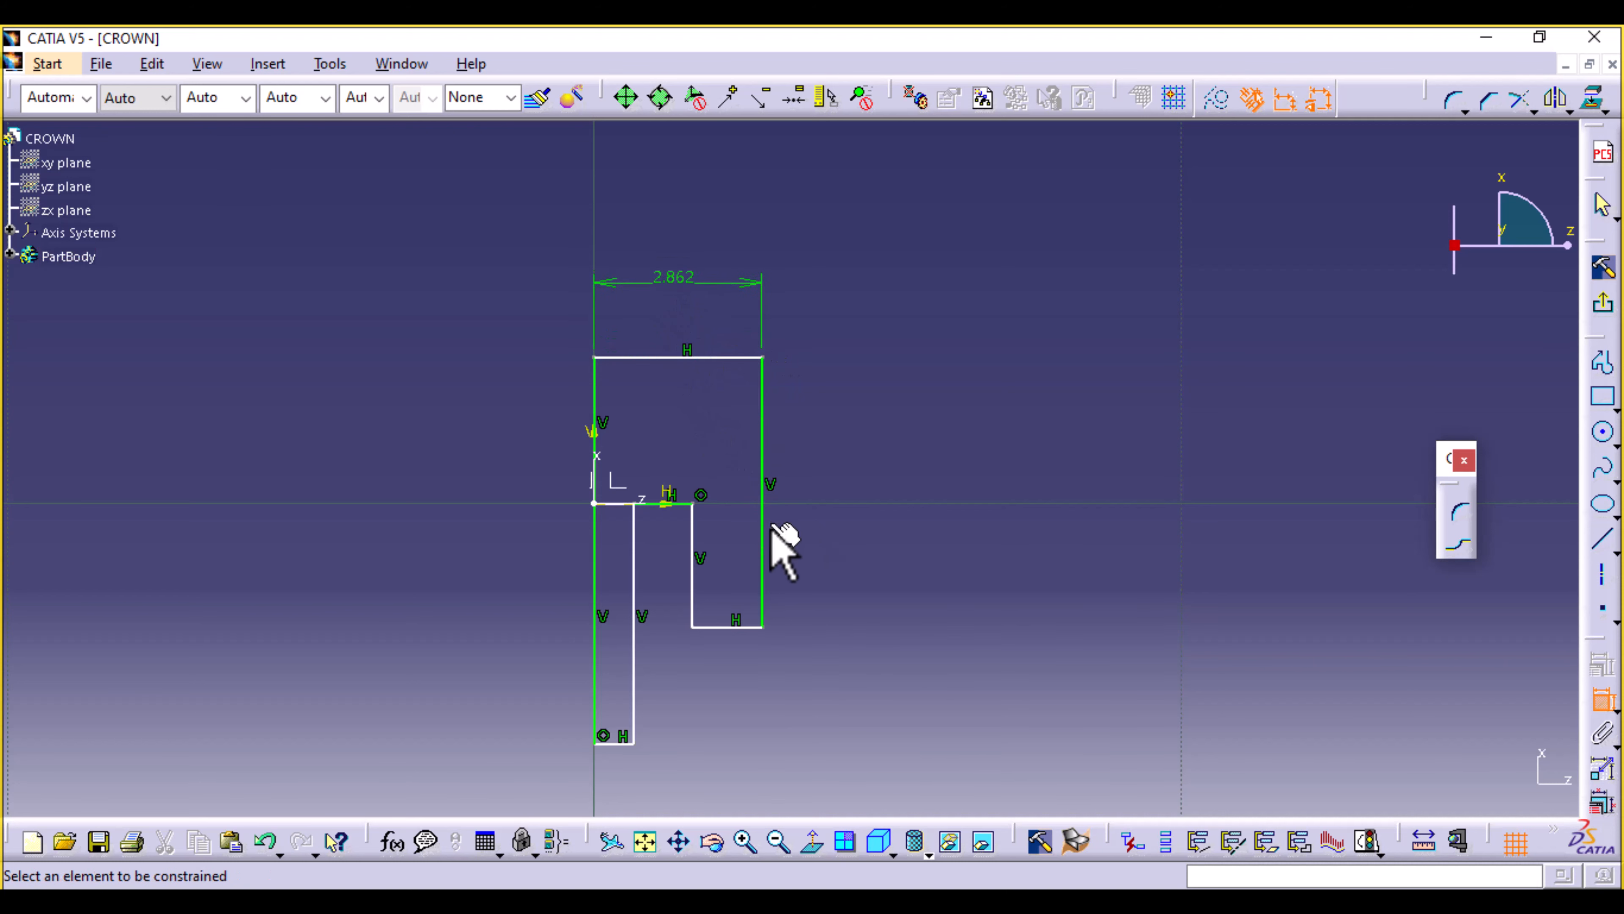
click(693, 582)
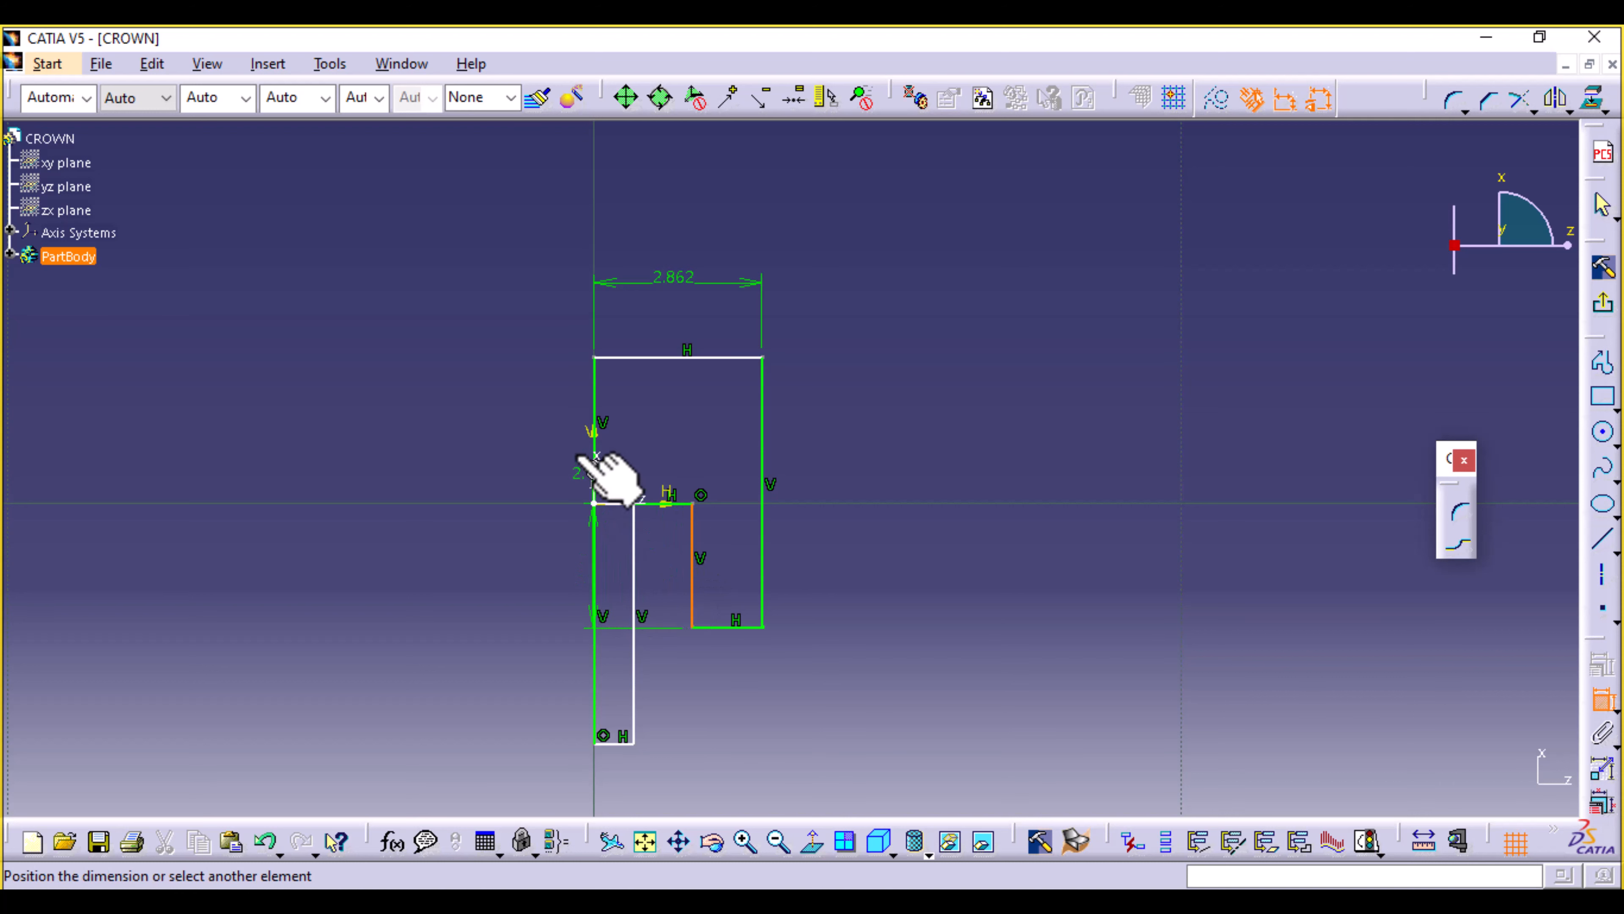
click(594, 434)
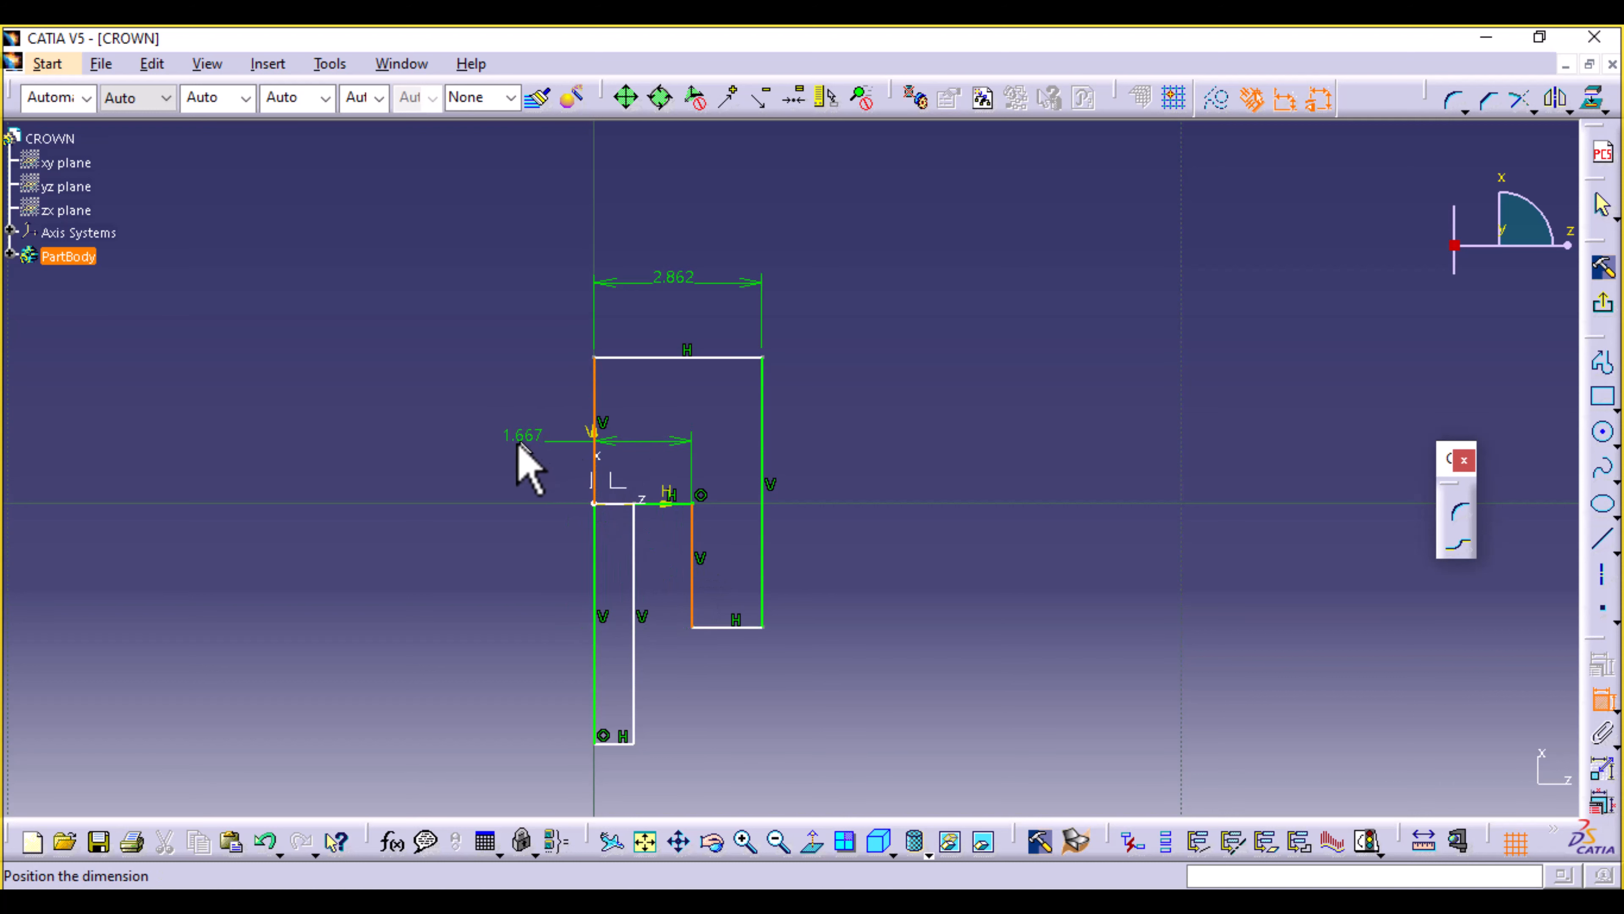
click(505, 492)
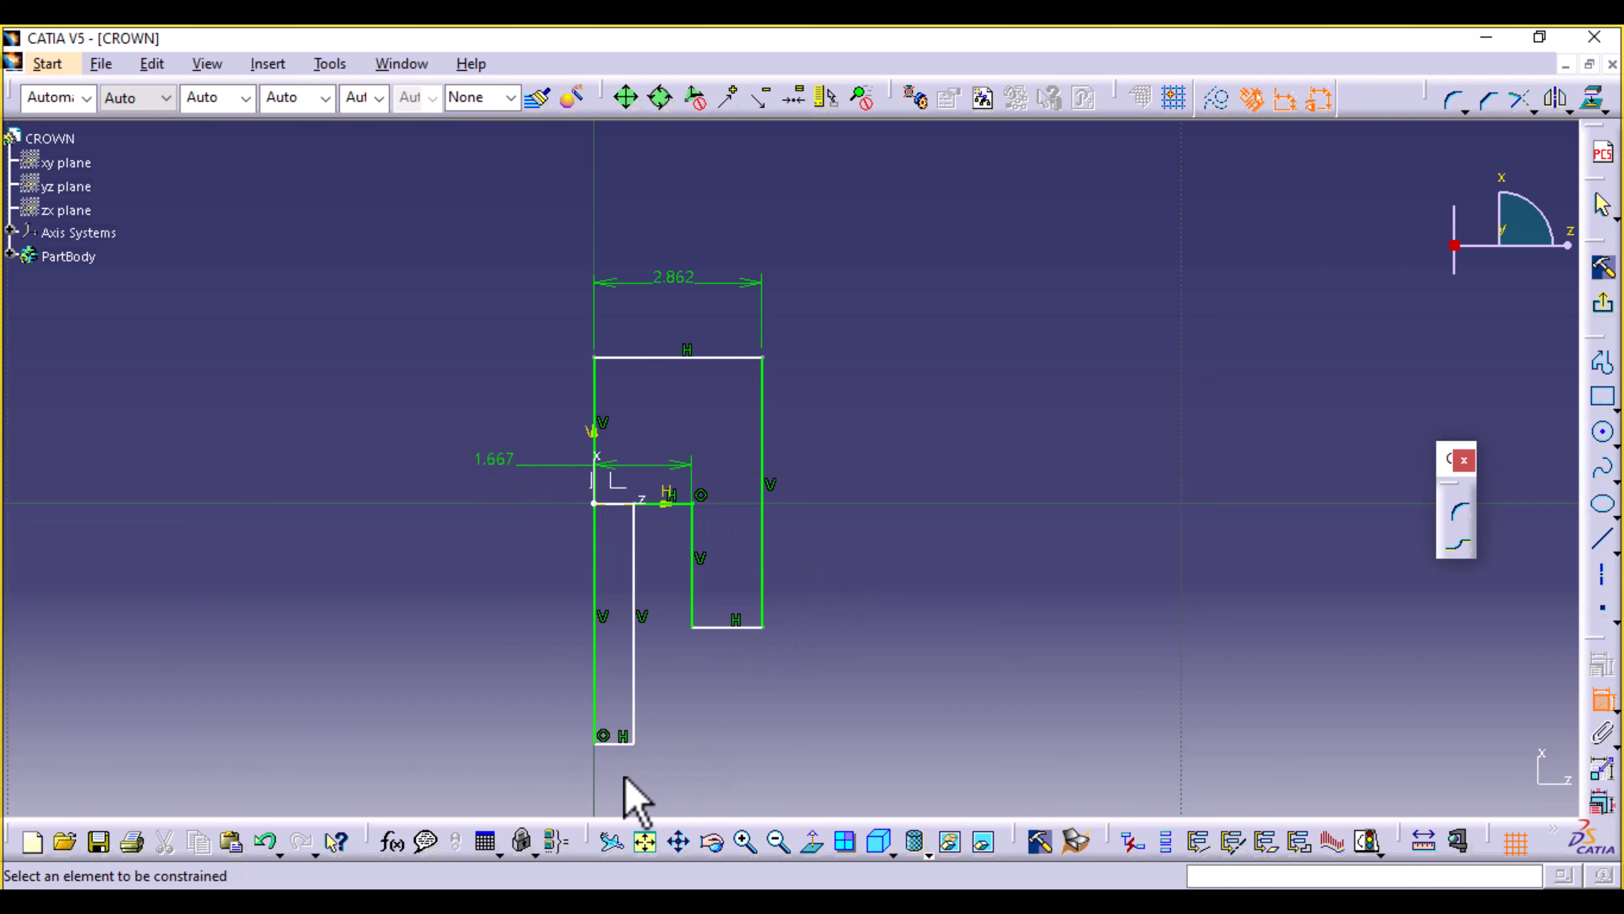
click(619, 744)
click(625, 793)
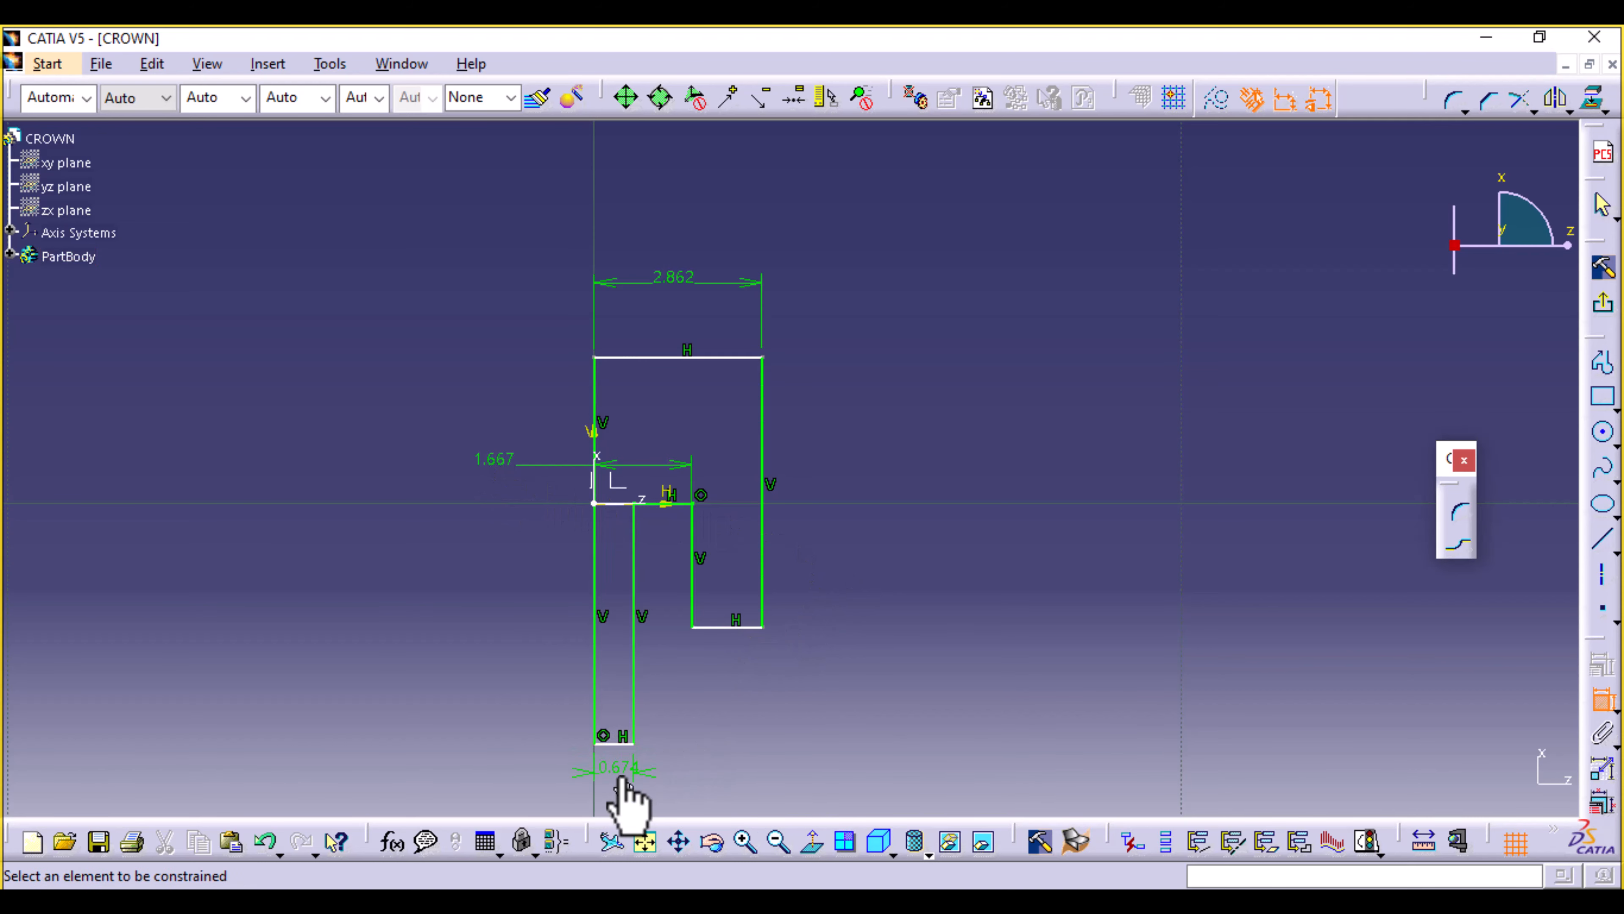
Dimension the lengths of the head's outer and inner vertical edges, and the vertical offset between the head's and stem's bottom edges.
middle_drag(810, 675, 815, 490)
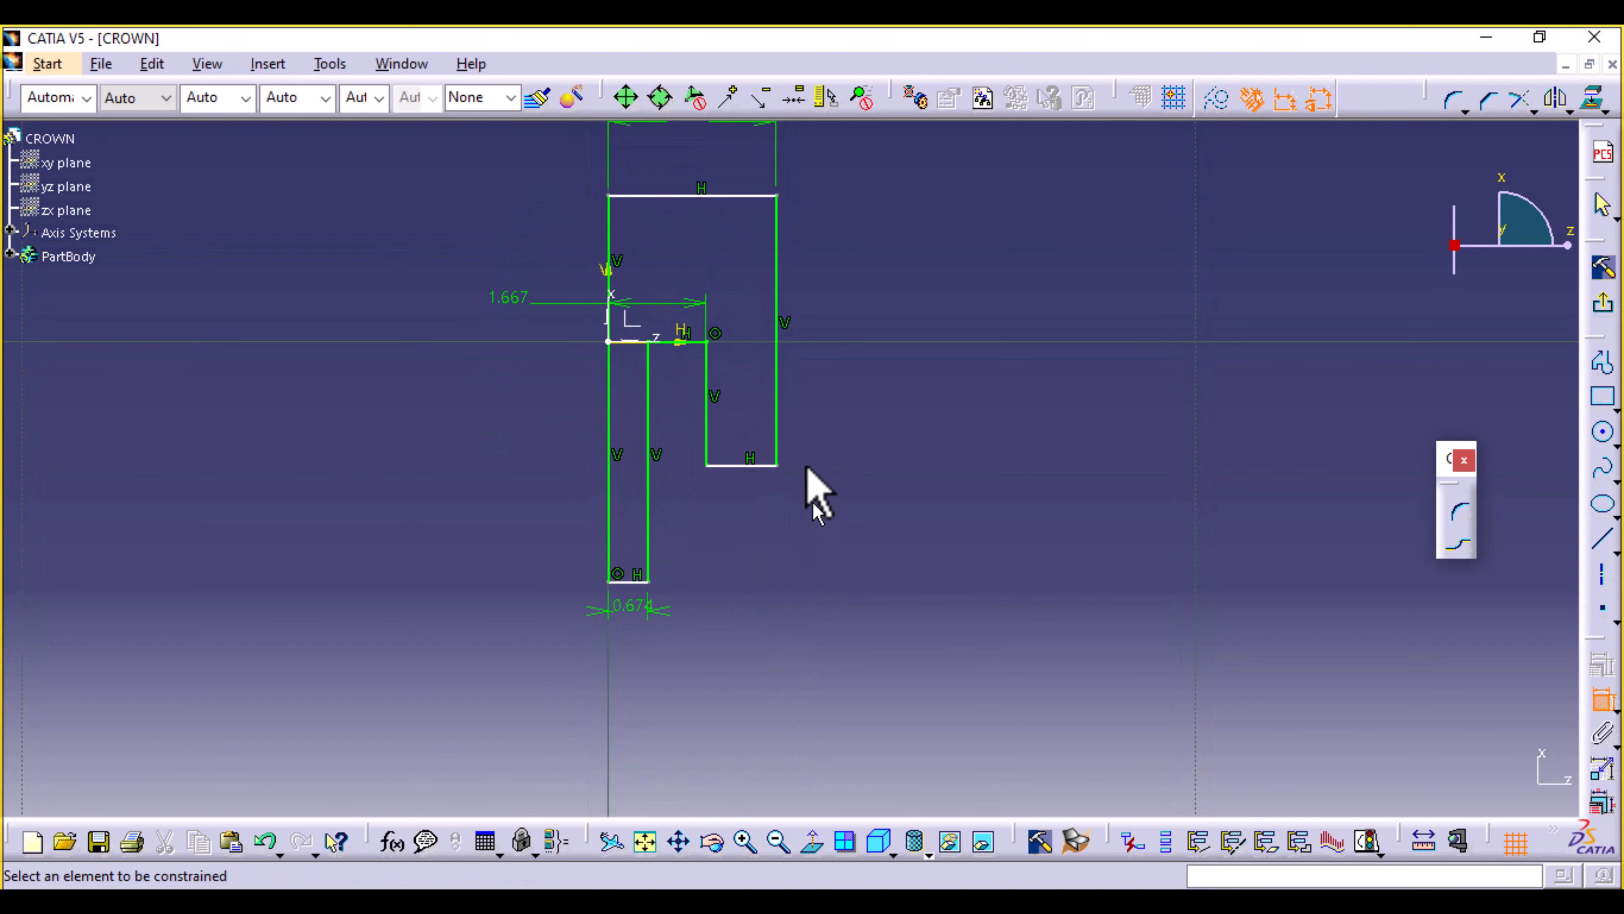
click(780, 419)
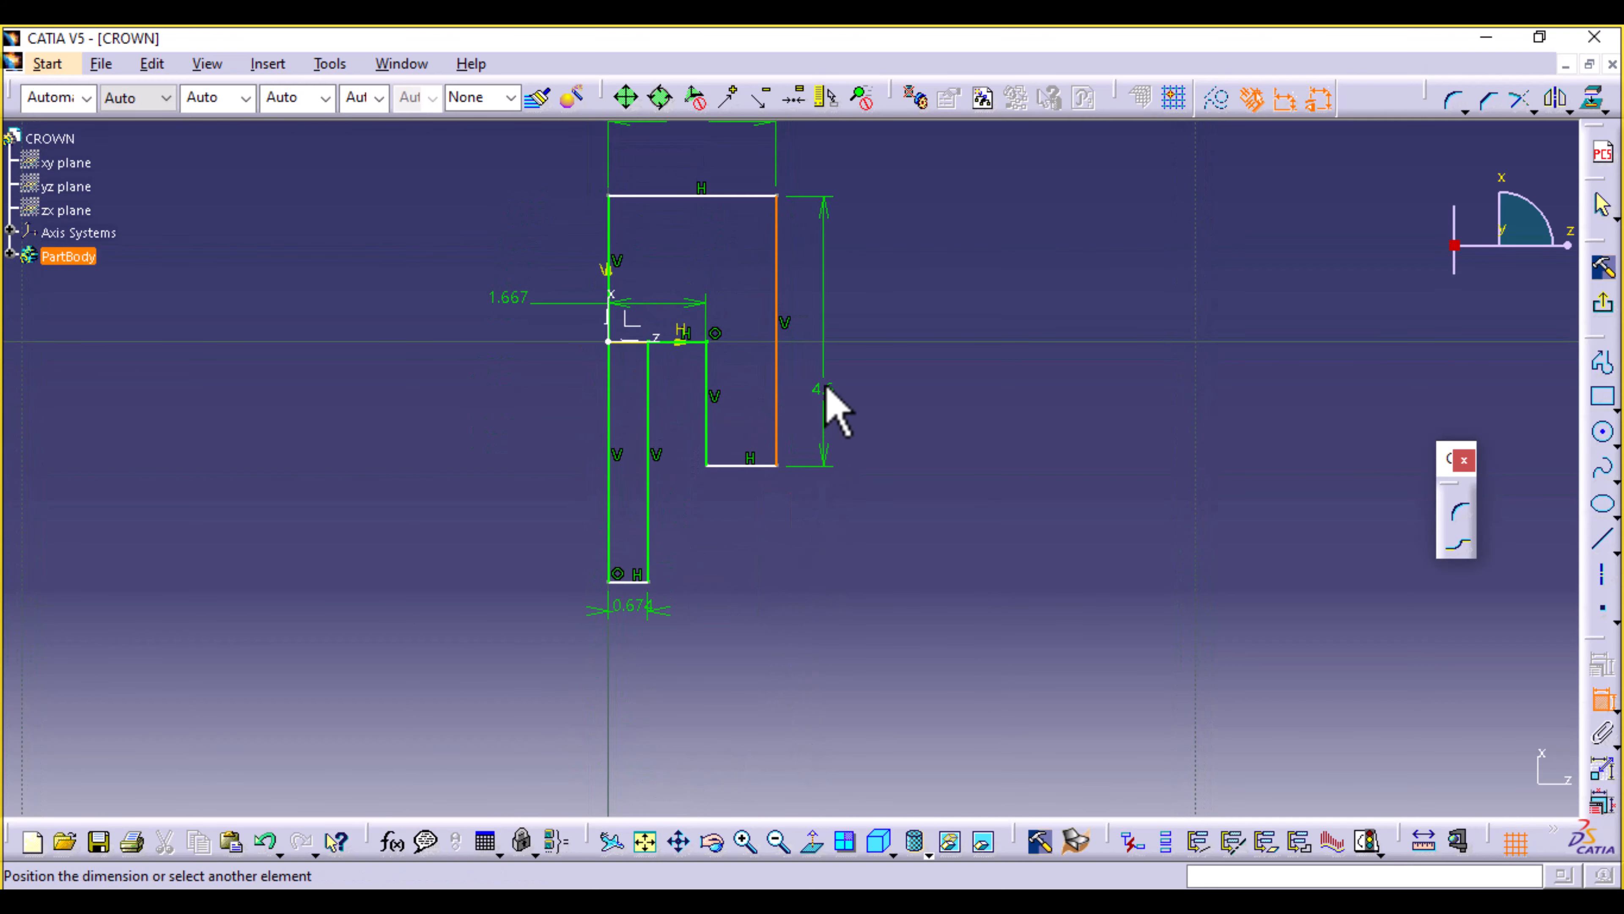
click(831, 362)
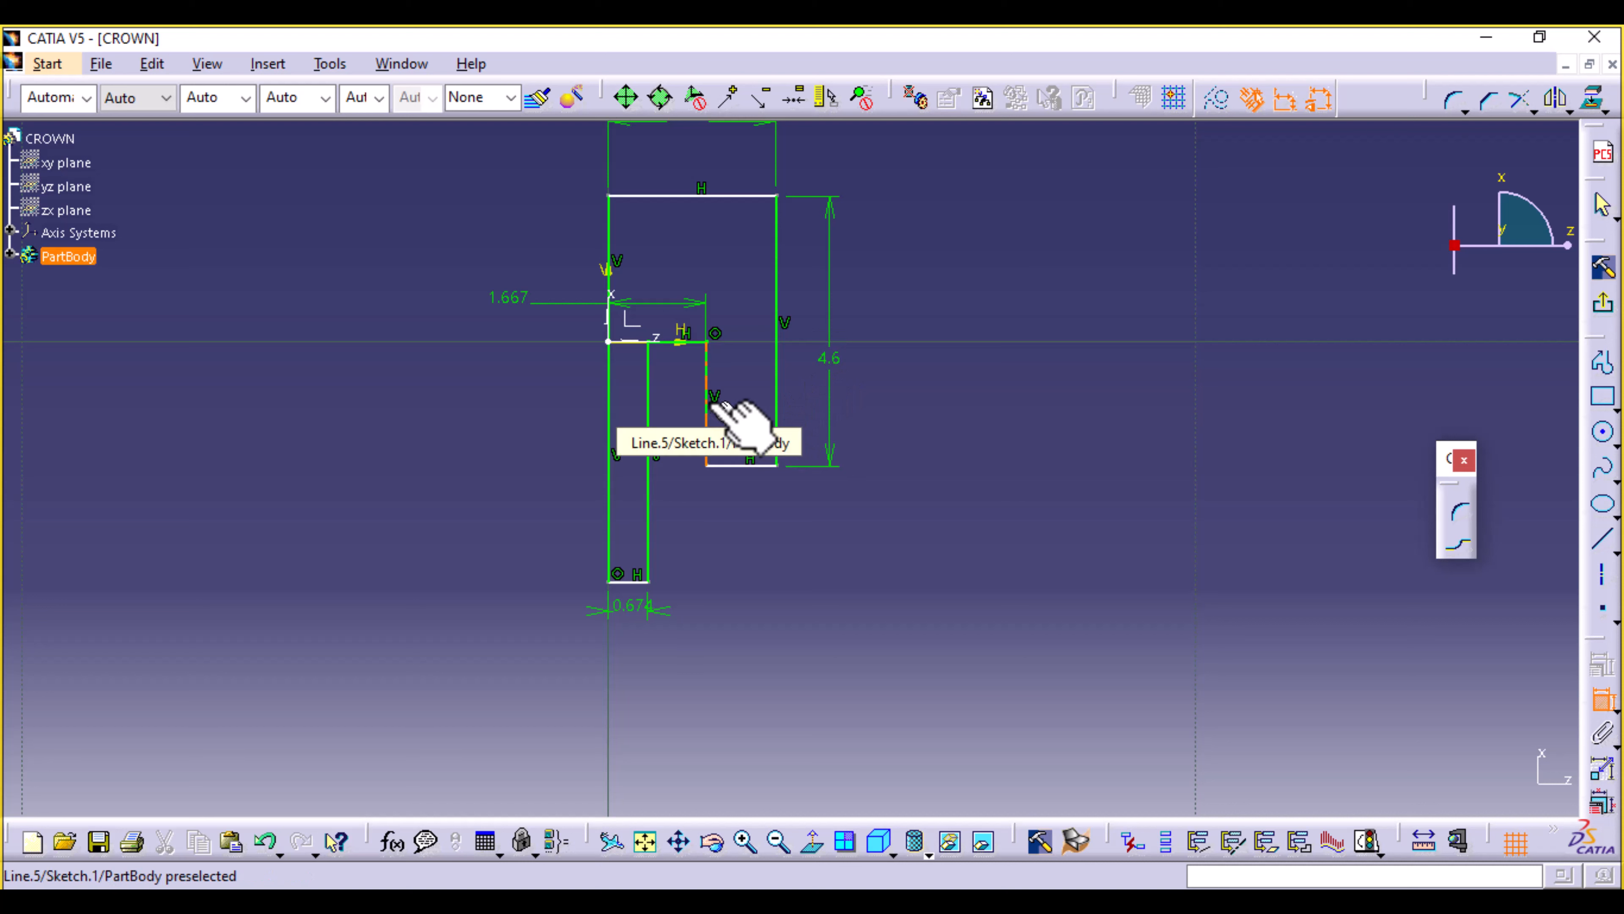
click(713, 419)
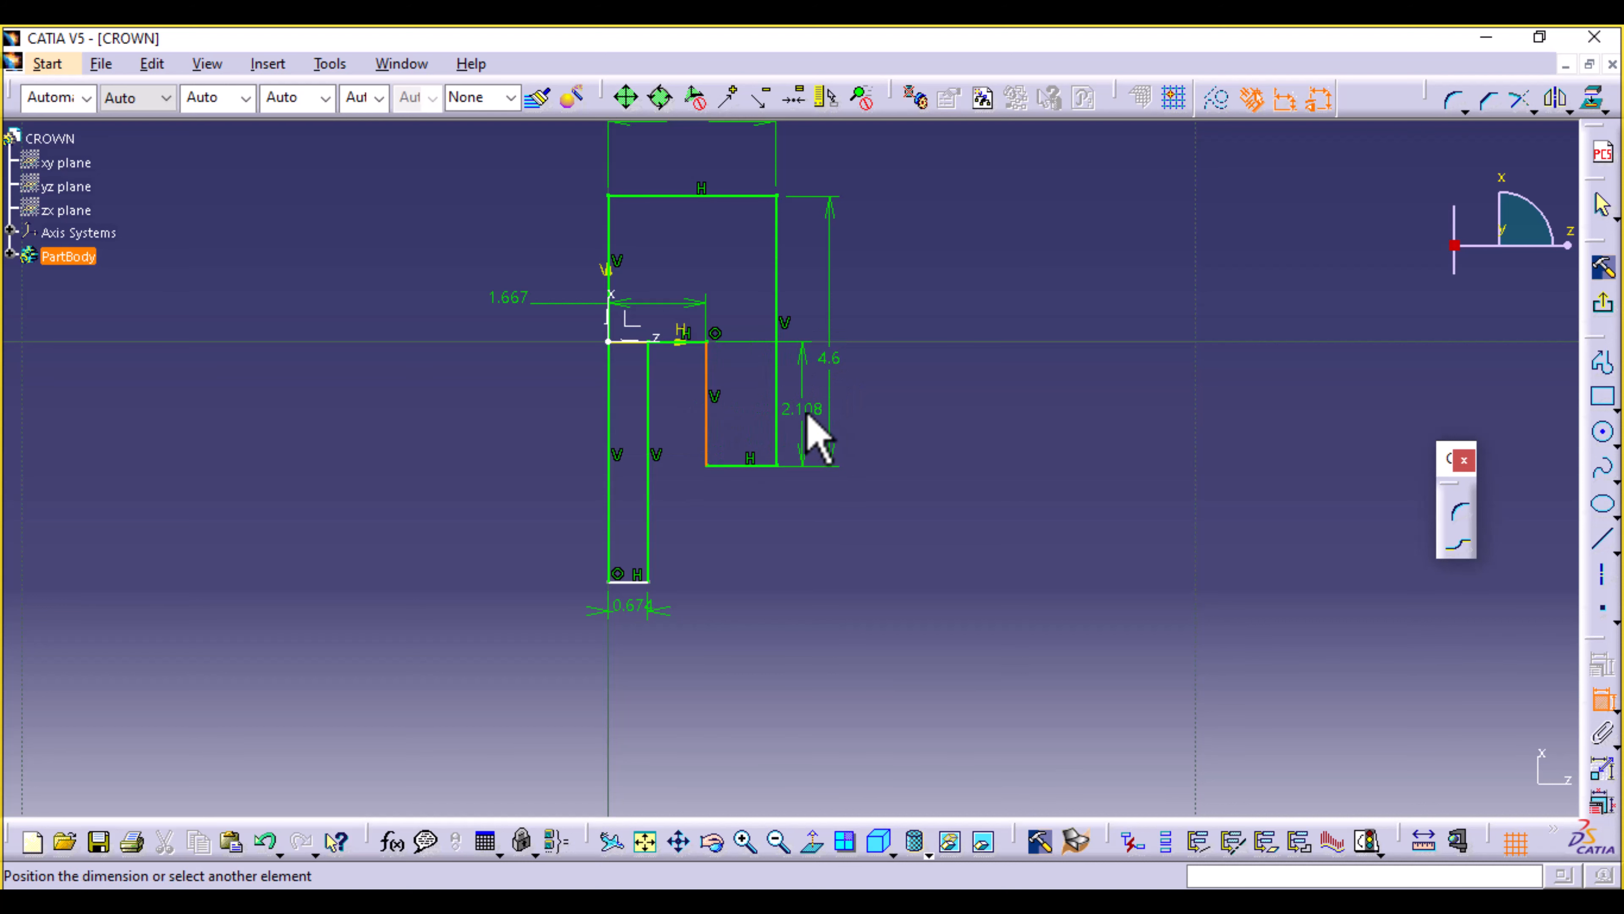
click(804, 417)
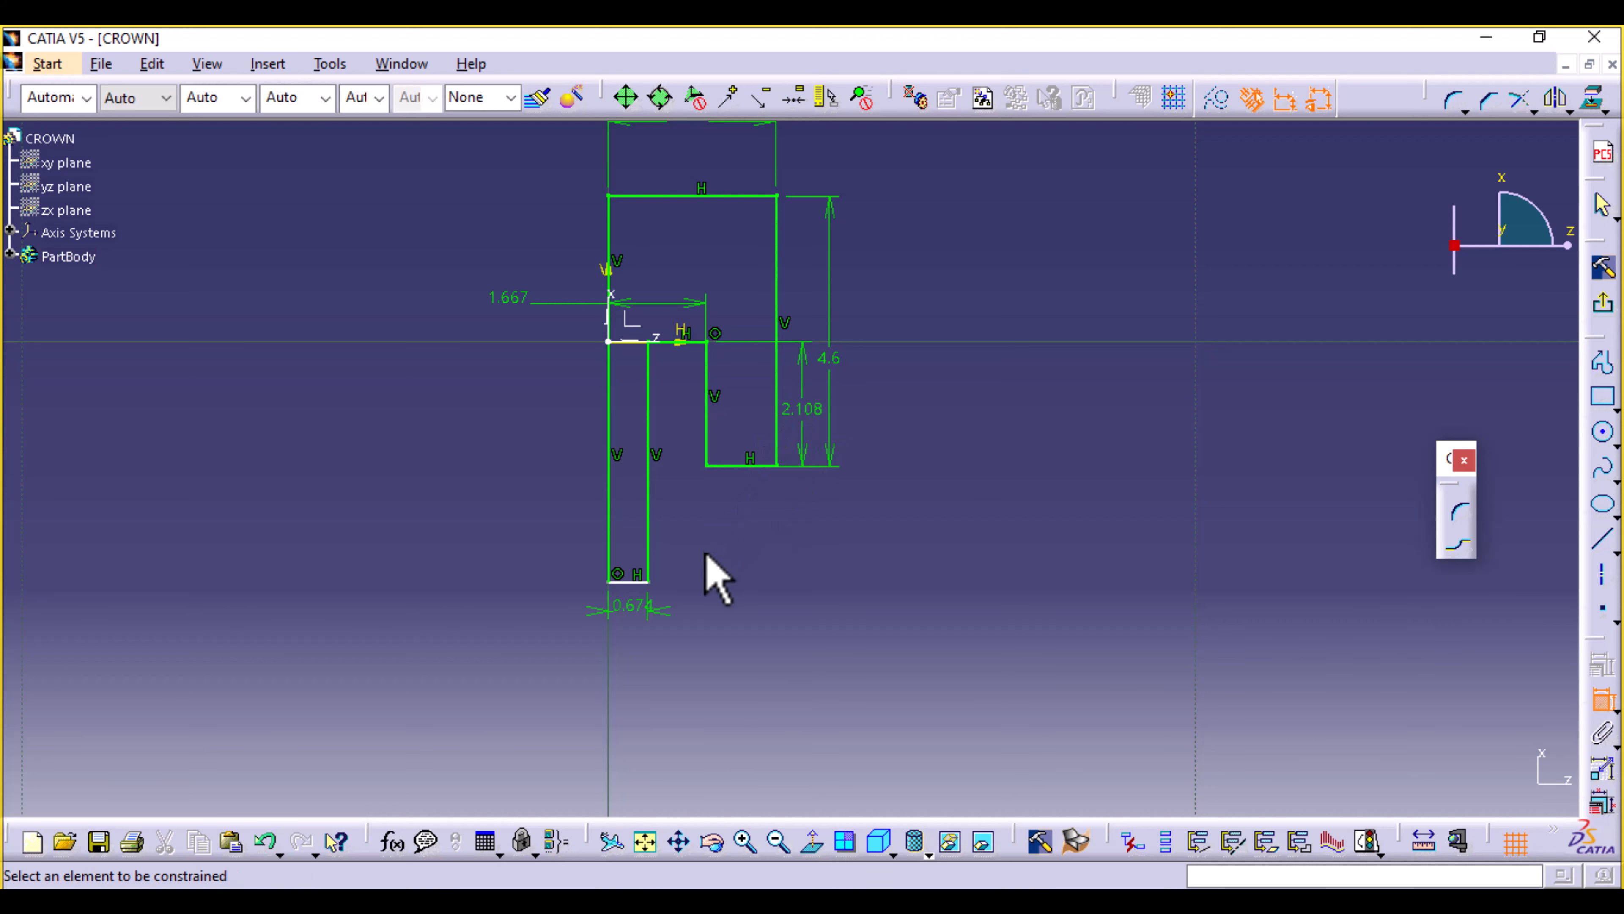
click(643, 581)
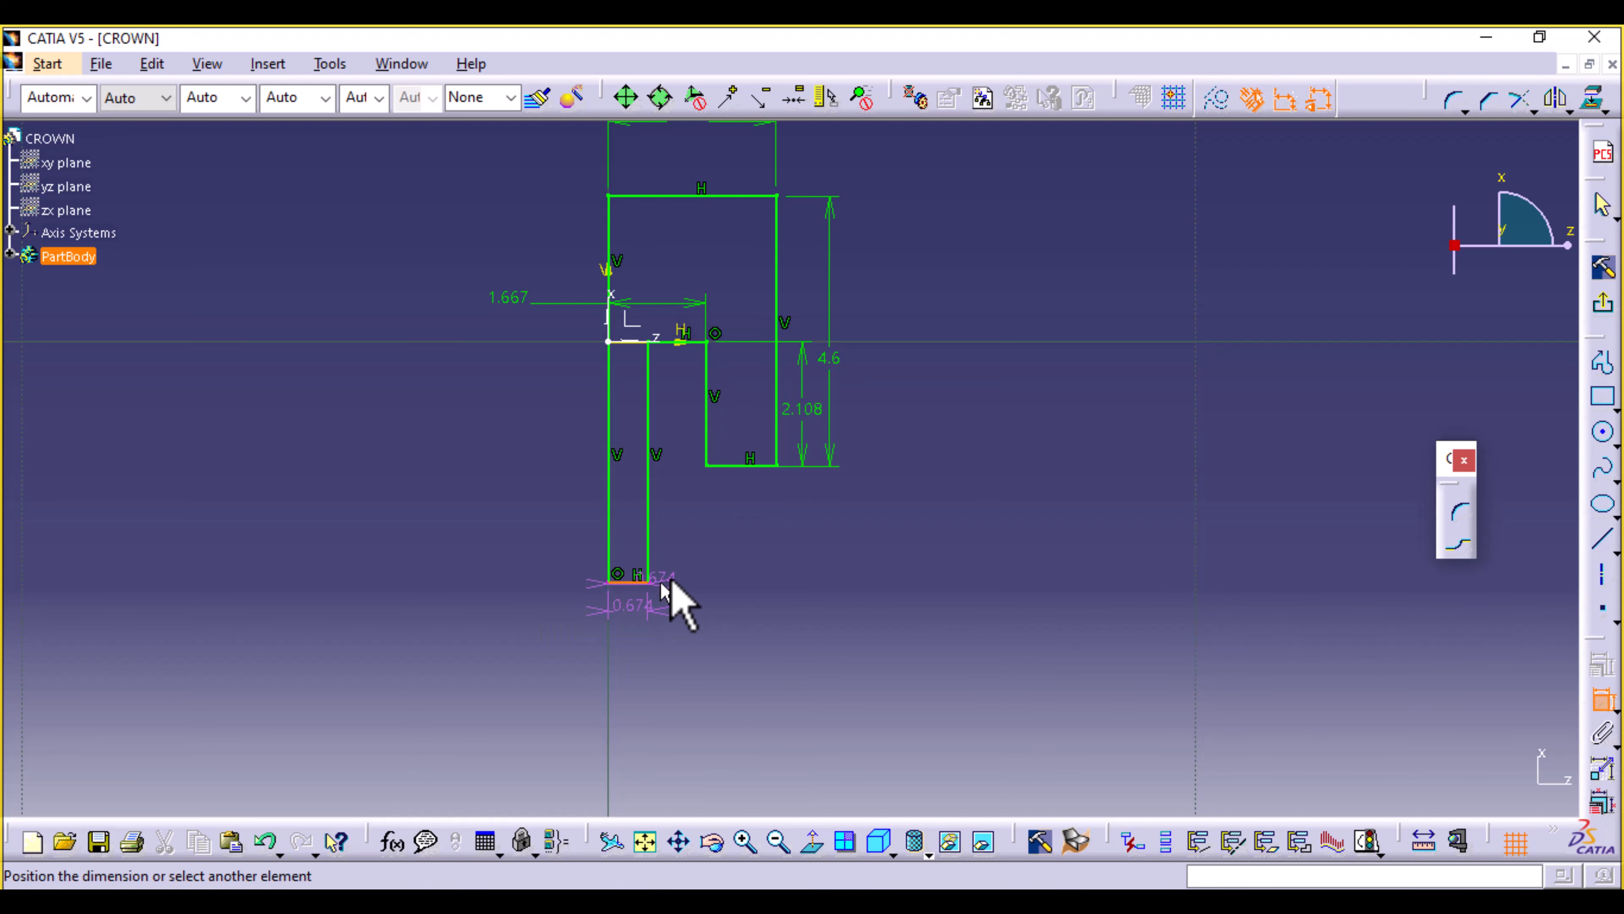
click(767, 466)
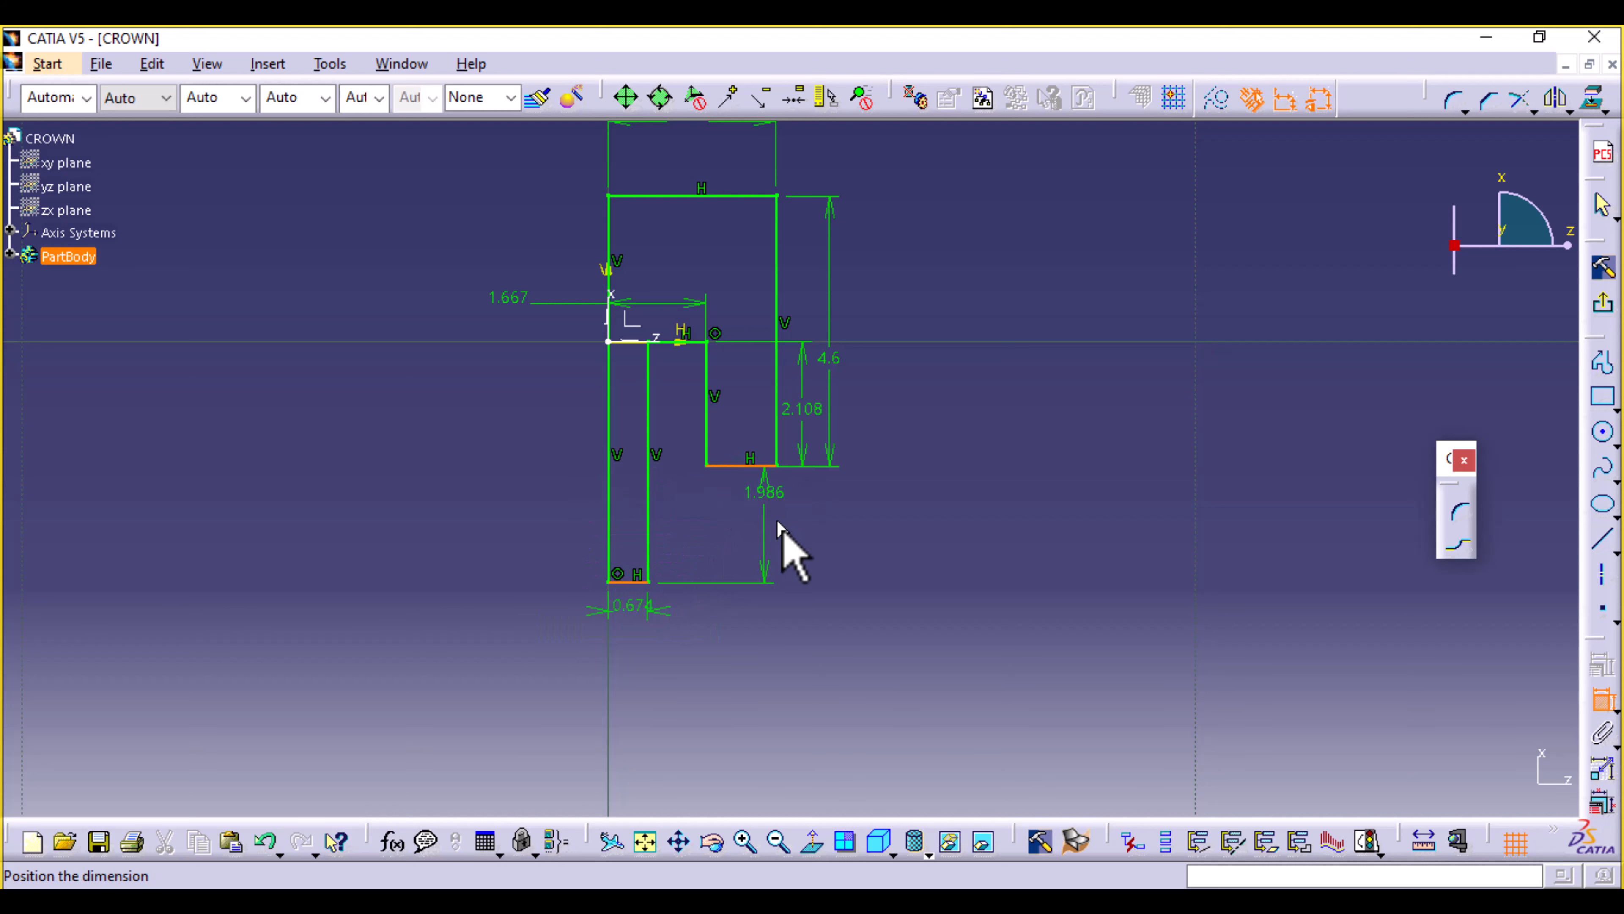
click(825, 556)
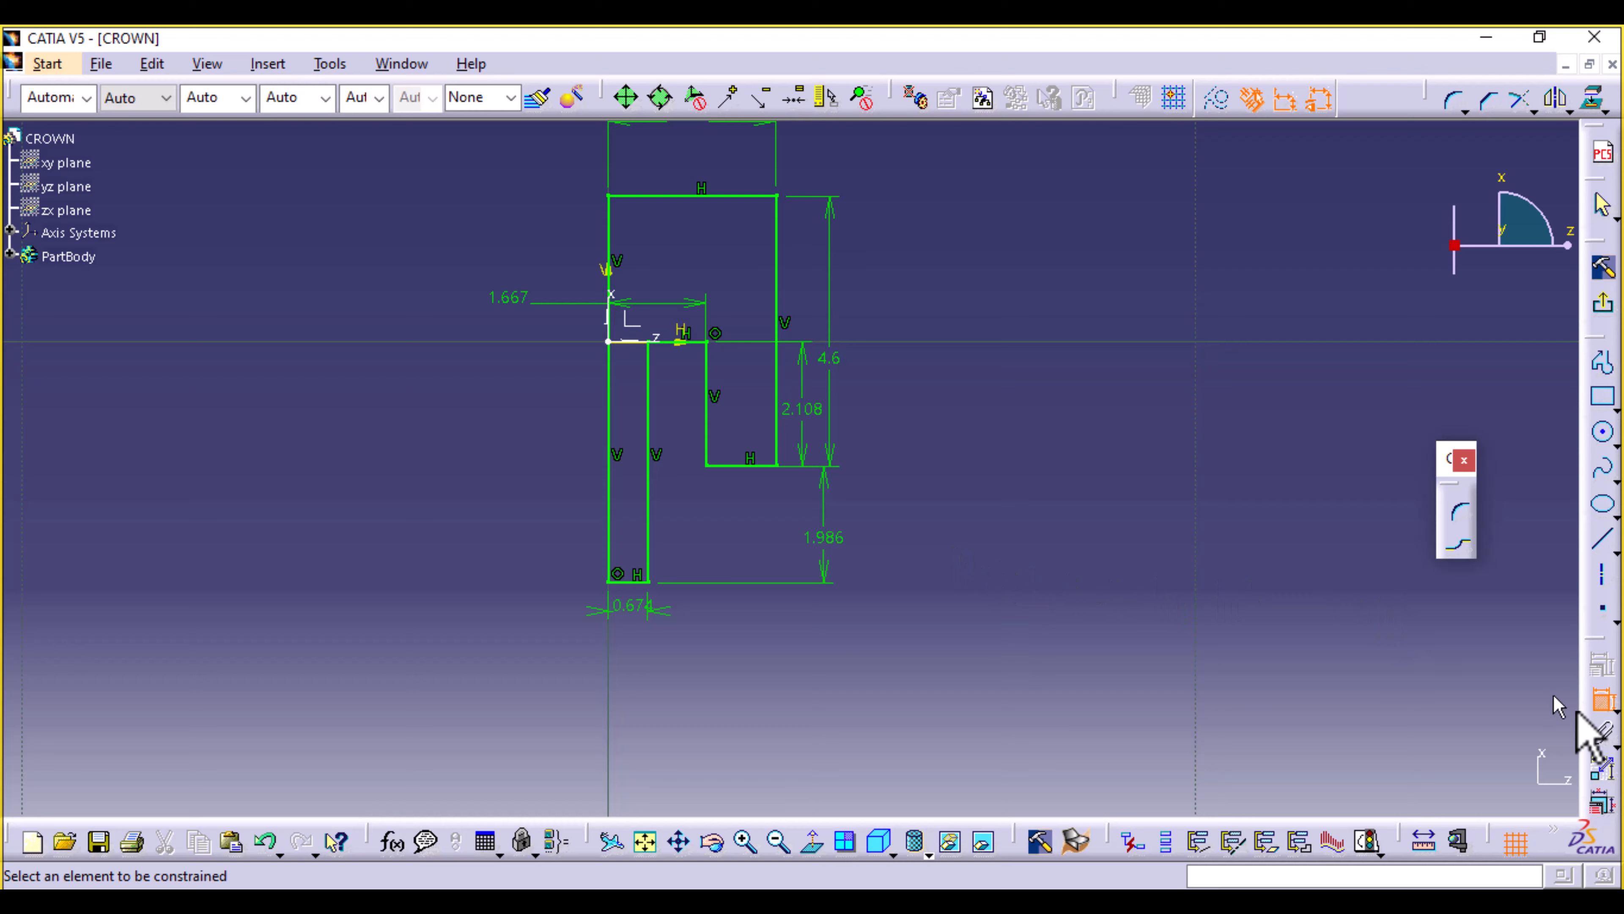
click(1602, 701)
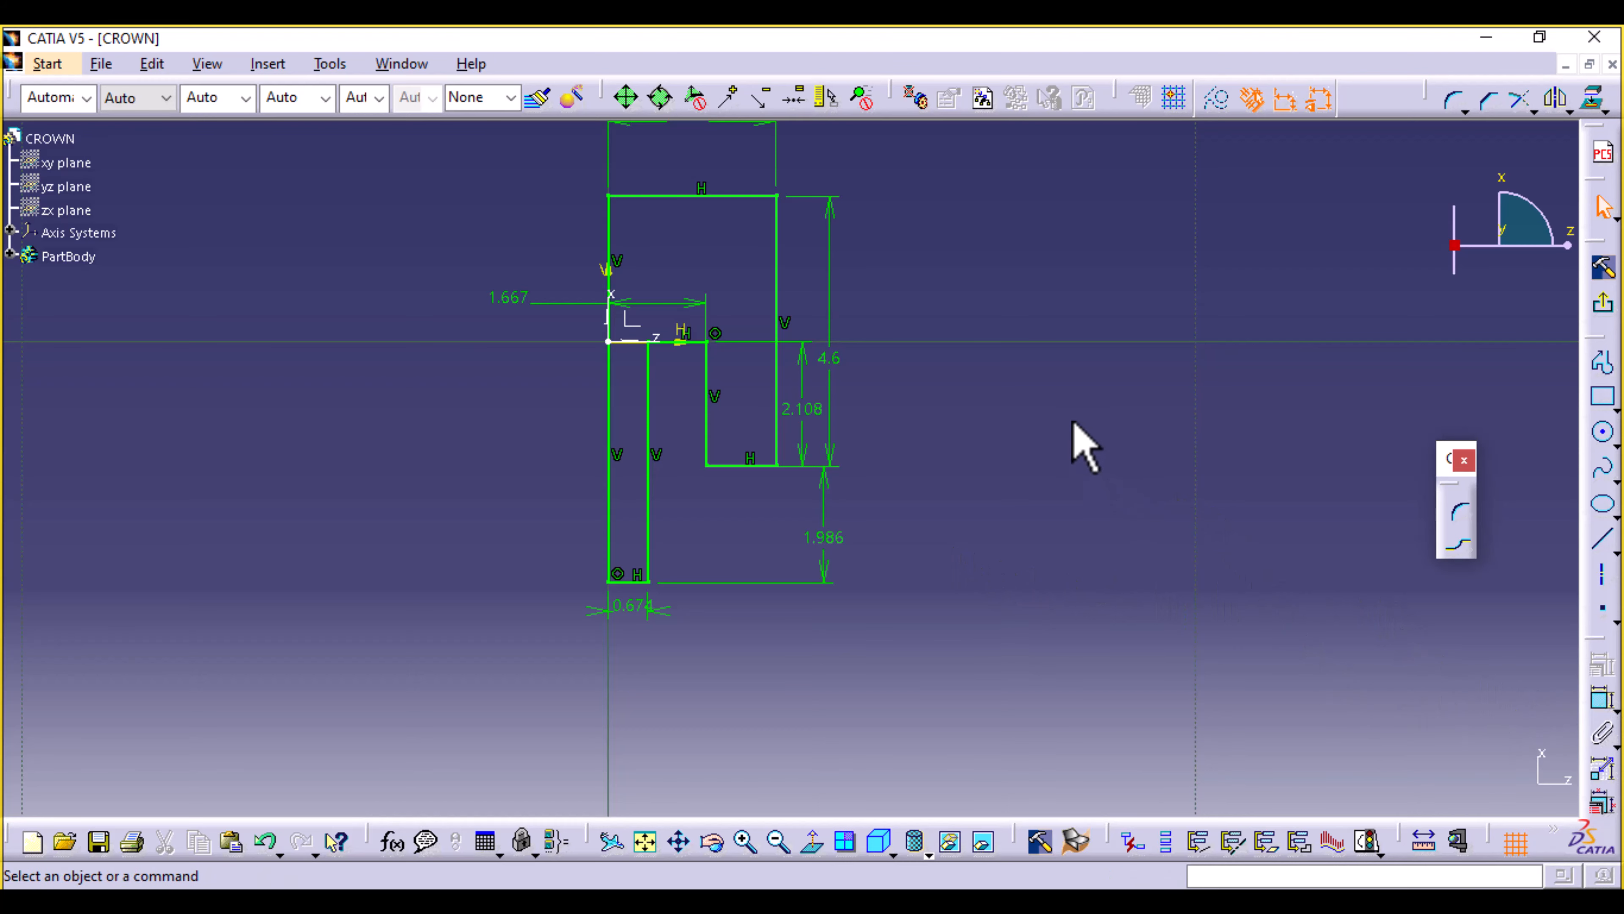
Set the head's inner vertical edge length to 2.5 and the offset between the head's and stem's bottom edges to 3.
middle_drag(1077, 443, 1039, 536)
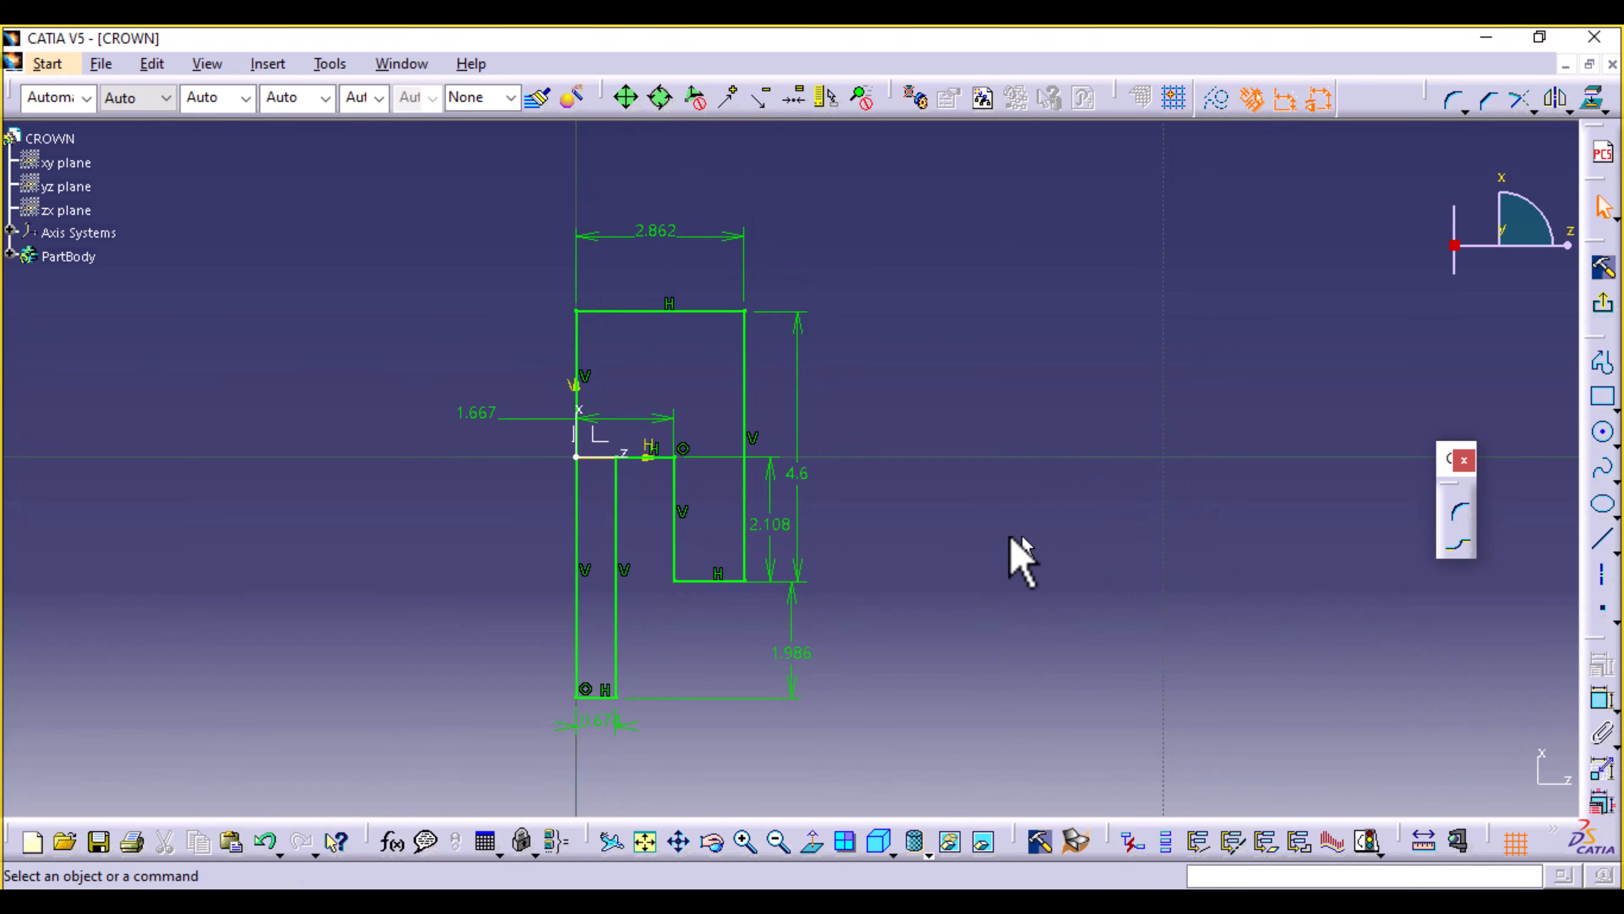
double_click(774, 524)
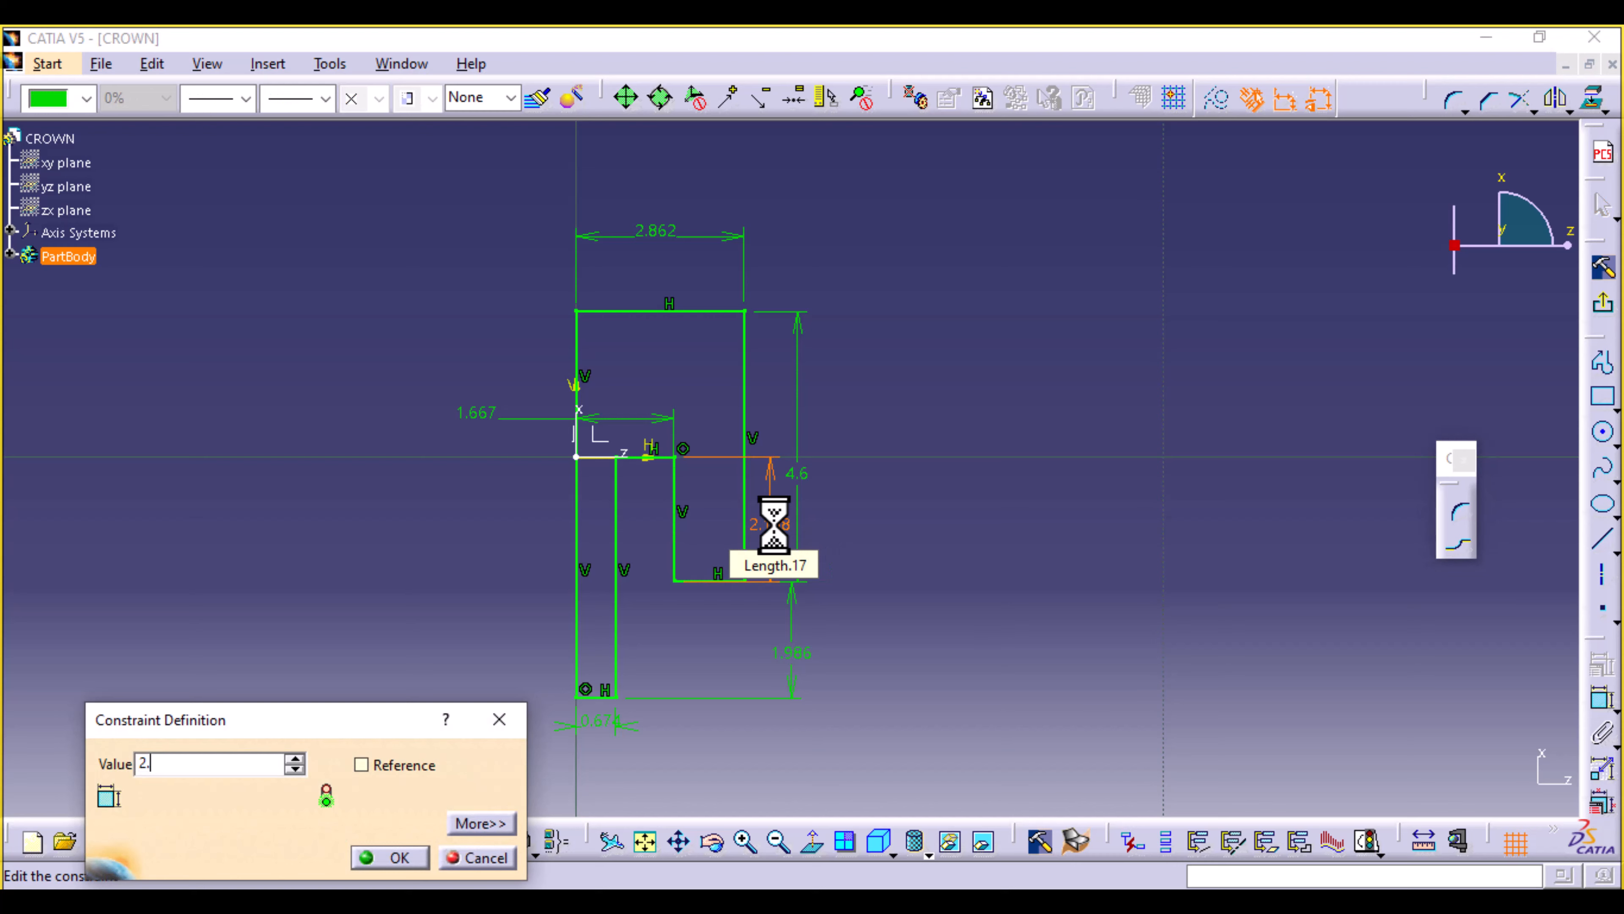
key(Return)
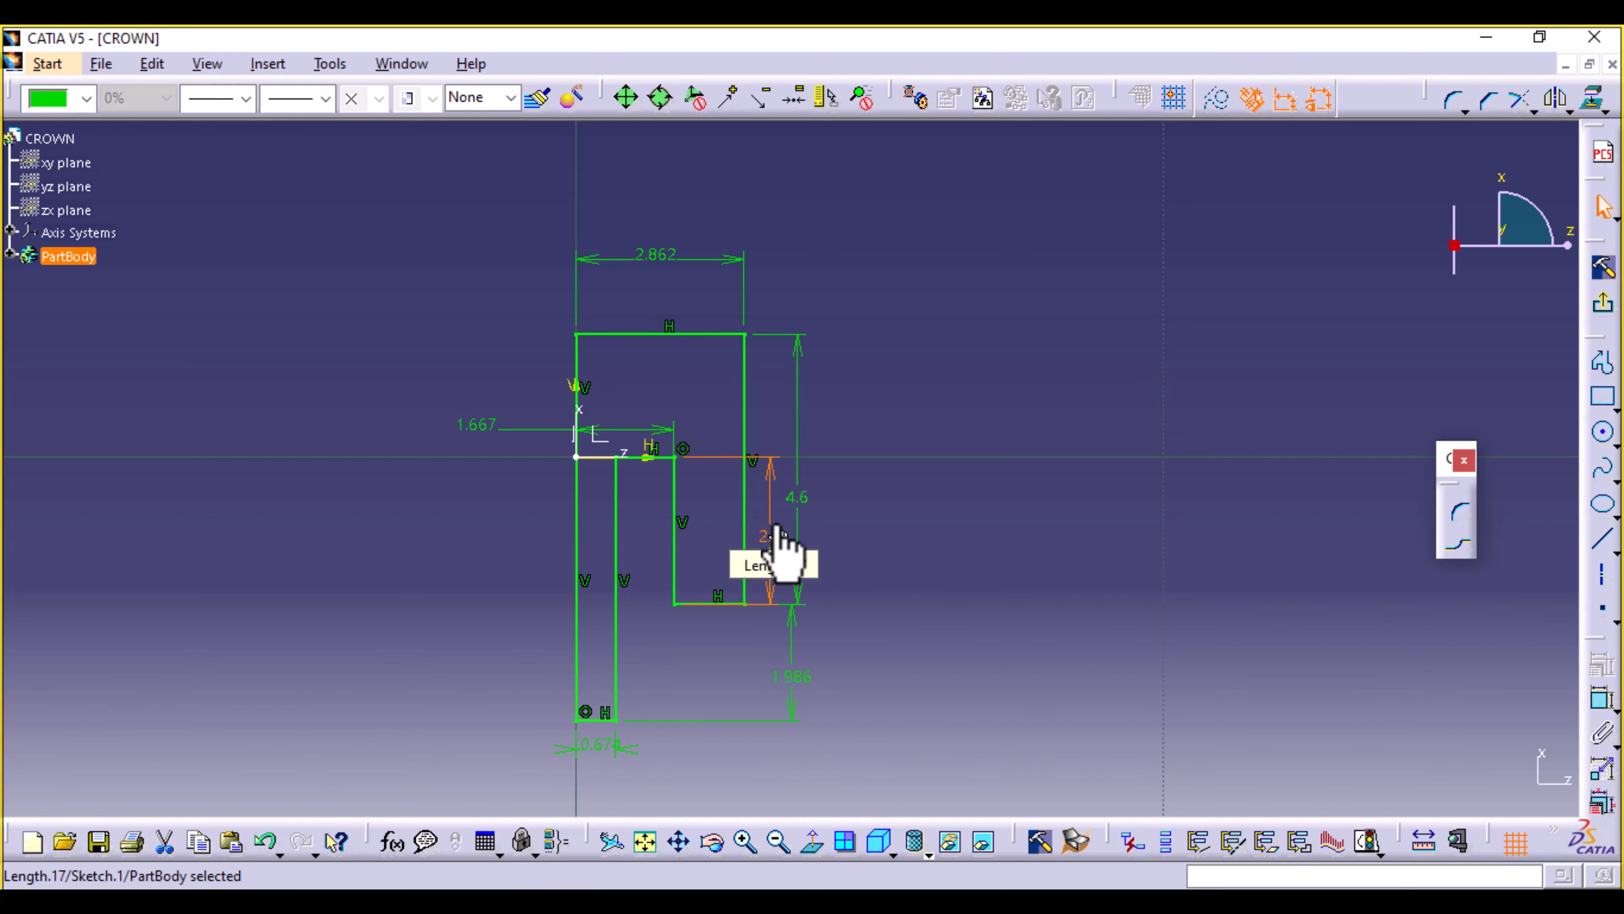
double_click(791, 677)
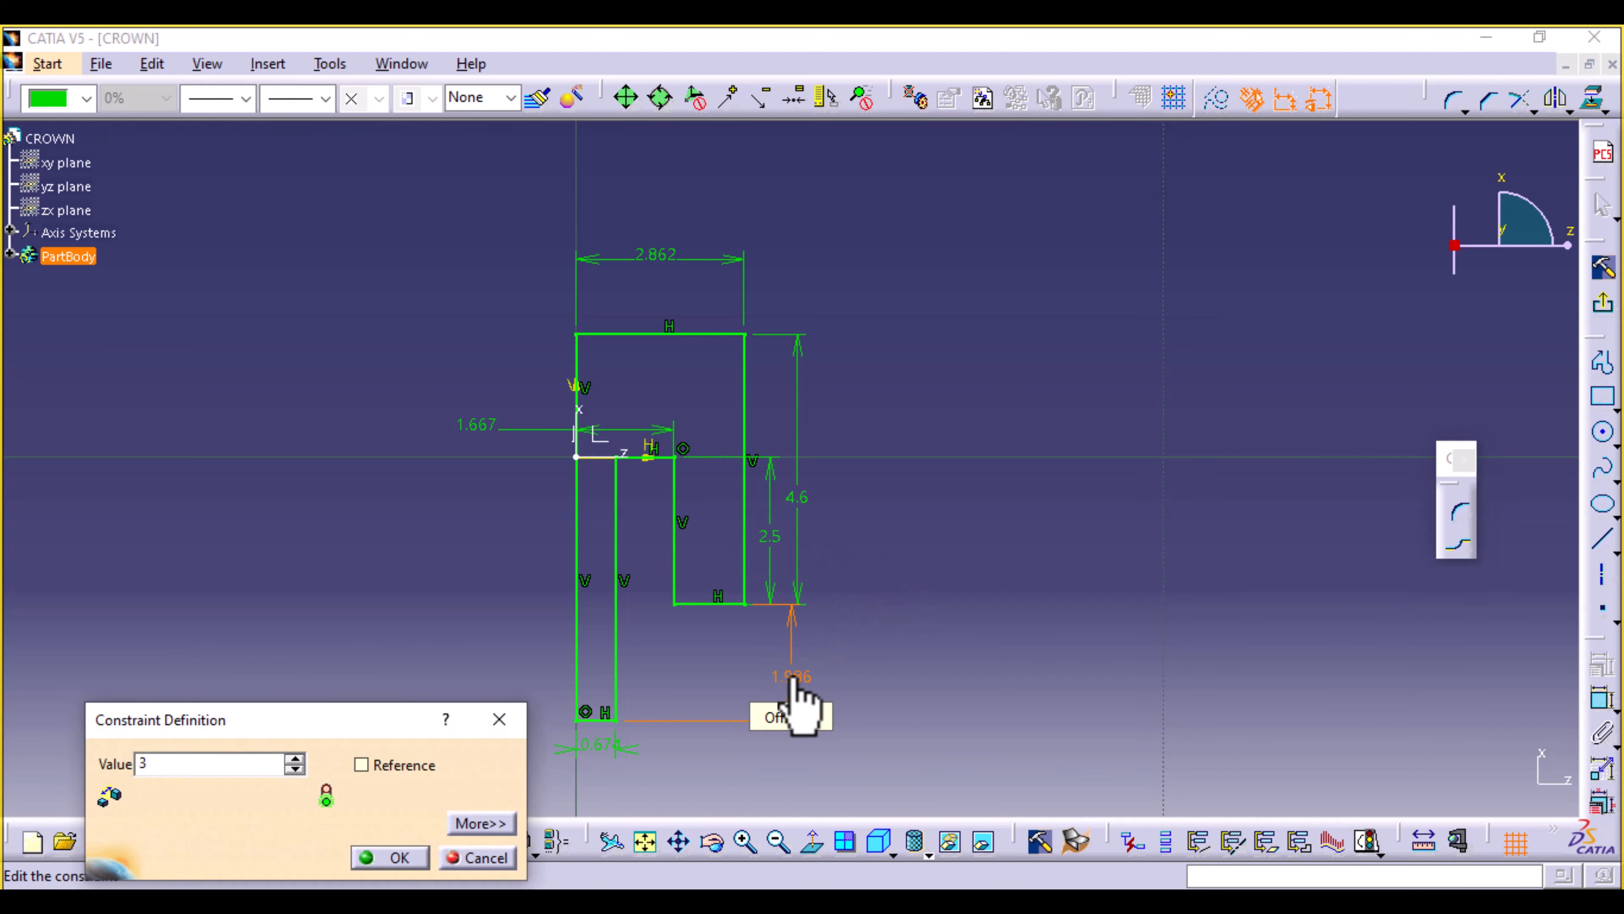
key(Return)
Set the head's outer vertical edge length to 4 and the horizontal offset of its inner vertical edge to 1.5.
click(799, 497)
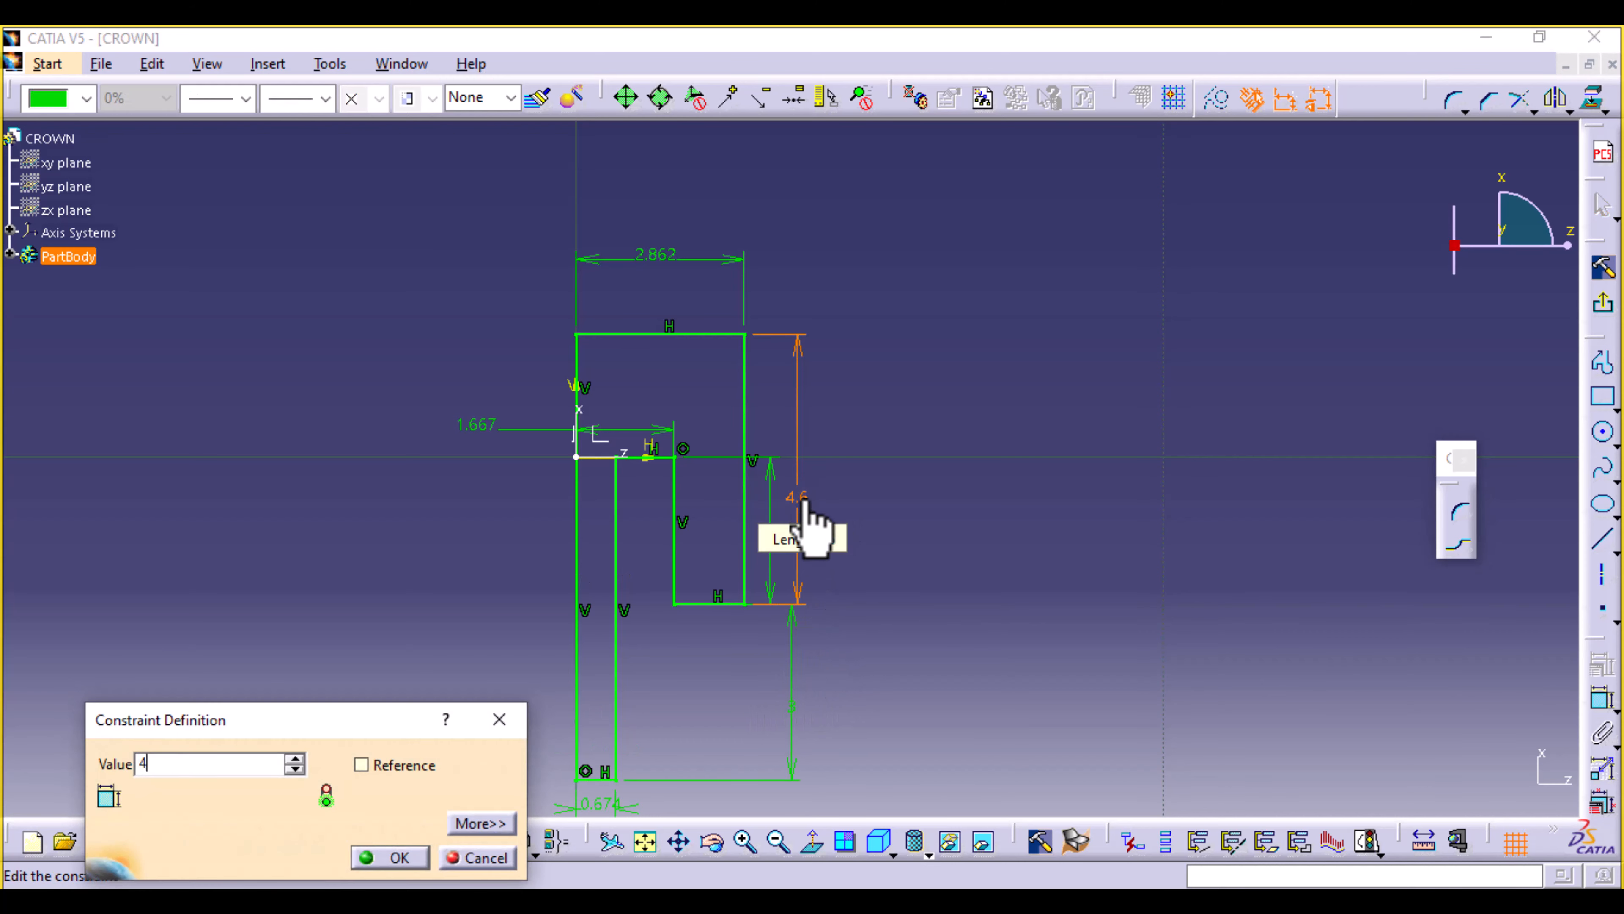
text(4)
key(Return)
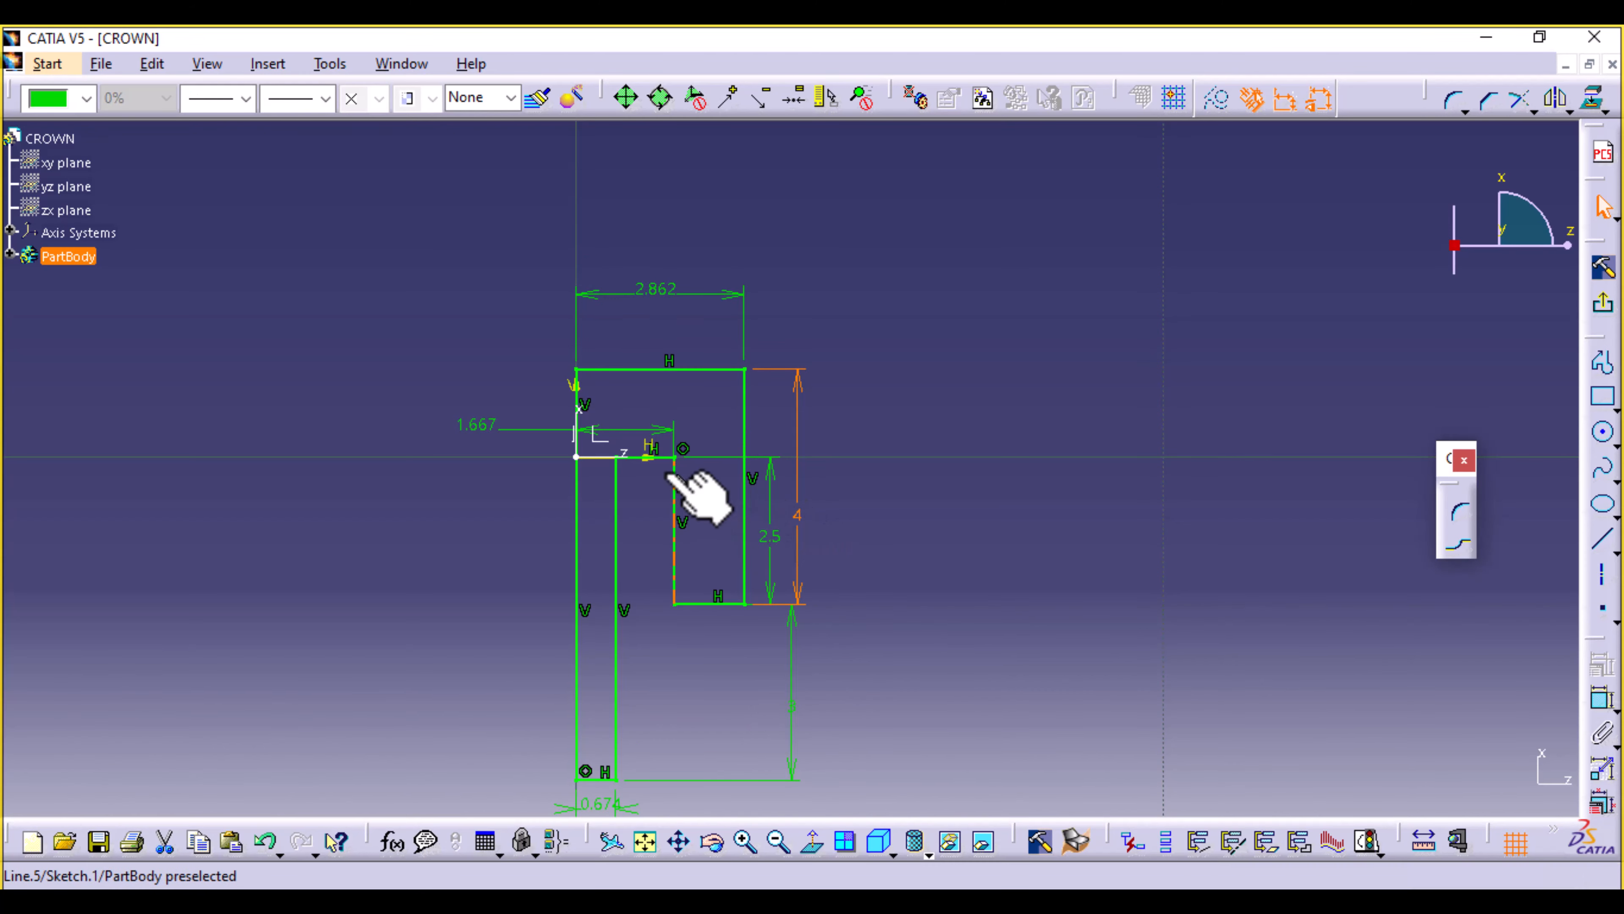
click(479, 427)
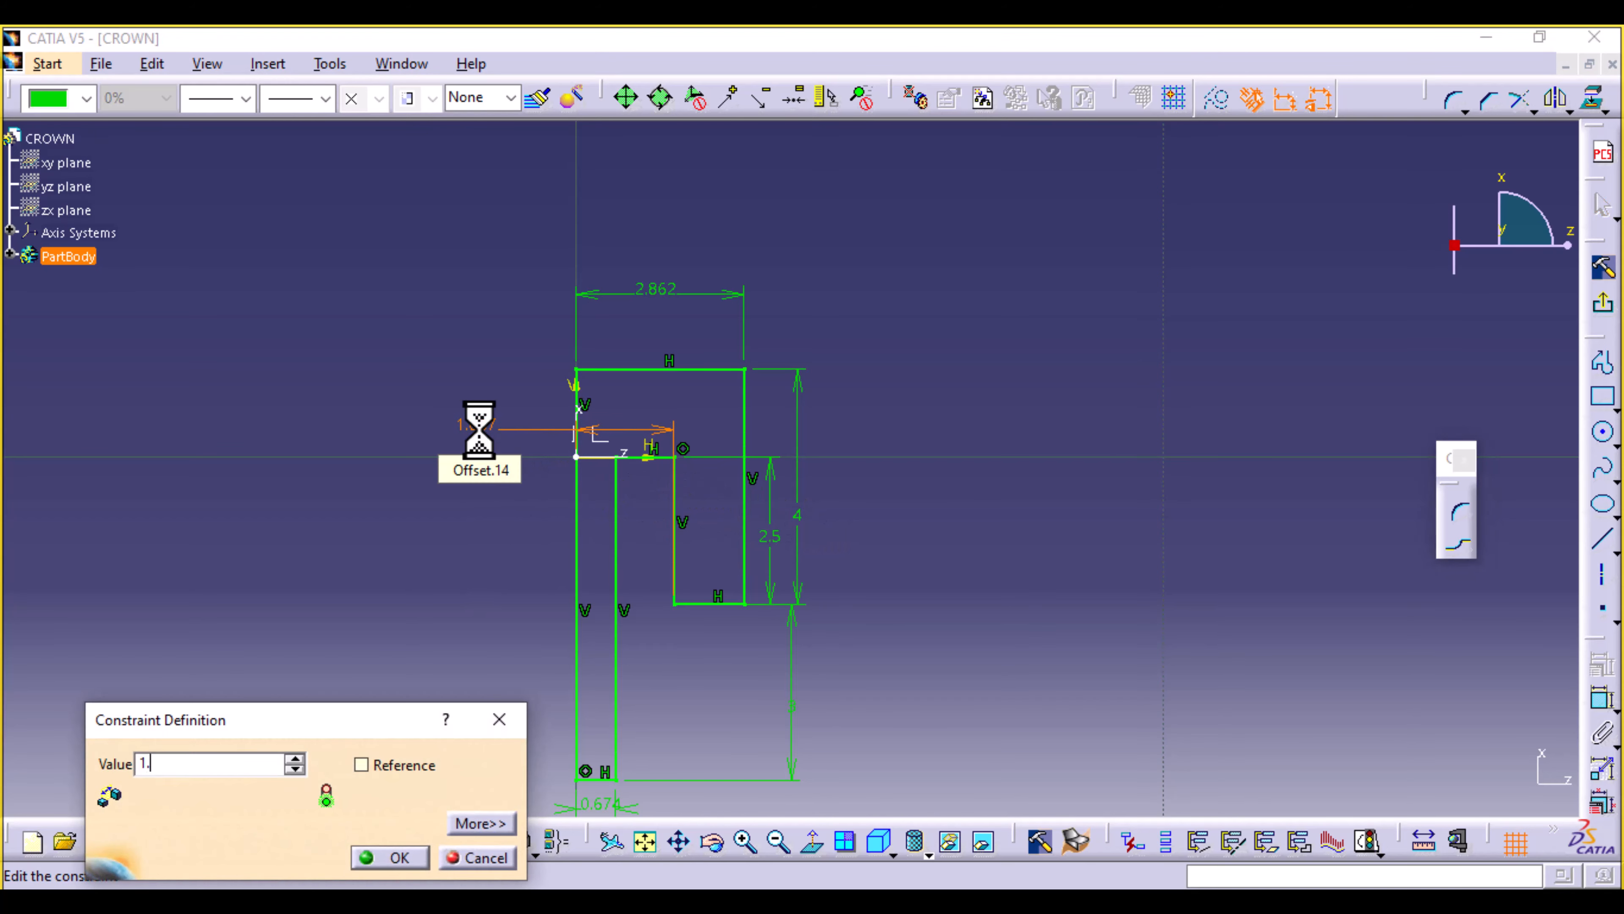
key(Return)
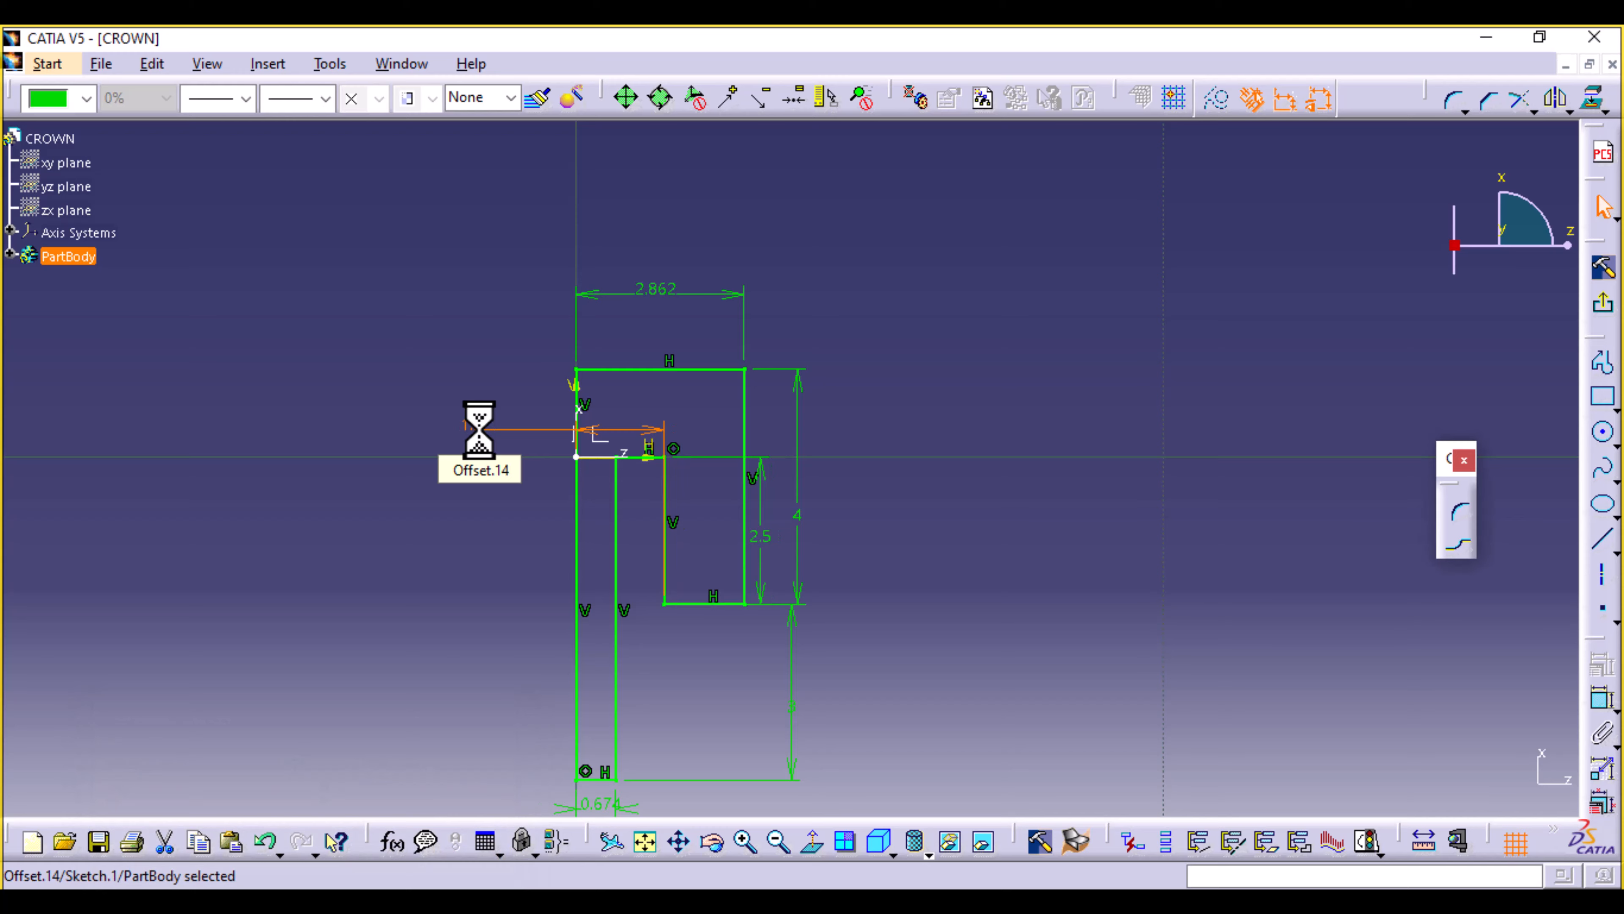
middle_drag(744, 660, 713, 419)
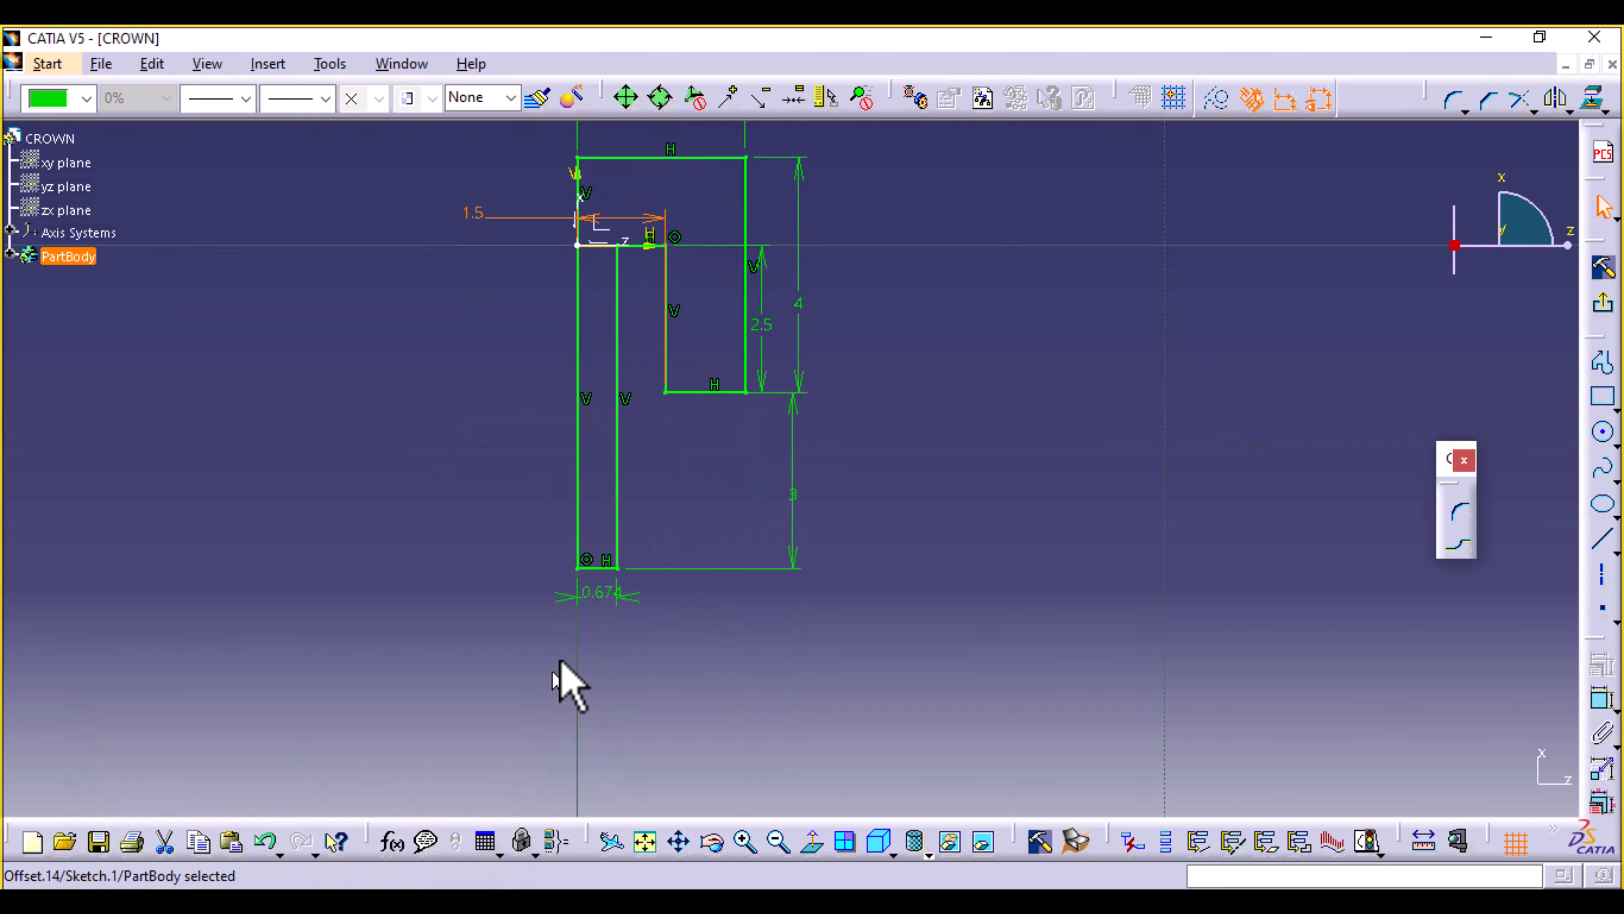
Set the stem's bottom edge width to 0.9 and the profile's top edge width to 3.15.
double_click(605, 593)
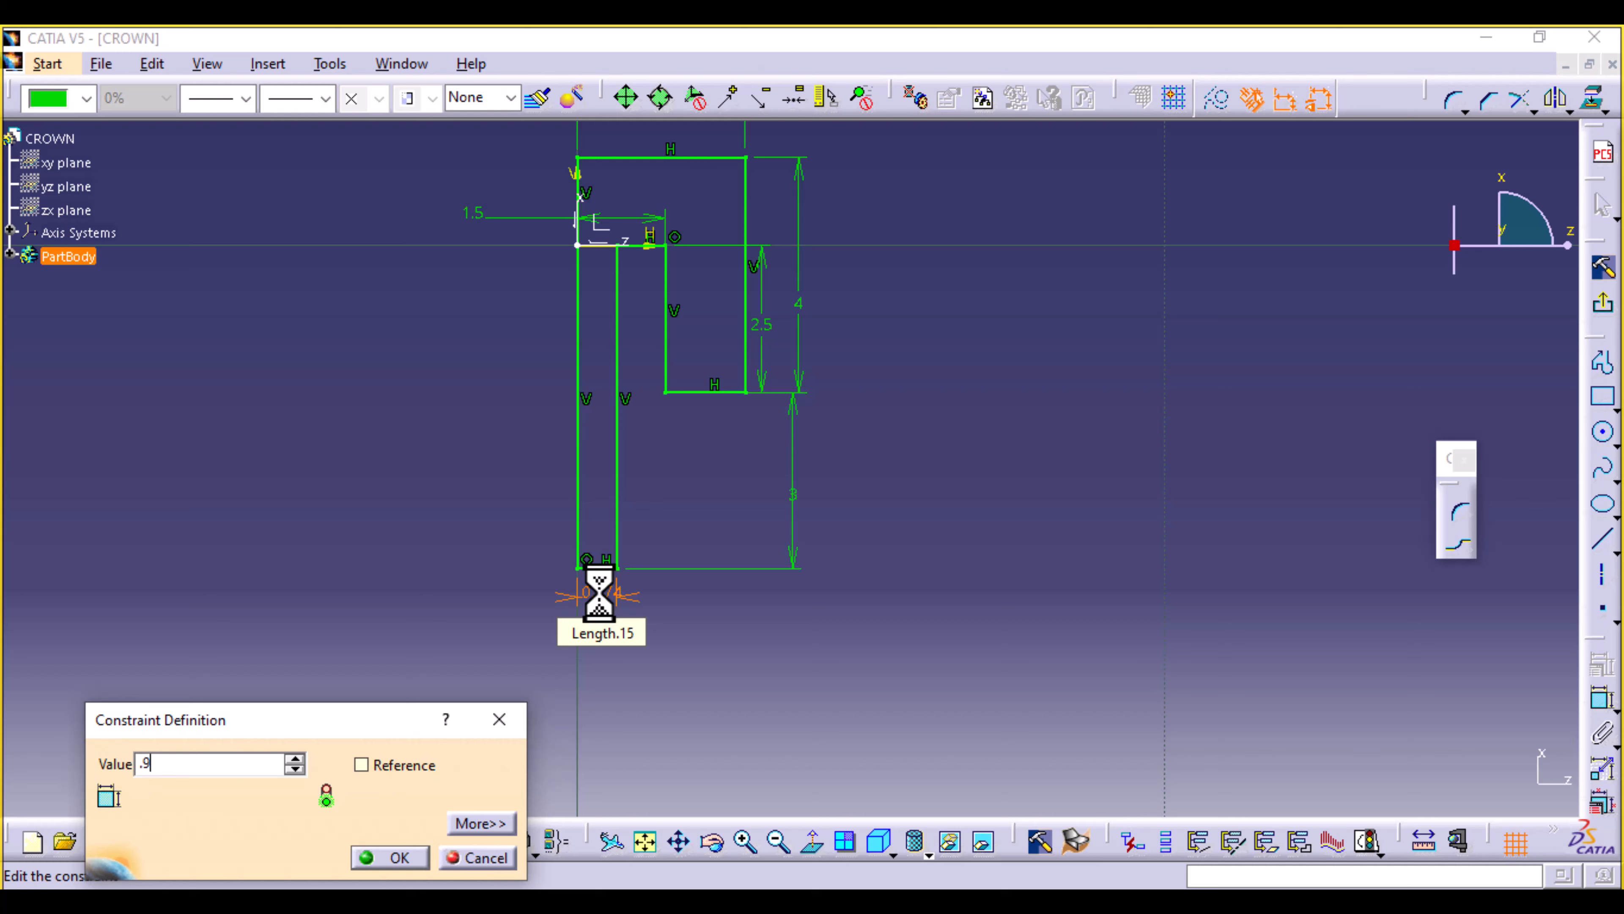
key(Return)
click(726, 630)
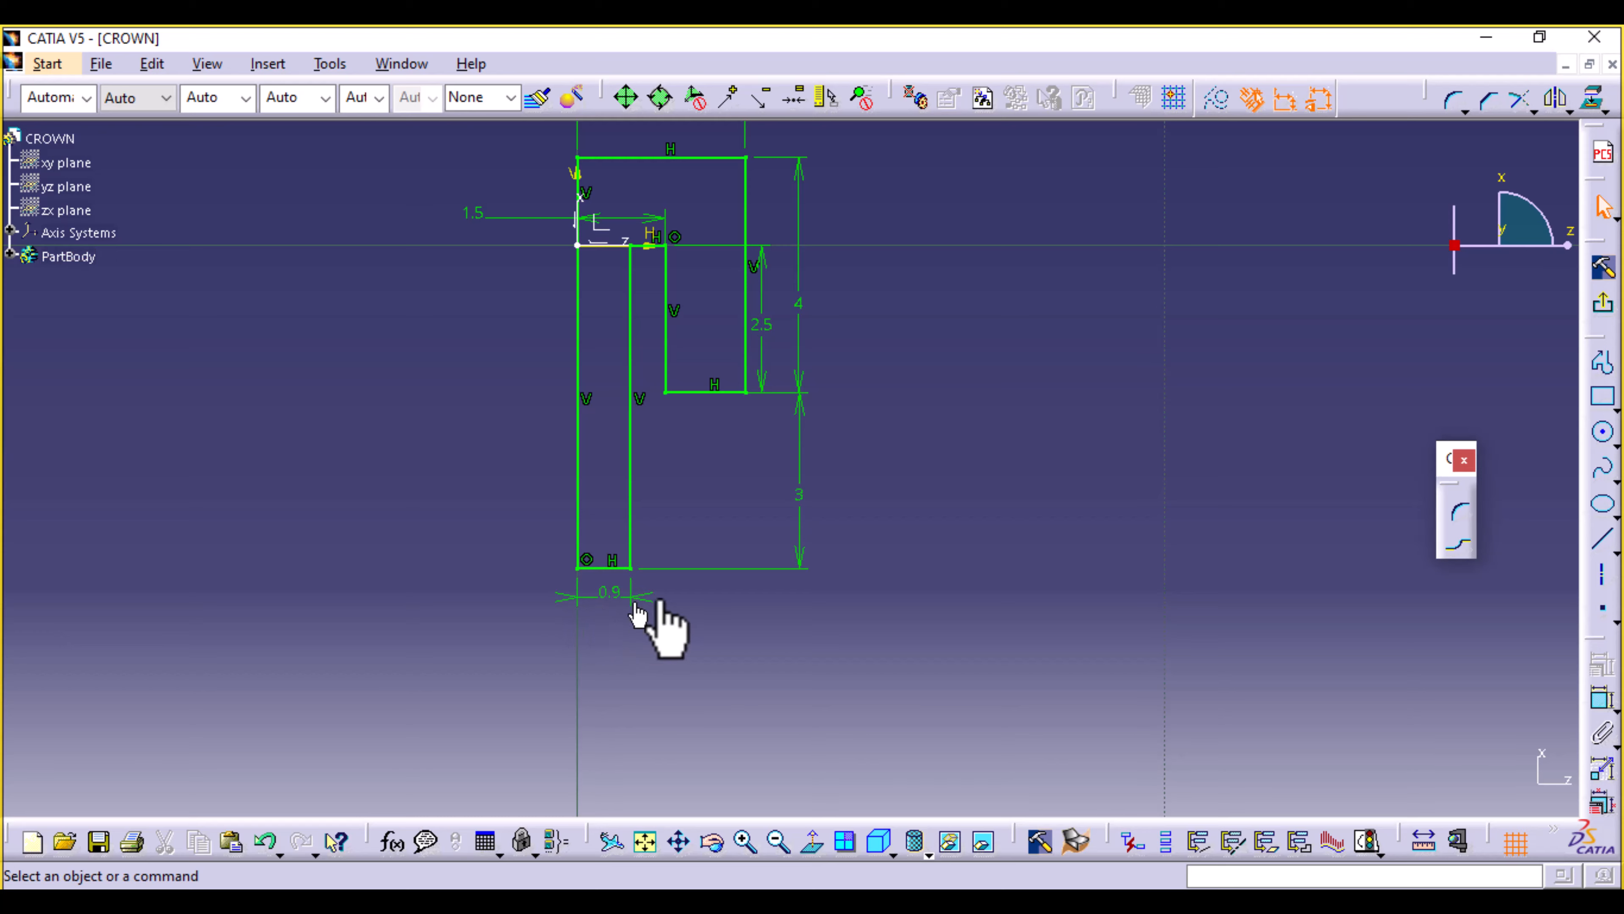
middle_drag(917, 478, 889, 571)
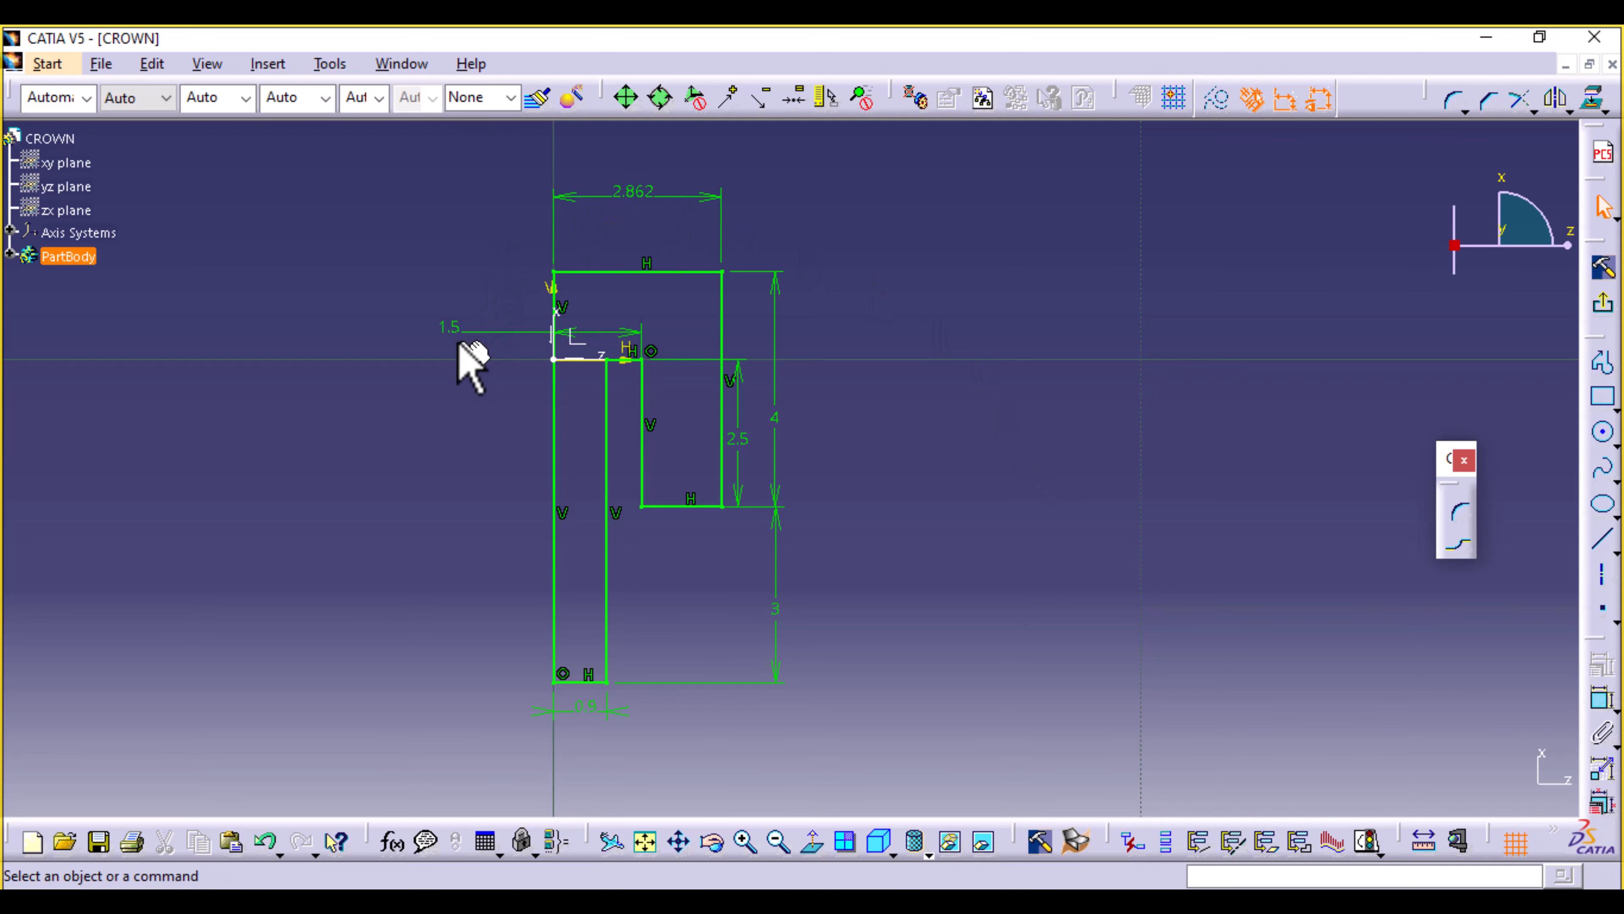
double_click(640, 190)
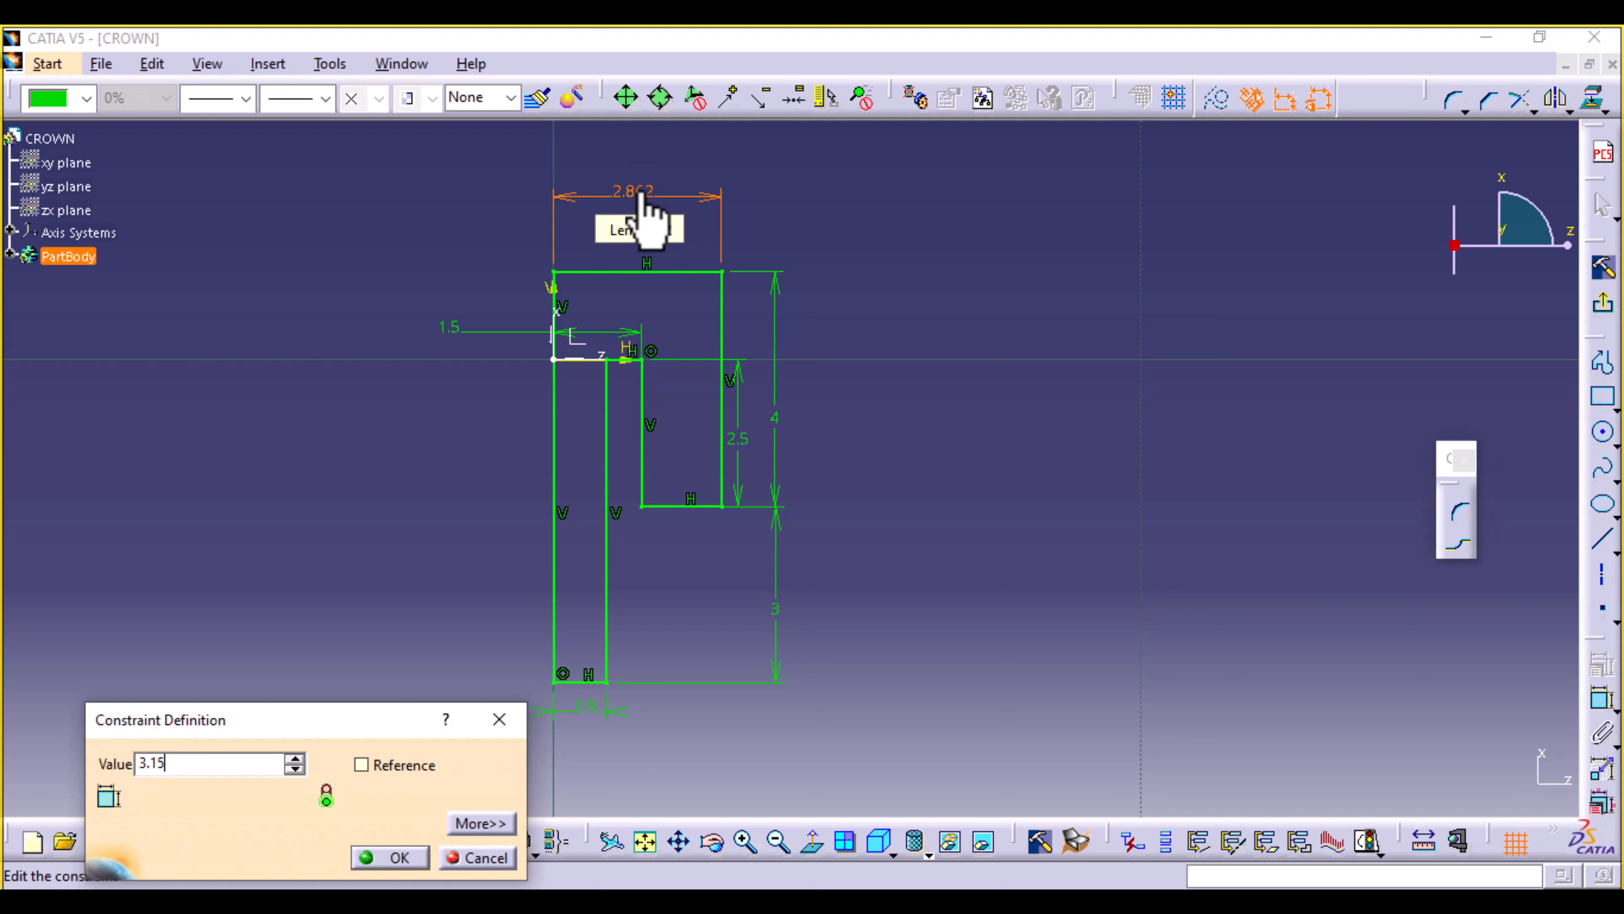
key(Return)
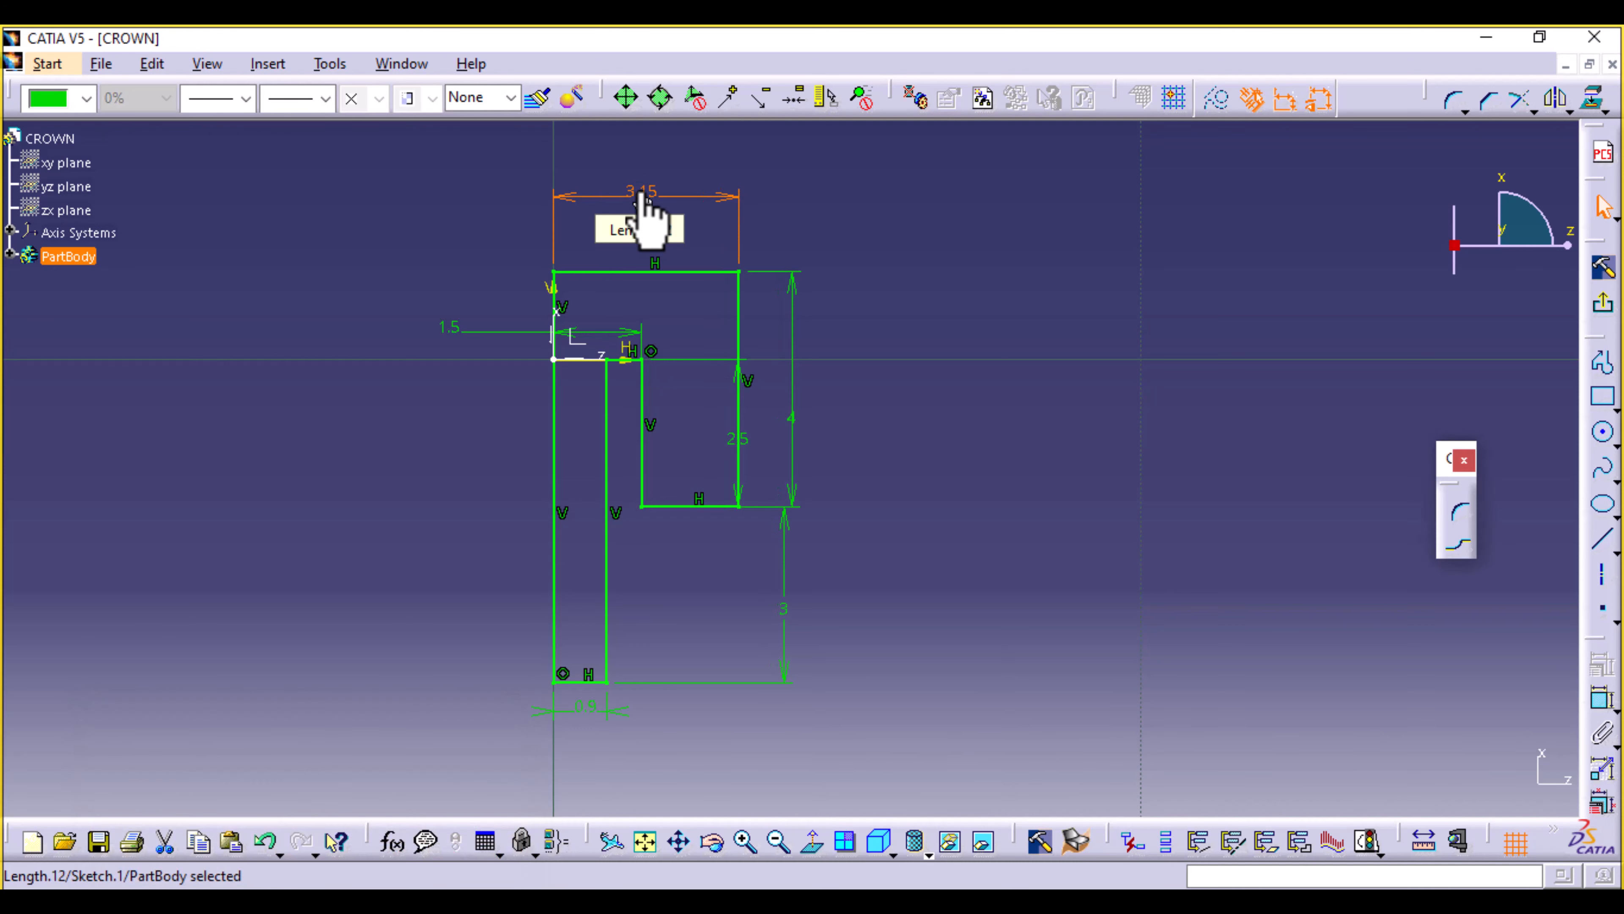
click(942, 424)
mouse_move(942, 424)
middle_down()
mouse_move(932, 598)
mouse_move(932, 525)
middle_up()
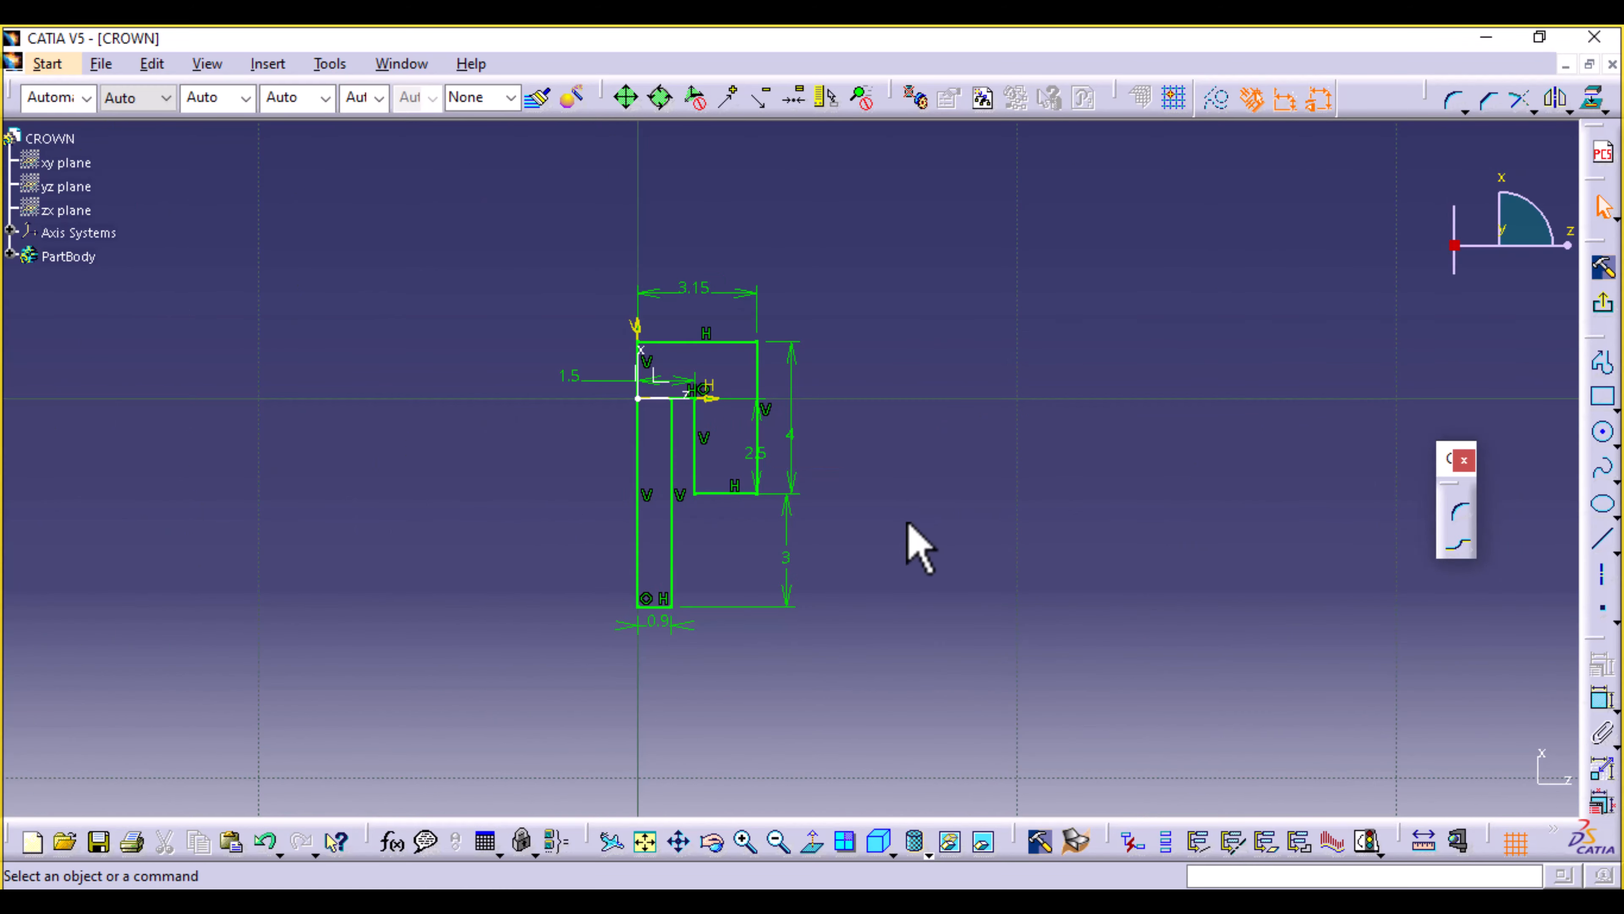
Exit the sketch and revolve the profile 360 degrees about its vertical axis (VDirection) with the Shaft command.
click(1603, 303)
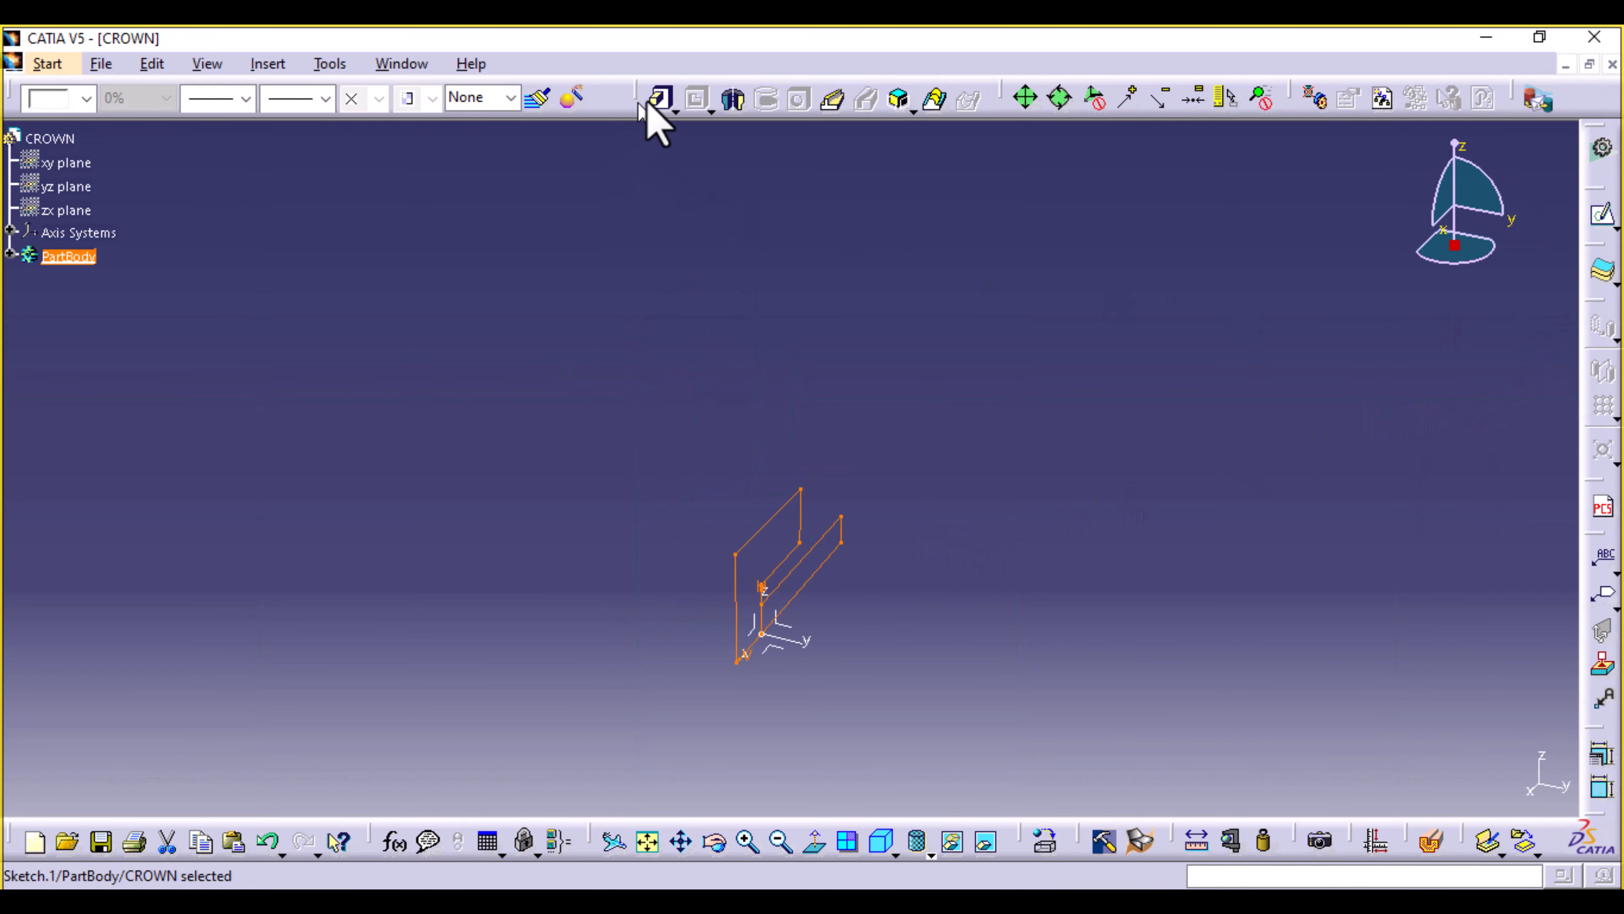
click(736, 101)
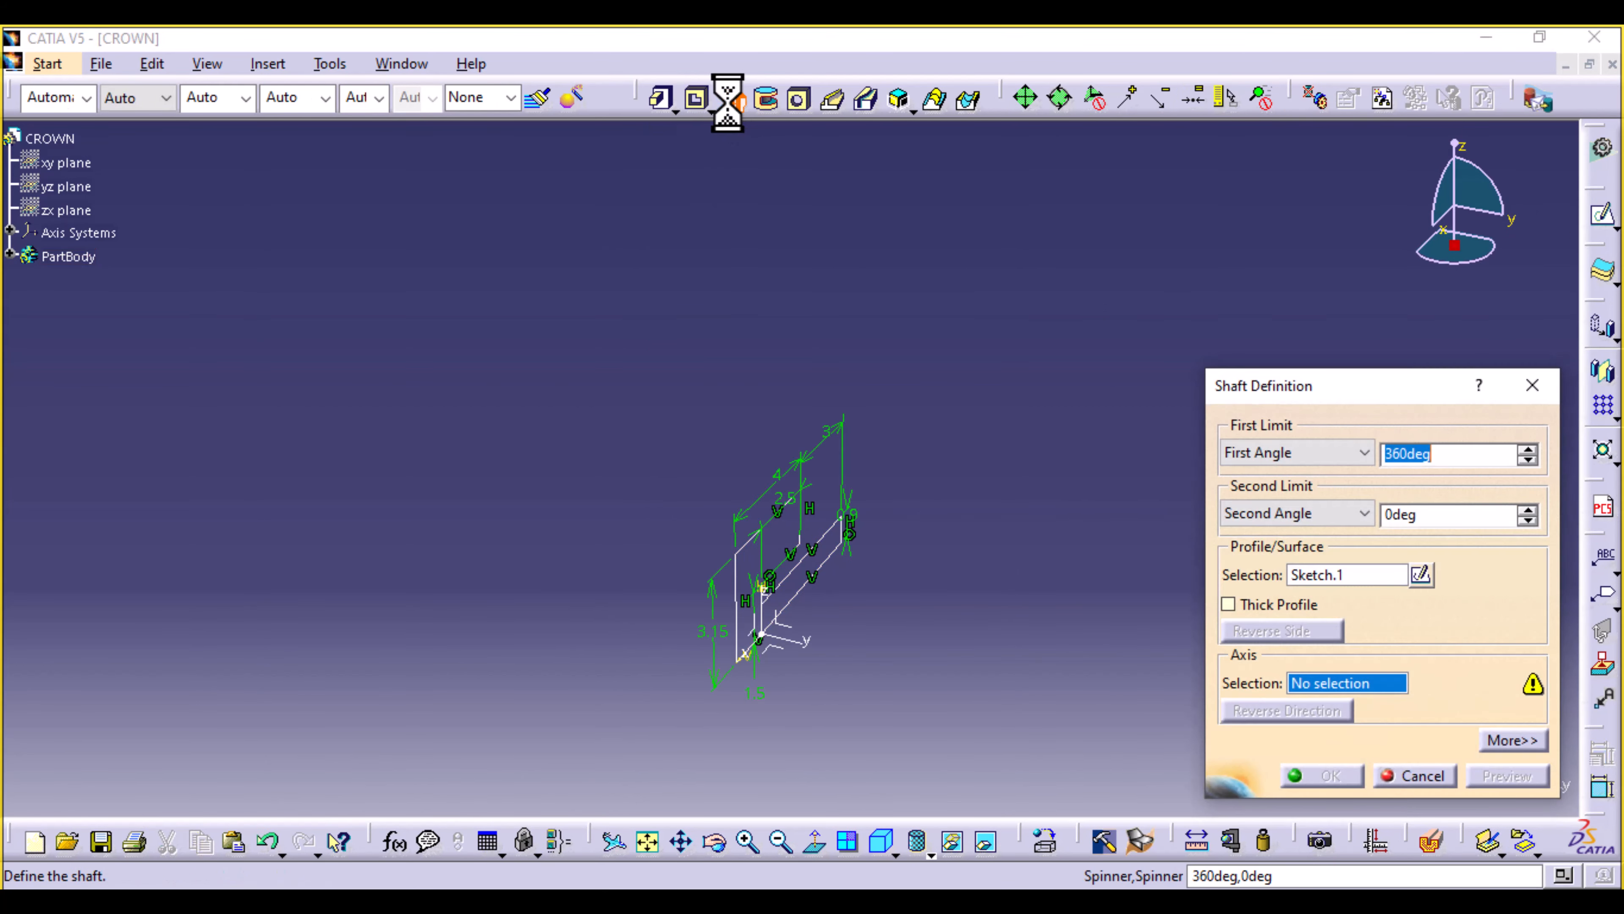
mouse_move(914, 613)
middle_down()
mouse_move(859, 472)
mouse_move(870, 519)
middle_up()
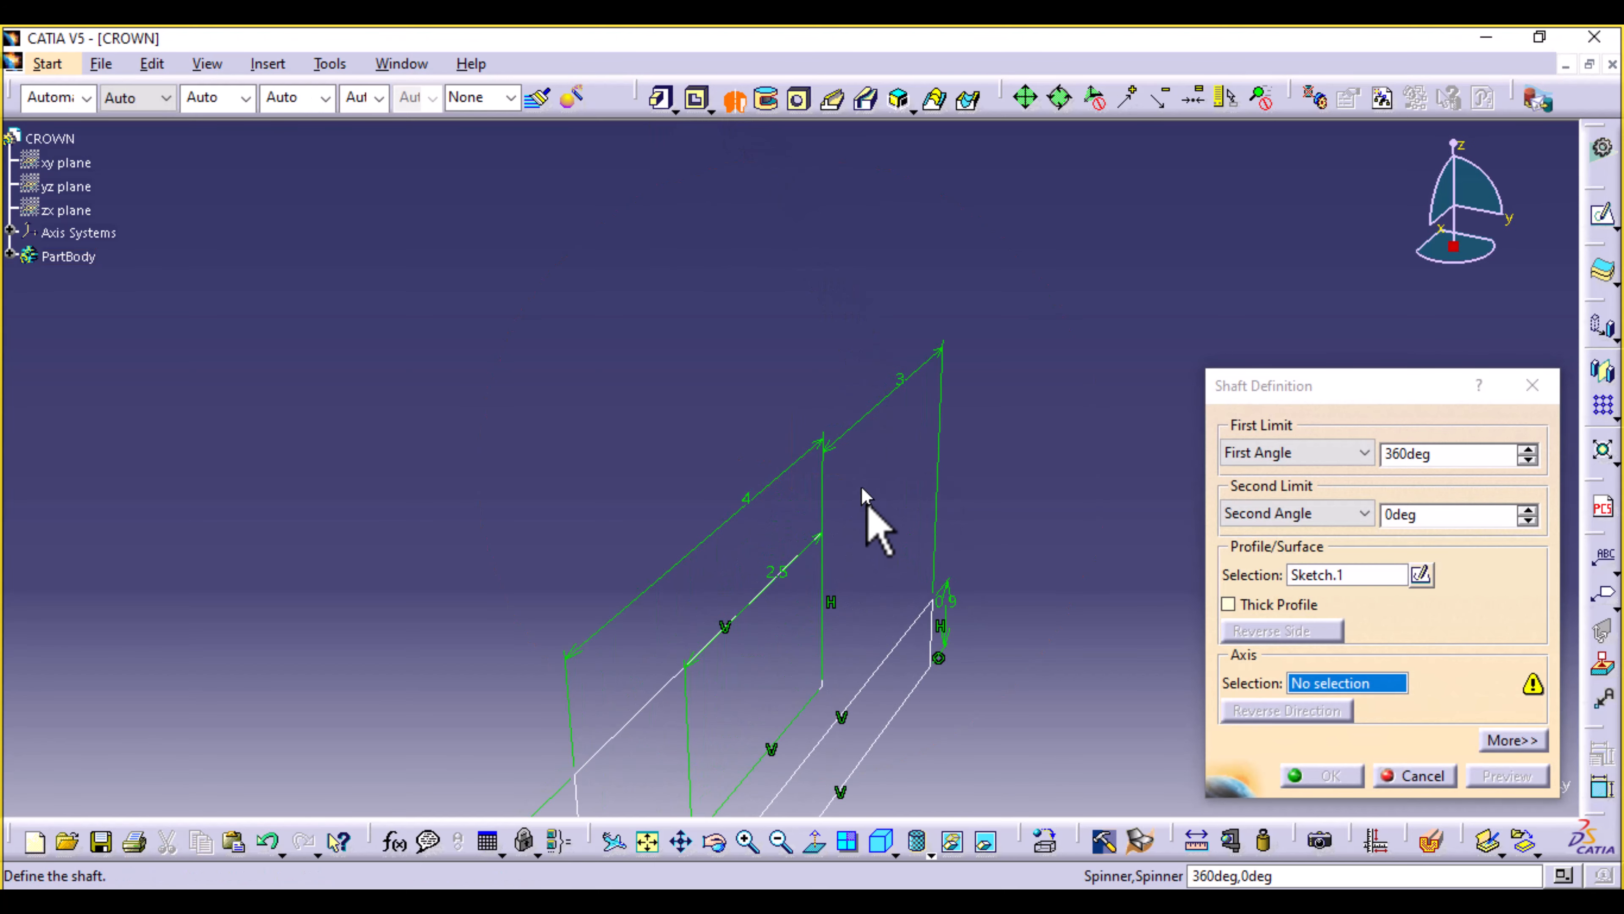
middle_drag(979, 754, 777, 209)
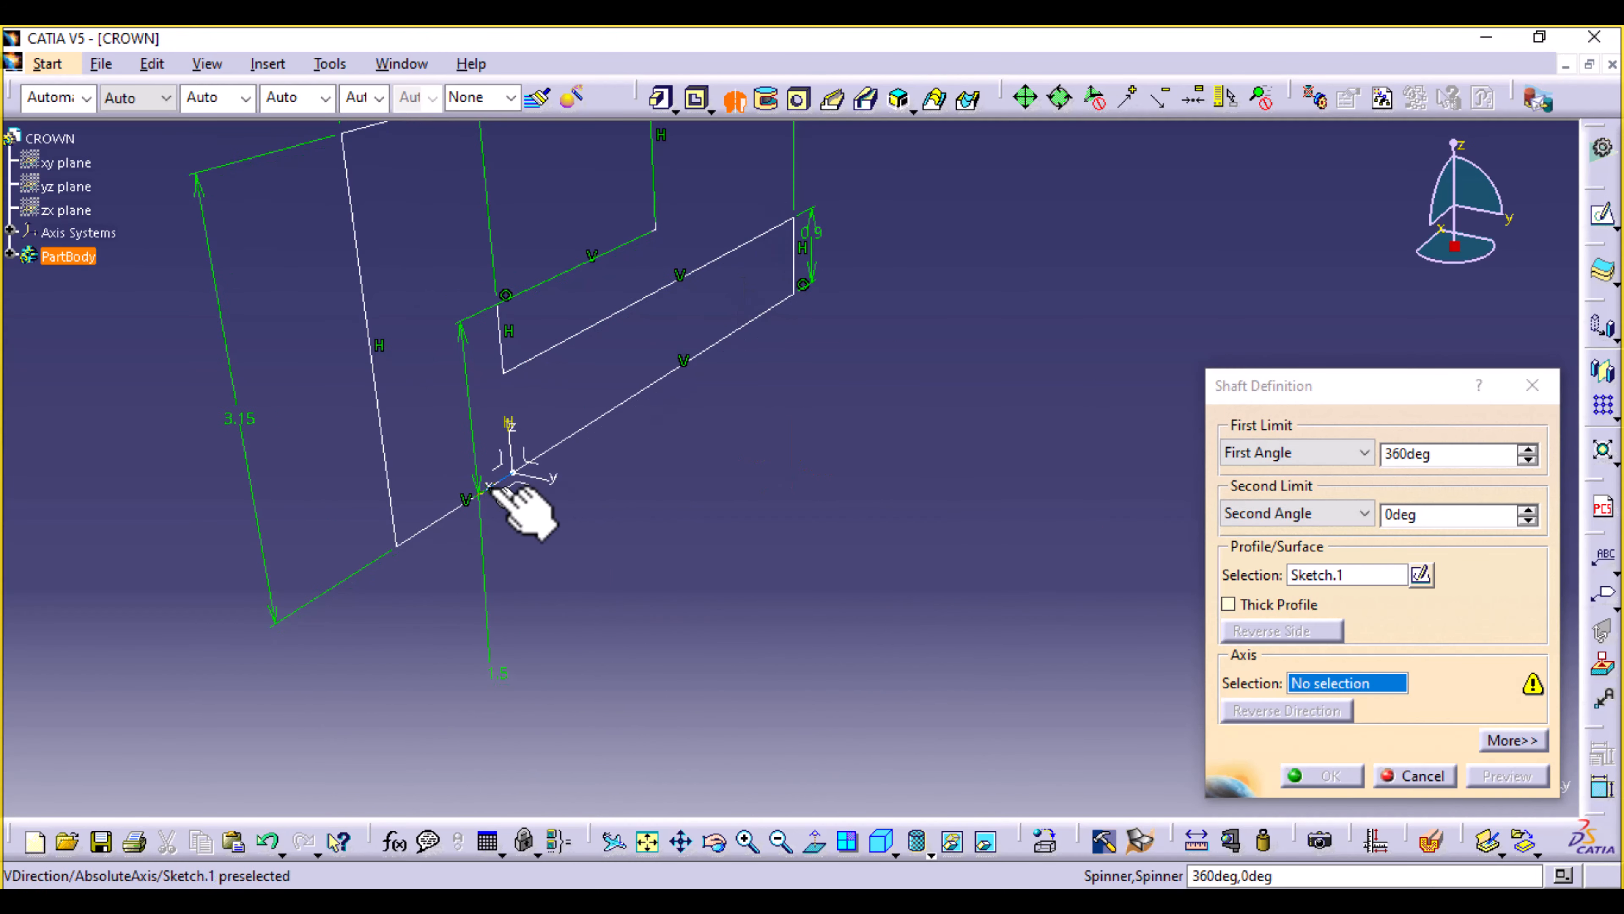
click(494, 488)
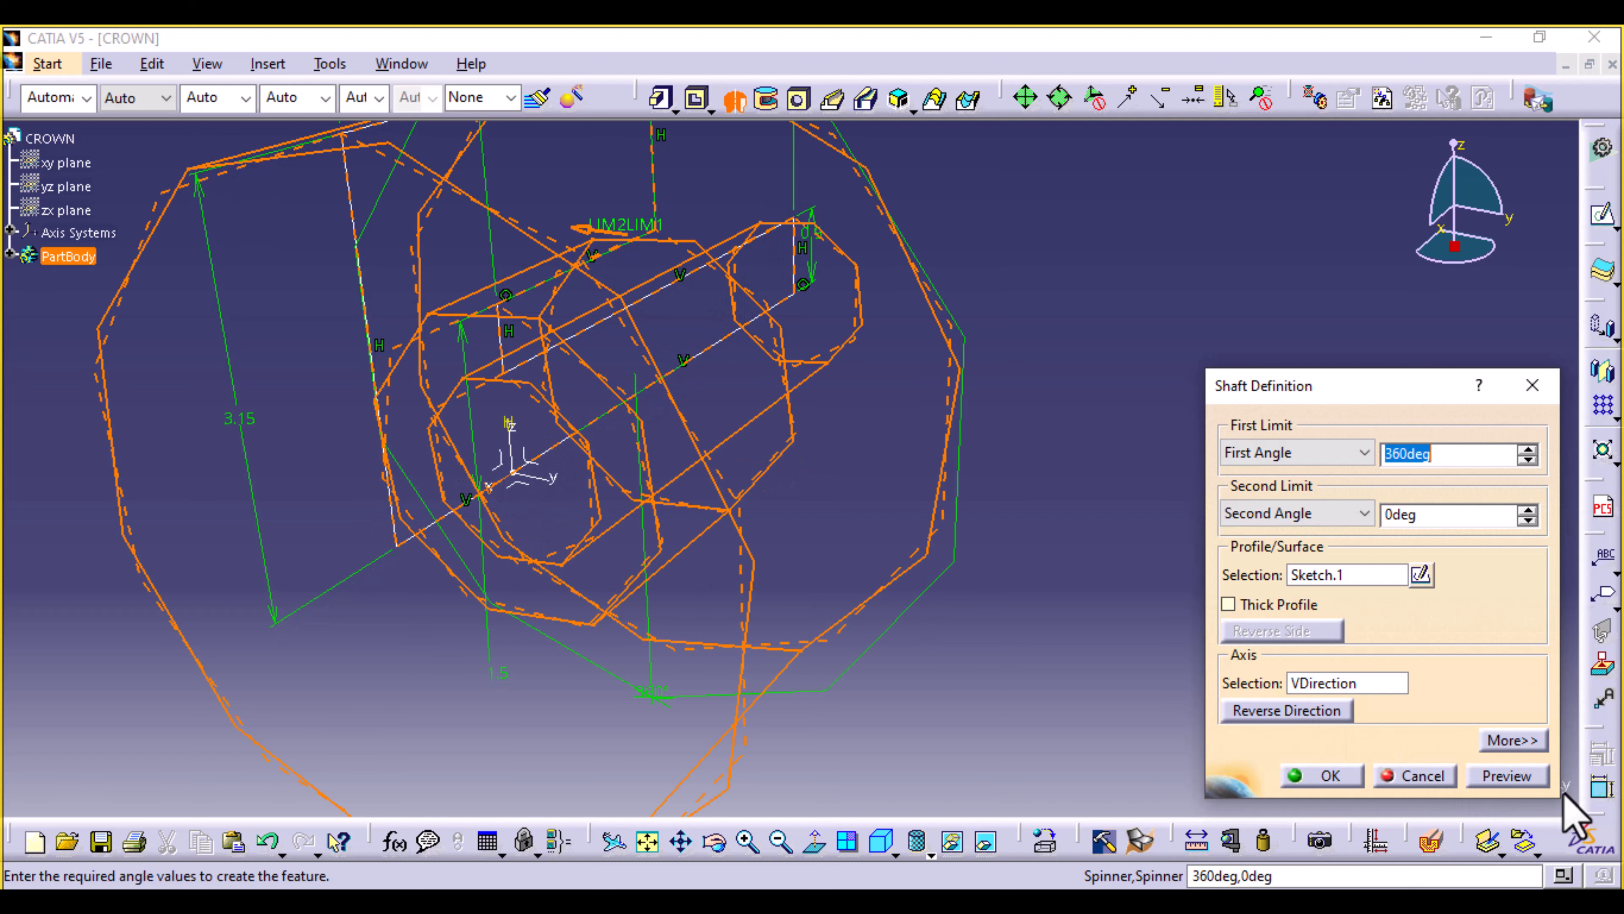
click(1331, 775)
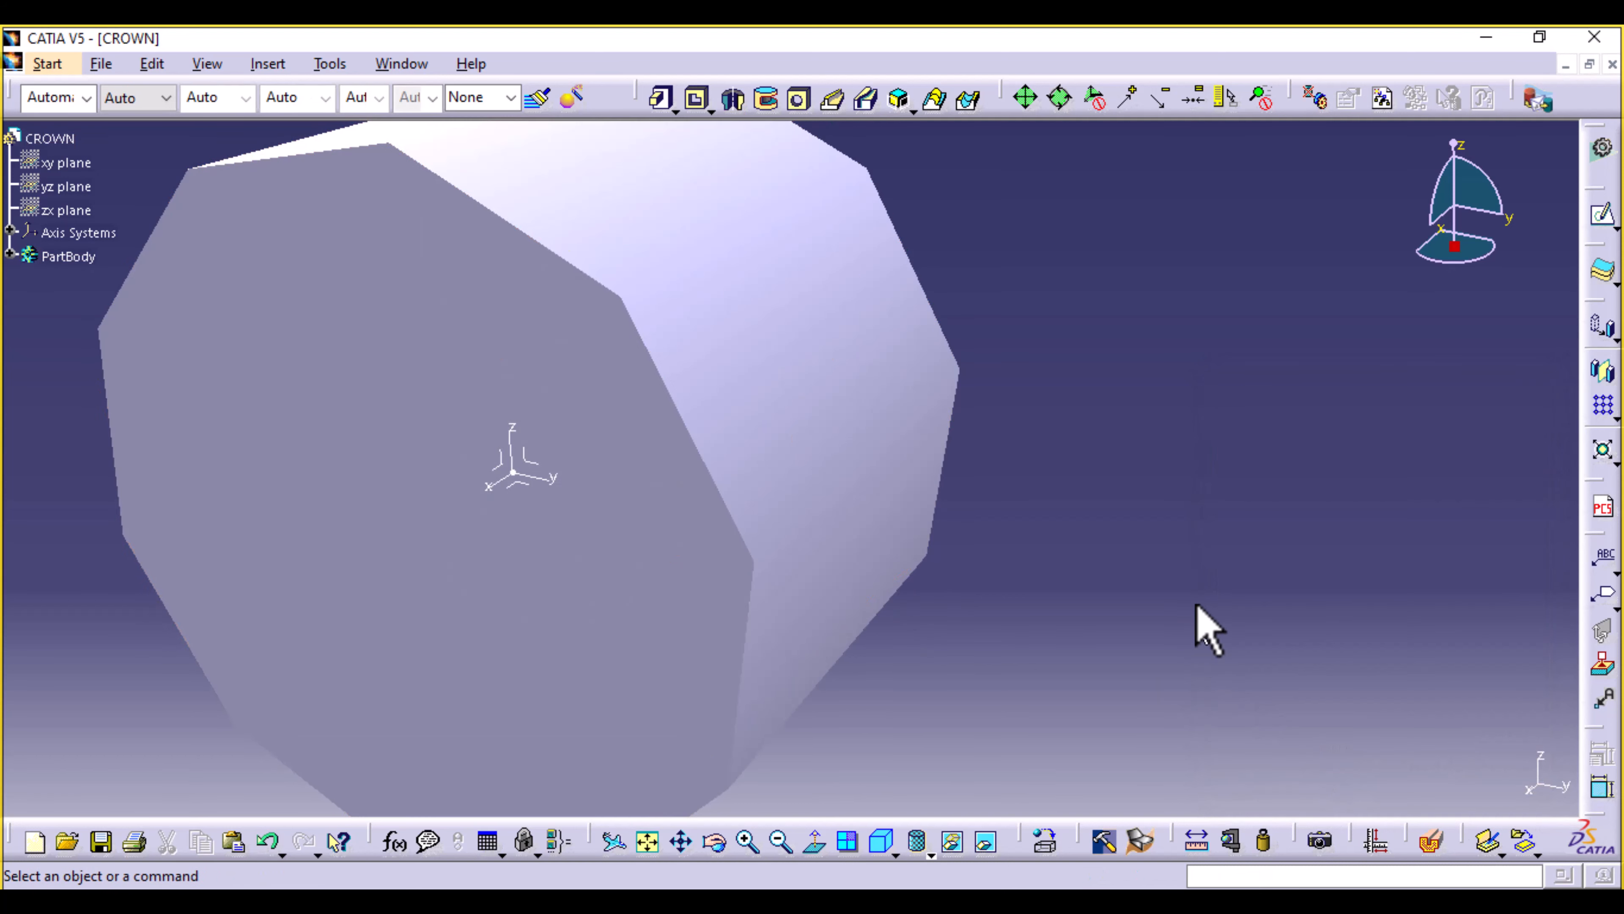
middle_drag(1160, 399, 1159, 603)
middle_drag(580, 624, 1212, 511)
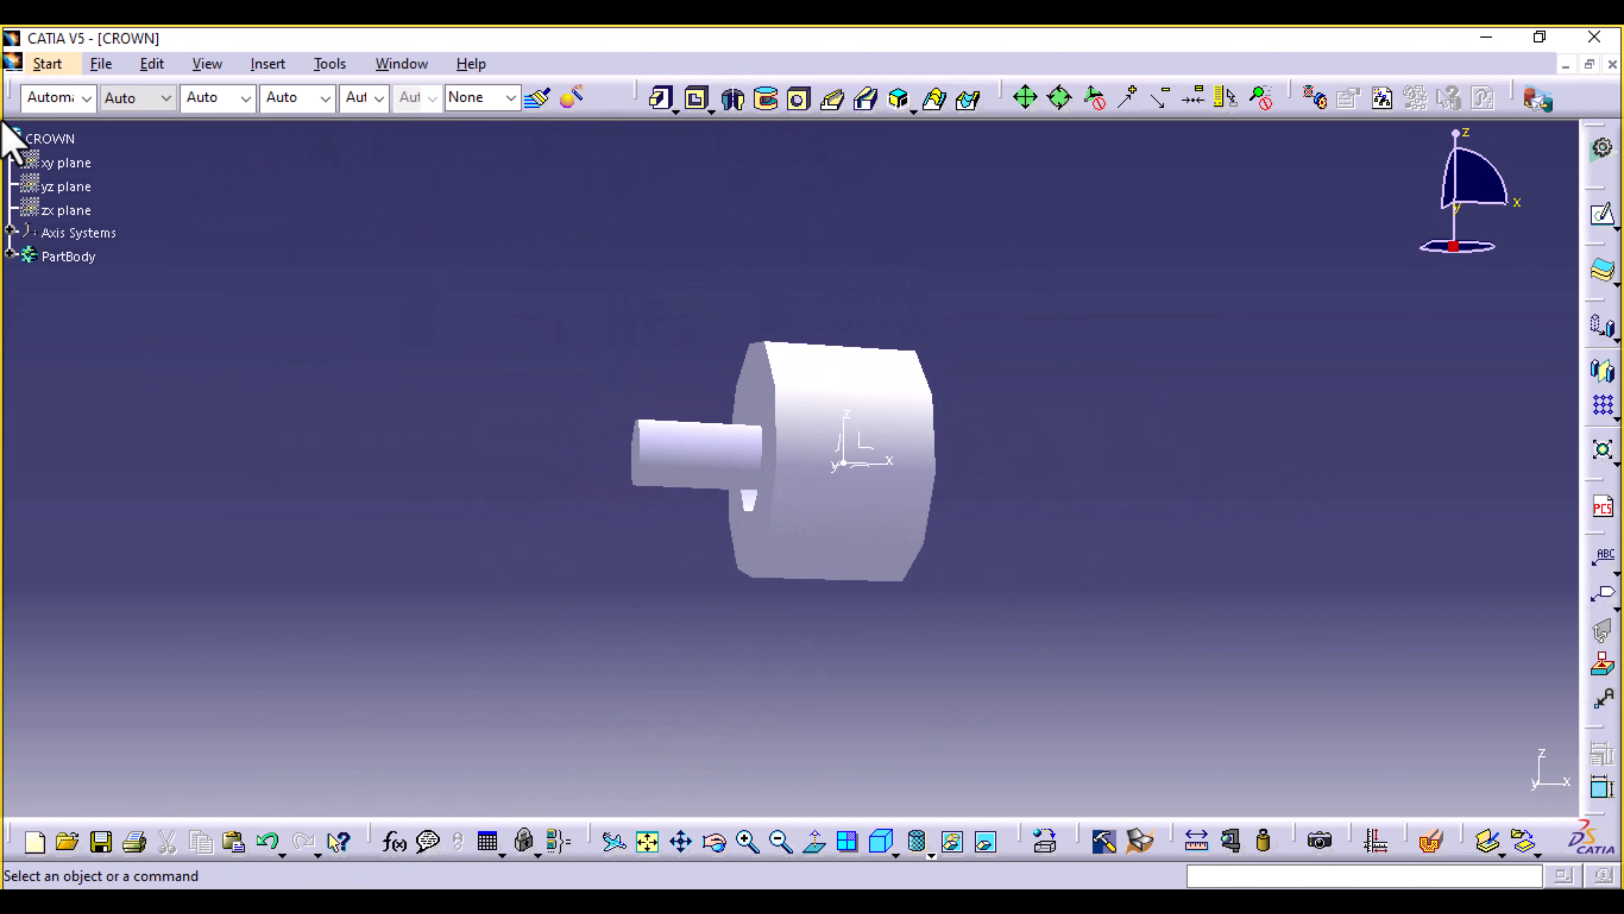
Colour the whole PartBody dark grey.
click(69, 256)
click(86, 98)
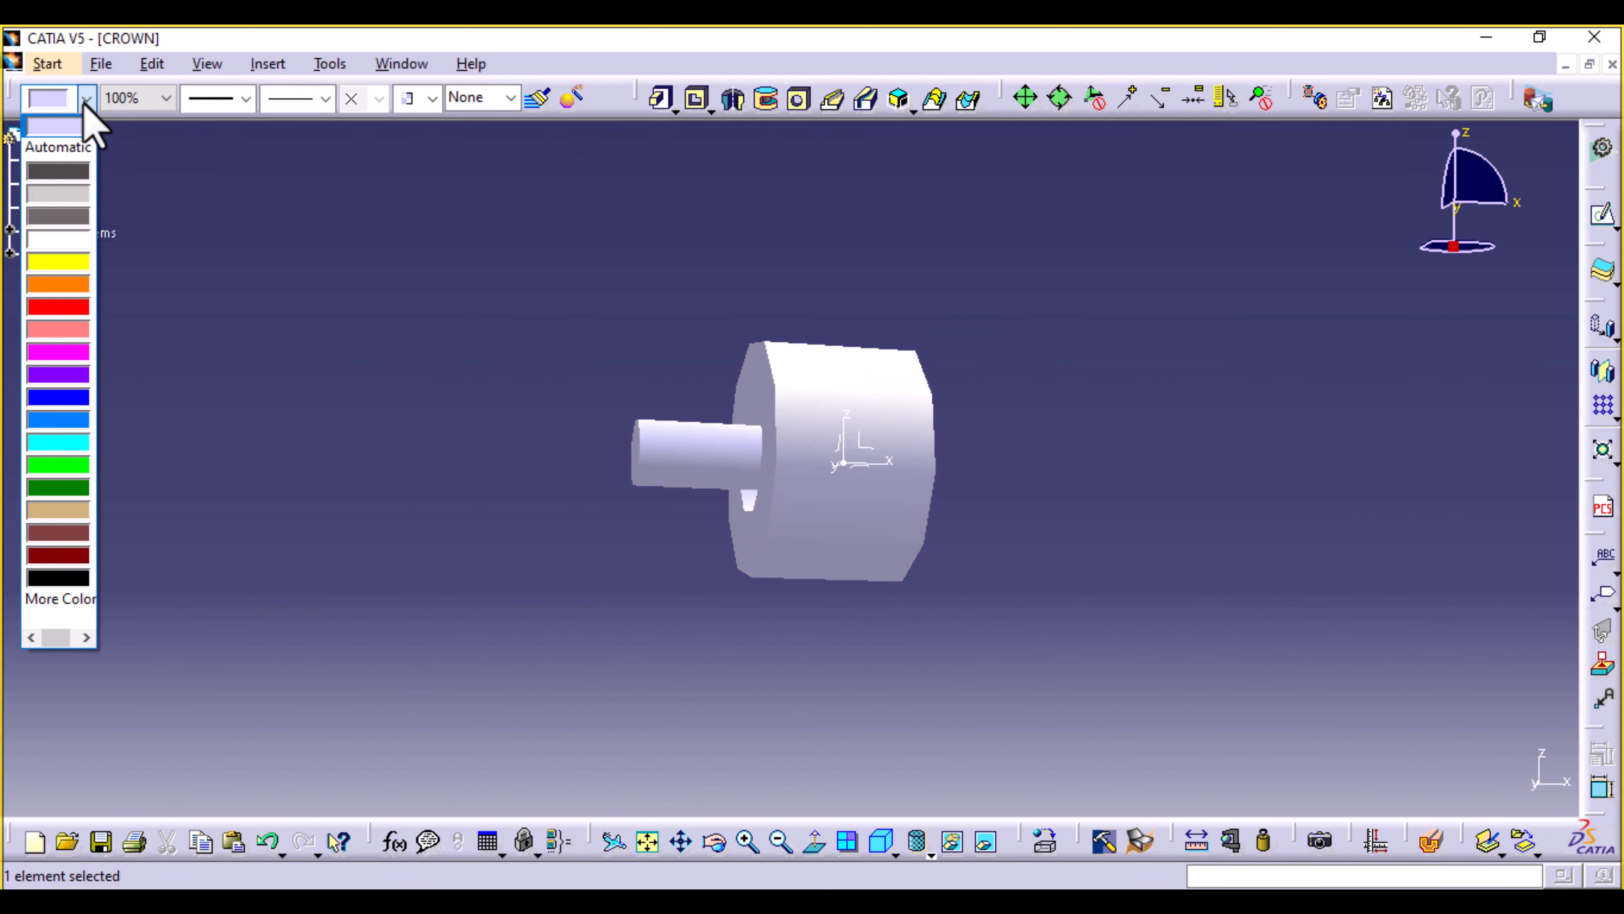
click(69, 216)
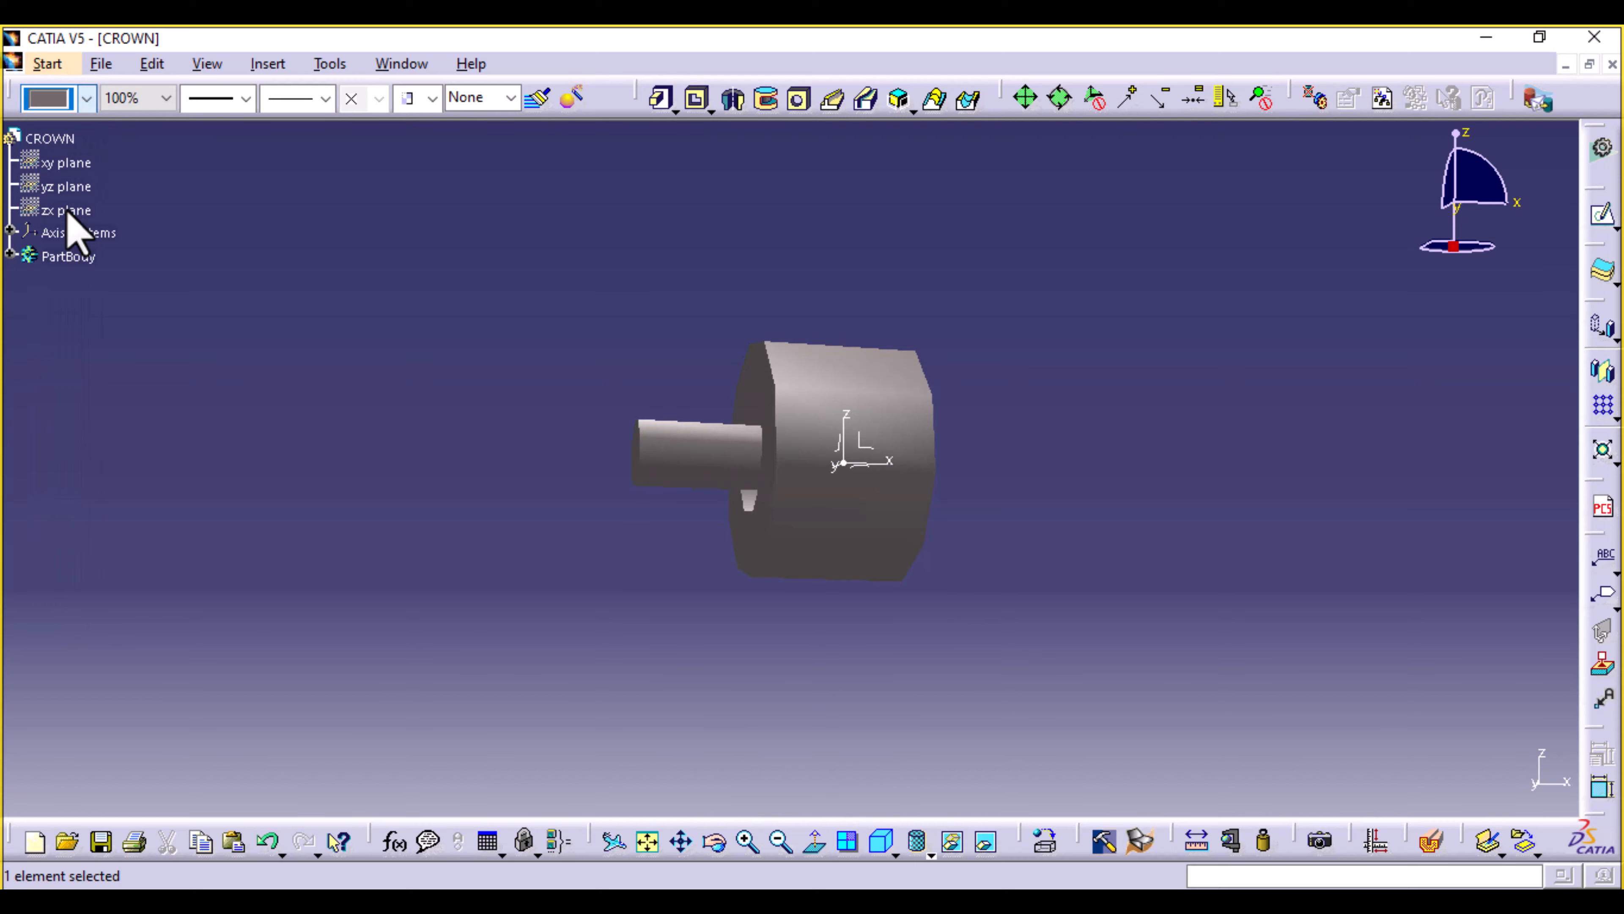
click(588, 543)
On the axis system's ZX plane, sketch a rectangle about 2.15 by 1.5 mm overlapping the head's upper corner on the positive horizontal side.
middle_drag(743, 627, 877, 642)
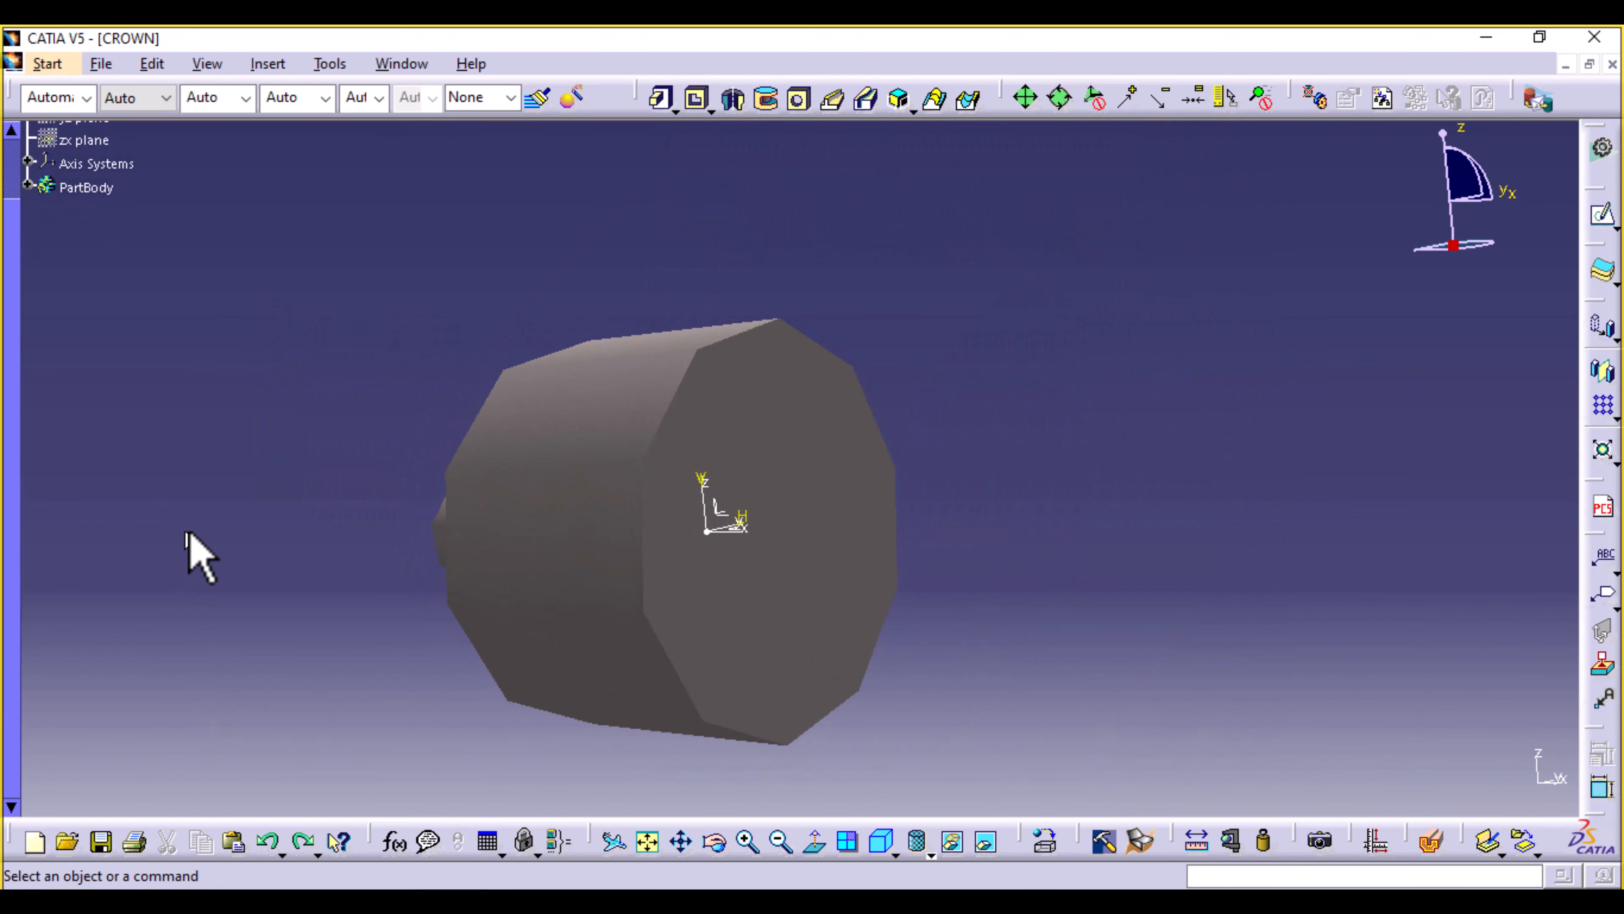
middle_drag(320, 521, 908, 515)
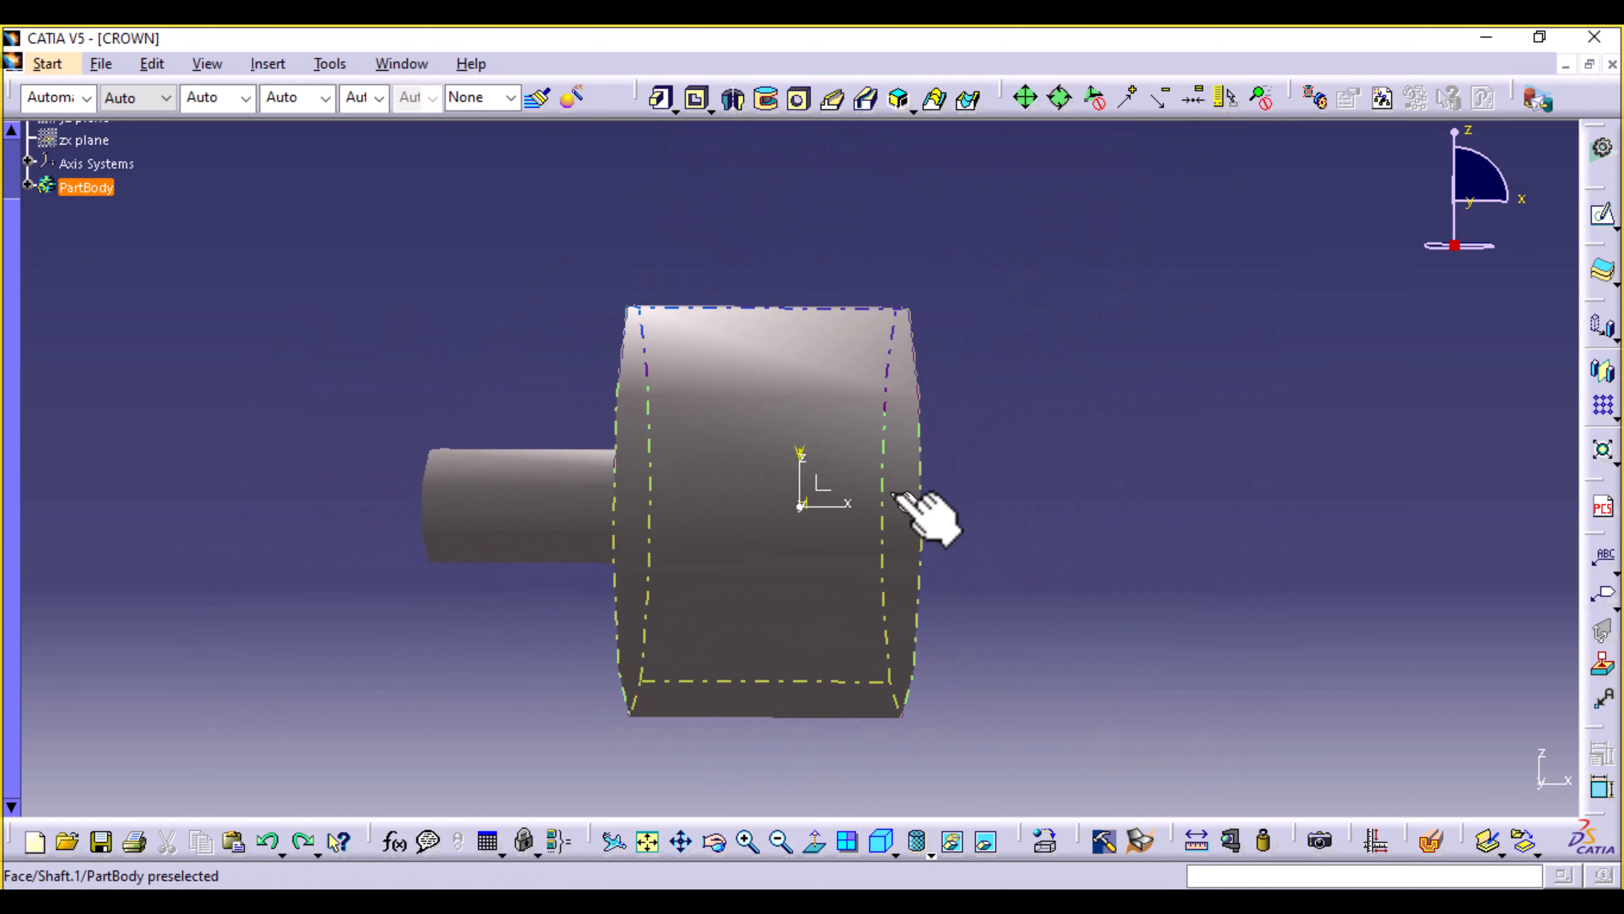
click(809, 491)
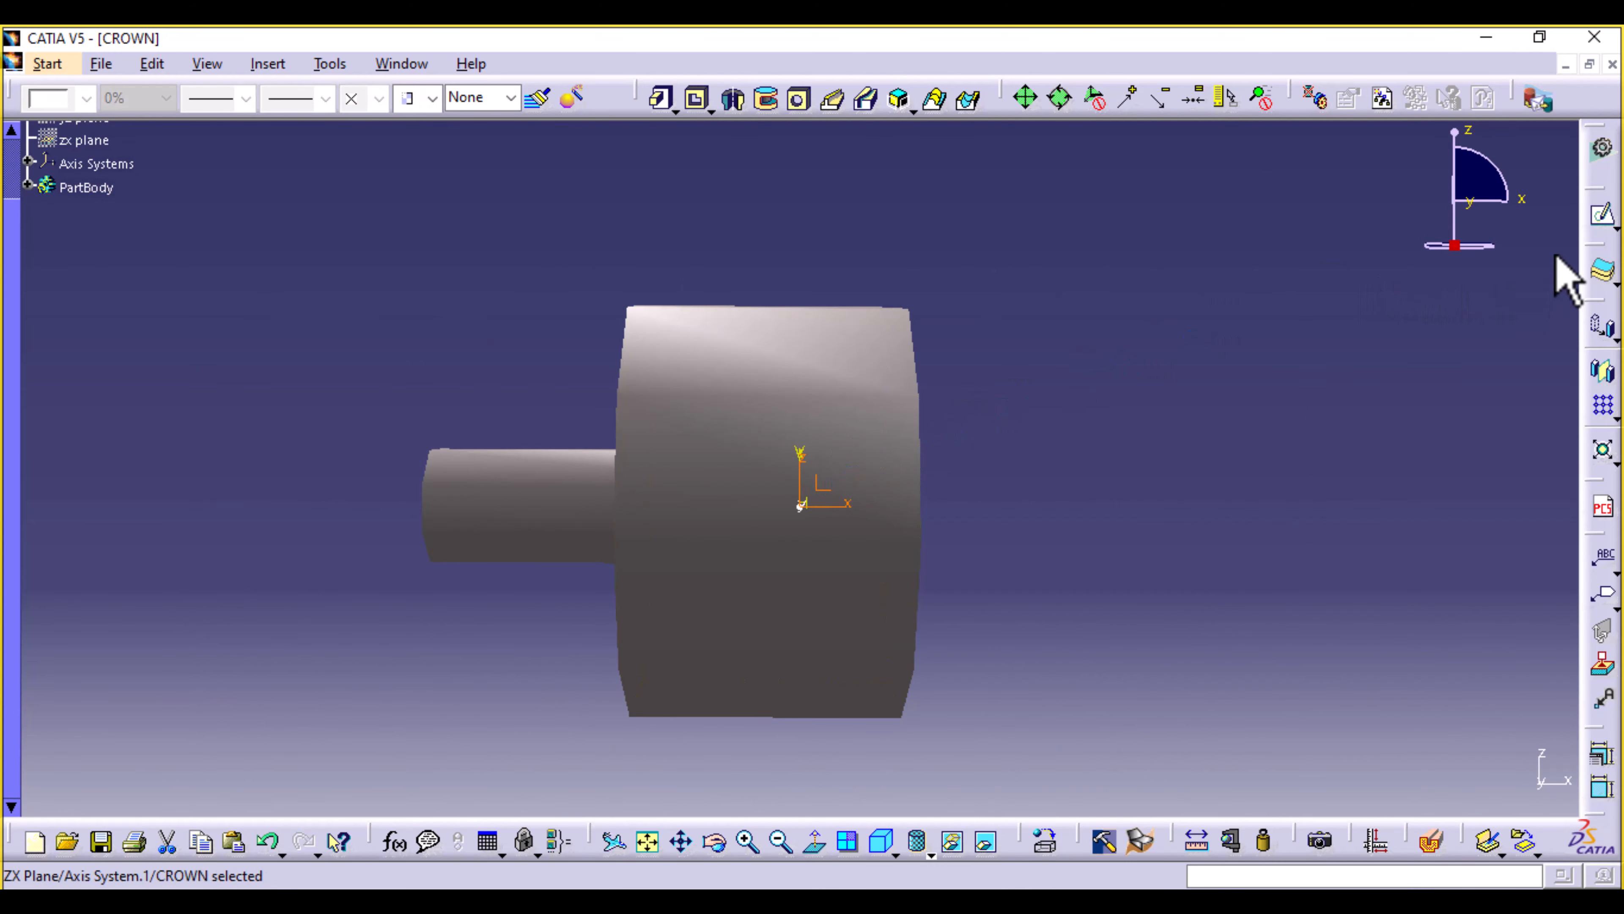
click(1603, 218)
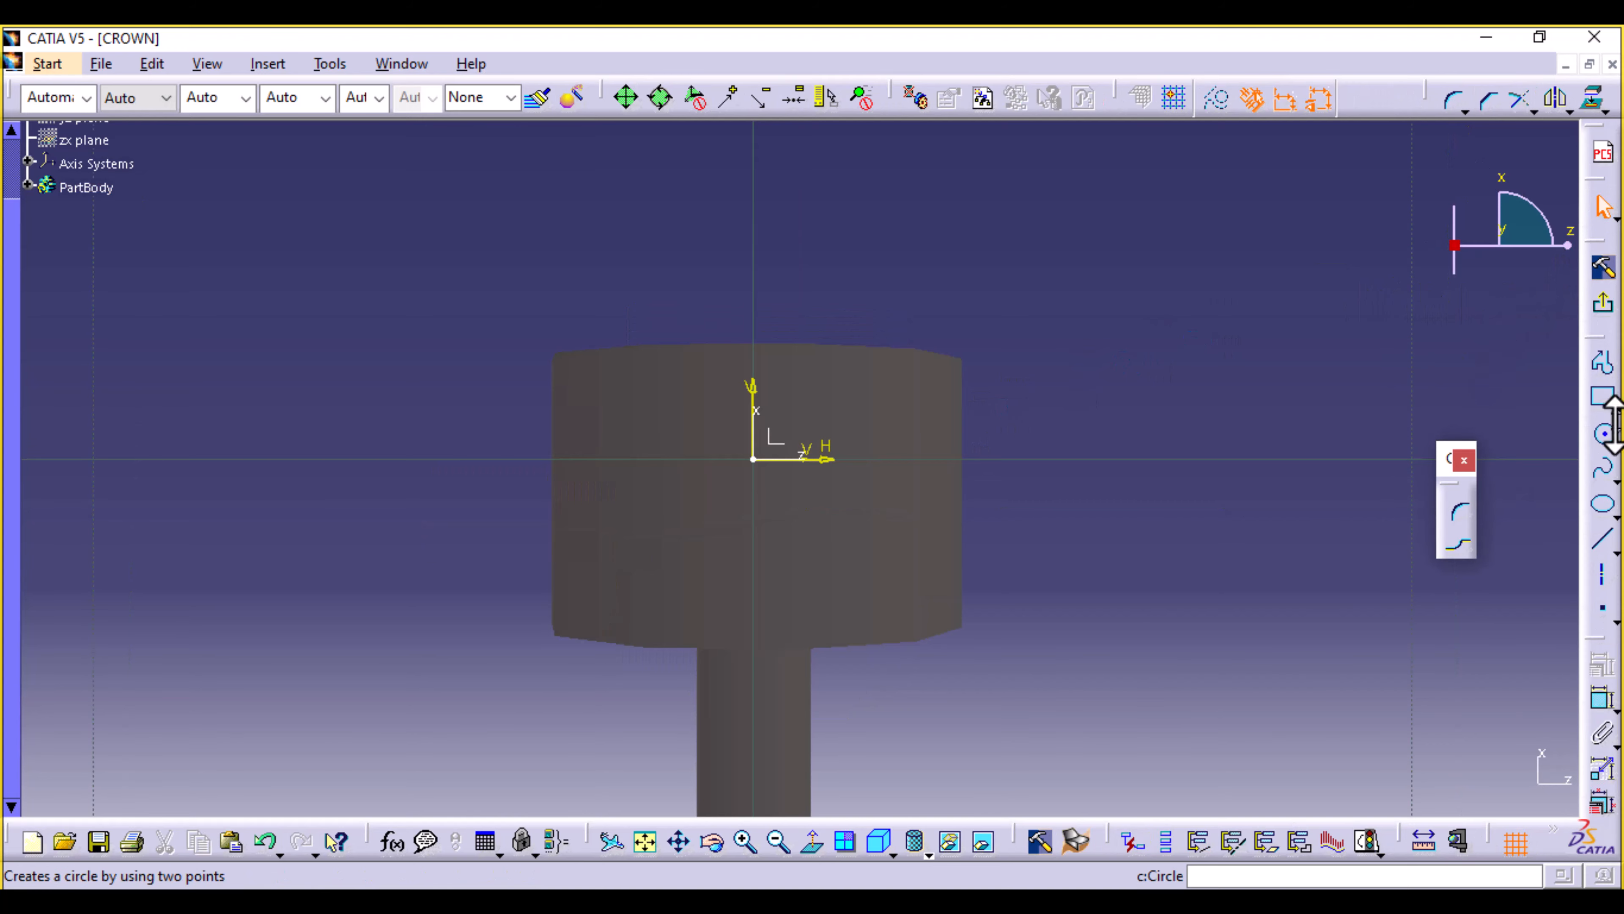
click(1603, 397)
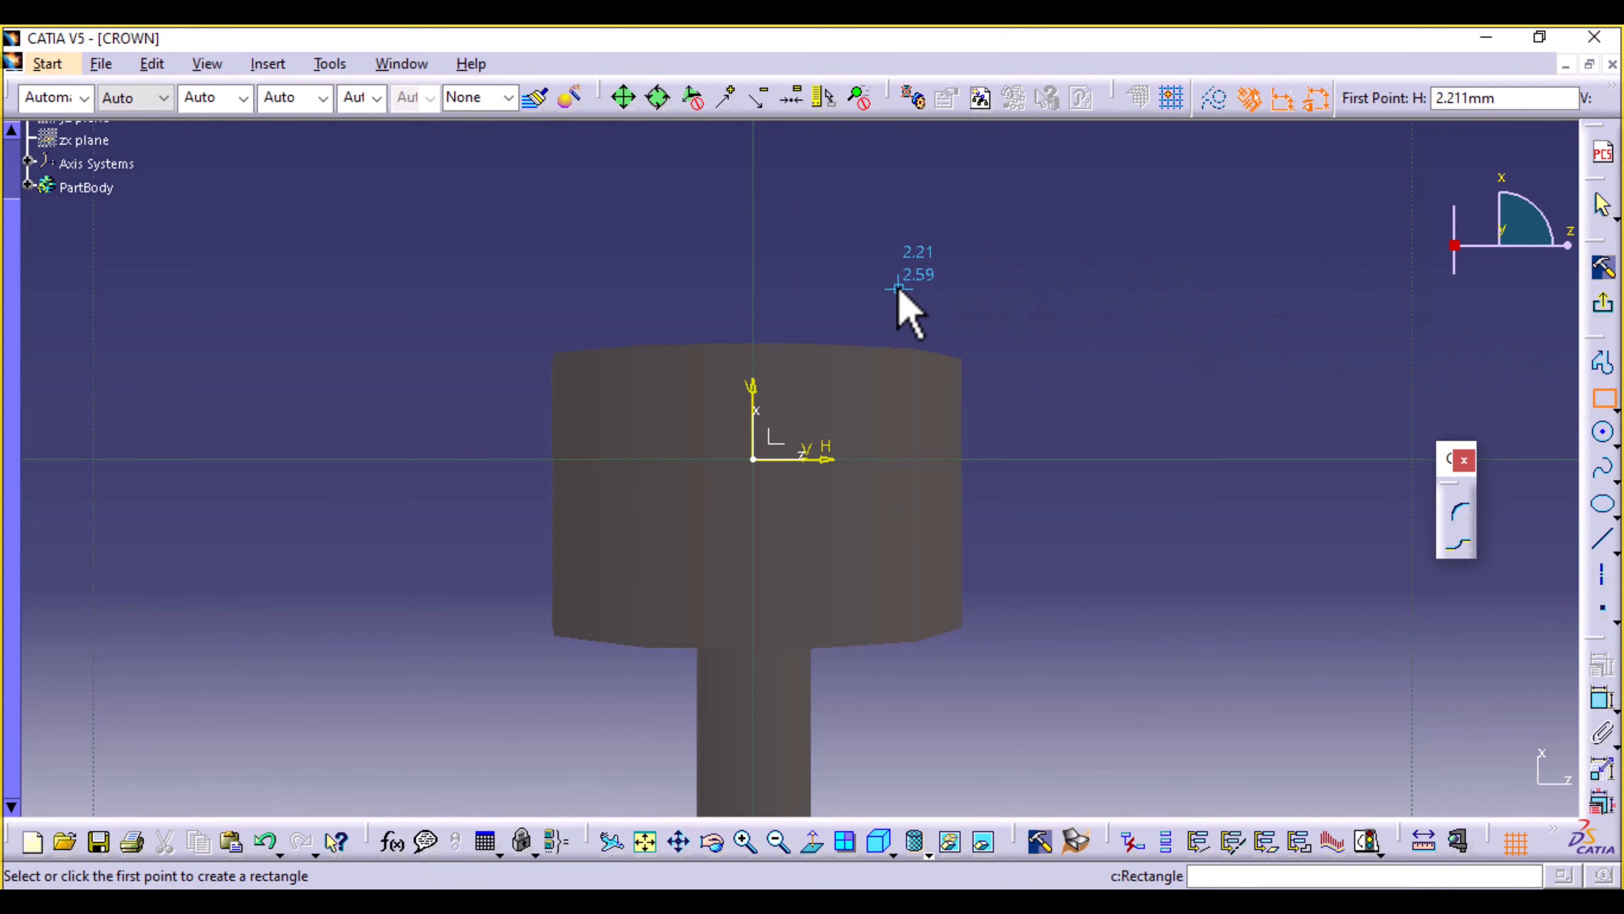
click(920, 301)
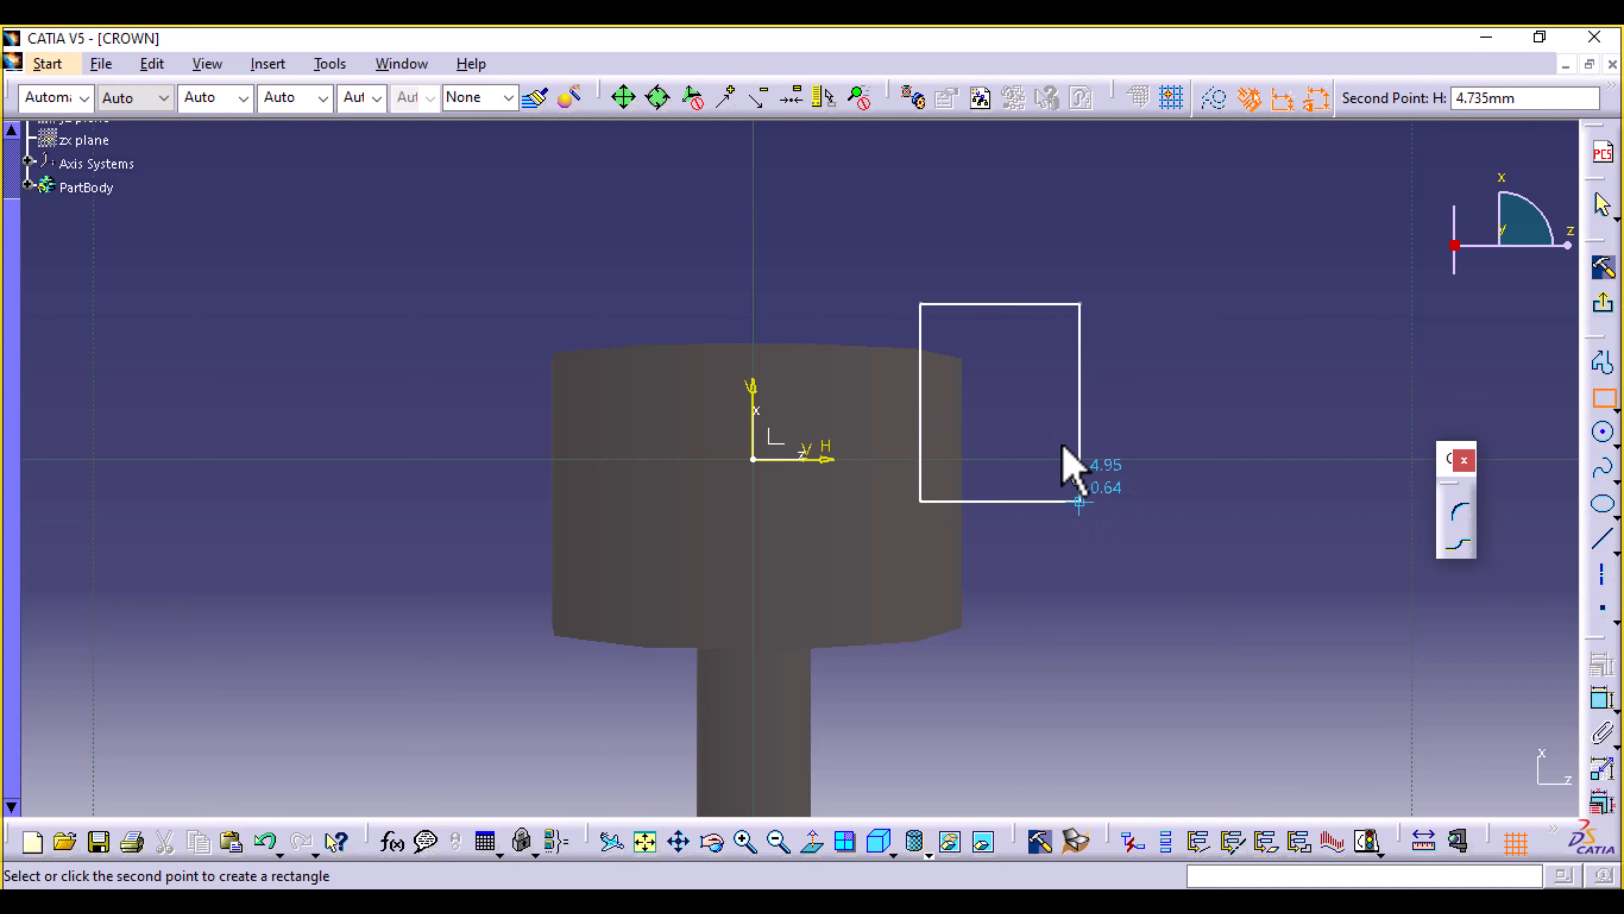
click(1061, 402)
mouse_move(1045, 646)
middle_down()
mouse_move(1030, 596)
mouse_move(1094, 524)
middle_up()
middle_drag(1233, 533, 998, 698)
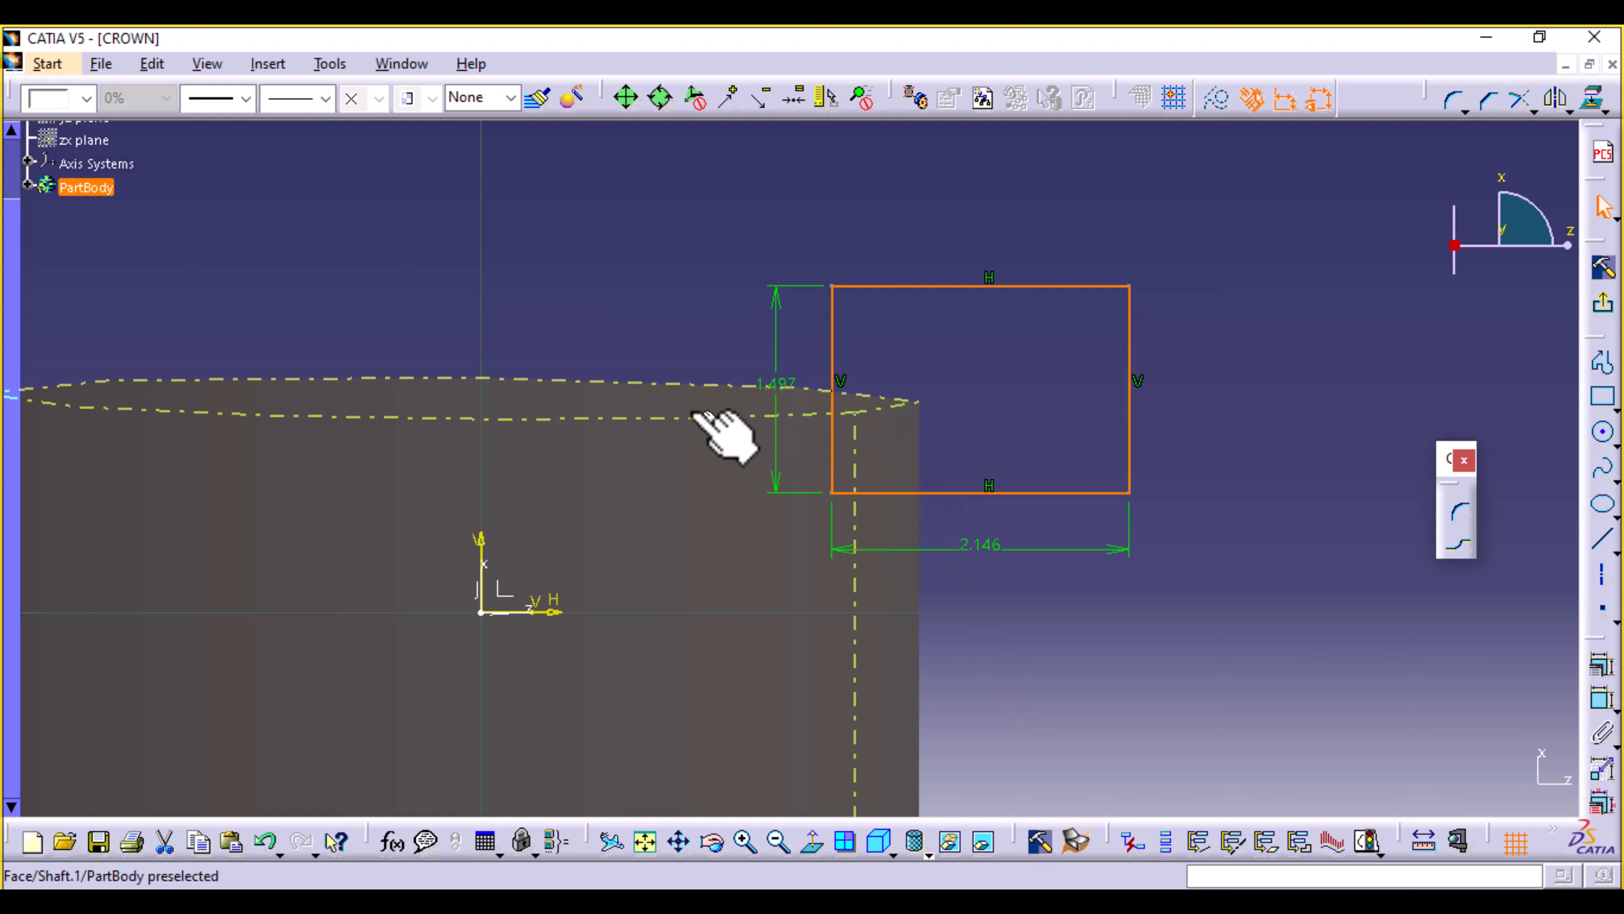
Project the head's outer cylindrical face into the sketch as construction geometry.
click(659, 360)
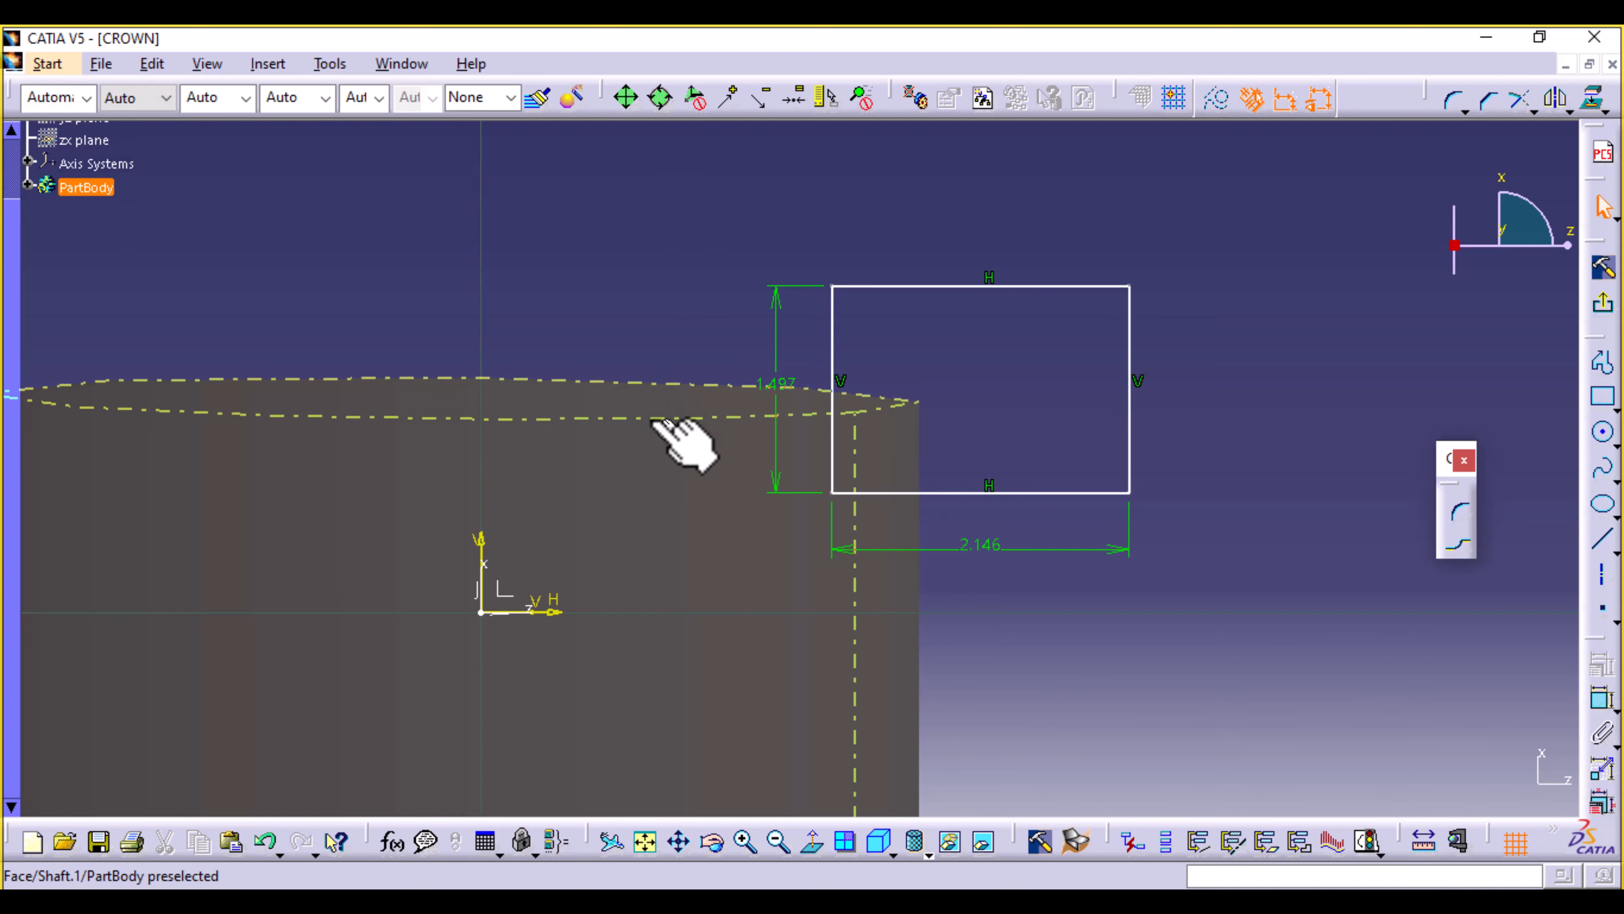
click(652, 421)
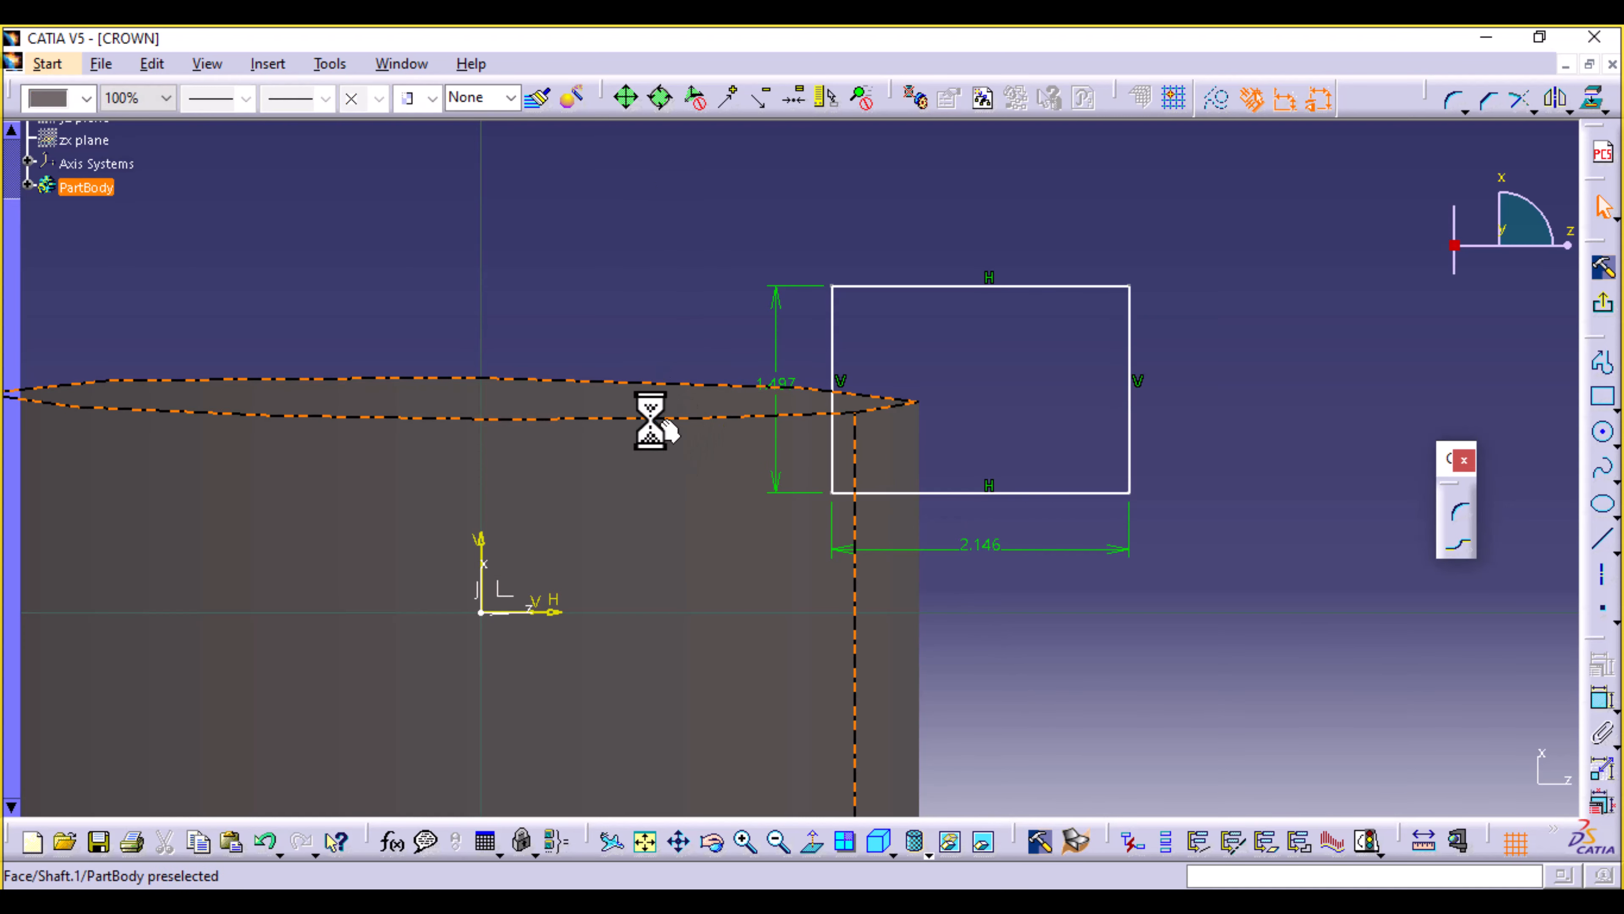
click(1592, 102)
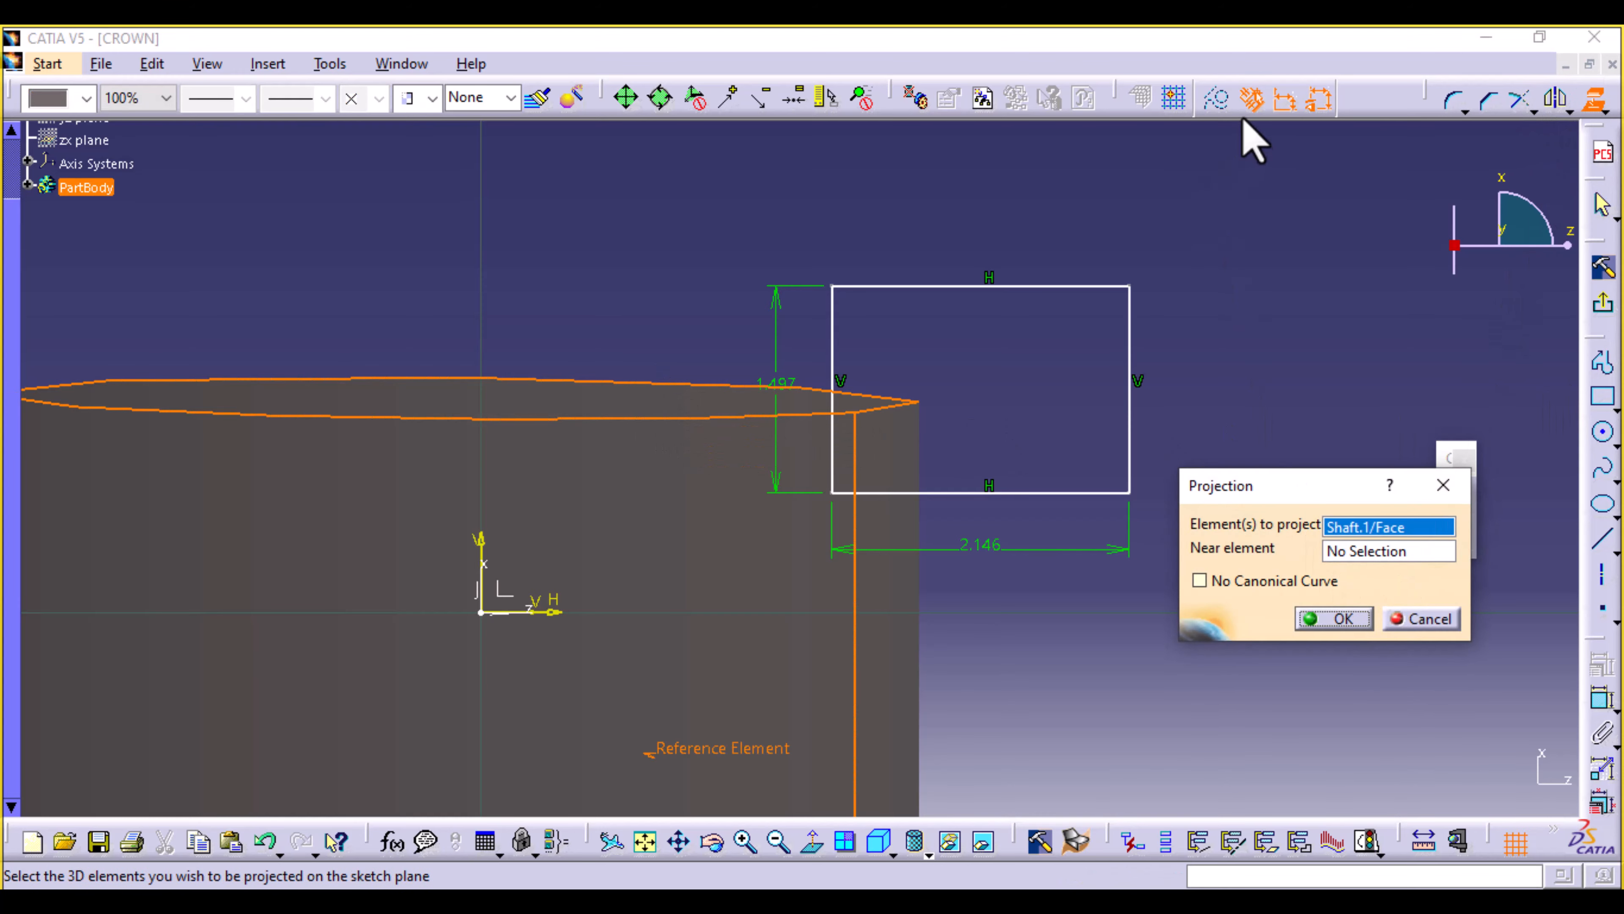
click(1217, 103)
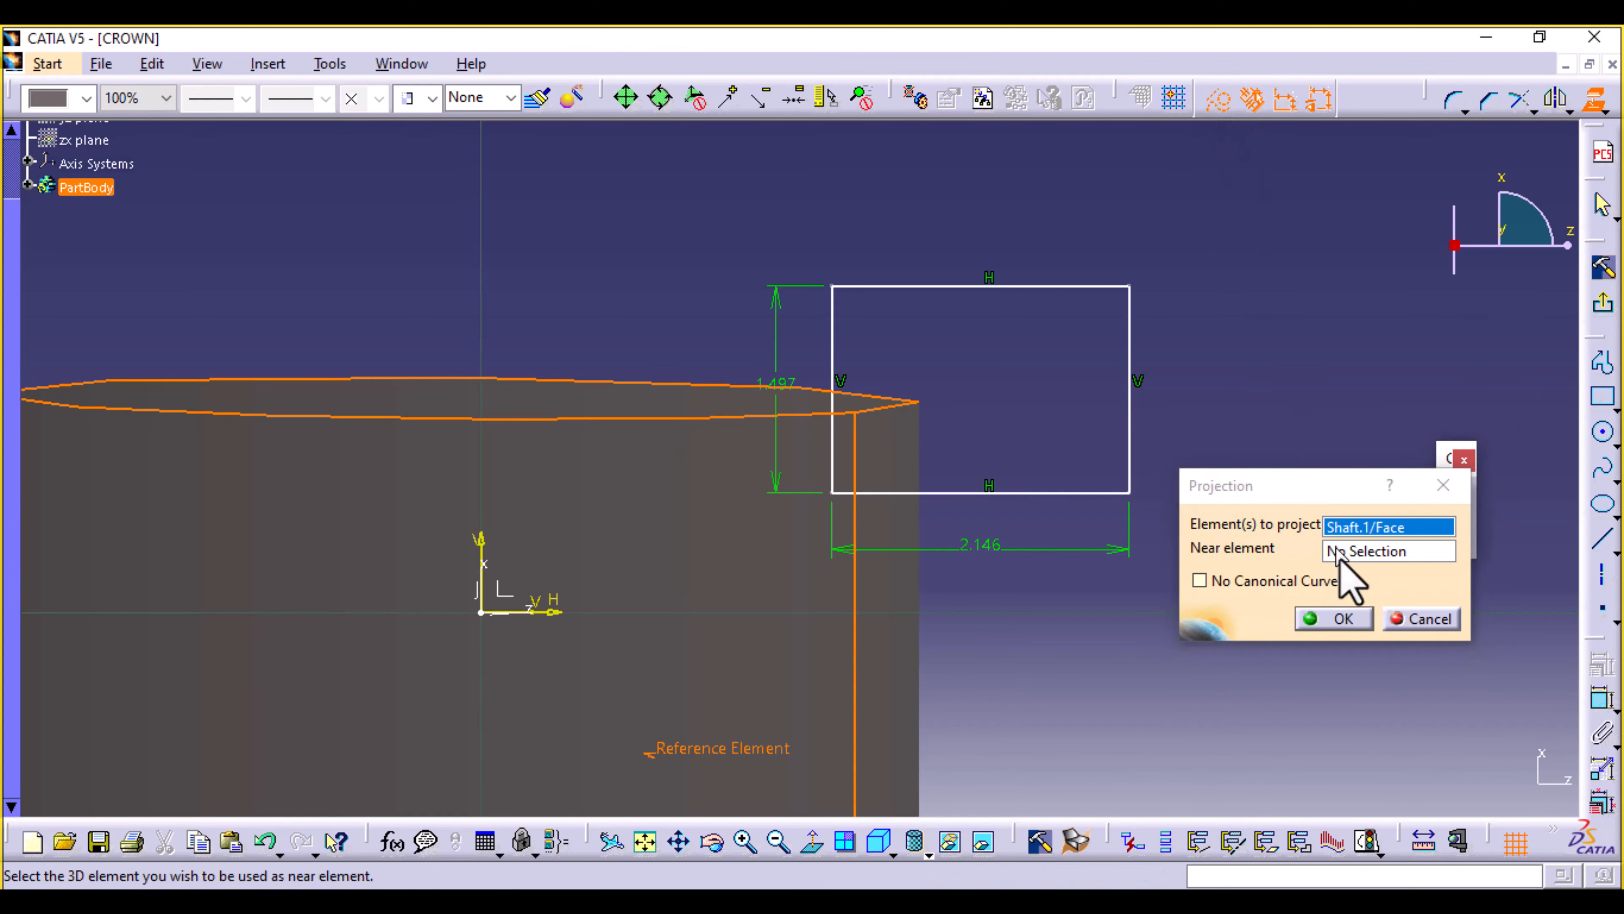
click(1335, 618)
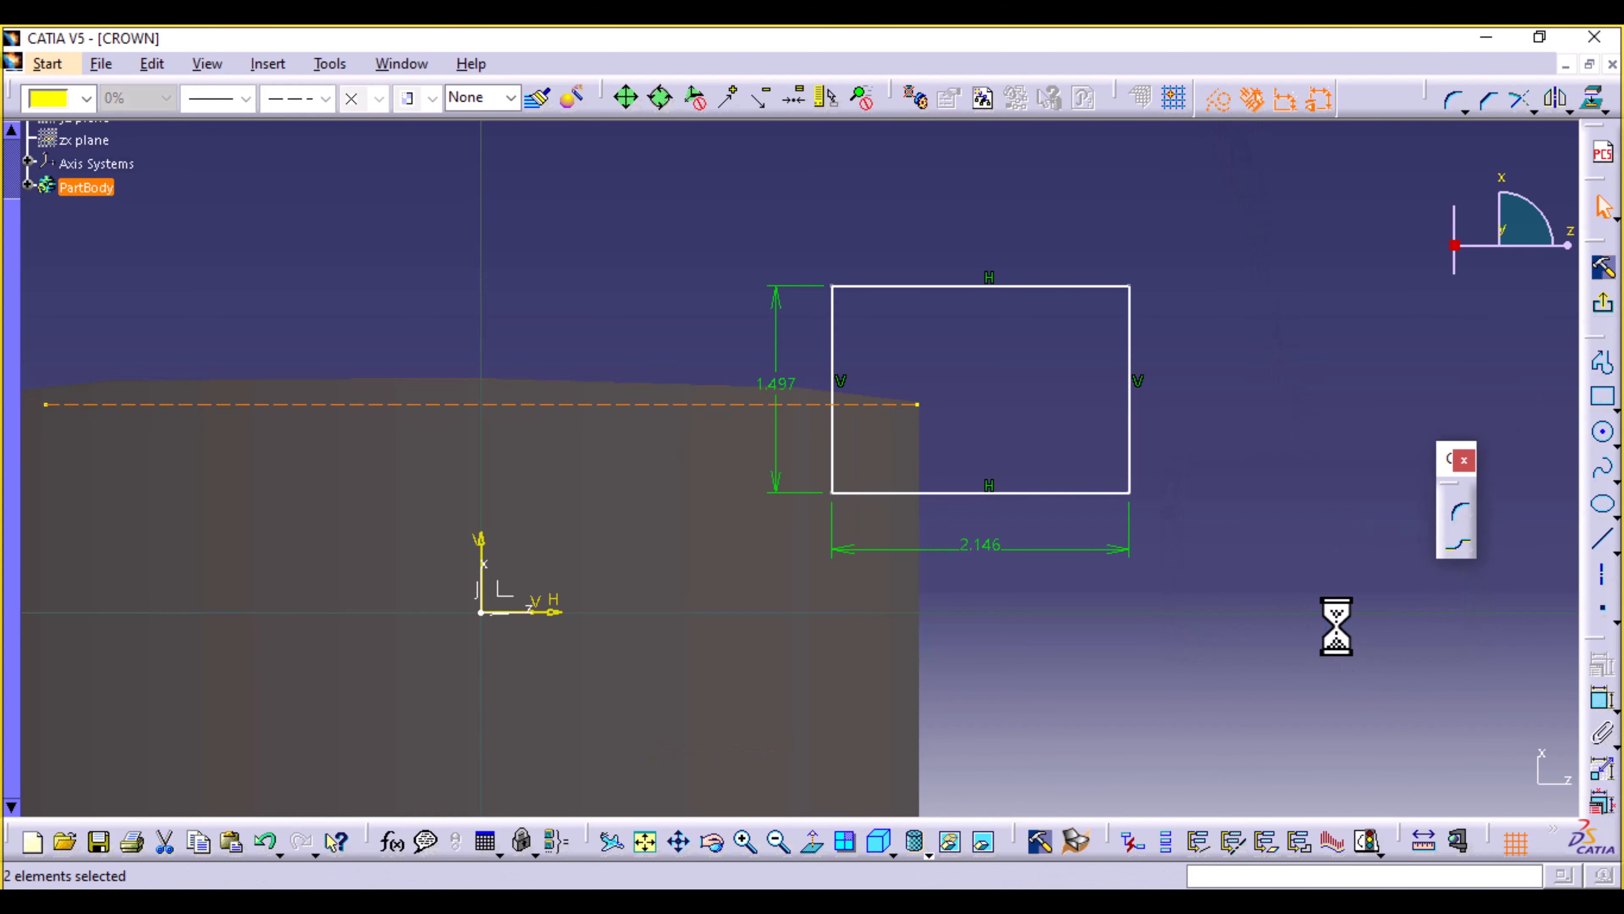
click(1313, 625)
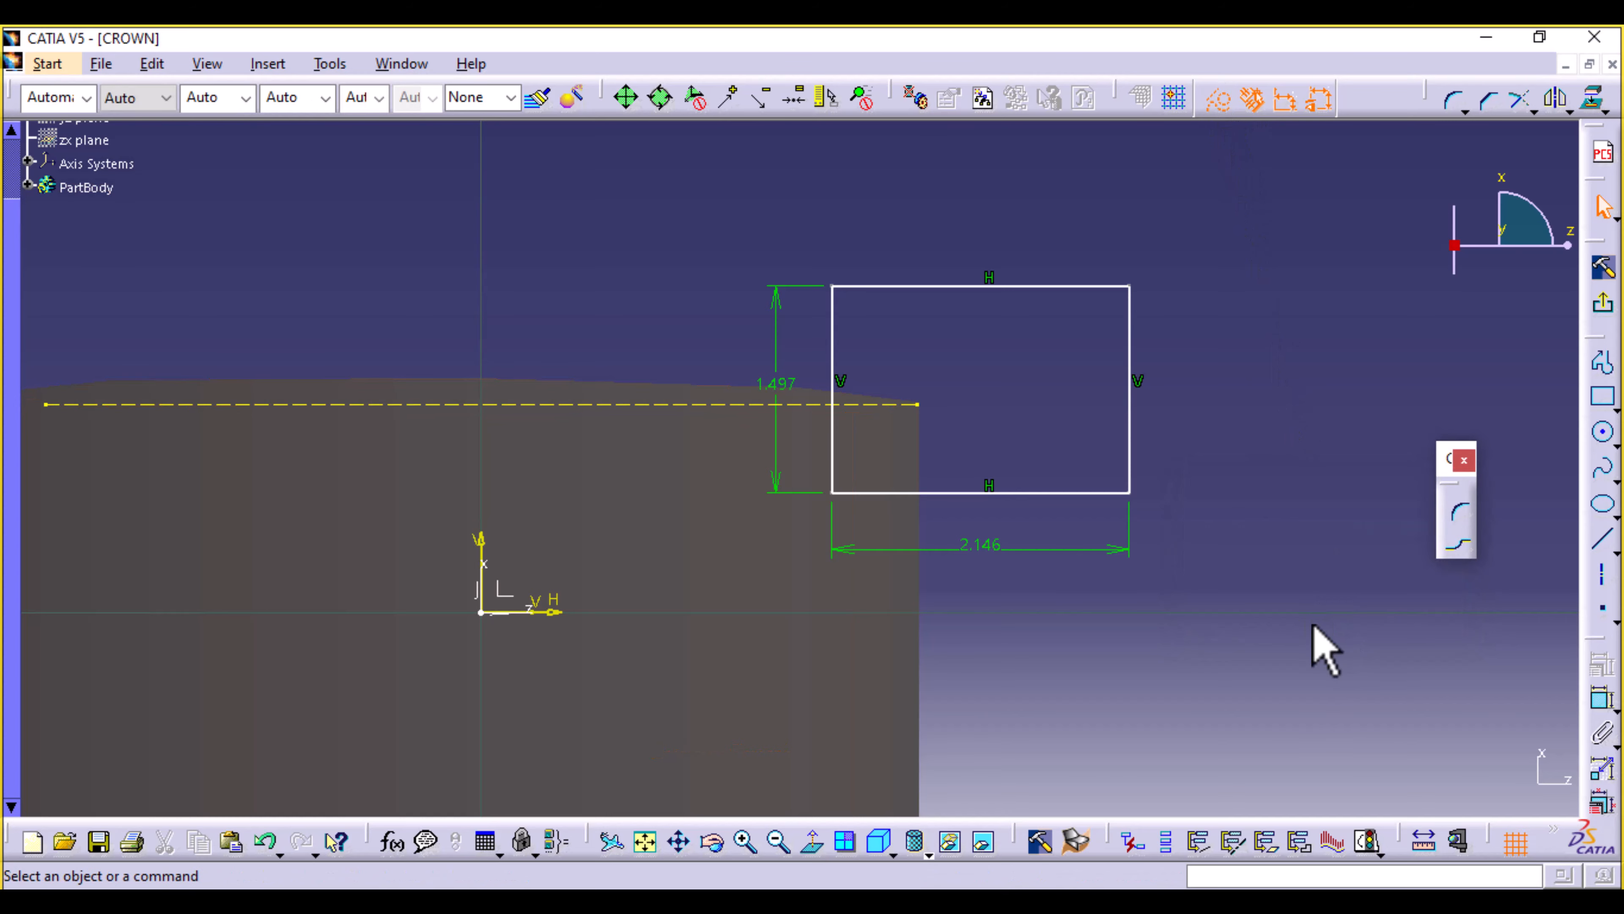
Dimension the rectangle's inner vertical edge from the nearby endpoint of the projected top line and set the distance to 0.5.
click(1600, 707)
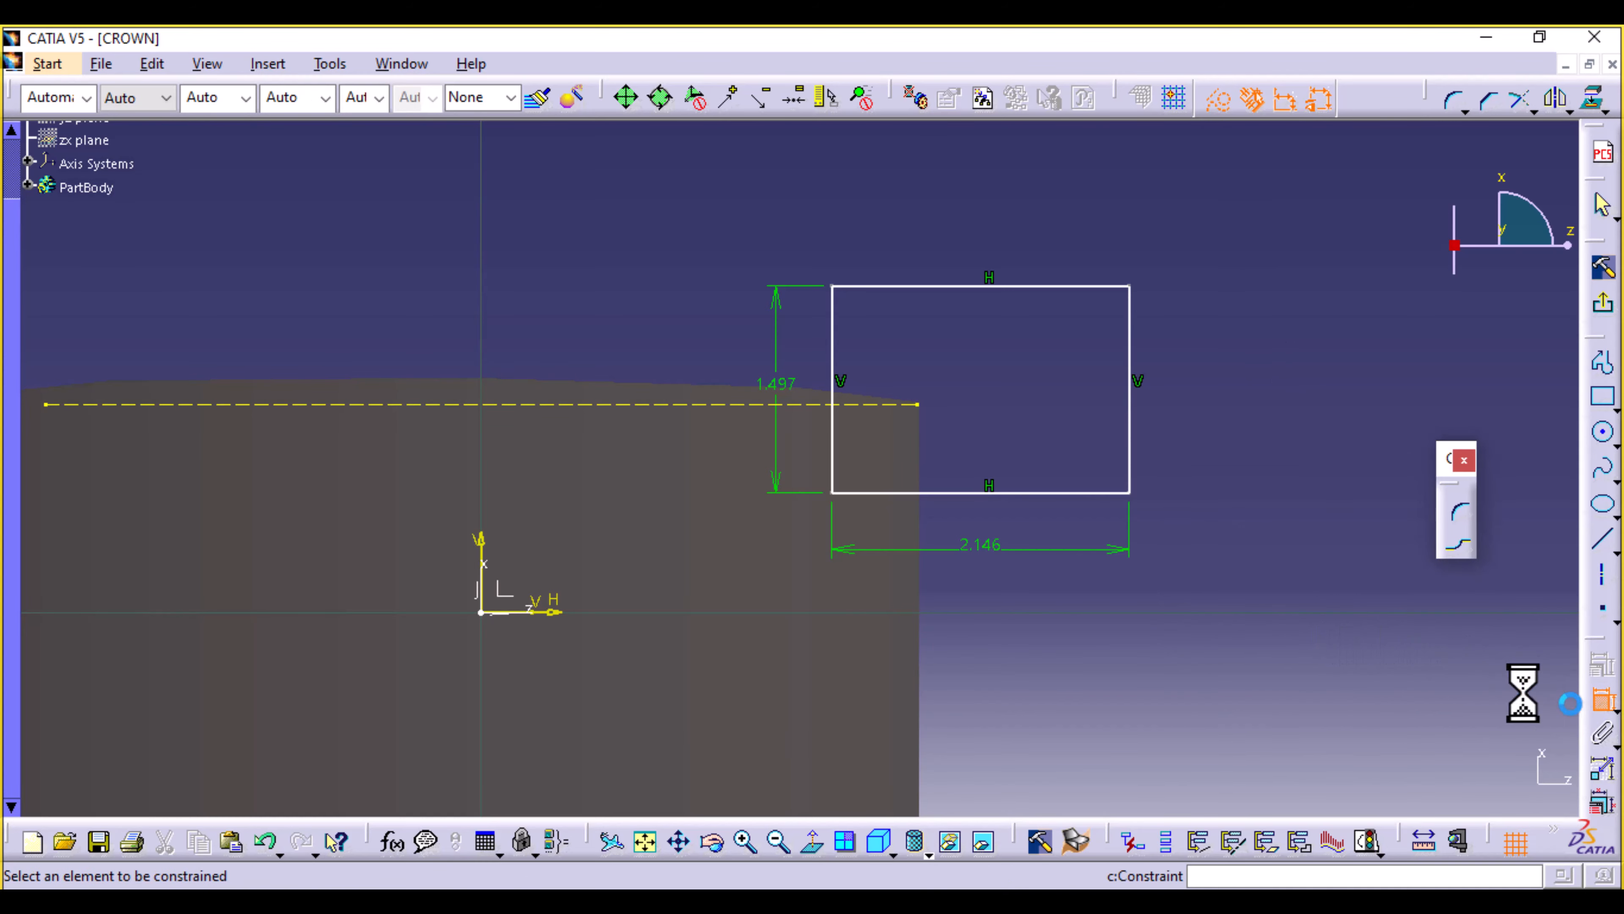
click(832, 455)
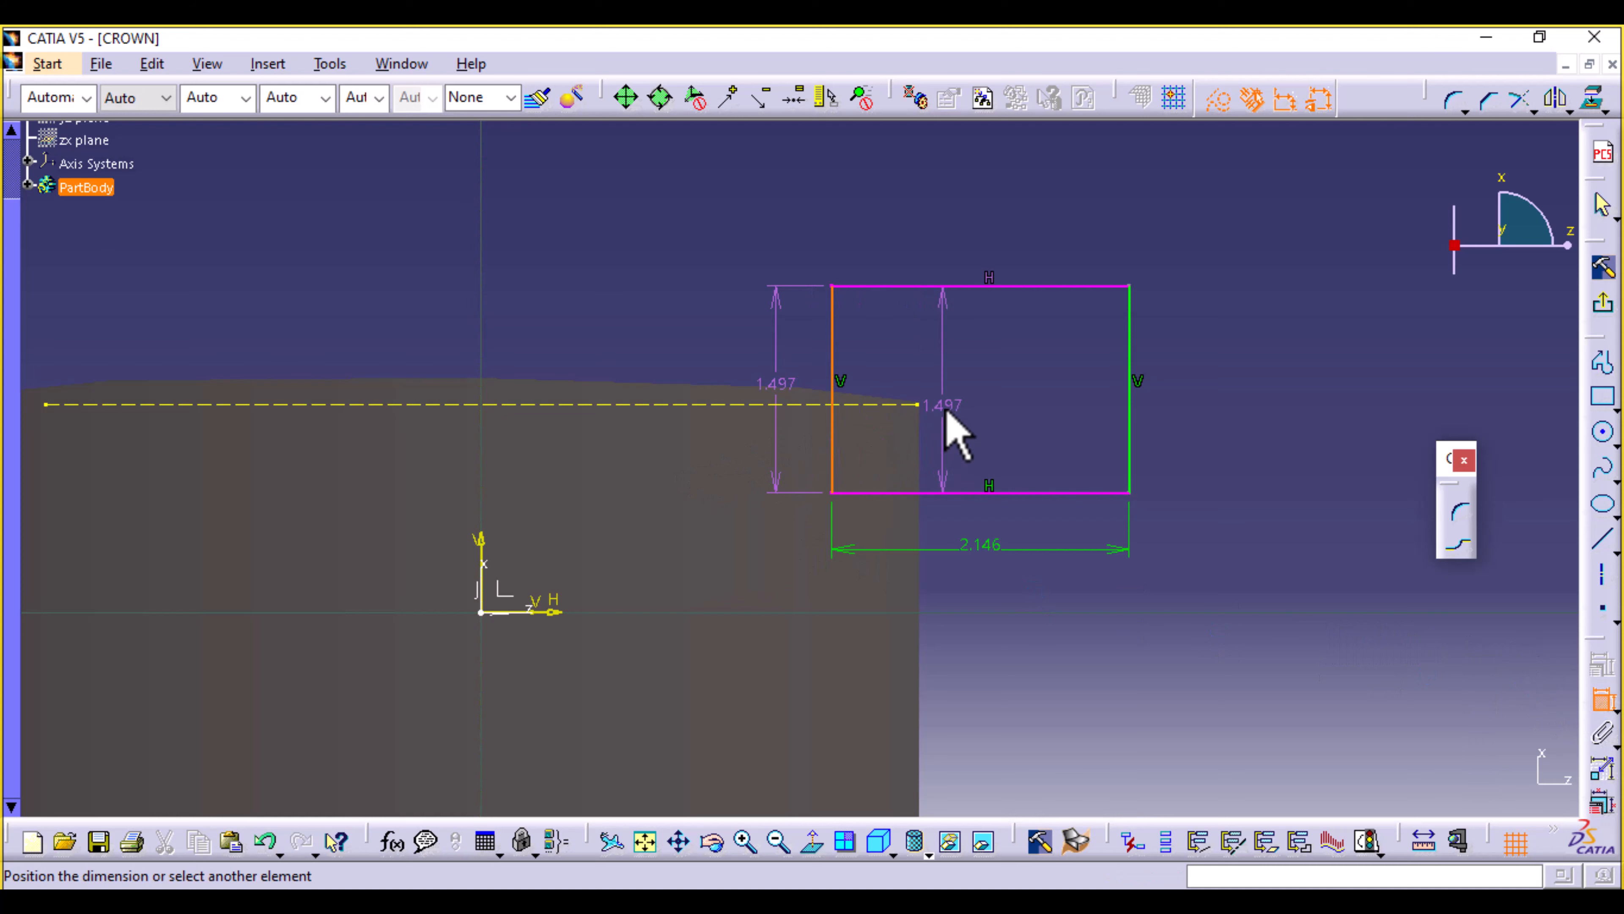
click(920, 406)
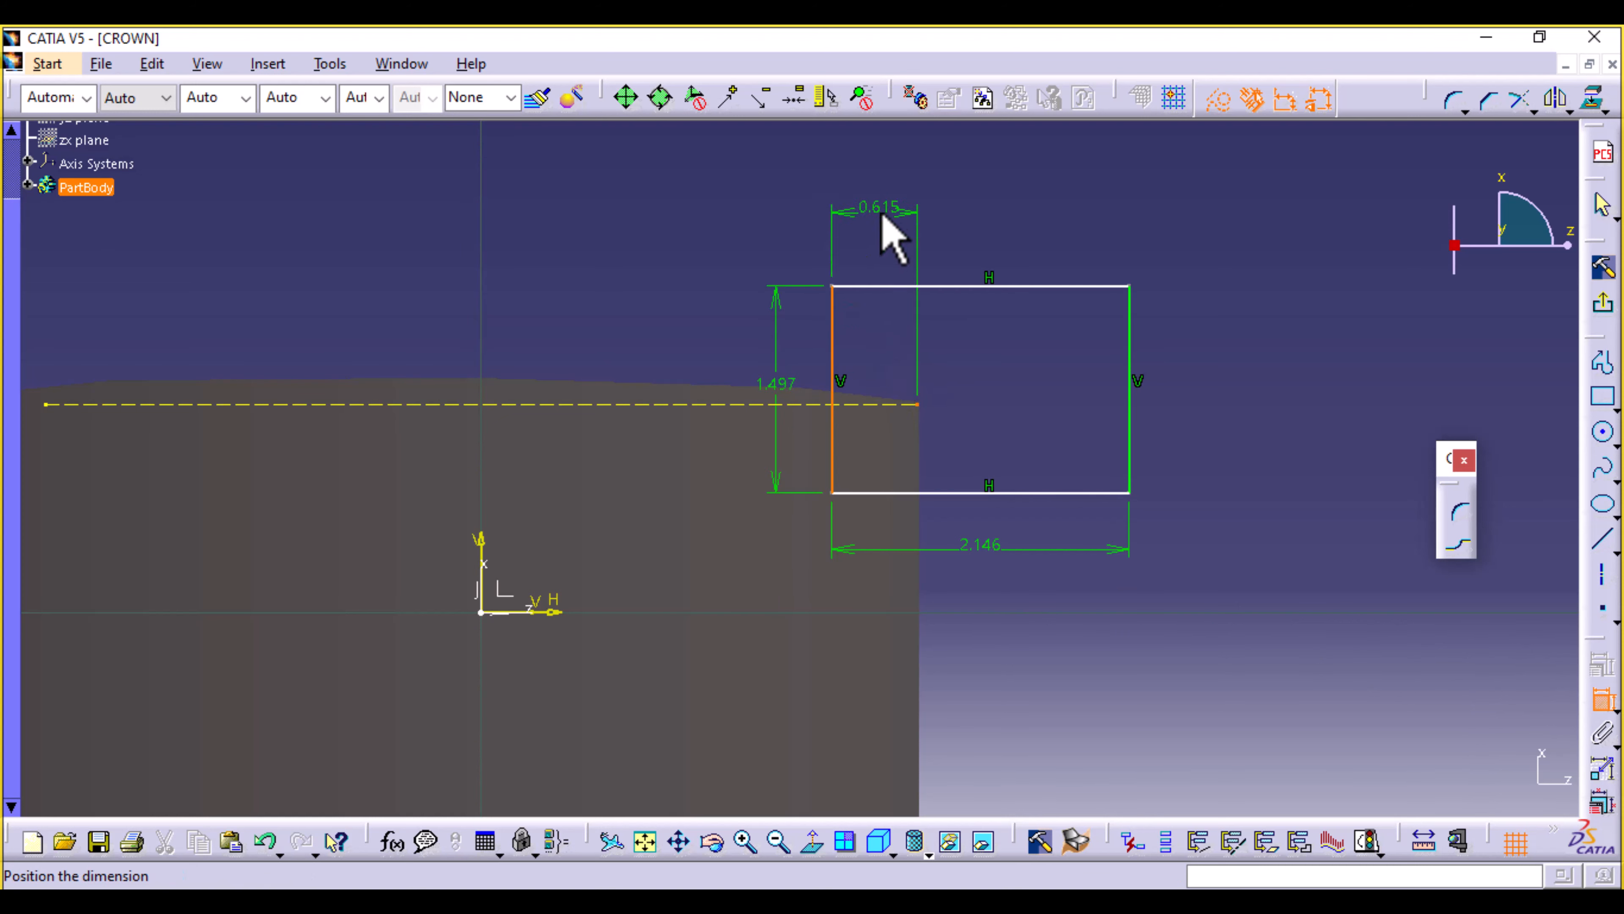
click(901, 216)
double_click(881, 206)
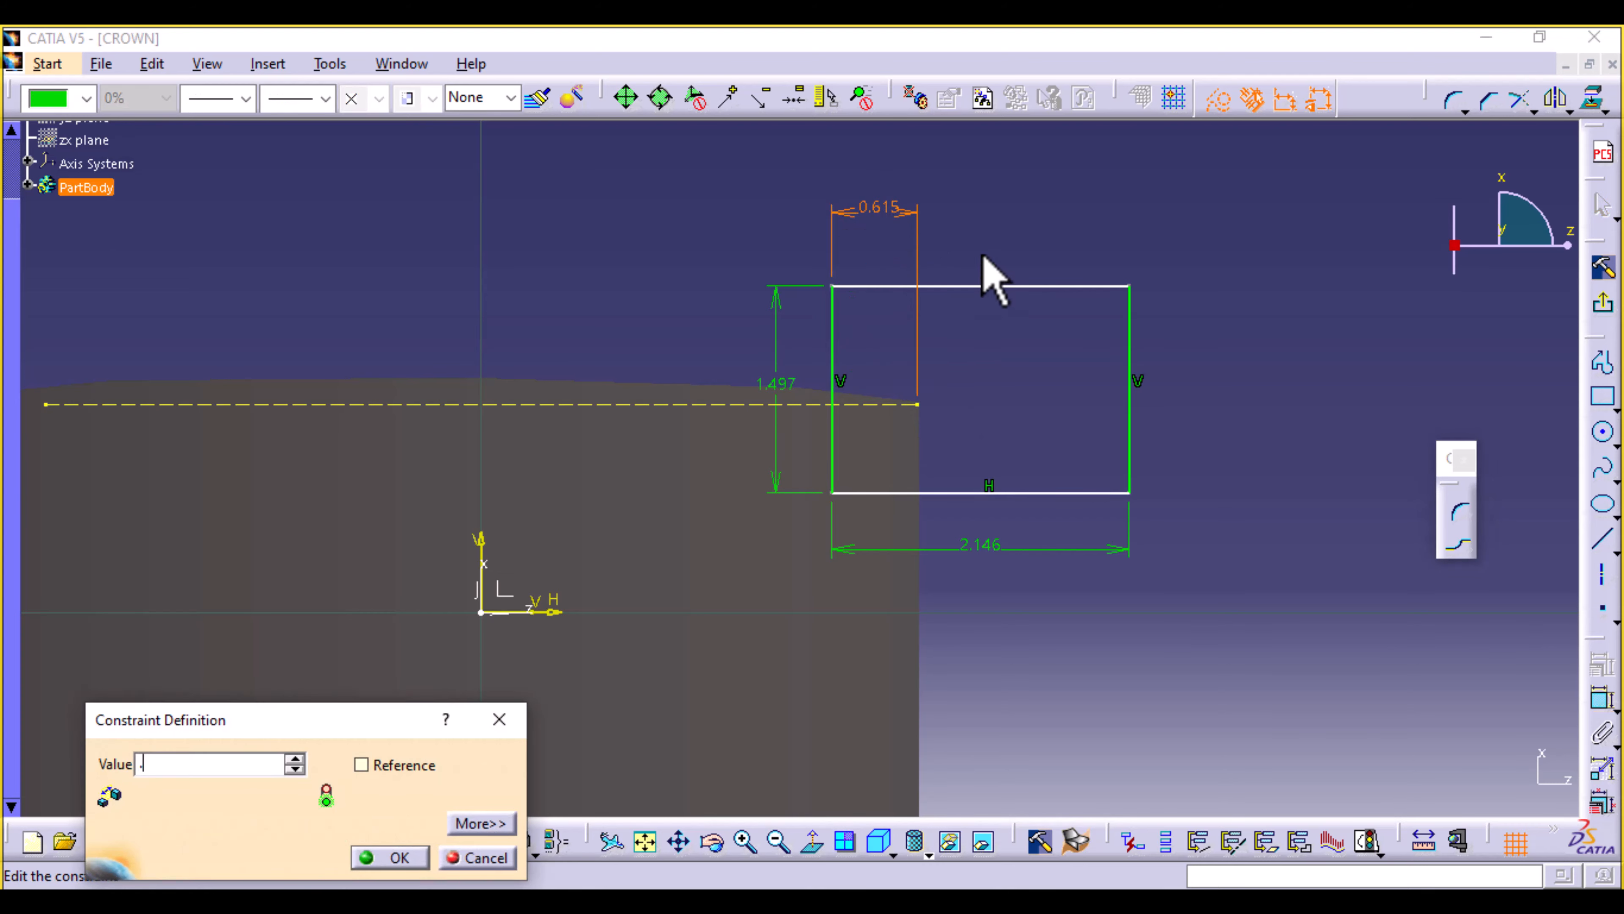
text(.5)
key(Return)
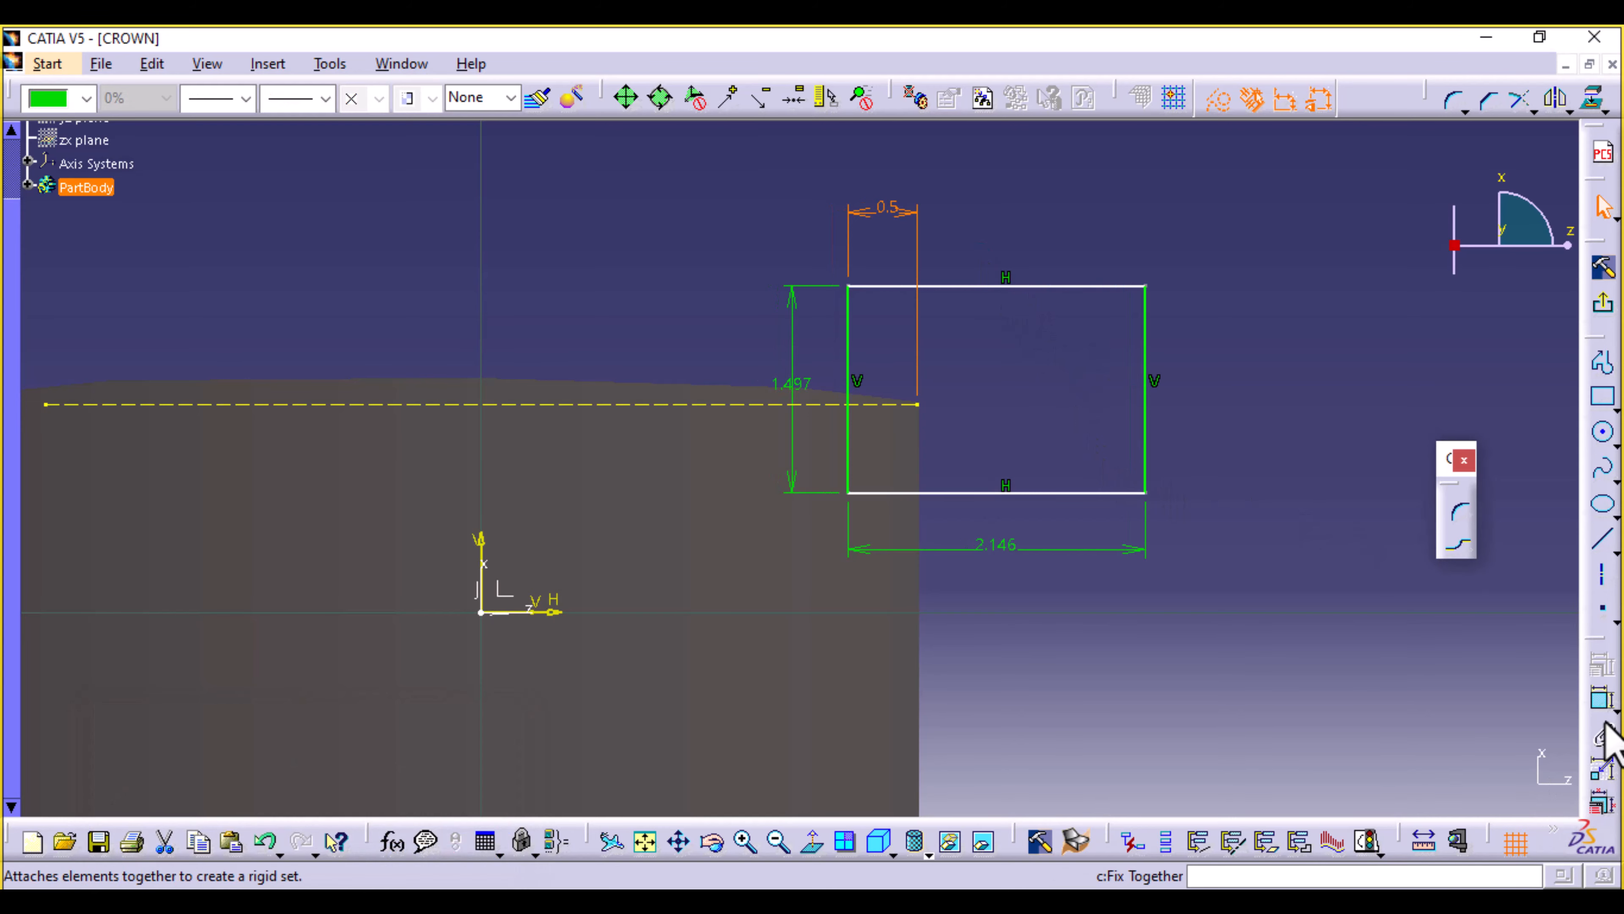
Dimension the rectangle's lower edge from the projected top line, set the distance to 0.5 mm, and exit the sketch.
click(1602, 700)
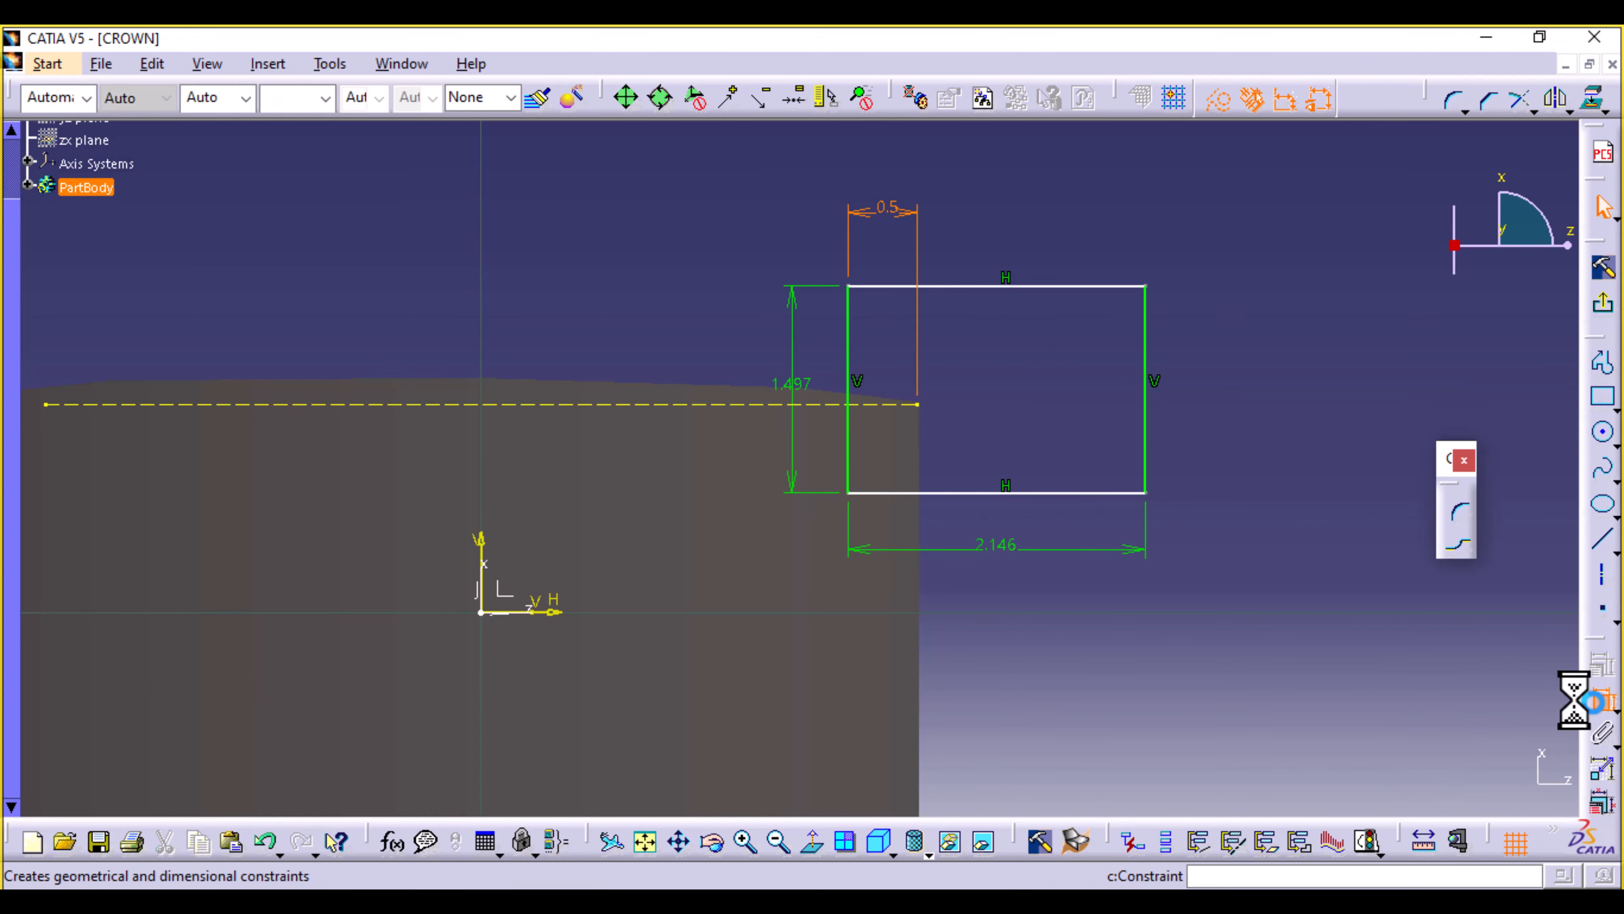
click(951, 492)
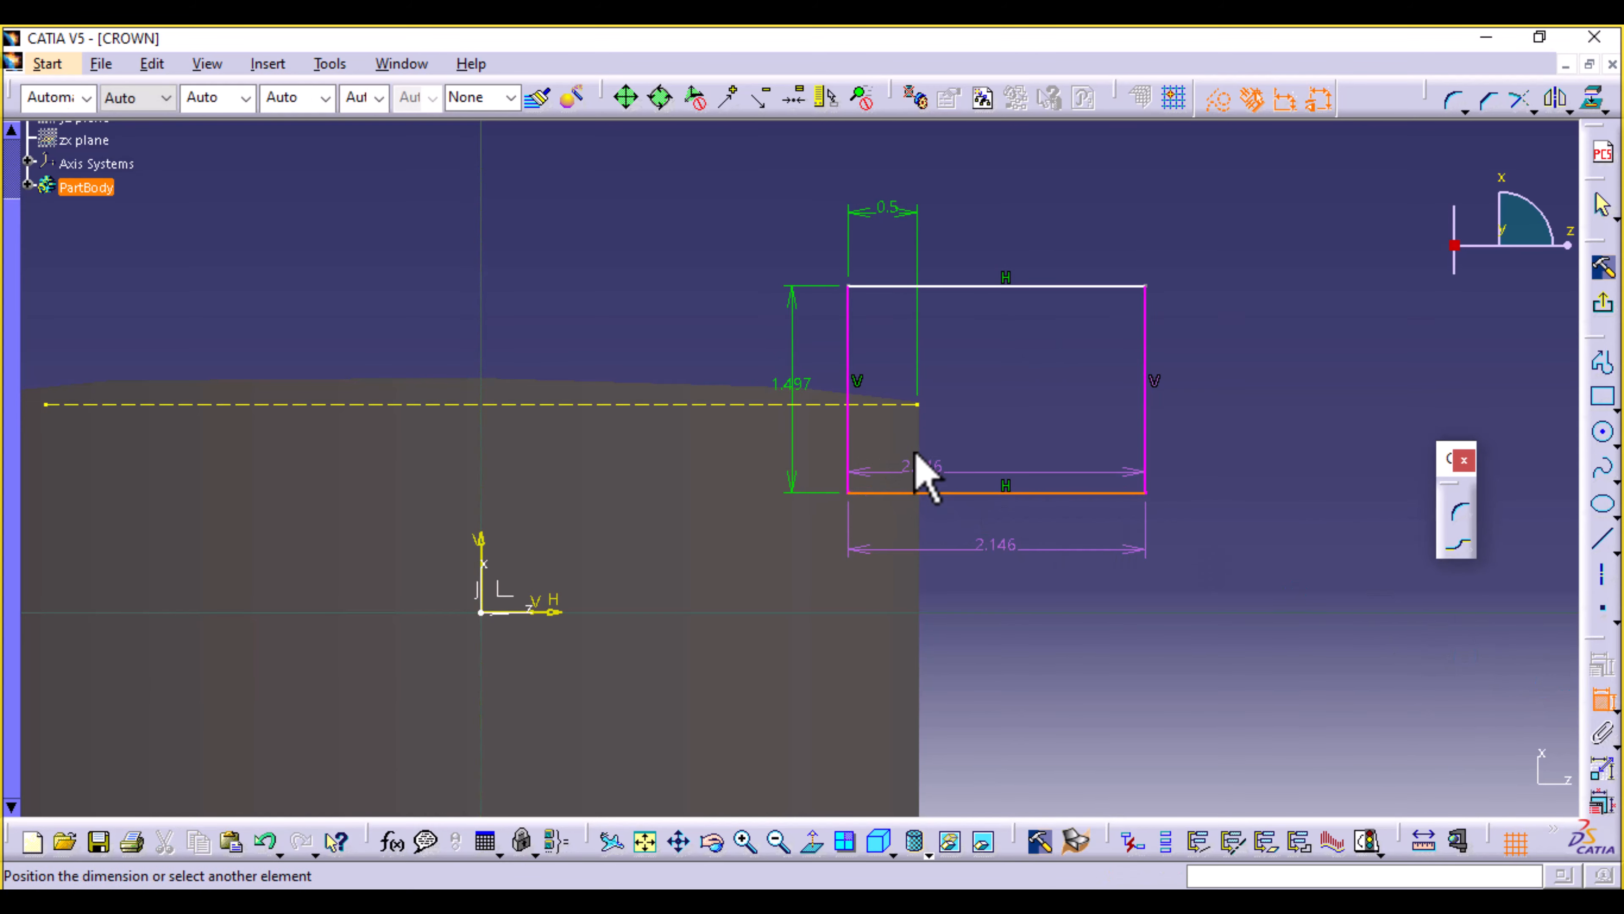
click(883, 405)
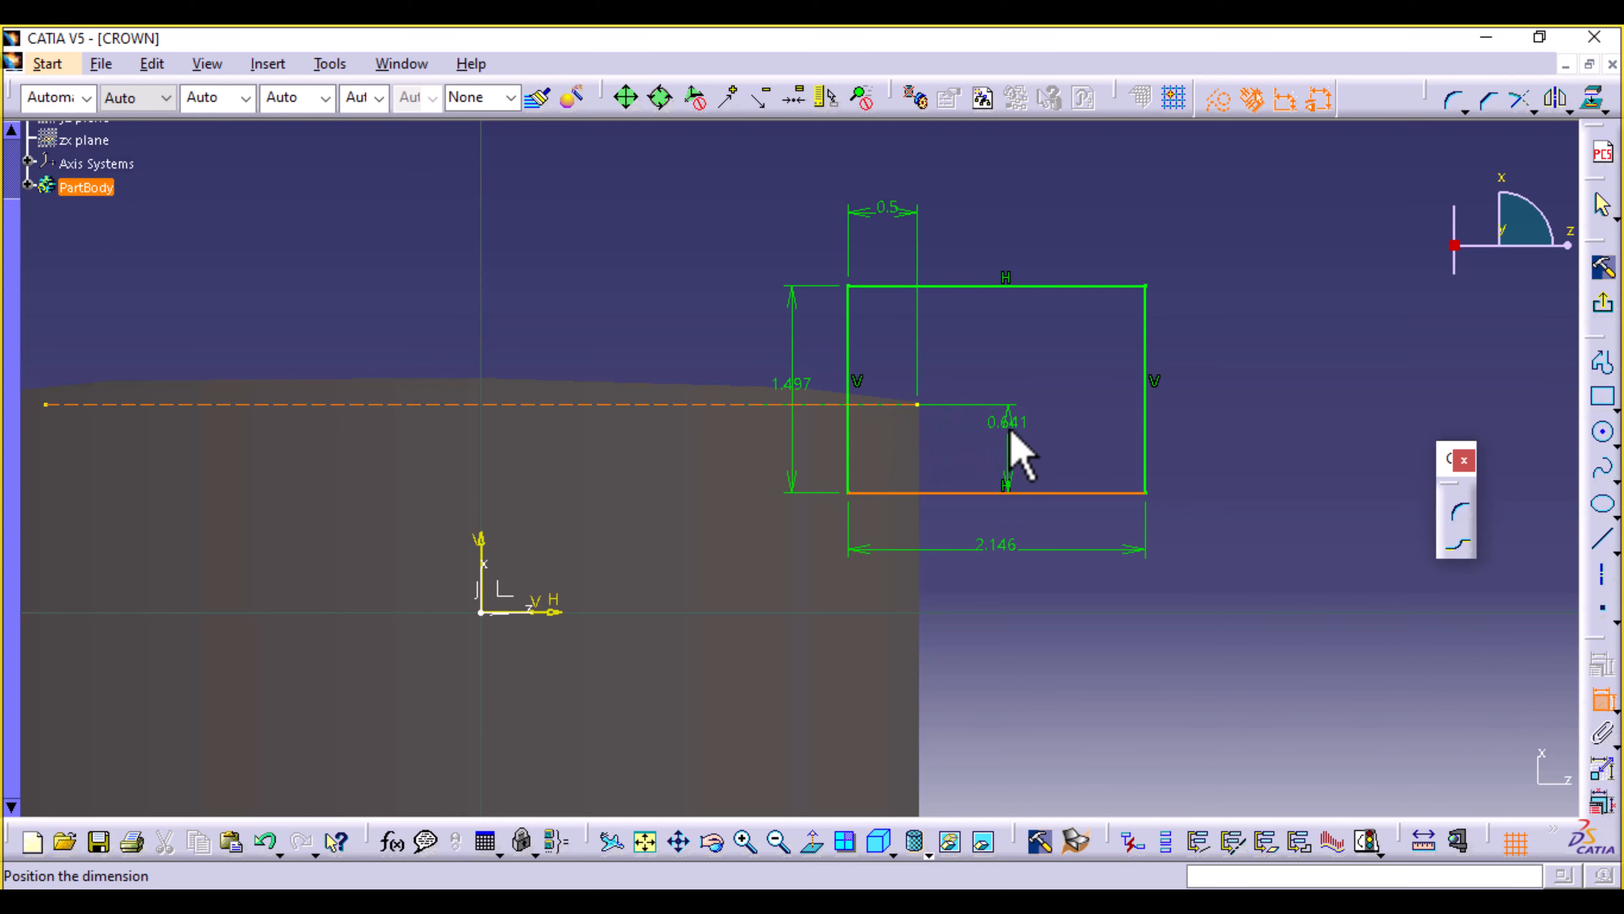
click(1022, 455)
double_click(1009, 442)
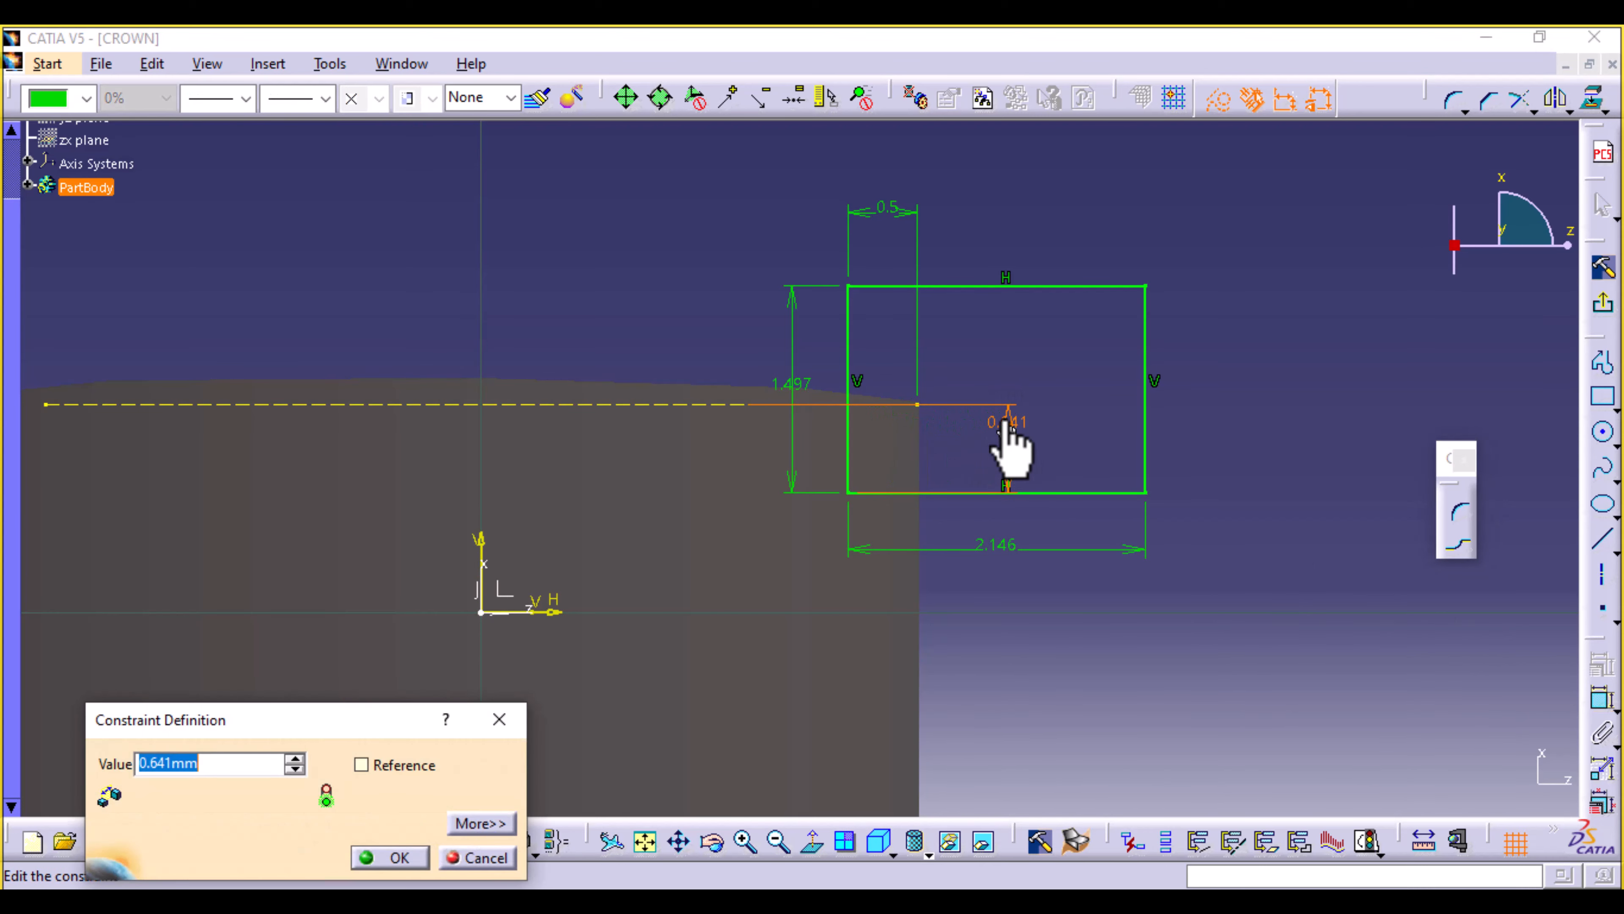
text(.5)
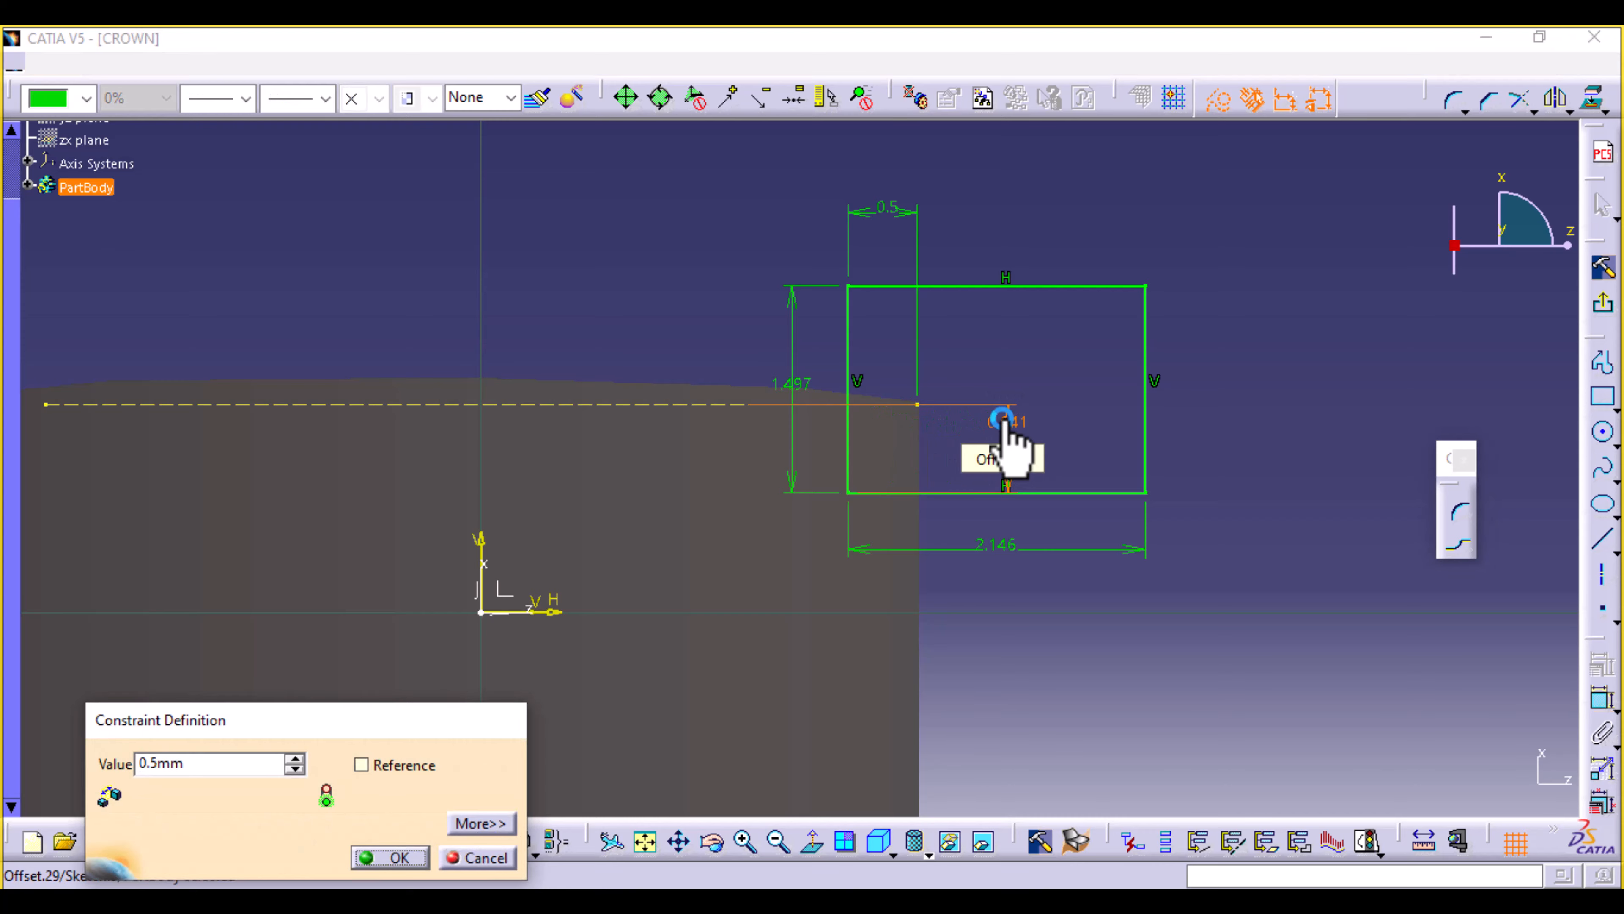
key(Return)
click(1105, 645)
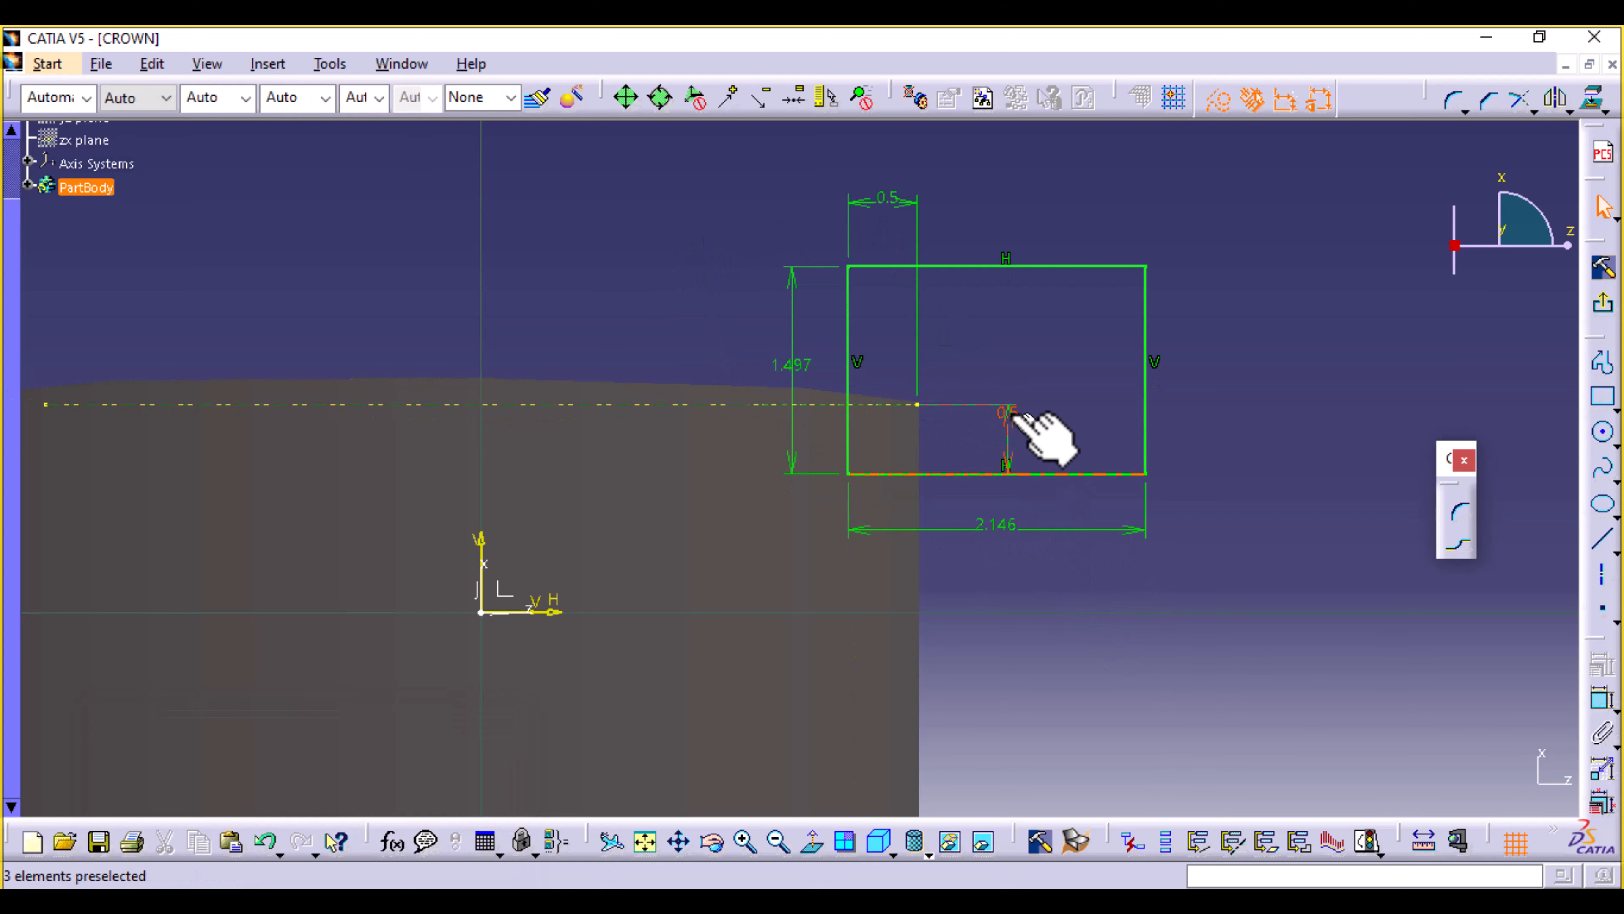
click(1018, 435)
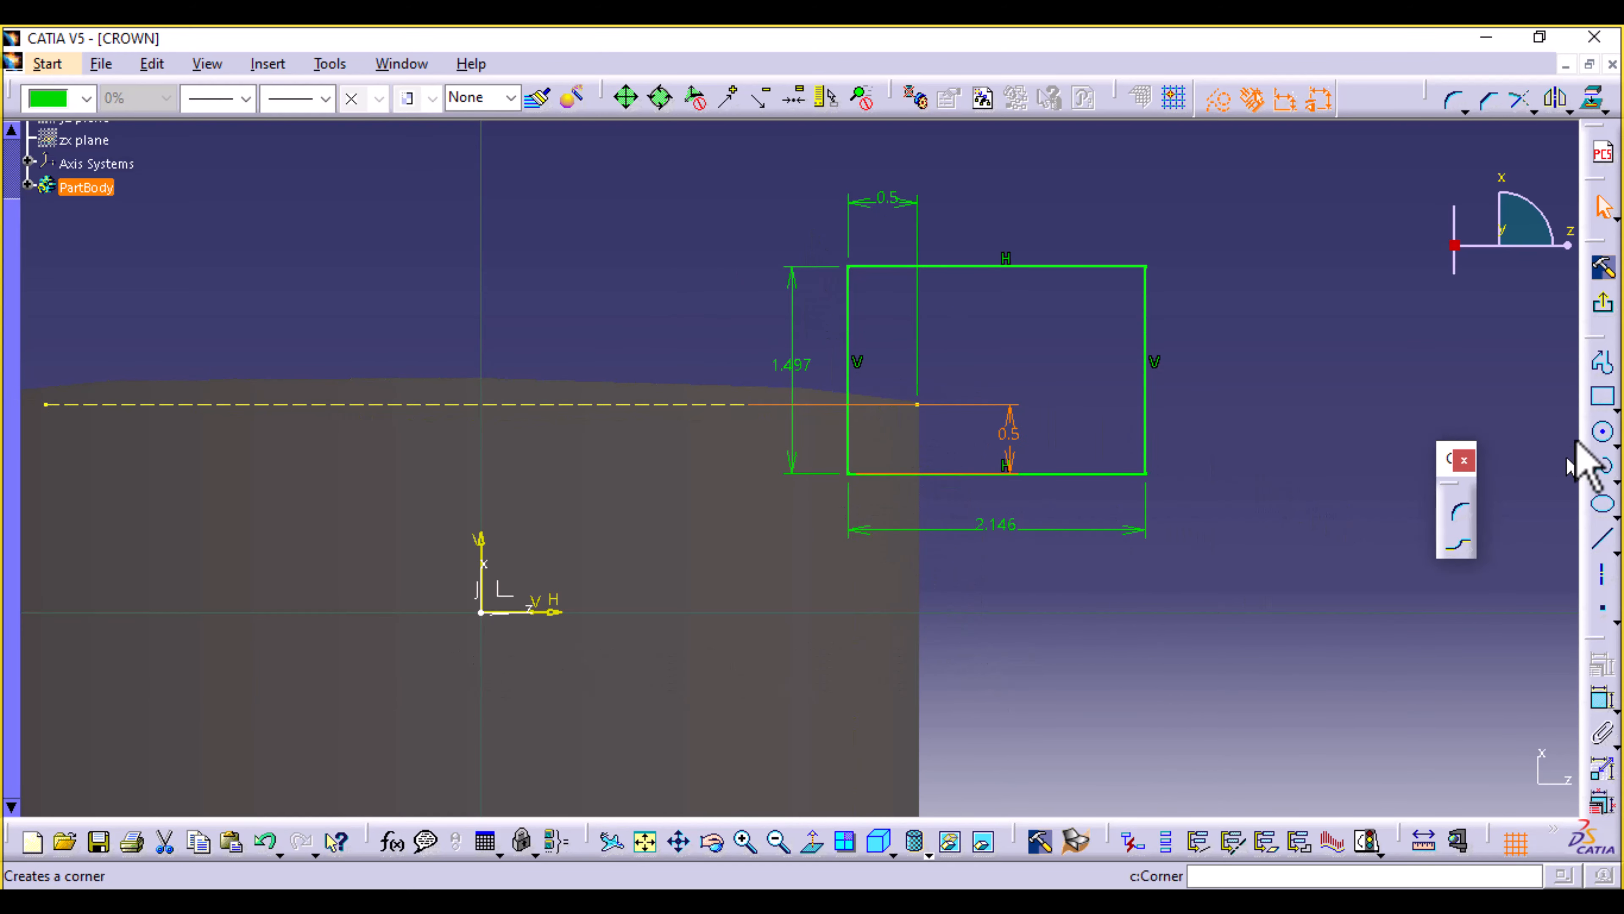
click(1603, 310)
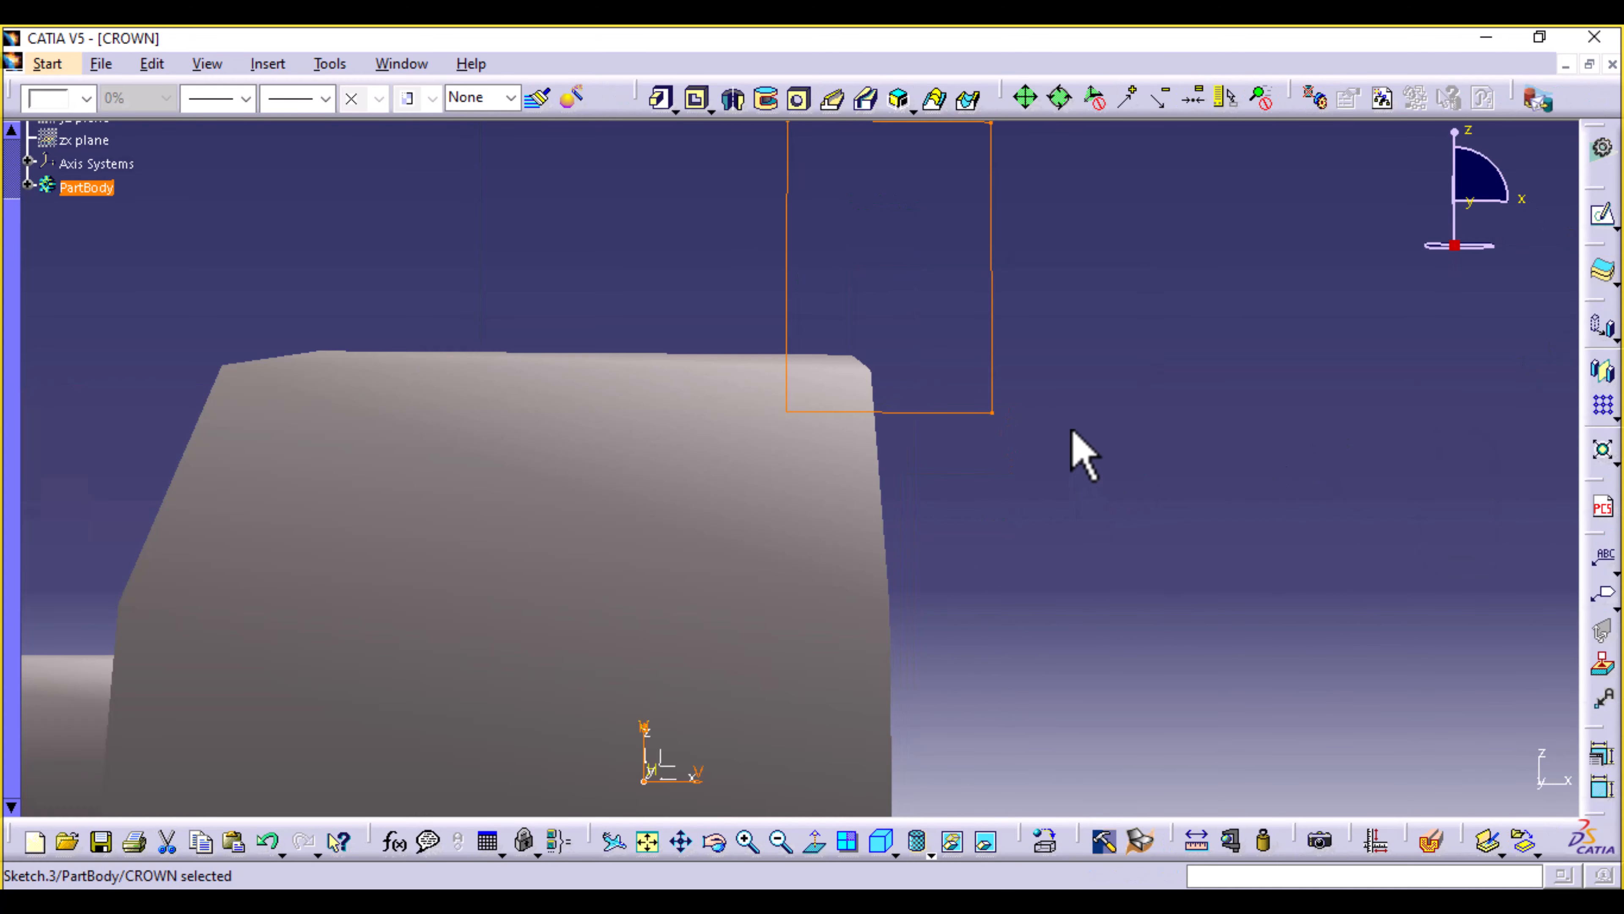
Cut a slot around the head's rim using the rectangle sketch as profile and the head's circular end edge as centre curve.
middle_drag(1073, 454, 1070, 489)
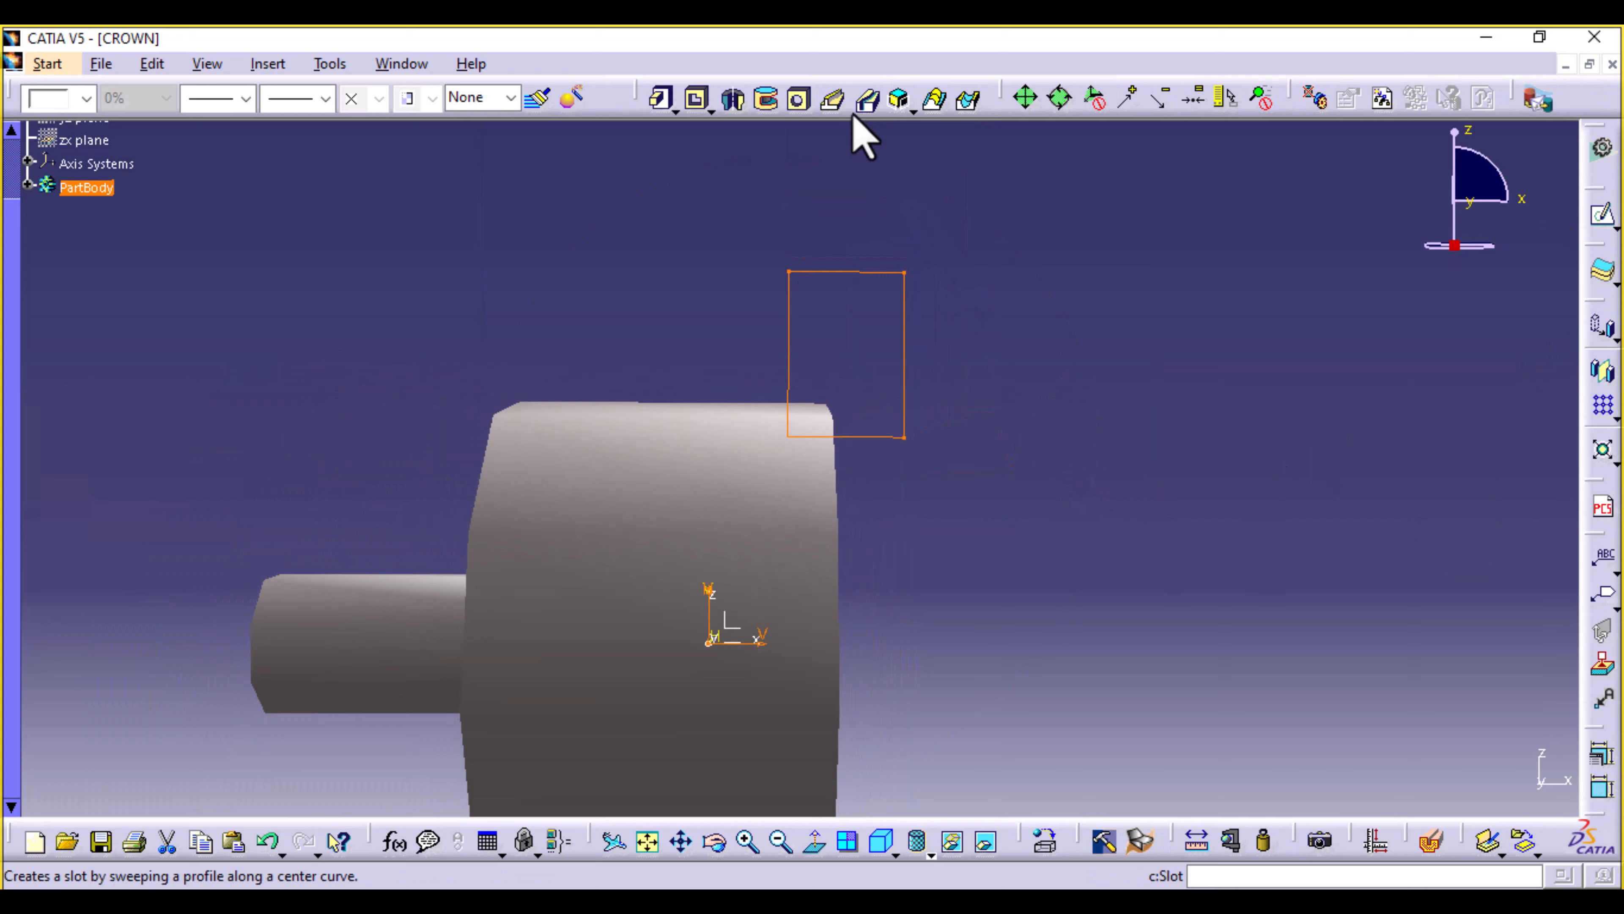
click(867, 101)
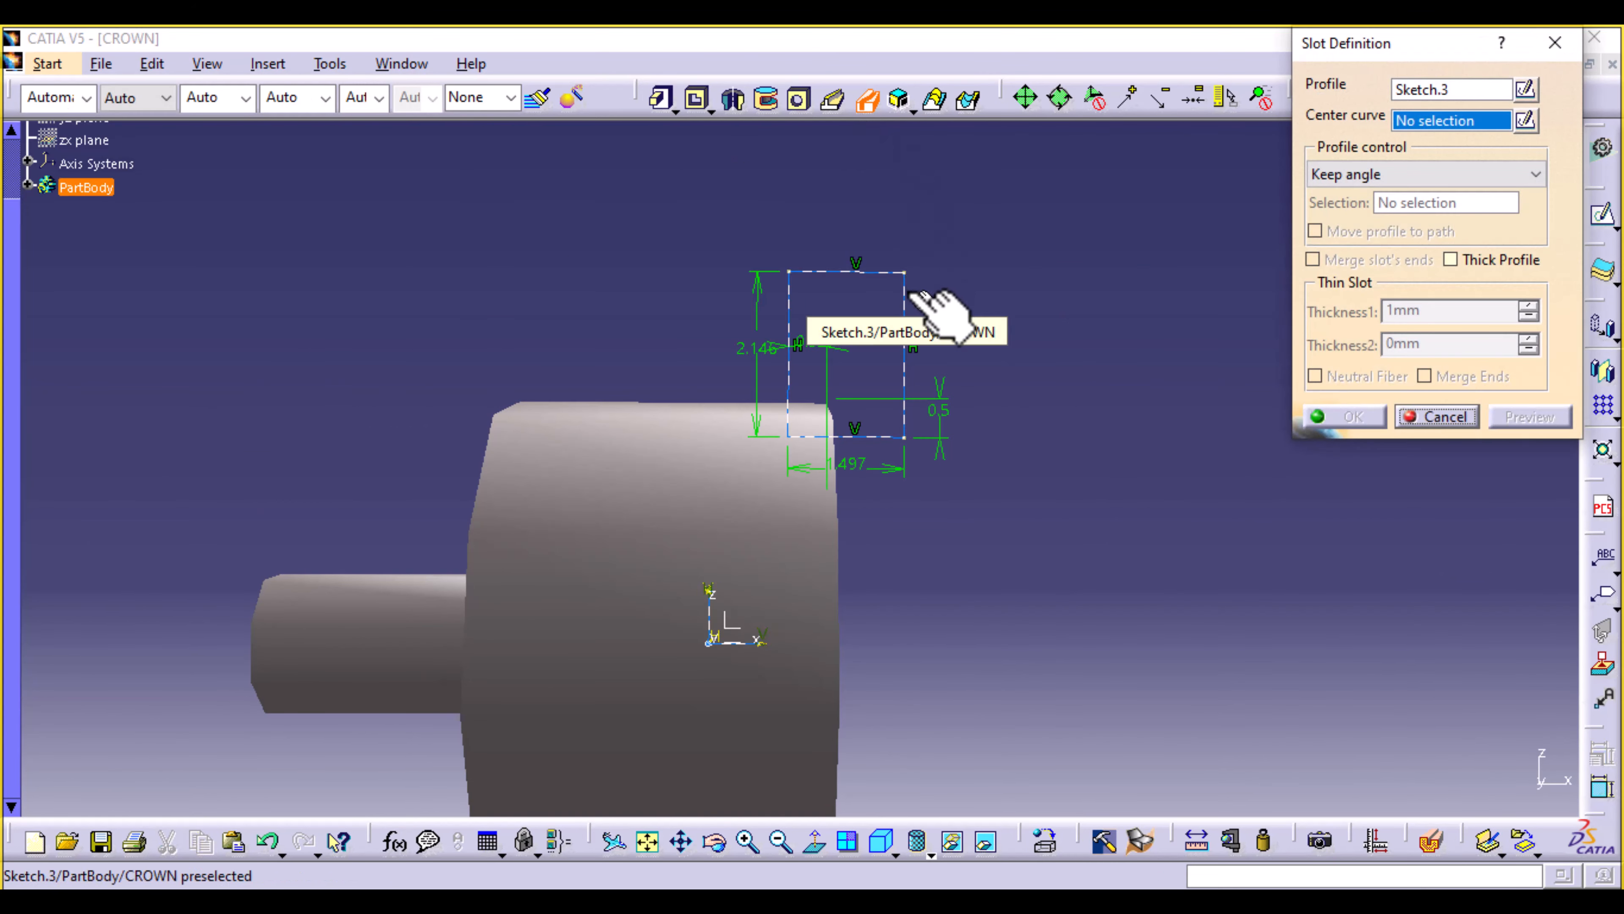
click(837, 608)
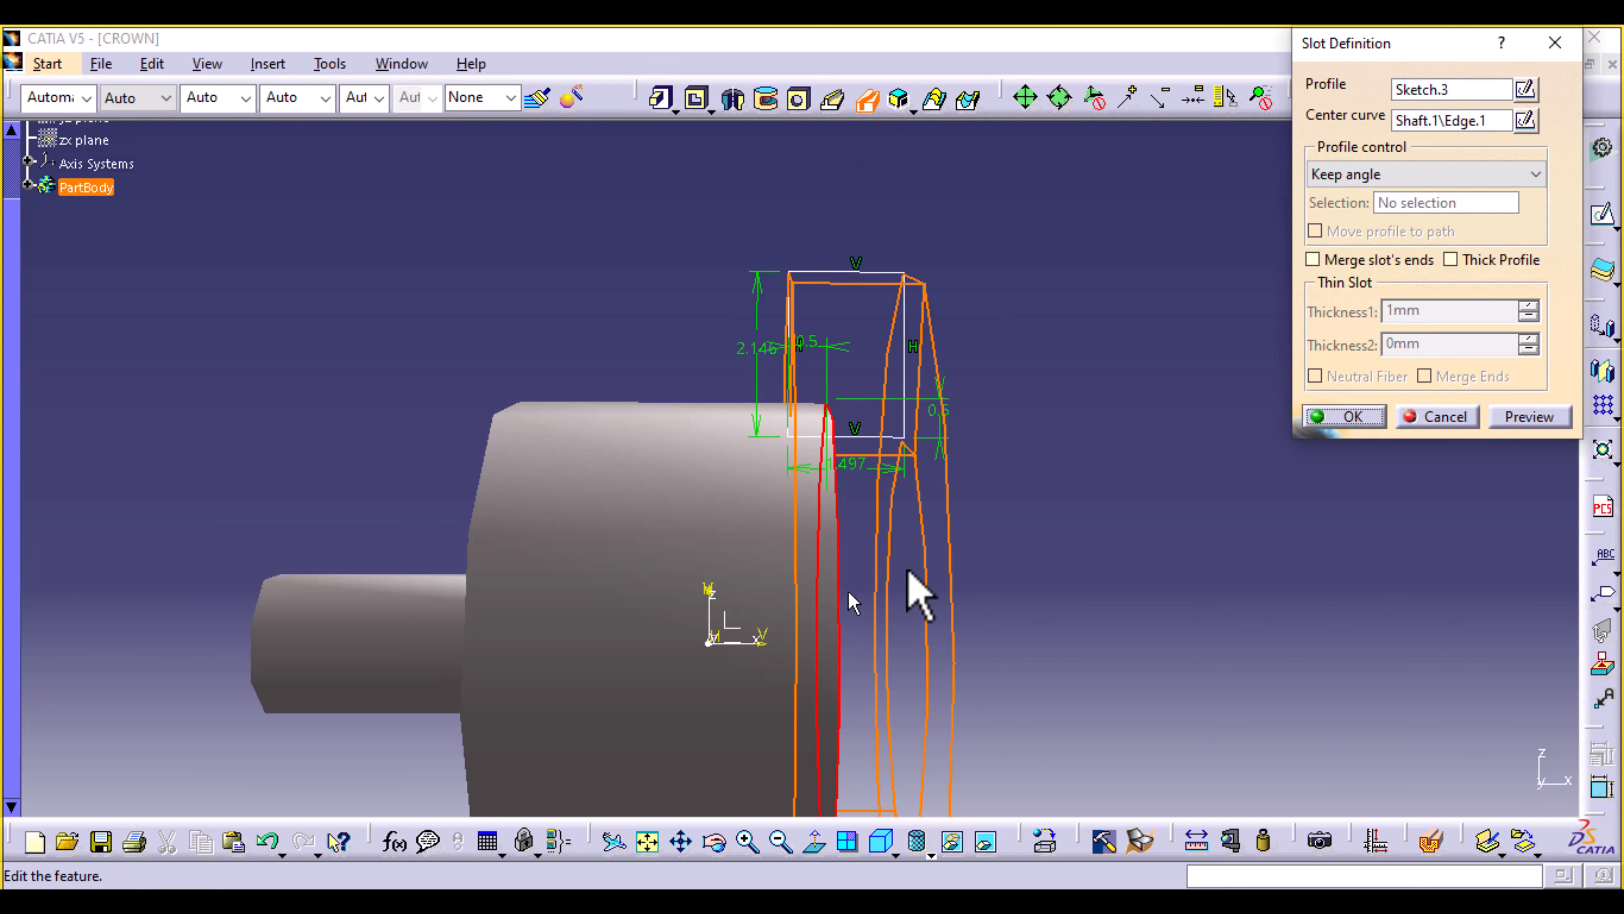
click(1518, 419)
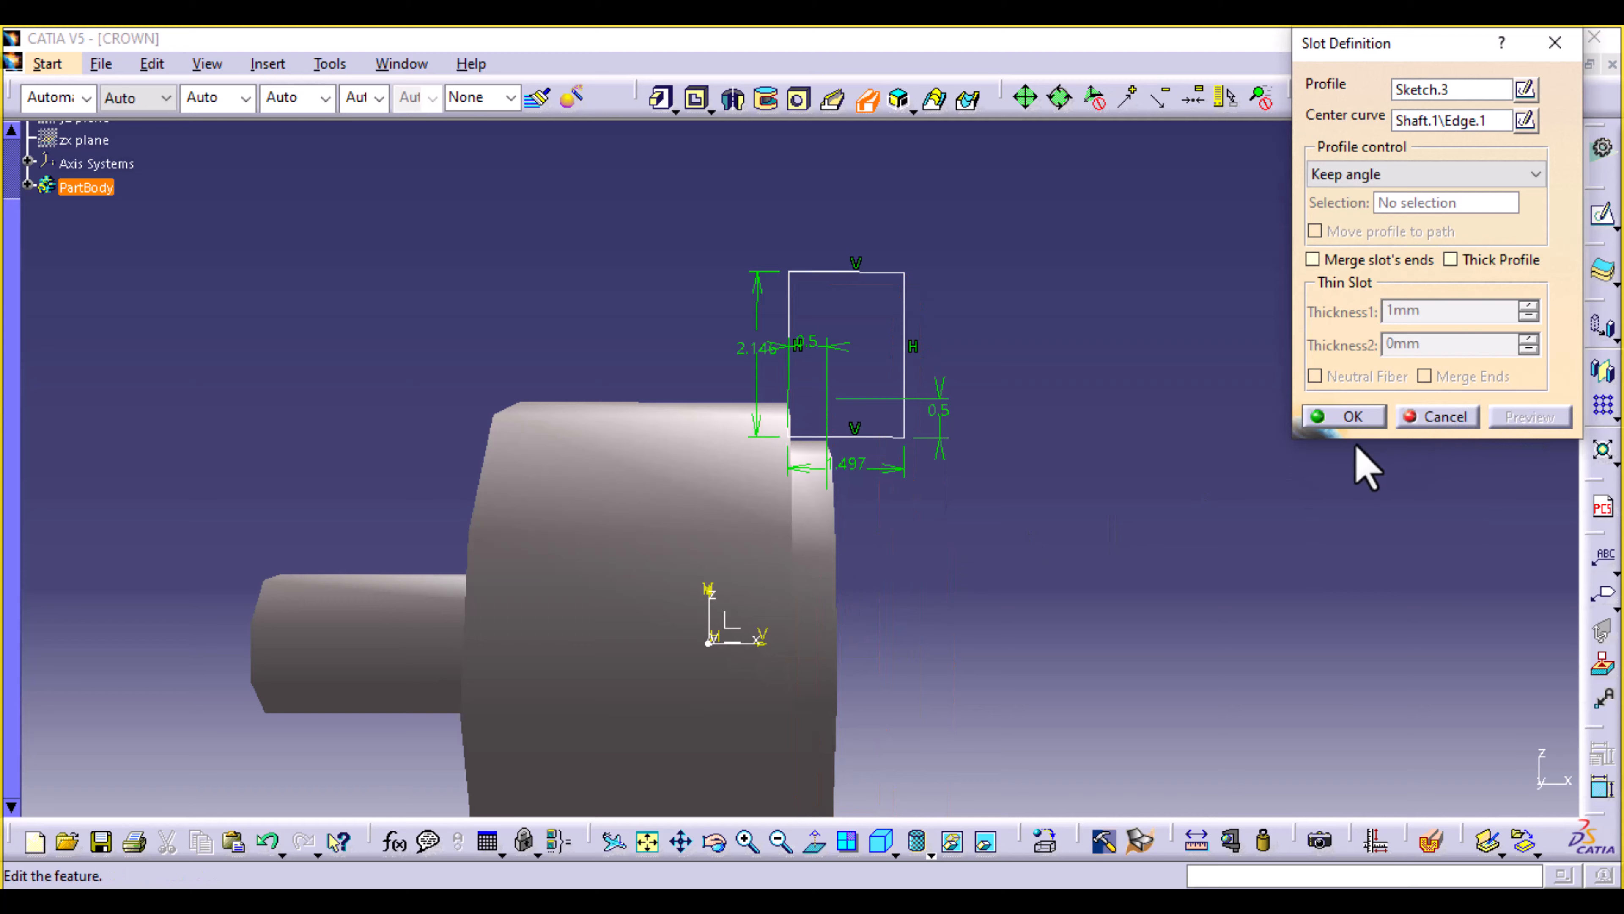
middle_drag(1066, 500, 722, 461)
click(675, 420)
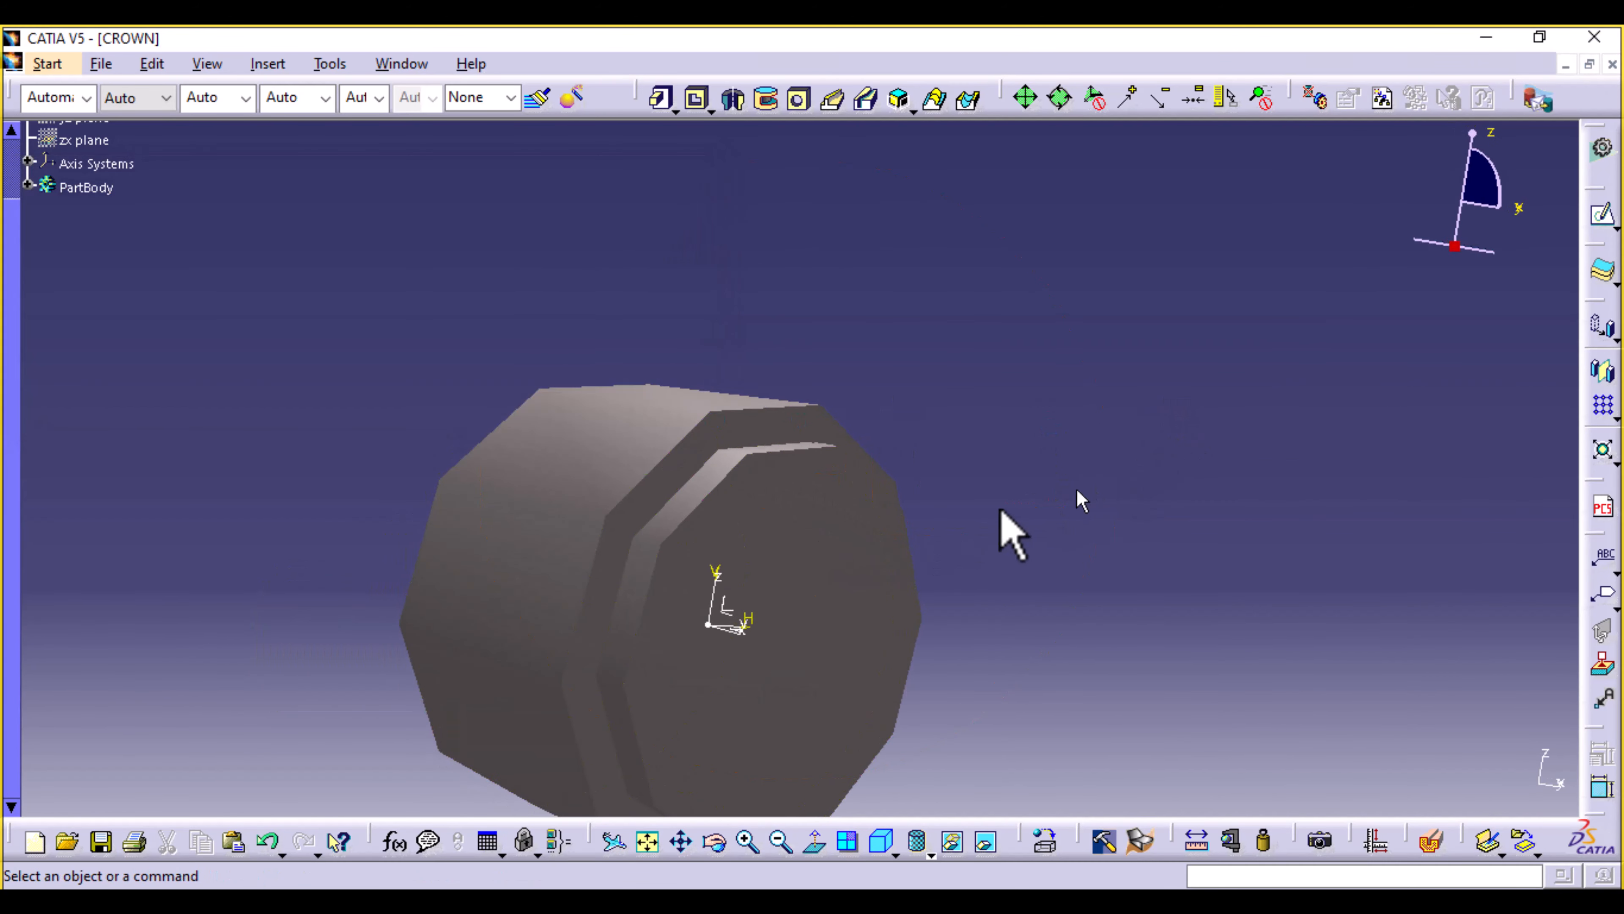
Start a sketch on the ring-shaped step face cut by the slot and project its outer edge as construction geometry.
middle_drag(262, 630, 439, 394)
click(679, 402)
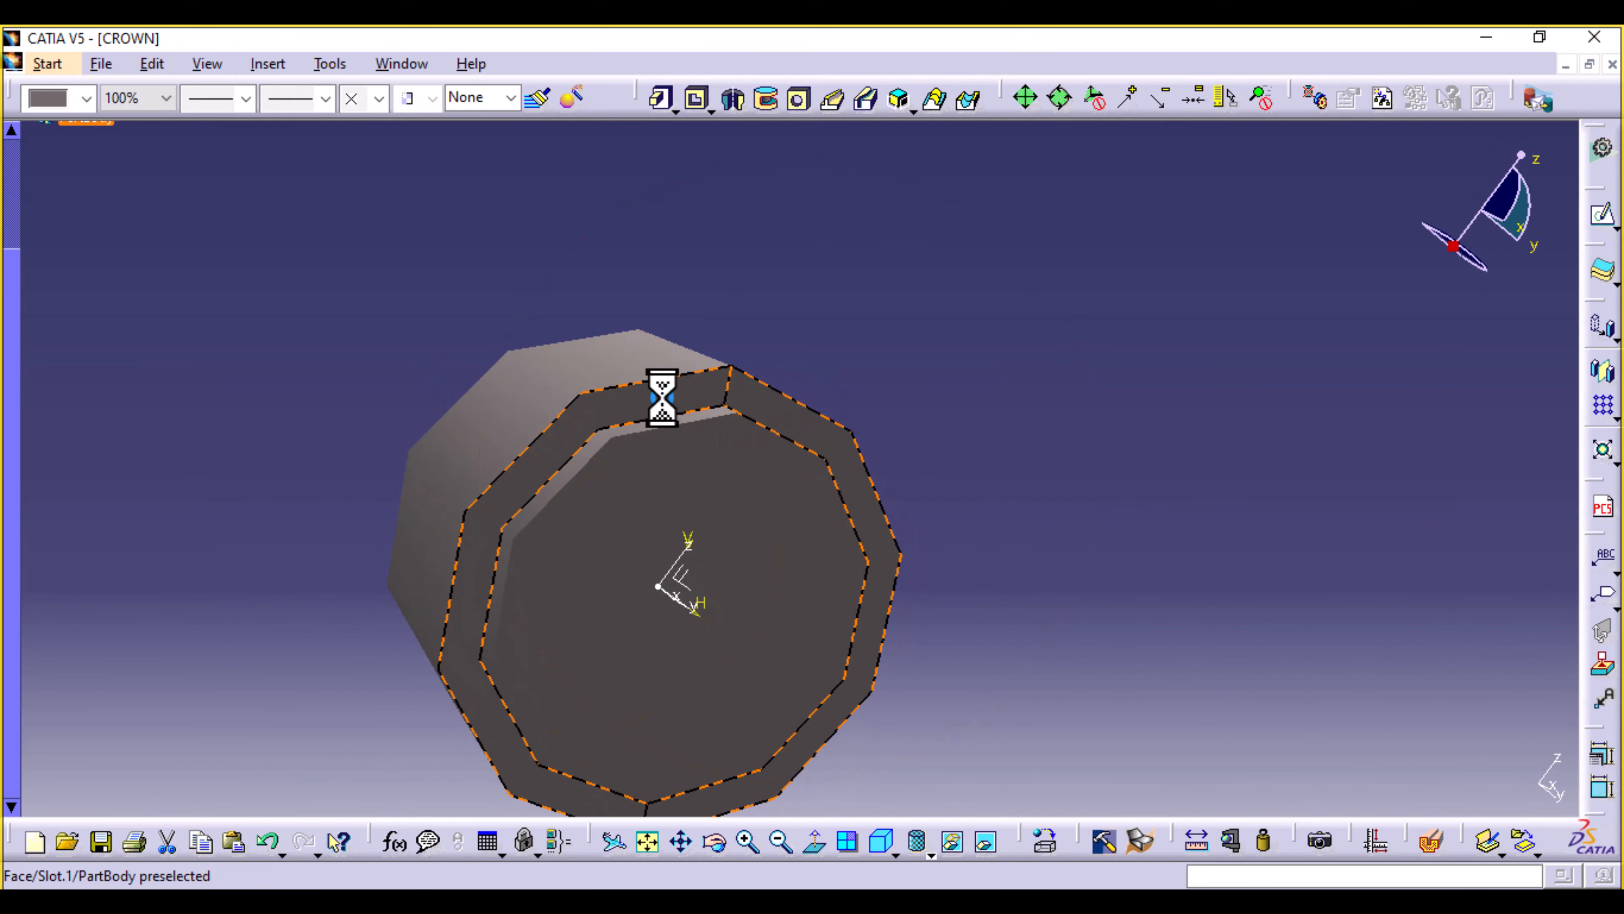
middle_drag(1276, 522, 1061, 582)
click(1603, 219)
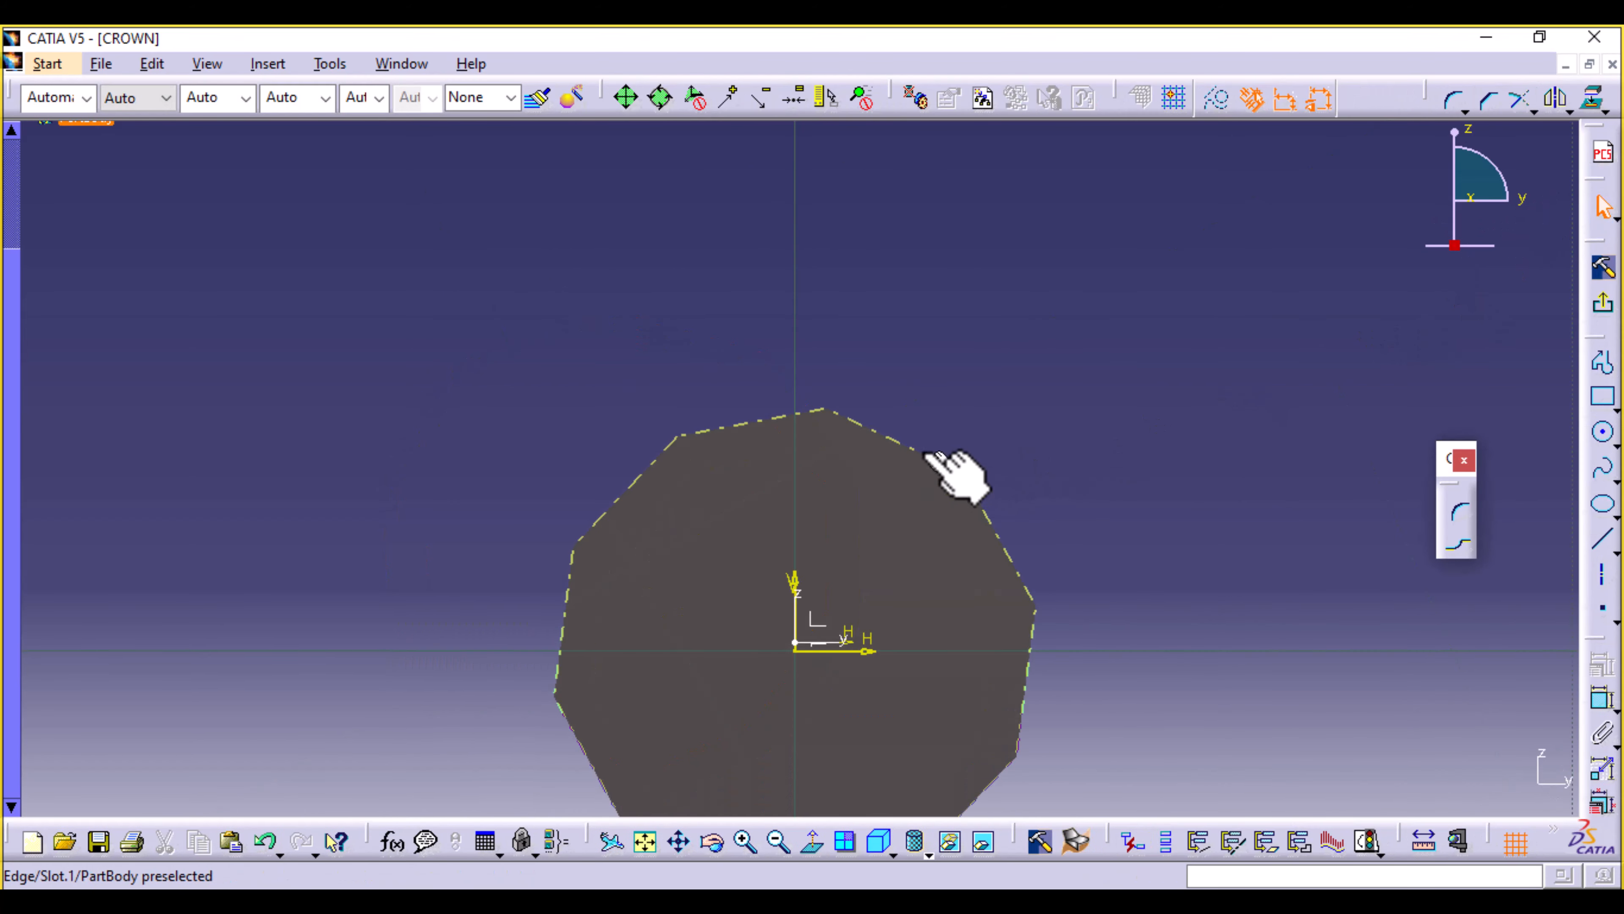
click(938, 447)
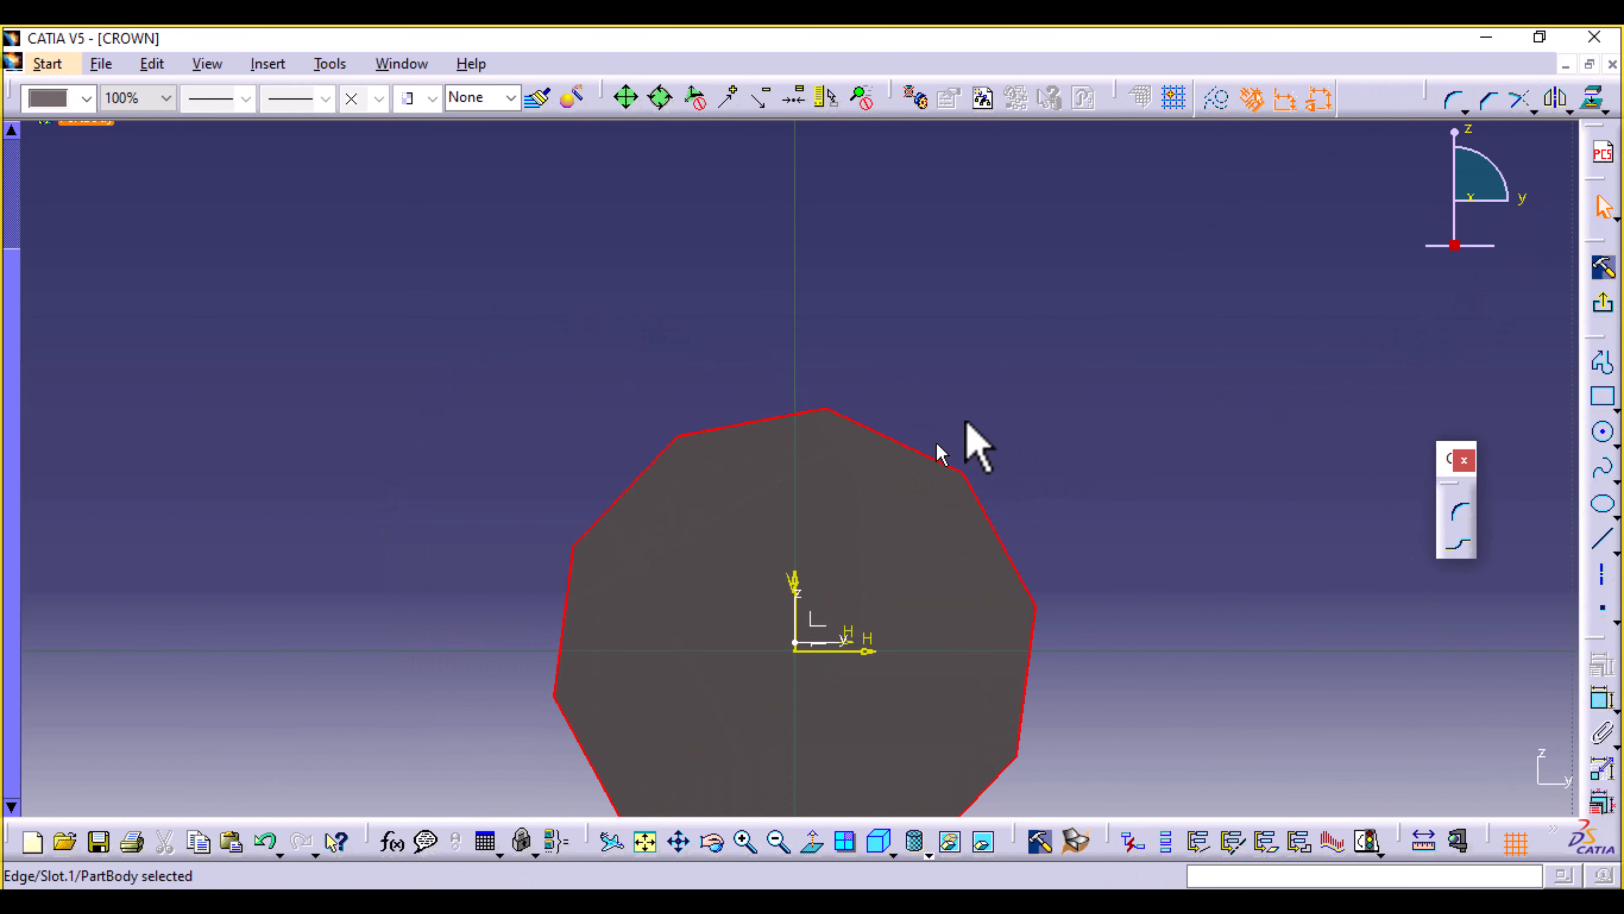
click(1592, 99)
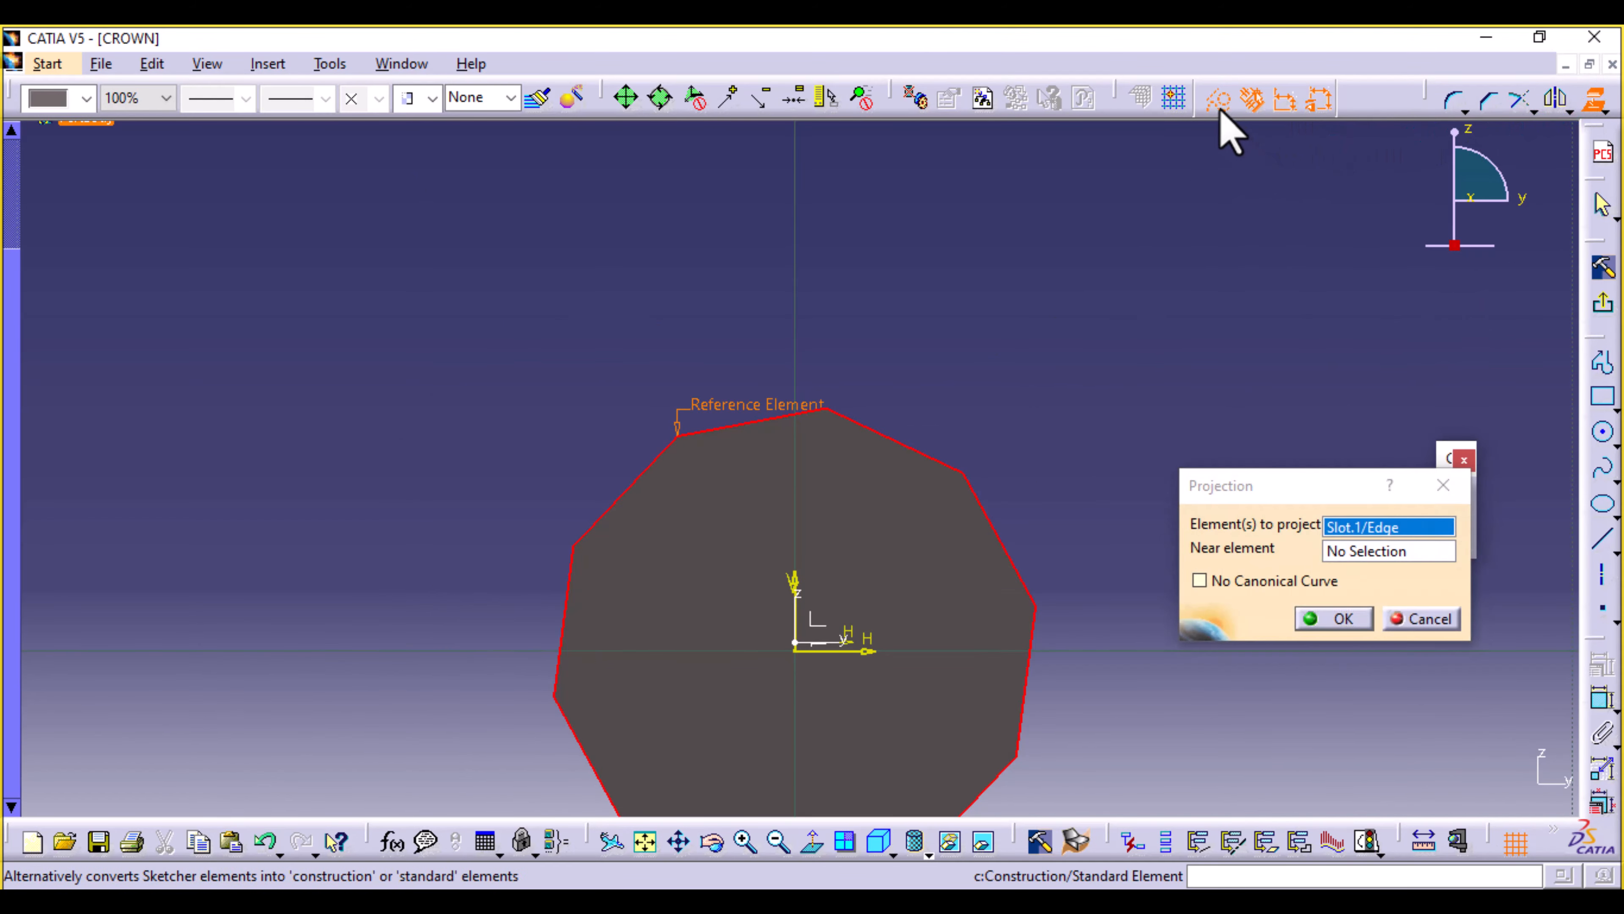
click(1342, 619)
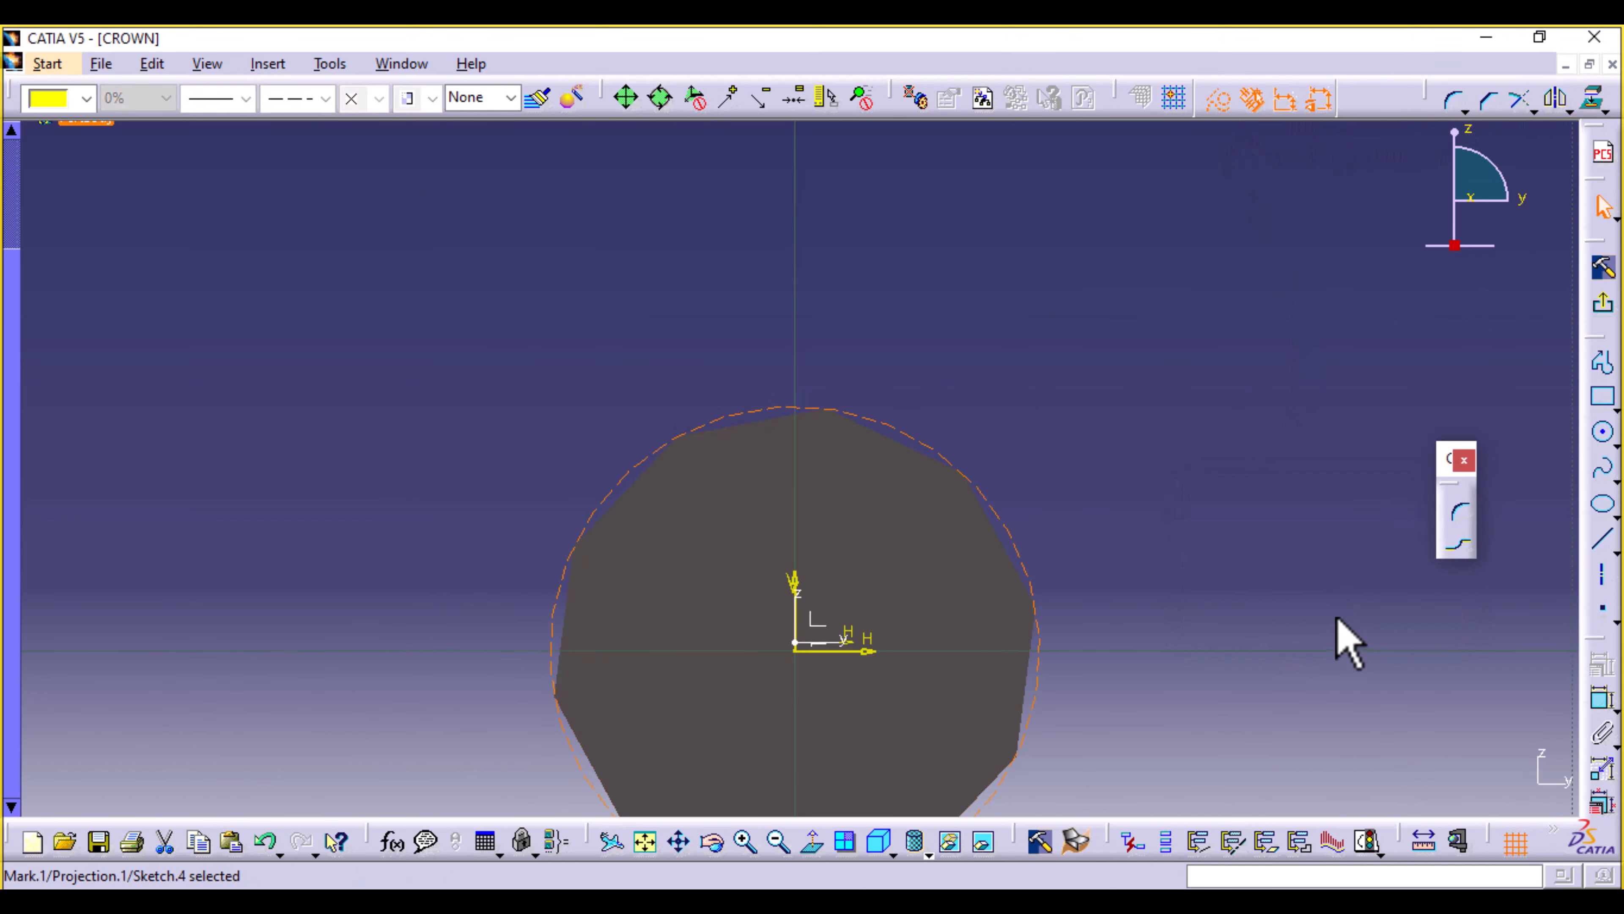
Draw a slanted line about 0.6 mm long from the projected circle inward to the vertical axis, as standard geometry.
middle_drag(1183, 556, 1172, 442)
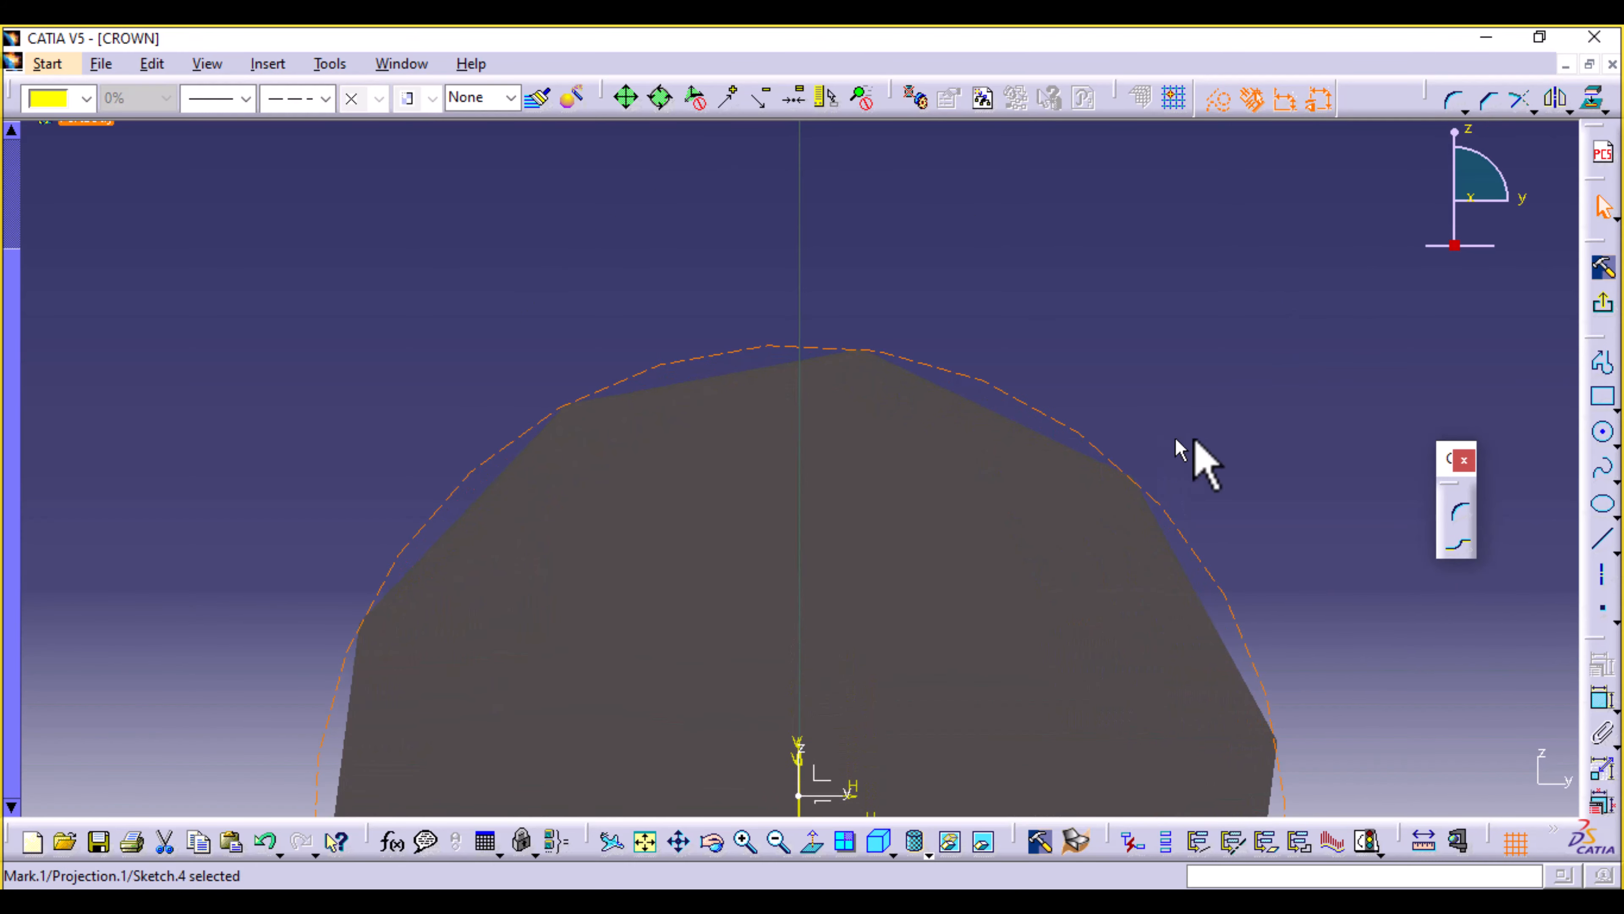
click(1602, 545)
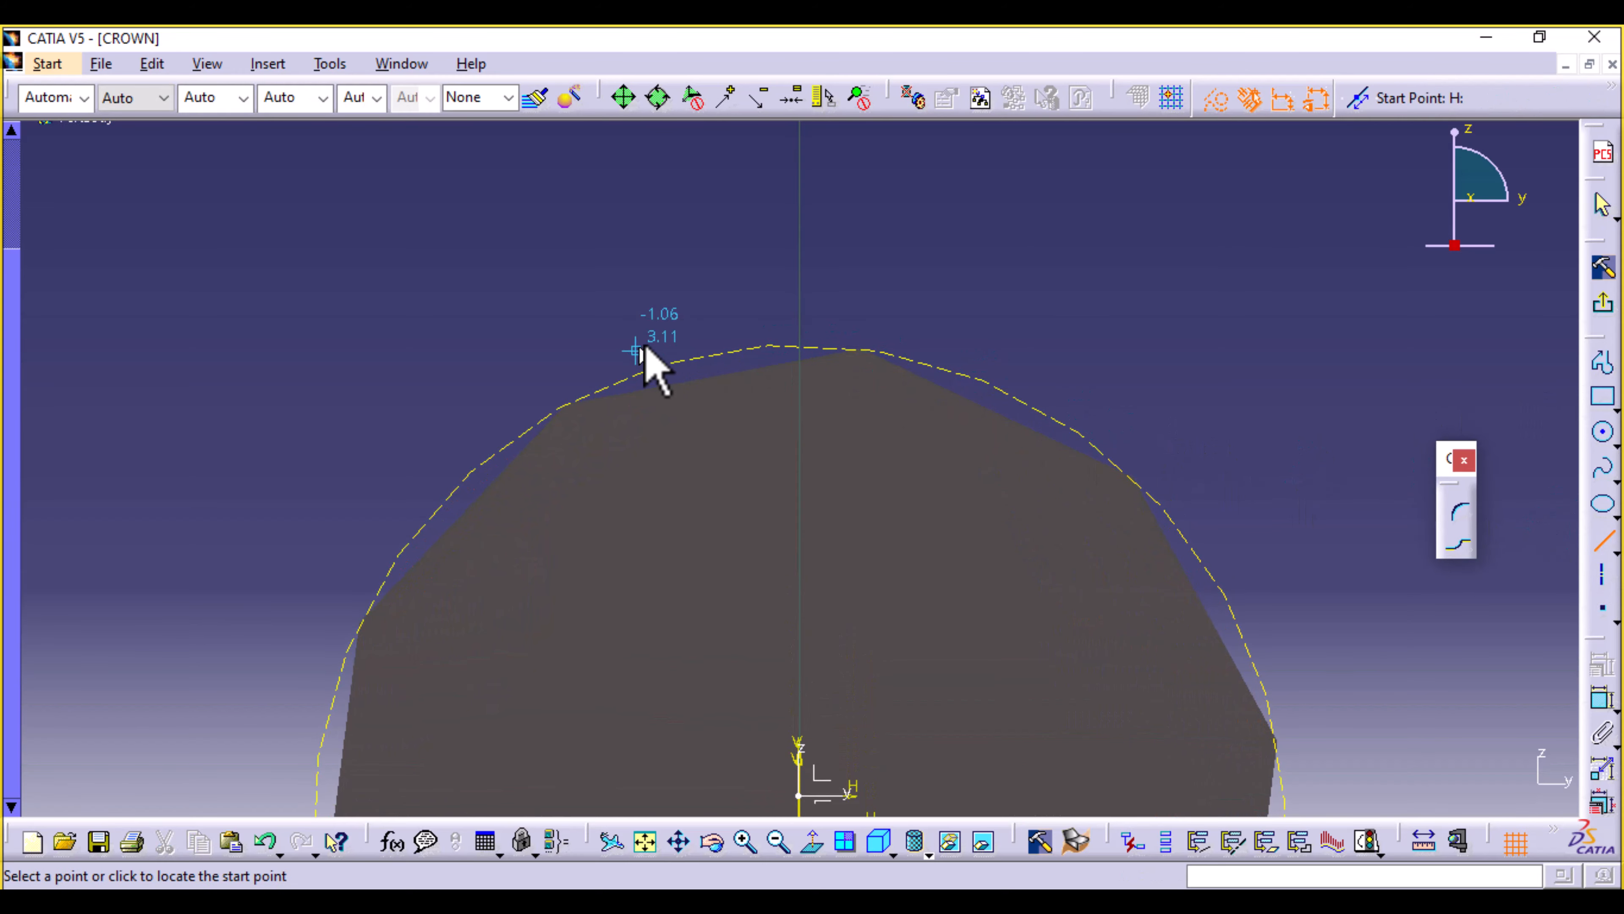
click(739, 350)
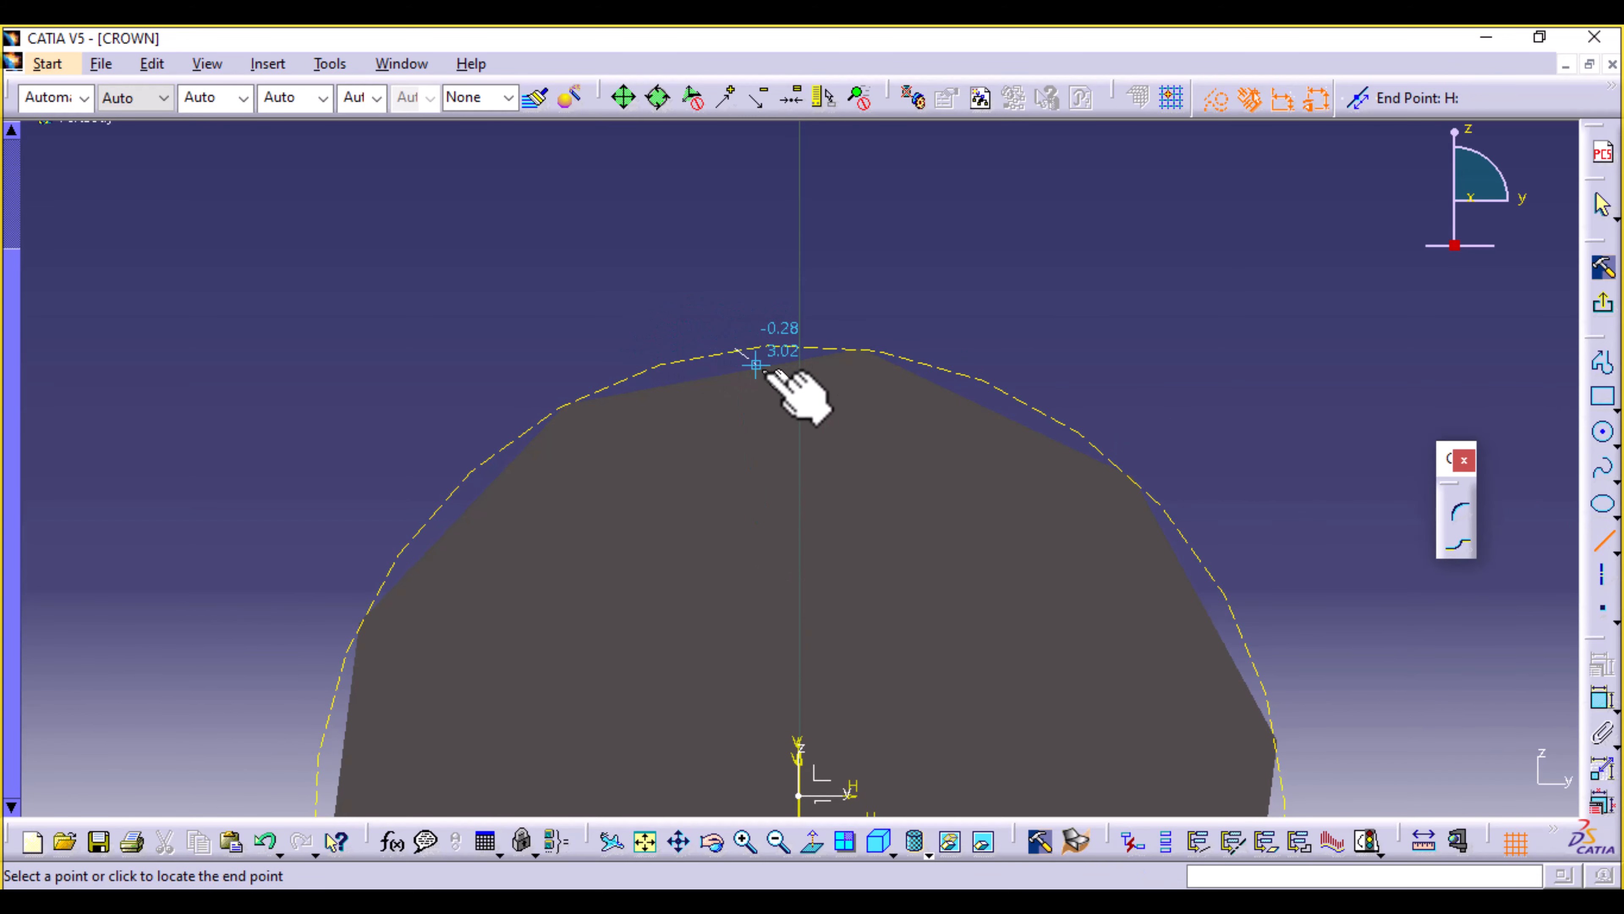
click(799, 413)
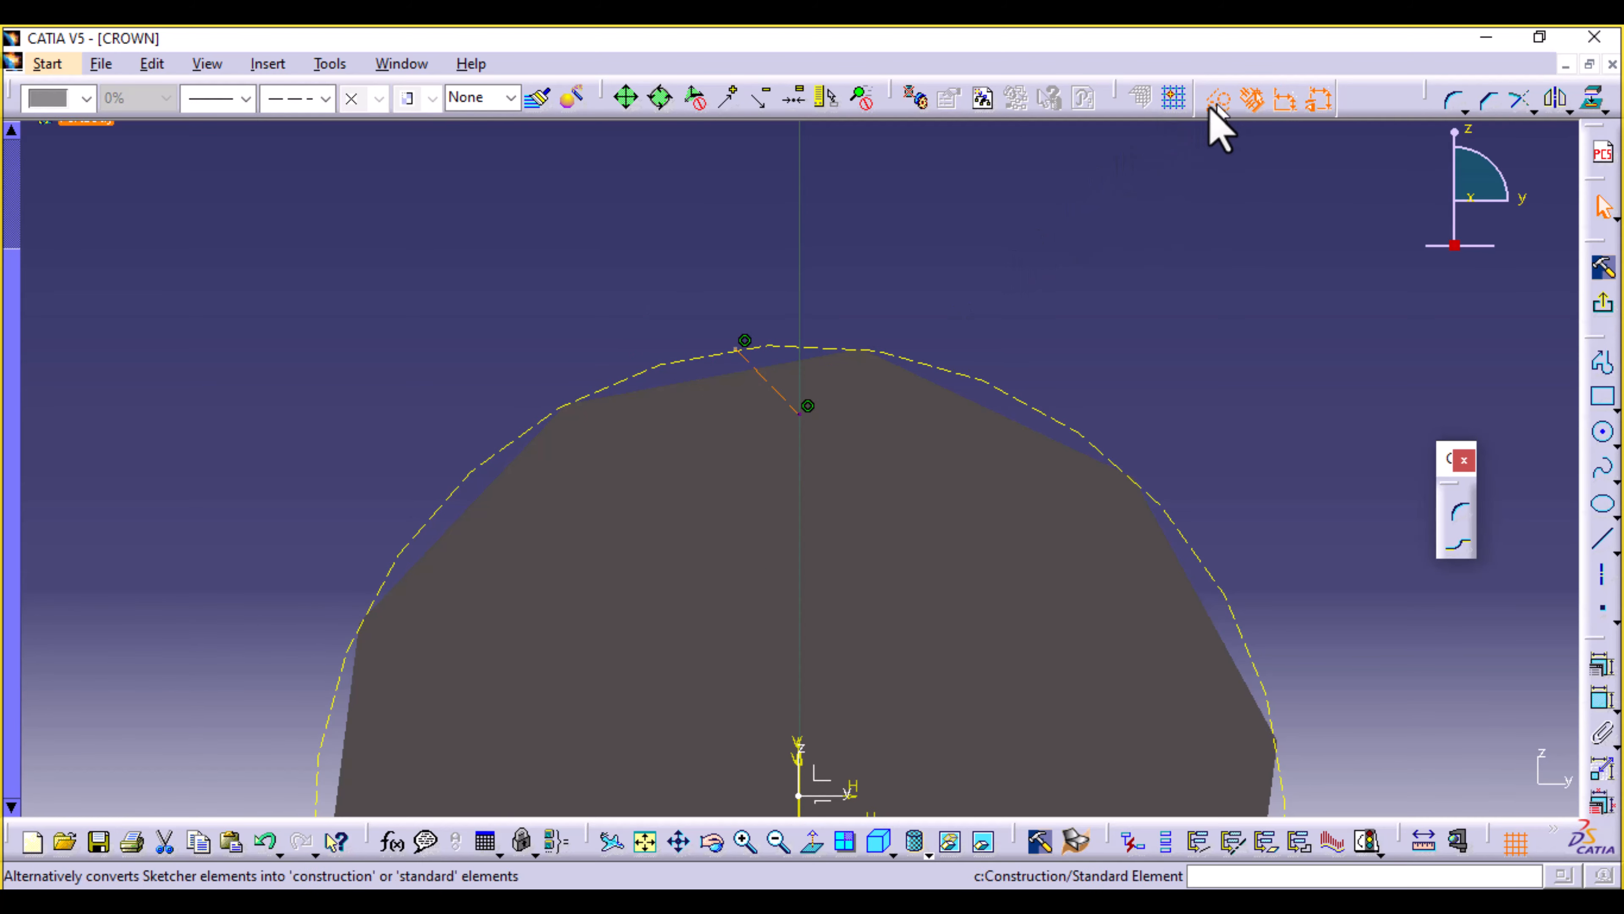
click(1186, 262)
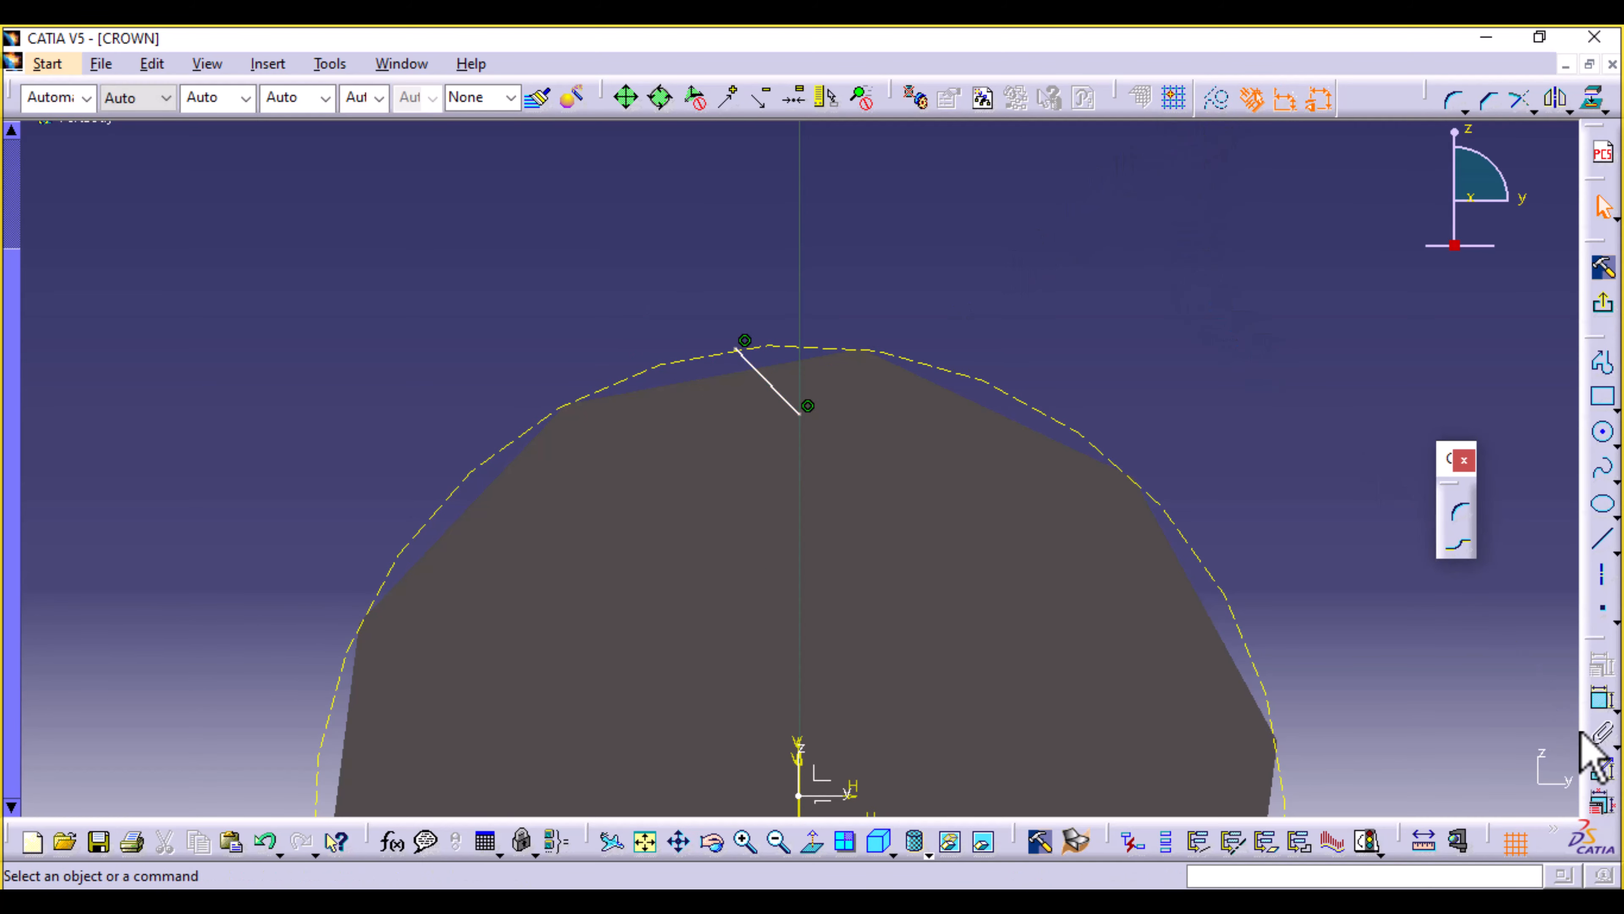
Dimension the angle between the slanted line and the vertical axis and set it to 30°.
click(1602, 703)
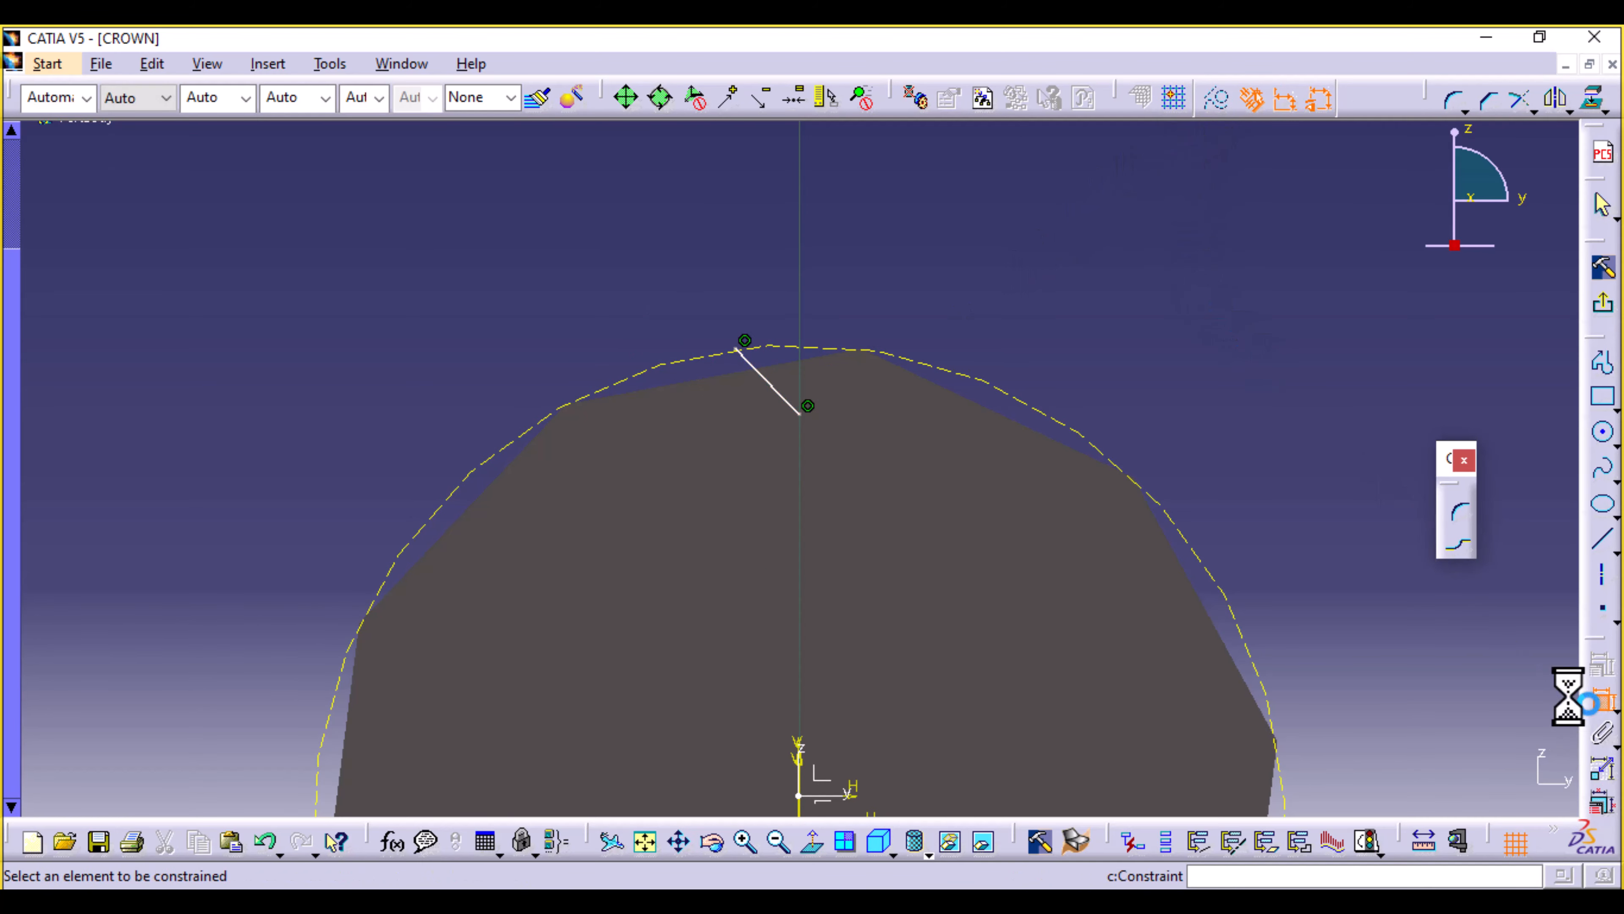
click(765, 376)
click(799, 762)
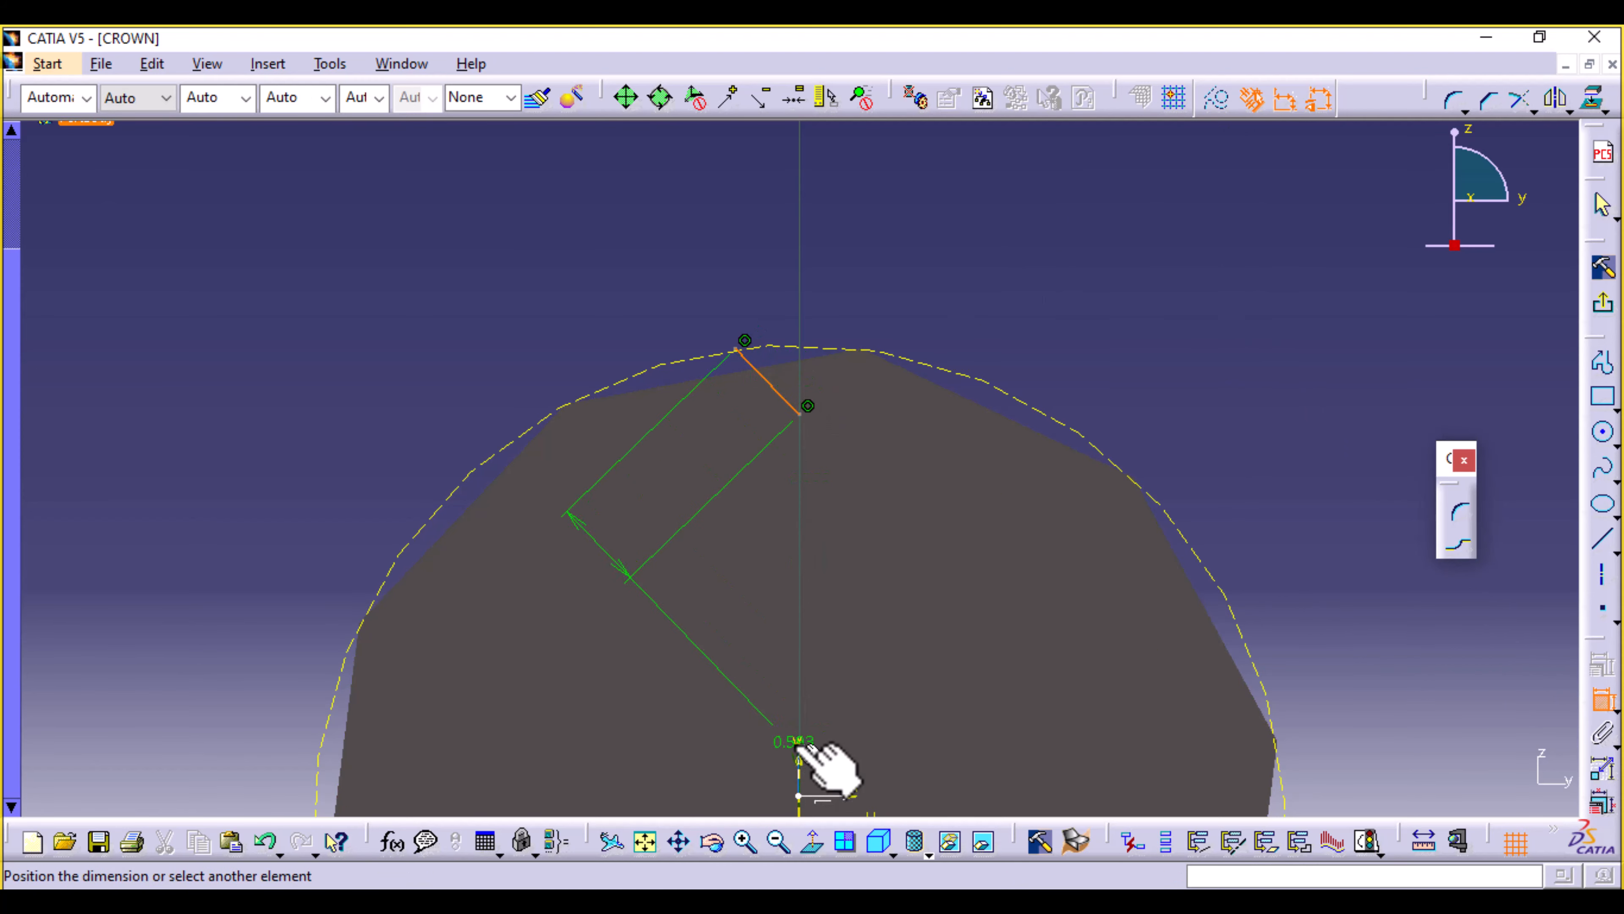
click(761, 223)
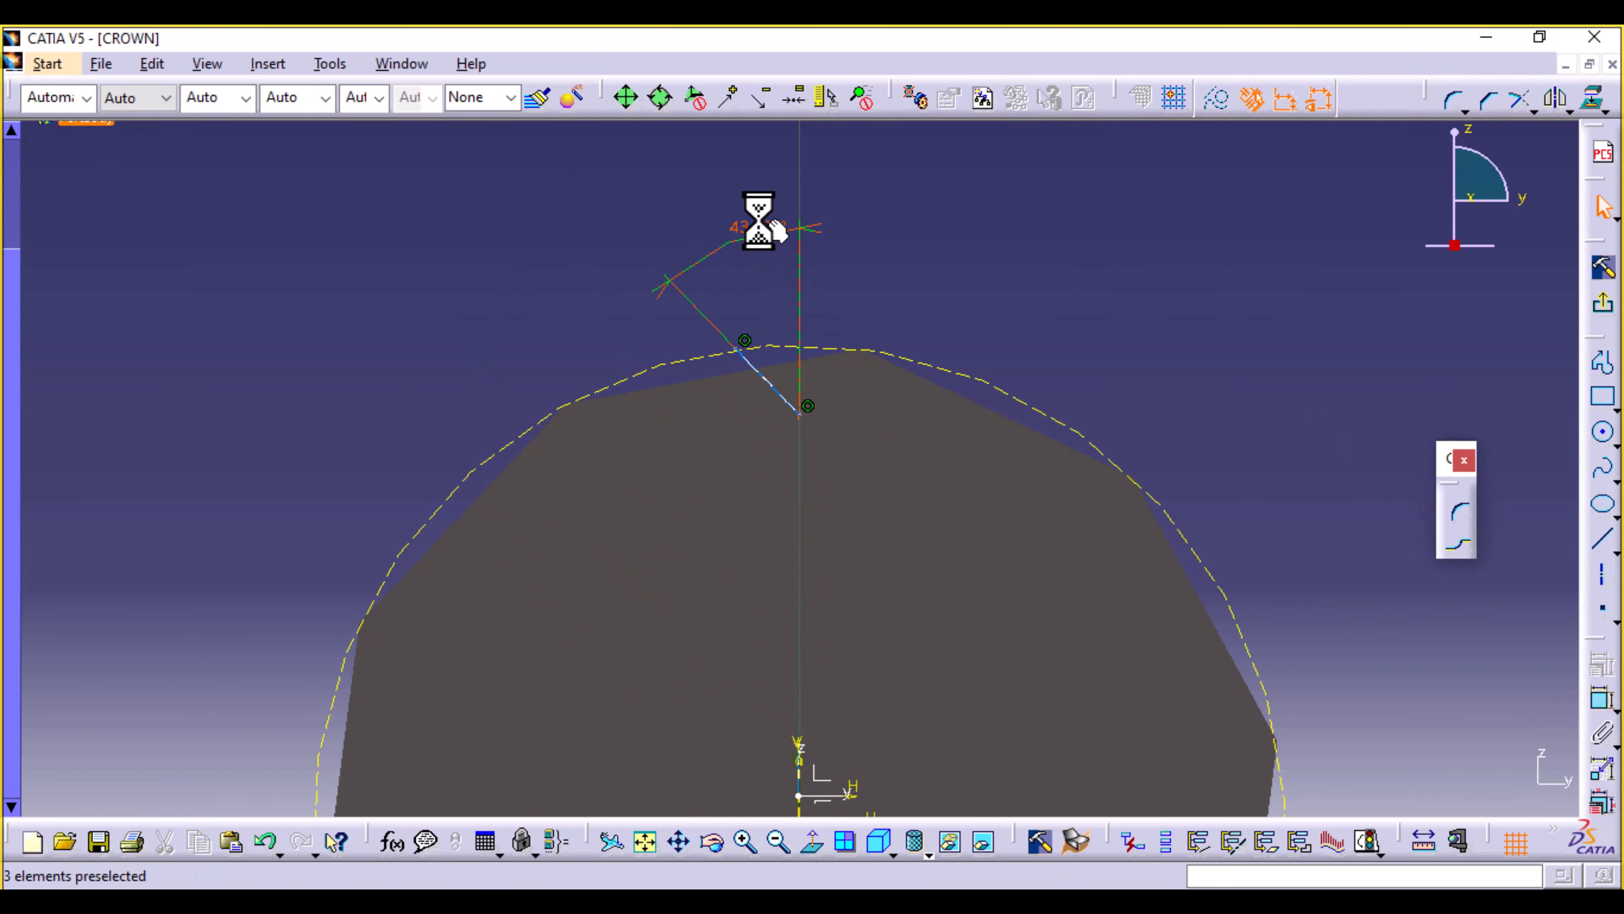
double_click(761, 225)
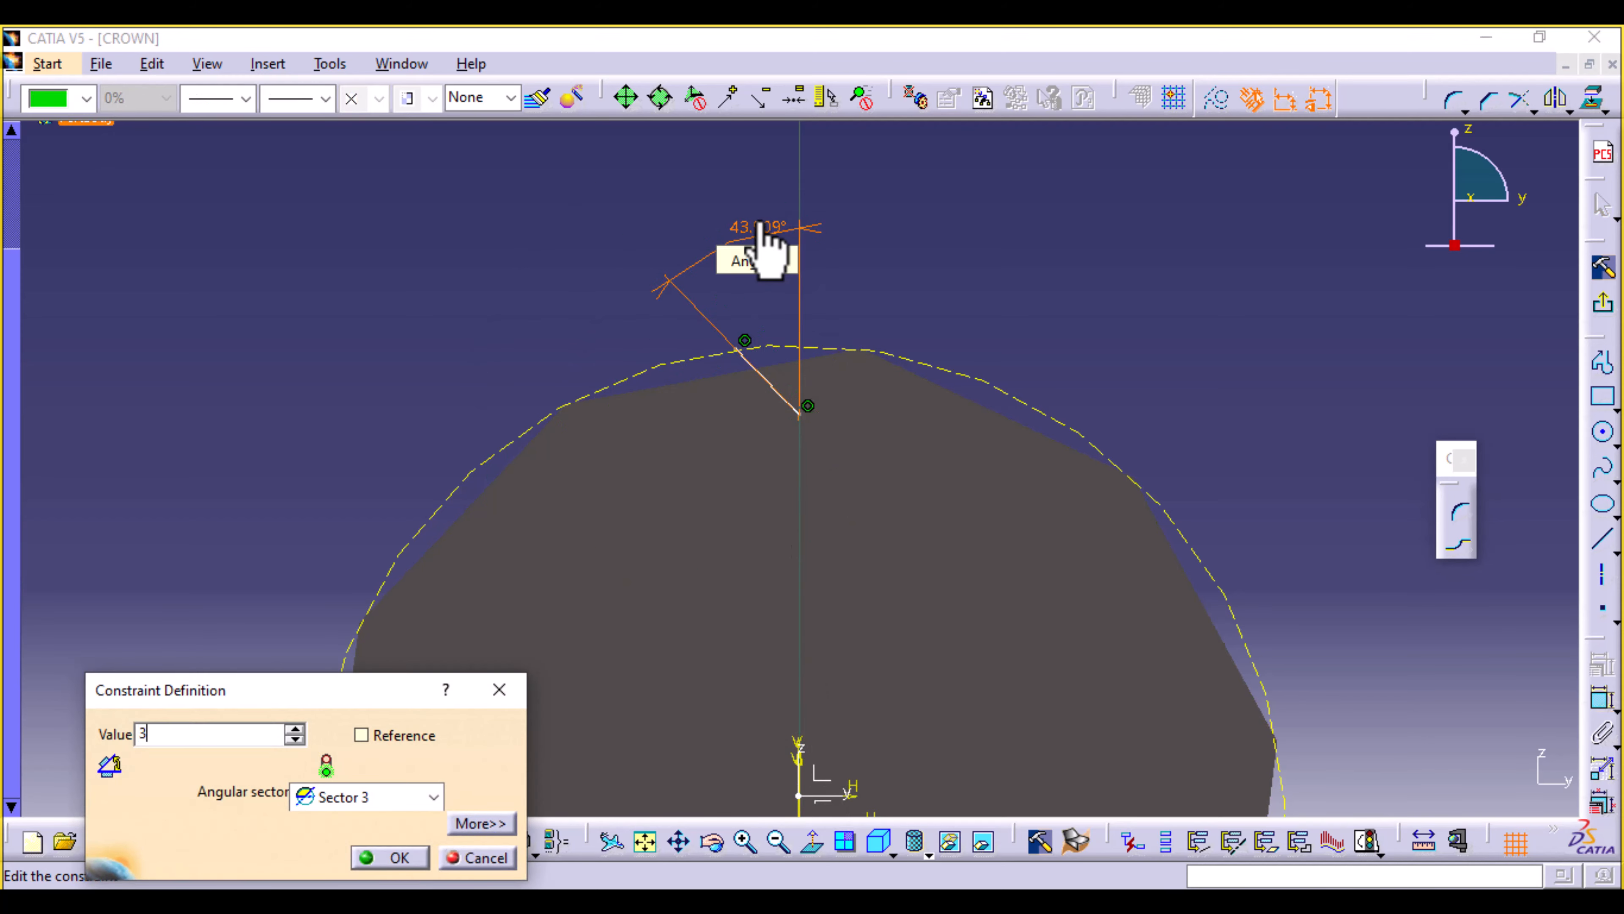
key(Return)
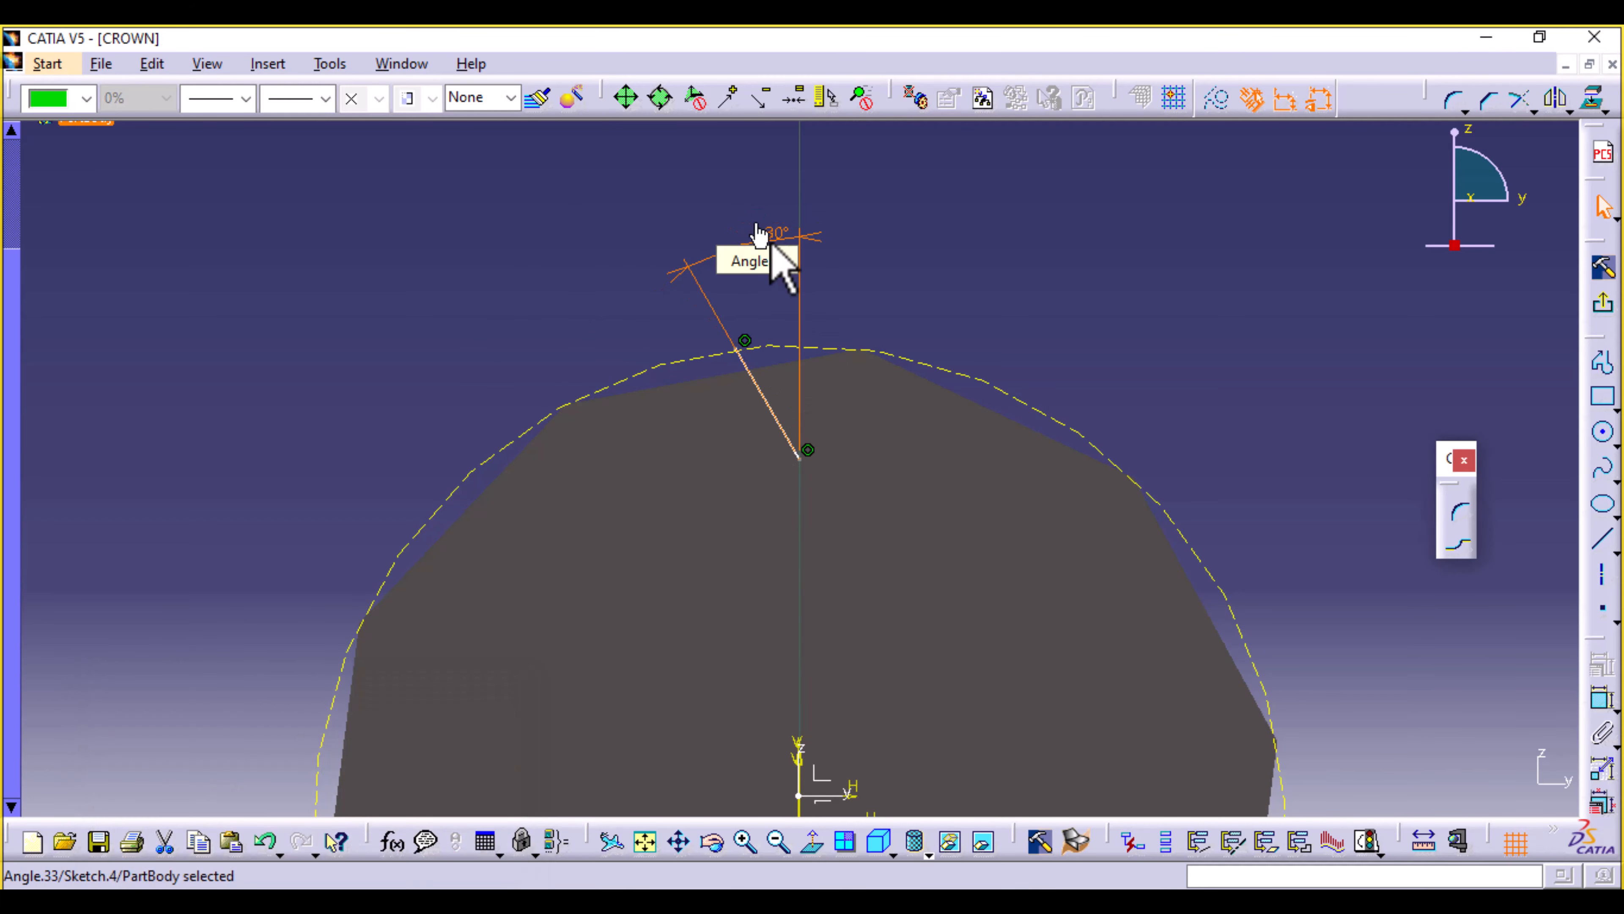
click(1171, 308)
Dimension the slanted line's lower endpoint from the projected circle and set the distance to 0.3 mm.
click(1603, 699)
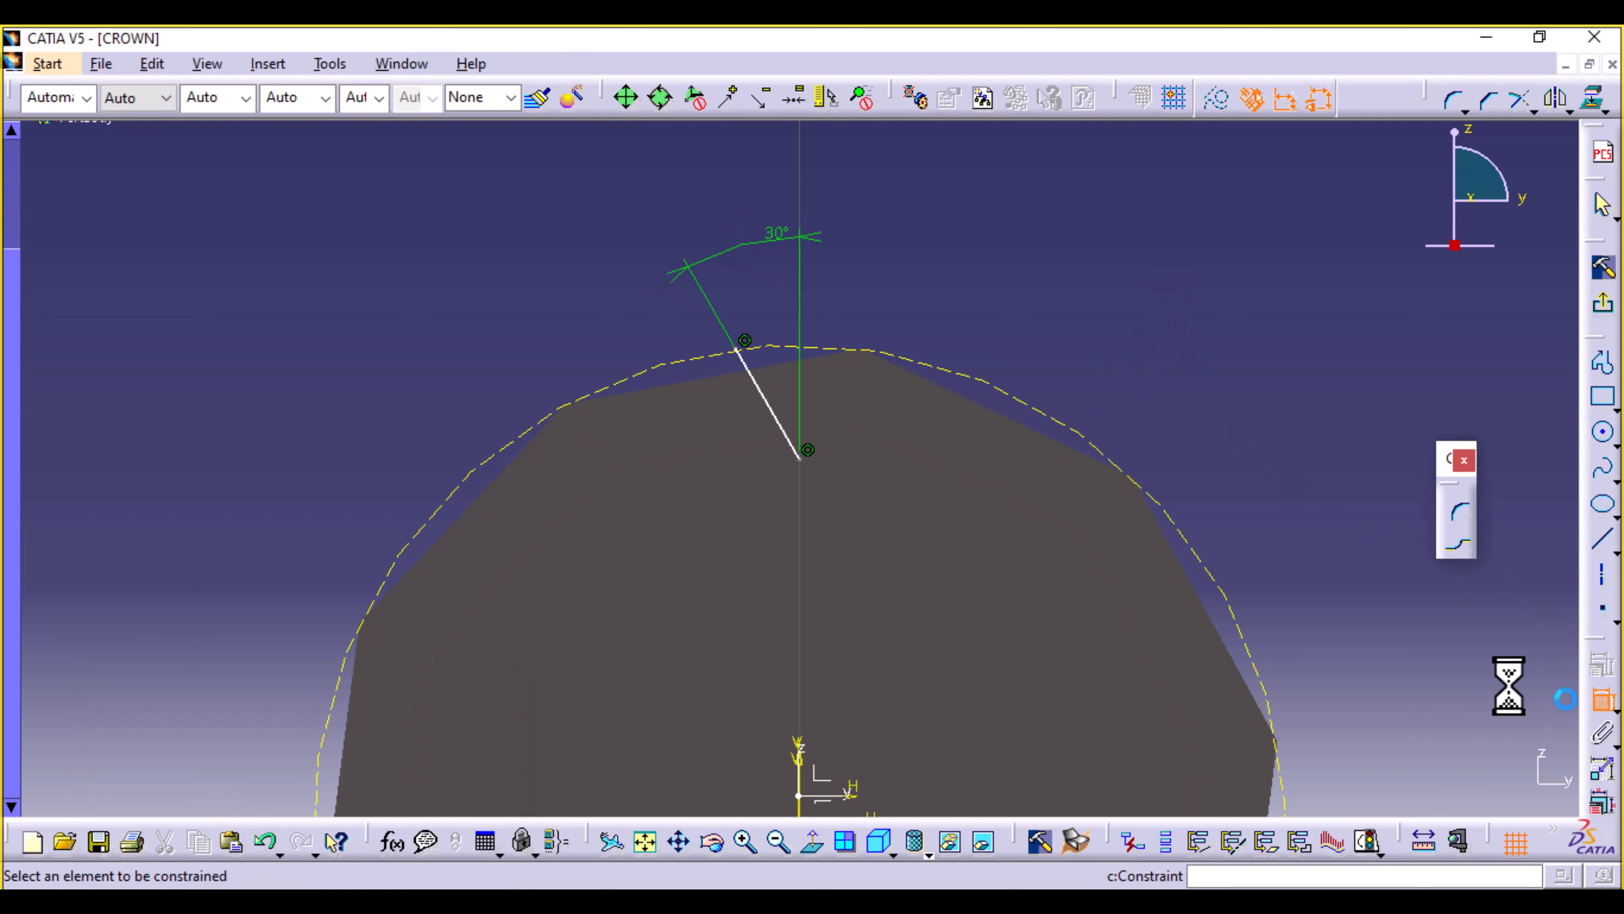
click(802, 459)
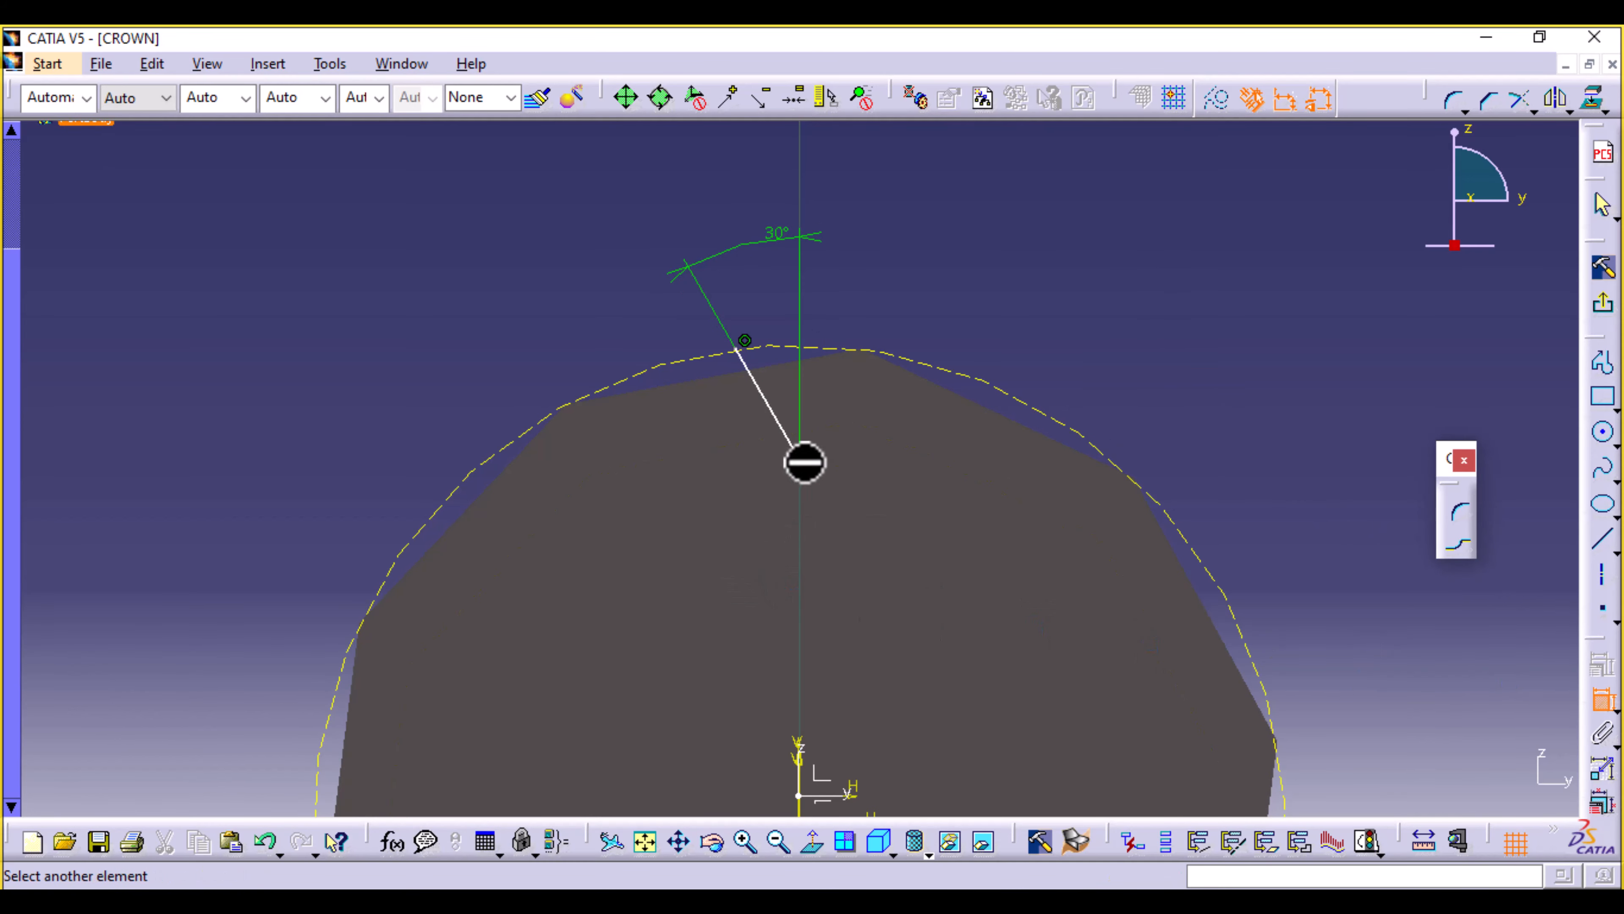
click(841, 349)
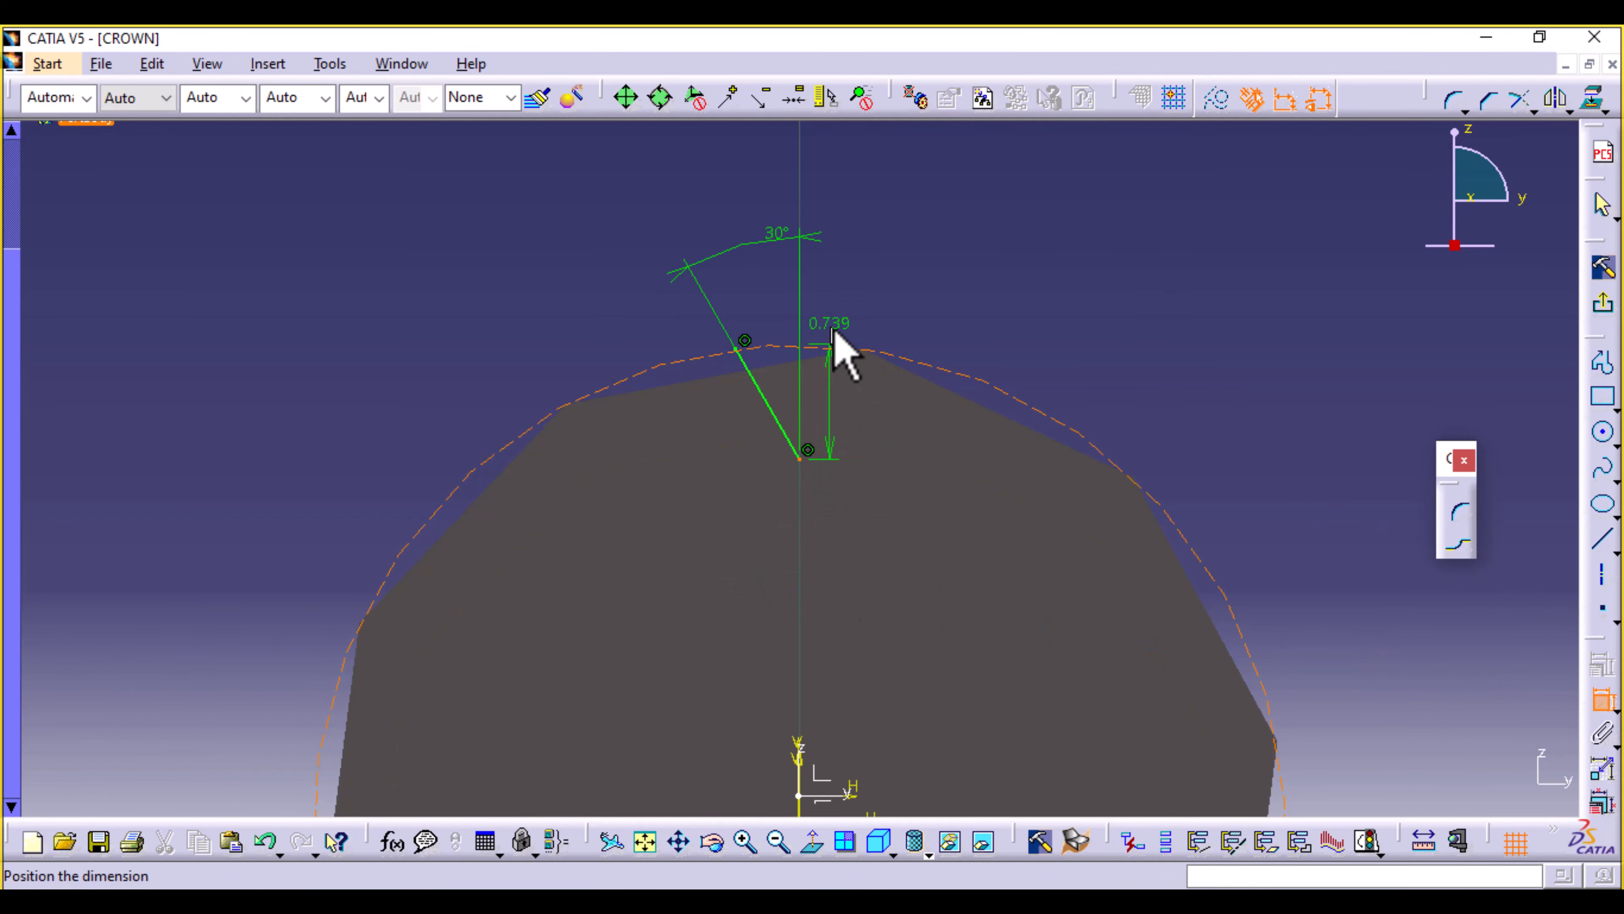
click(871, 410)
double_click(871, 411)
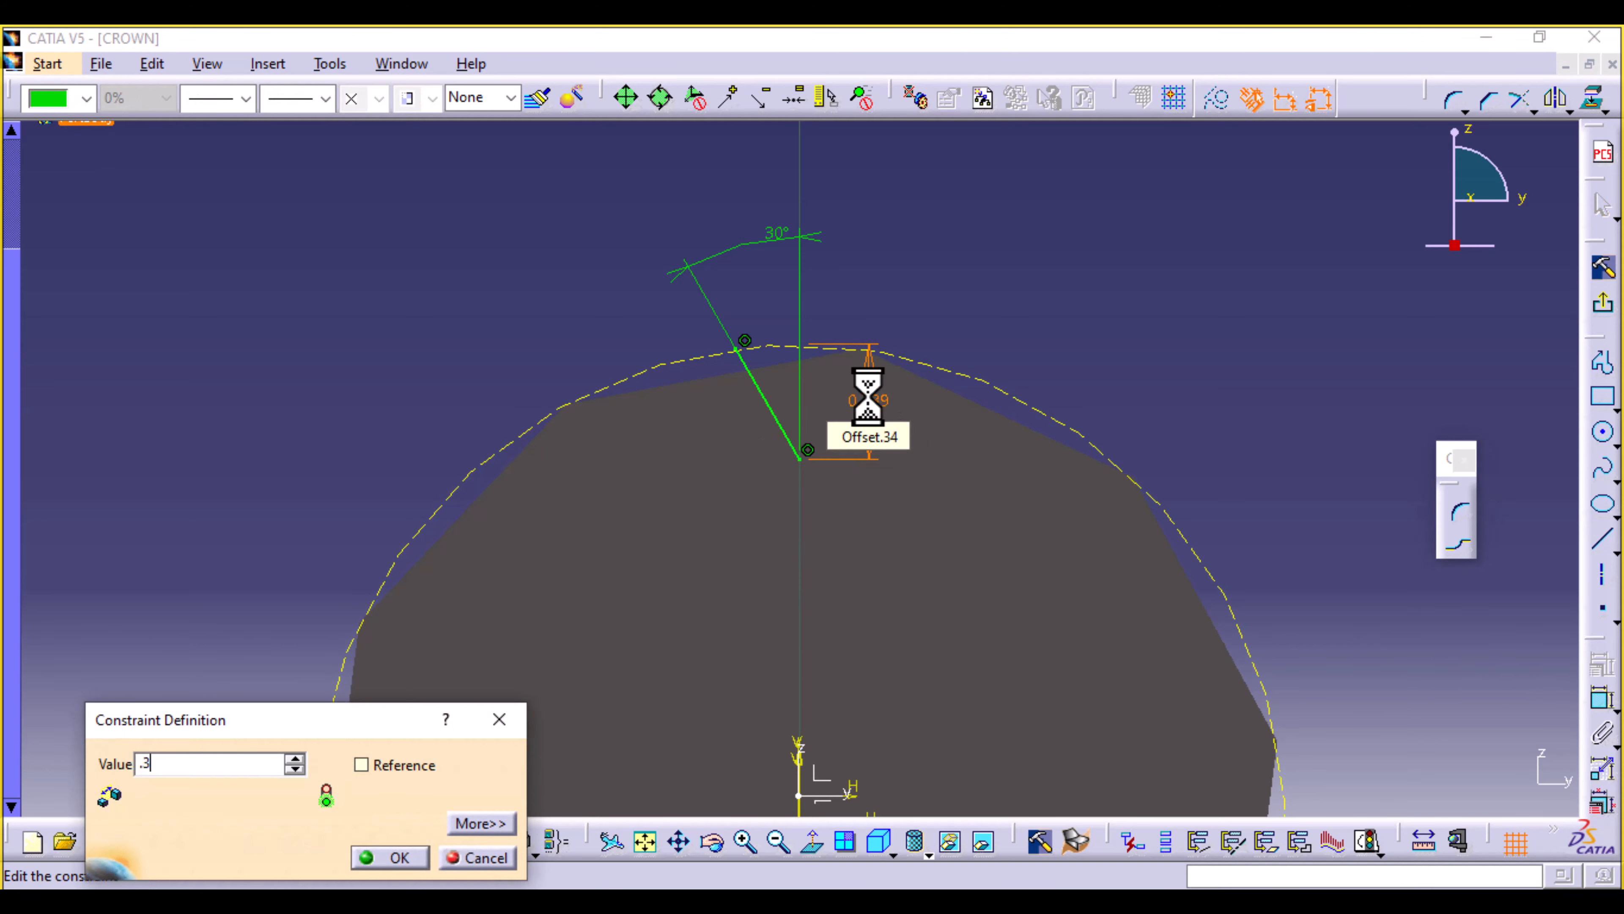
text(.3)
key(Return)
click(1233, 337)
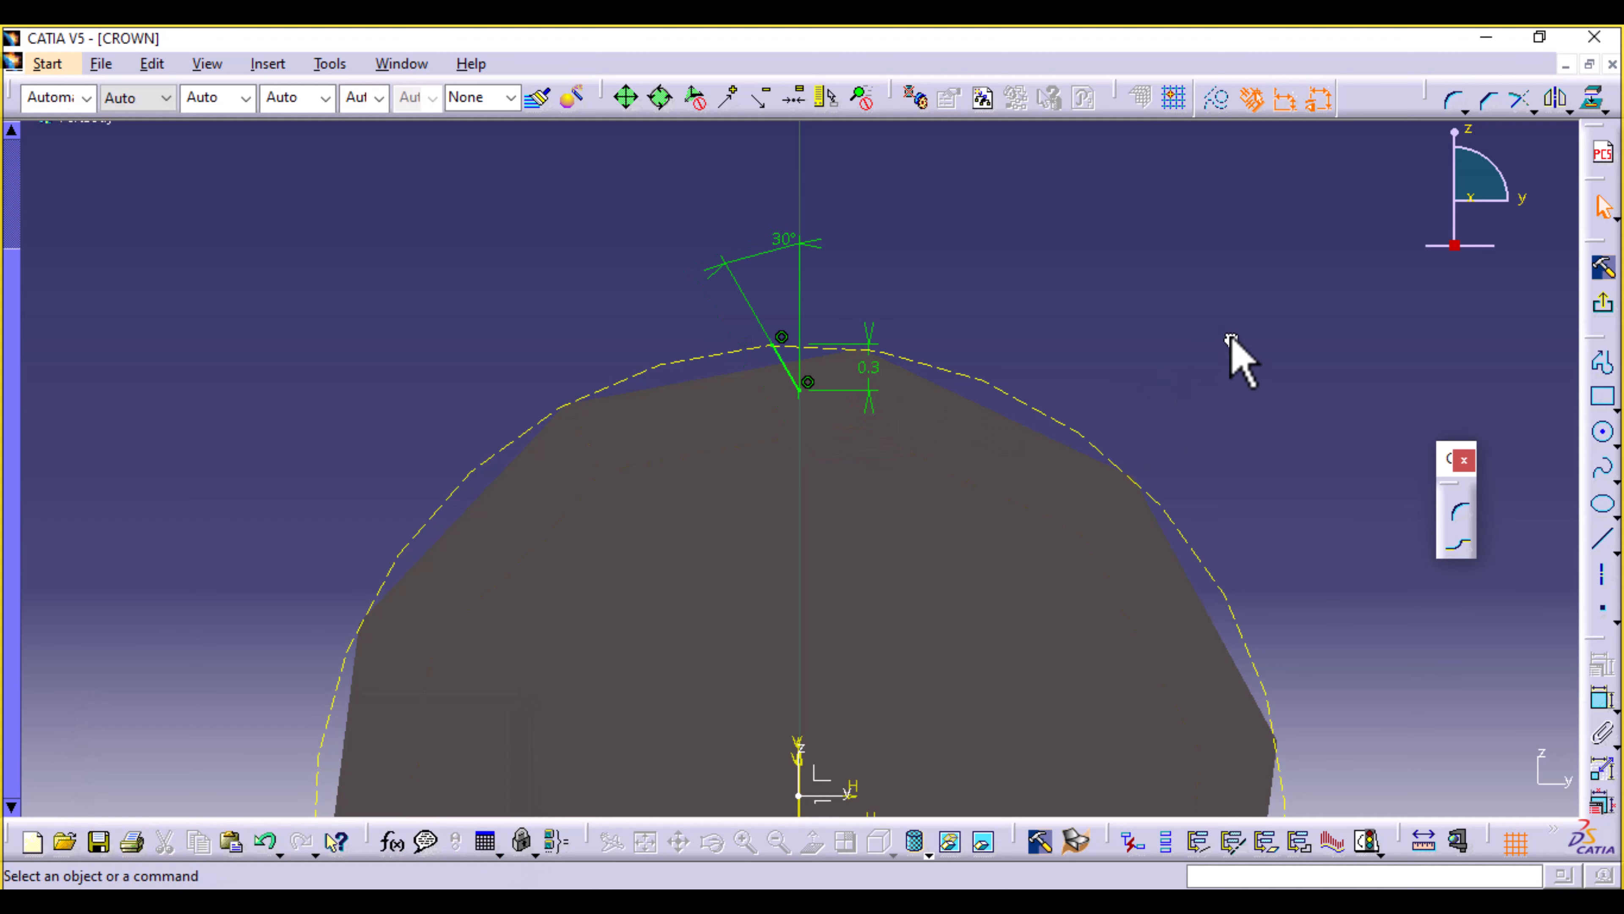
Mirror the slanted line about the vertical axis to complete the V-shaped notch profile, and exit the sketch.
click(791, 374)
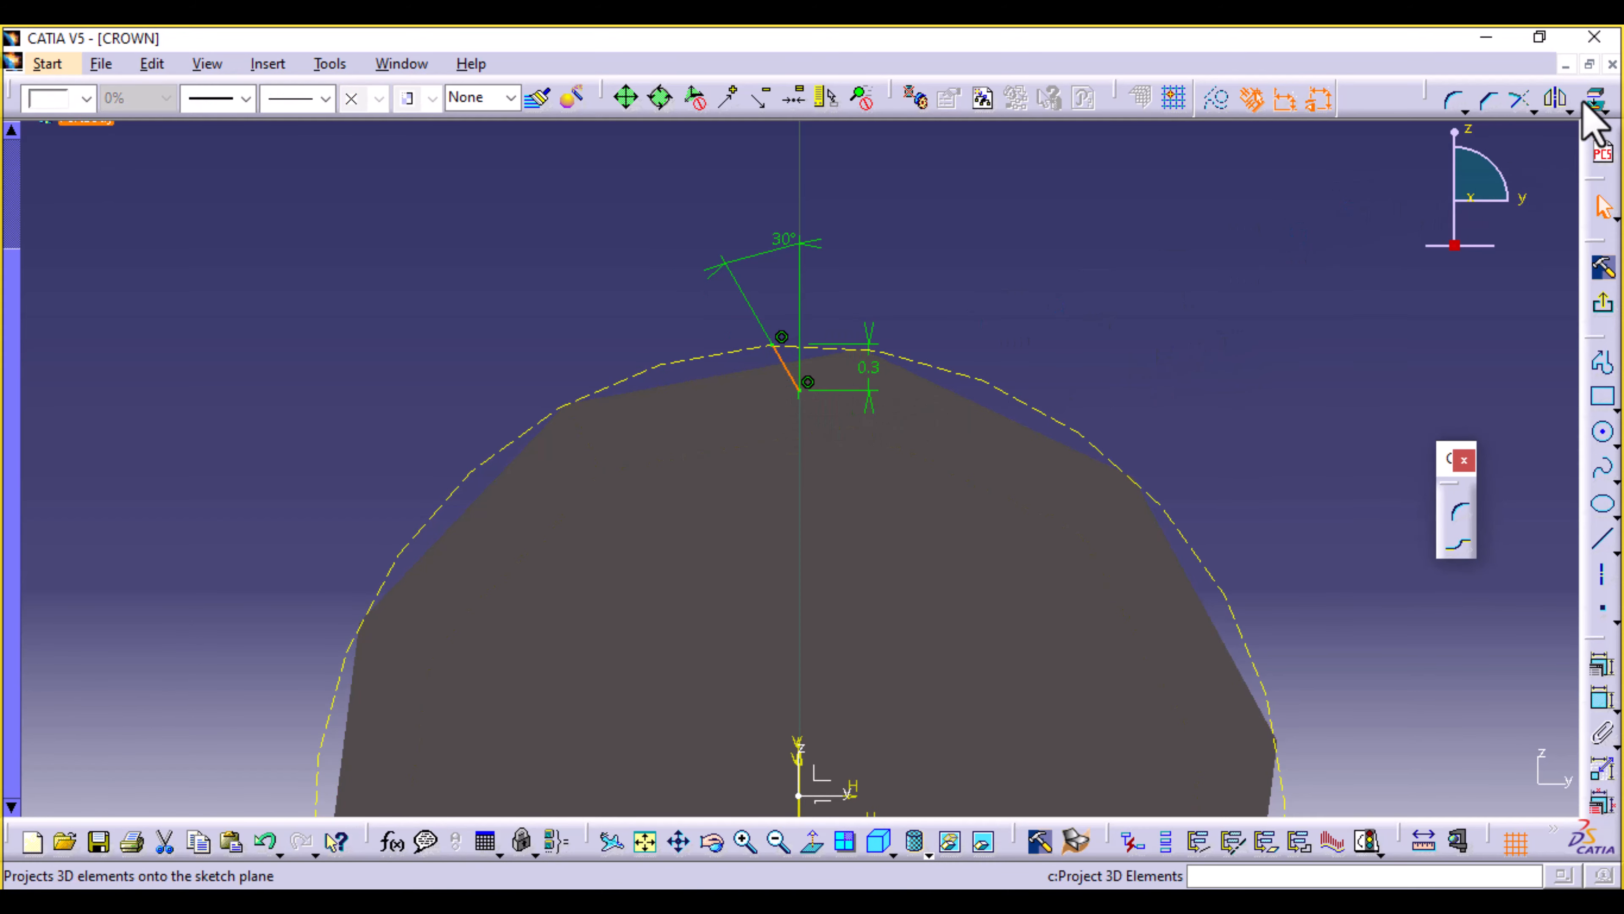
click(1561, 107)
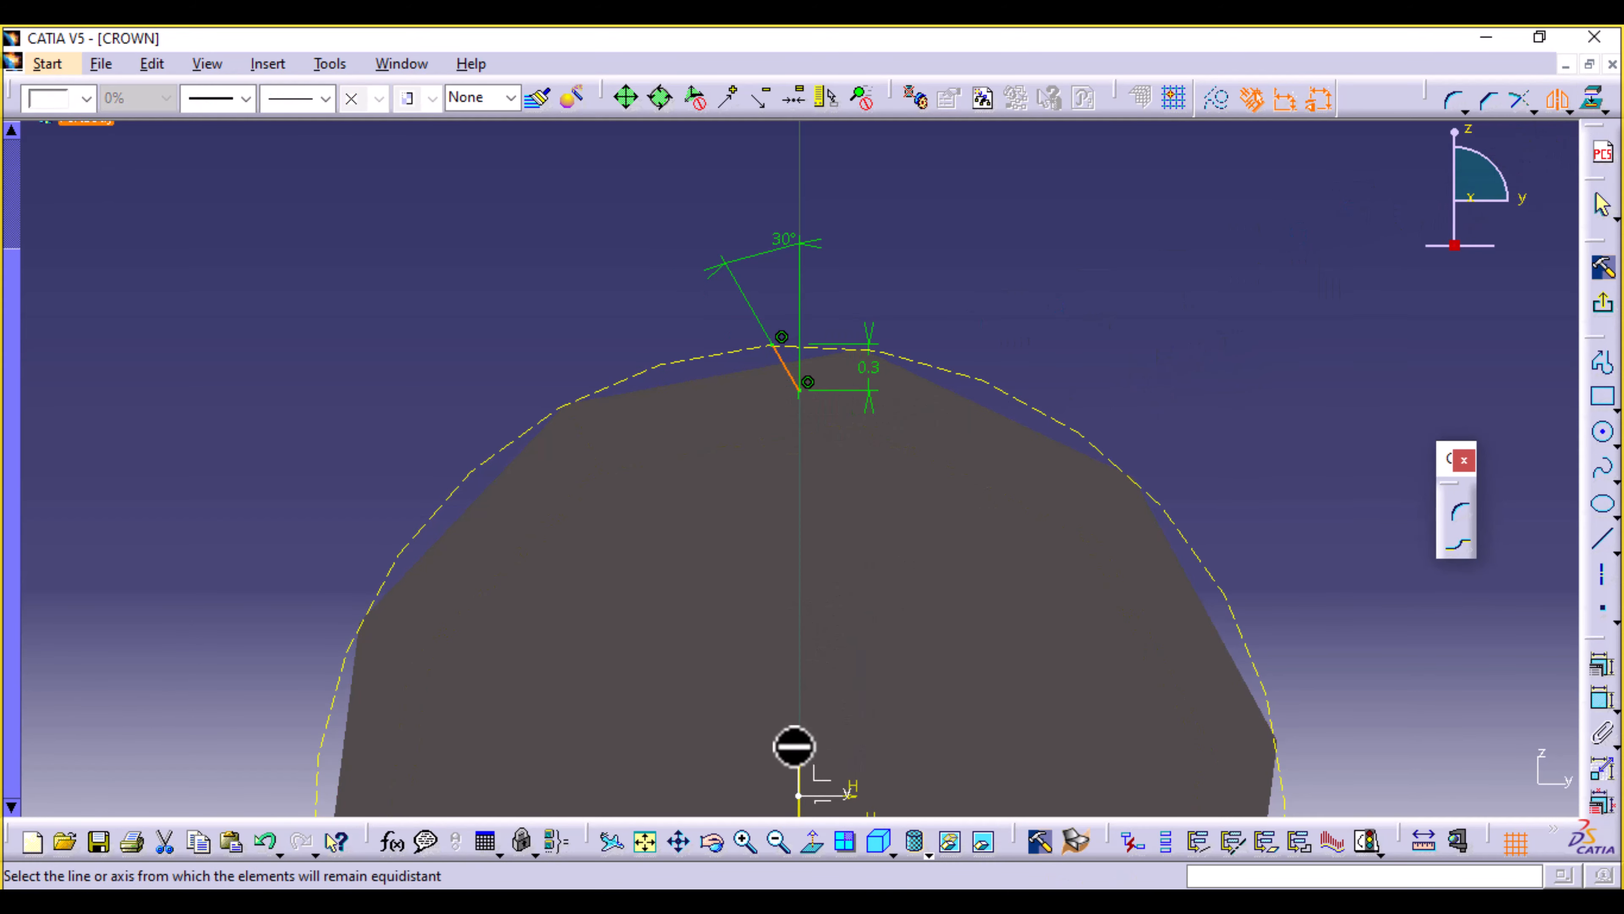
click(798, 750)
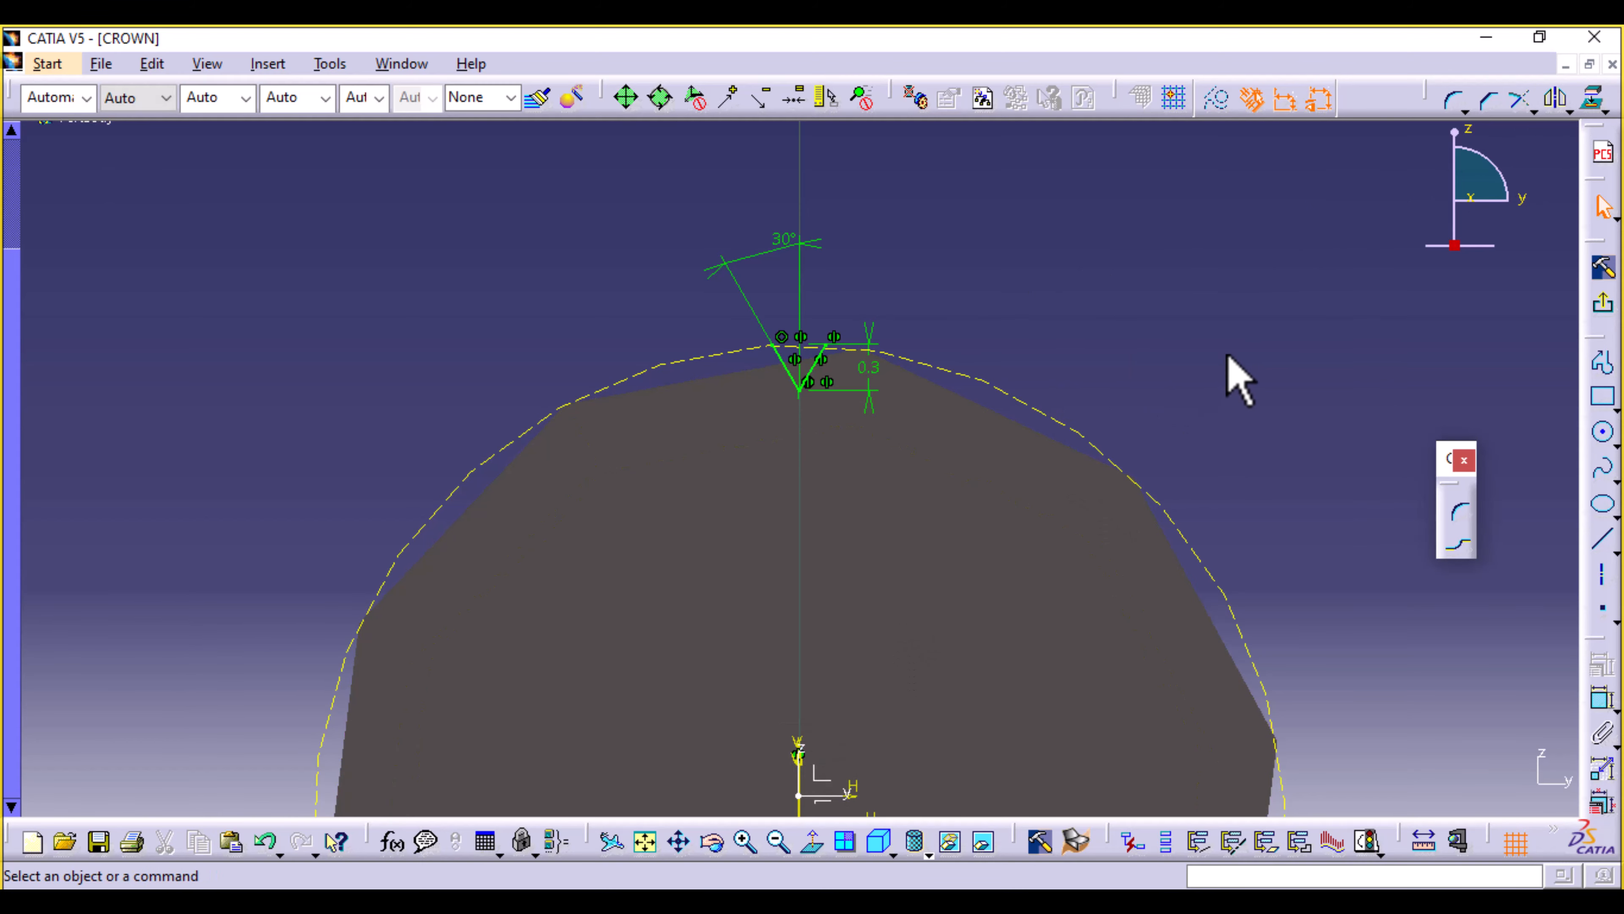
click(1603, 272)
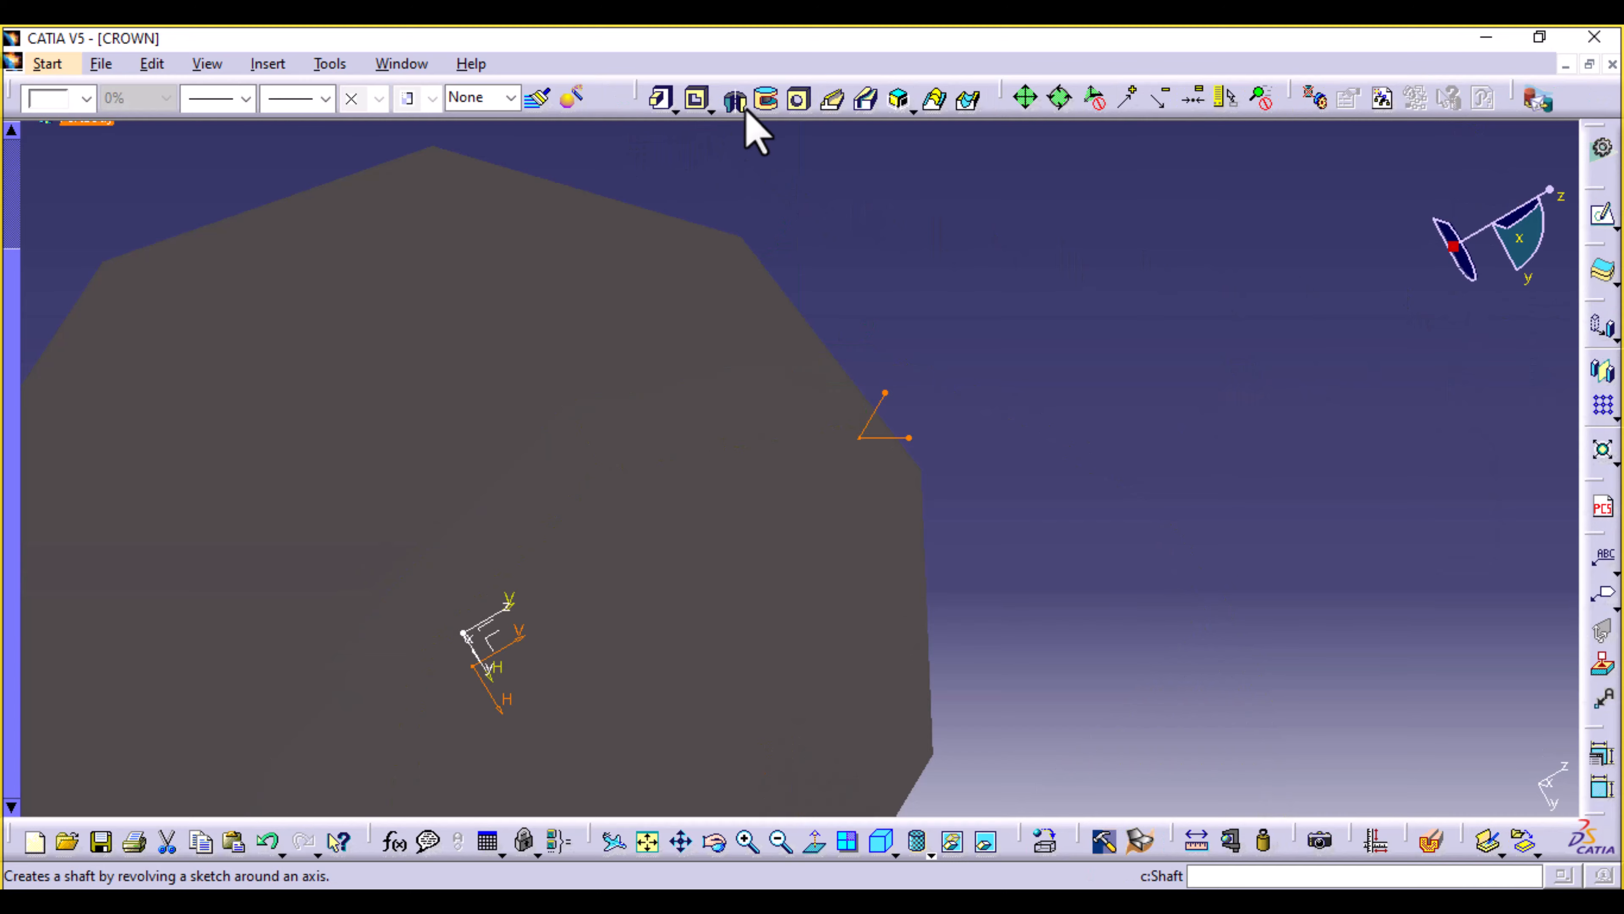
Cut the V-shaped profile through the crown's head as a pocket with the limit type Up to last.
click(699, 102)
middle_drag(971, 244, 972, 371)
click(407, 286)
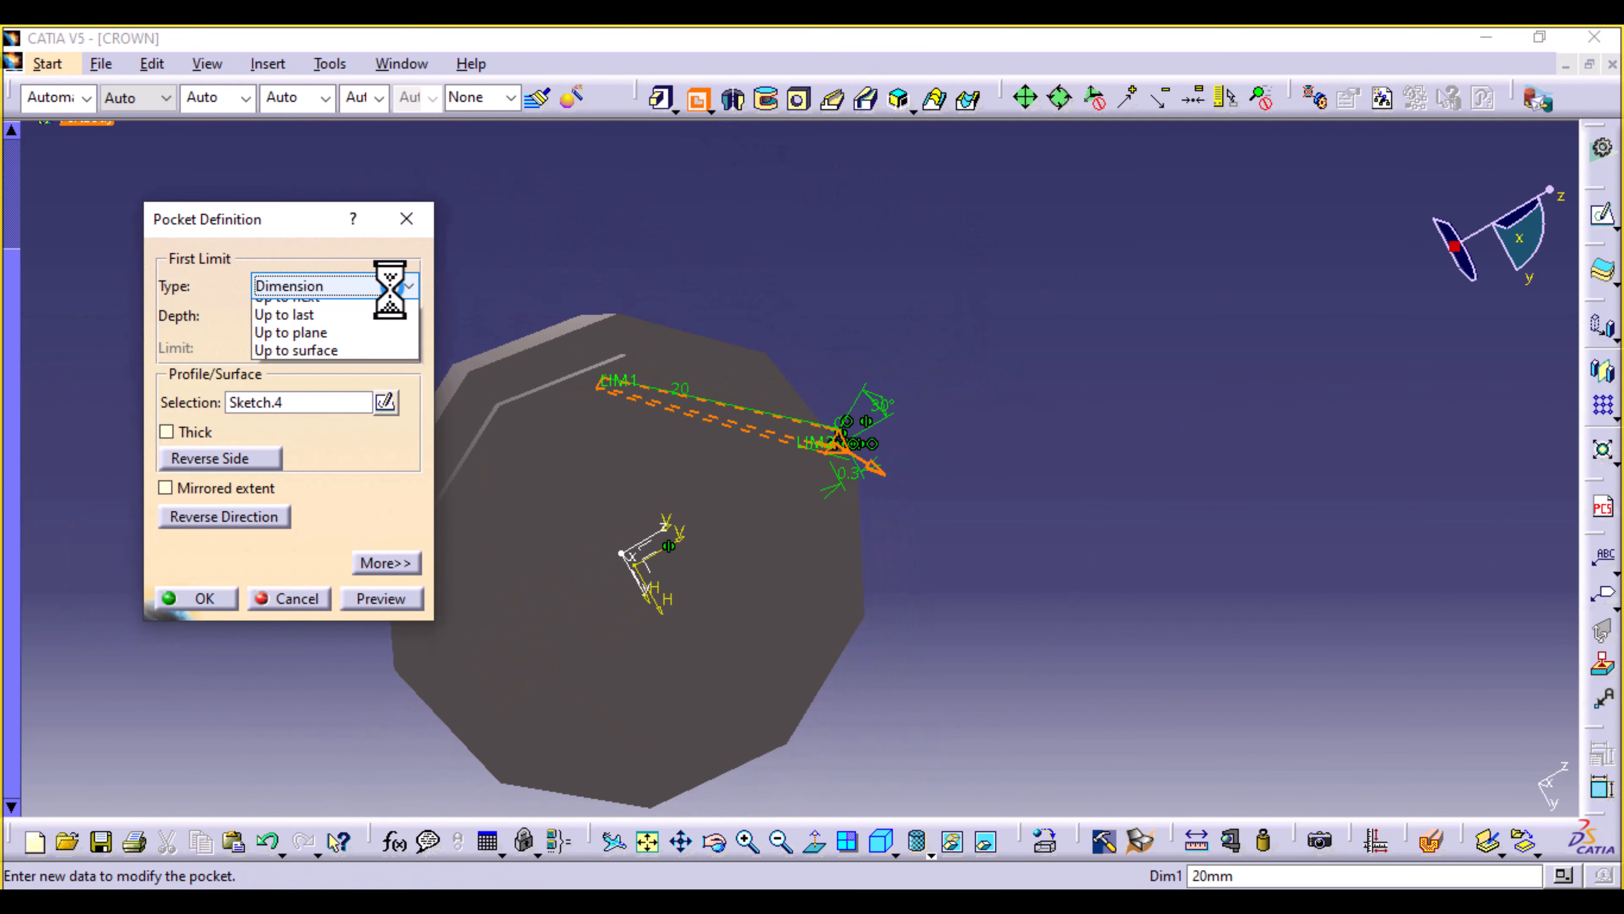
click(348, 347)
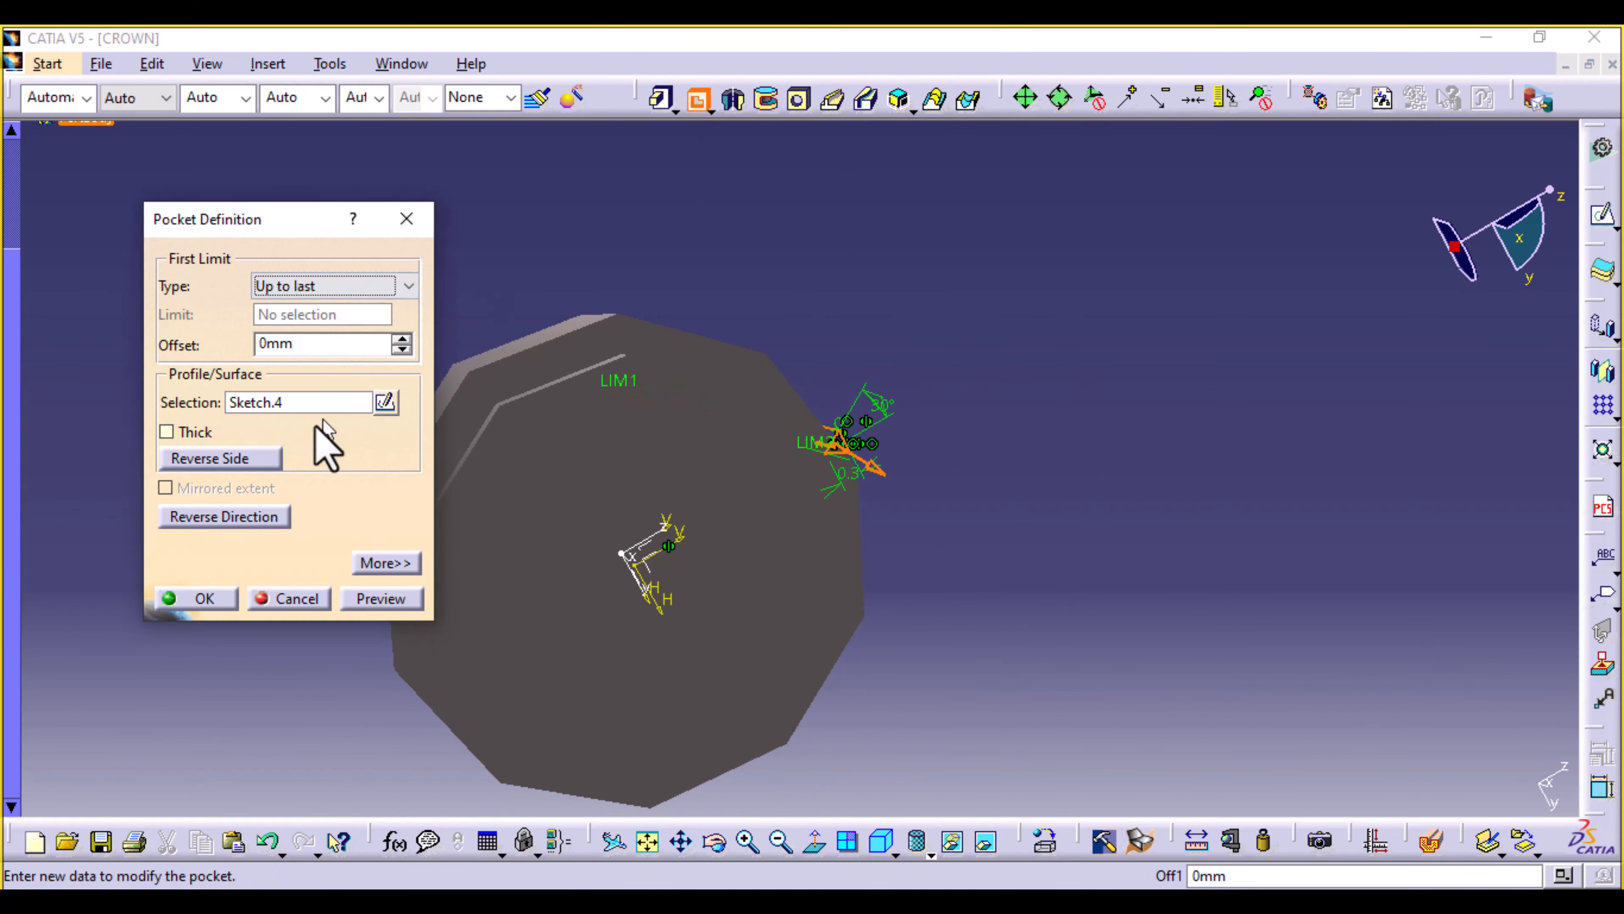
click(379, 598)
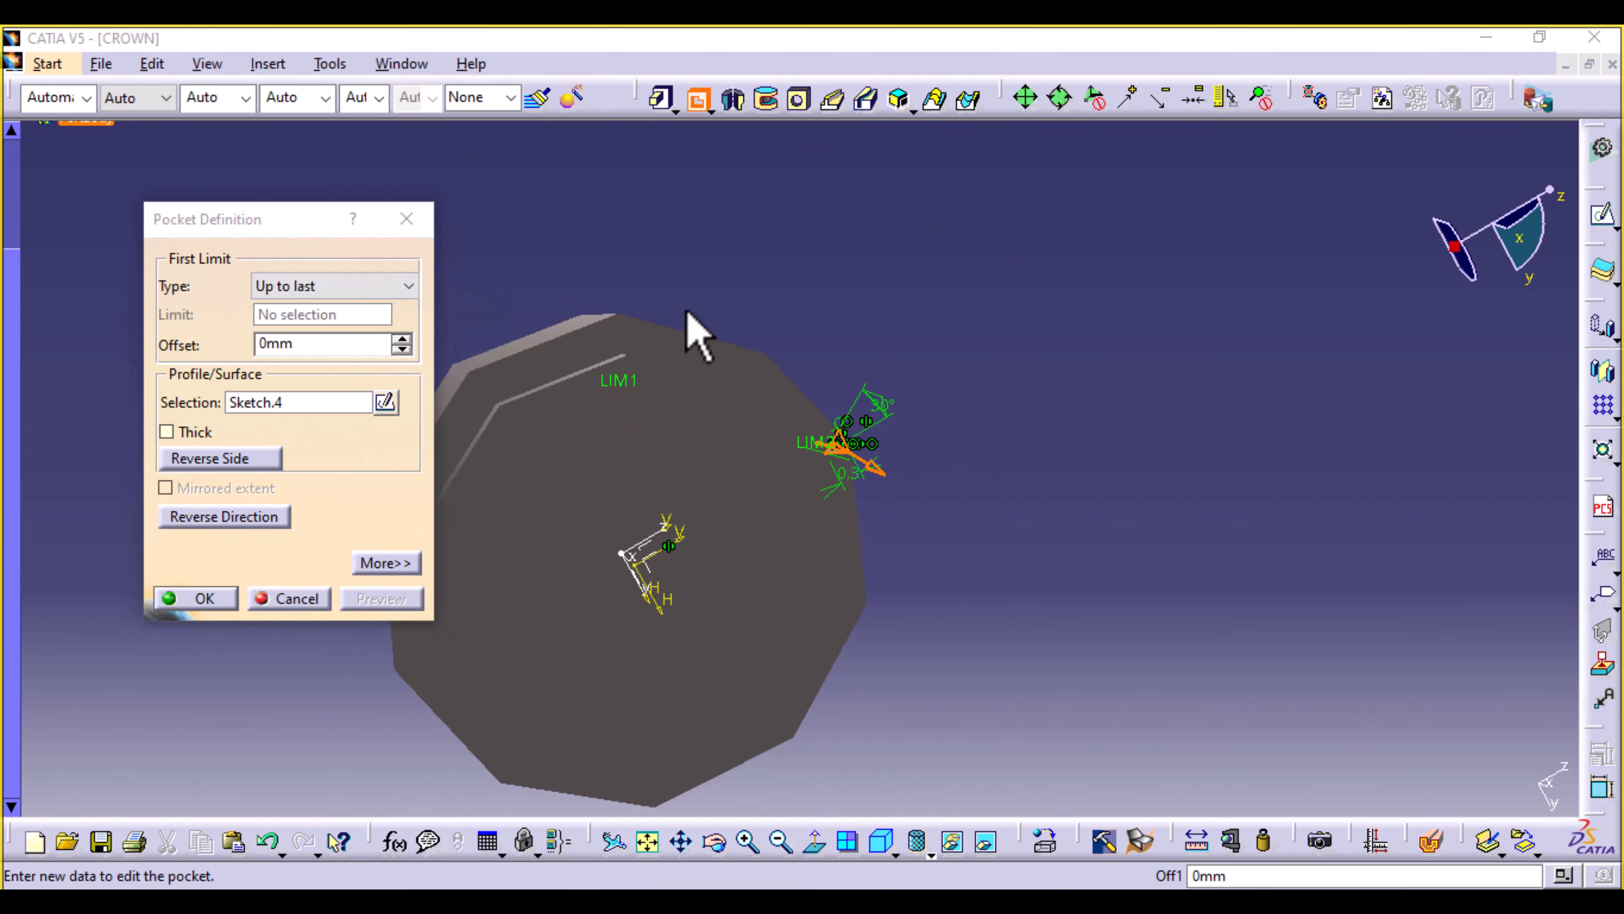
middle_drag(689, 326, 466, 592)
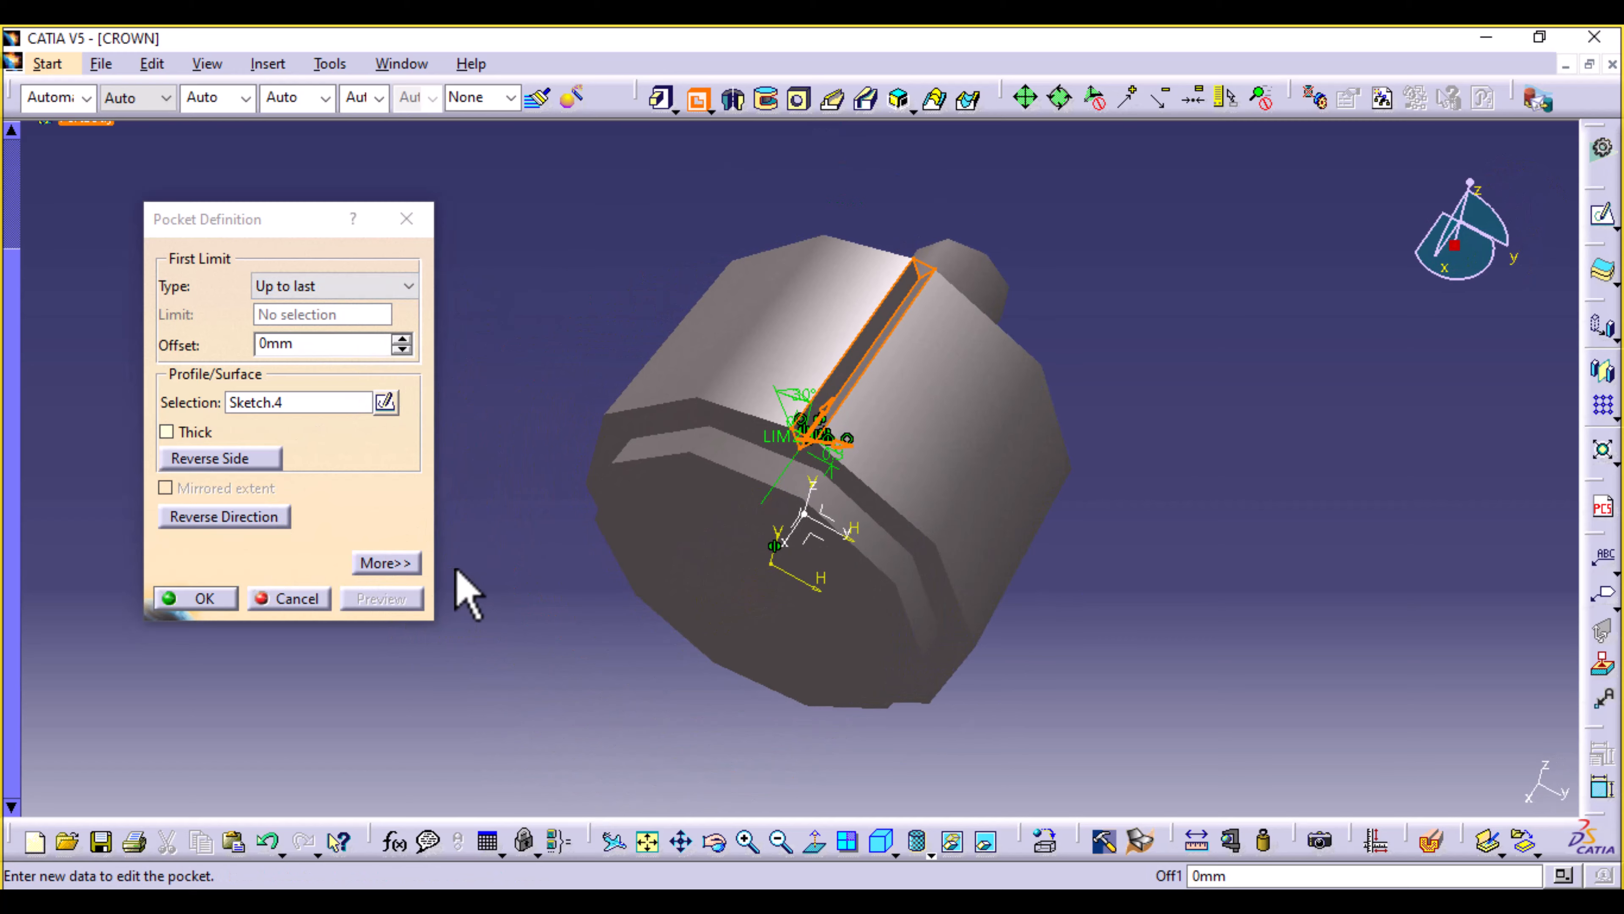
click(202, 601)
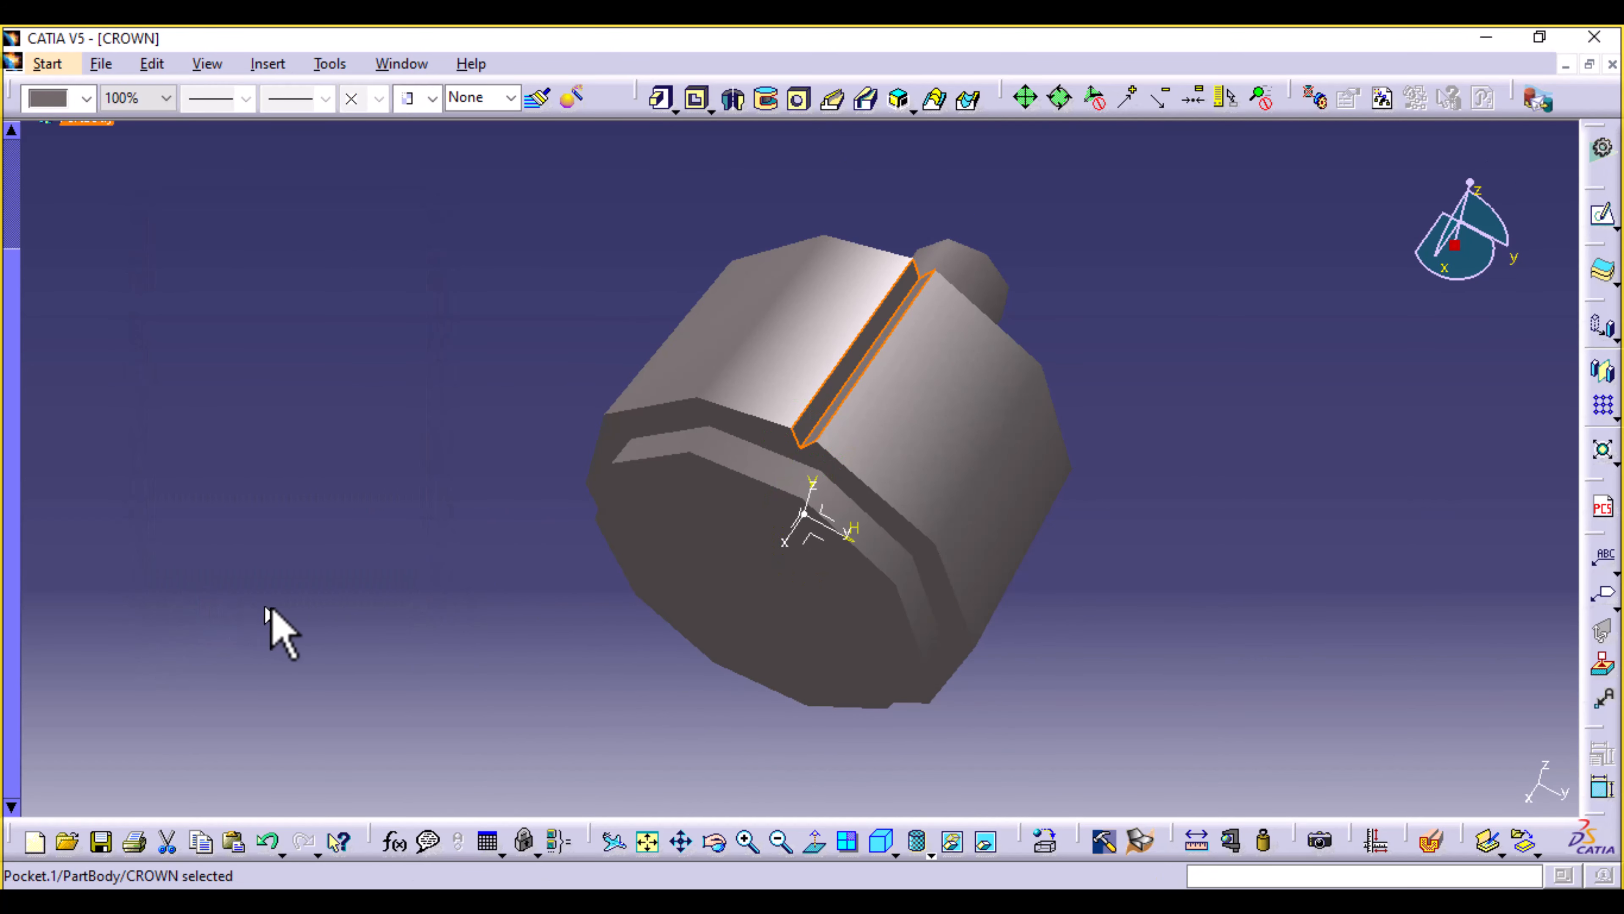
Set up a circular pattern of the V-notch pocket as a complete crown with 45 instances around the axis system's X axis.
click(281, 62)
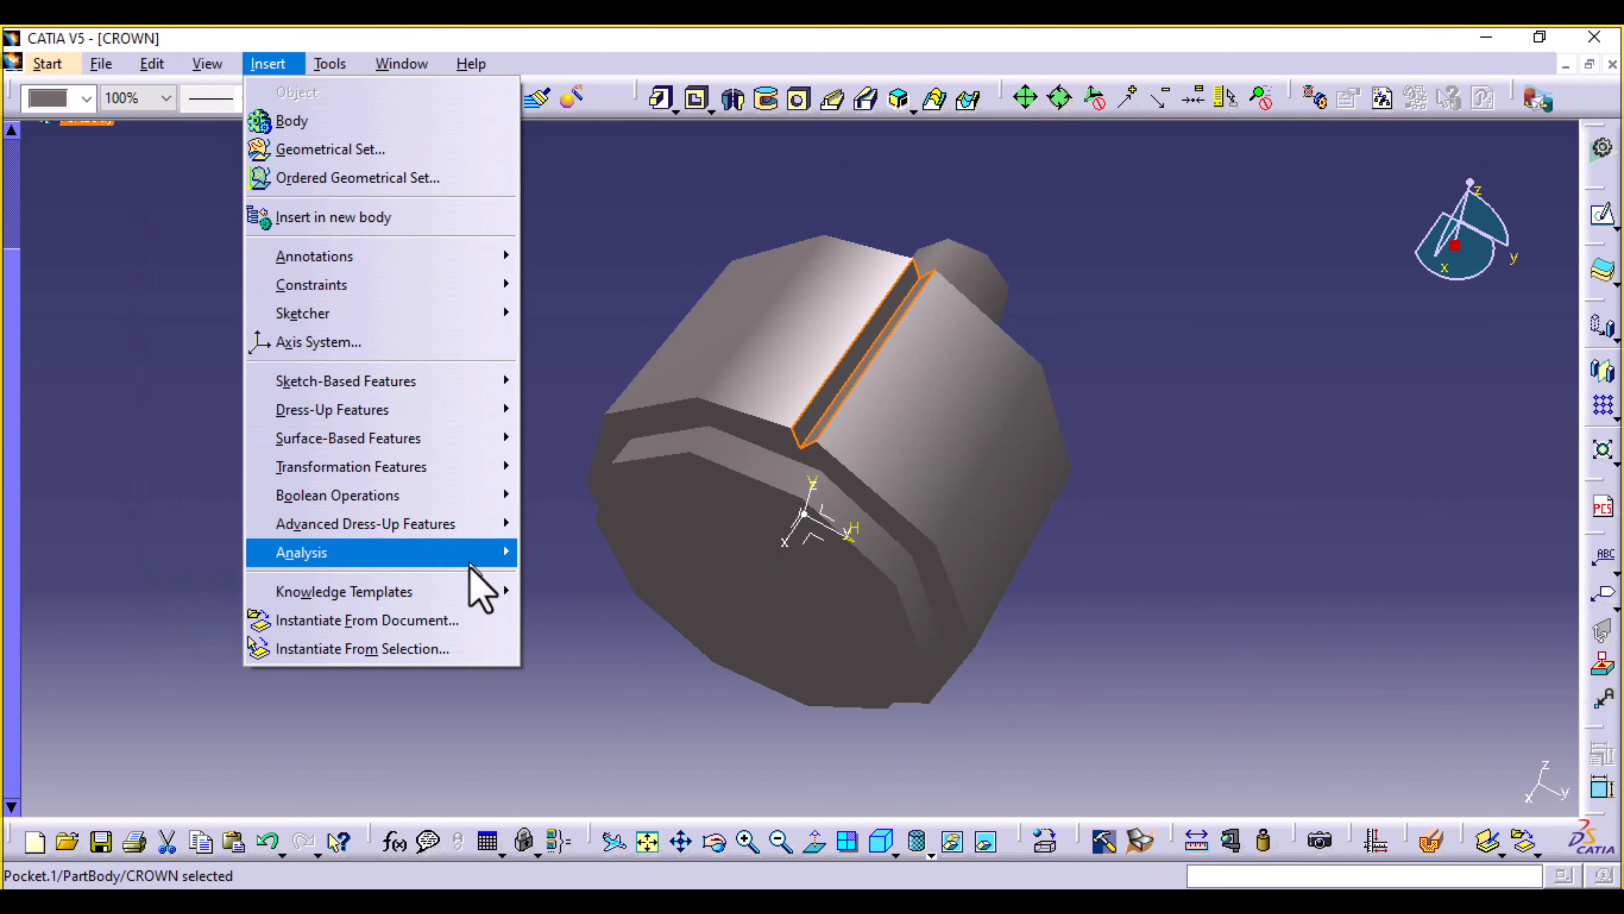
mouse_move(461, 467)
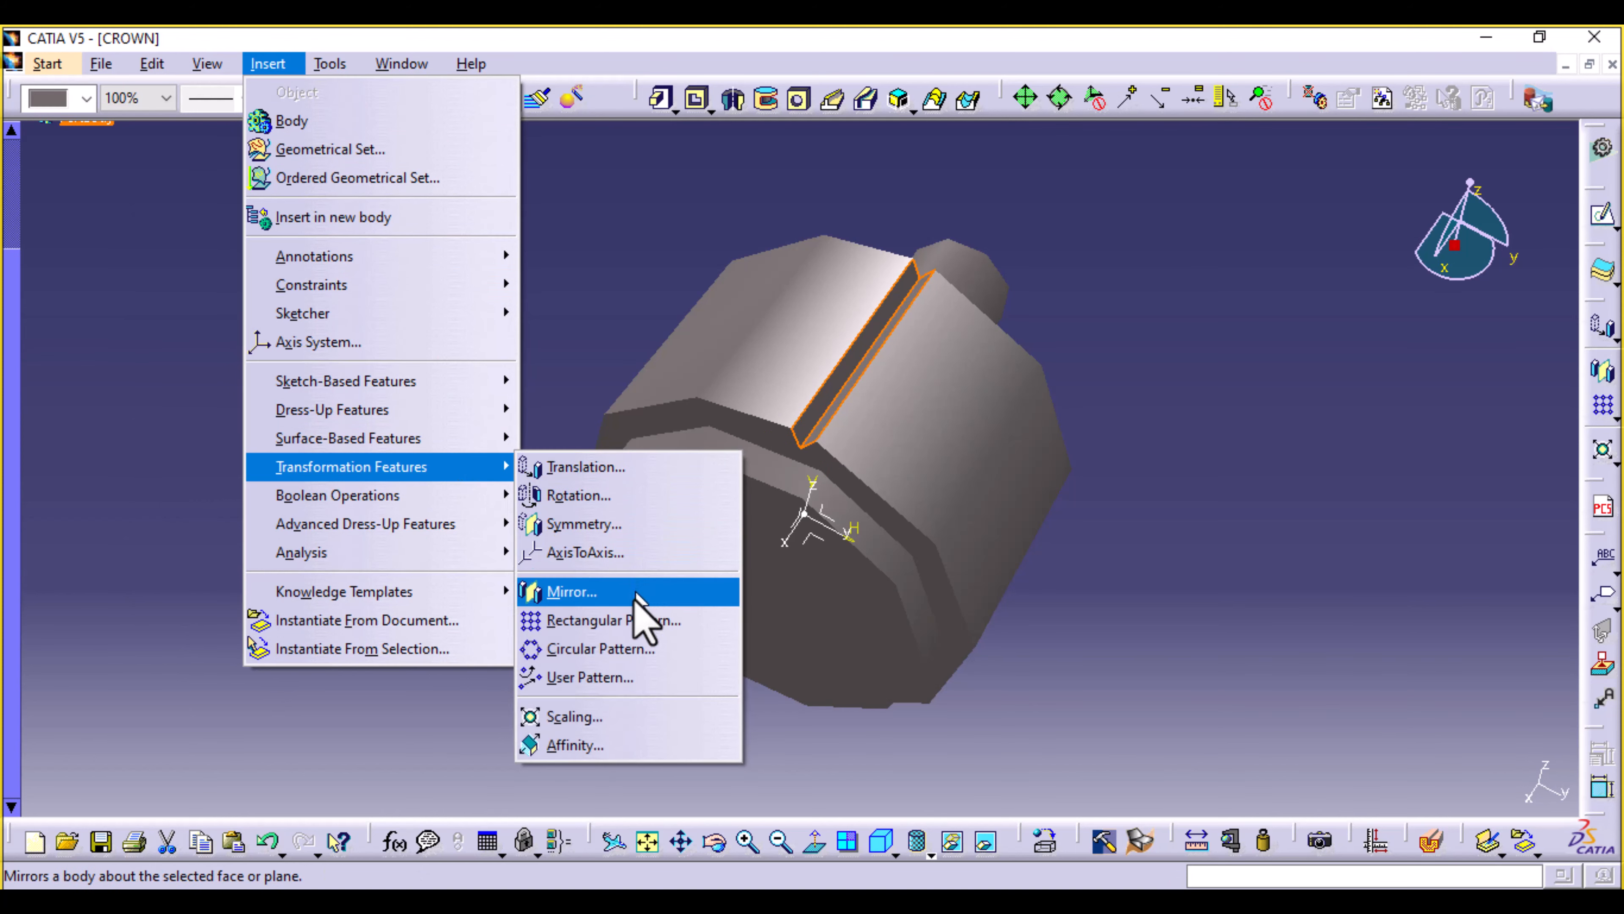
click(633, 648)
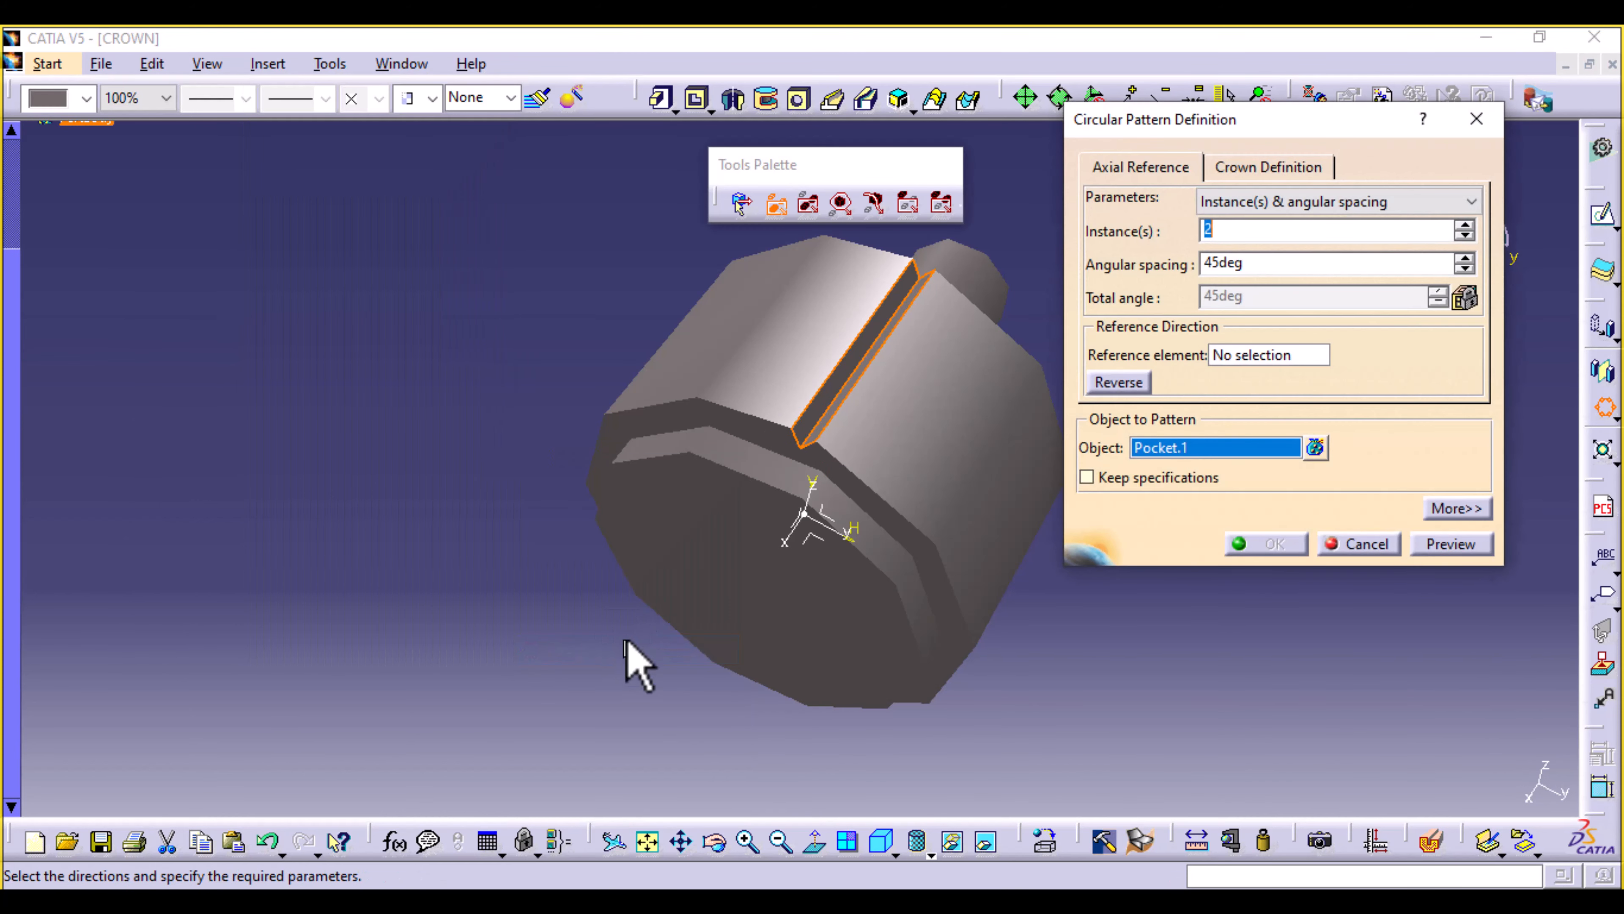
click(1473, 200)
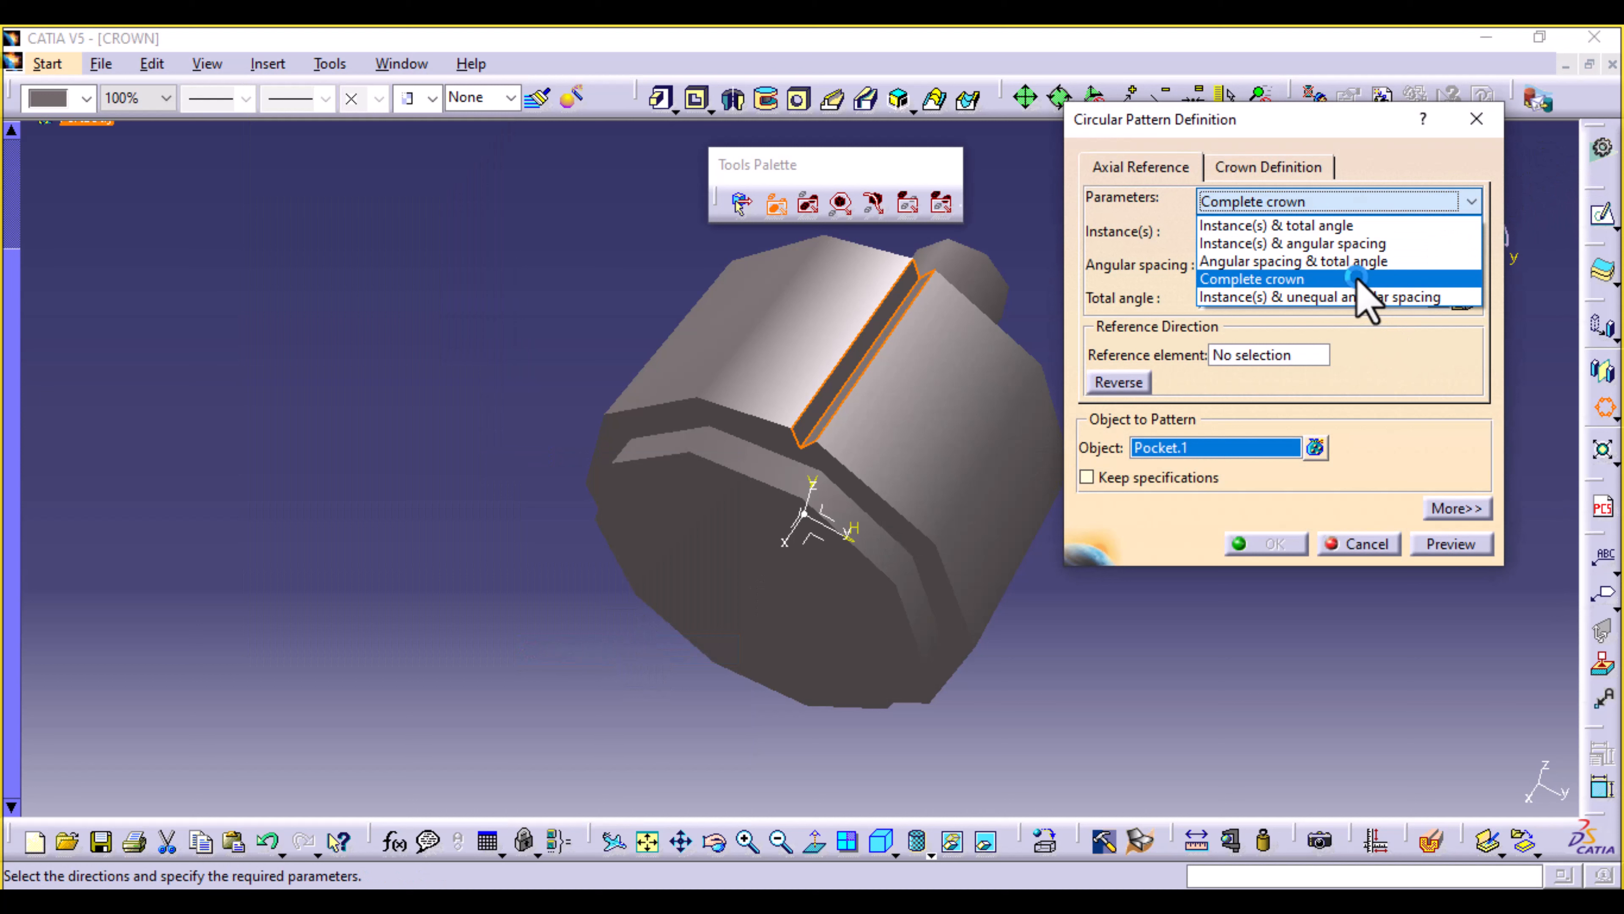
click(1355, 281)
click(1246, 232)
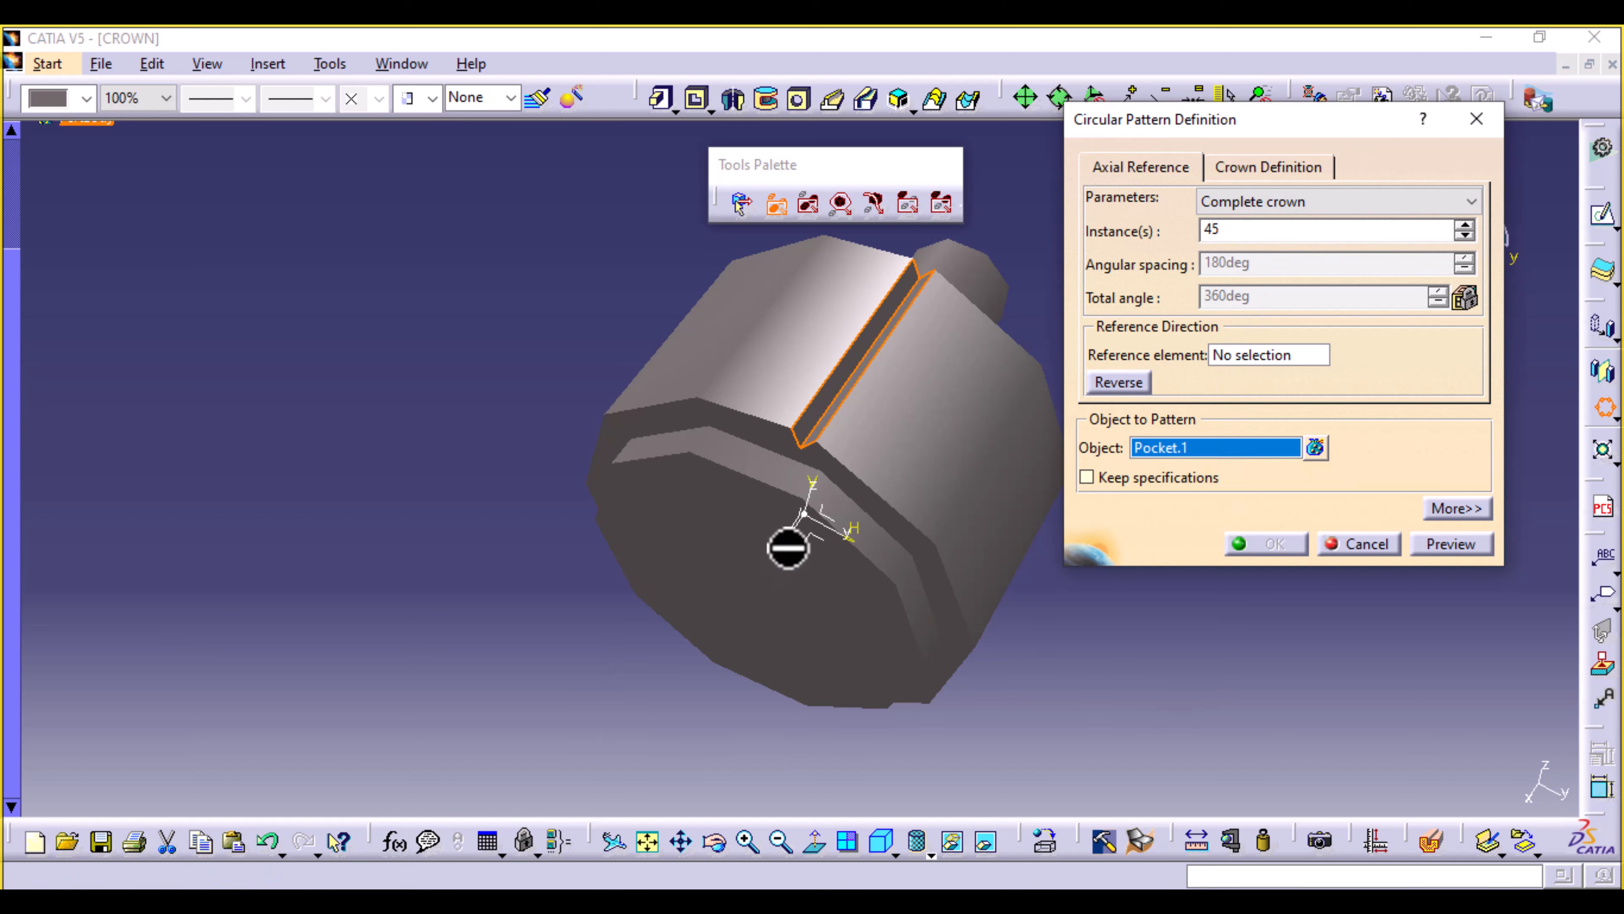
click(1269, 355)
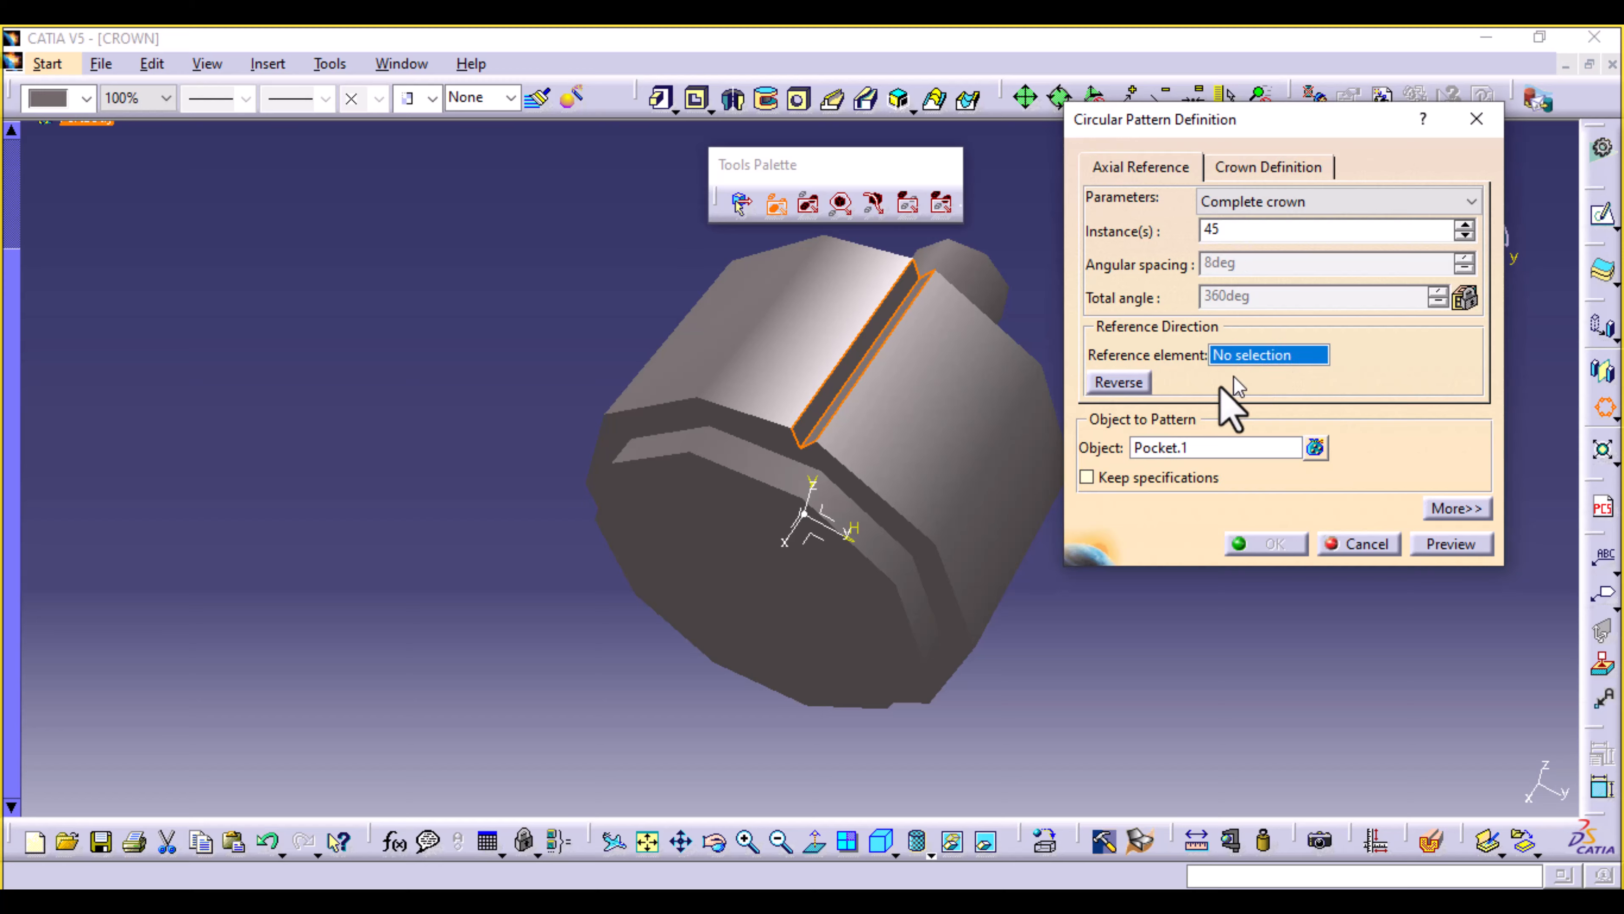
click(788, 540)
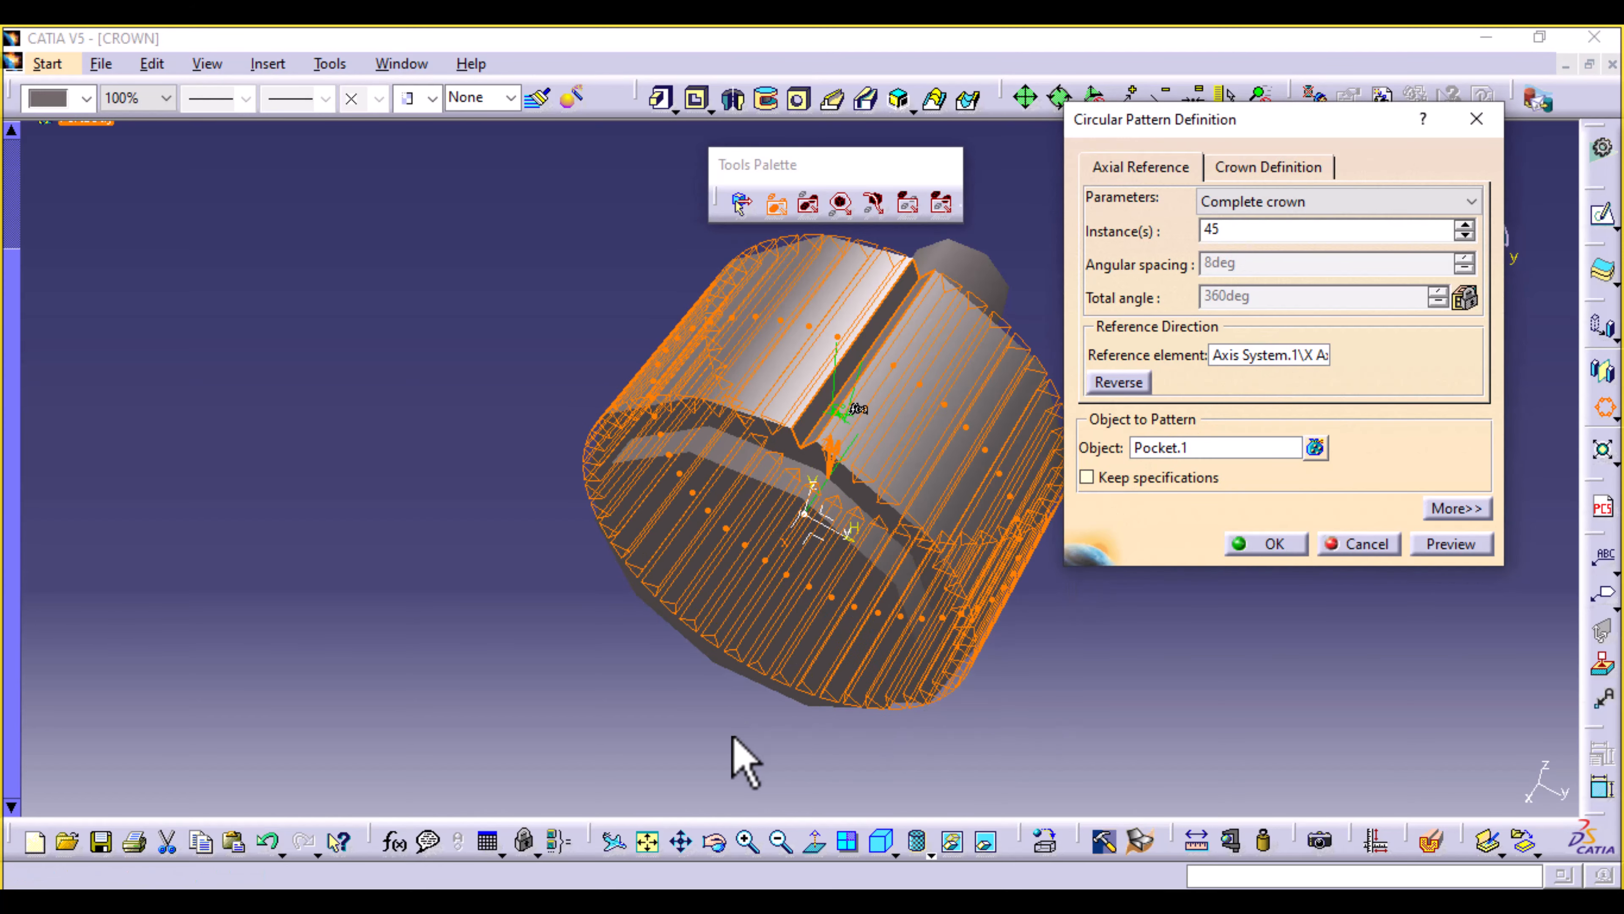
middle_drag(734, 739, 836, 571)
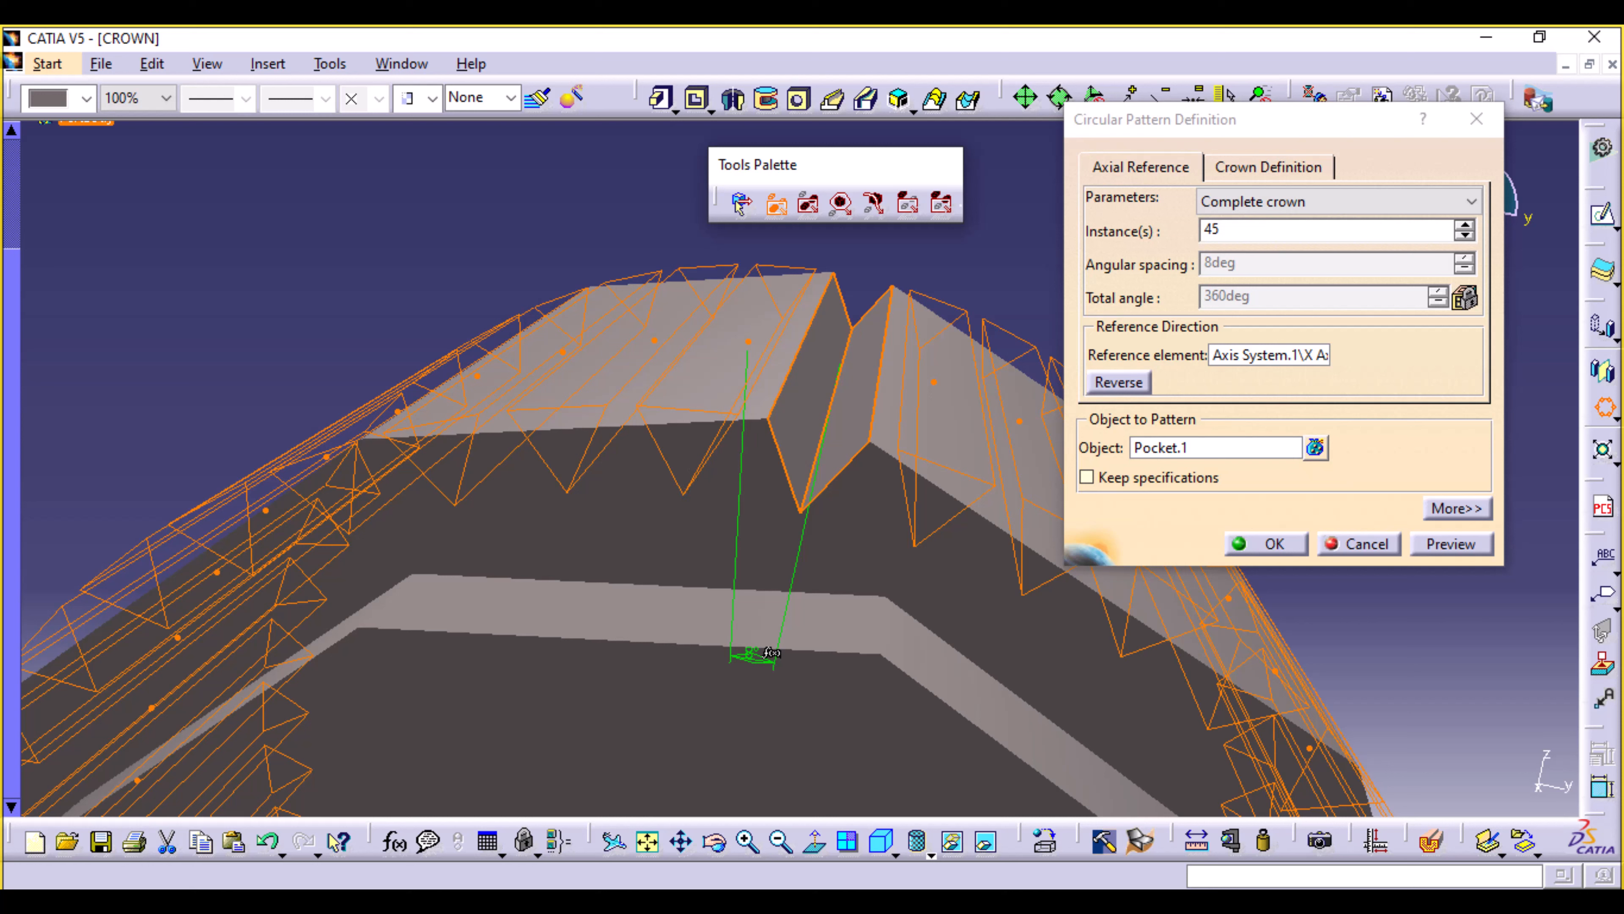
Compare with the crown reference photo, and apply the notch's circular pattern with the instance count raised to 58.
click(999, 883)
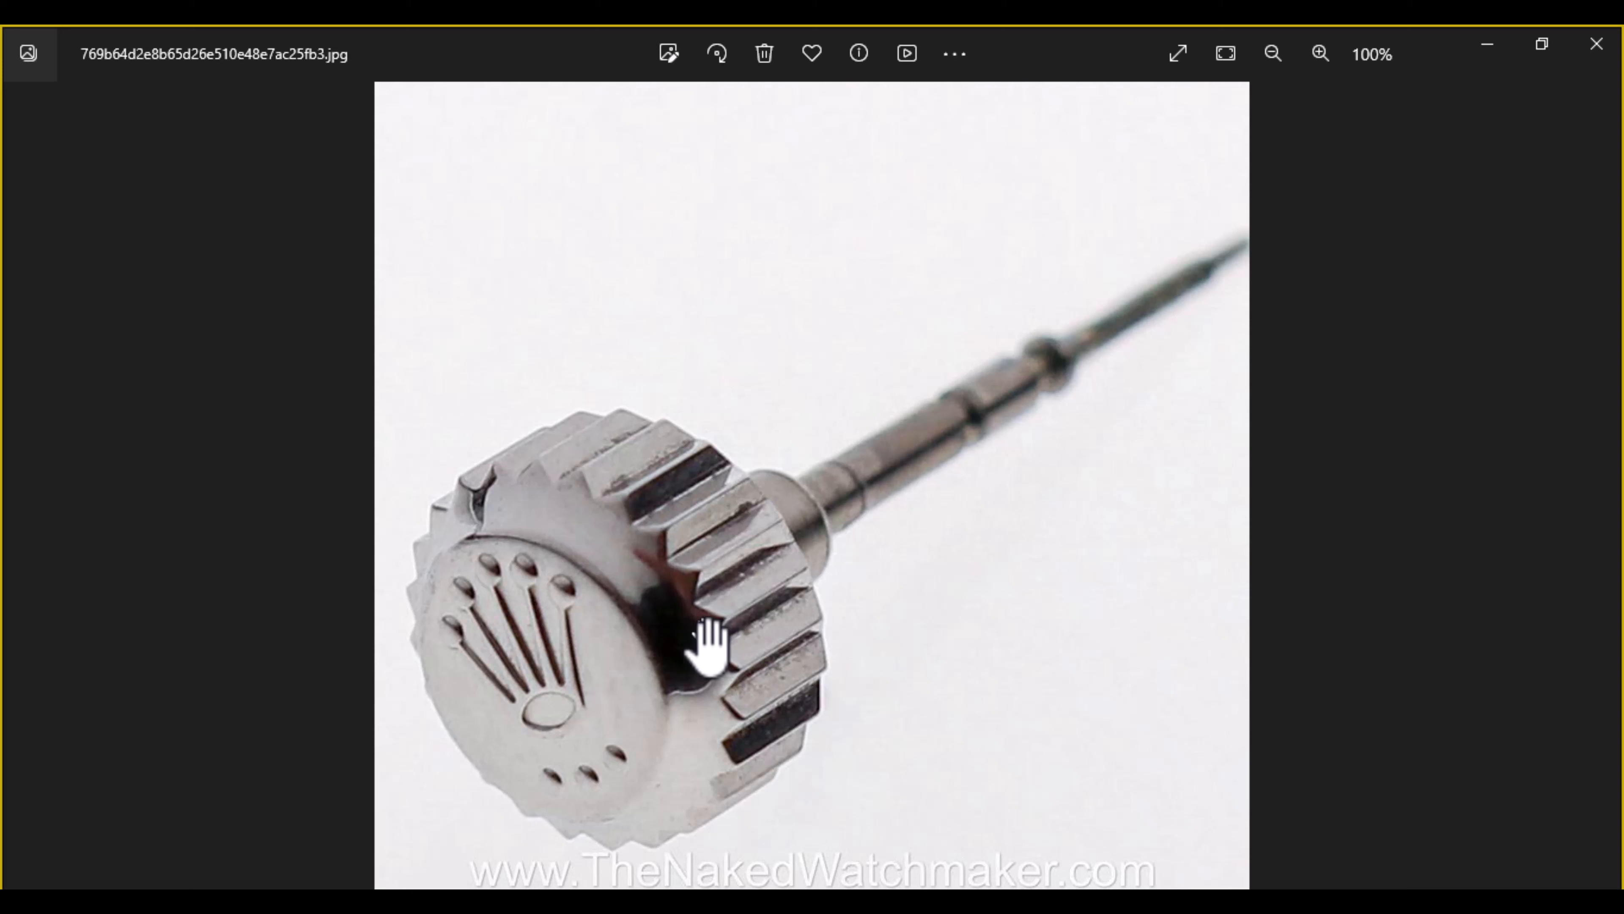
click(978, 895)
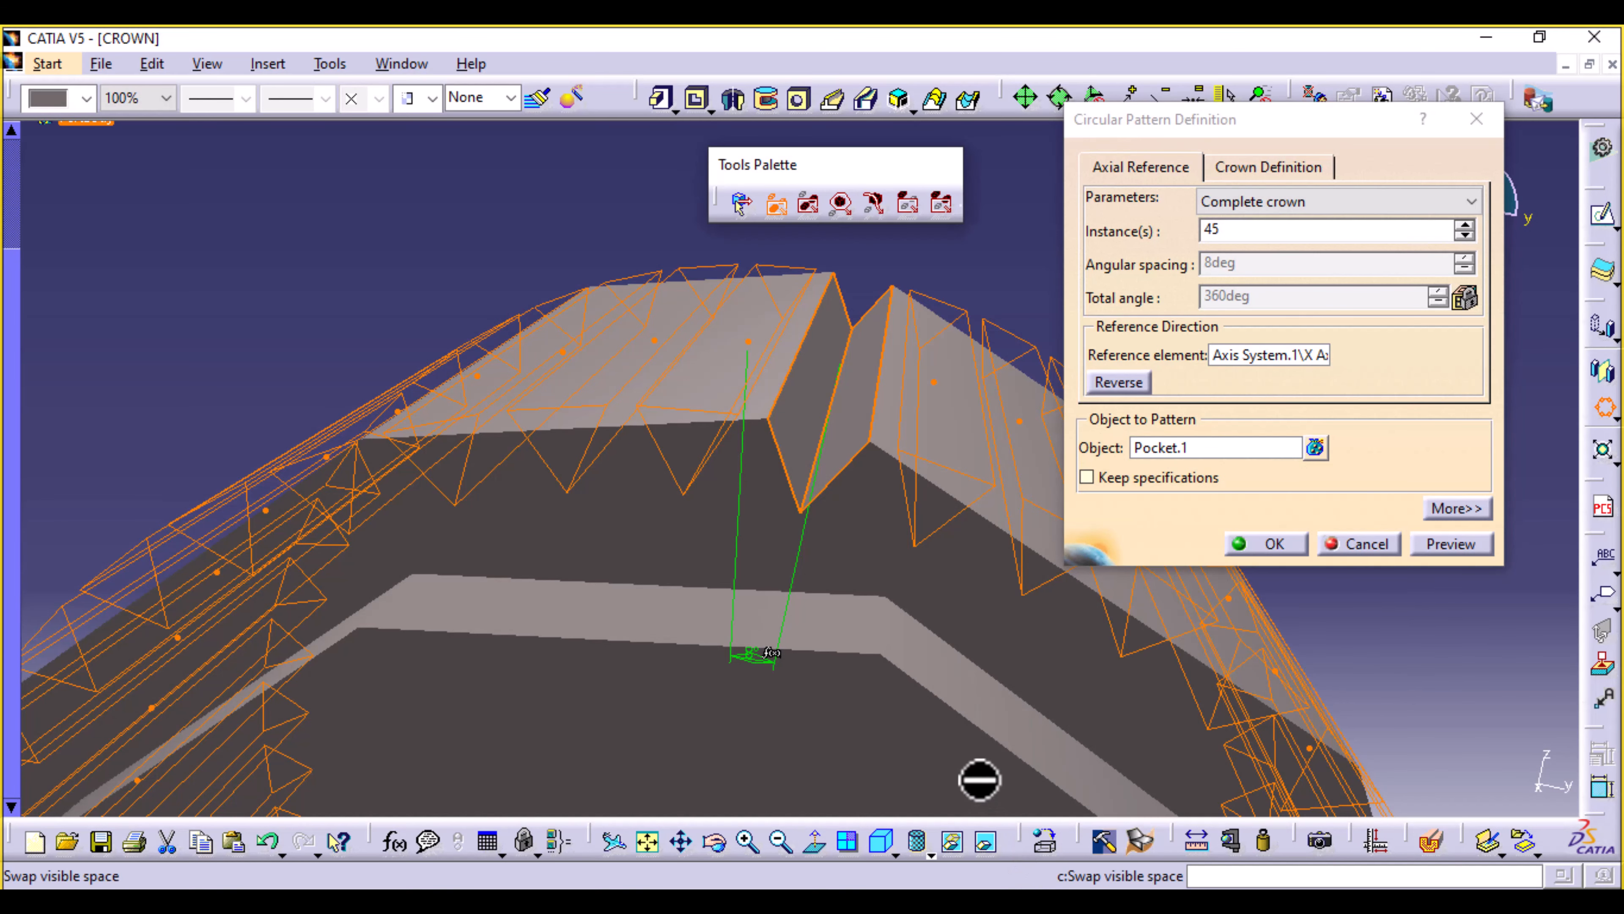
click(1464, 224)
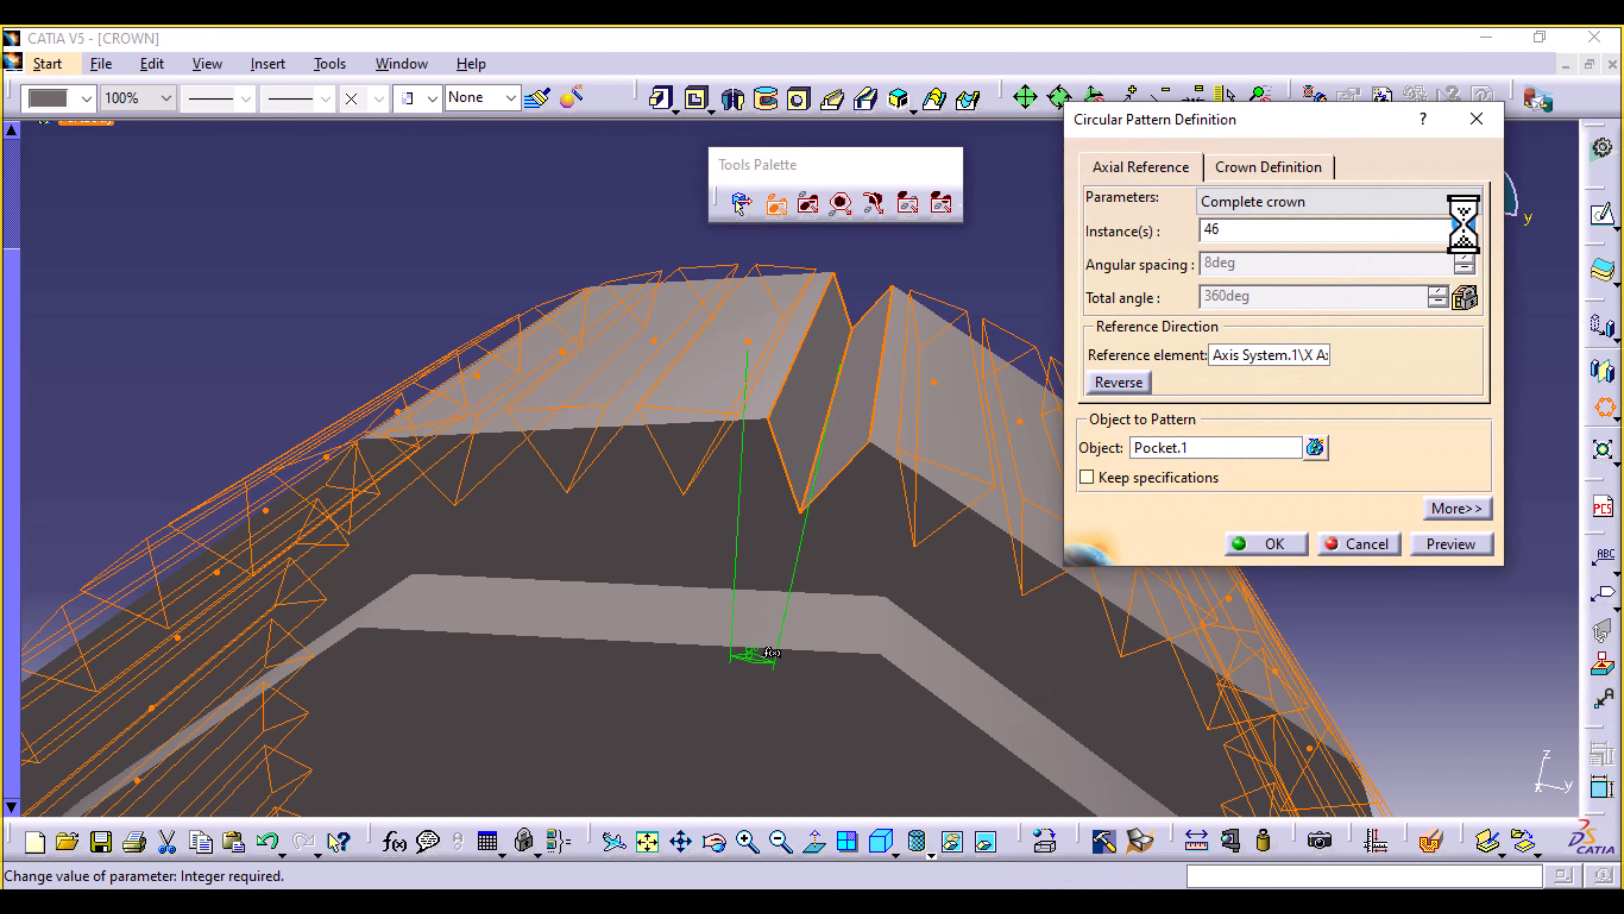
click(1464, 225)
click(1464, 225)
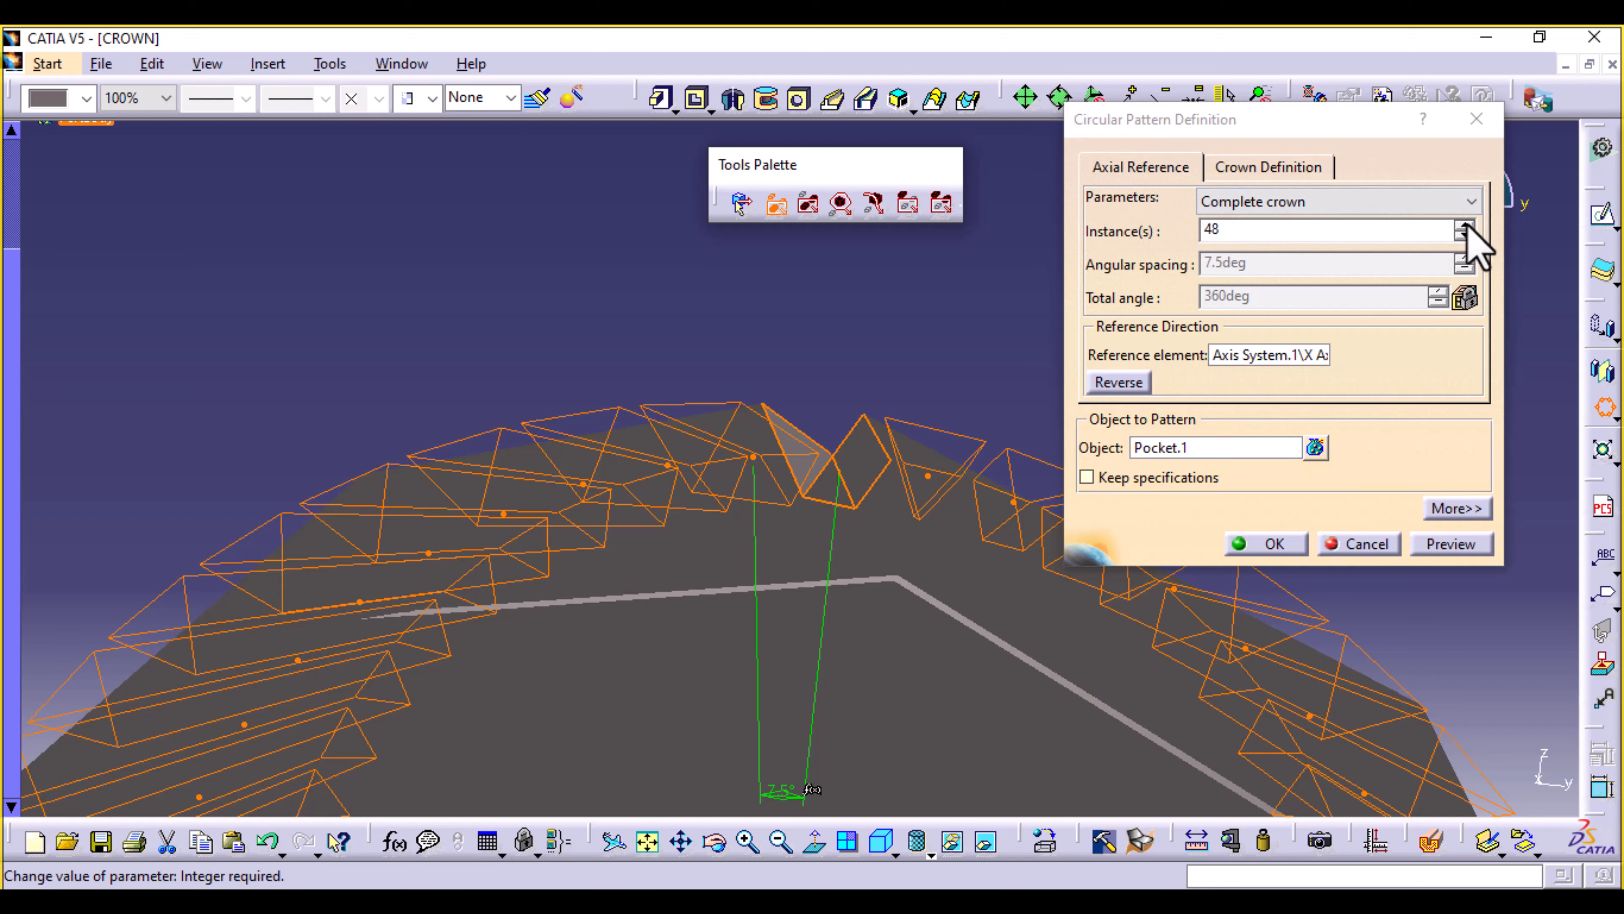
click(1464, 224)
click(1464, 224)
click(1464, 225)
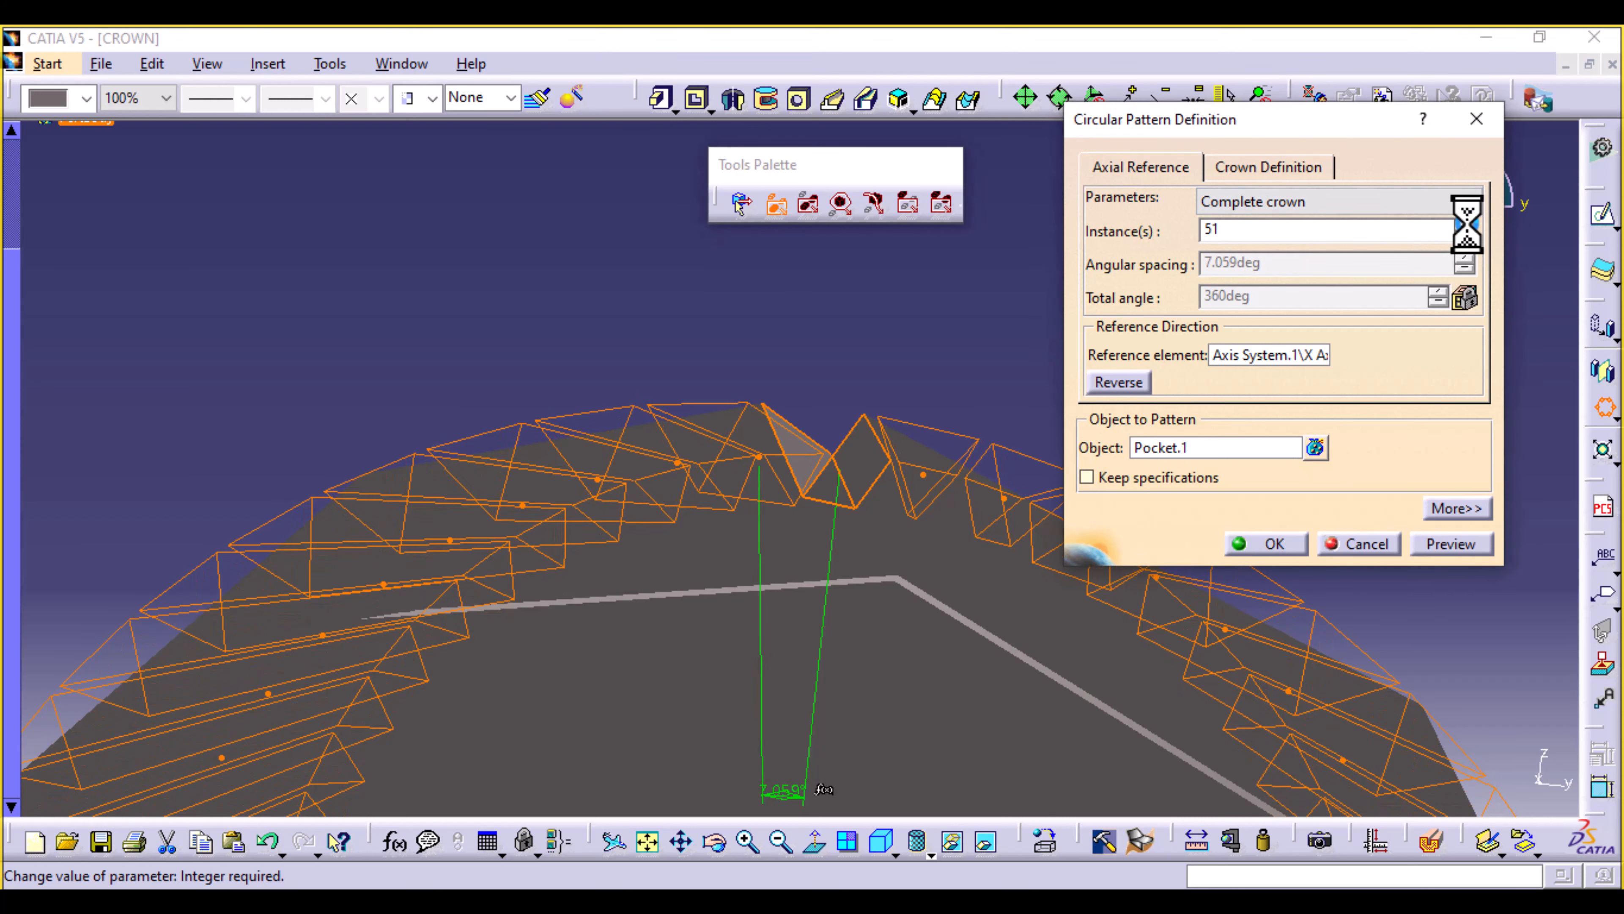
click(1464, 225)
click(1463, 224)
click(1464, 225)
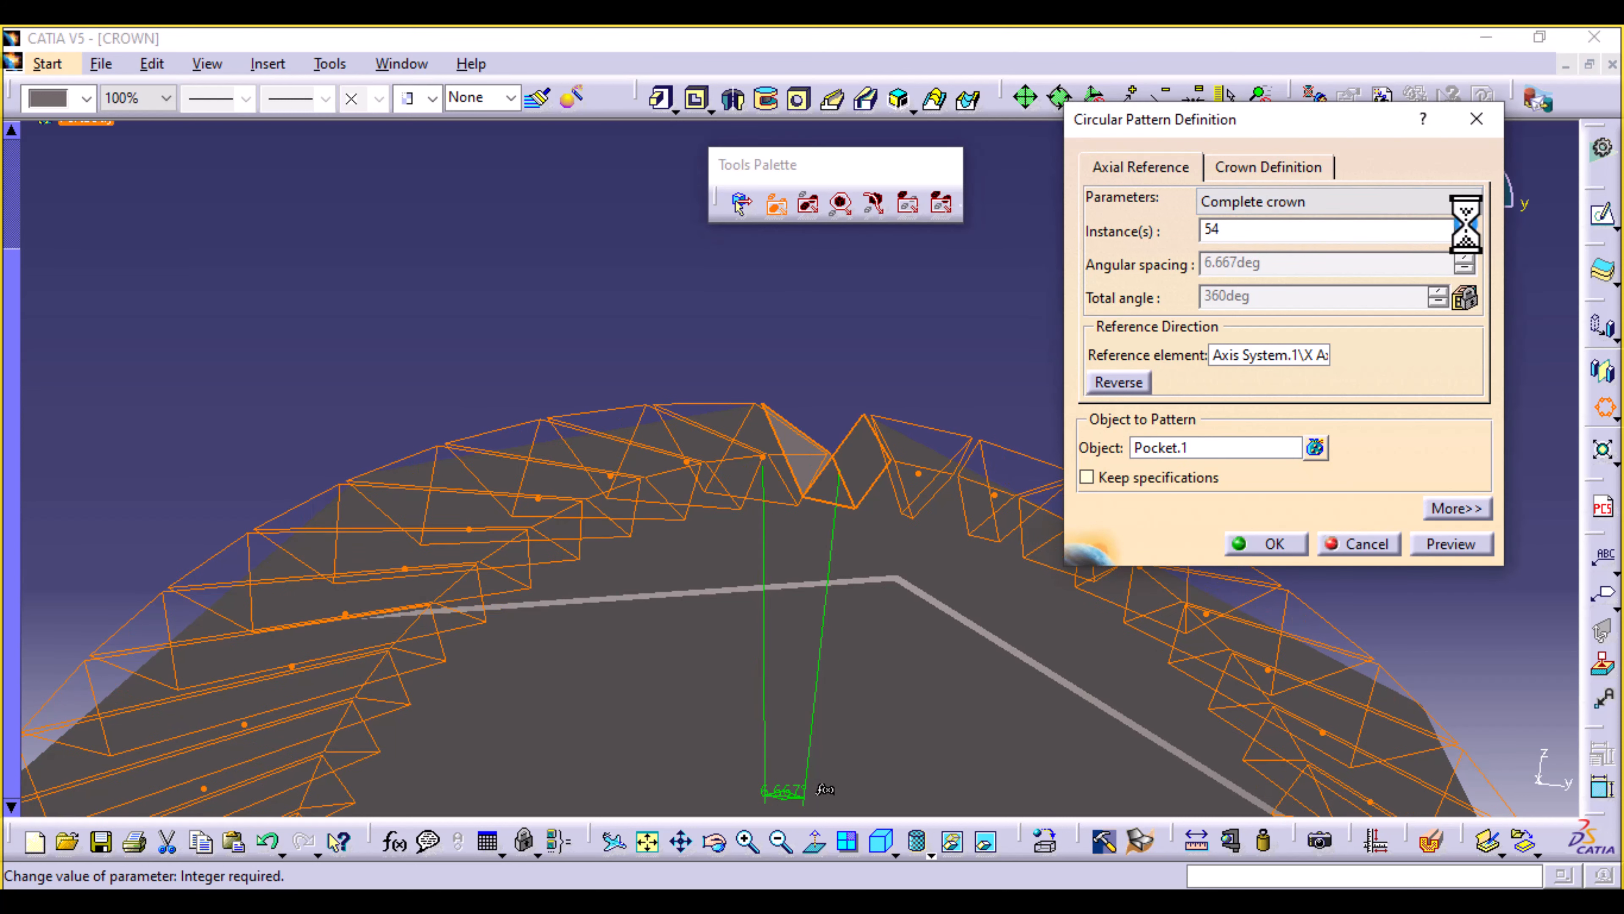
click(1464, 224)
click(1464, 225)
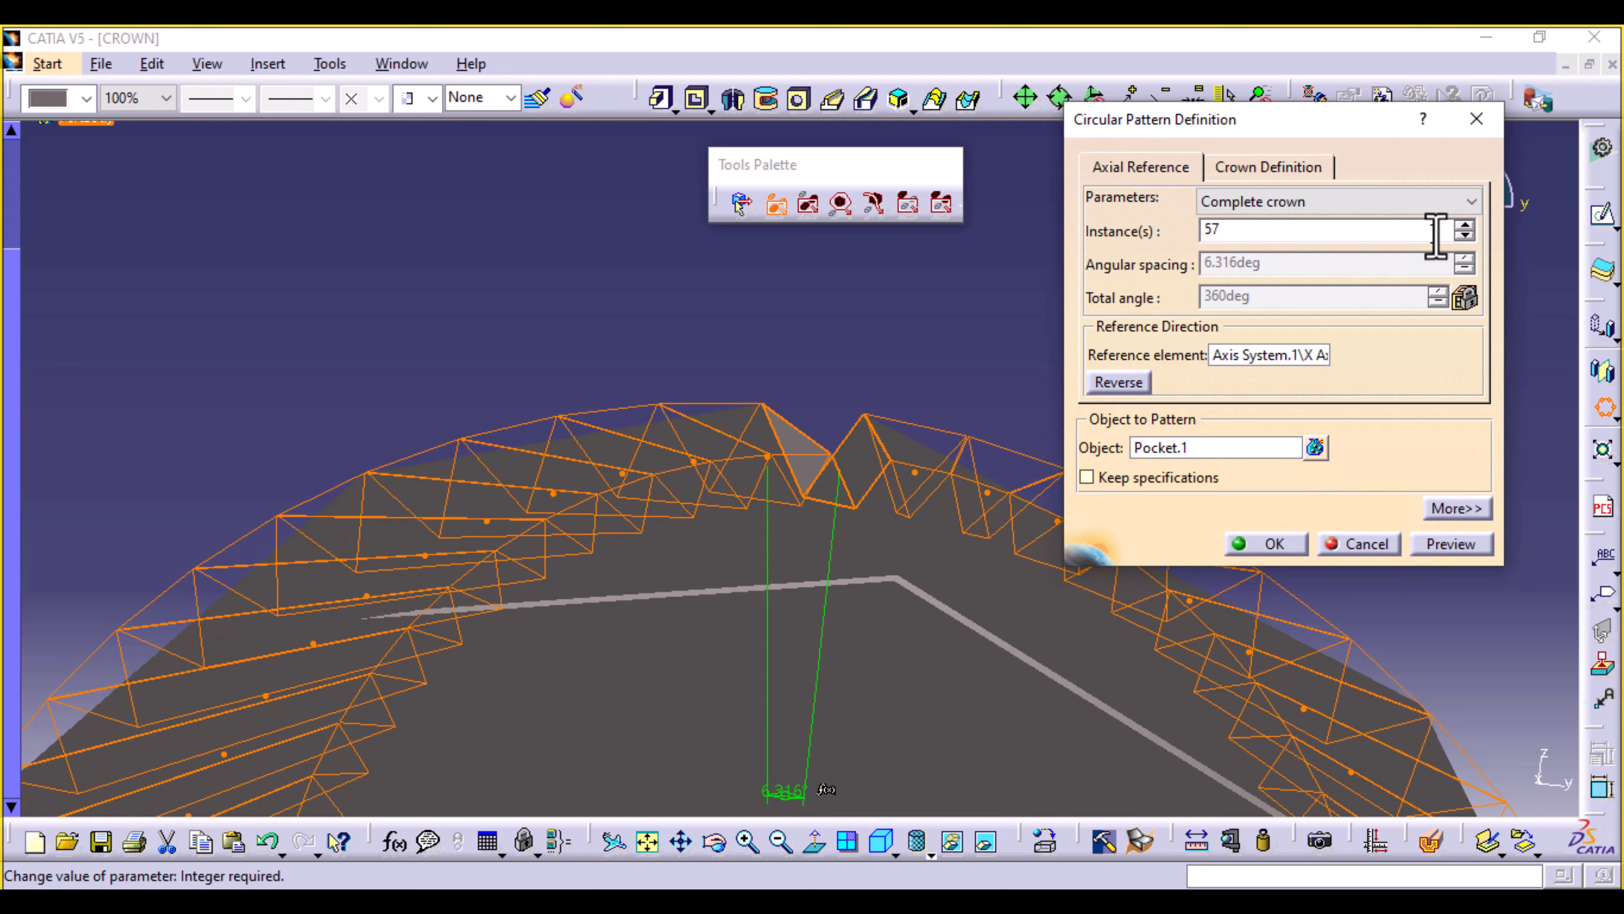
middle_drag(544, 352, 590, 317)
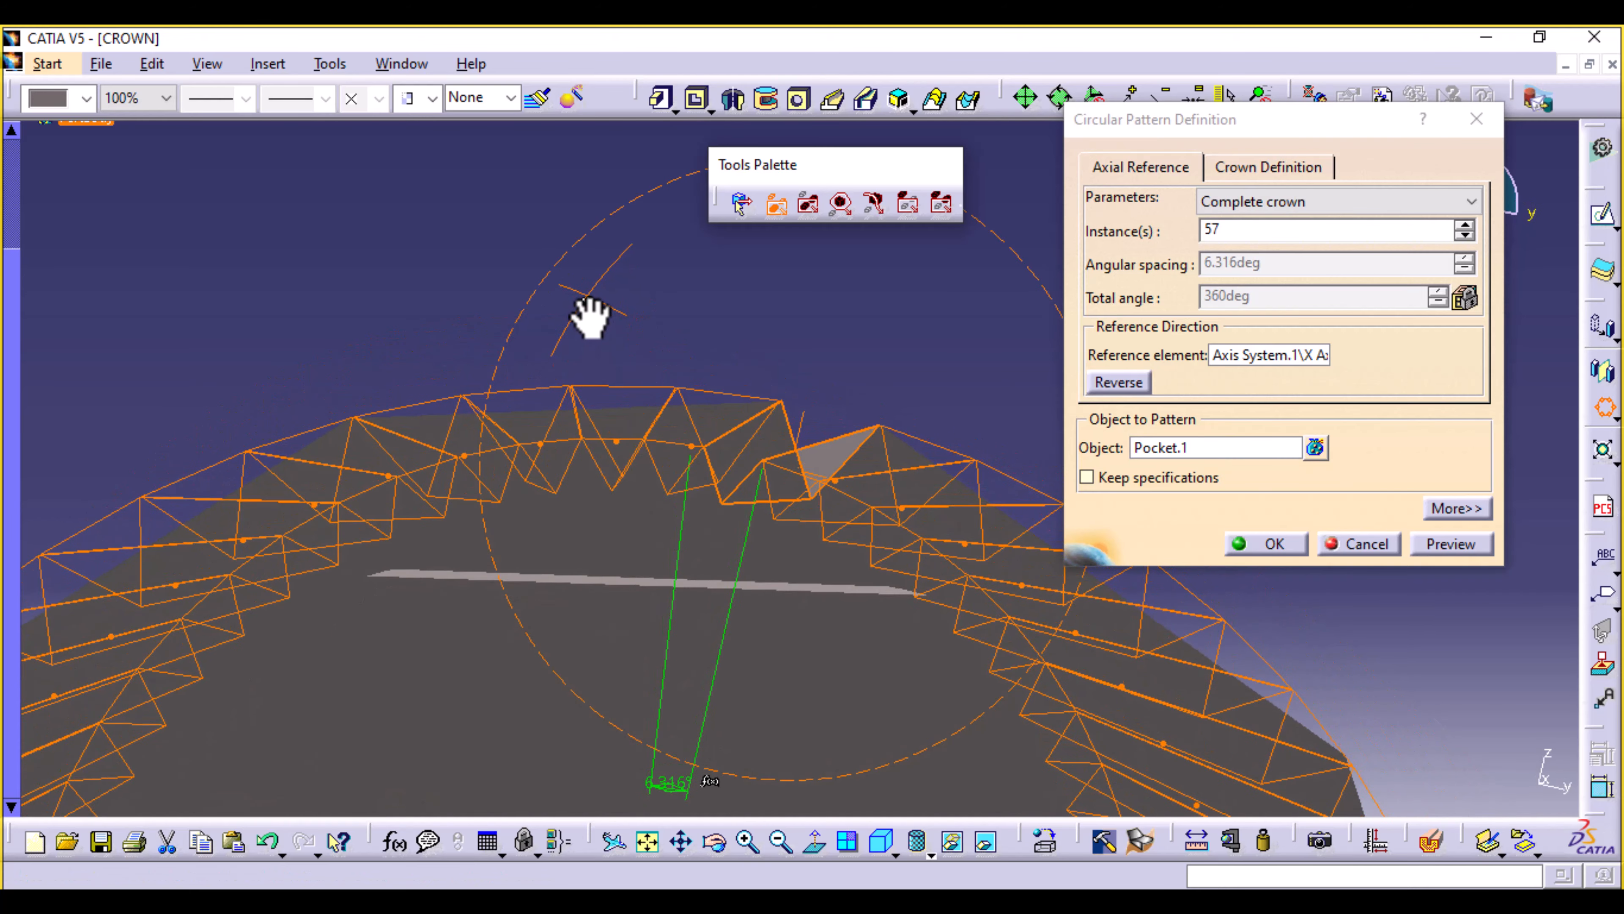
click(1464, 225)
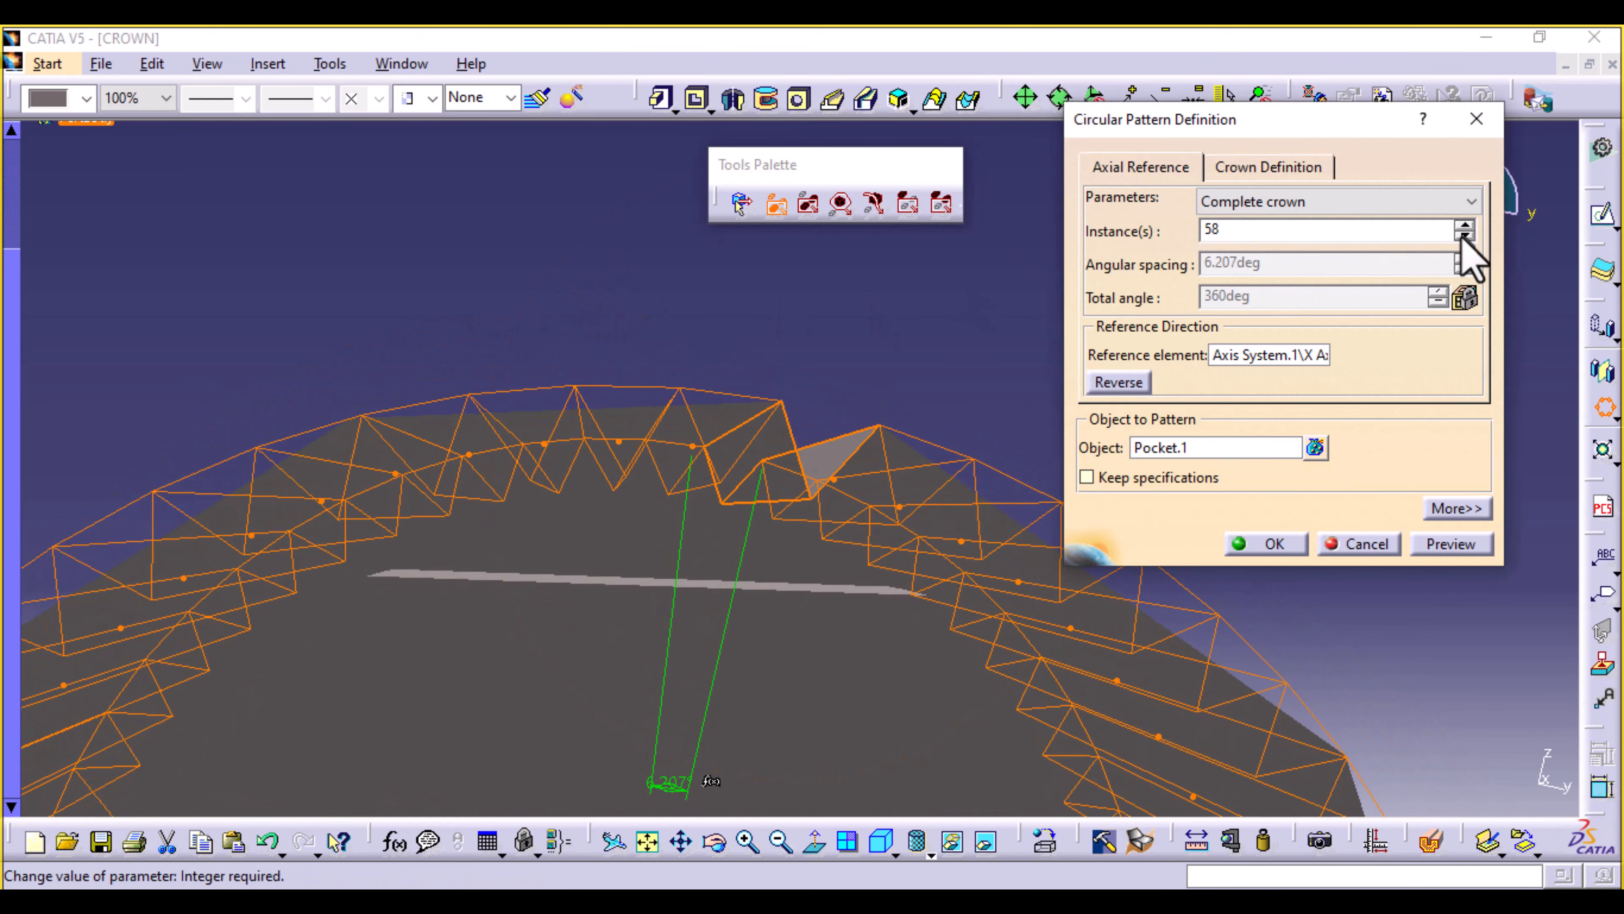
click(1275, 544)
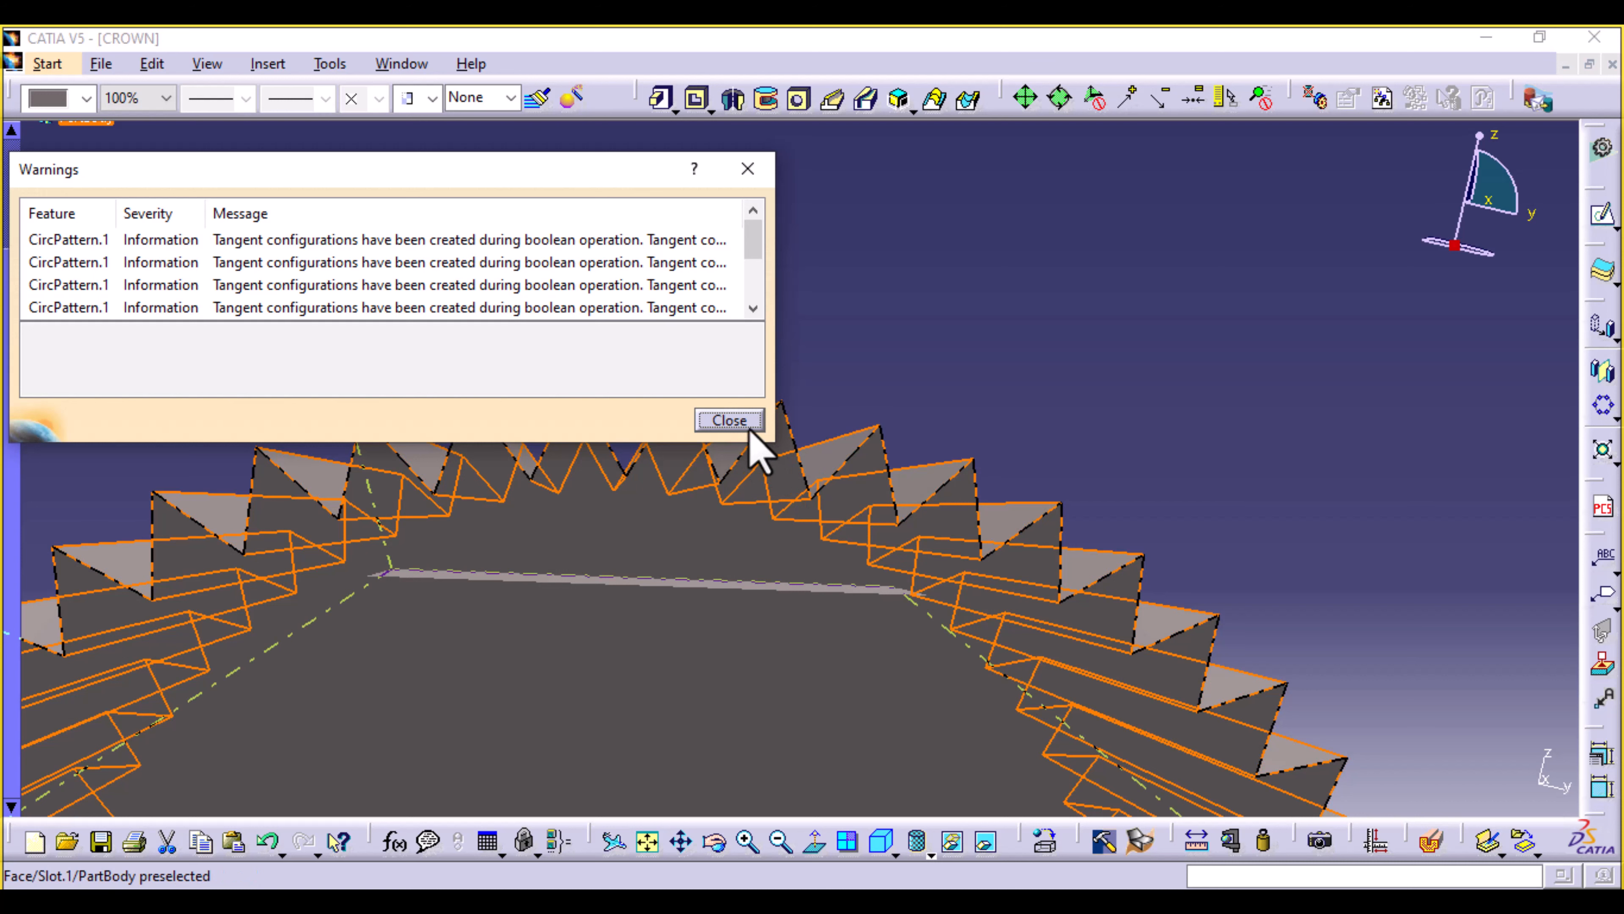
click(729, 421)
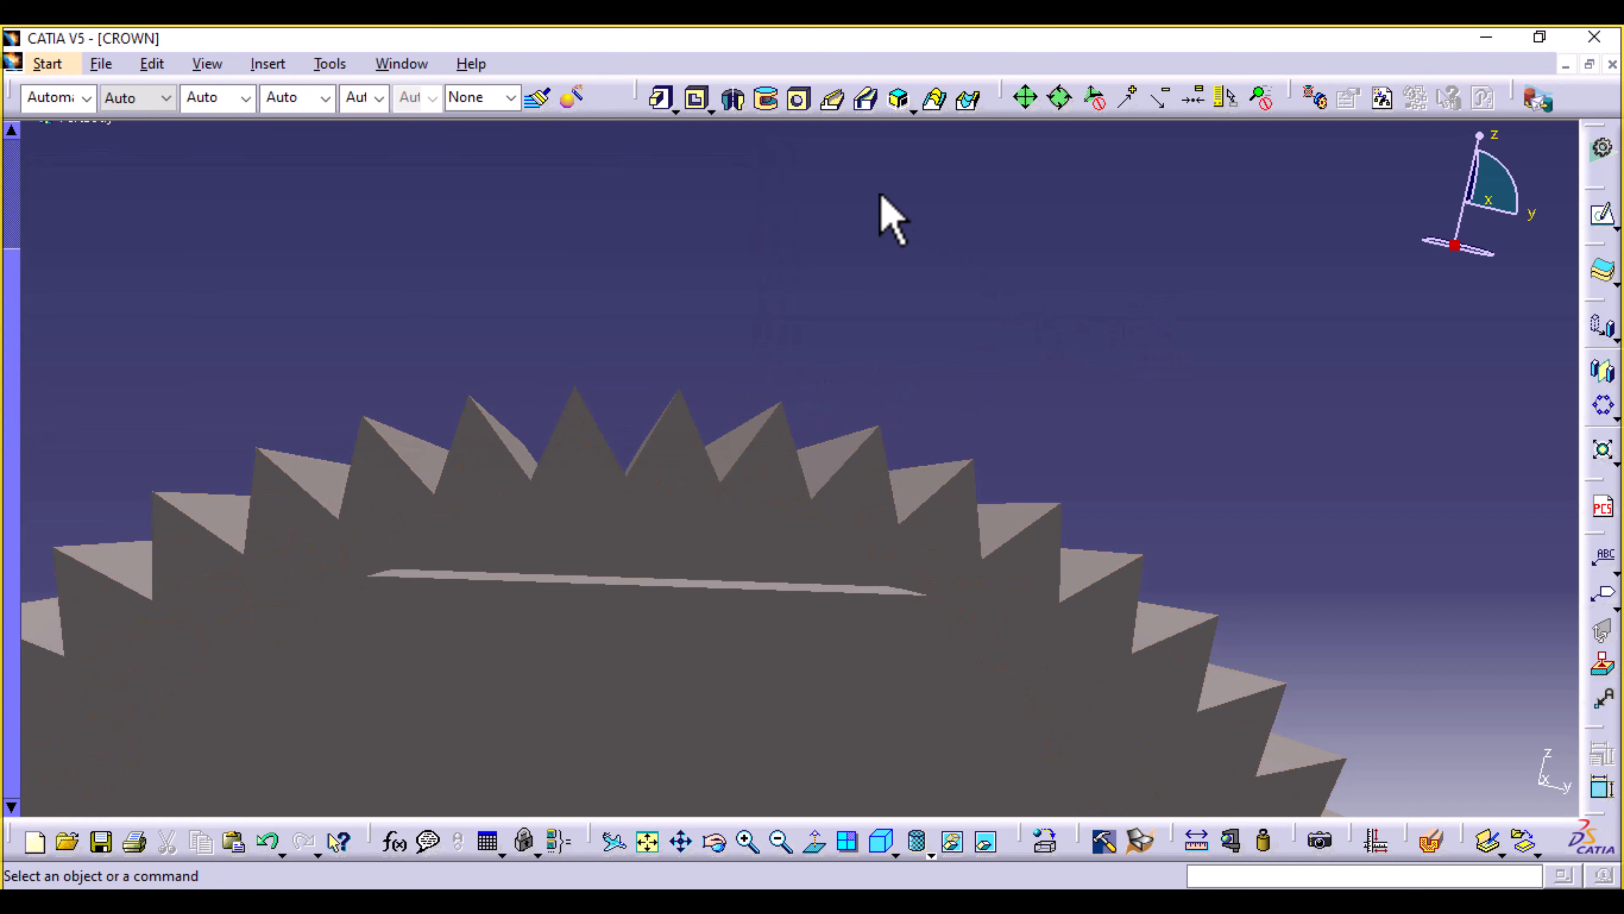
Apply a 0.1 mm edge fillet to the inner corner edge where the ring-shaped step face meets the raised front boss.
middle_drag(888, 217, 875, 346)
middle_drag(1185, 248, 1178, 391)
scroll(390, 364, up, 2)
middle_drag(358, 490, 665, 412)
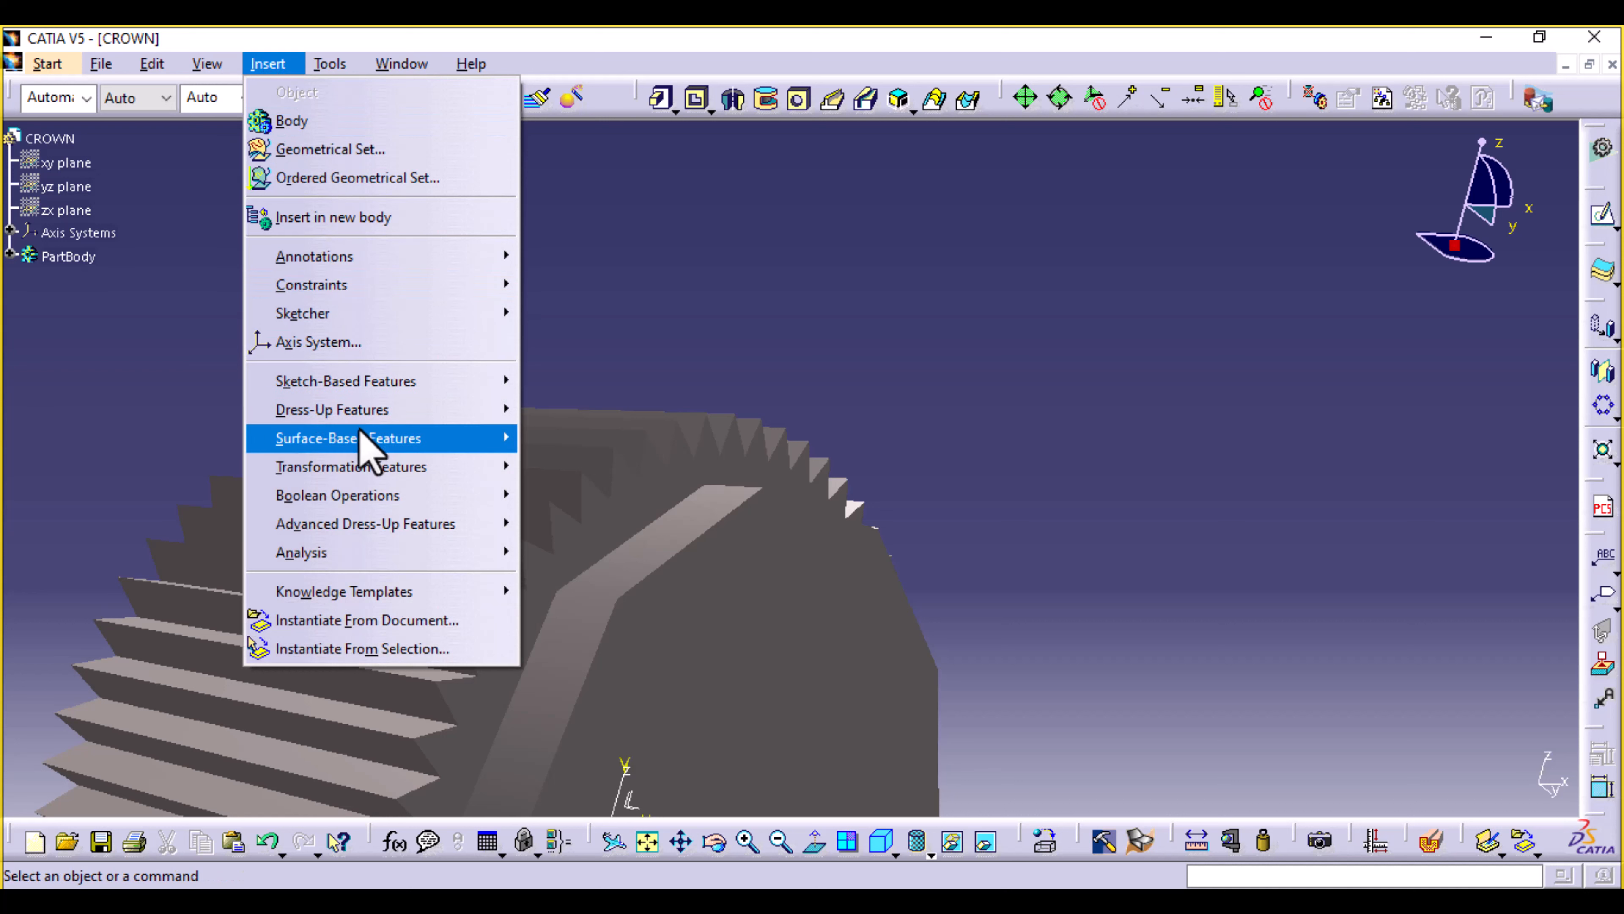
mouse_move(443, 409)
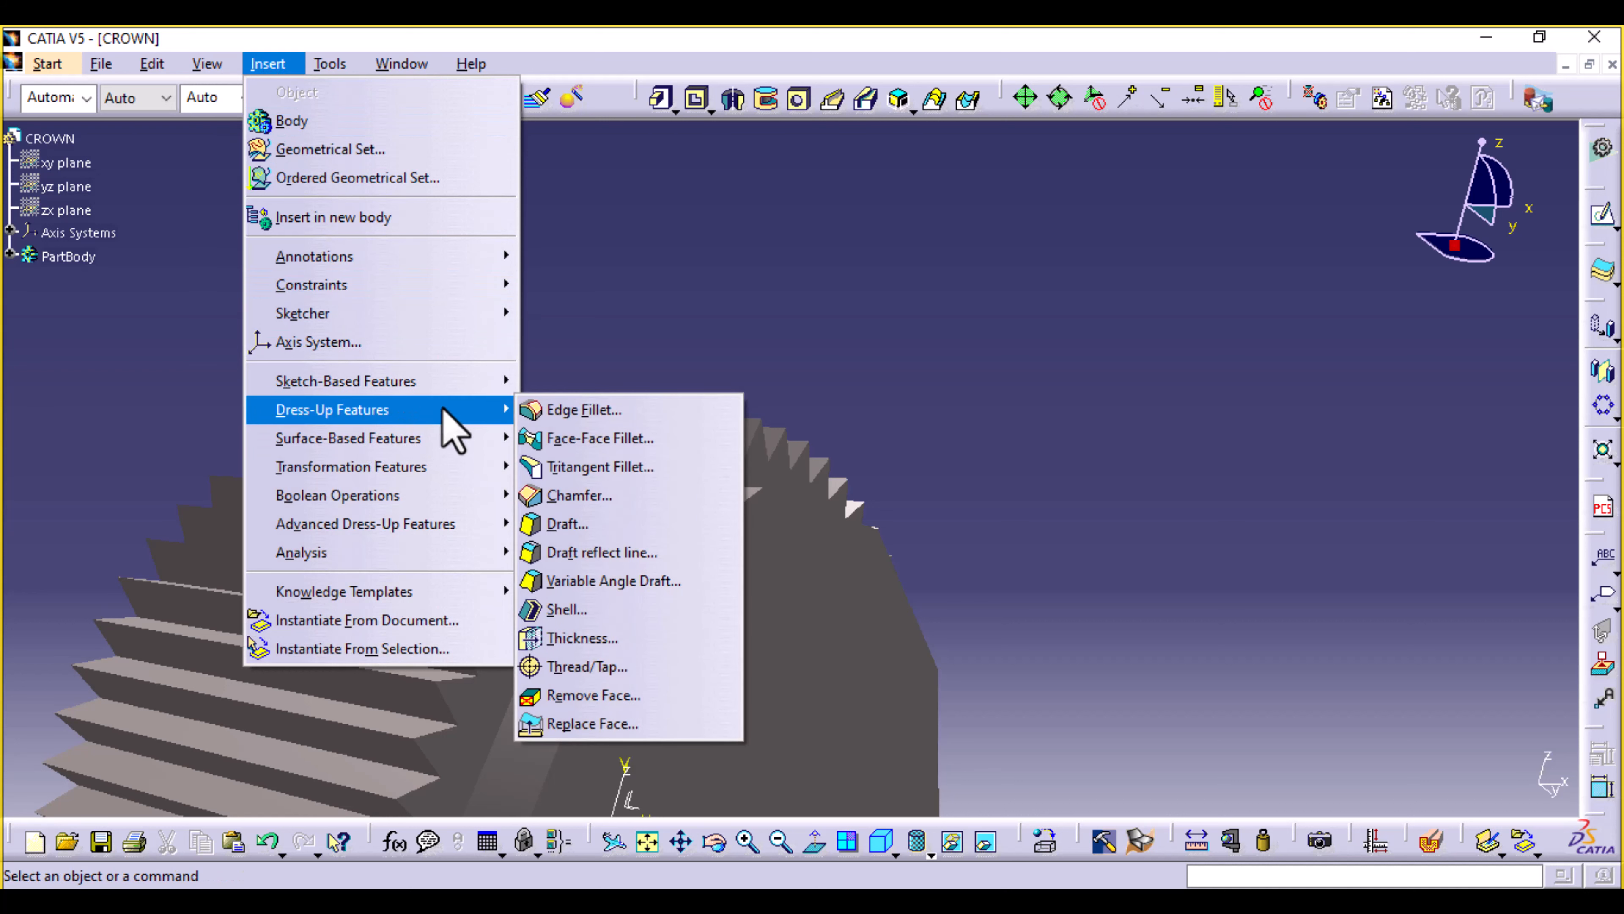
click(562, 409)
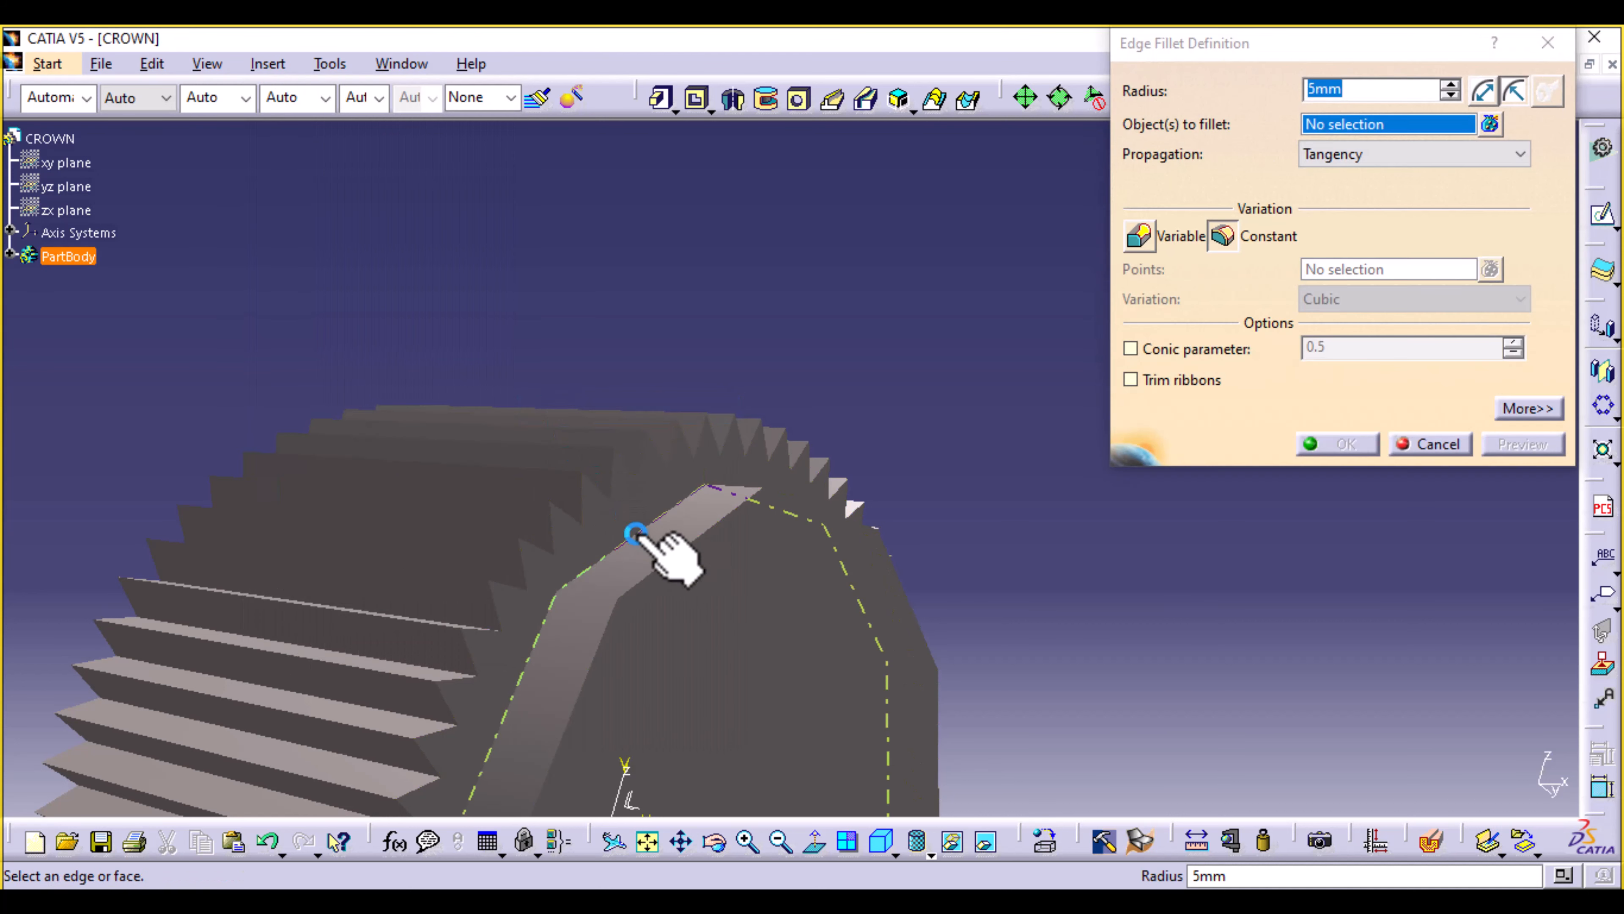
click(641, 536)
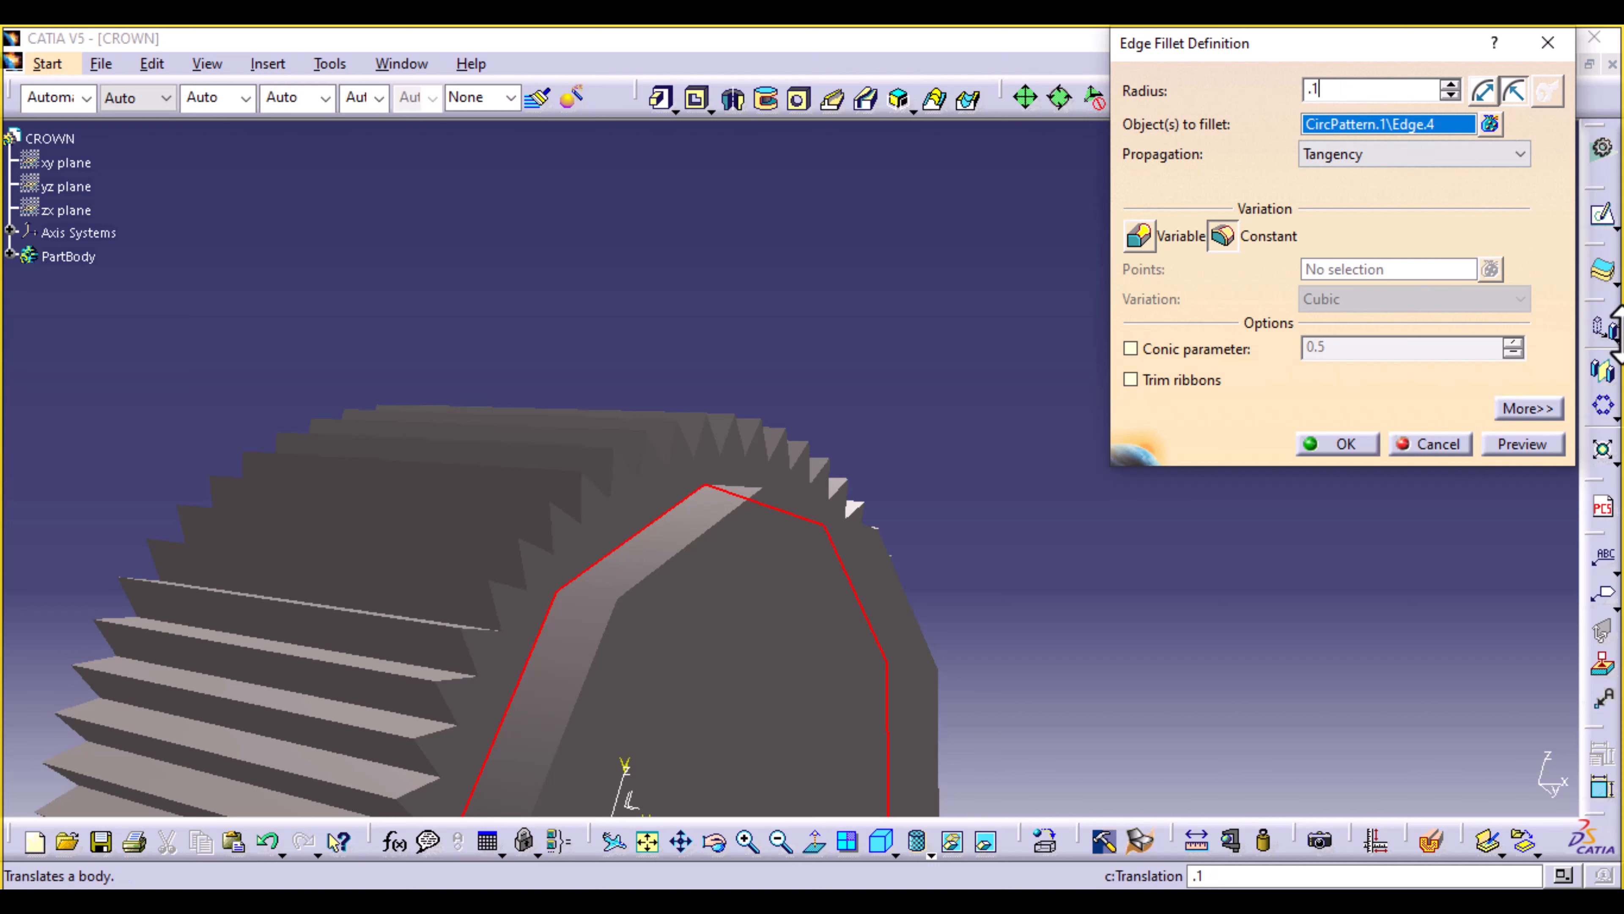
click(1522, 443)
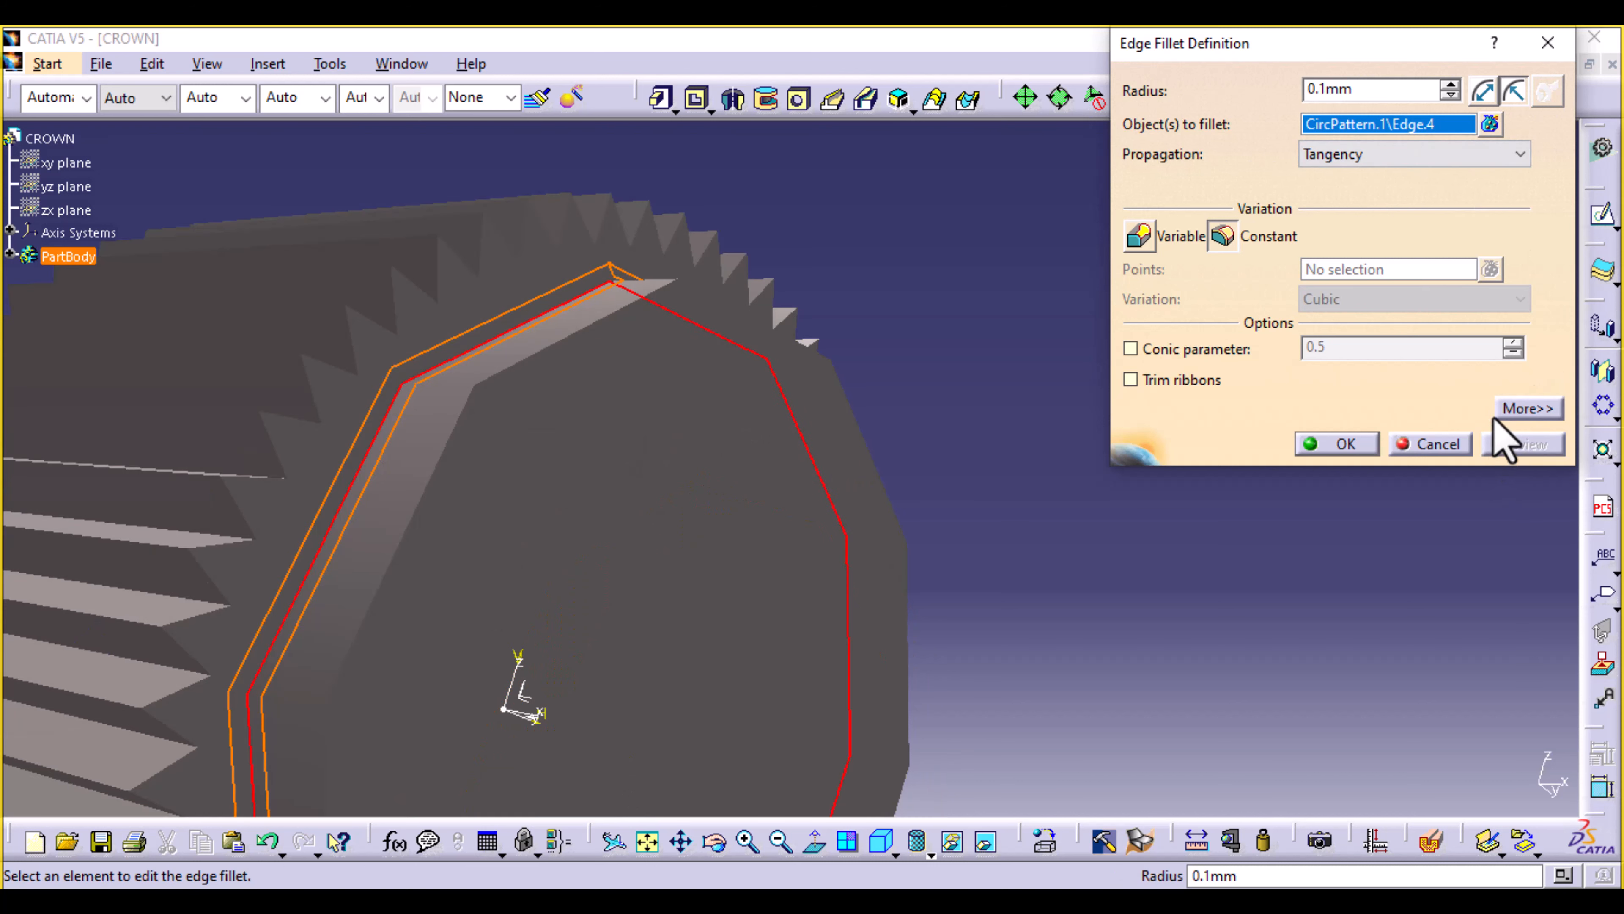
middle_drag(1155, 506, 1067, 611)
click(1339, 441)
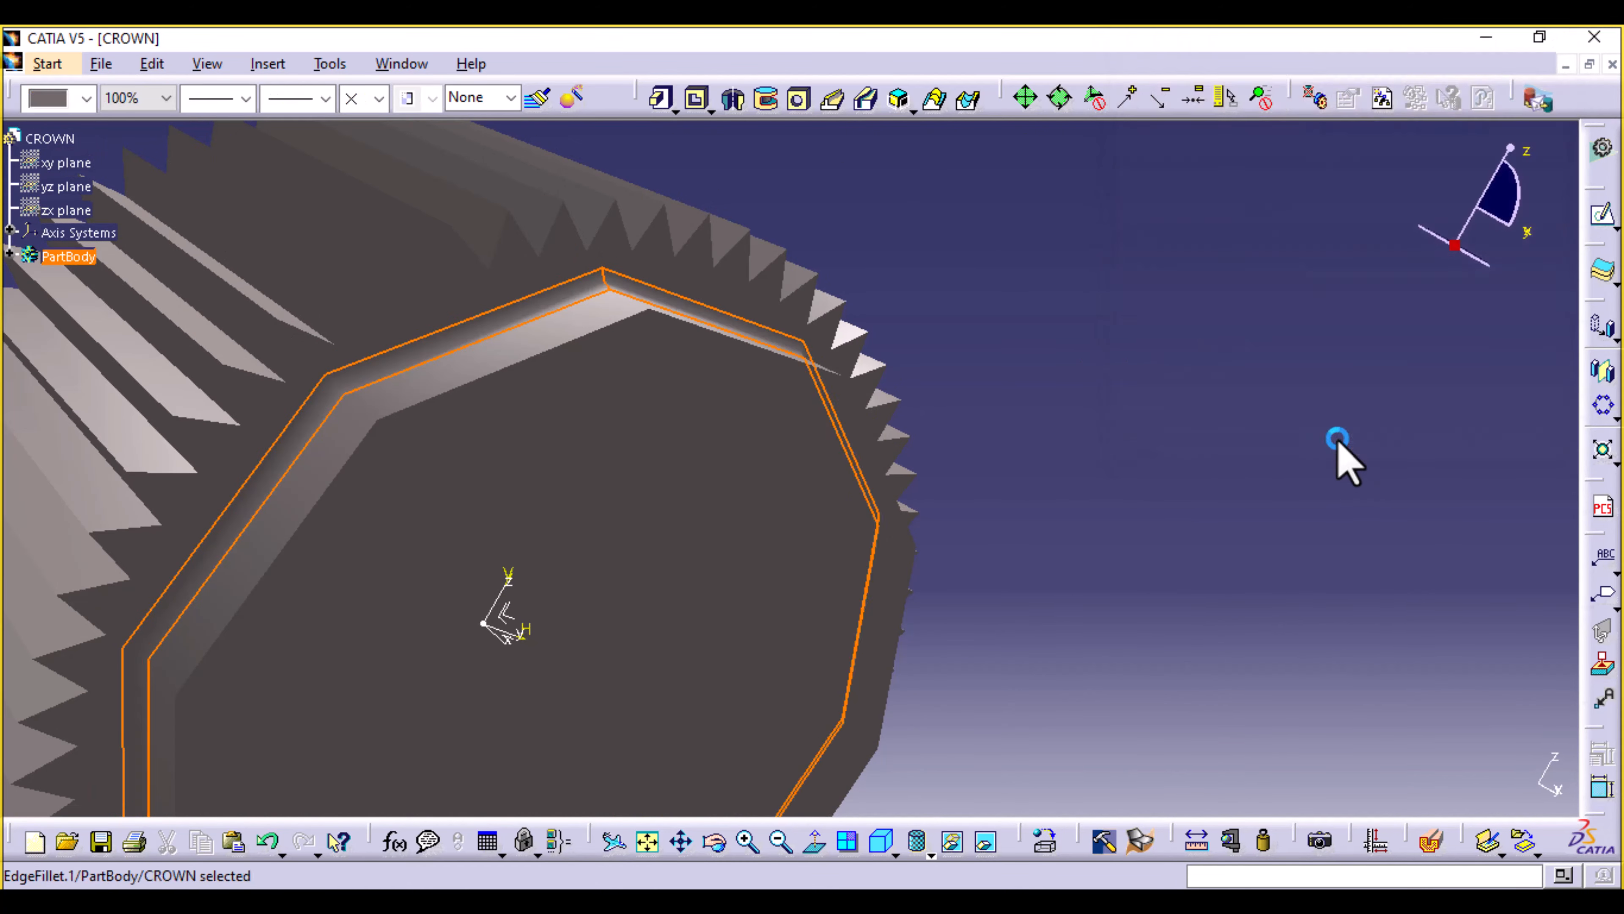
Select the recess edge around the stem on the head's rear face together with the front boss's outer edge.
click(575, 339)
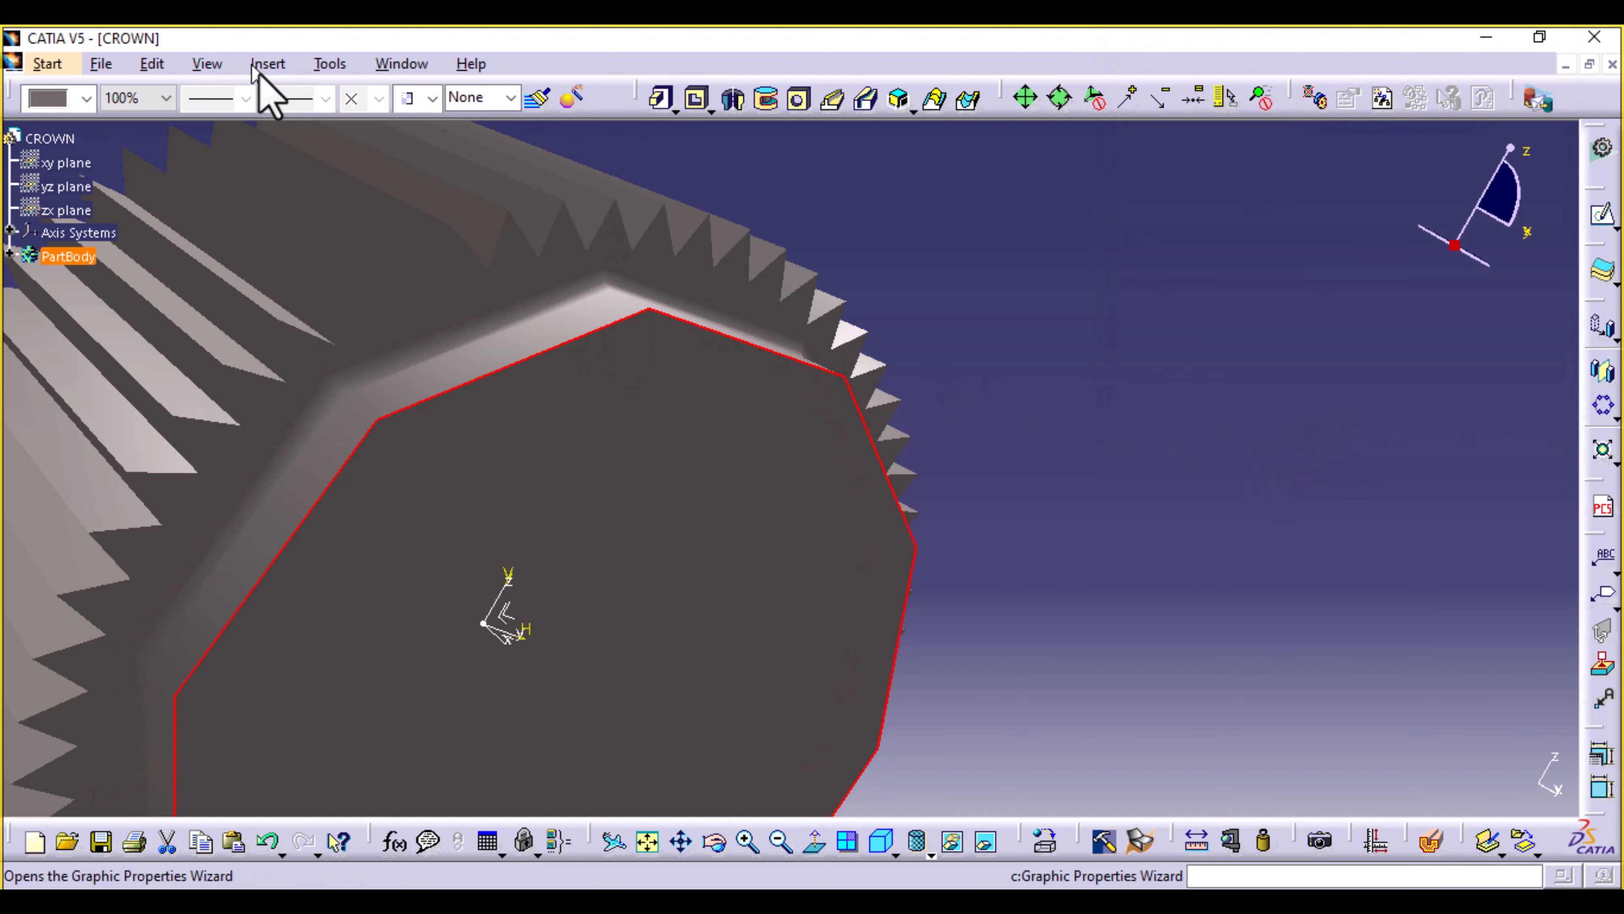
middle_drag(1062, 326, 1056, 423)
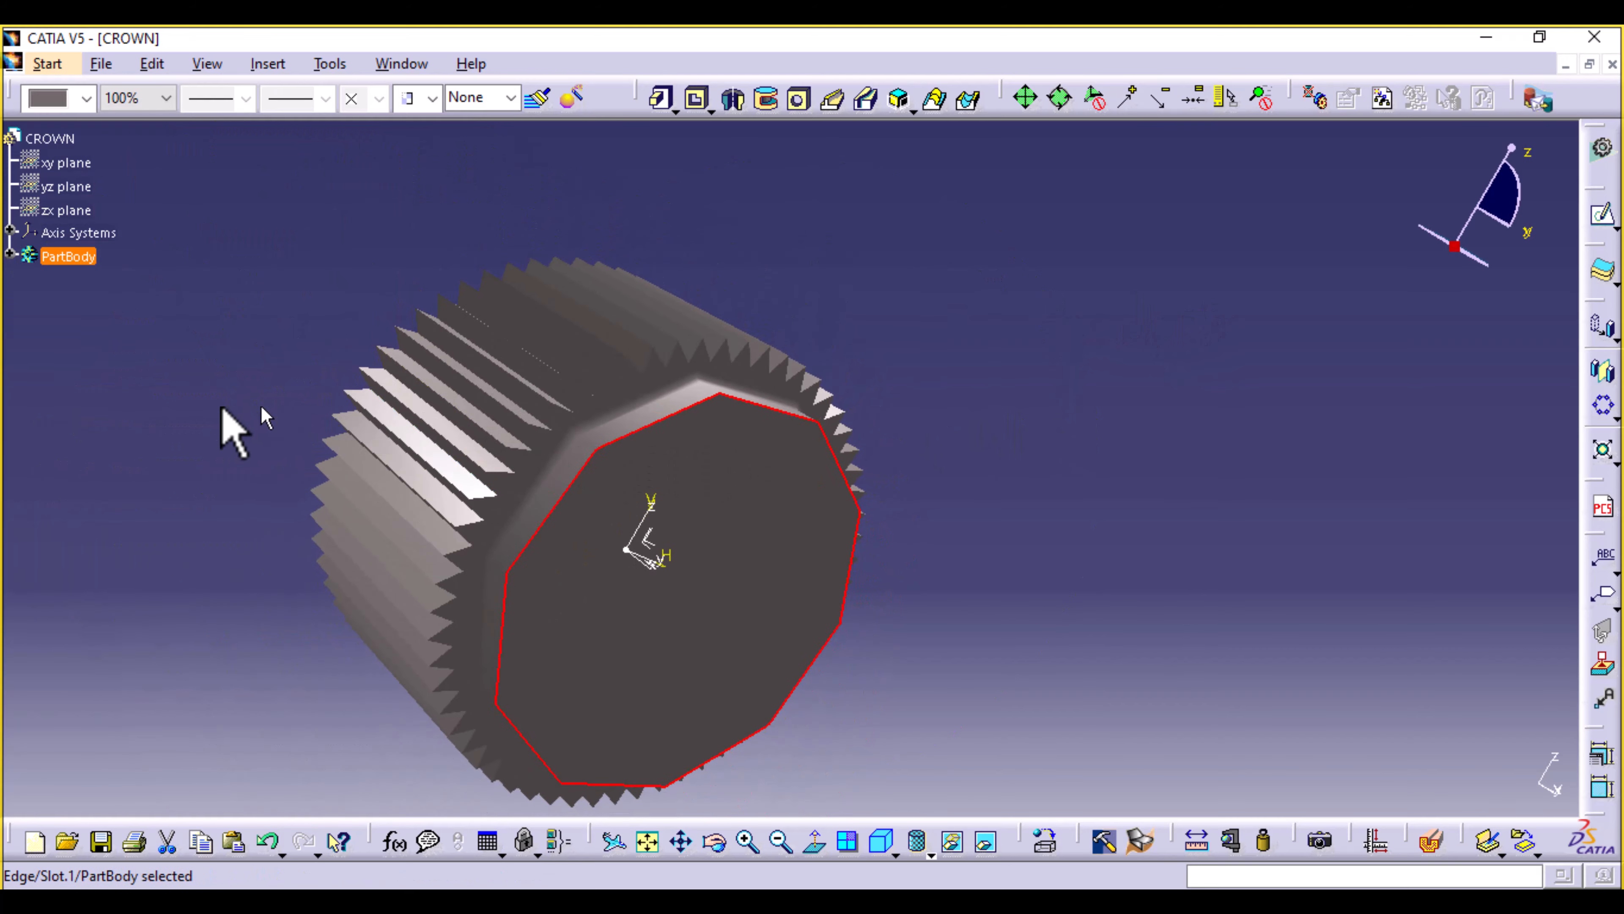
middle_drag(225, 428, 1062, 630)
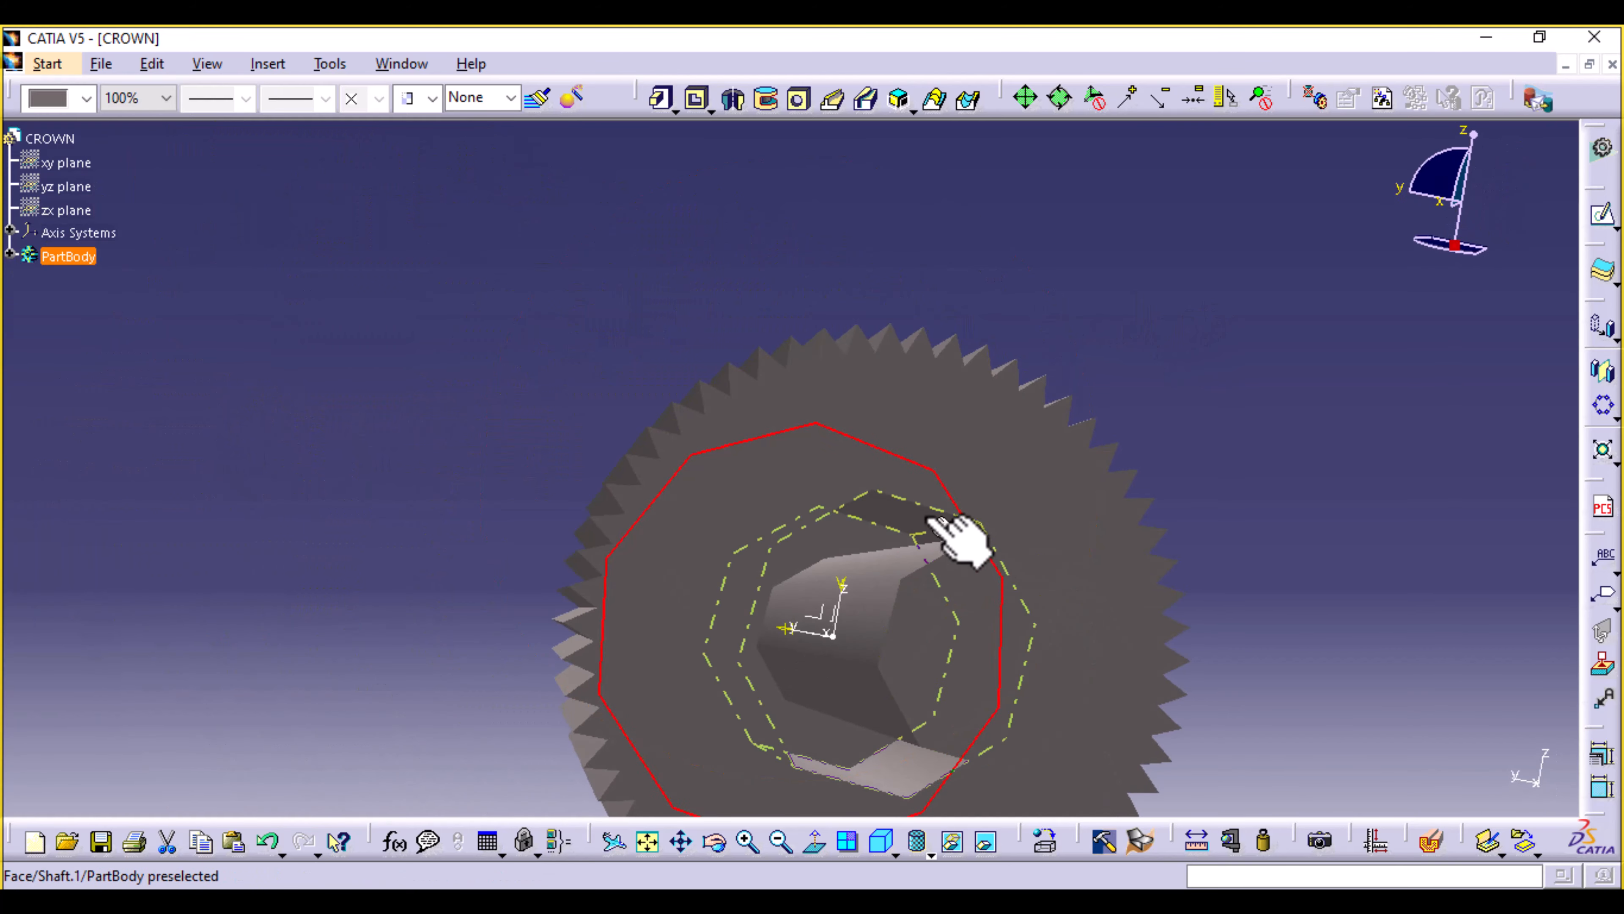
click(921, 505)
middle_drag(1308, 477, 465, 352)
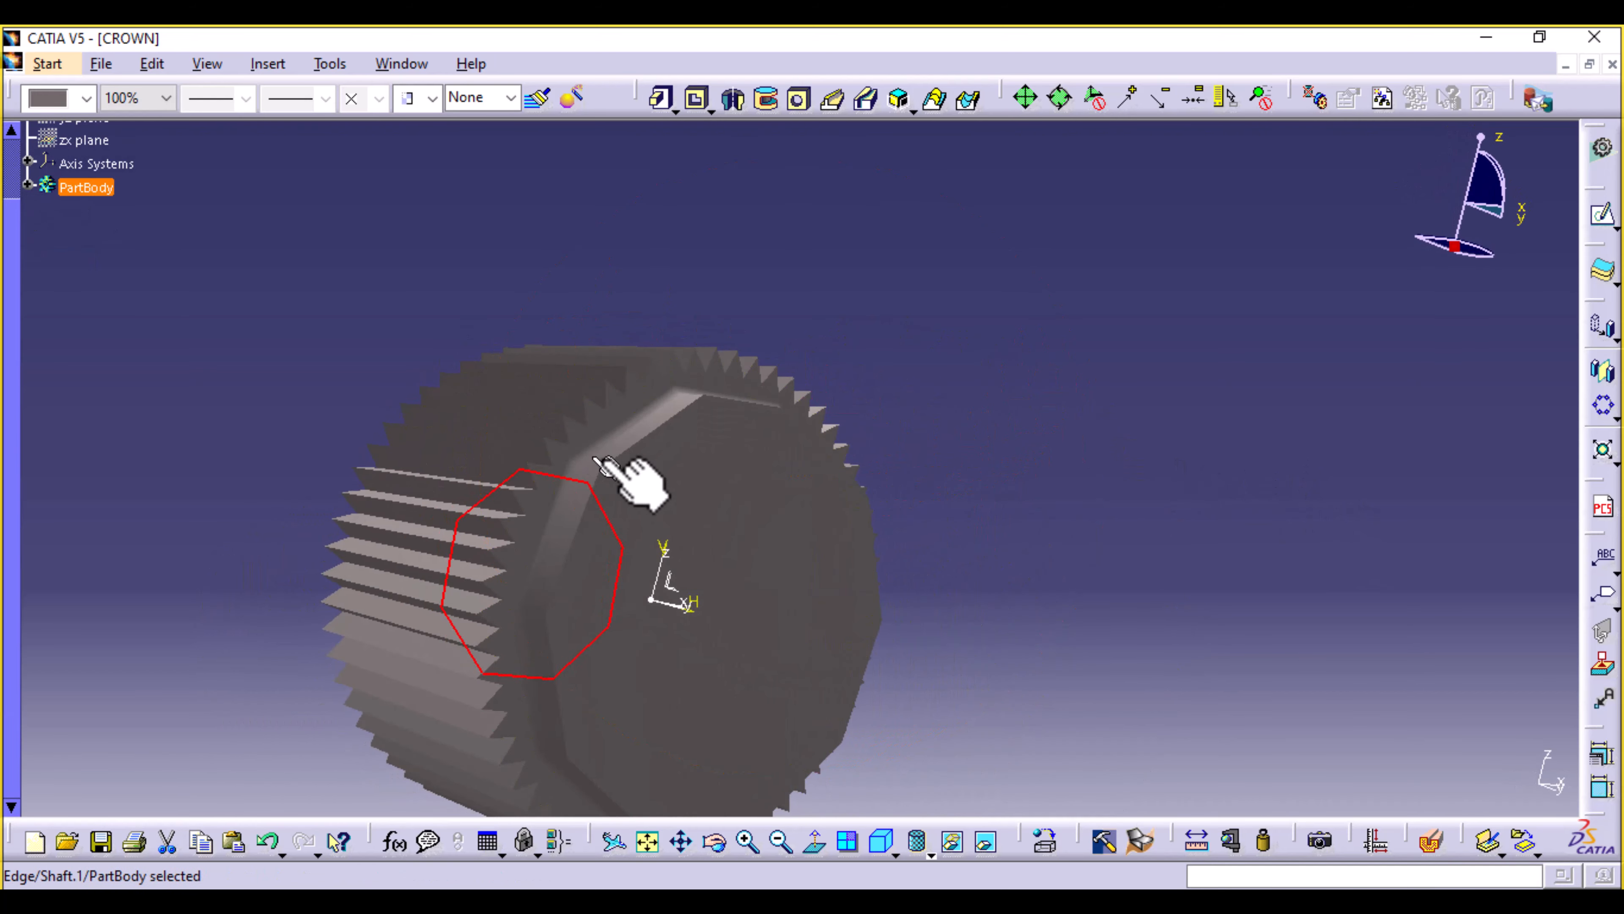
ctrl+click(658, 431)
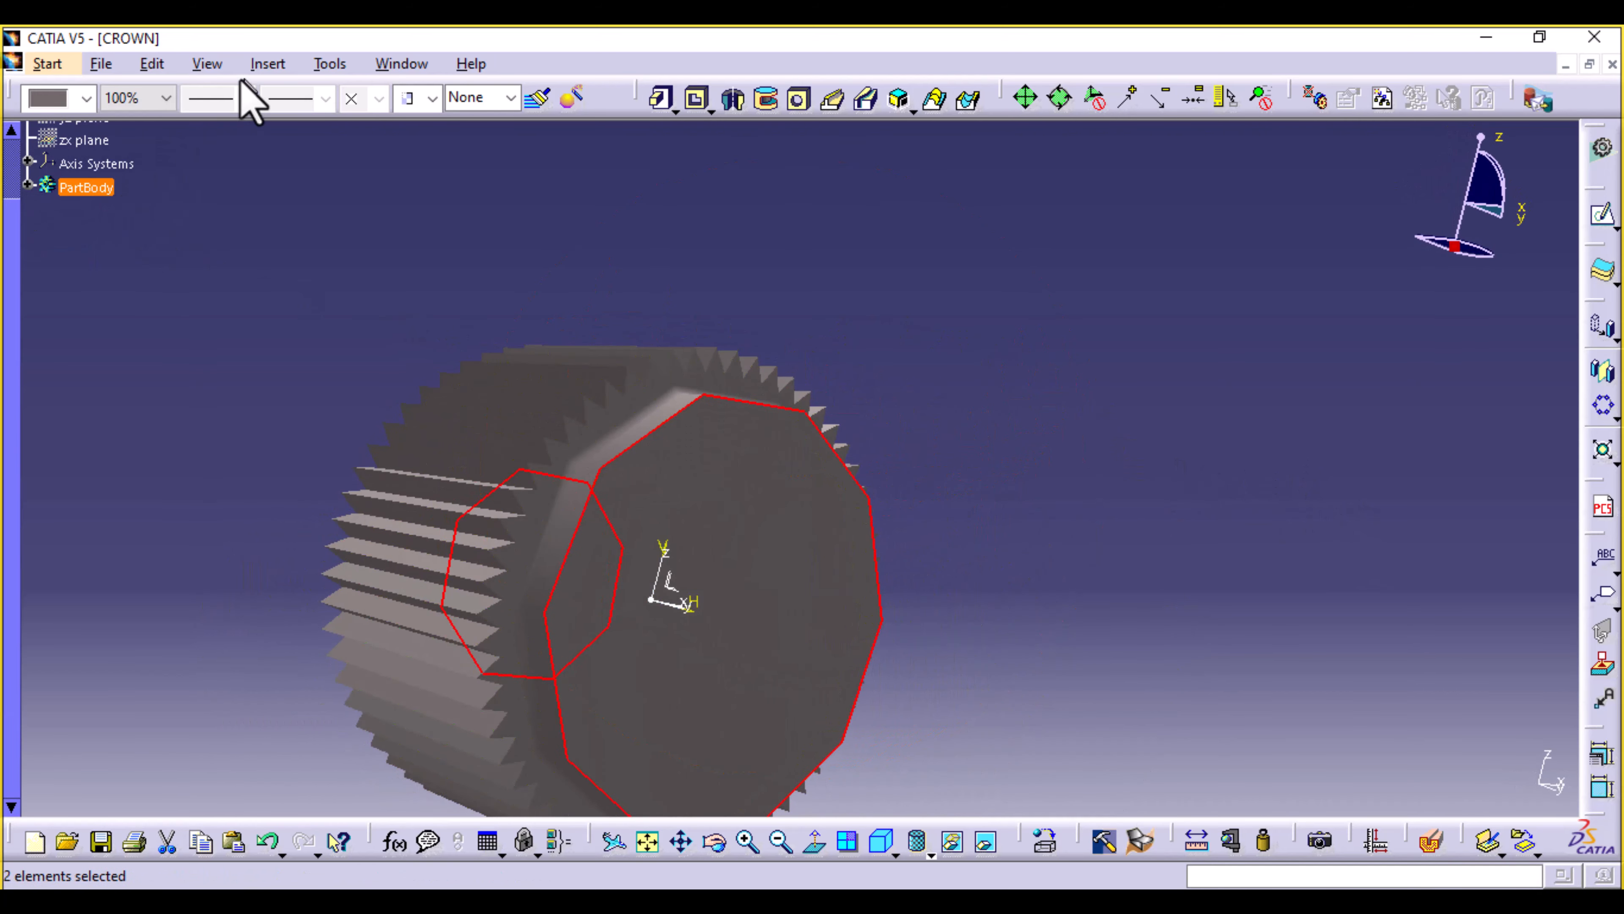
click(268, 63)
mouse_move(358, 377)
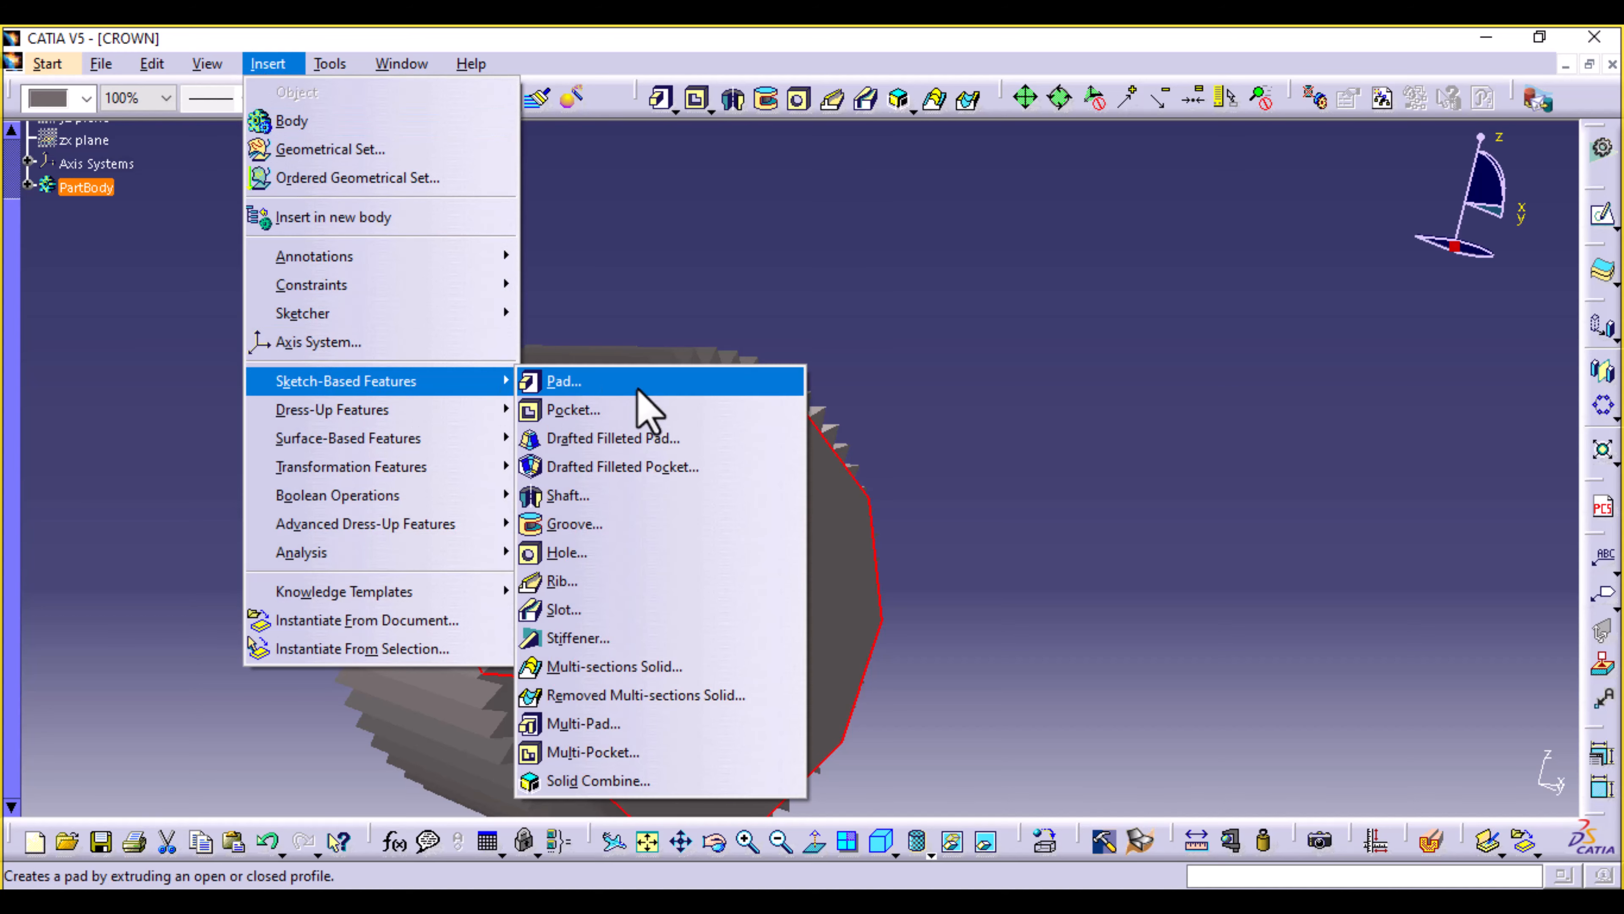
click(640, 382)
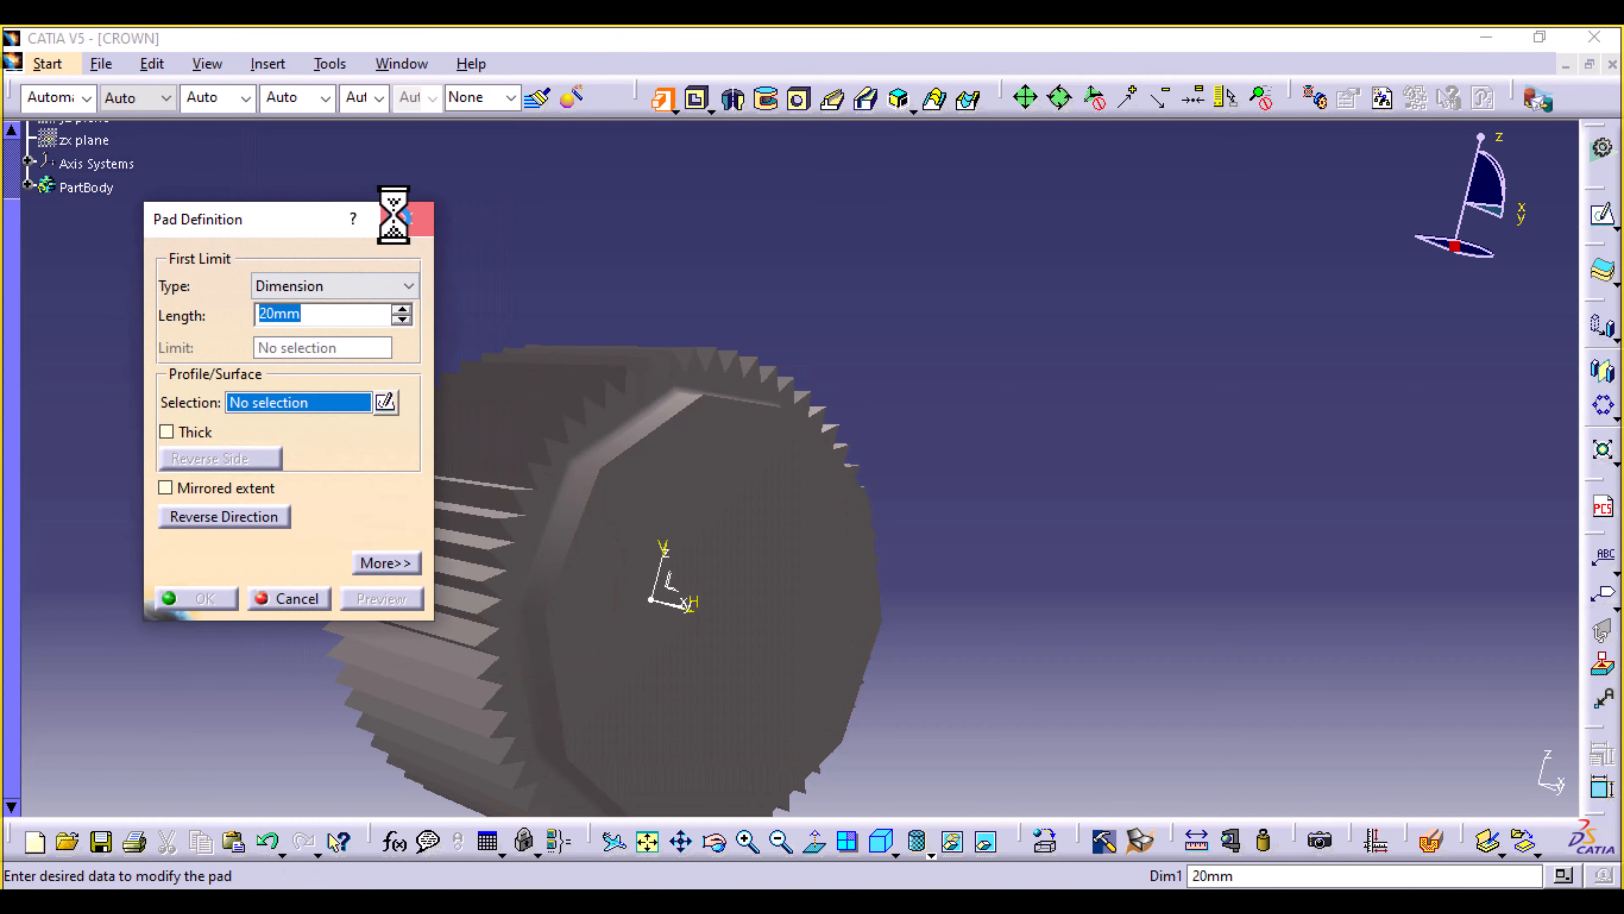
click(417, 218)
Apply a 0.1 mm edge fillet with tangency propagation to the selected front boss edge and rear recess edge.
click(265, 63)
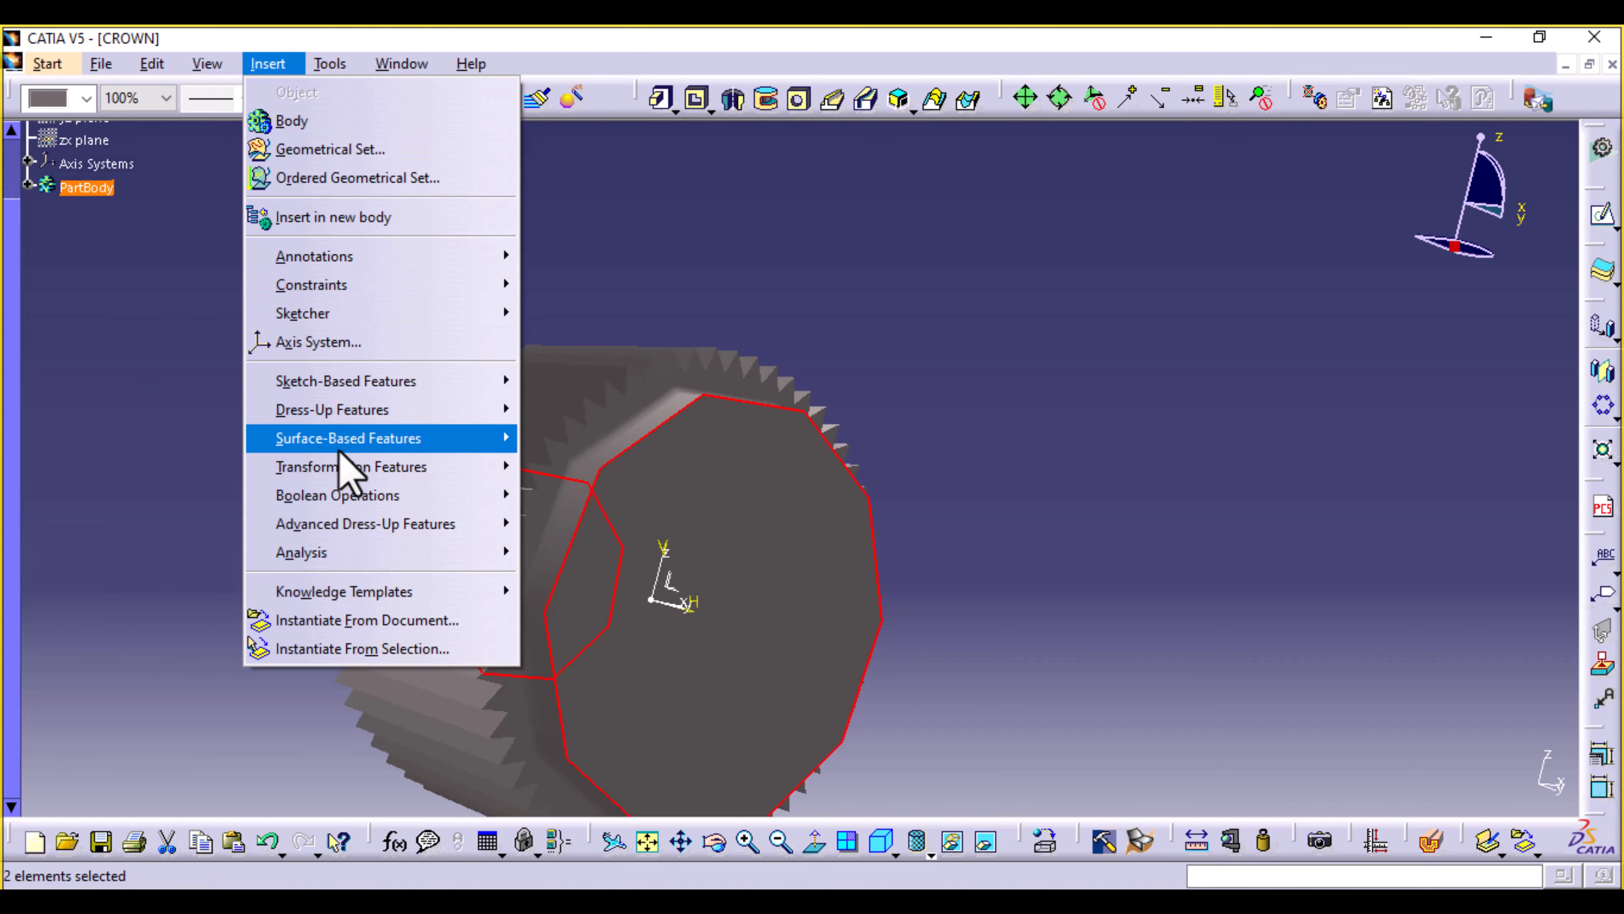
mouse_move(319, 411)
click(625, 419)
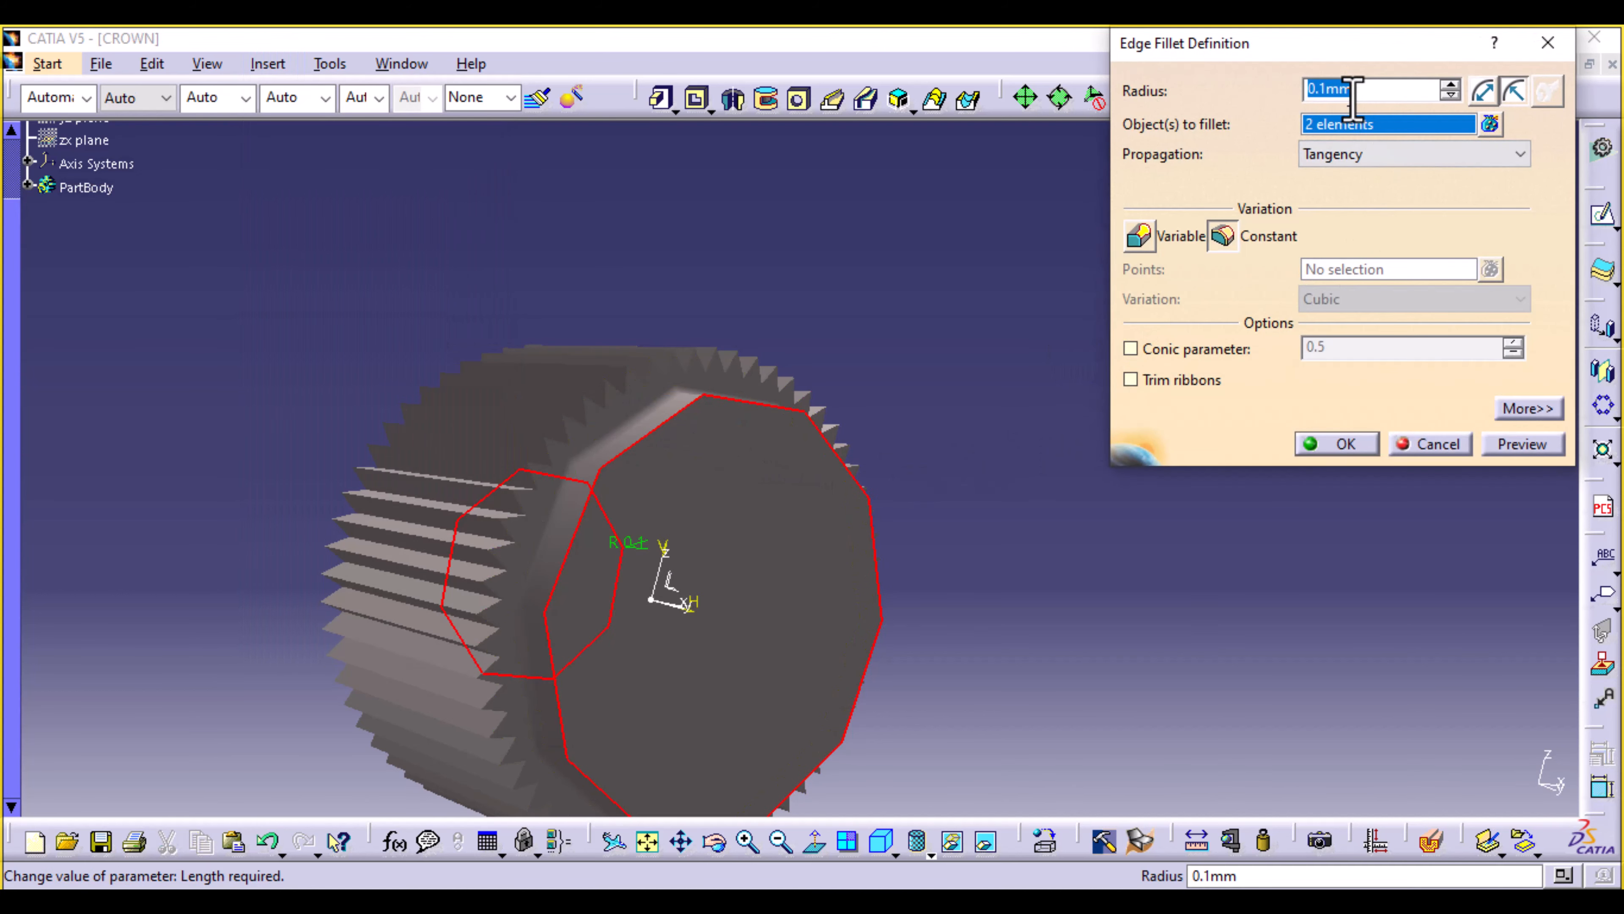
click(1531, 448)
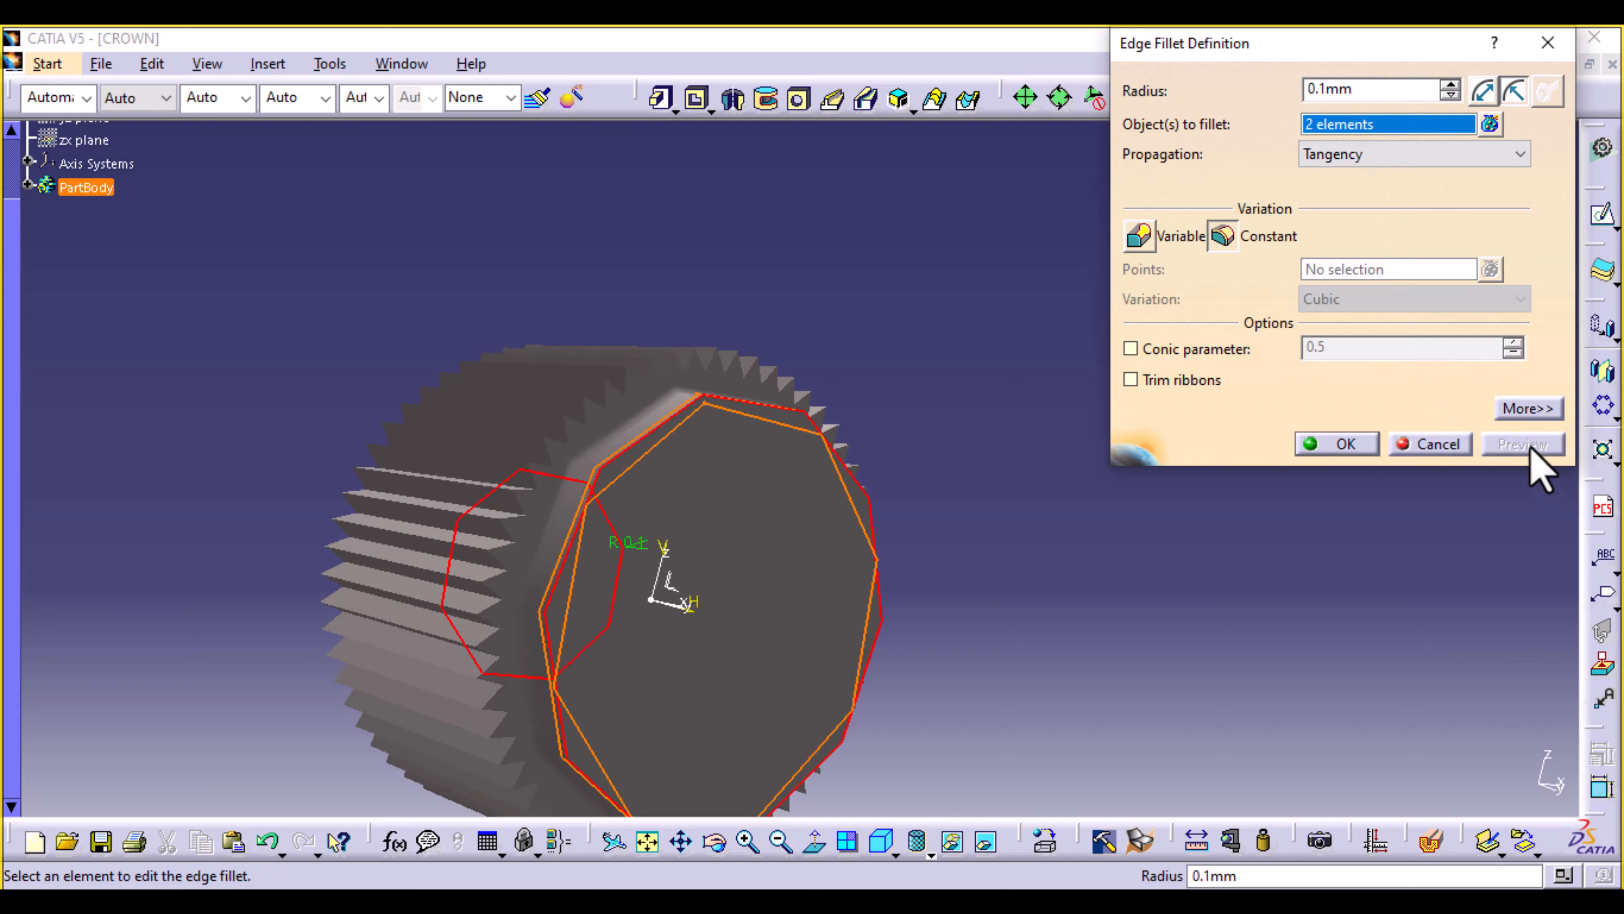
middle_drag(607, 192, 879, 492)
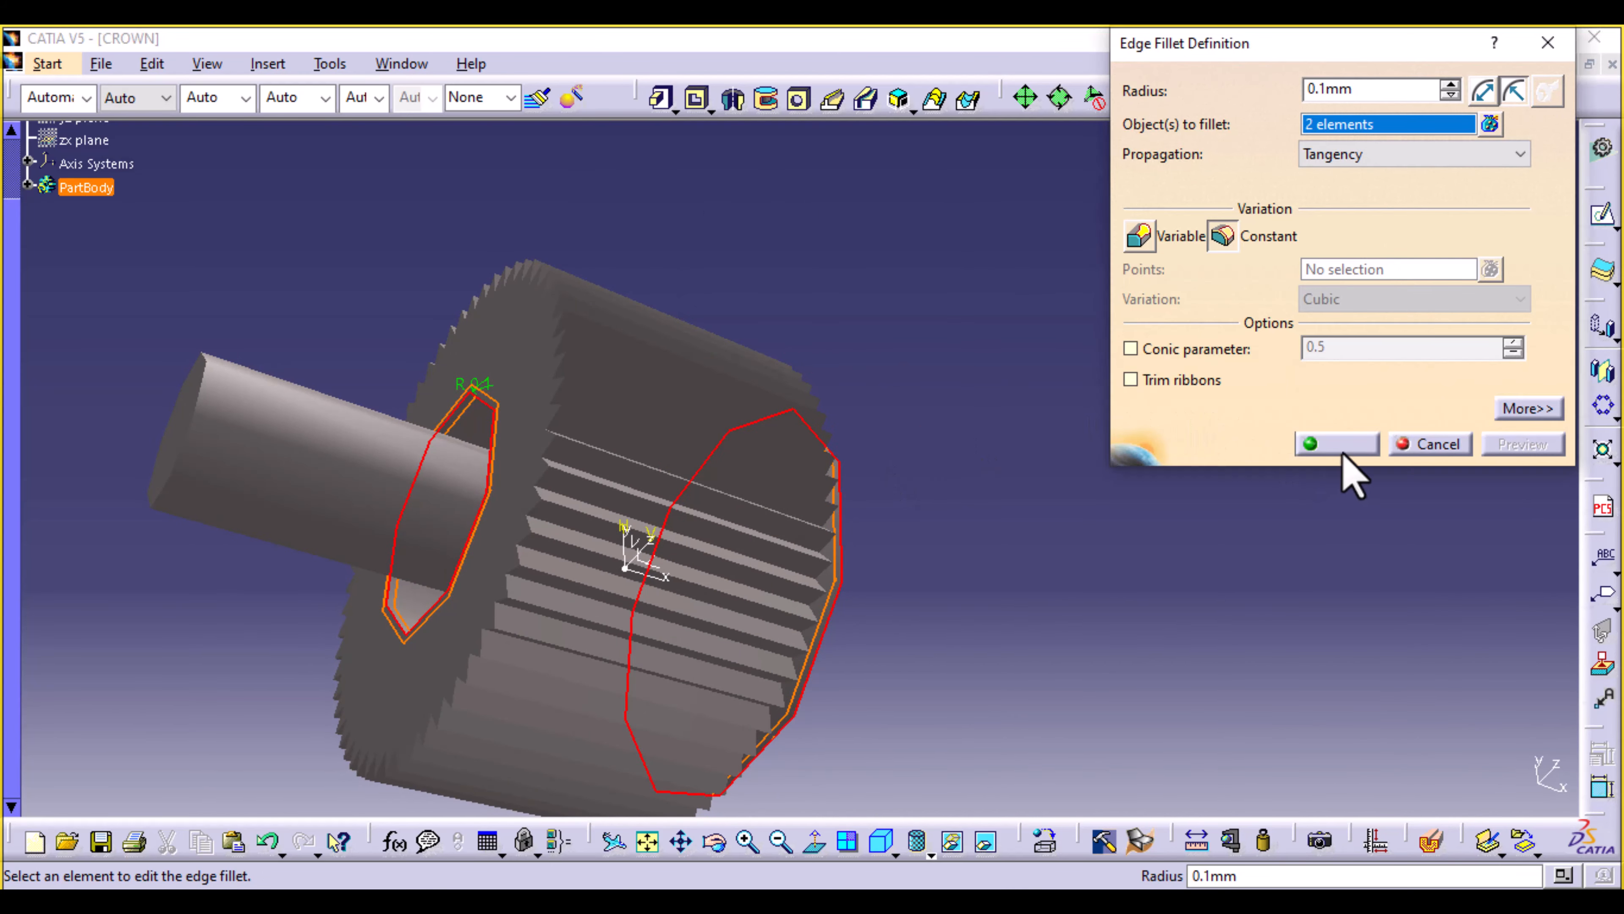
click(1343, 443)
middle_drag(1244, 450, 646, 442)
middle_drag(1301, 550, 1107, 437)
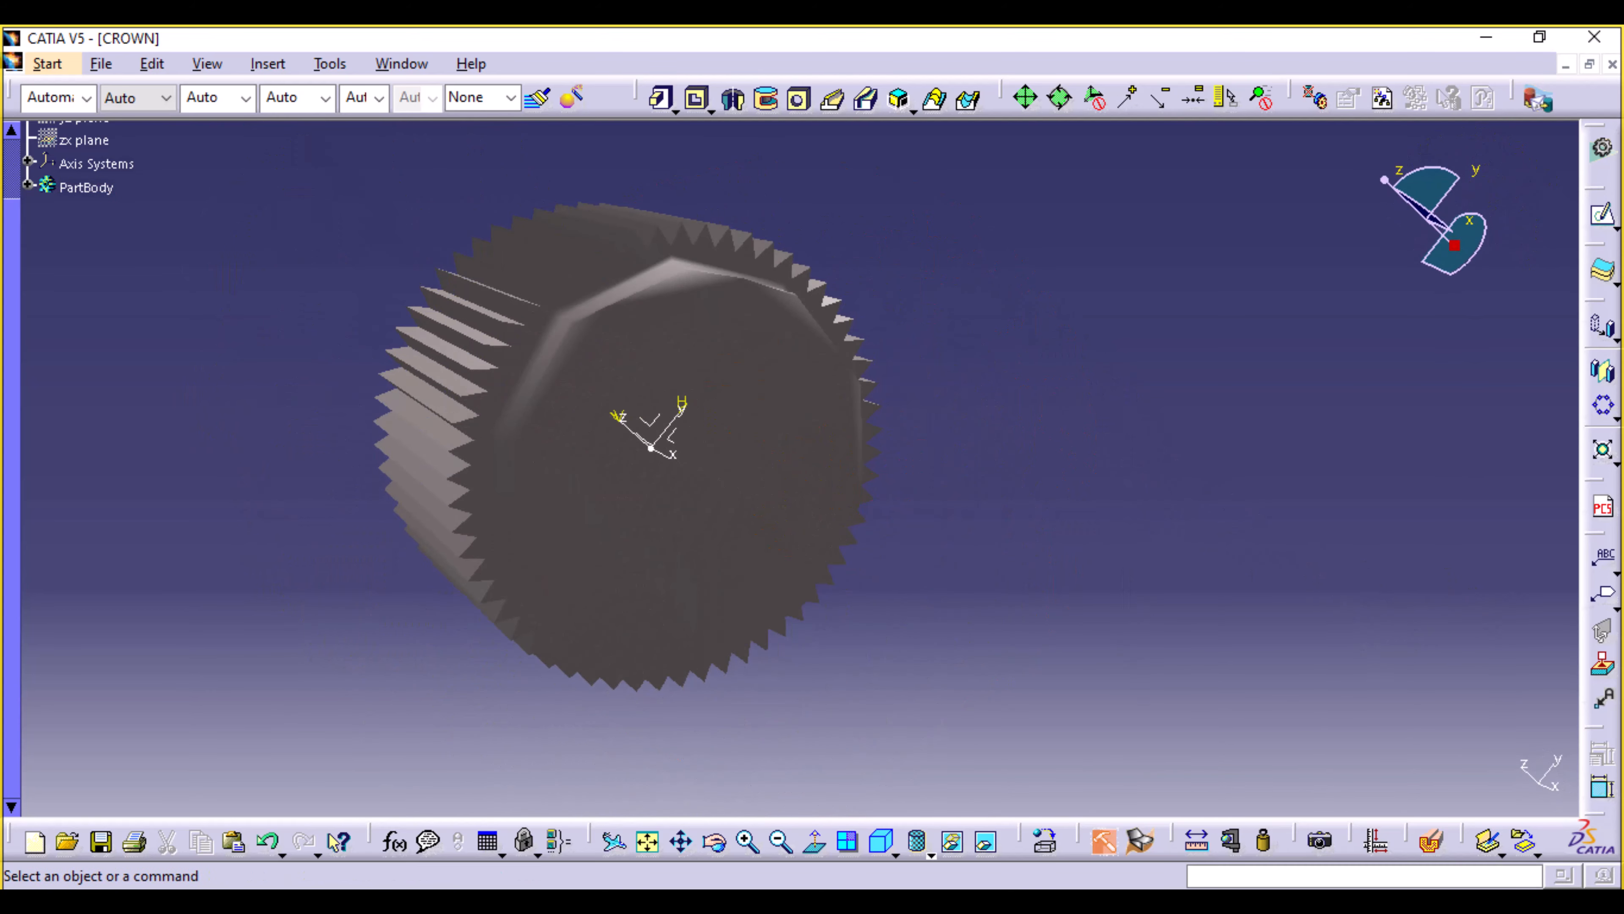
Create a new Drafting document with an empty ISO A0 sheet at 1:1 scale.
key(alt+Tab)
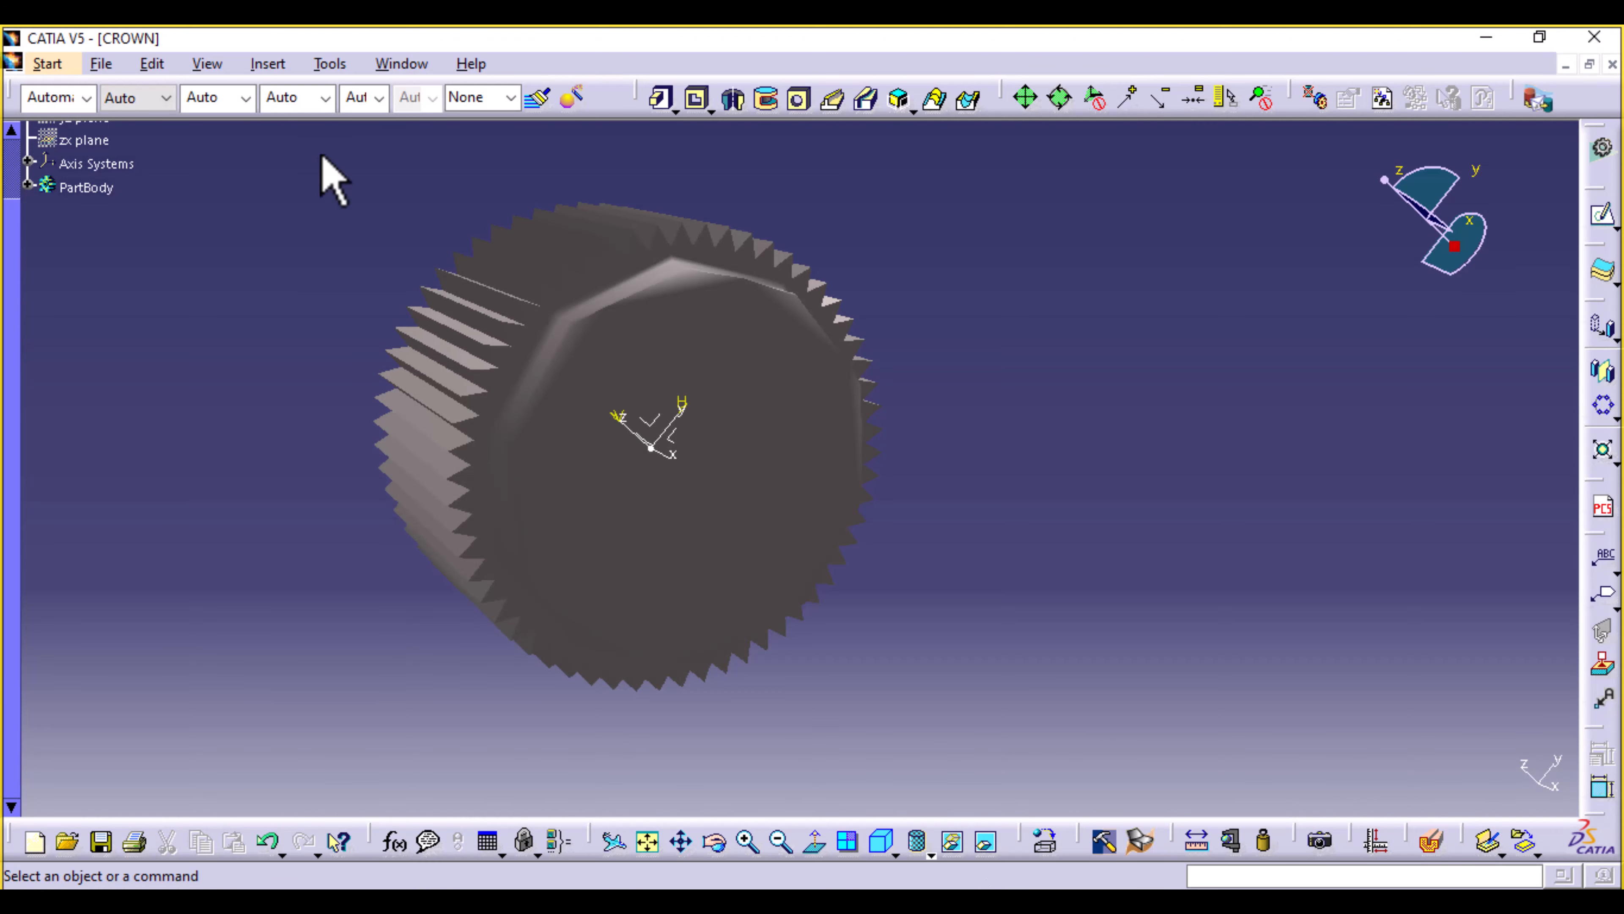
click(51, 62)
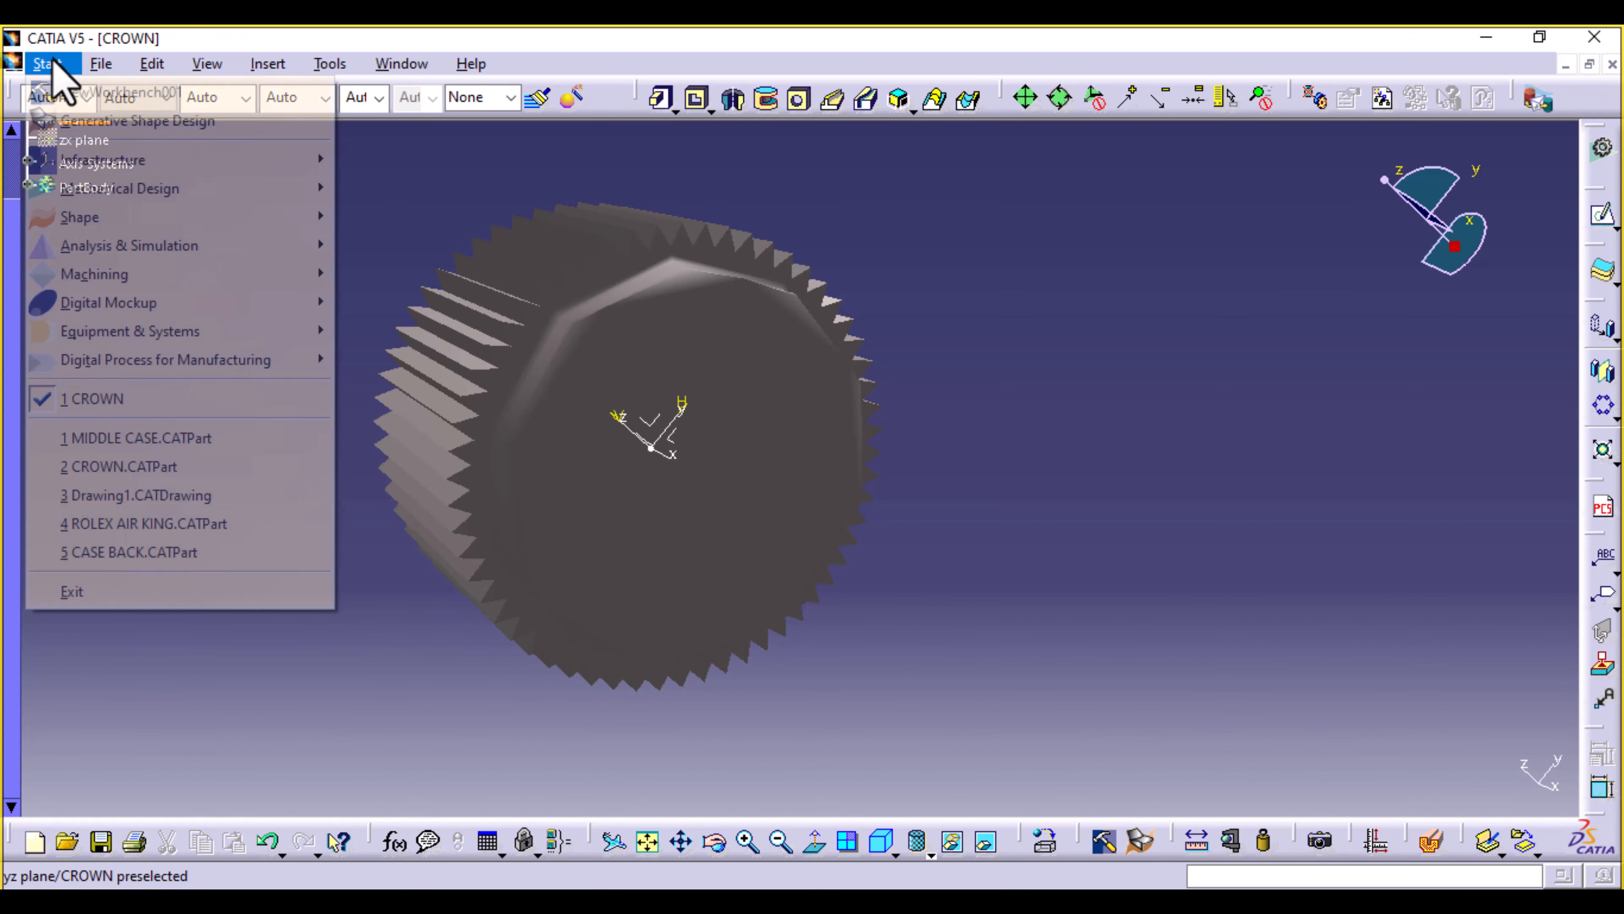
mouse_move(211, 192)
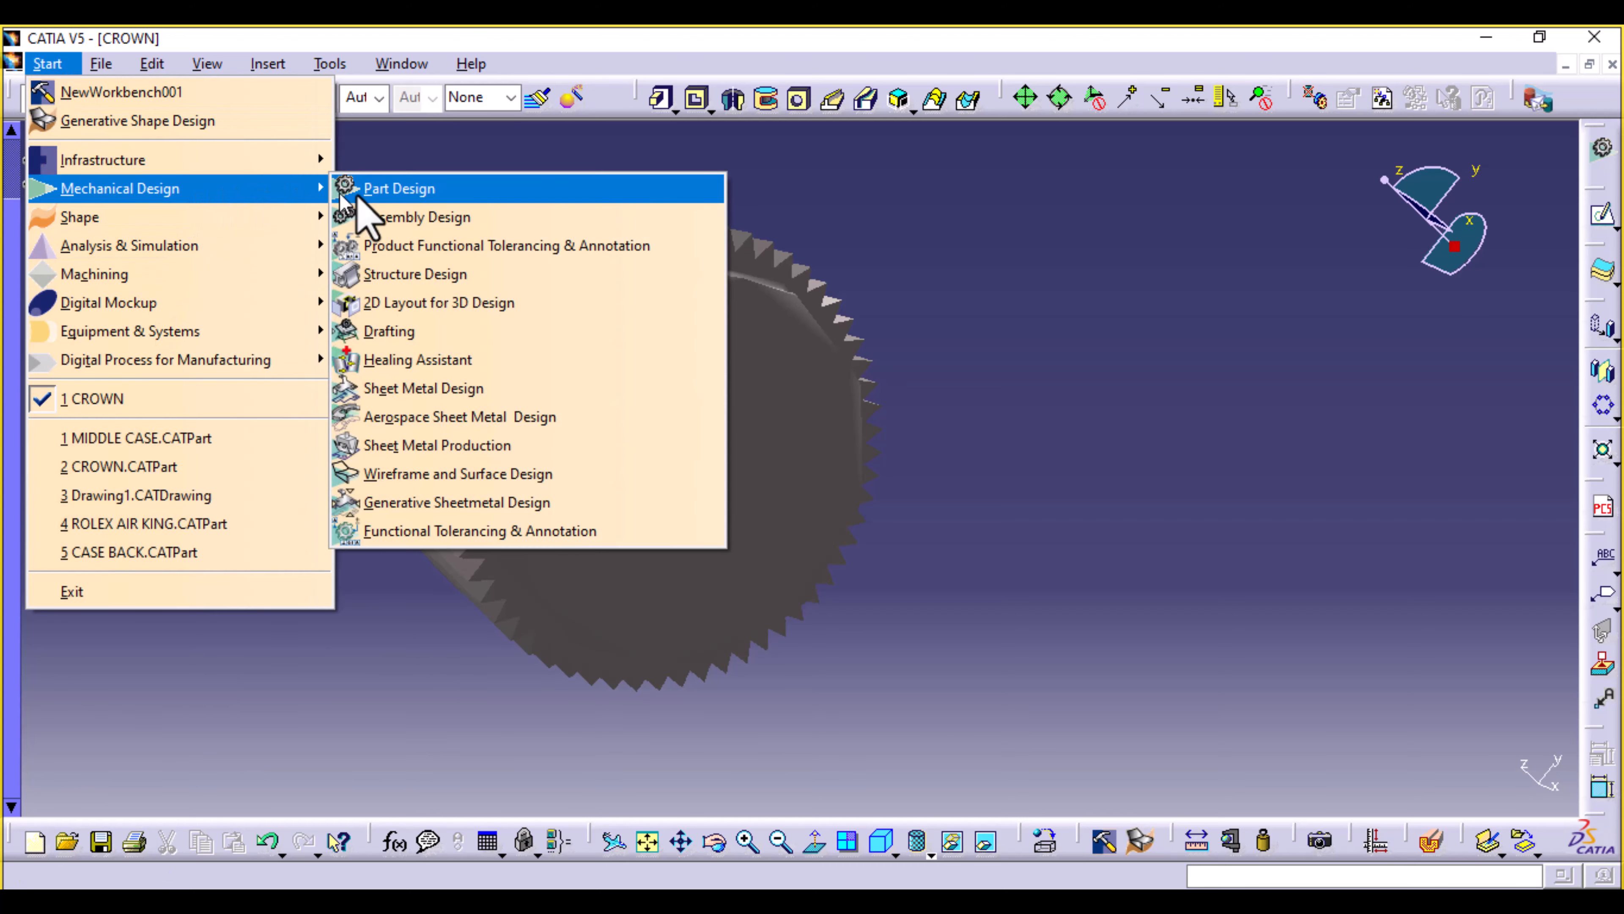
click(470, 328)
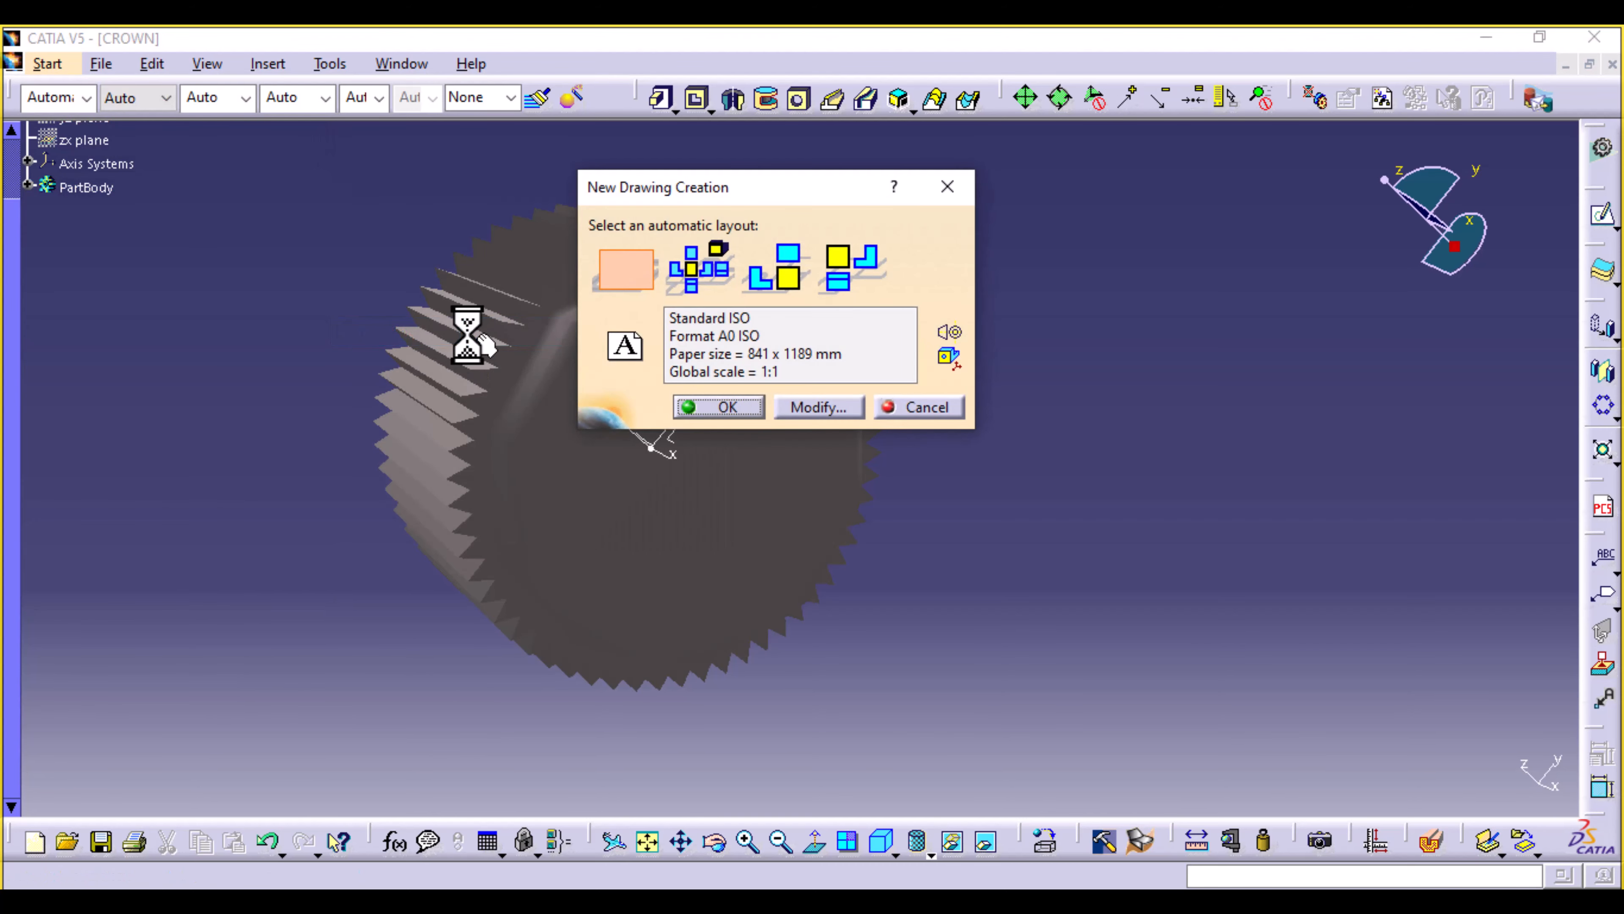
click(711, 406)
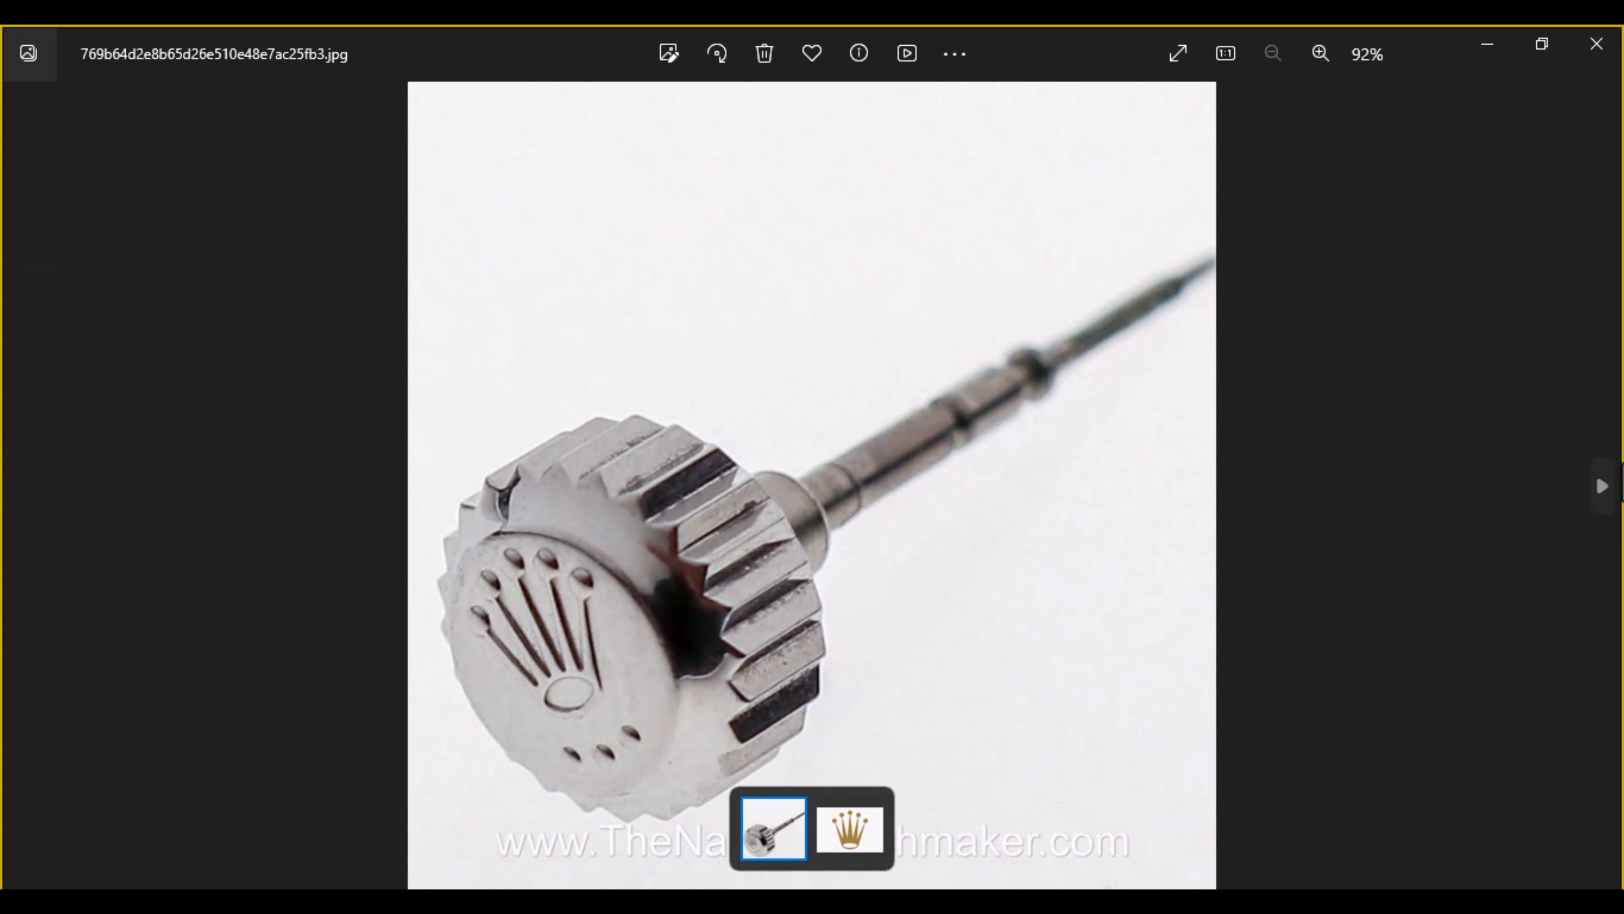
View the Rolex crown logo image, and insert that picture in the upper middle of the drawing sheet.
click(1603, 486)
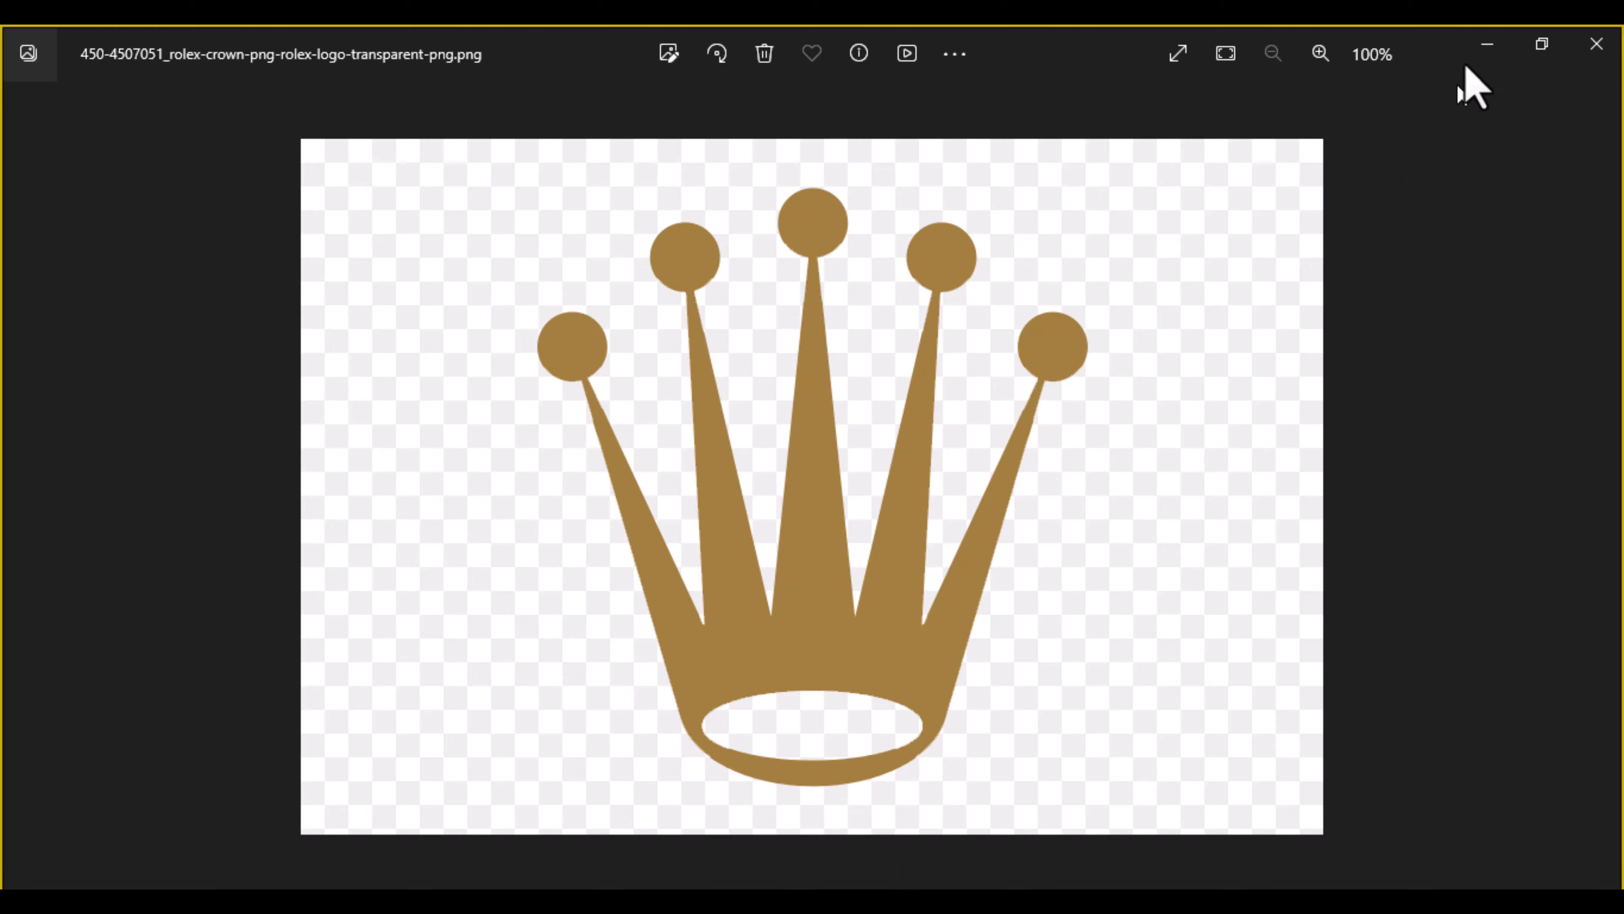
click(1482, 46)
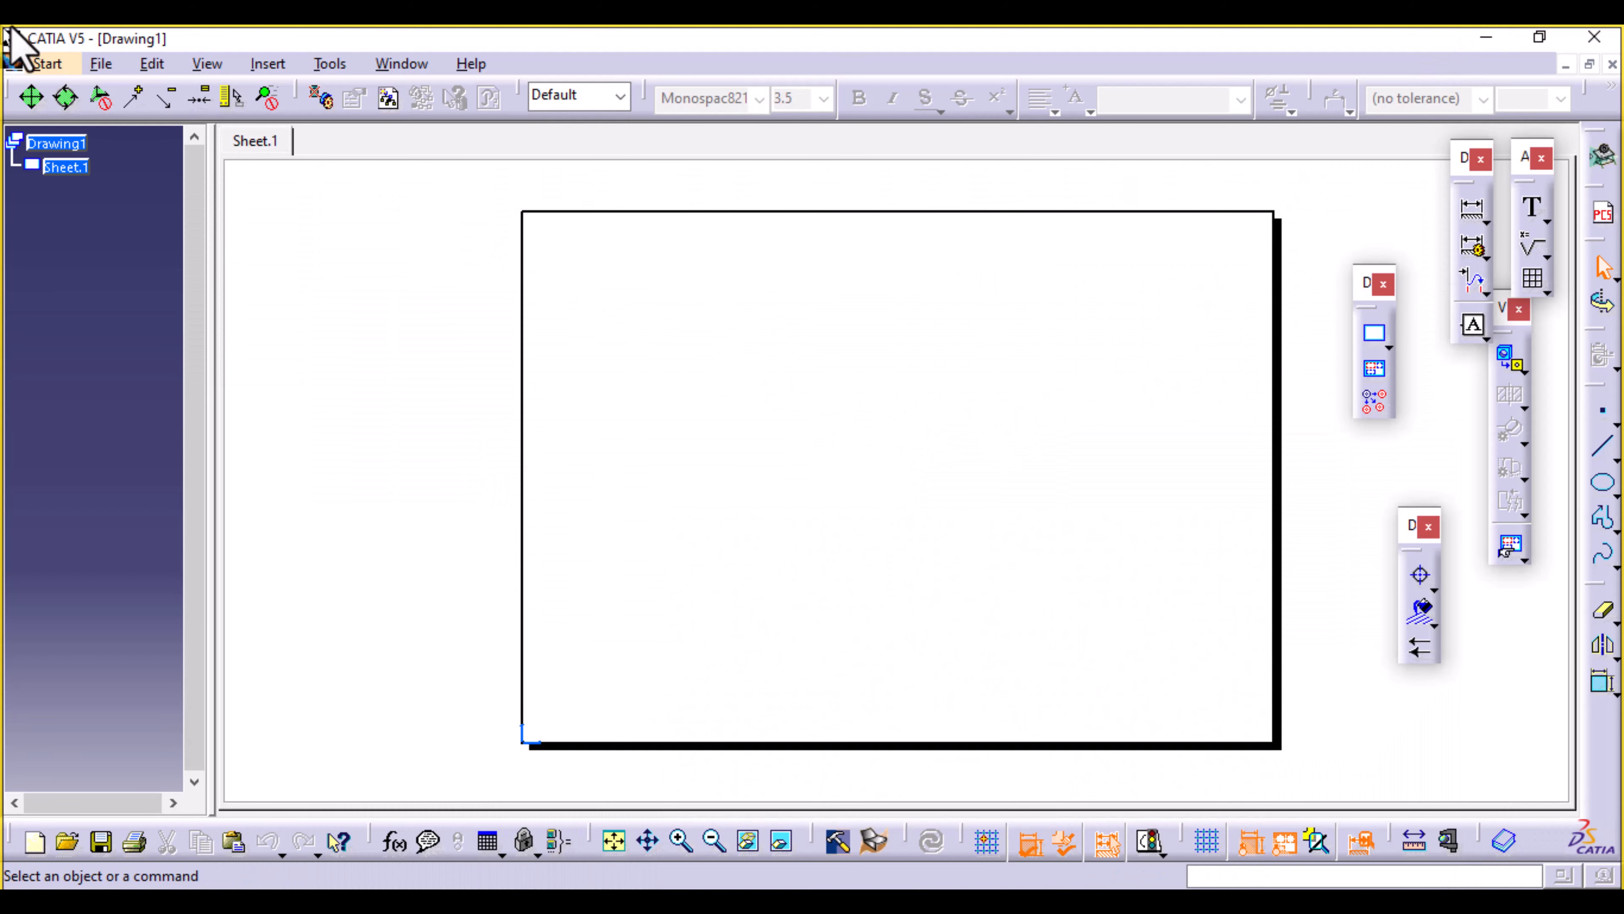
click(268, 63)
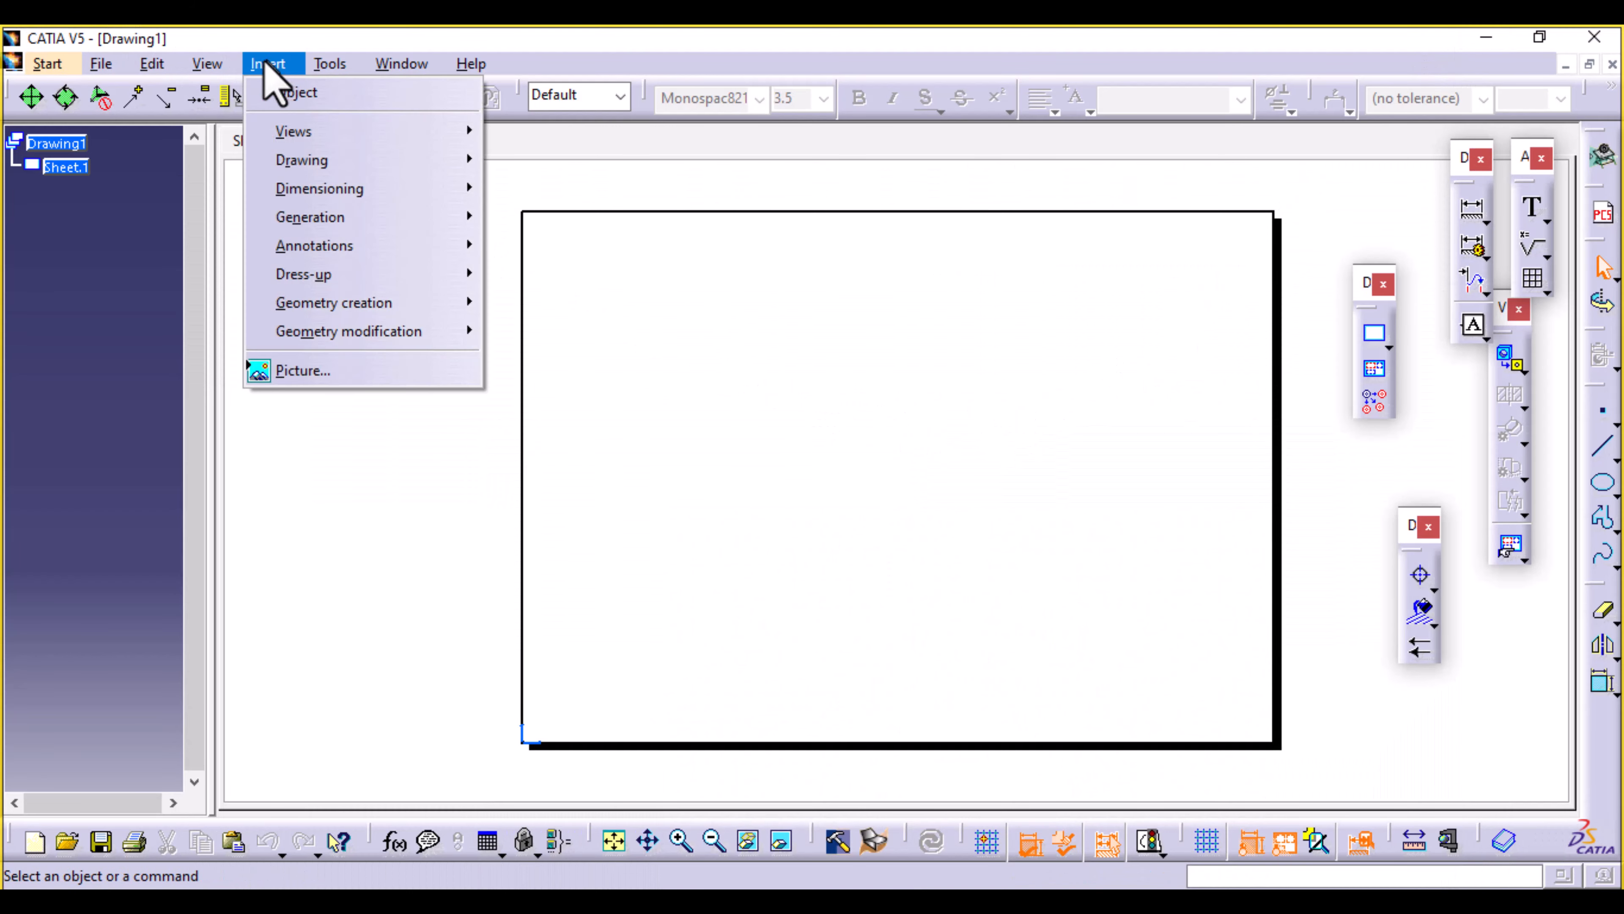
click(310, 370)
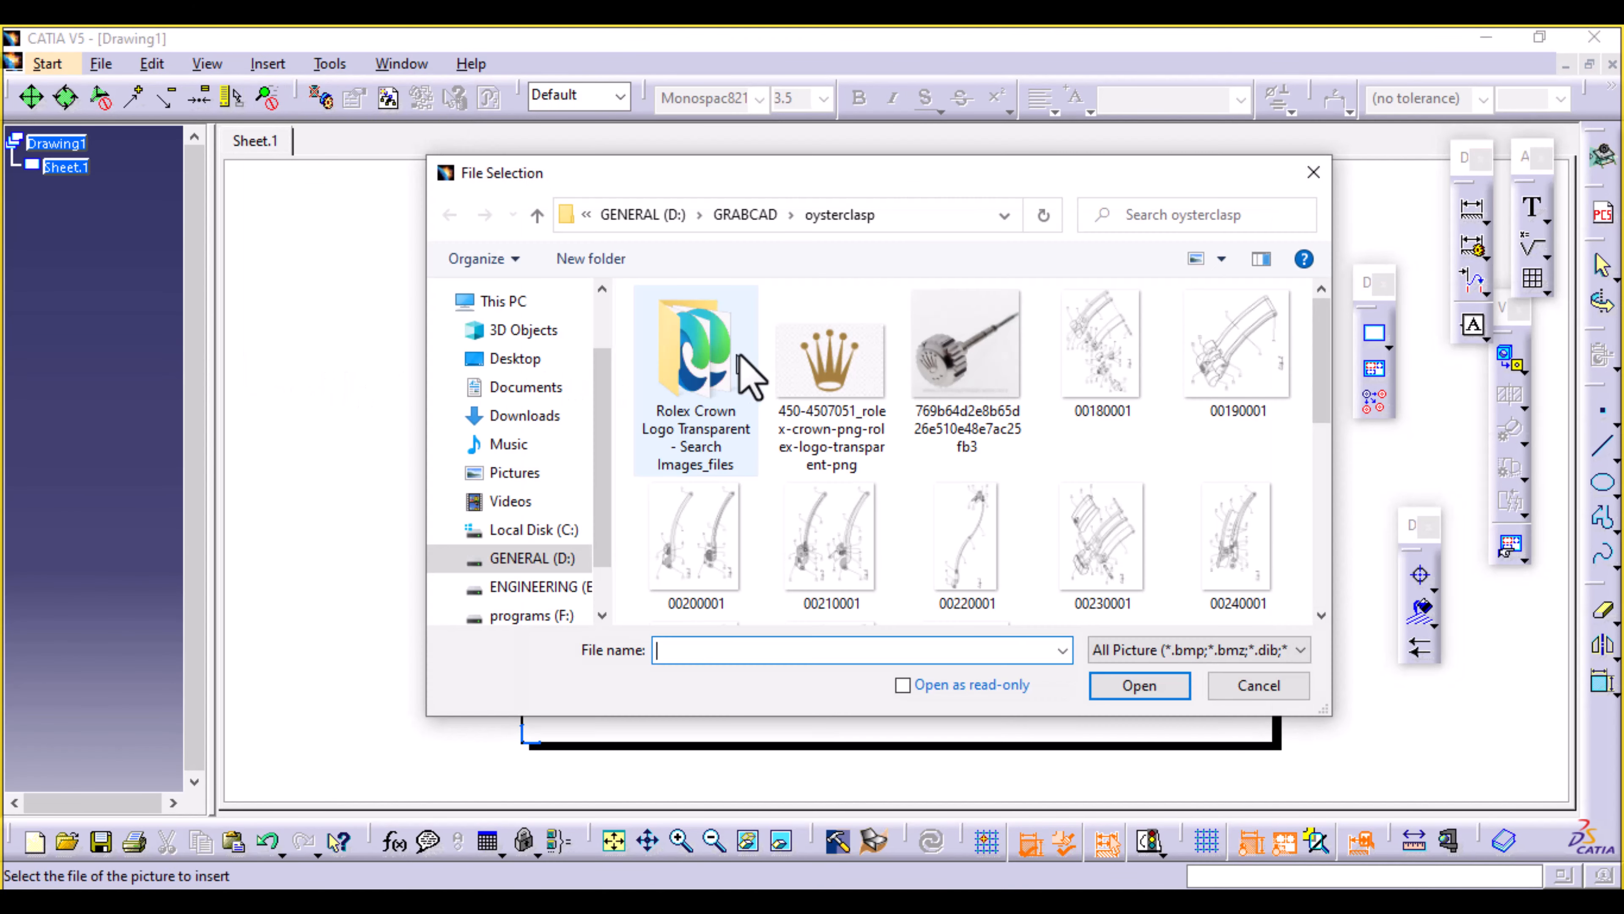
double_click(828, 358)
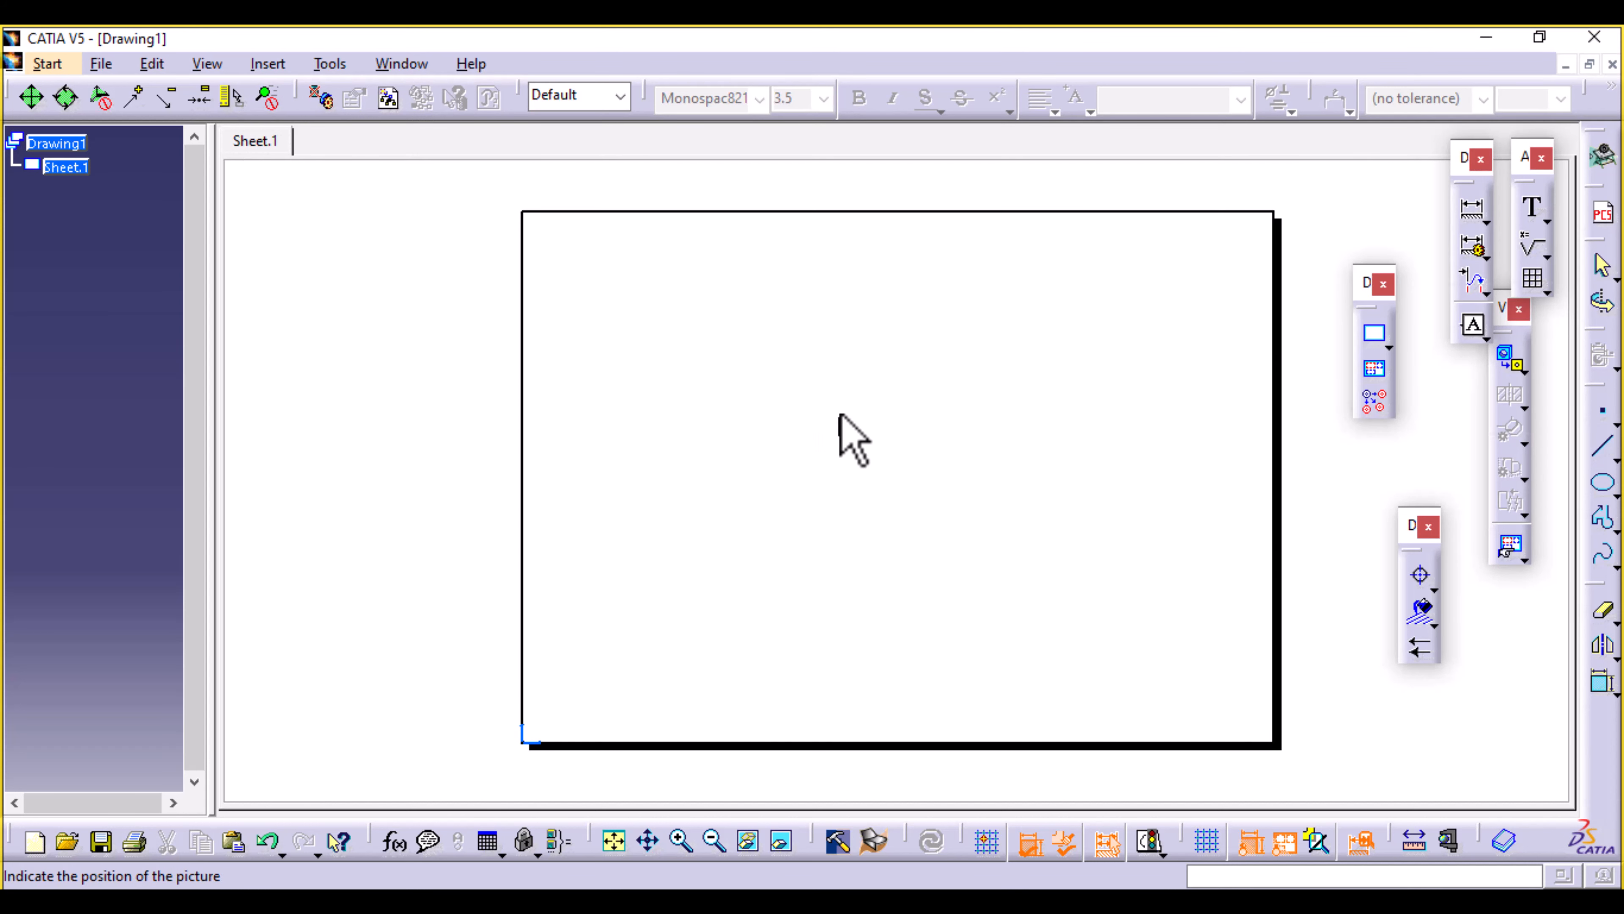
click(877, 376)
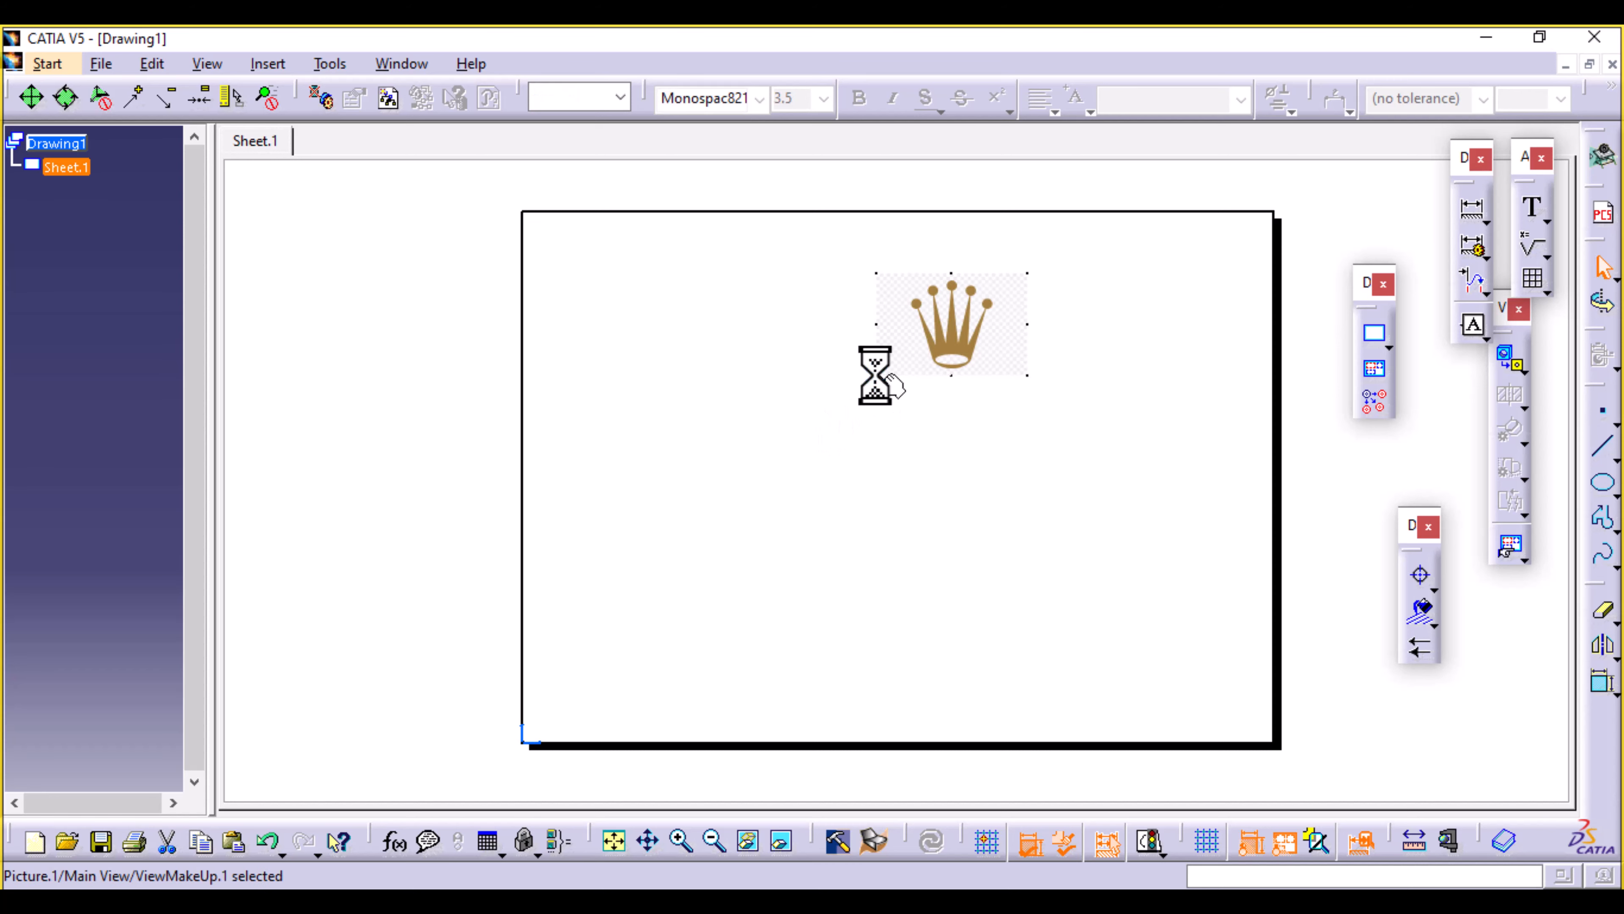
Shrink the inserted crown logo picture proportionally to about a quarter of its width.
middle_drag(996, 481, 882, 499)
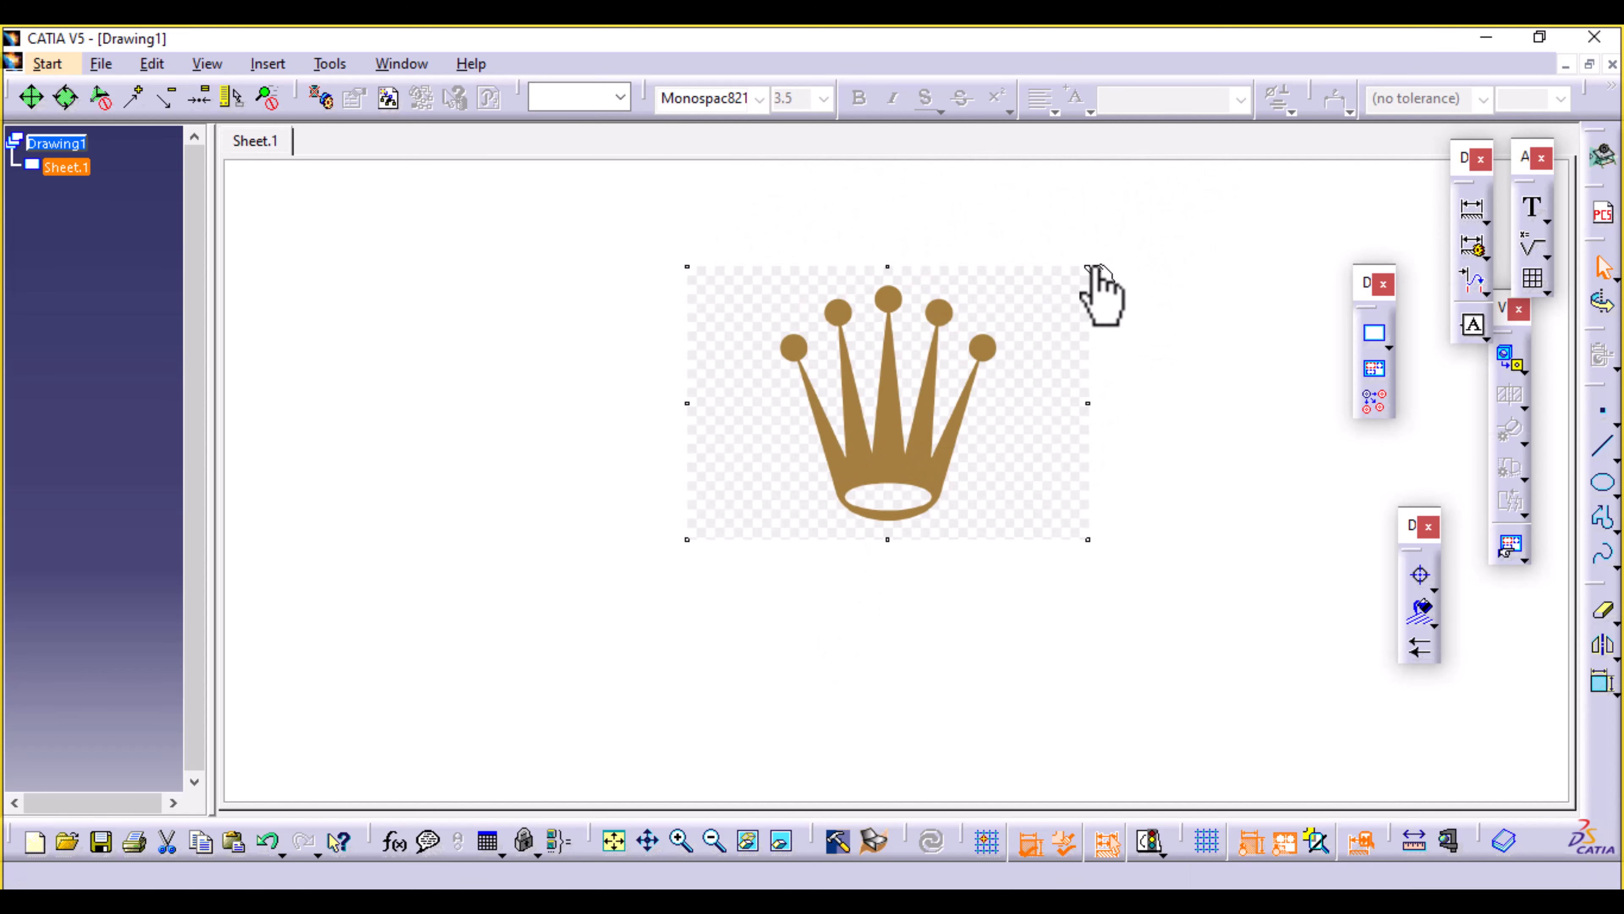
drag(1089, 267, 958, 357)
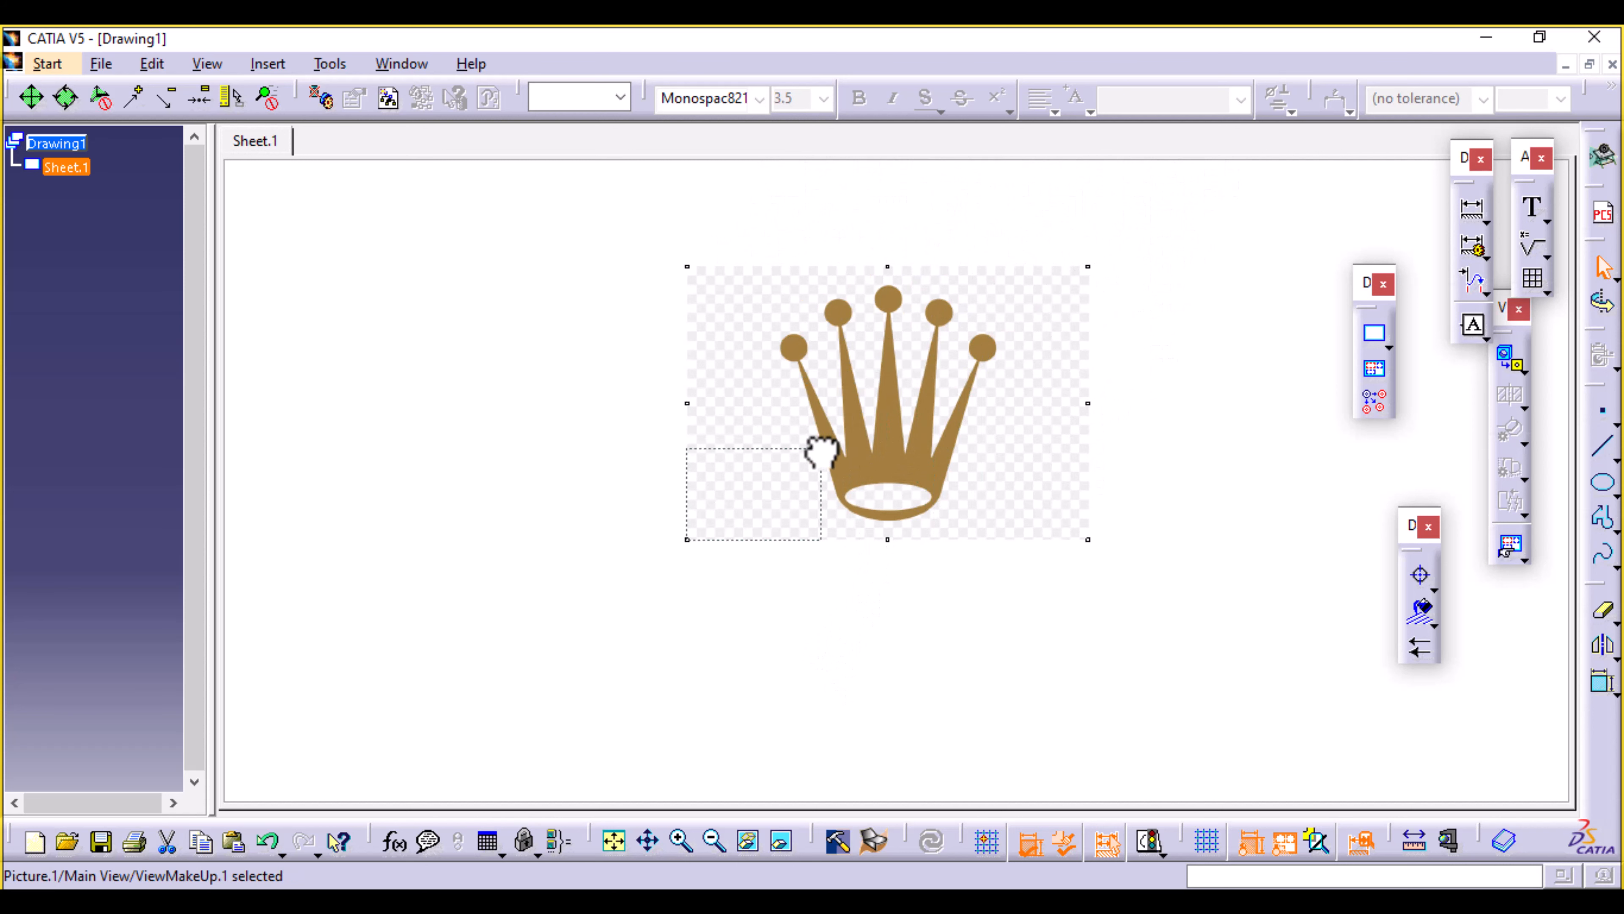
drag(807, 478, 805, 481)
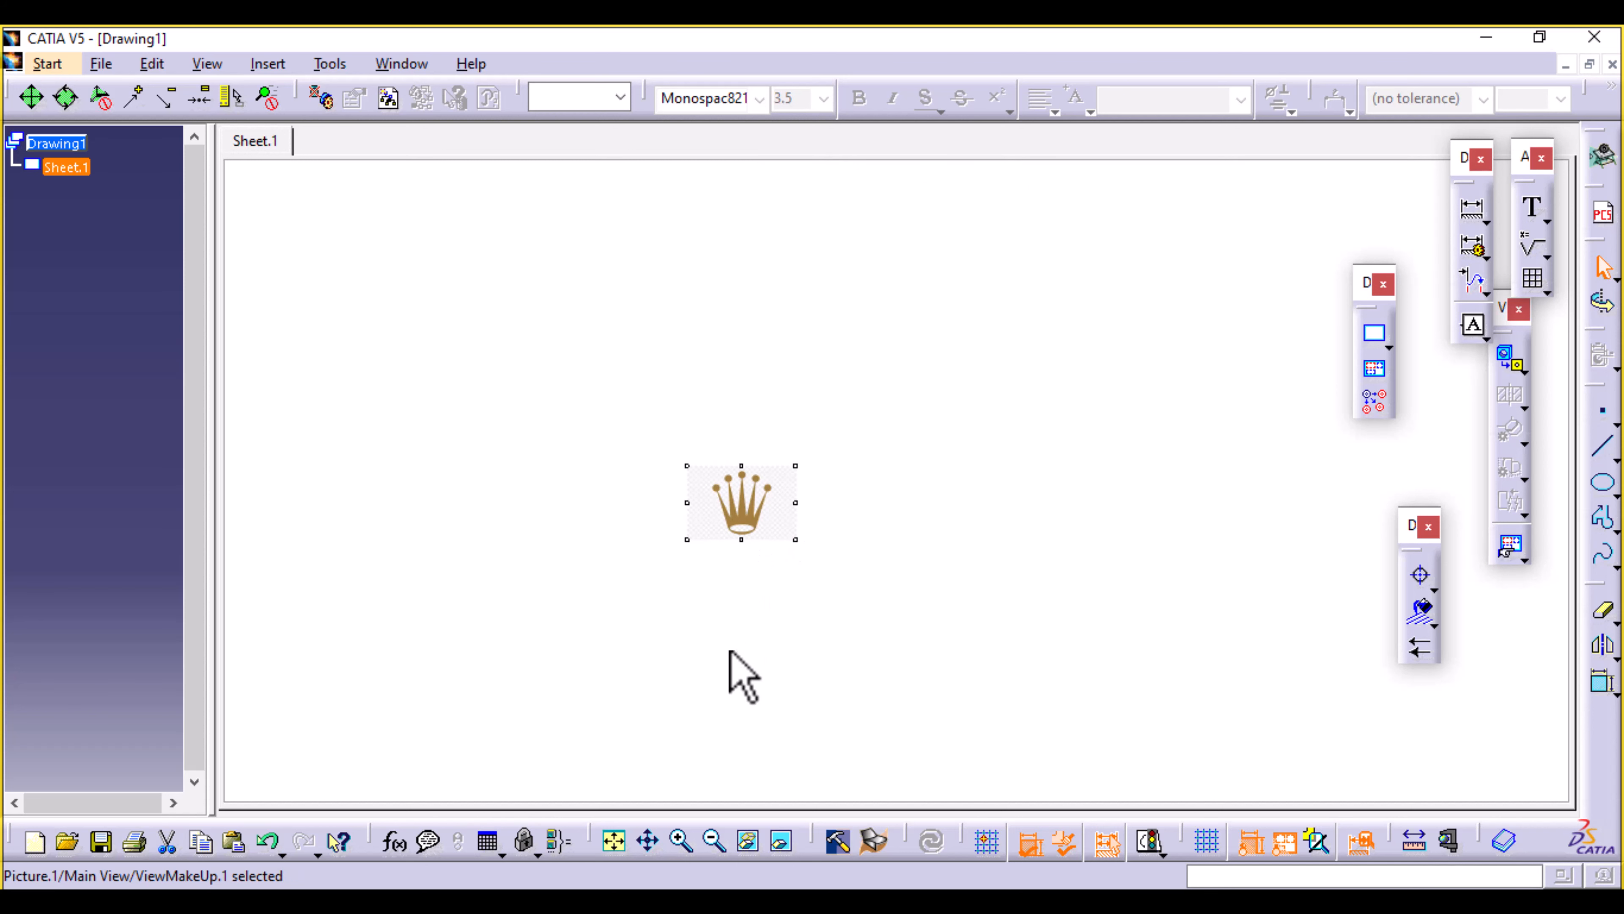
ctrl+middle_drag(740, 504, 746, 396)
middle_drag(527, 477, 1303, 330)
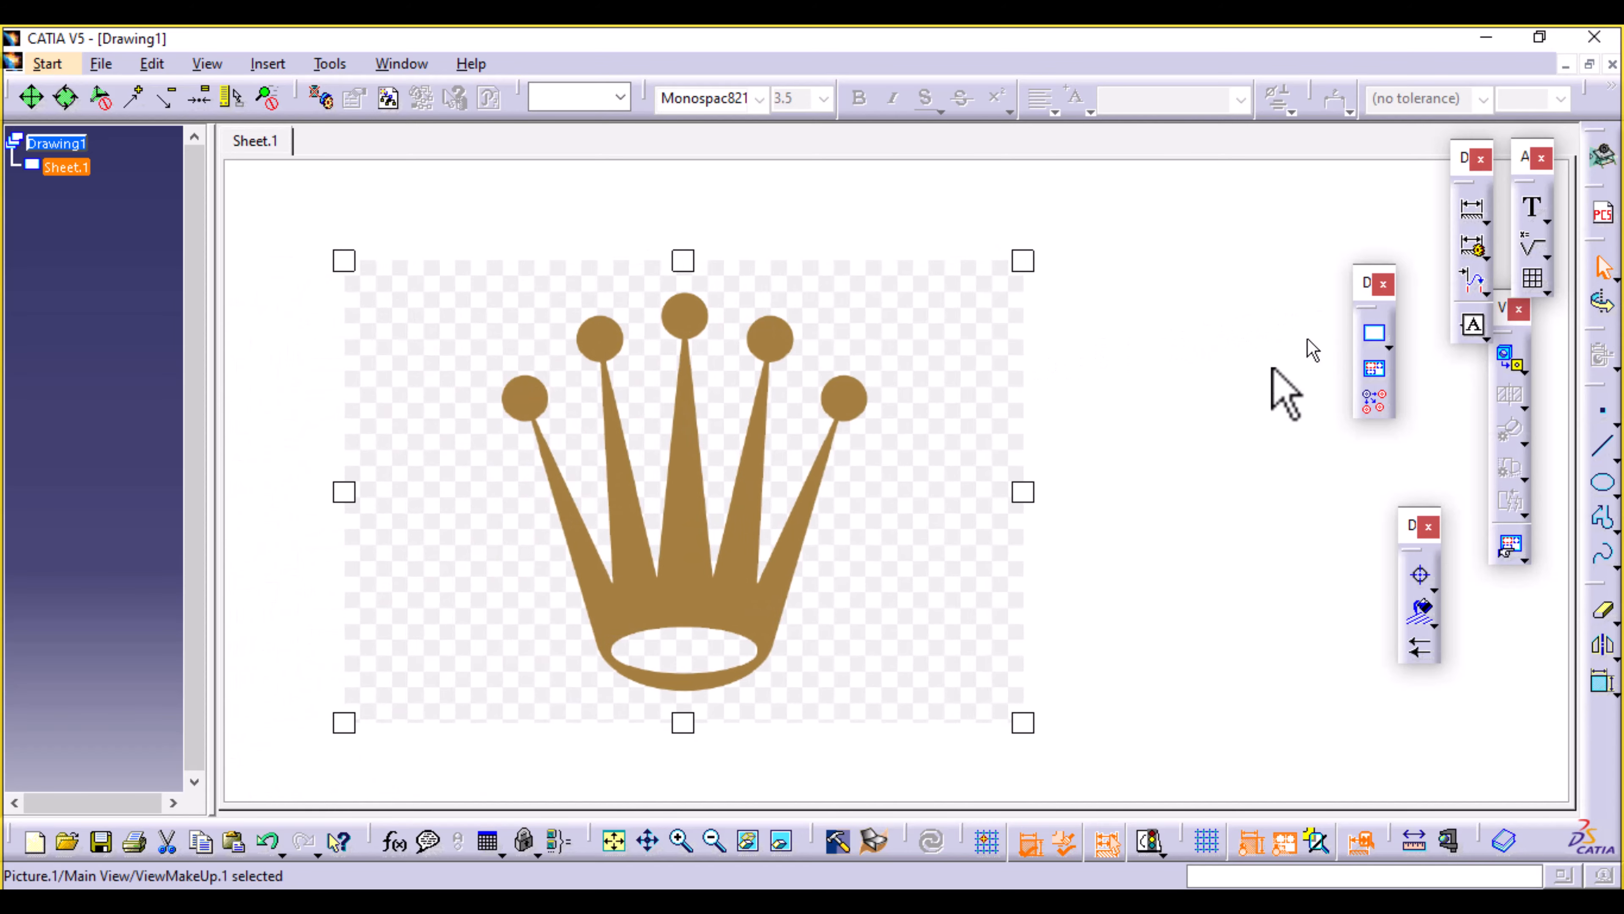
Trace the logo's leftmost ball with a circle of about 2.2 mm radius and adjust it to the ball's outline.
ctrl+middle_drag(972, 633, 962, 477)
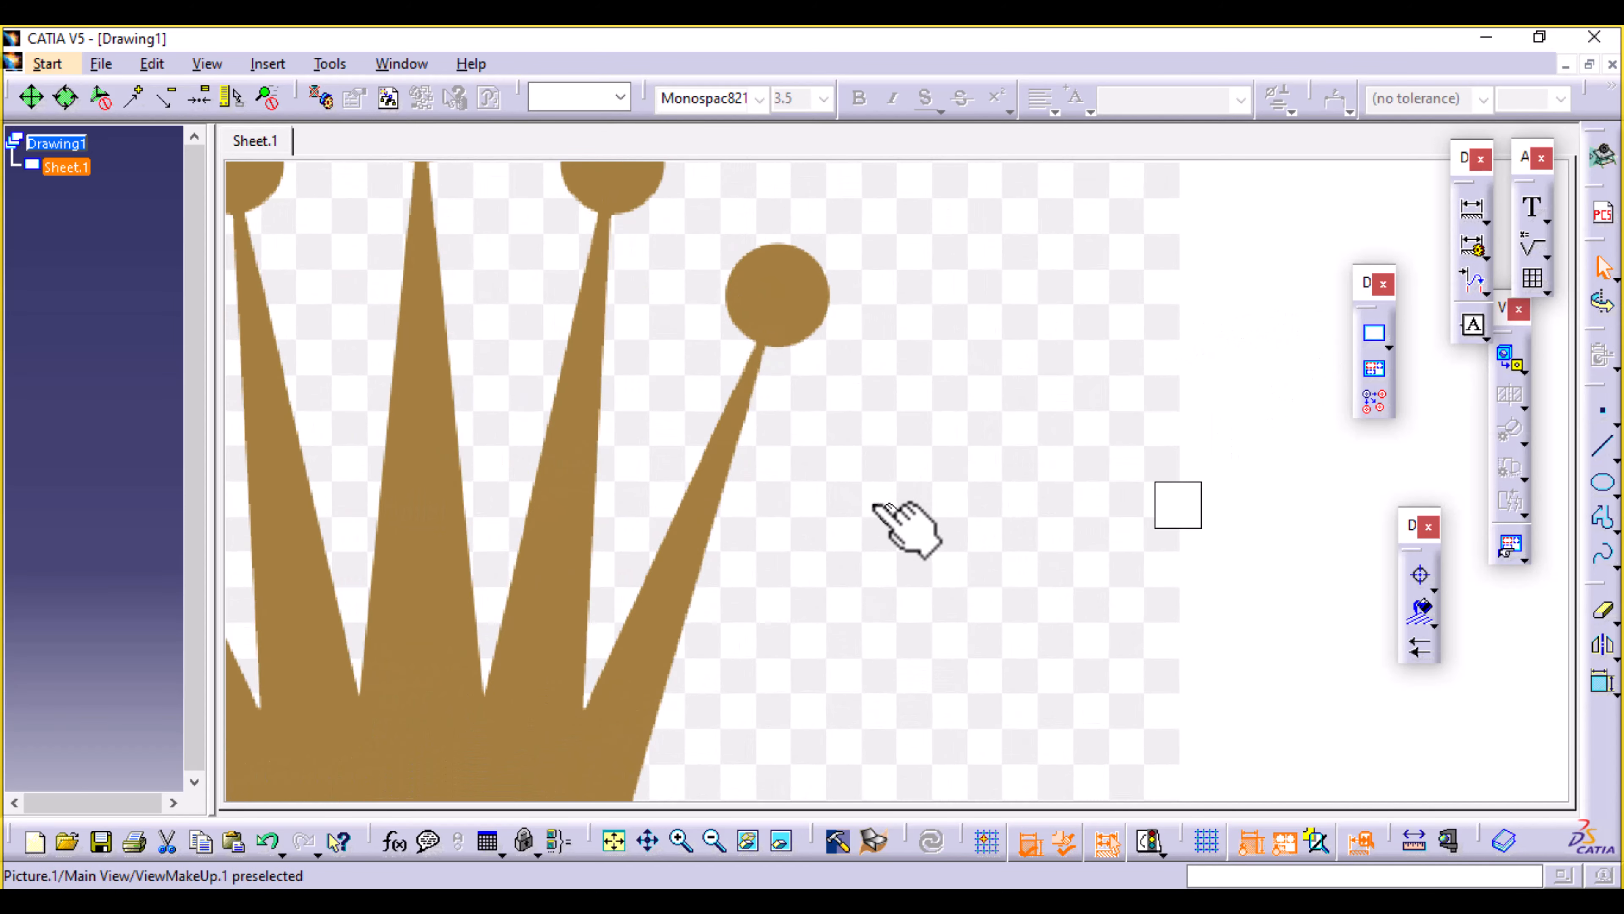
ctrl+middle_drag(904, 528, 1315, 617)
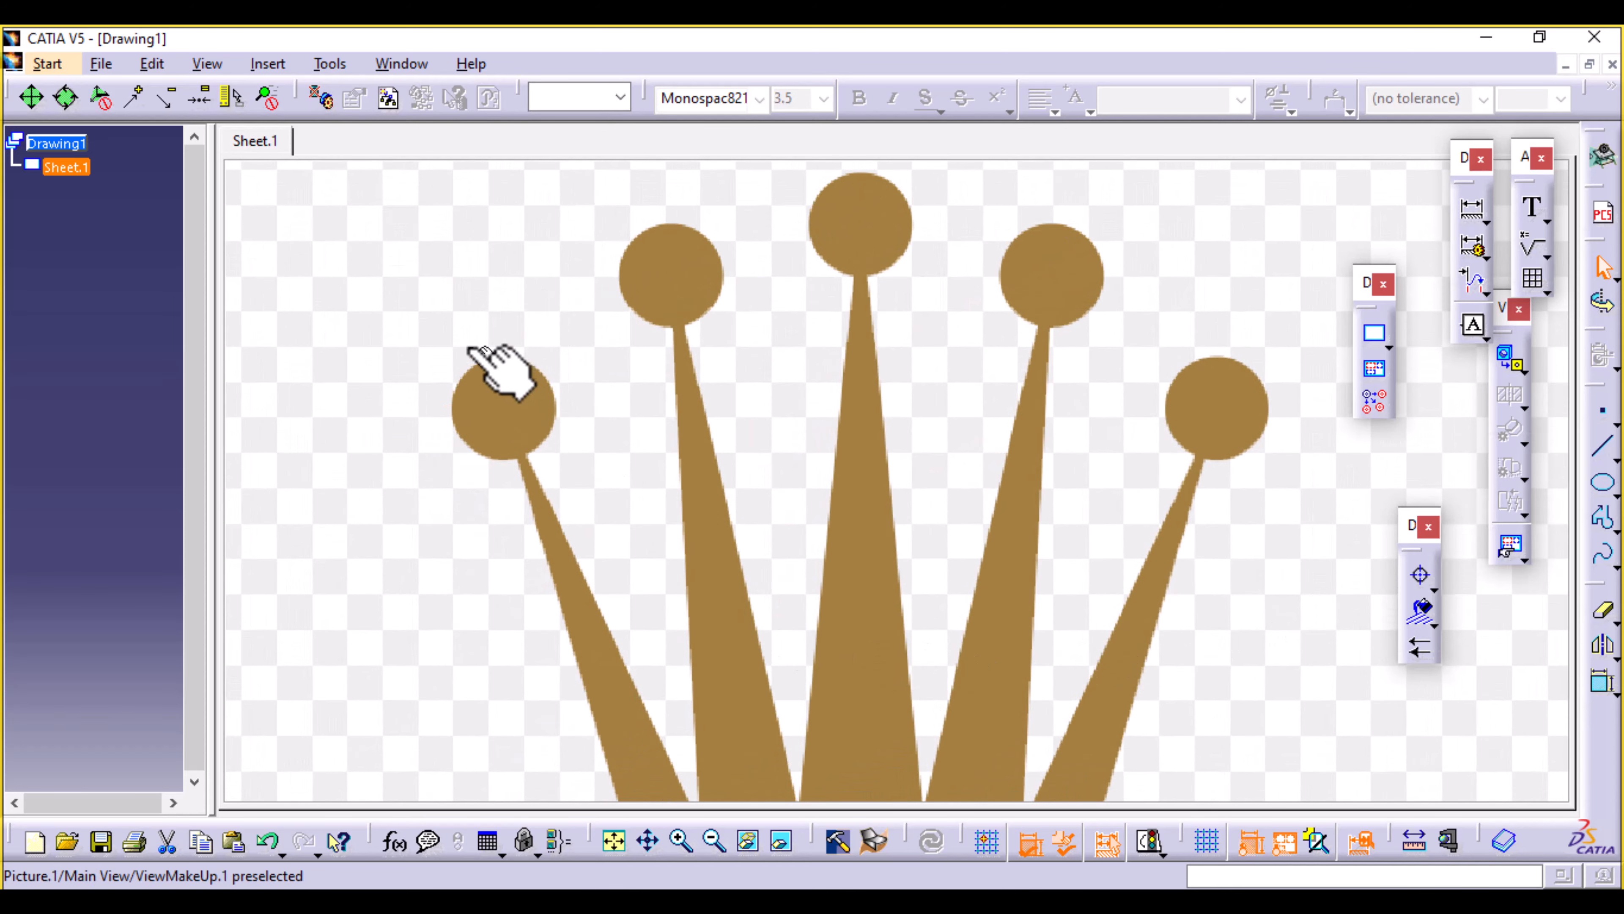
middle_drag(636, 503, 868, 573)
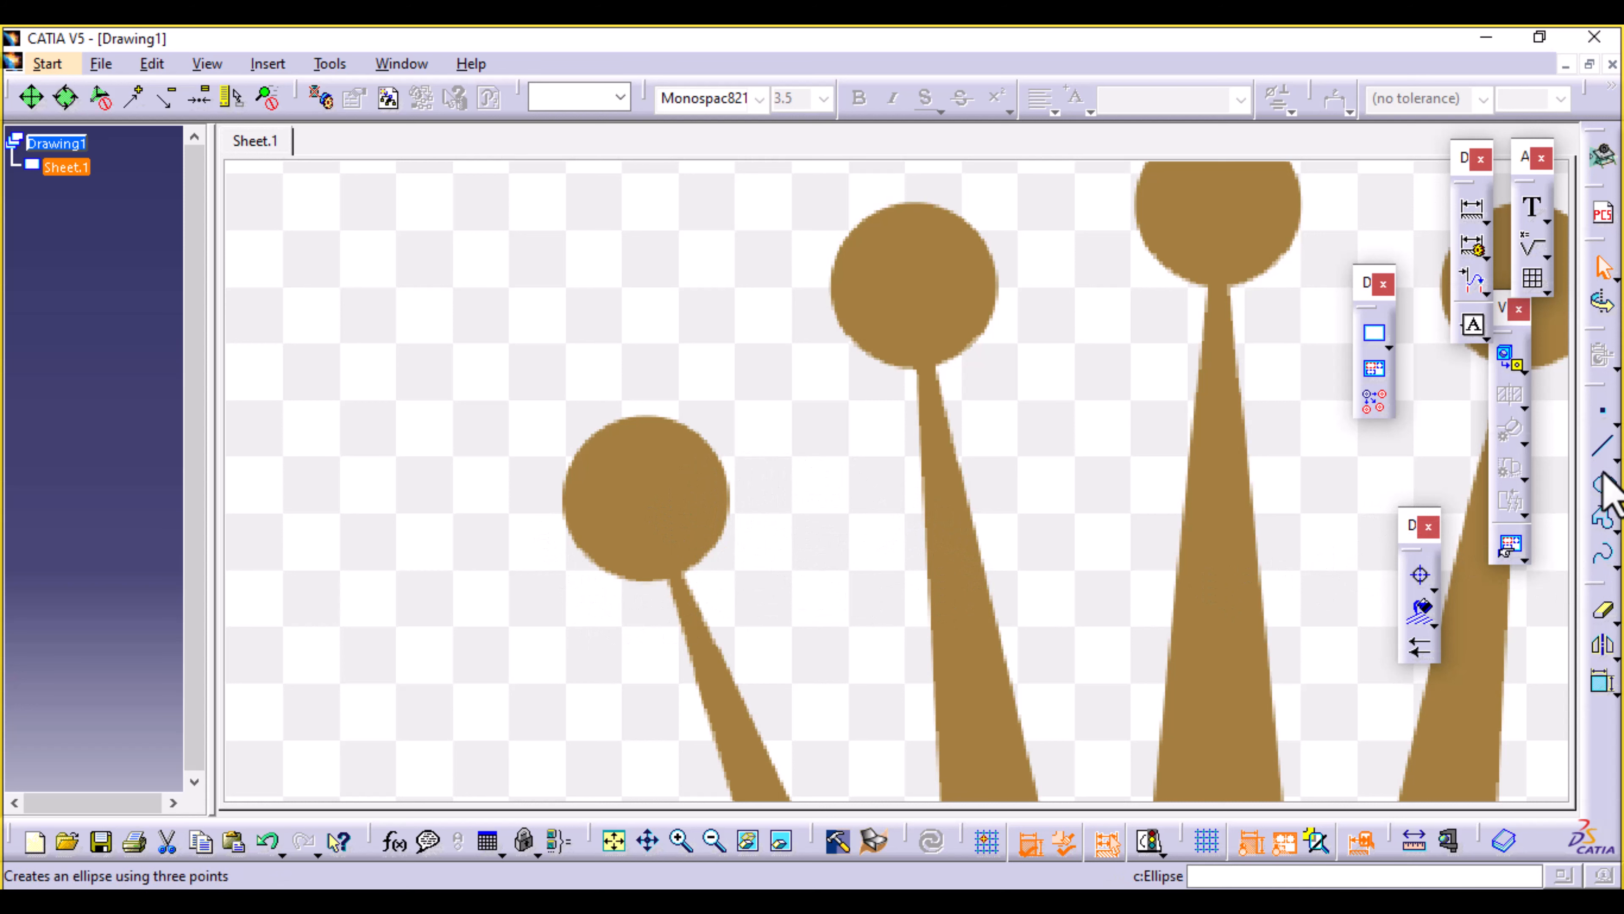
click(1615, 489)
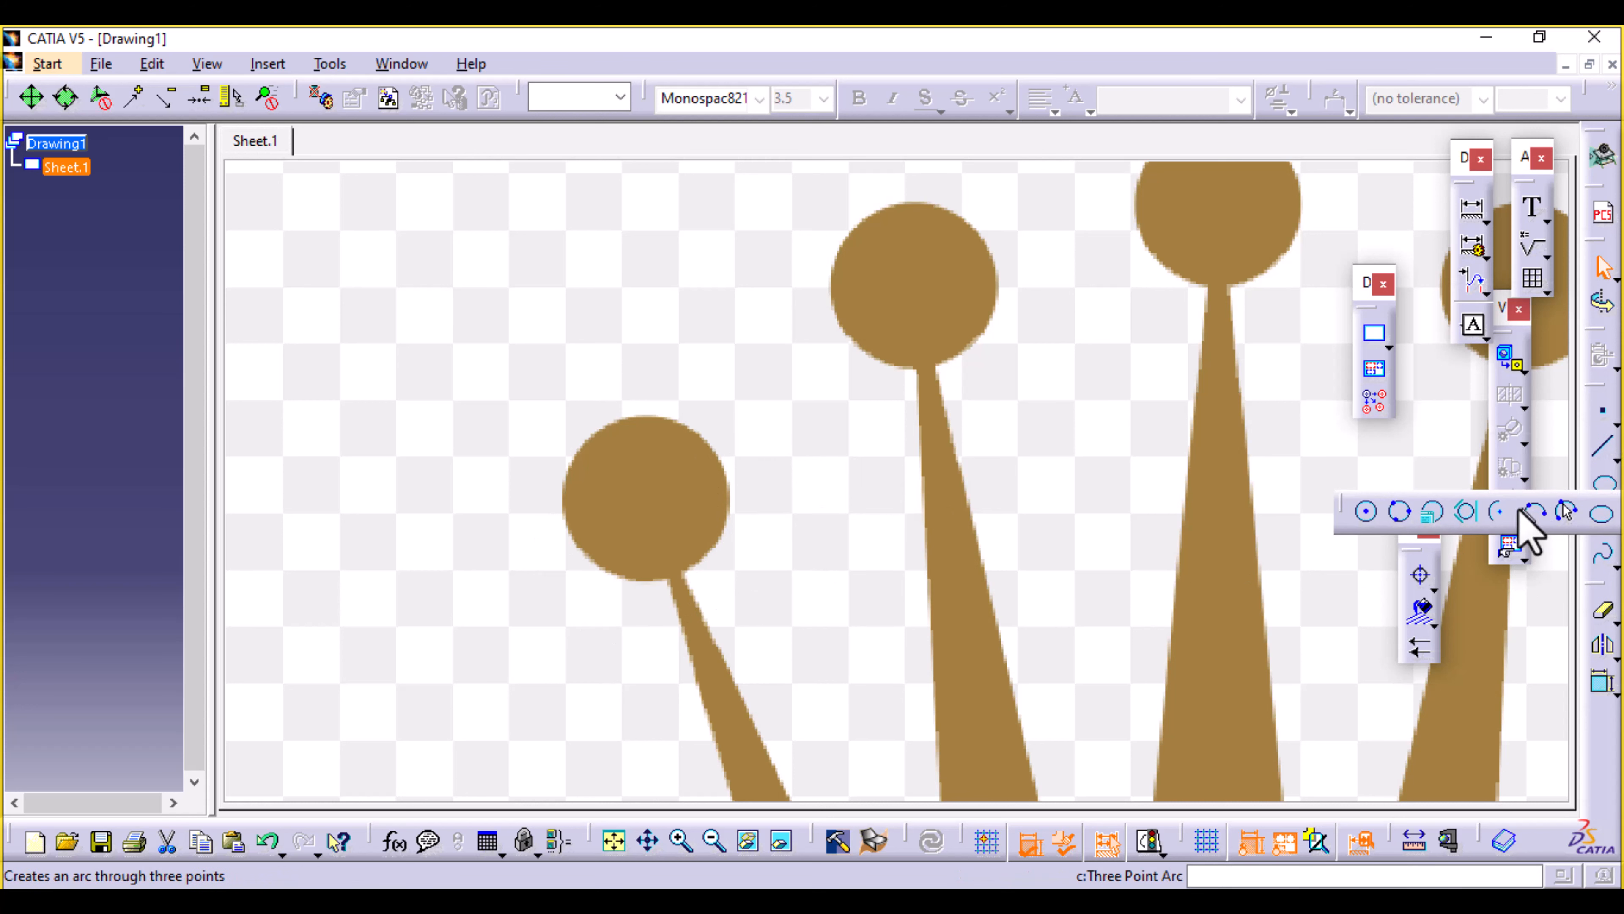
click(1367, 513)
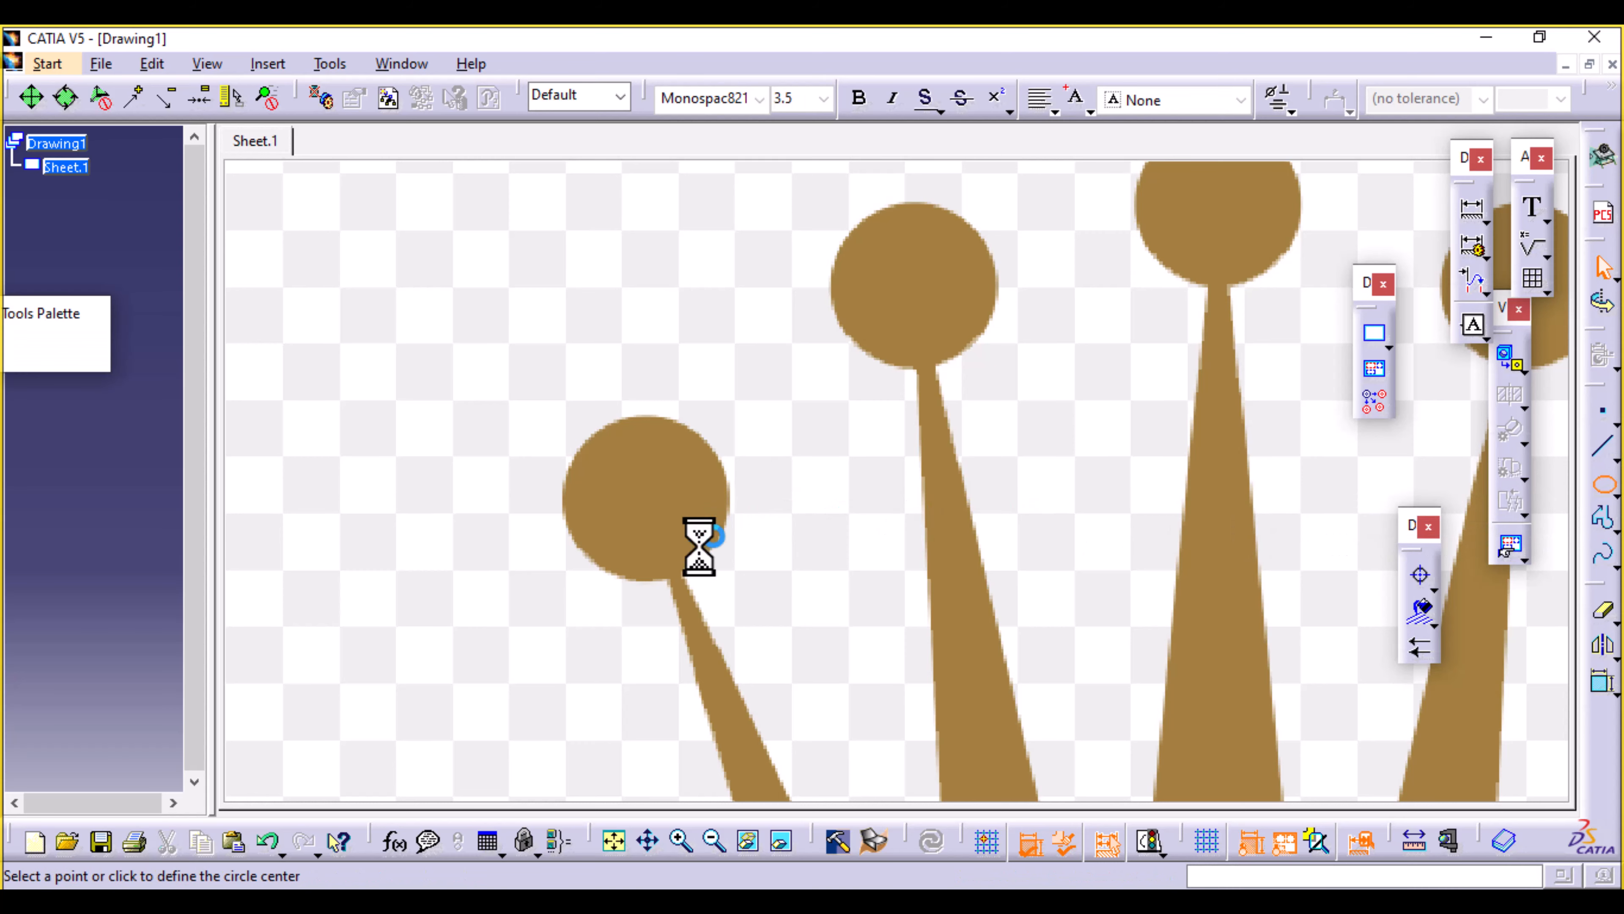
middle_drag(700, 580, 1117, 410)
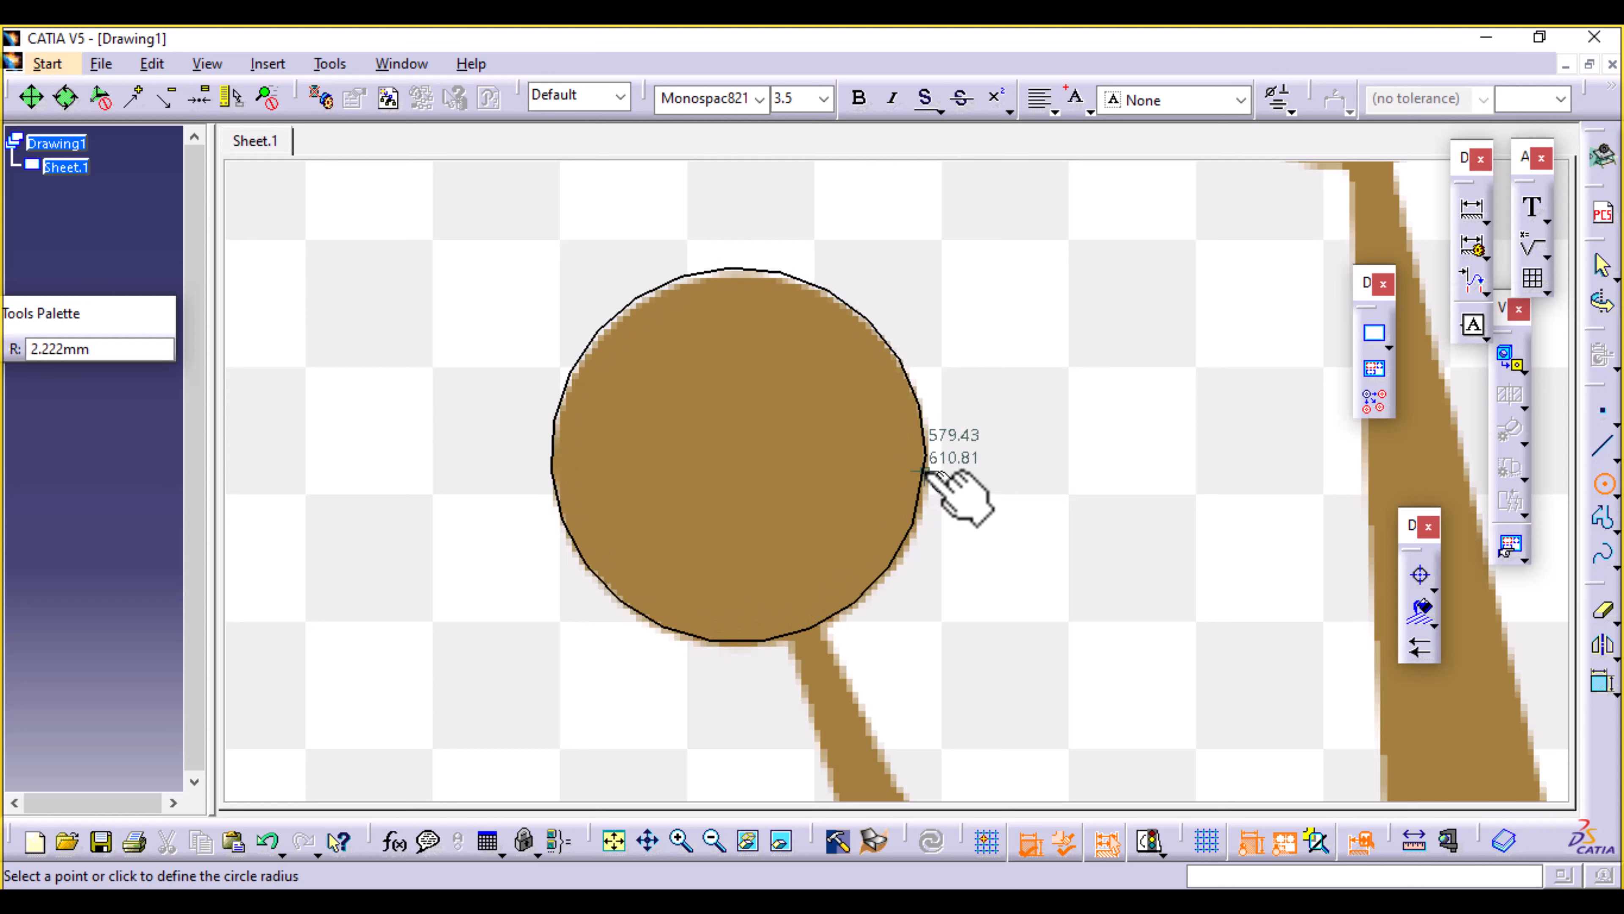
click(925, 472)
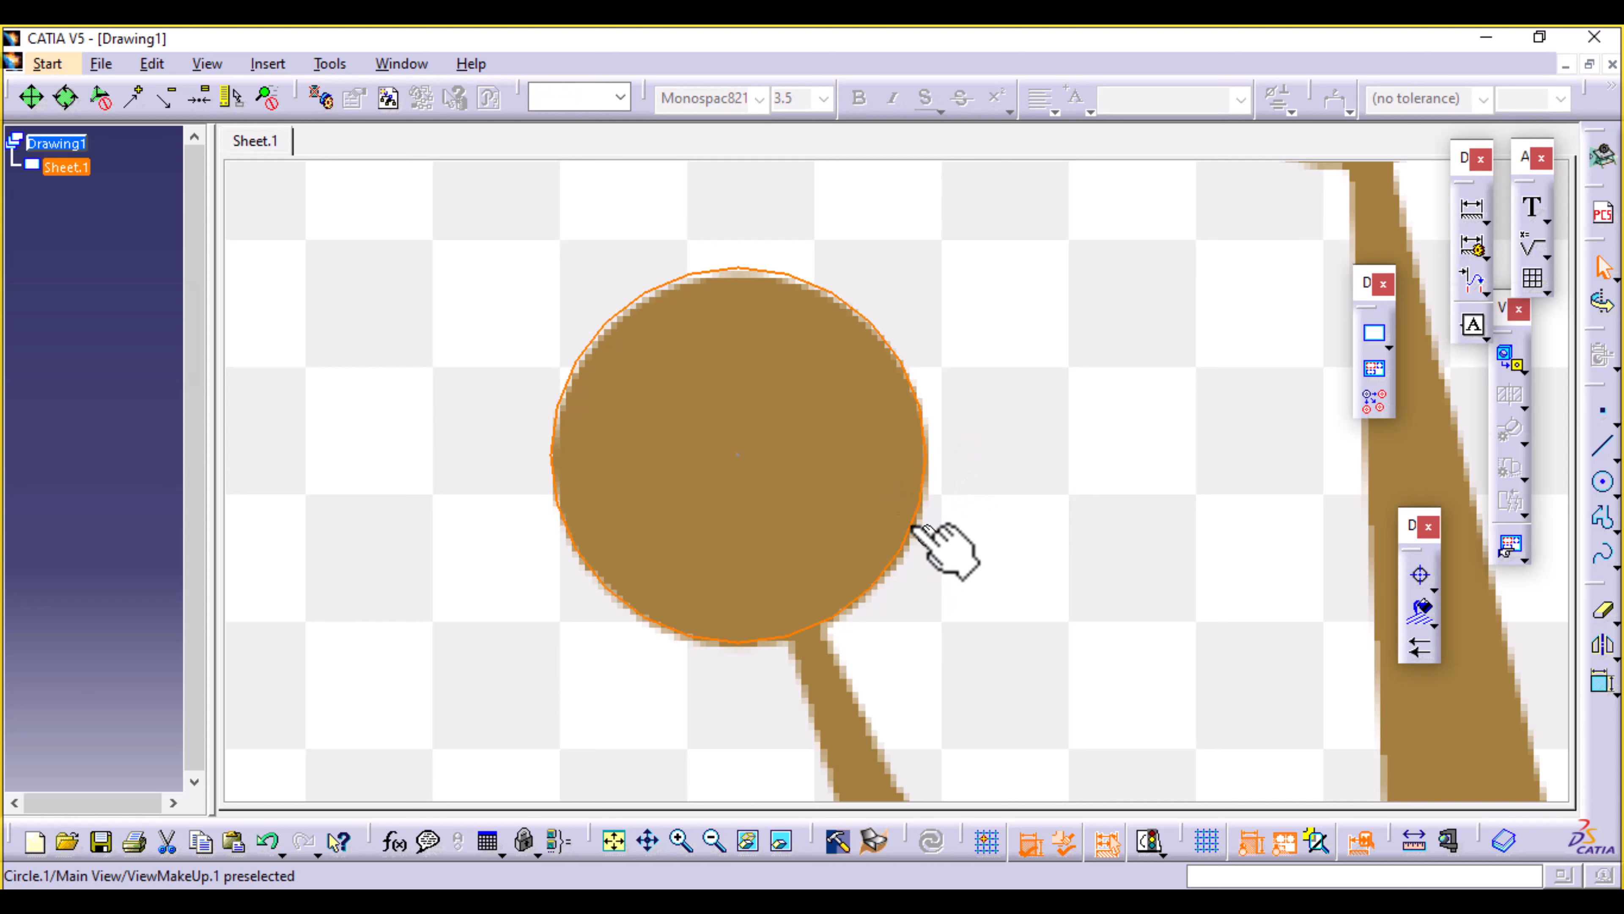
drag(915, 531, 918, 535)
middle_drag(1017, 605, 1093, 592)
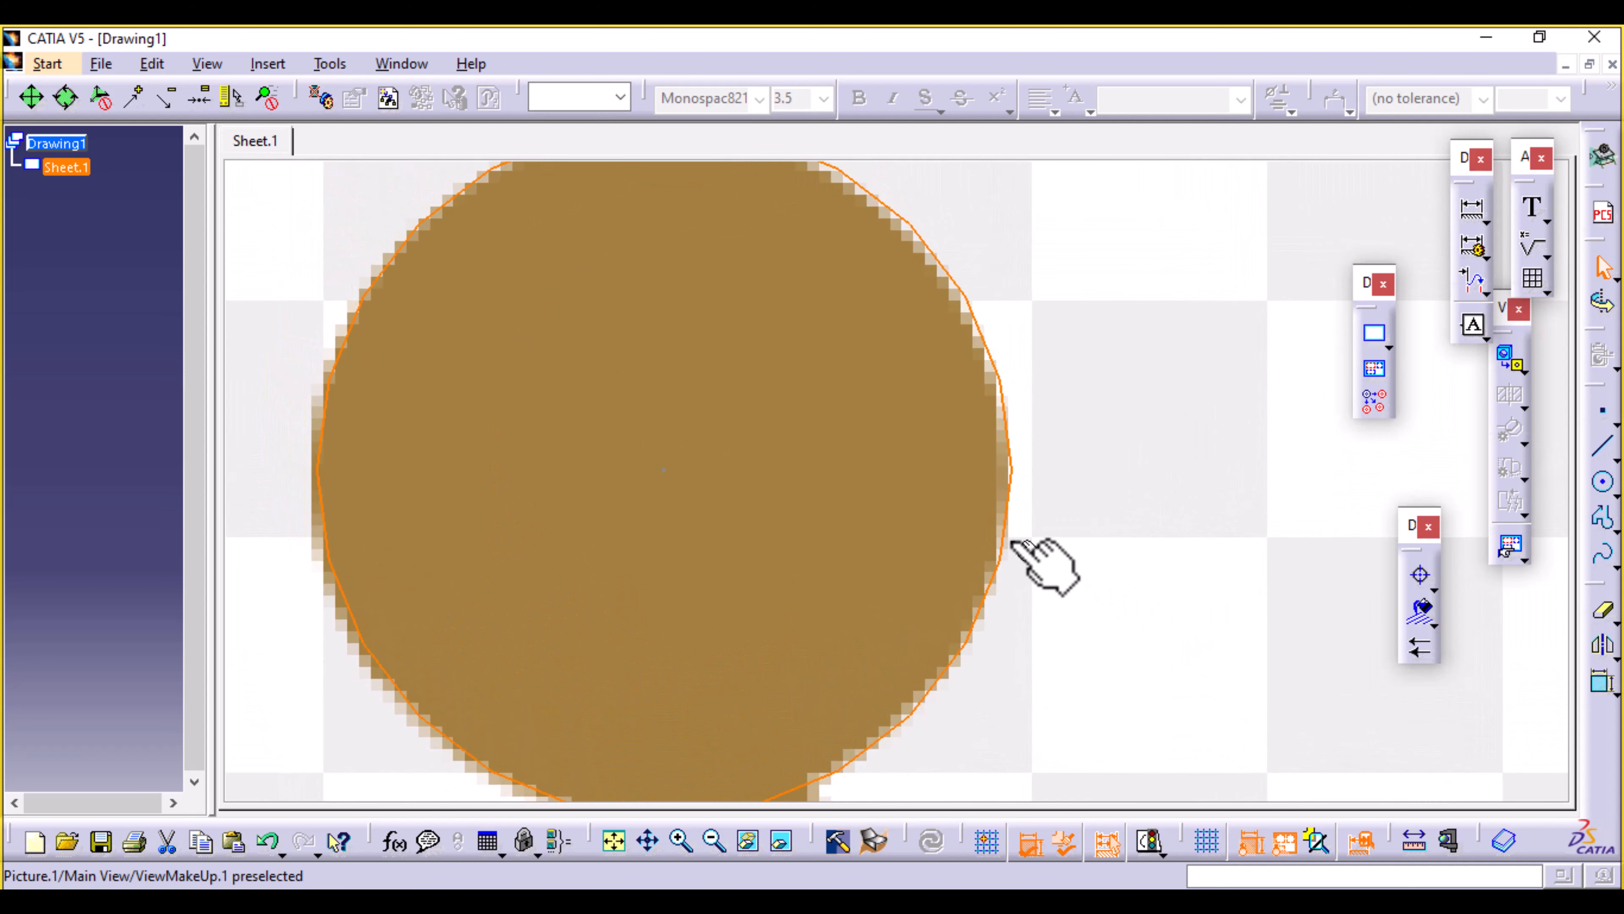
Fine-tune the leftmost ball's circle to its outline, and copy that circle onto the second ball from the left.
drag(1010, 536, 1001, 526)
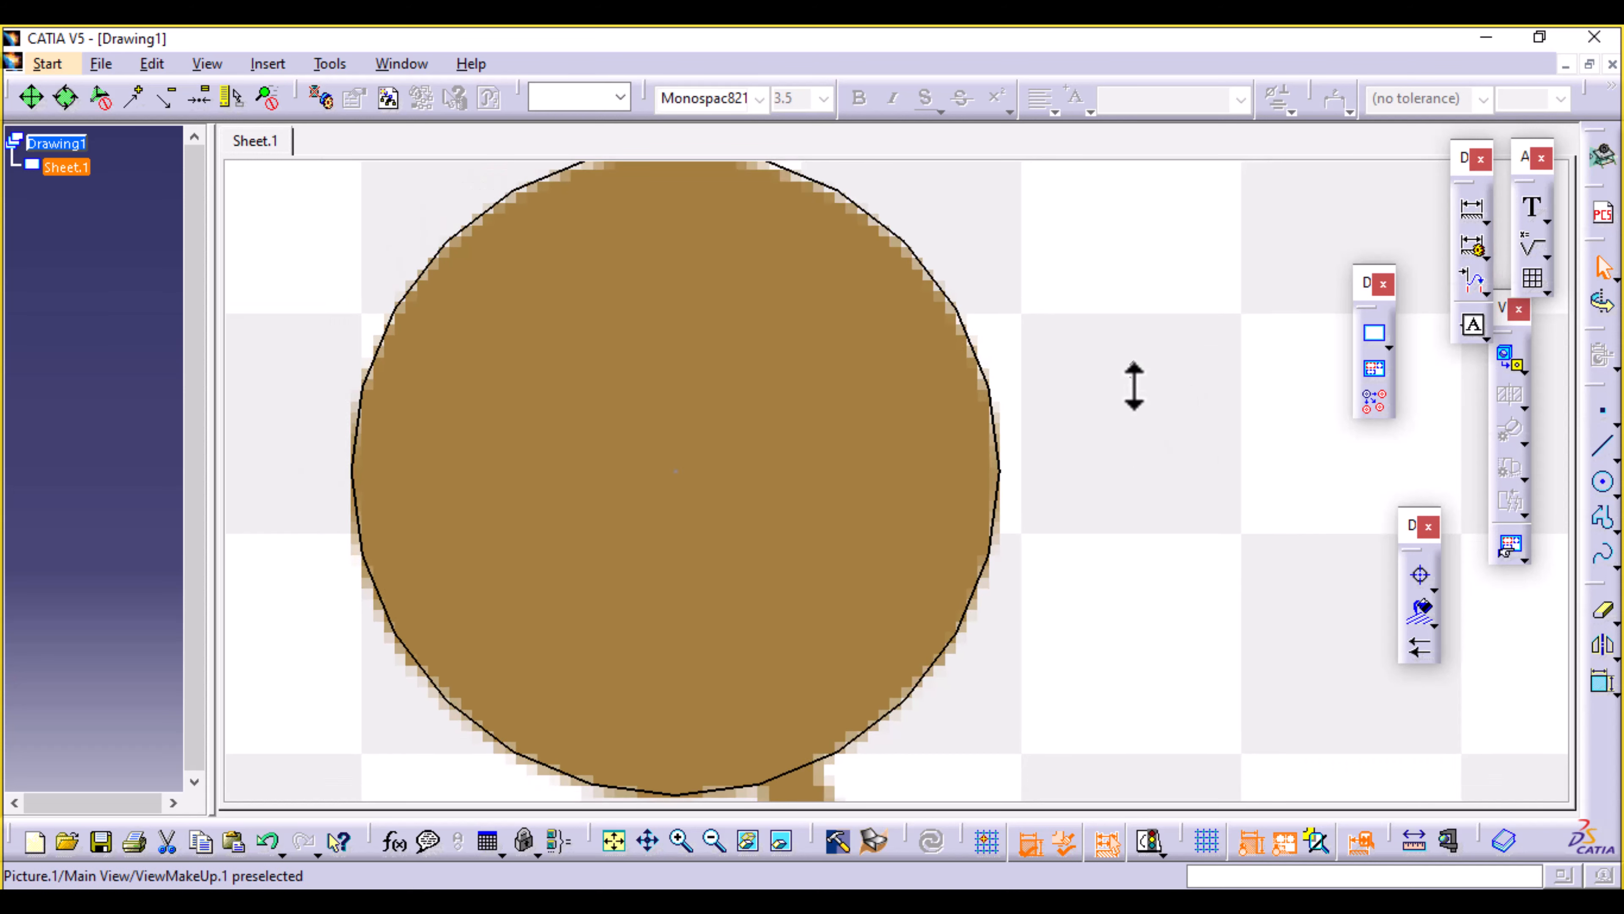
mouse_move(1134, 386)
middle_down()
mouse_move(1123, 479)
mouse_move(1120, 443)
middle_up()
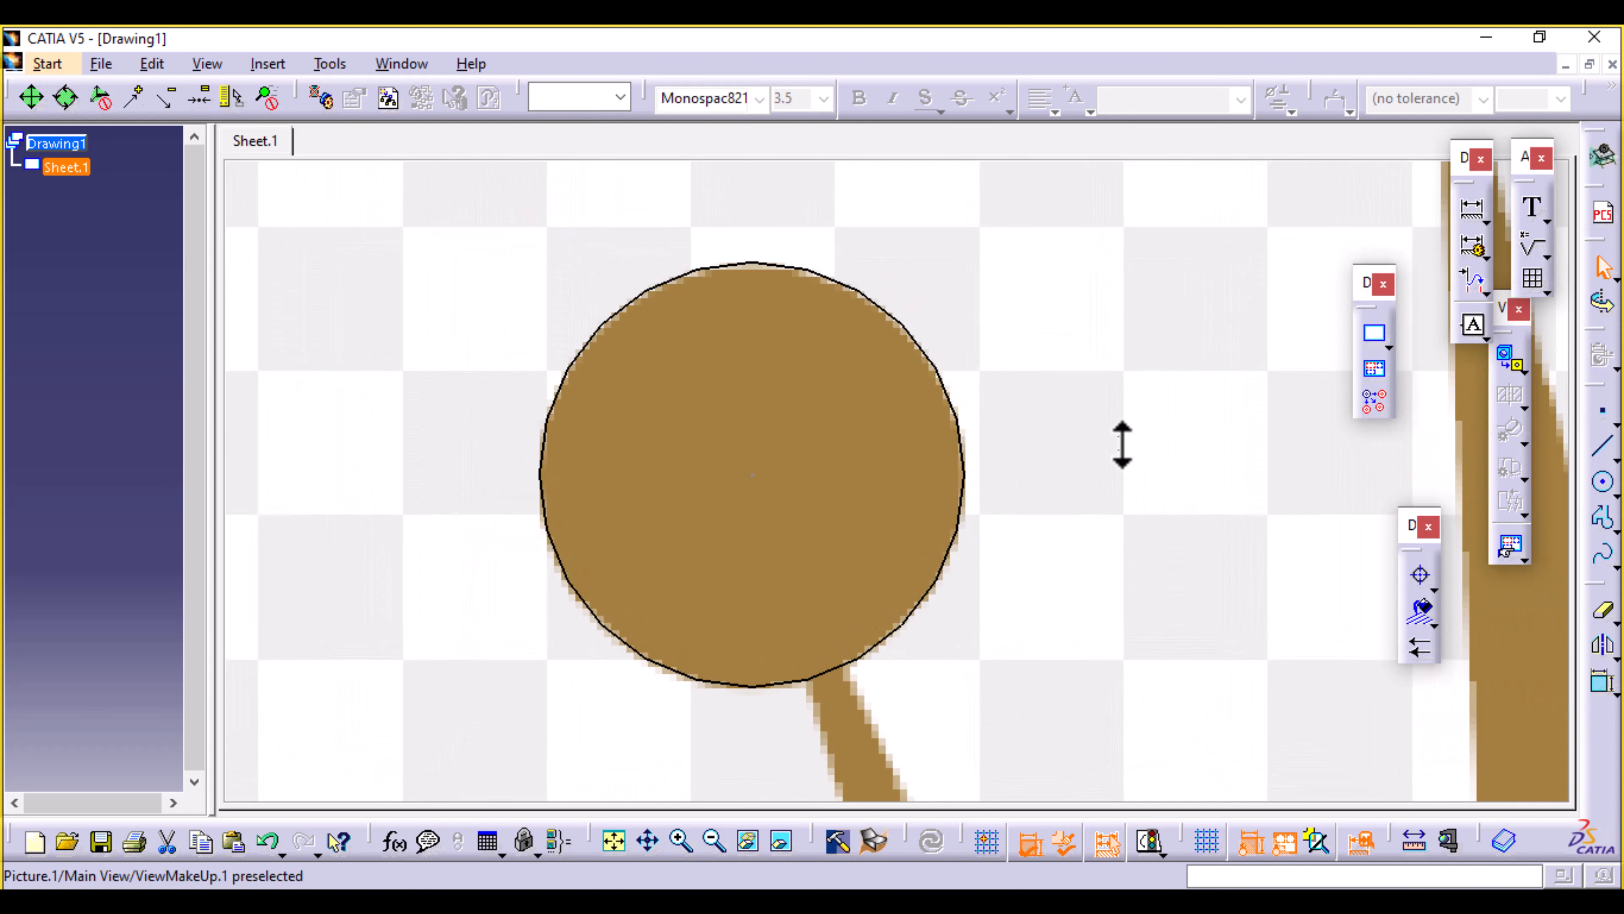
click(948, 556)
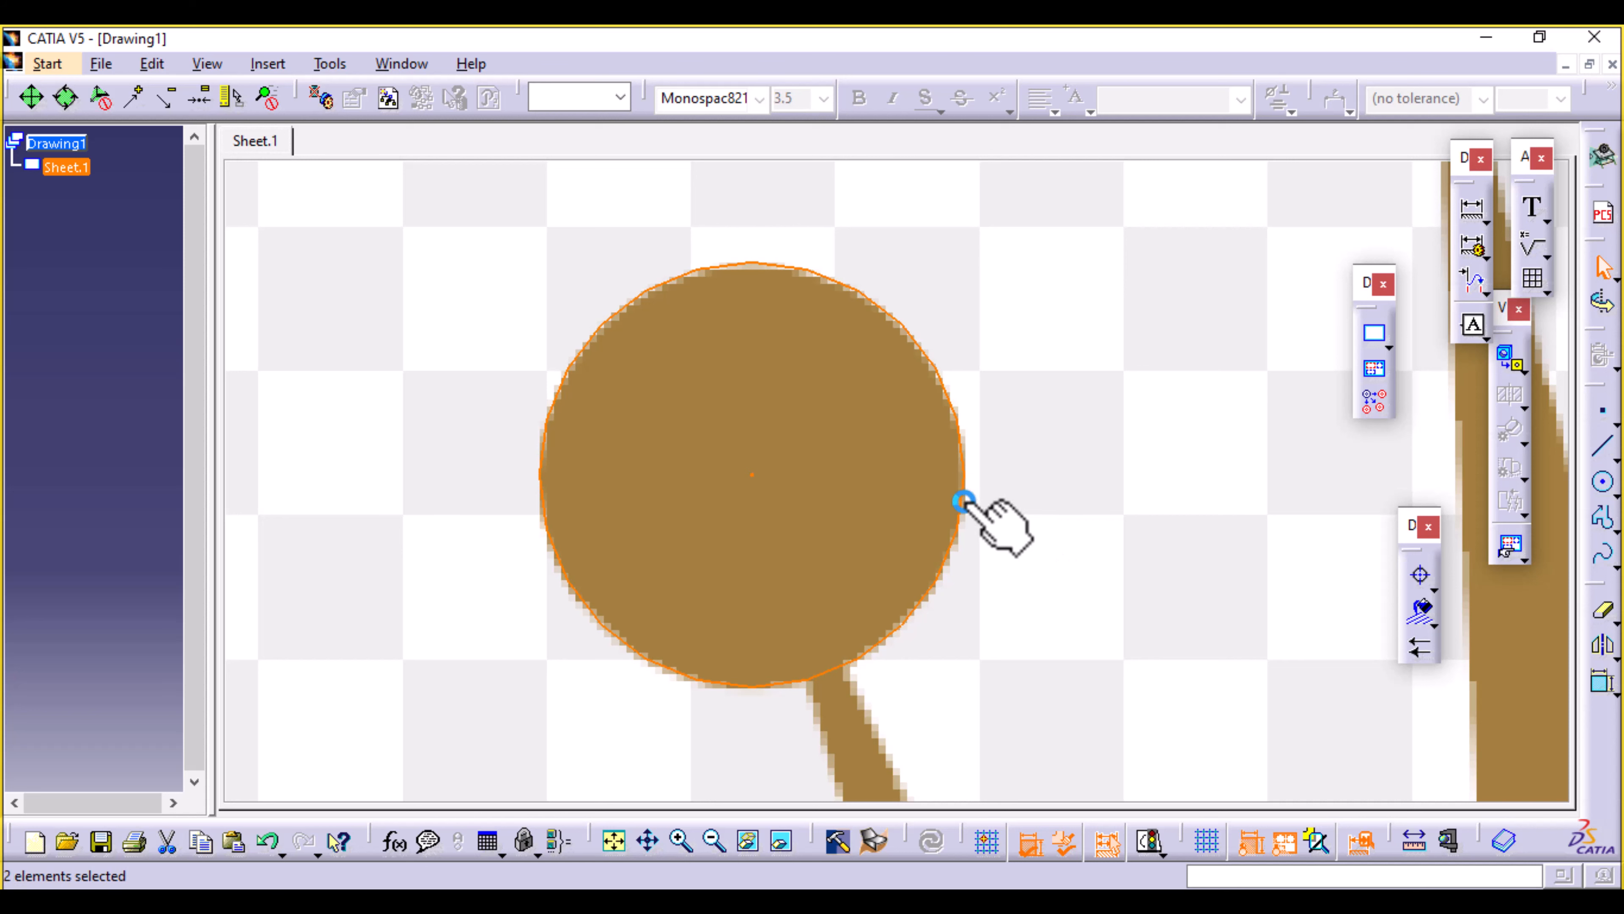
ctrl+drag(967, 503, 1332, 488)
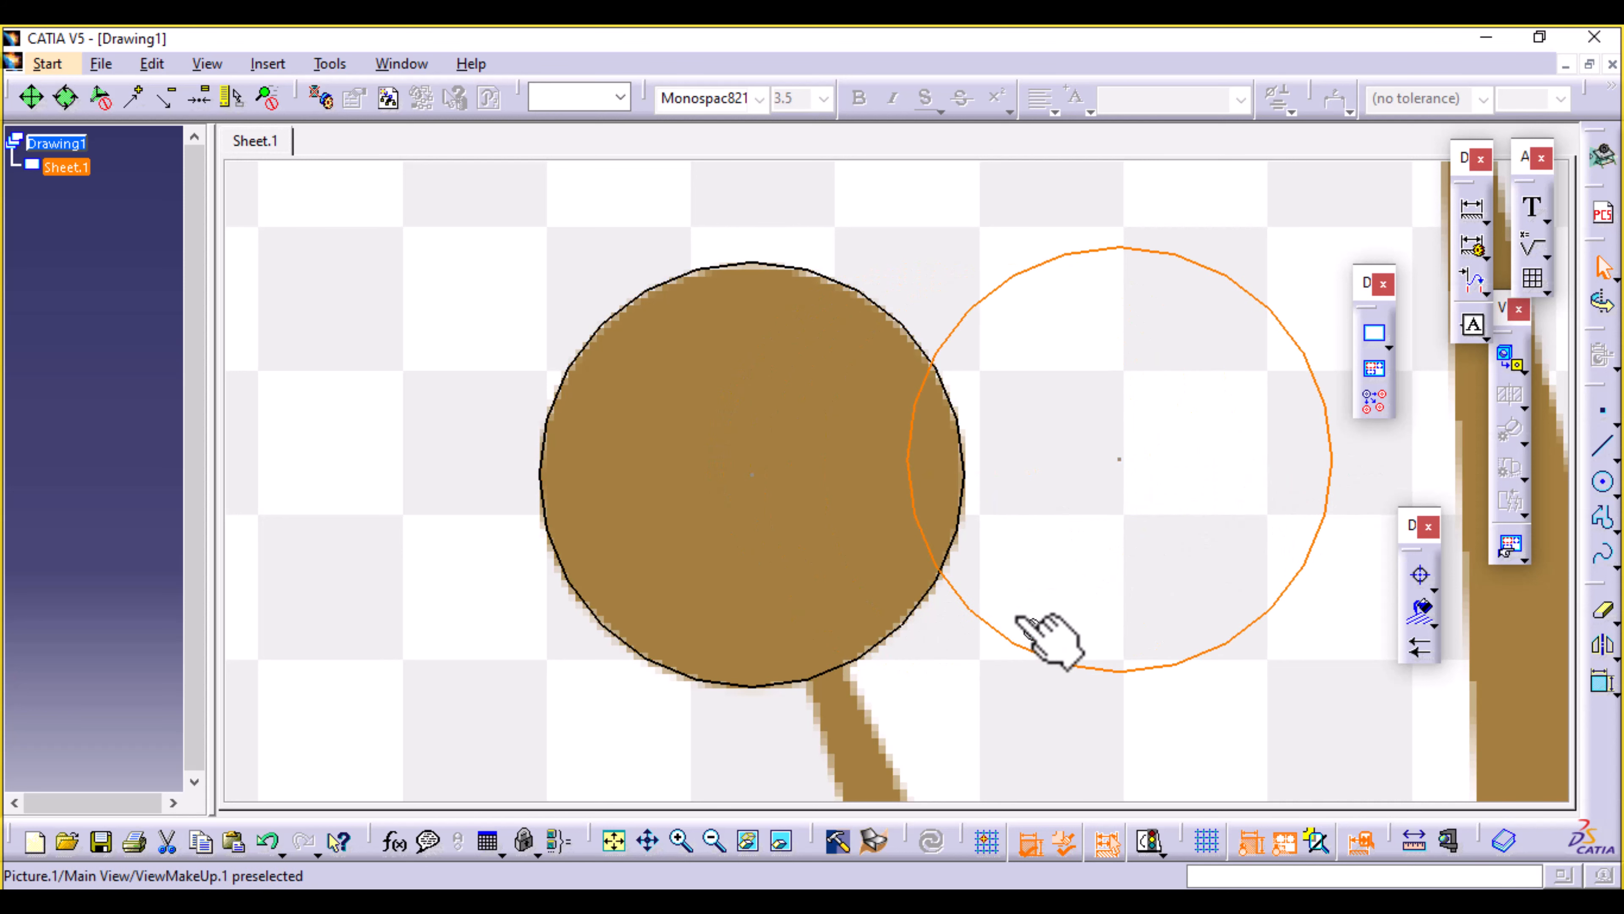
mouse_move(1170, 440)
middle_down()
mouse_move(722, 475)
mouse_move(573, 697)
mouse_move(578, 745)
middle_up()
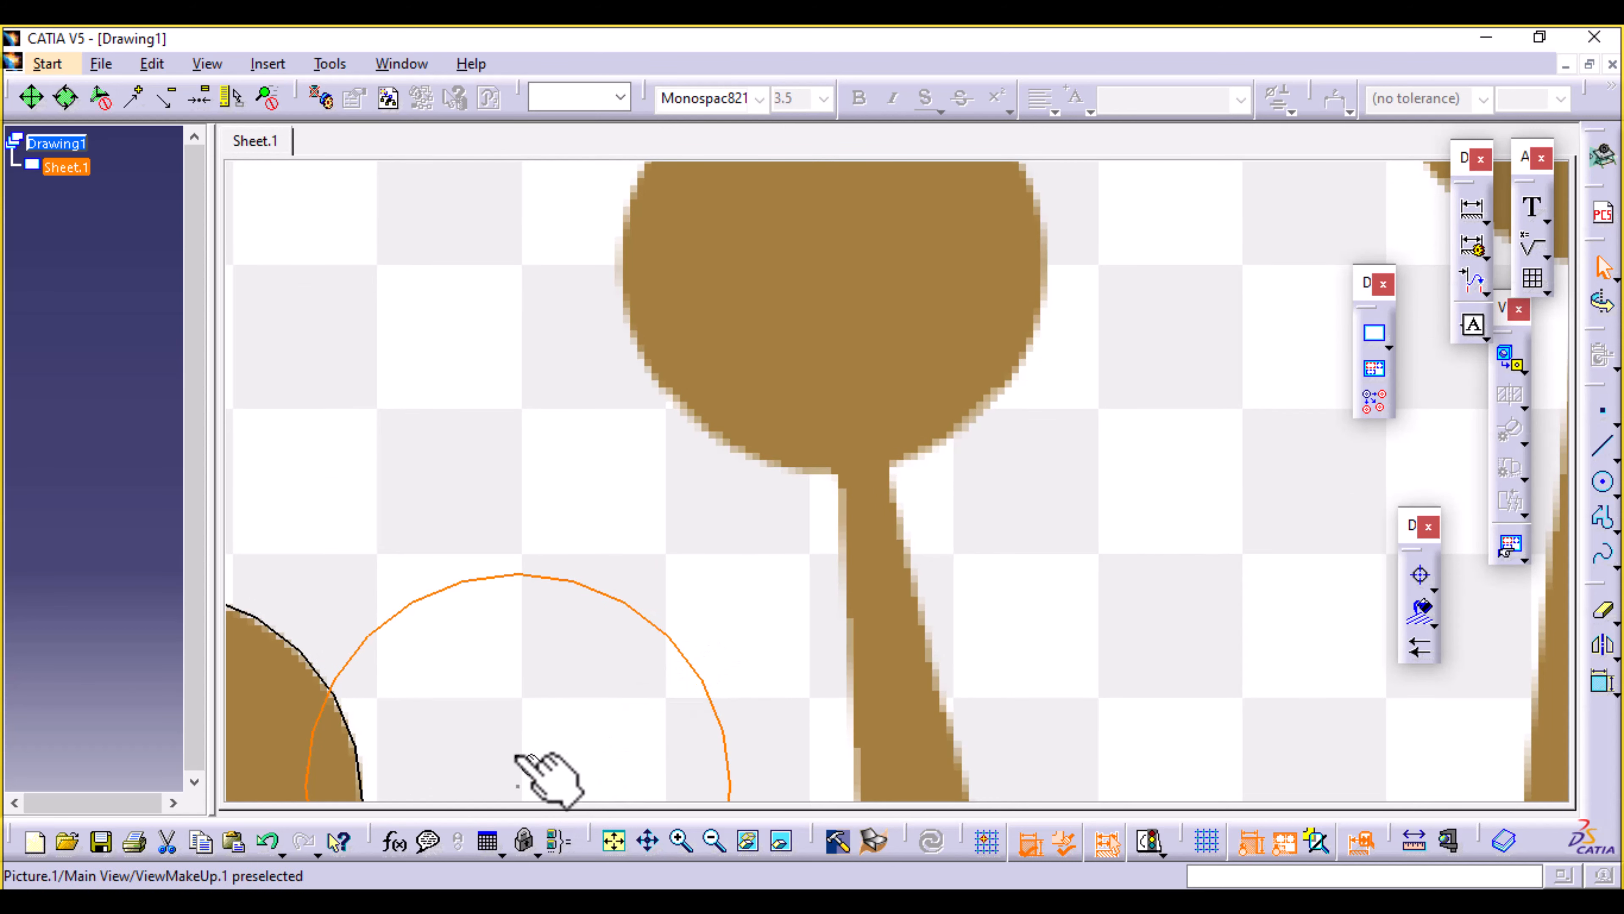
drag(519, 786, 835, 267)
middle_drag(826, 301, 786, 440)
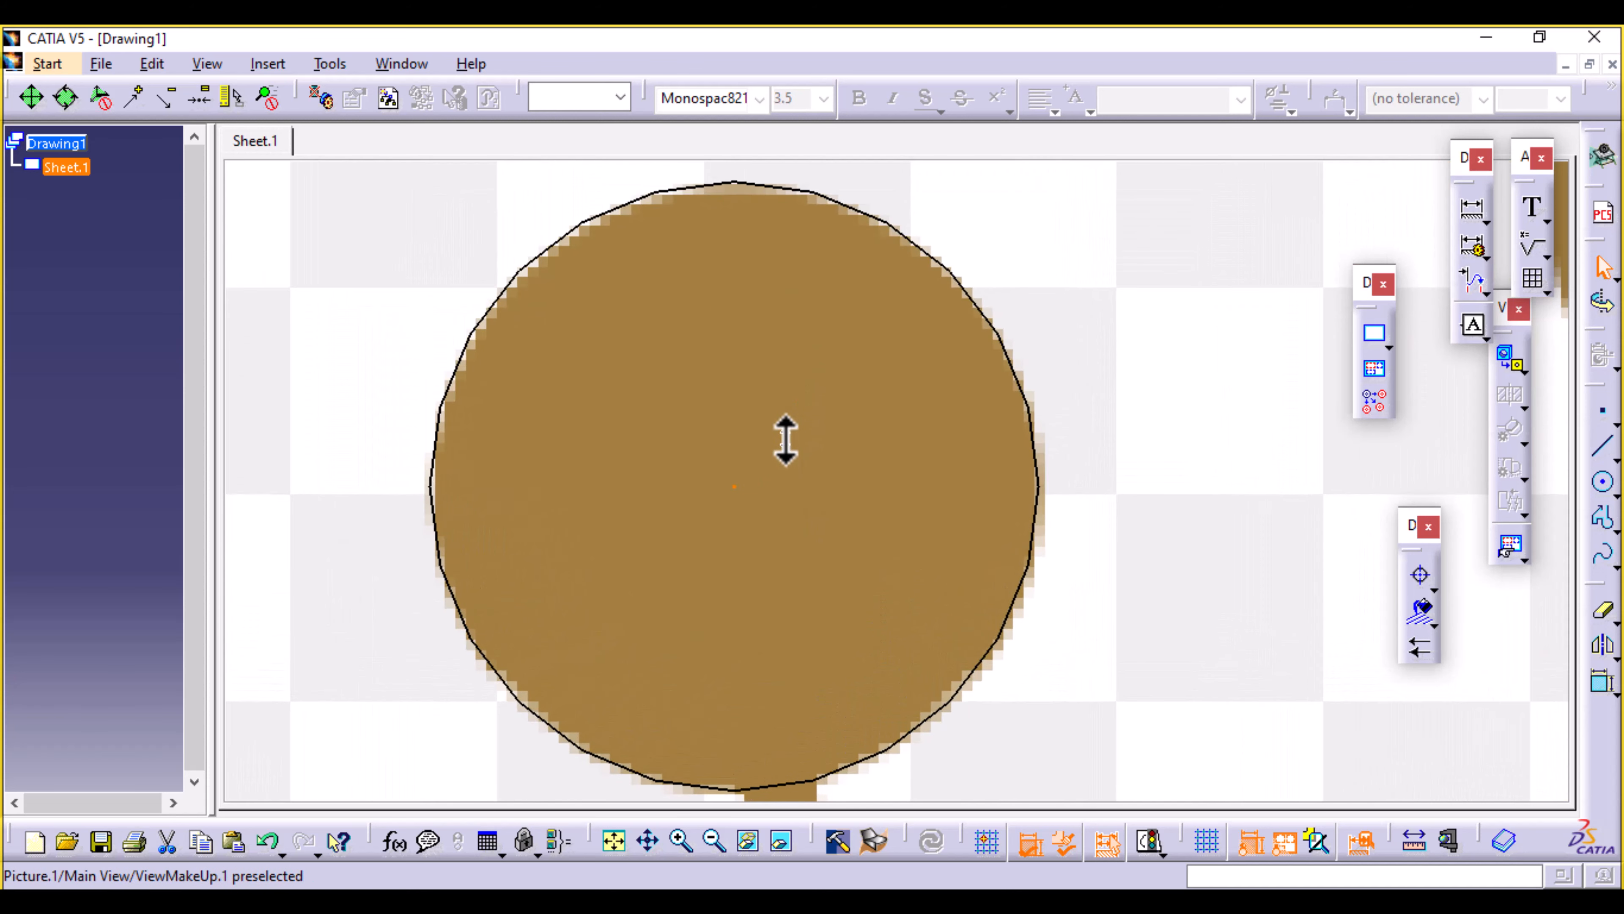
drag(736, 489, 742, 492)
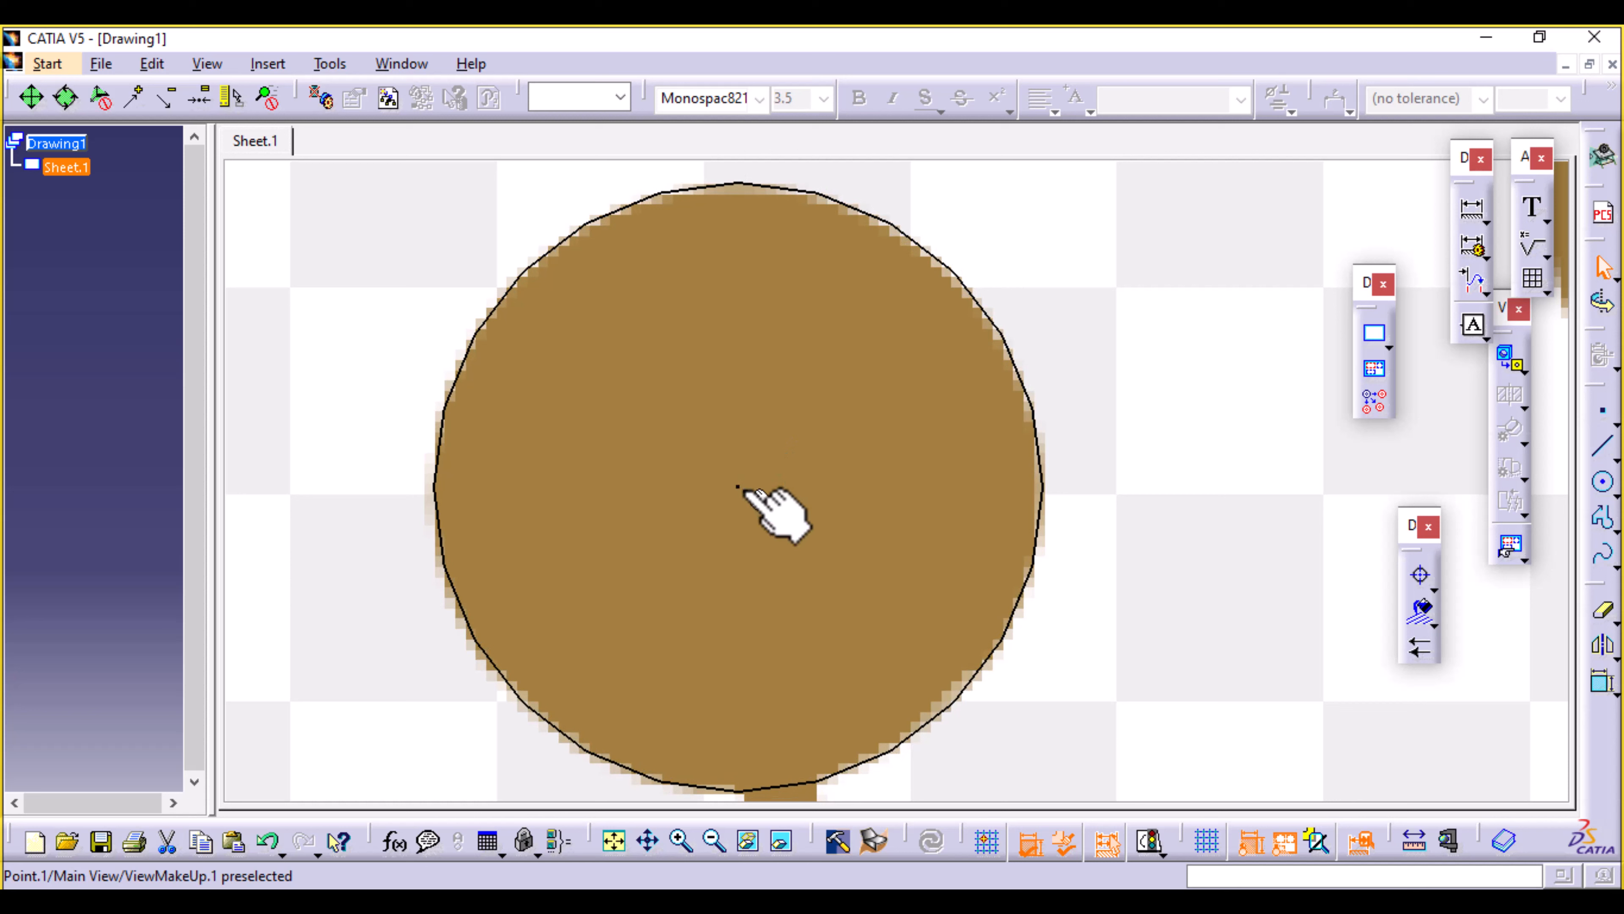
Copy the second ball's circle onto the middle ball and align it to the outline, centred at about (592.5, 618.8).
click(741, 492)
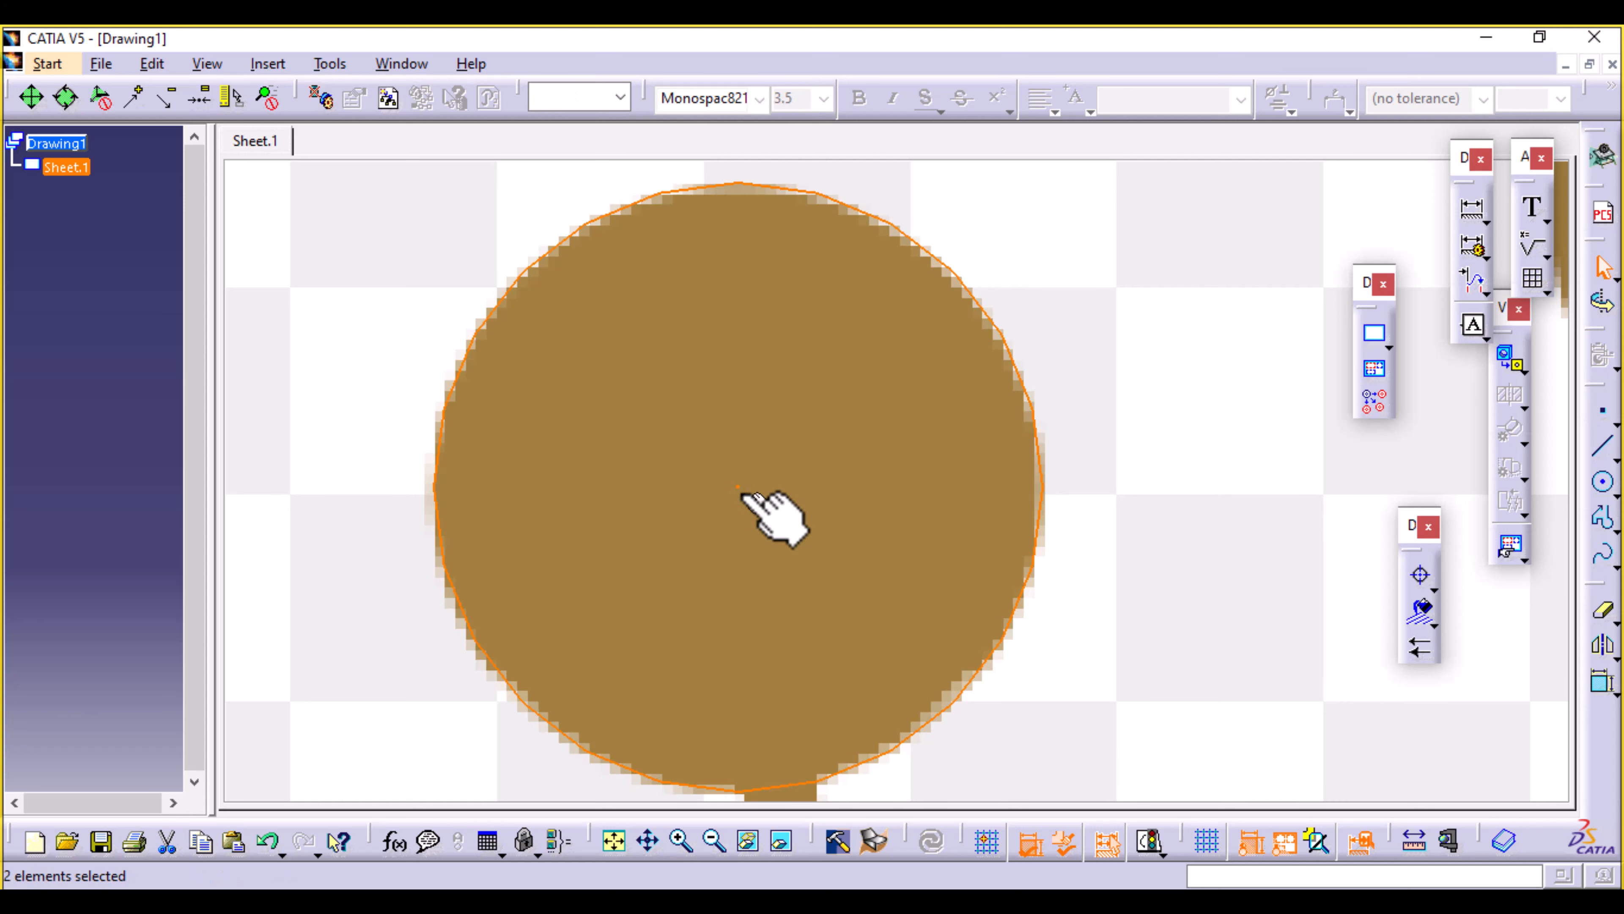
drag(742, 489, 1142, 508)
middle_drag(1220, 572, 338, 678)
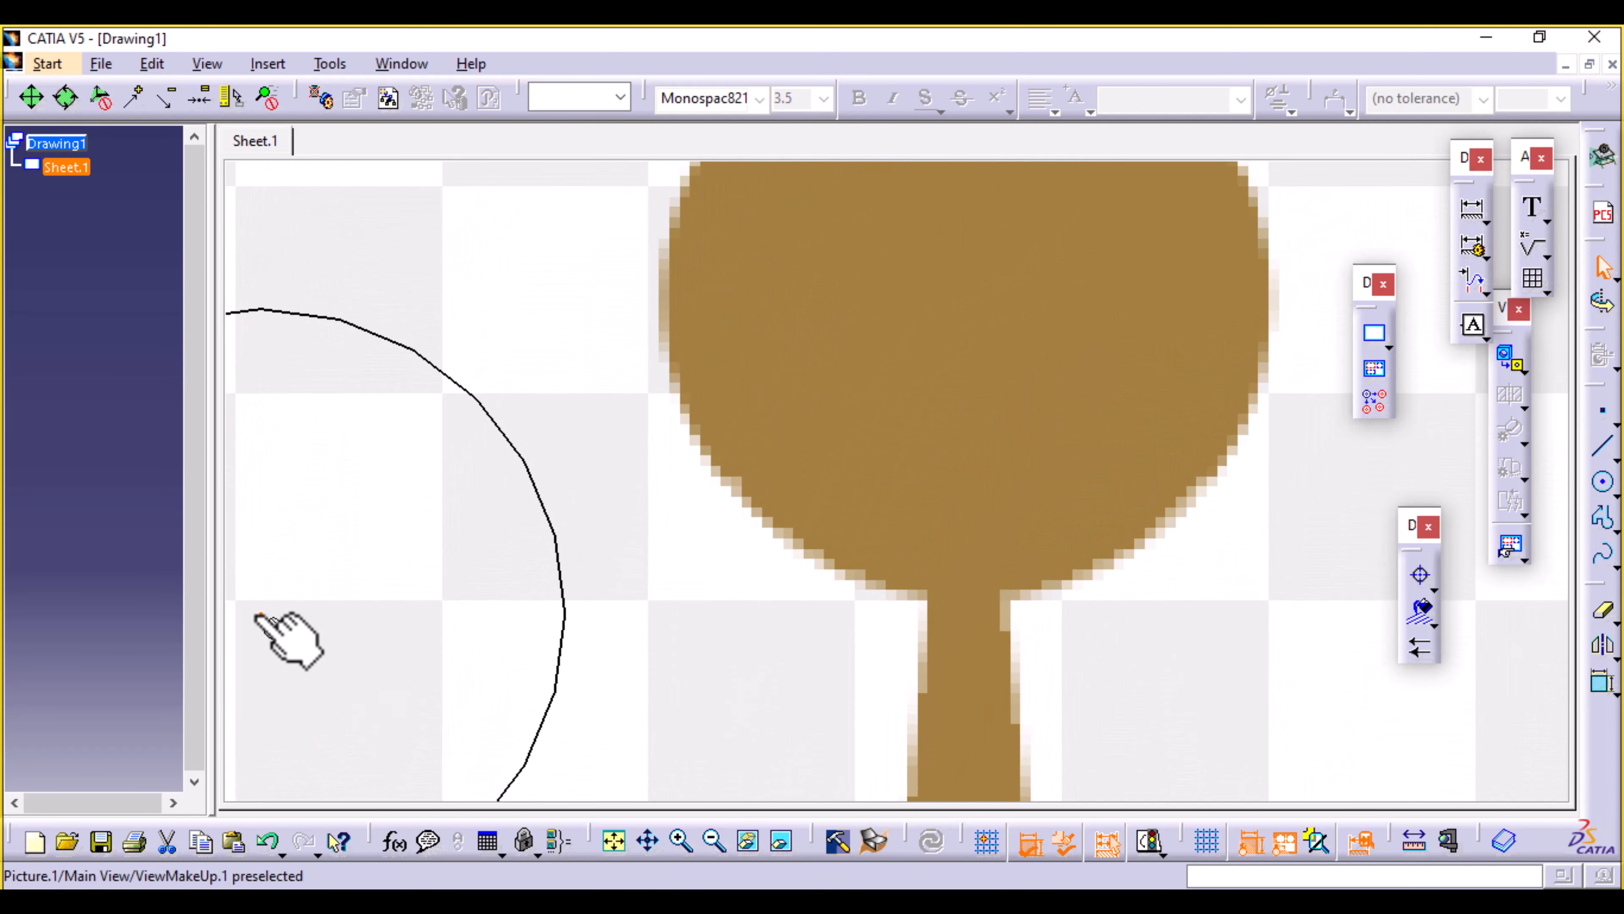
drag(273, 621, 970, 293)
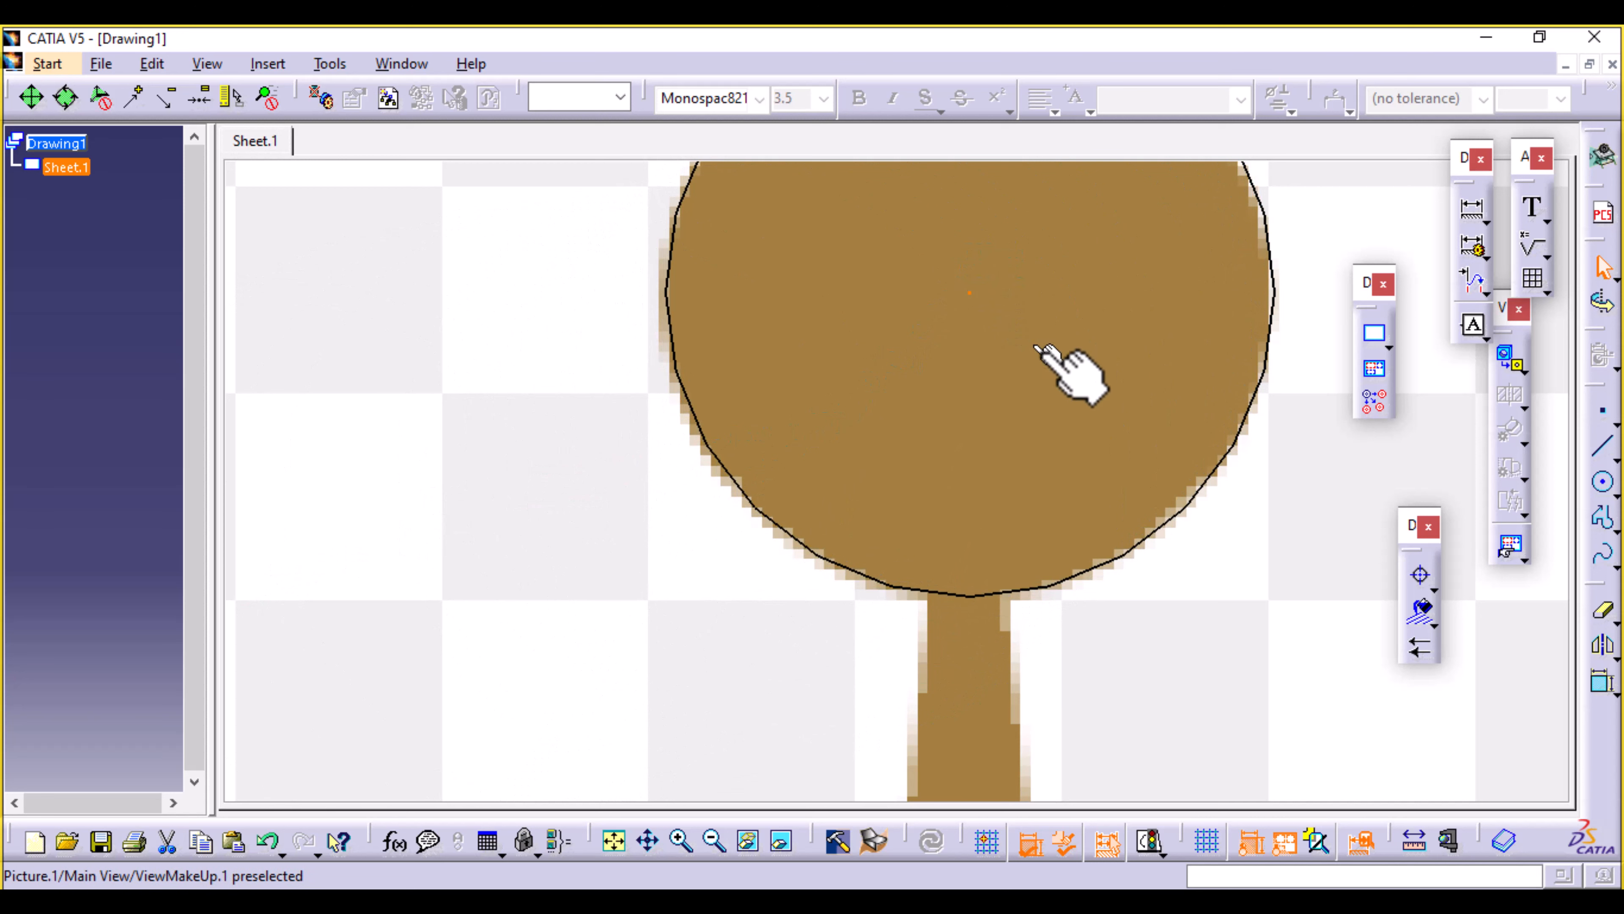
middle_drag(928, 511, 903, 553)
middle_drag(813, 696, 808, 704)
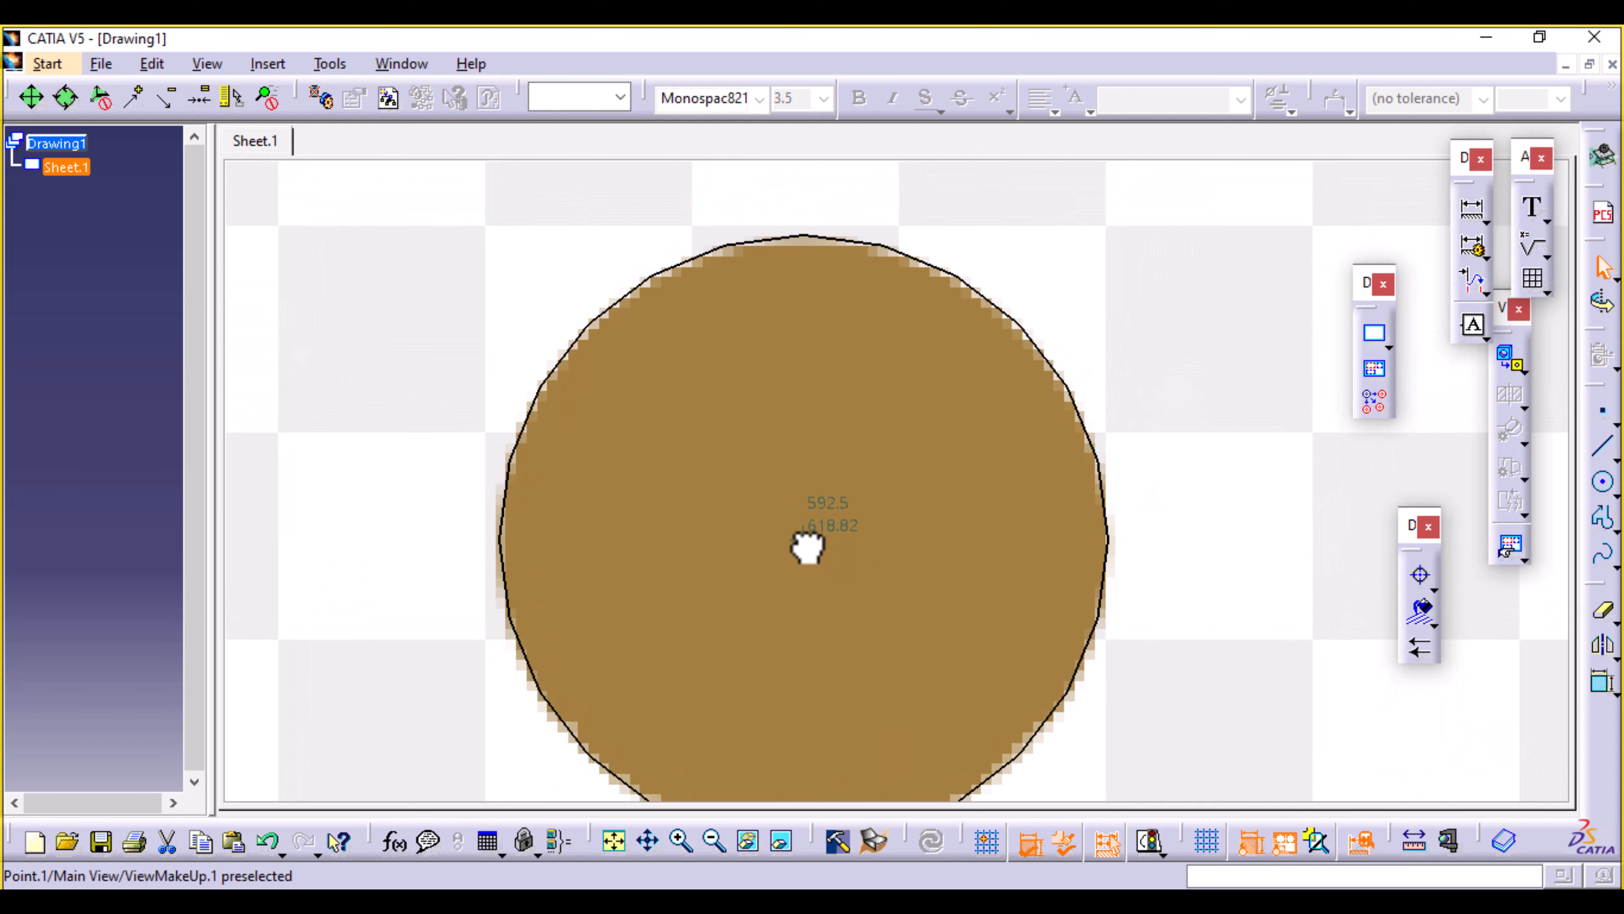
drag(808, 549, 808, 548)
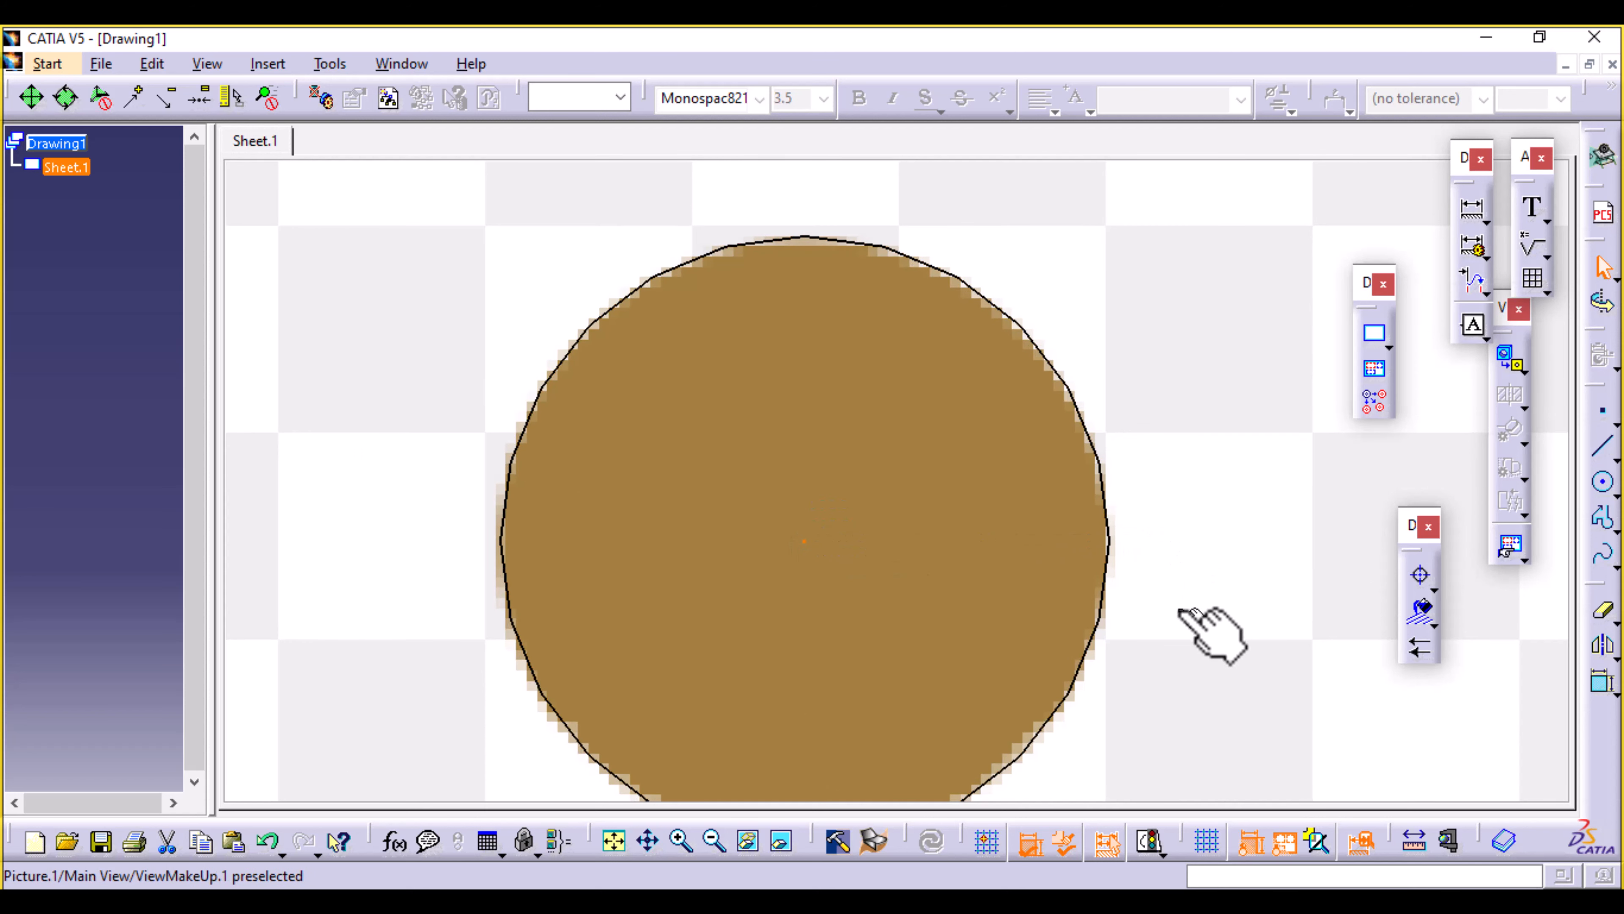
Copy the middle ball's circle onto the fourth ball from the left and align it to the outline.
mouse_move(1176, 663)
middle_down()
mouse_move(867, 406)
mouse_move(826, 403)
middle_up()
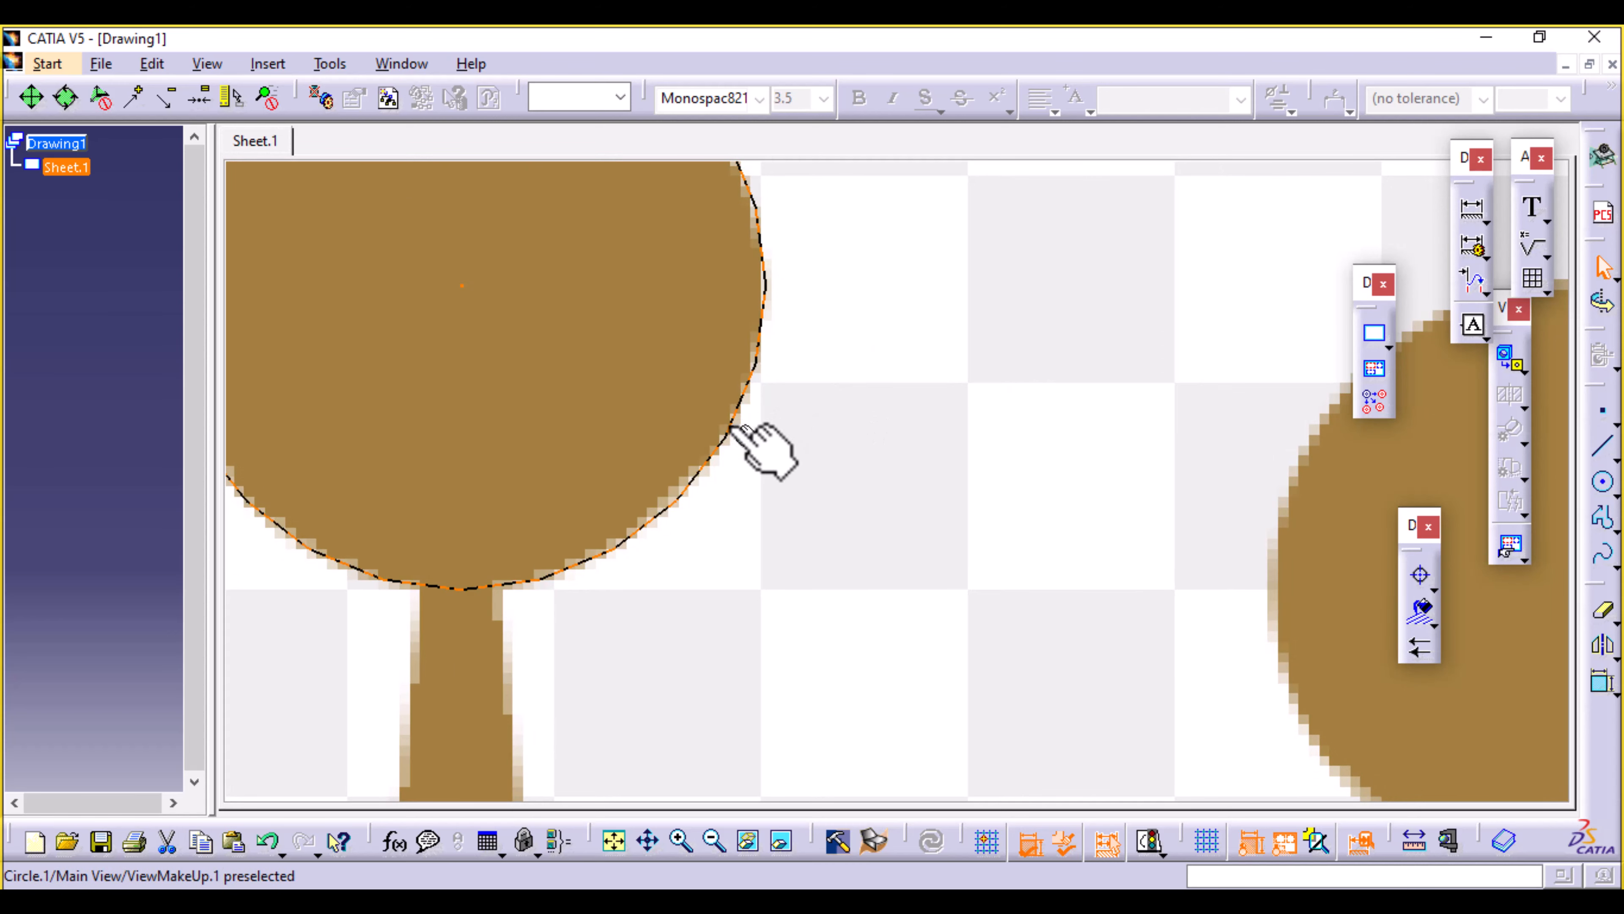
ctrl+drag(730, 426, 1340, 649)
middle_drag(1186, 637, 492, 516)
drag(728, 543, 1207, 607)
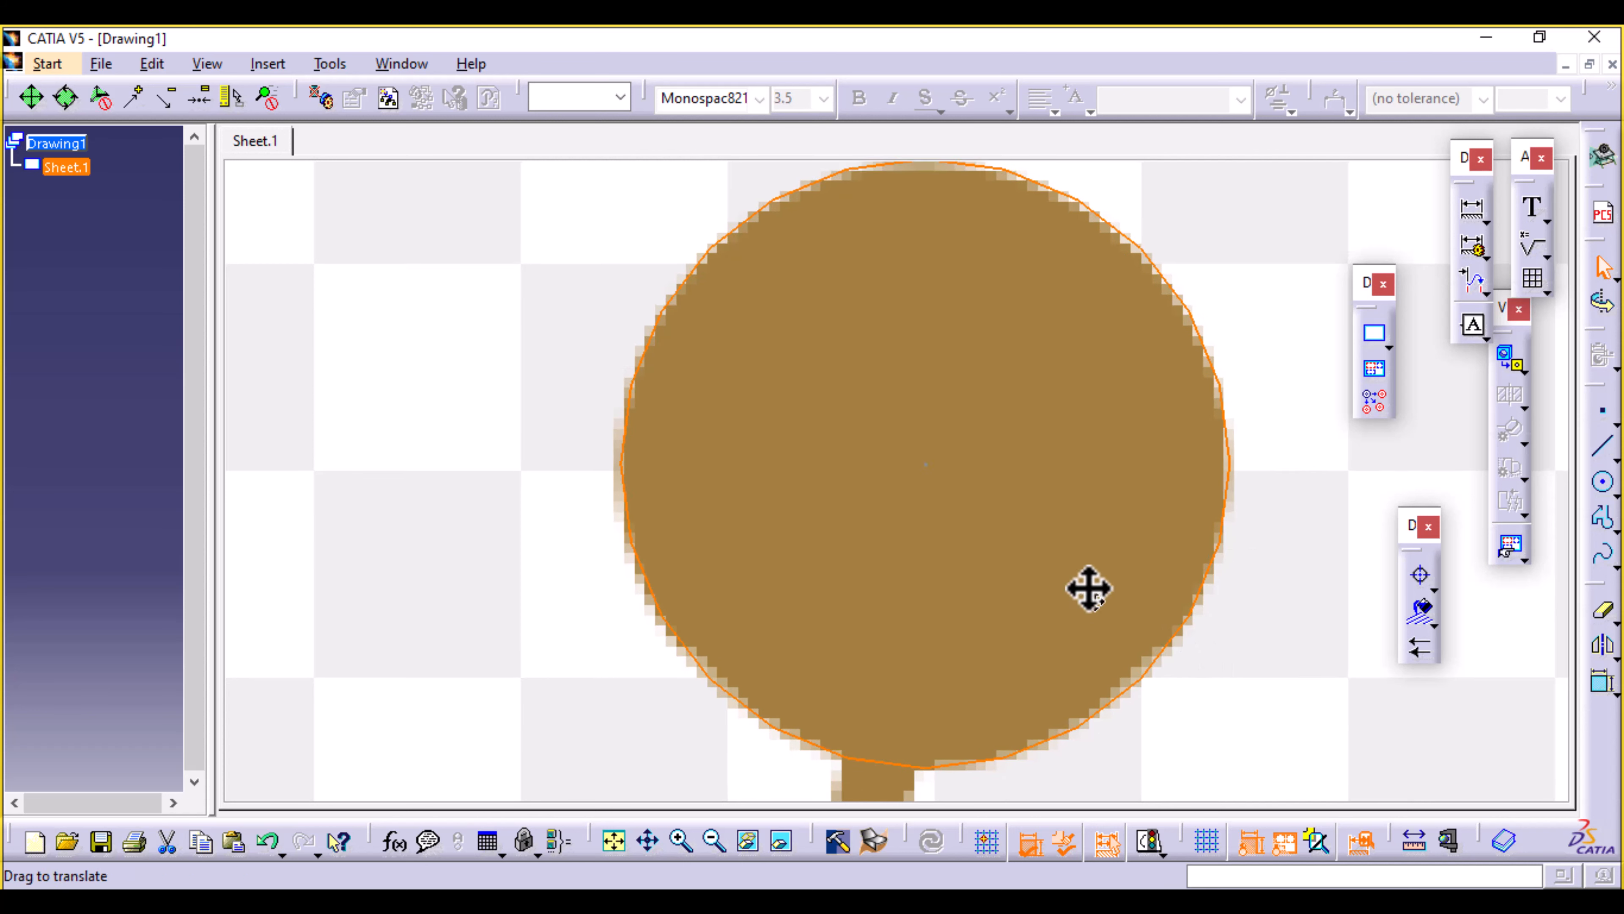
Copy the fourth ball's circle onto the rightmost ball and align it to the outline, centred at about (607.7, 610.9).
middle_drag(1088, 588, 686, 438)
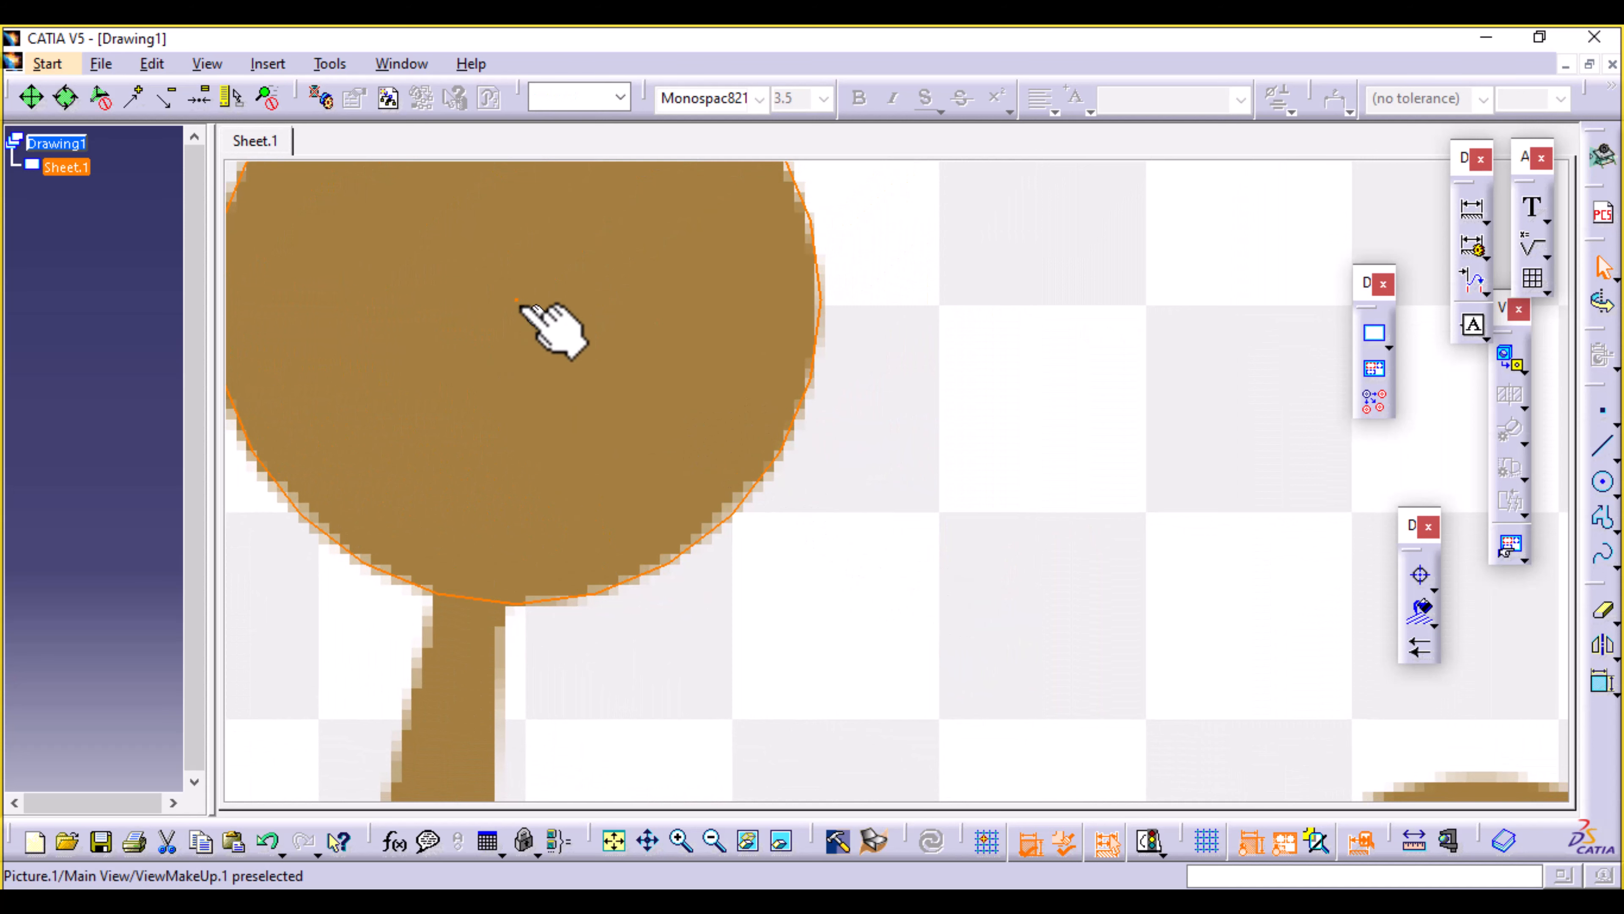
ctrl+drag(517, 300, 949, 514)
middle_drag(1097, 562, 688, 283)
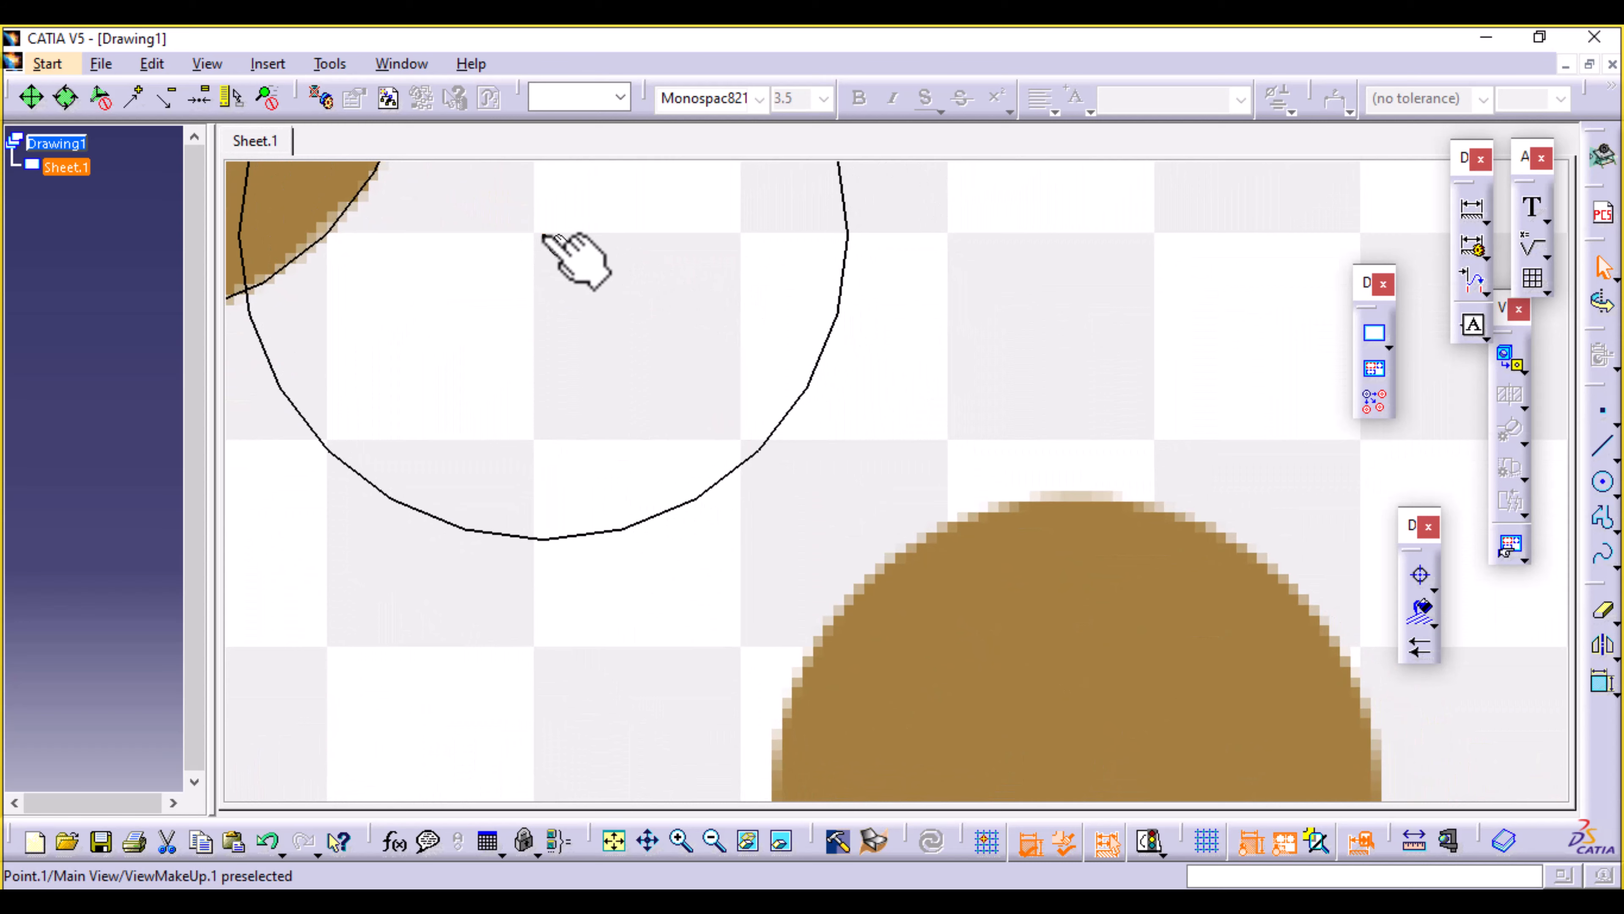
drag(545, 236, 1061, 700)
middle_drag(1112, 654, 908, 319)
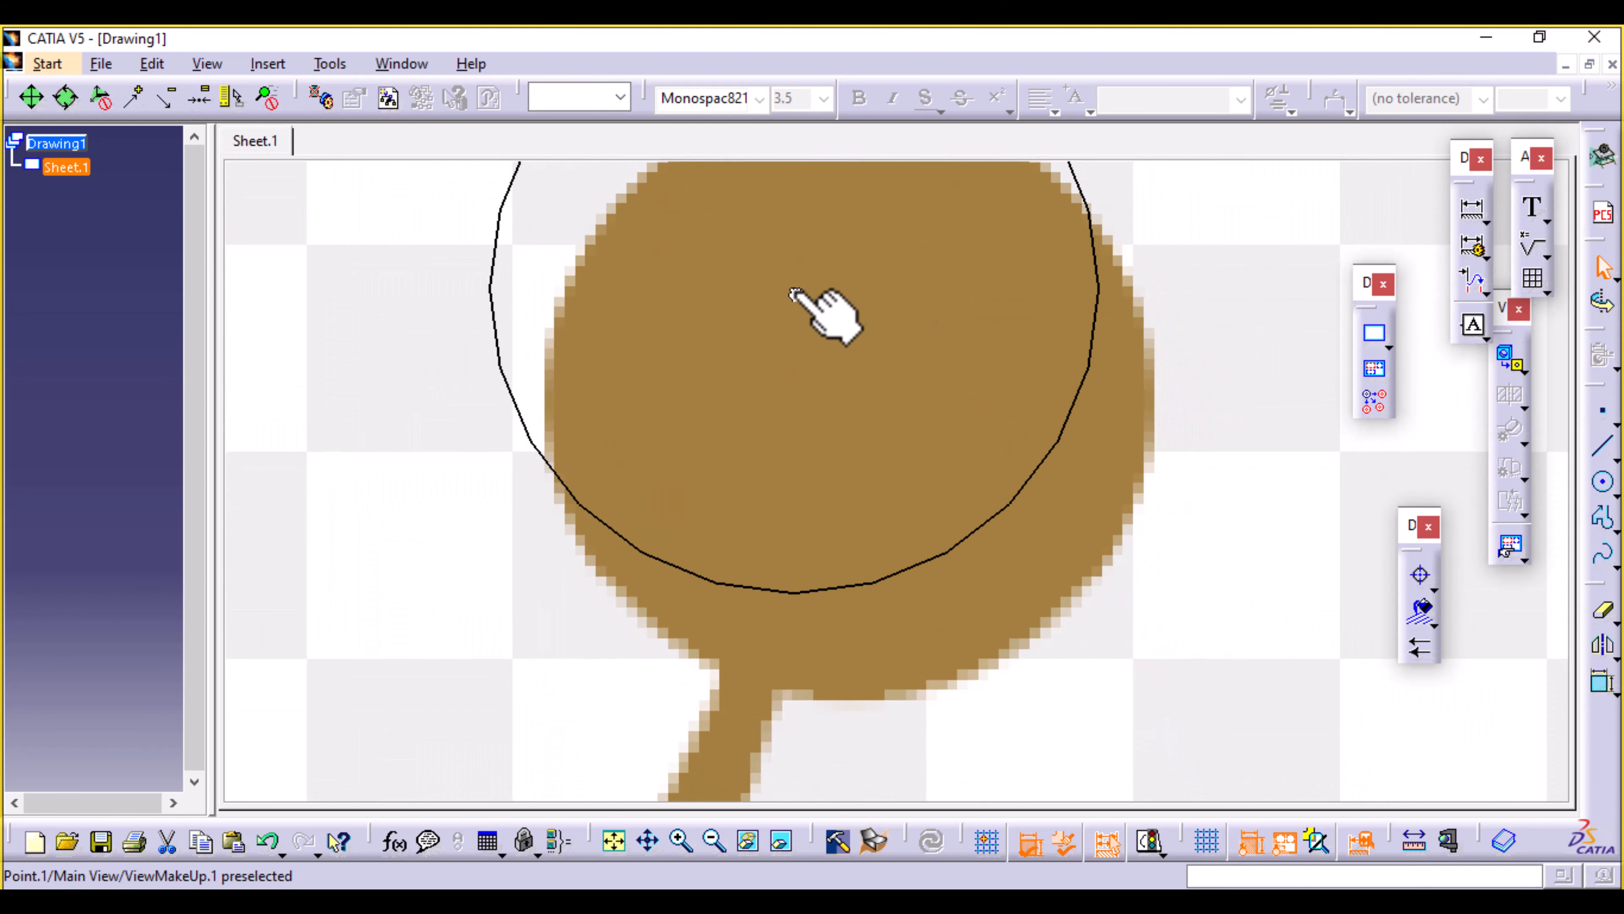
drag(793, 294, 852, 405)
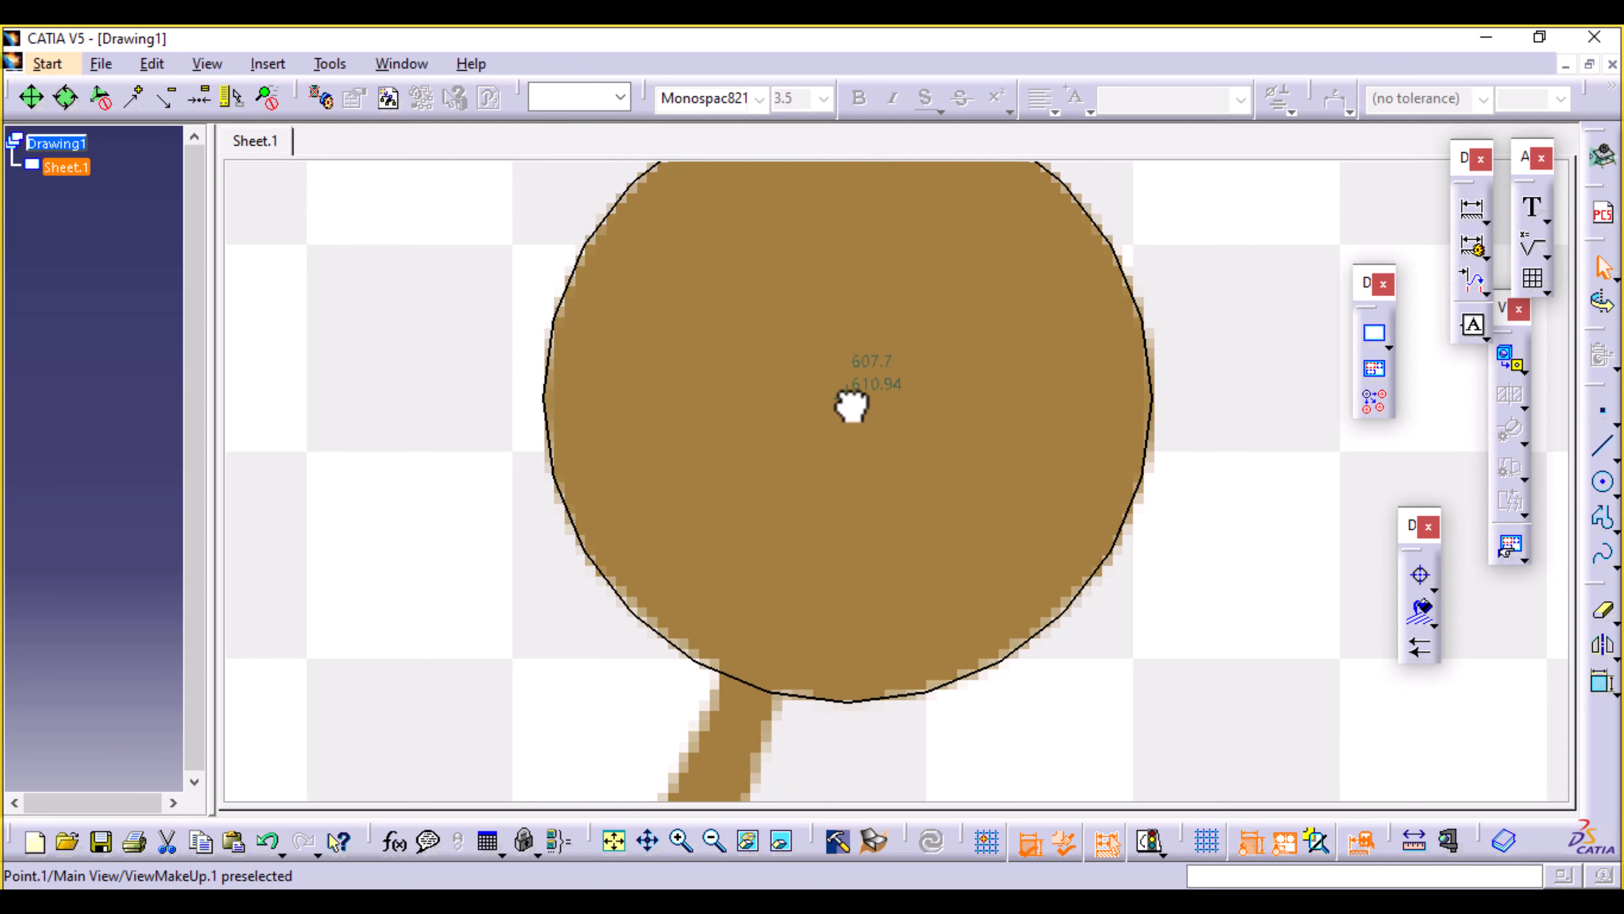
middle_drag(976, 410, 857, 553)
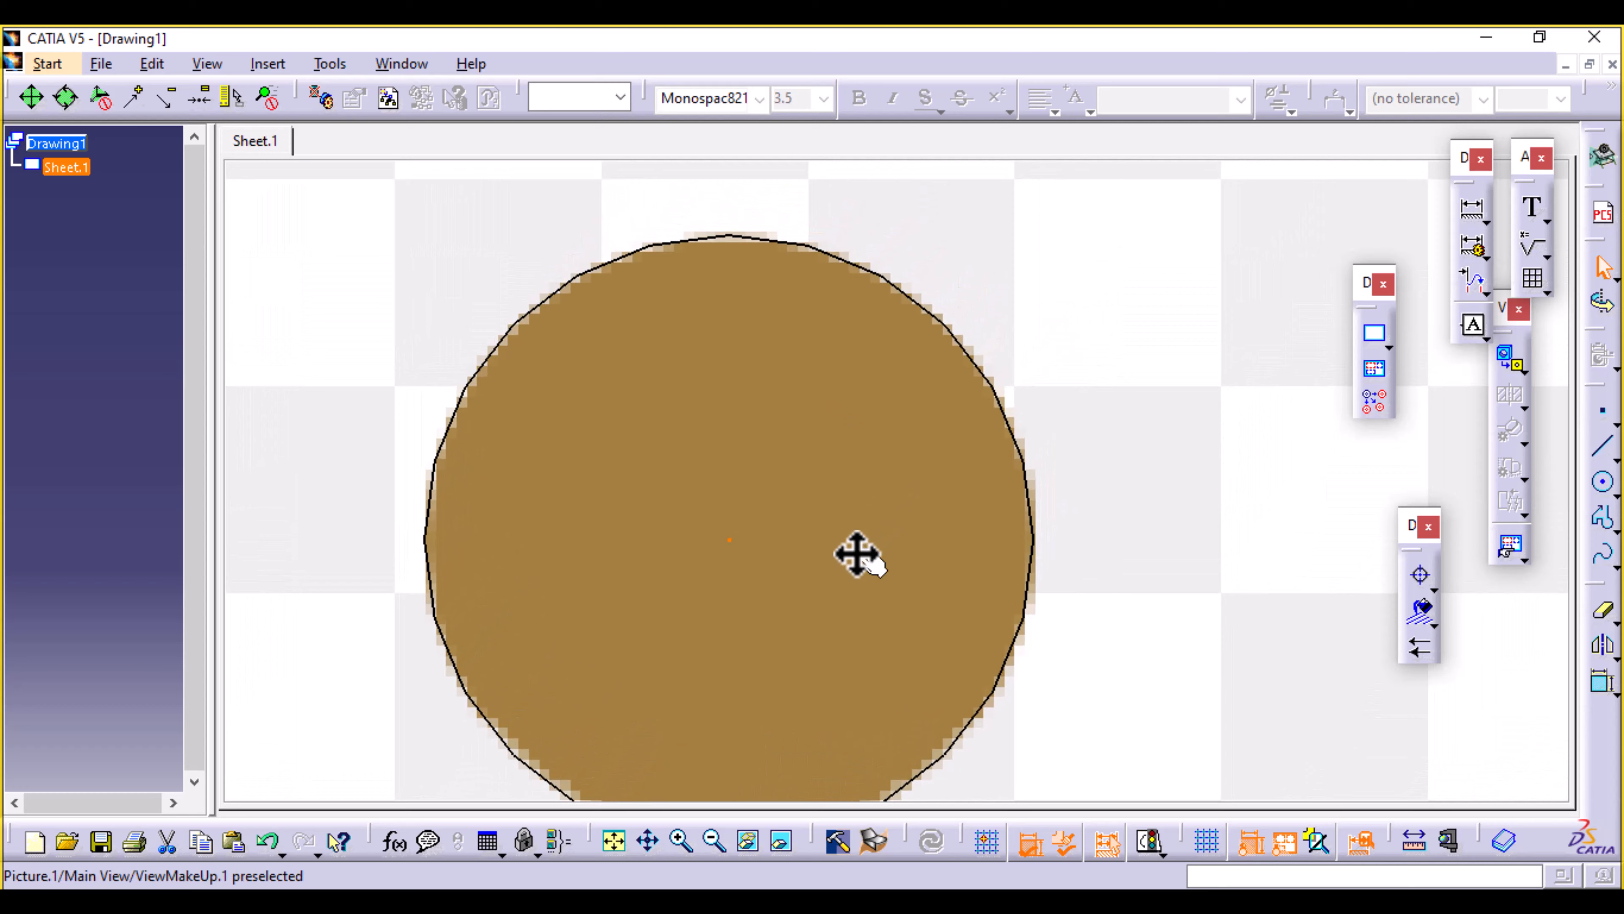
Trace the leftmost spike's outer edge with a line about 23 mm long at about 286.7°, from its ball down to the crown's base.
mouse_move(1167, 441)
middle_down()
mouse_move(1150, 617)
mouse_move(1159, 789)
middle_up()
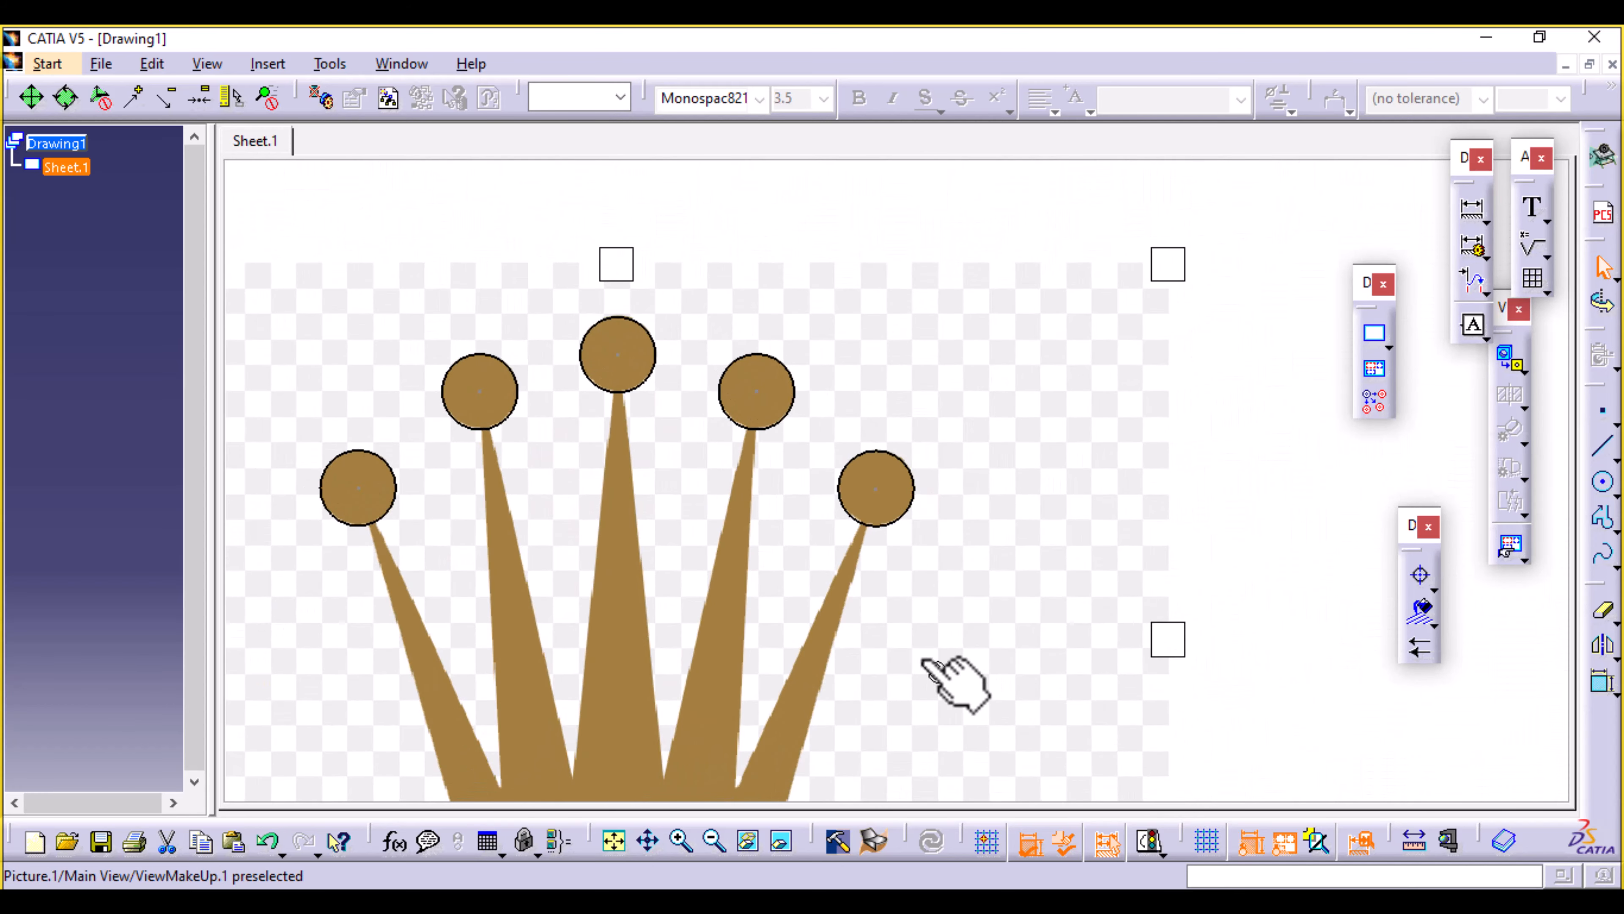
middle_drag(926, 660, 1161, 343)
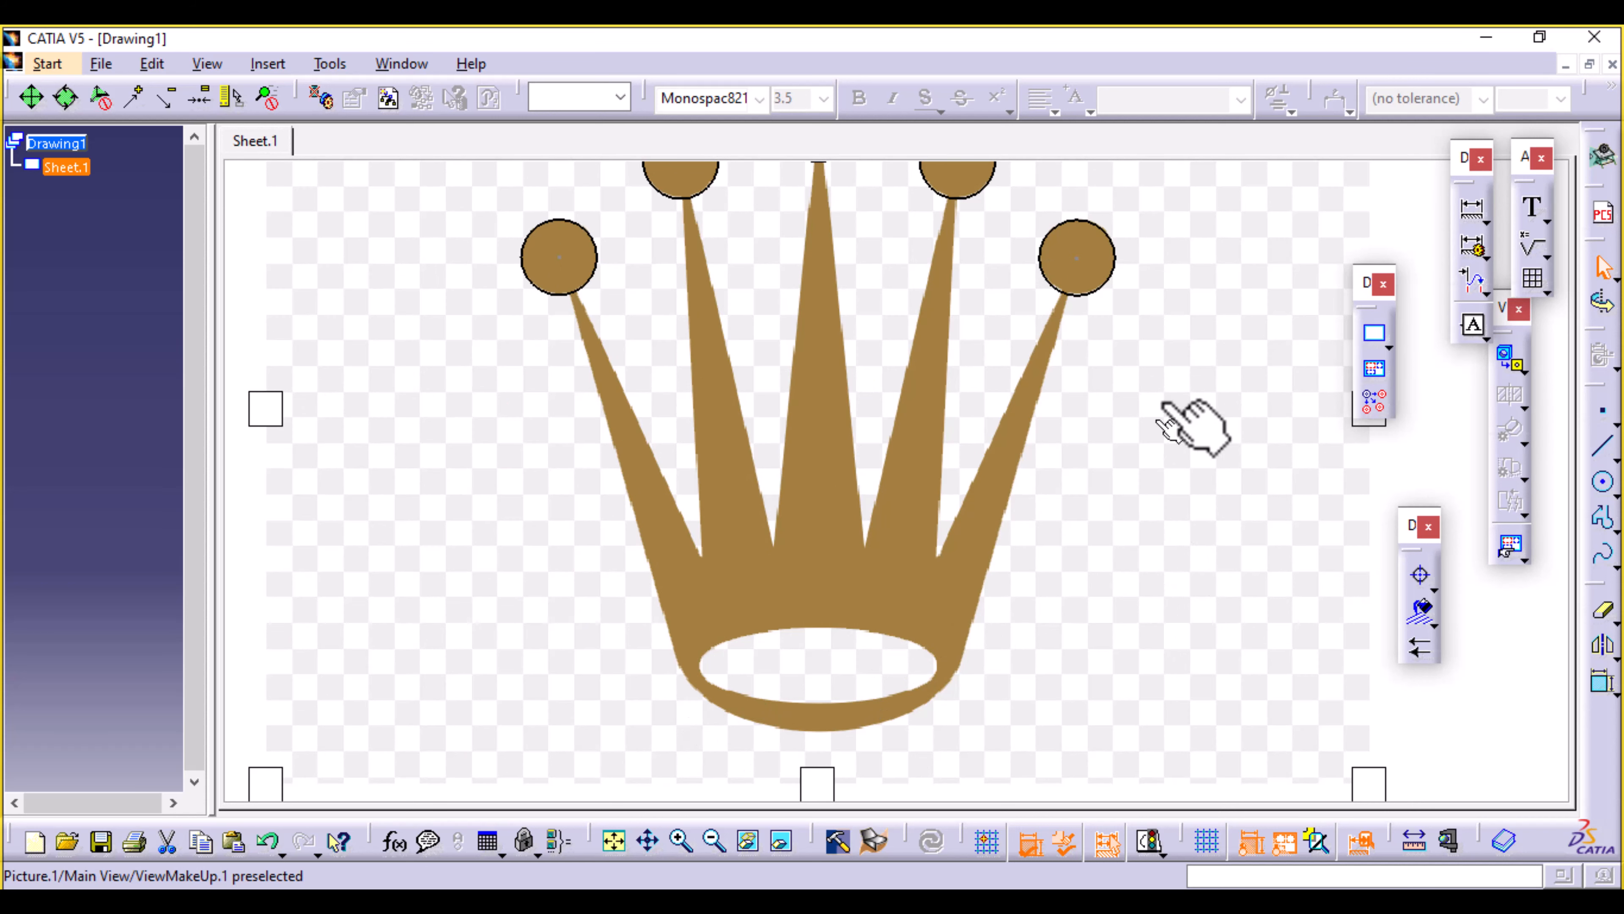
click(1602, 450)
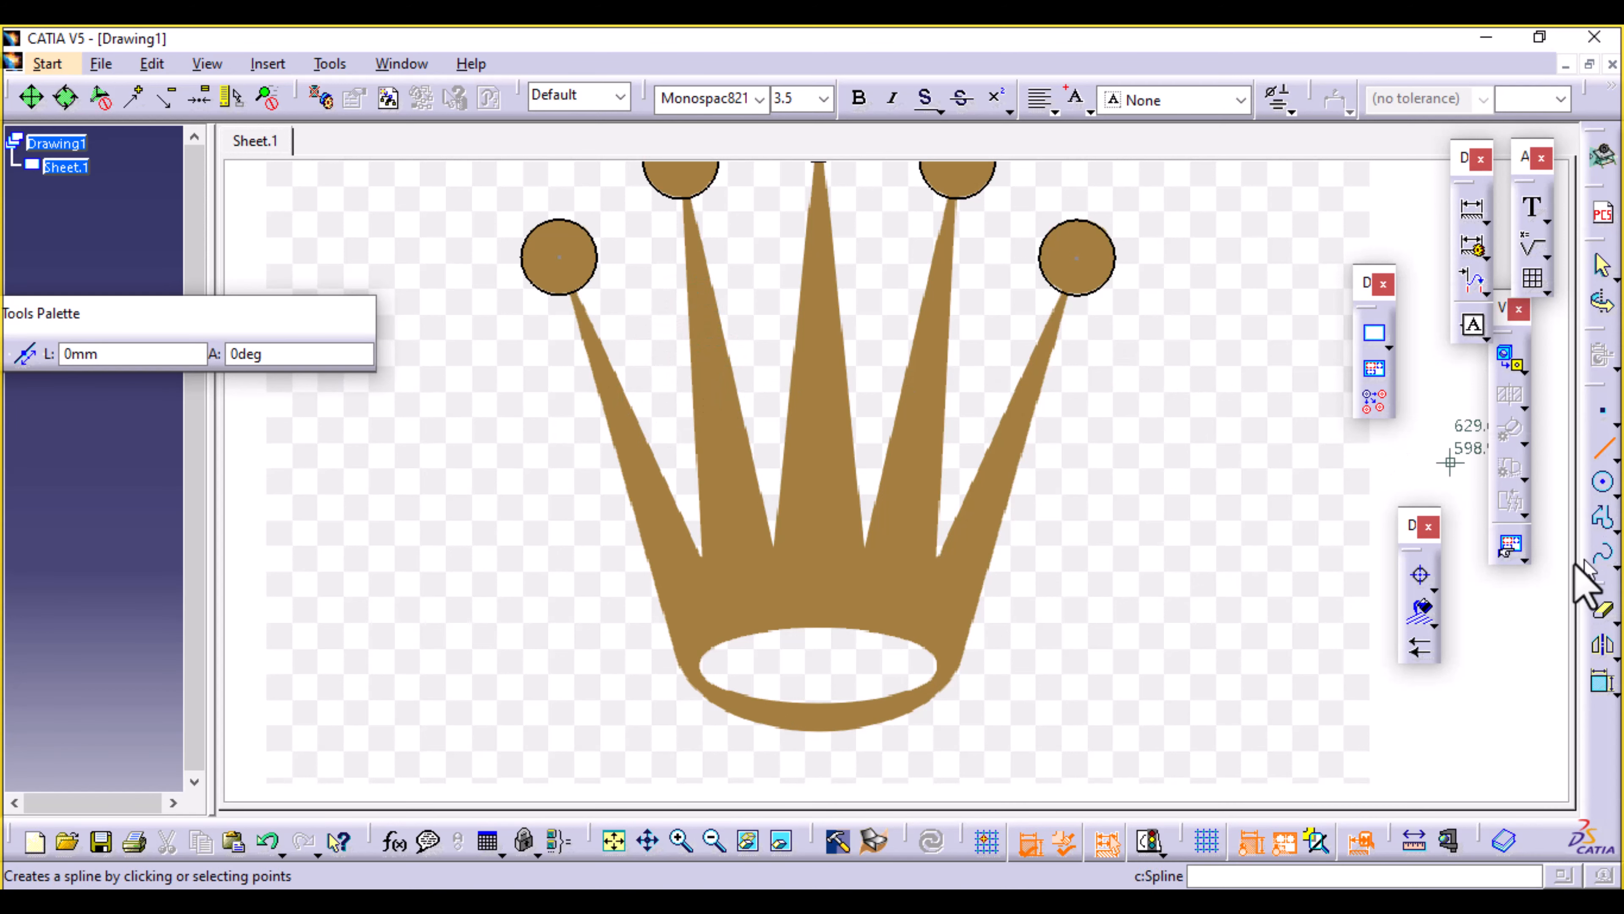
click(1602, 448)
click(1604, 450)
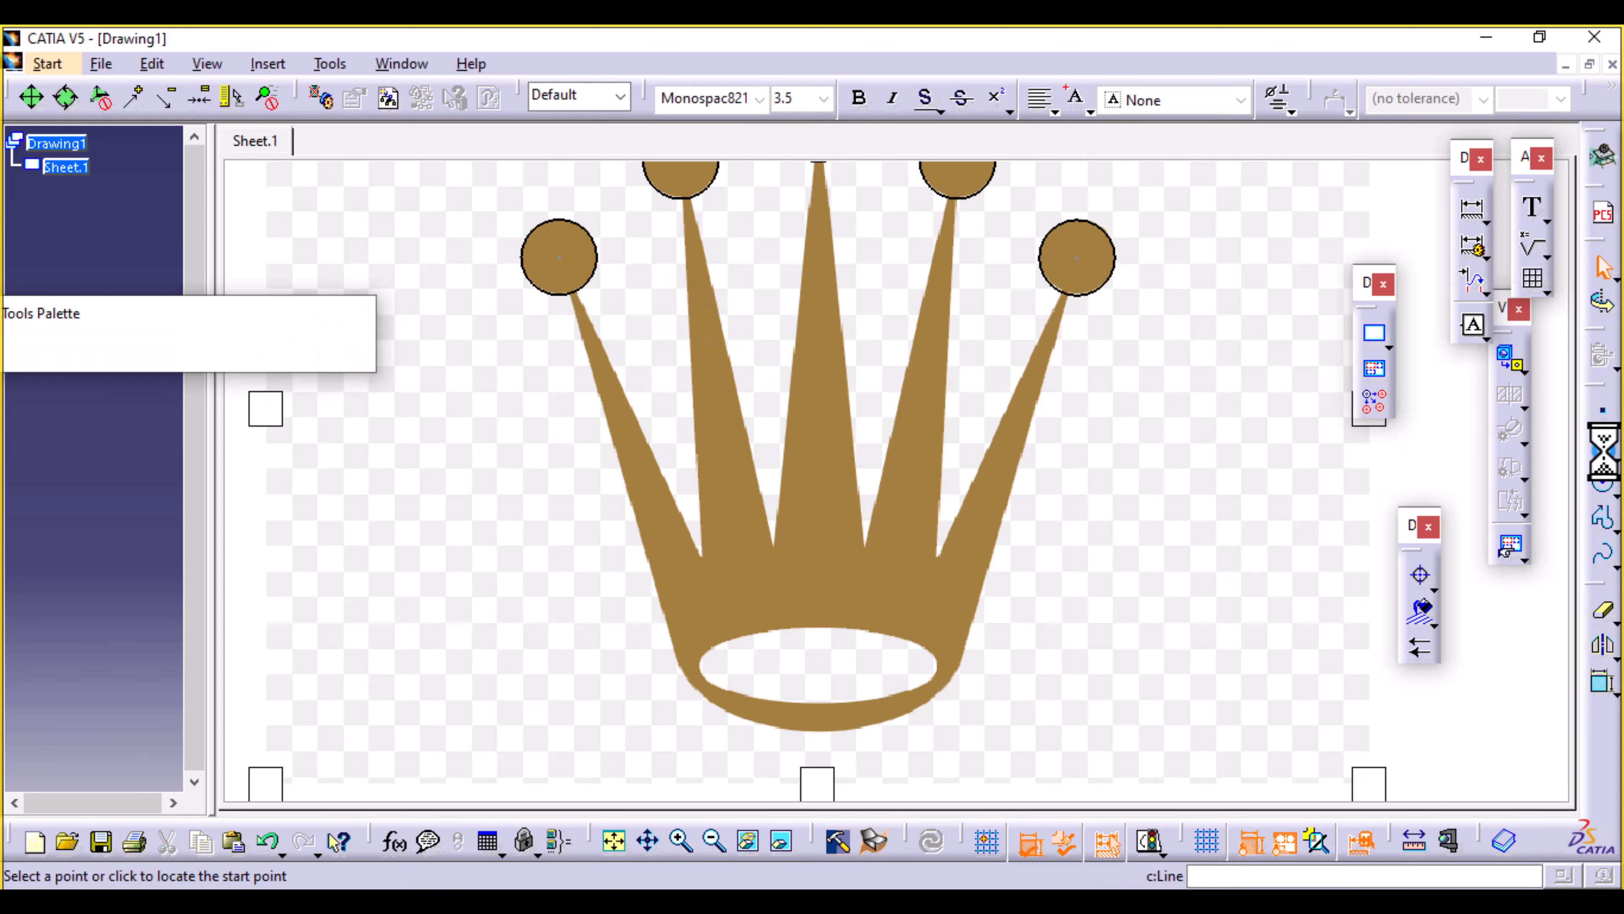
mouse_move(516, 501)
ctrl+middle_down()
mouse_move(441, 333)
mouse_move(1335, 743)
ctrl+middle_up()
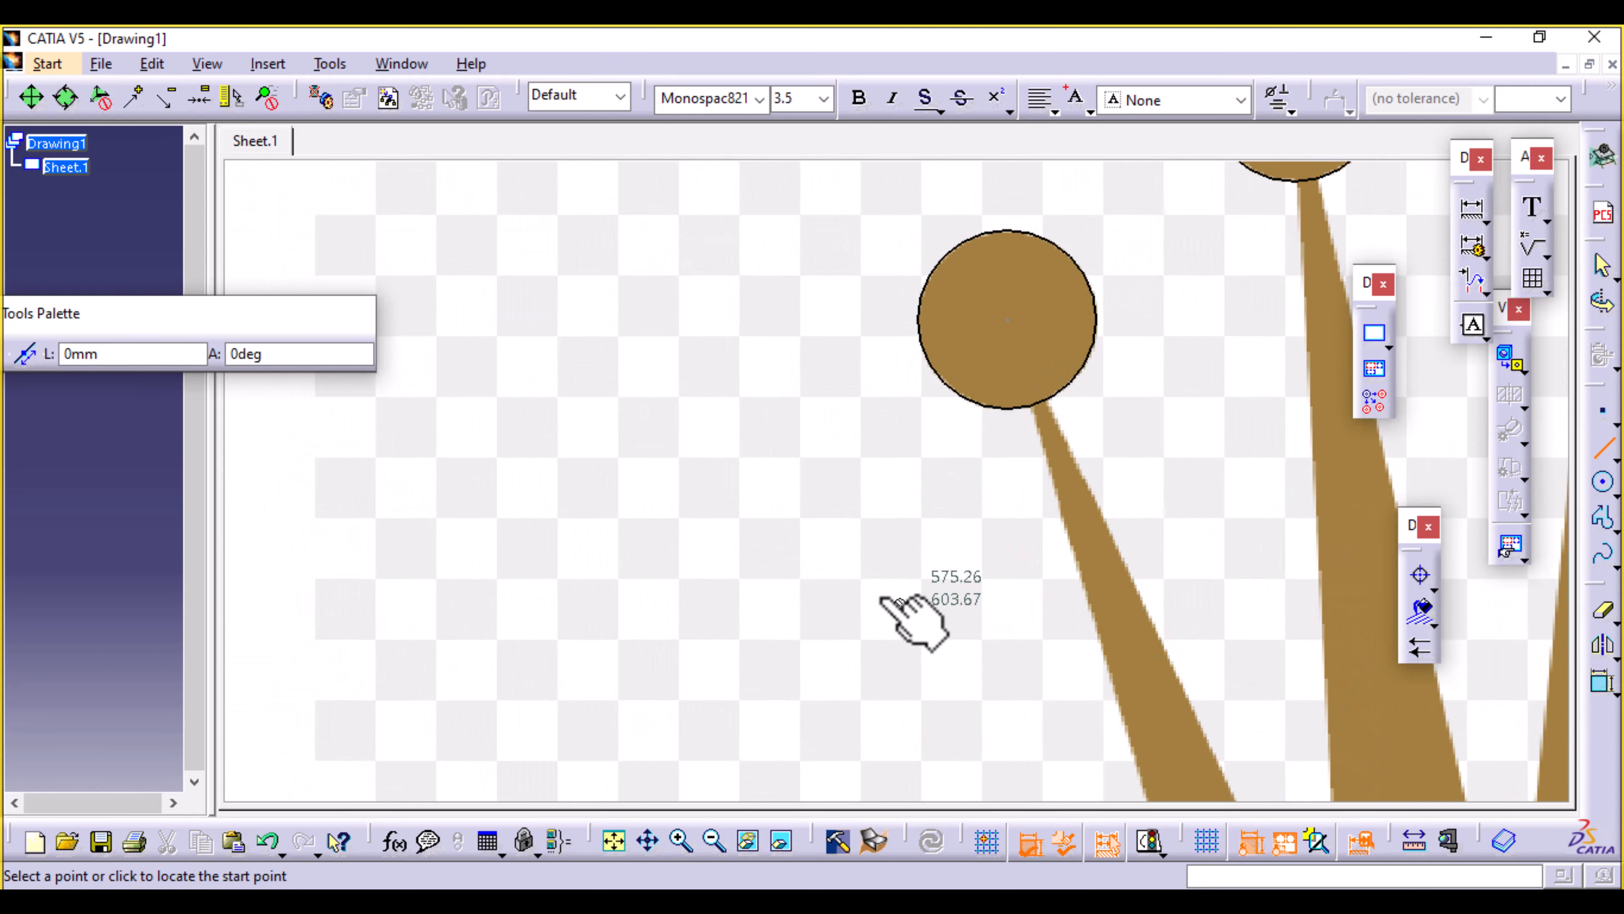
middle_drag(921, 598, 890, 475)
middle_drag(1031, 536, 679, 408)
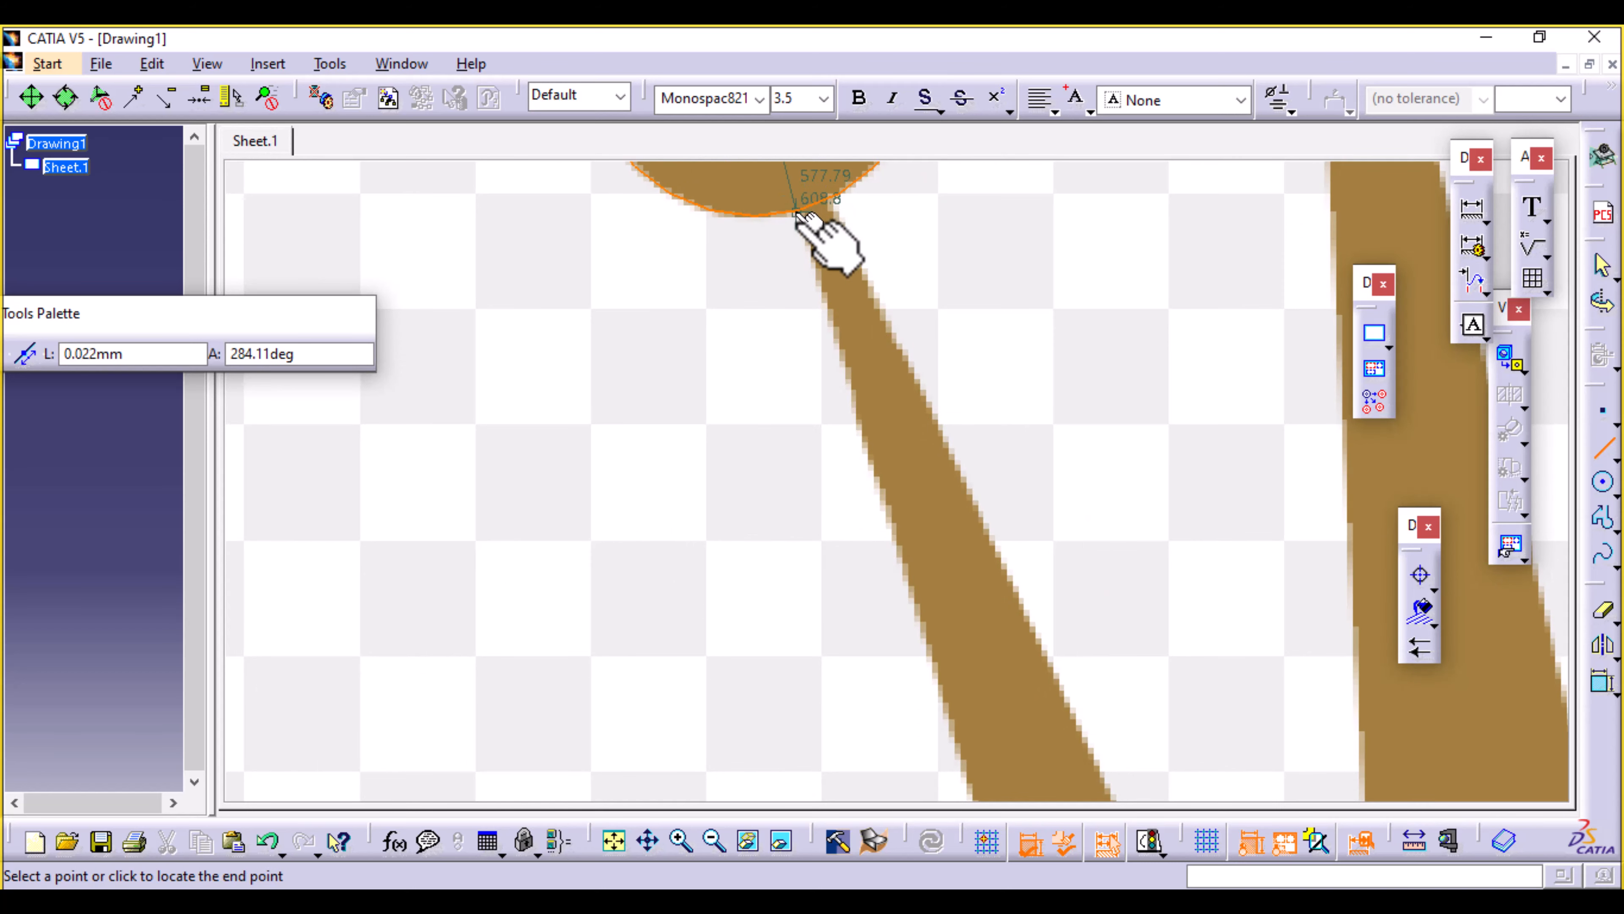
middle_drag(1046, 743, 885, 154)
ctrl+middle_drag(854, 289, 856, 607)
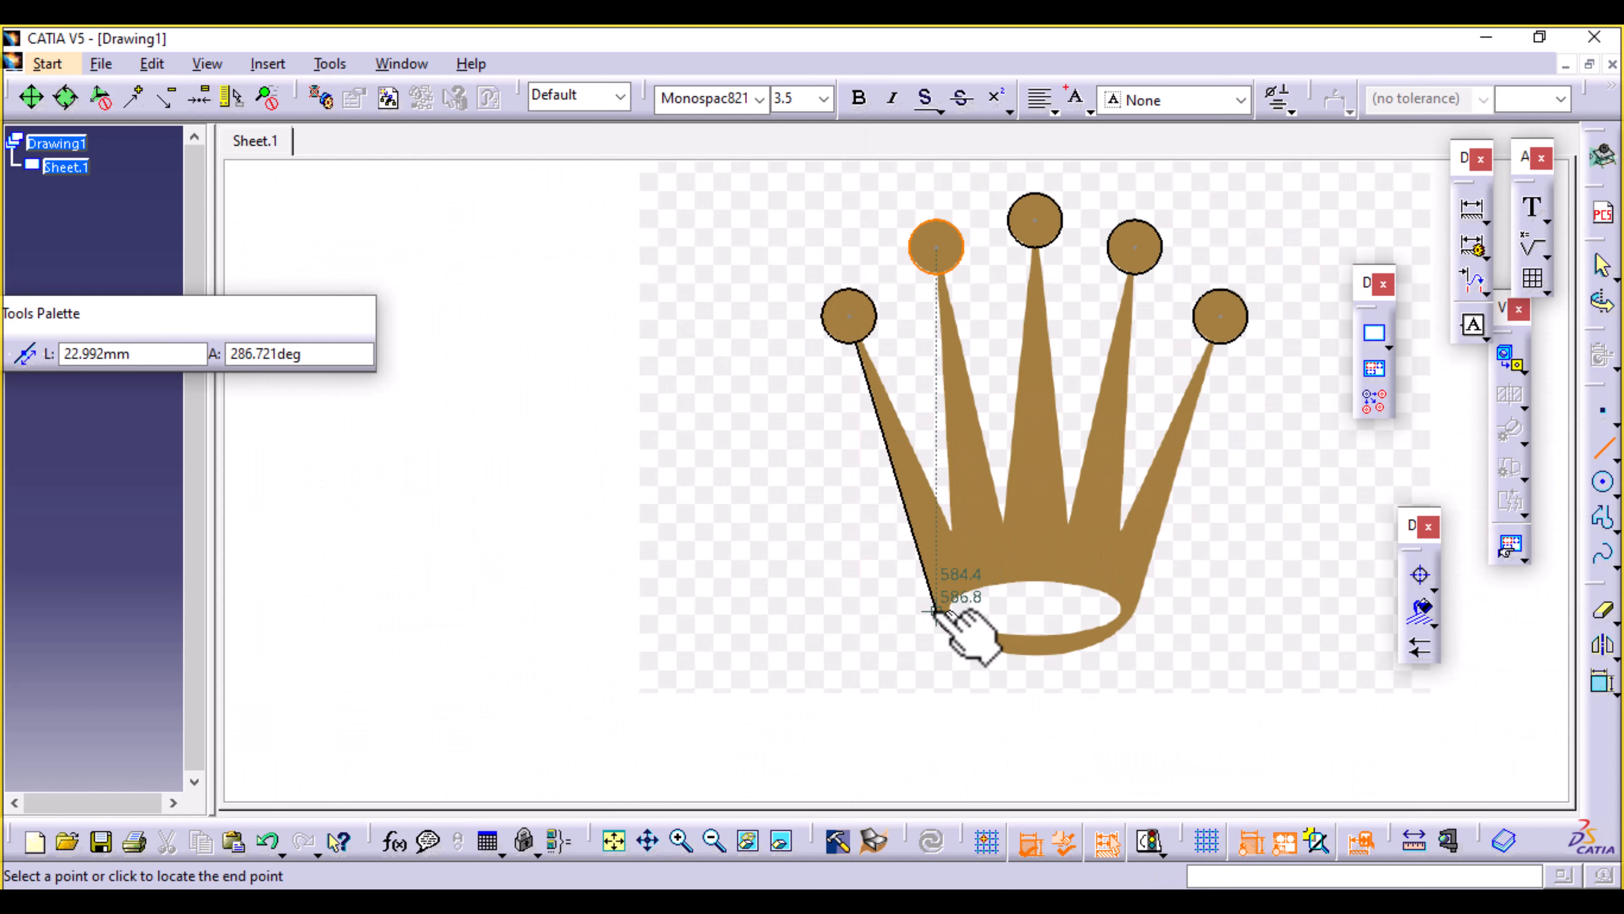
click(935, 611)
Draw a line along the leftmost spike's inner edge, from its ball down to the tip of the first notch.
mouse_move(1026, 596)
ctrl+middle_down()
mouse_move(1026, 406)
mouse_move(979, 345)
mouse_move(901, 680)
mouse_move(870, 464)
mouse_move(579, 563)
mouse_move(868, 400)
ctrl+middle_up()
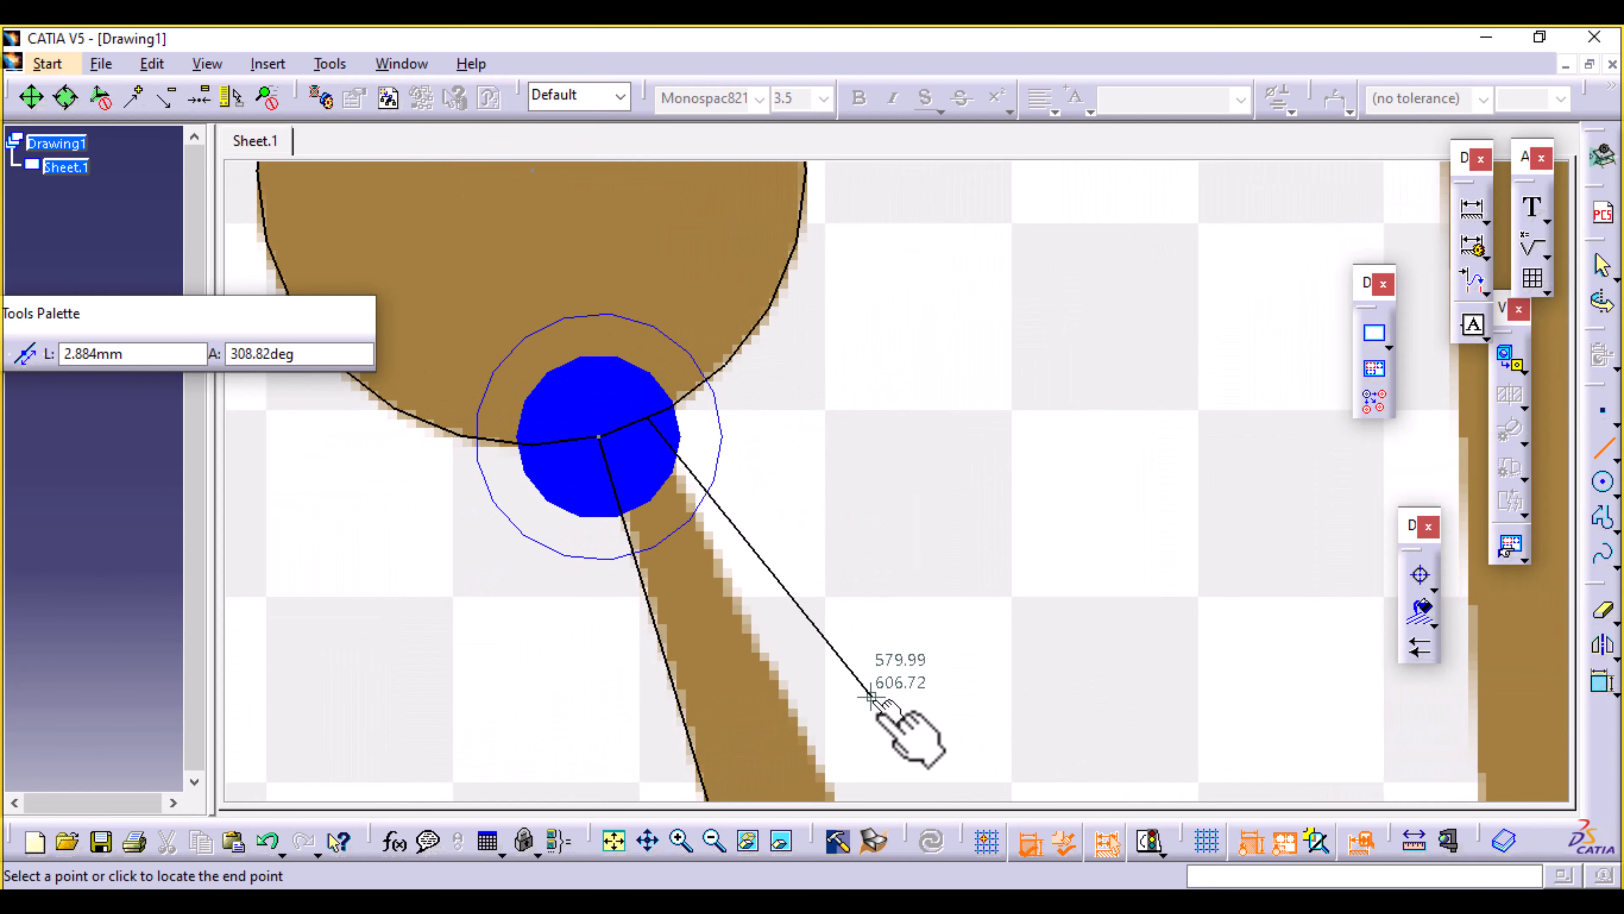
ctrl+middle_drag(932, 544, 924, 768)
middle_drag(992, 674, 663, 151)
mouse_move(808, 661)
ctrl+middle_down()
mouse_move(790, 572)
mouse_move(670, 519)
ctrl+middle_up()
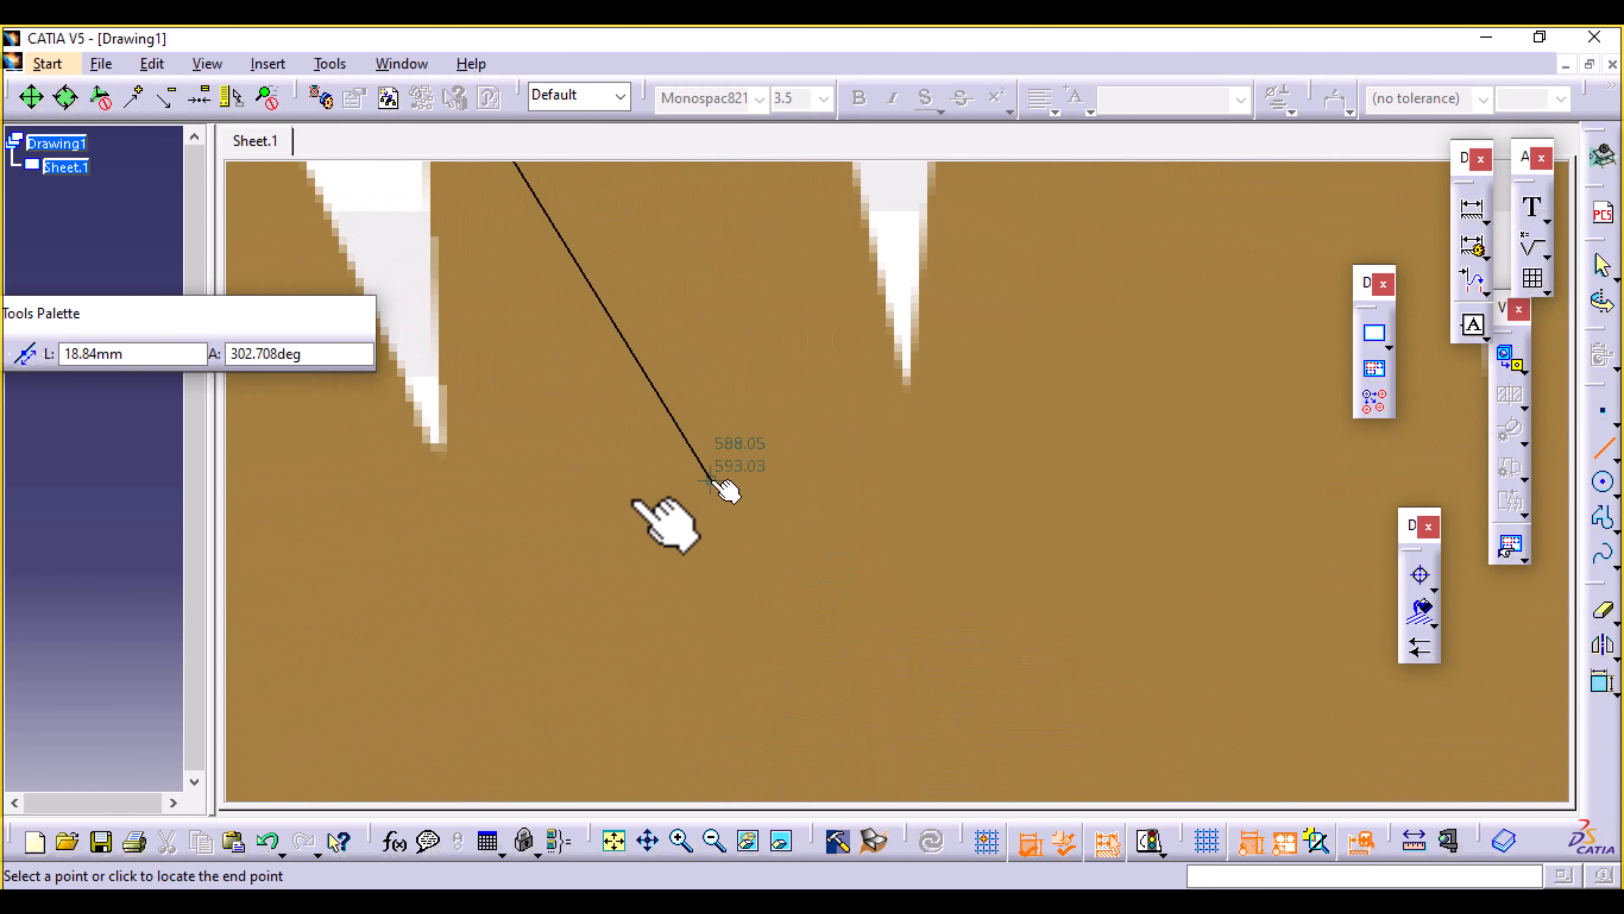
click(436, 452)
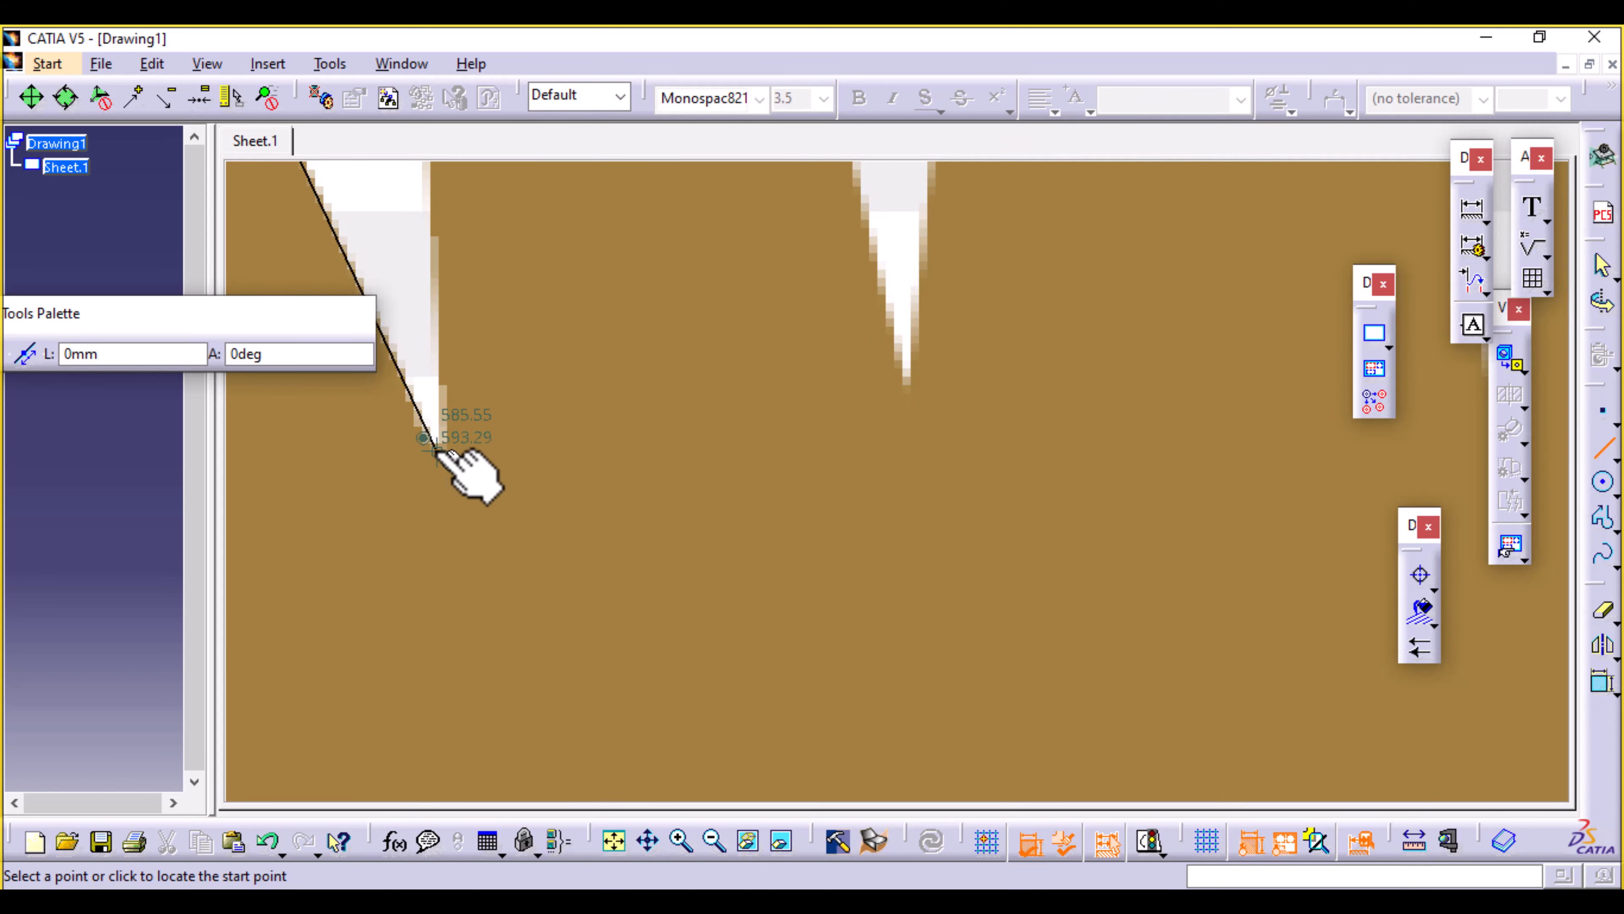
Draw a line along the second spike's left edge, from the first notch tip up to the second ball's circle.
click(435, 452)
ctrl+middle_drag(526, 211, 550, 579)
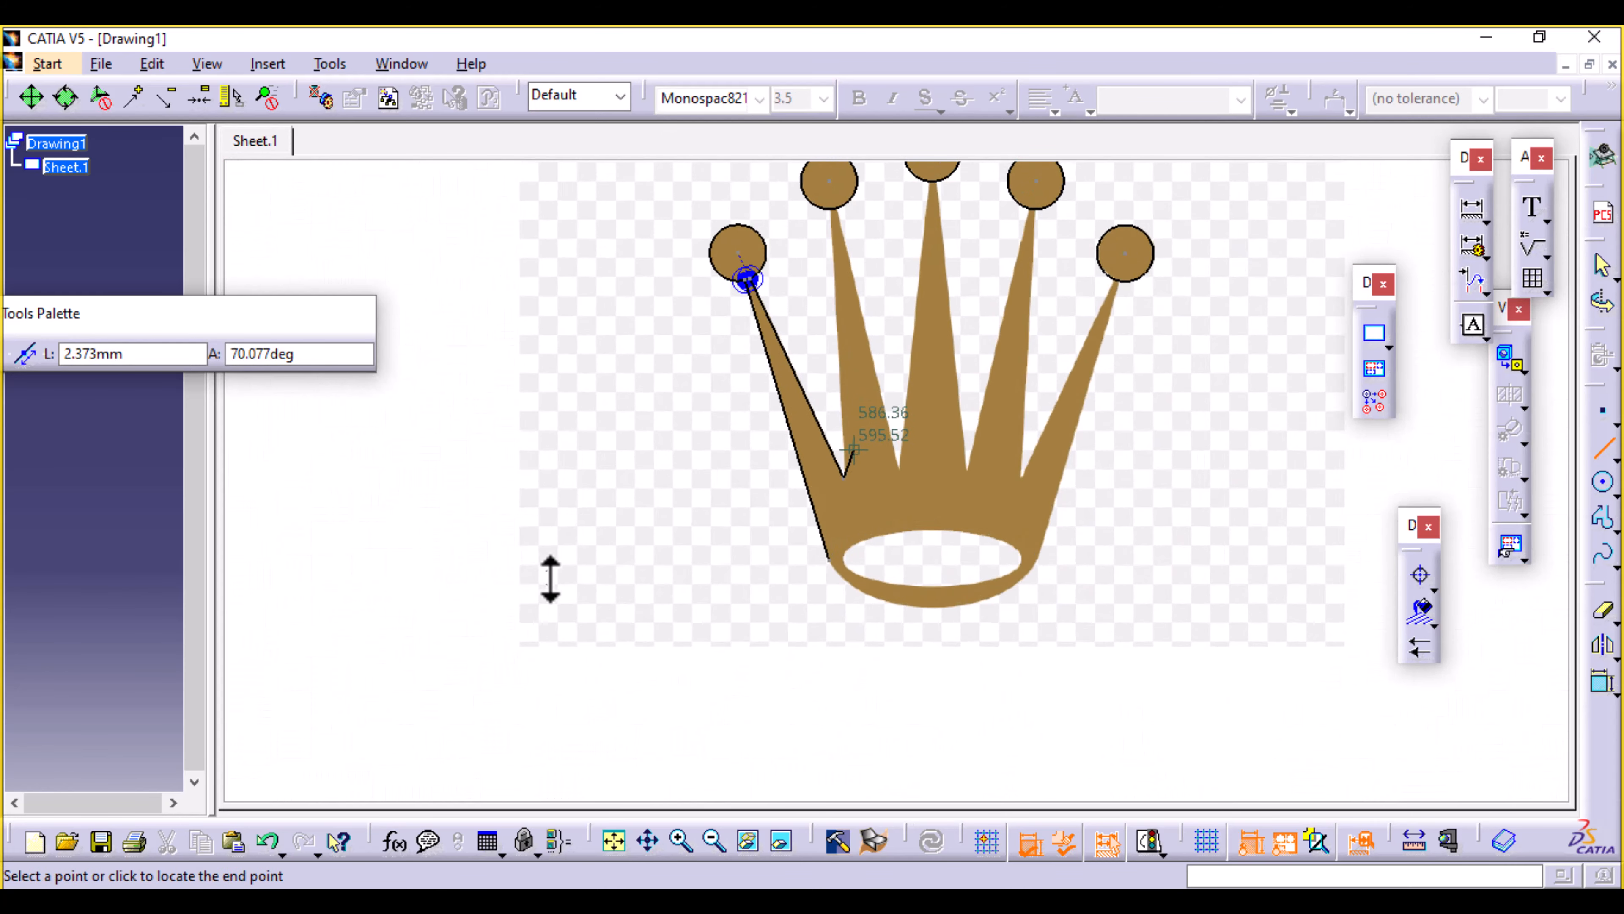
mouse_move(936, 301)
middle_down()
mouse_move(848, 598)
mouse_move(808, 506)
mouse_move(834, 386)
middle_up()
mouse_move(562, 544)
middle_down()
mouse_move(569, 482)
mouse_move(737, 411)
mouse_move(674, 403)
mouse_move(673, 315)
mouse_move(743, 526)
middle_up()
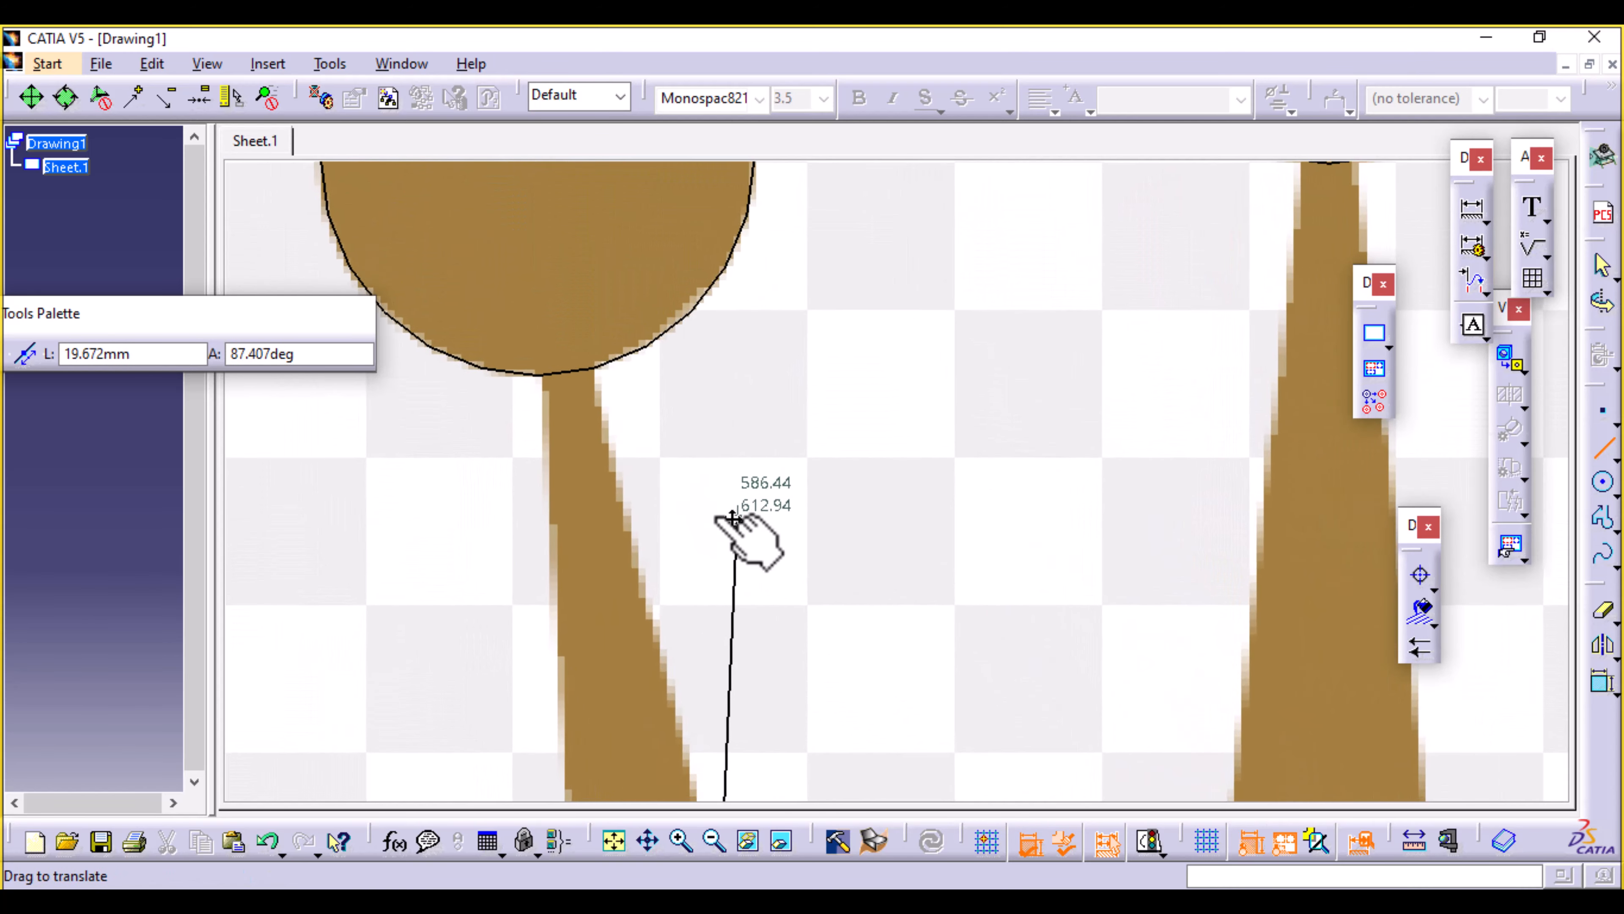
click(539, 376)
Draw a line along the second spike's right edge, from the second ball down to the tip of the second notch.
click(583, 370)
middle_drag(805, 676, 818, 735)
middle_drag(843, 607, 665, 256)
ctrl+middle_drag(703, 550, 821, 223)
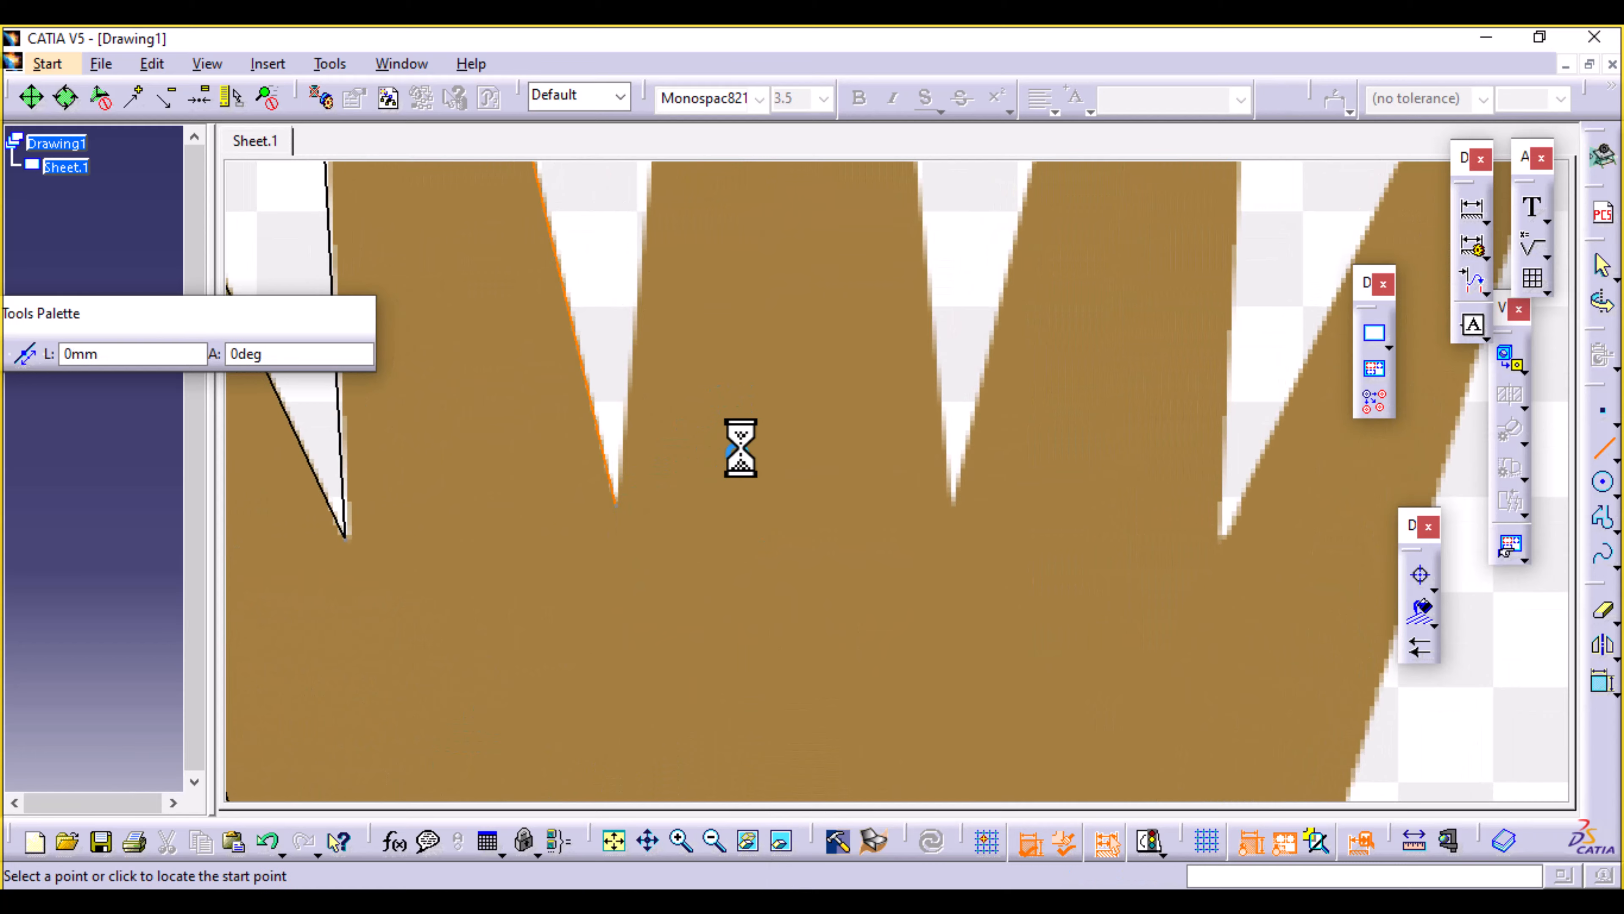
Trace the middle spike's left edge with a line about 22.9 mm long at about 84.2°, from the second notch tip up to the middle ball.
click(614, 507)
ctrl+middle_drag(700, 348, 684, 665)
middle_drag(831, 371, 818, 747)
ctrl+middle_drag(793, 614, 753, 359)
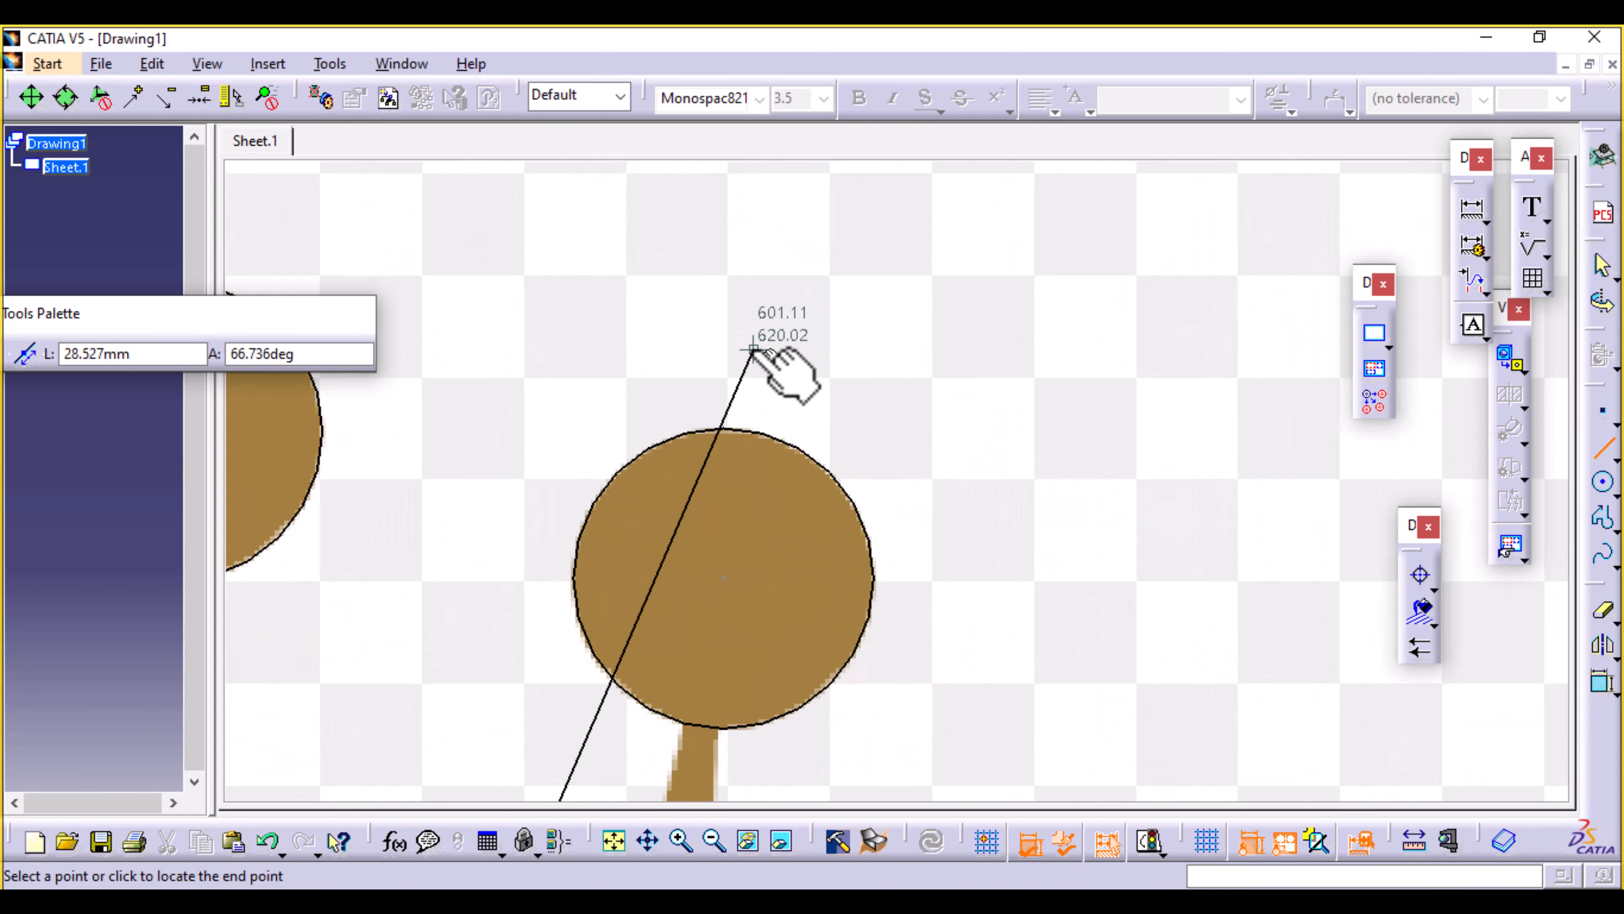
middle_drag(802, 726, 857, 433)
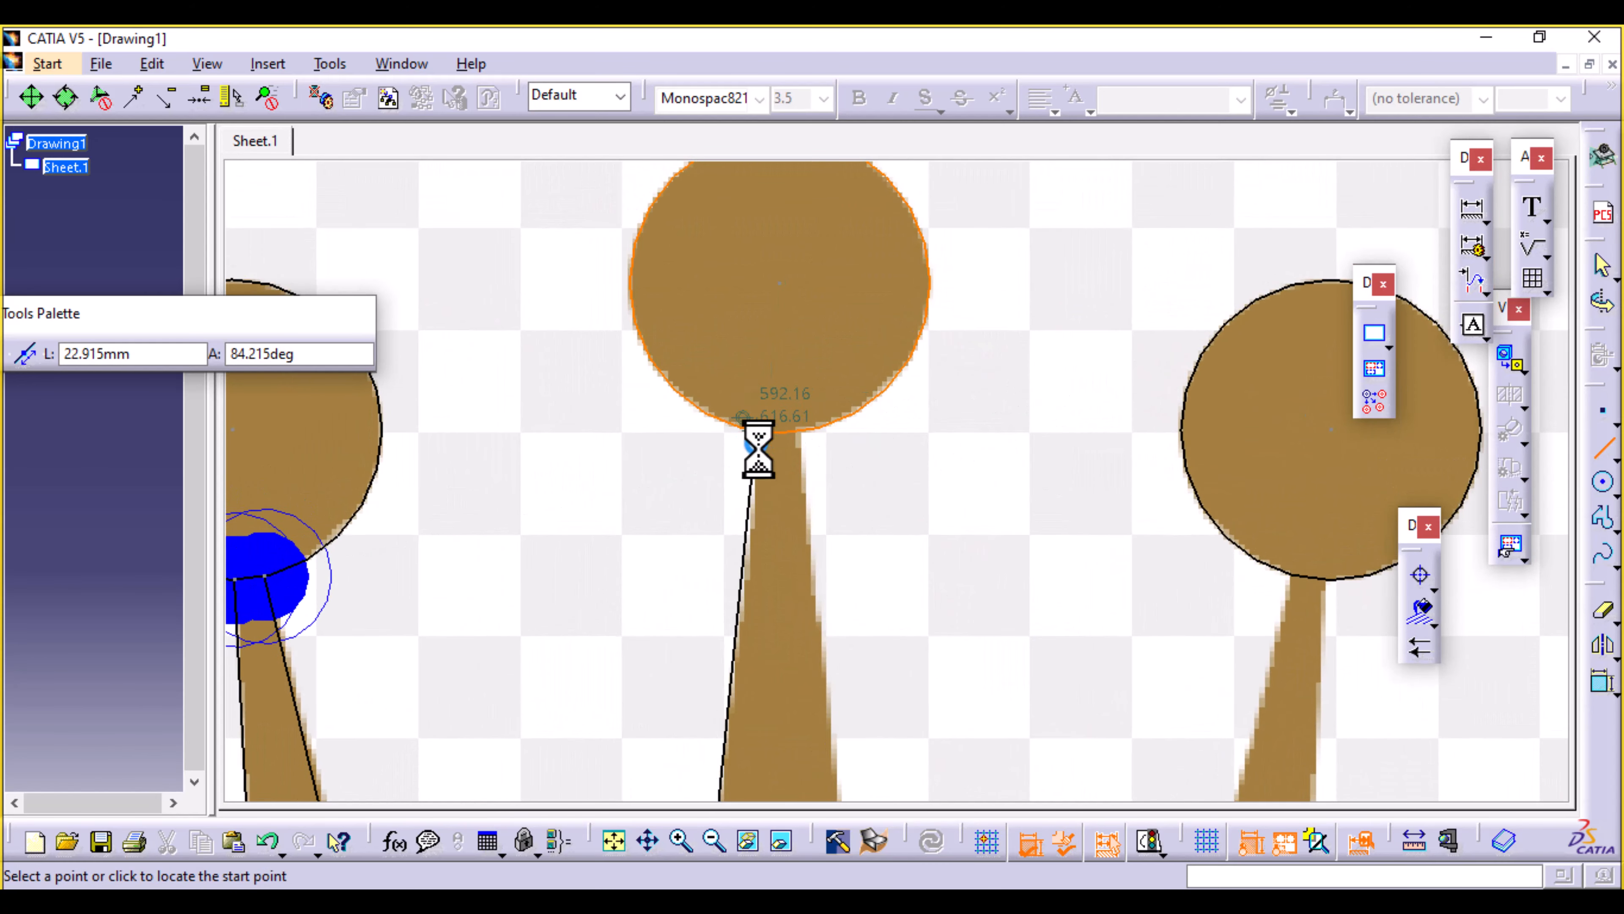
click(798, 428)
key(Escape)
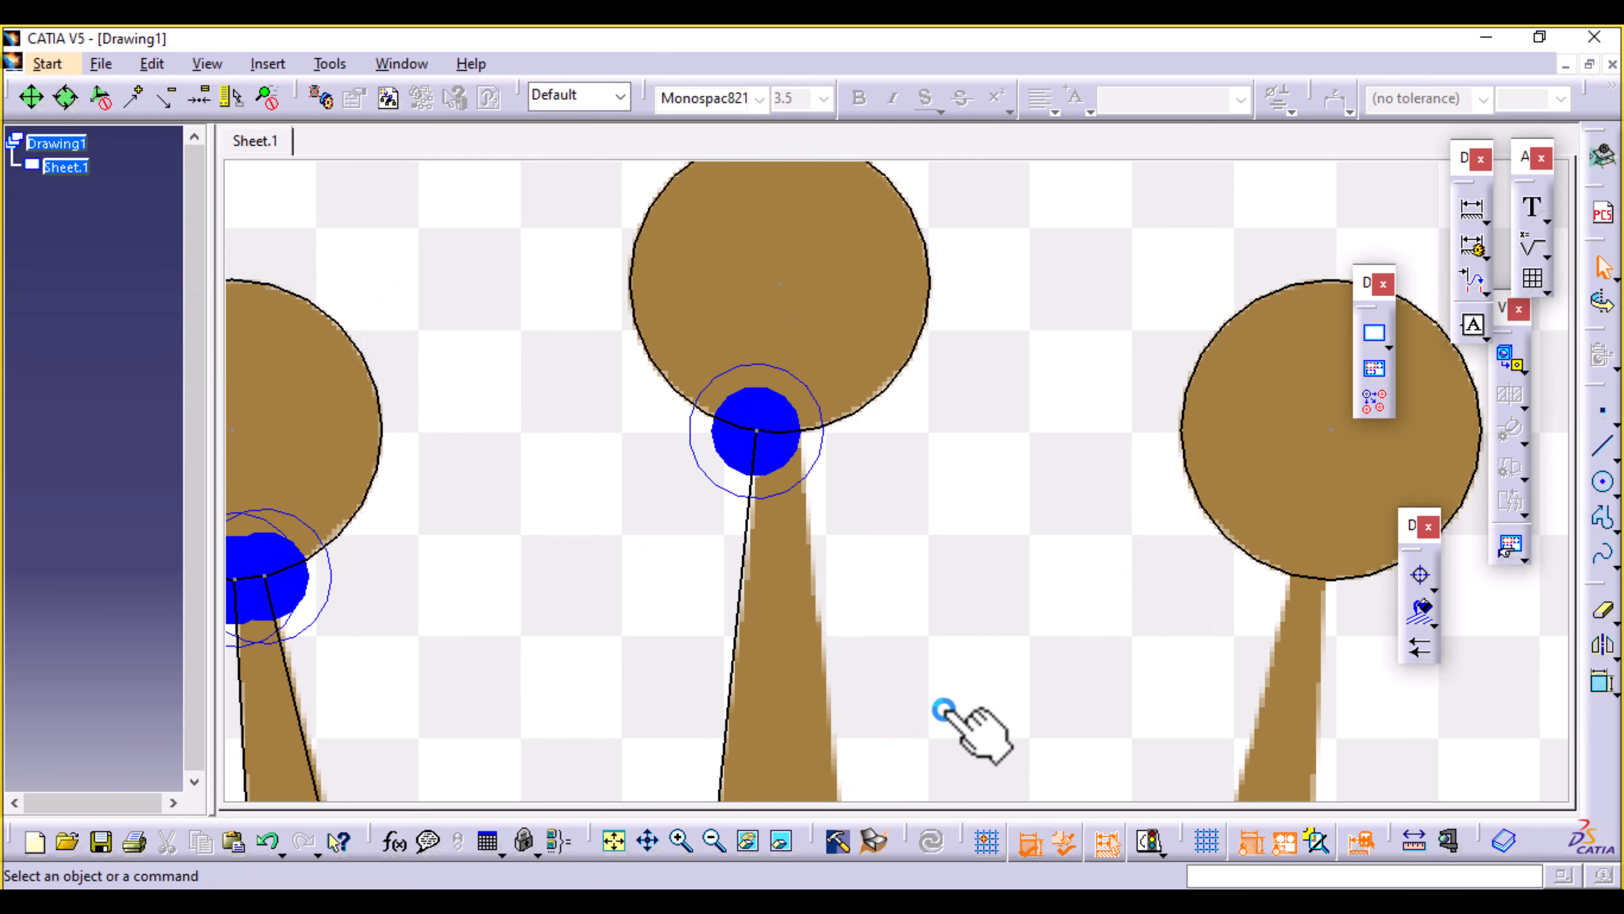
Draw a line along the middle spike's right edge, from the middle ball down to the tip of the third notch.
click(1602, 450)
middle_drag(857, 729, 750, 423)
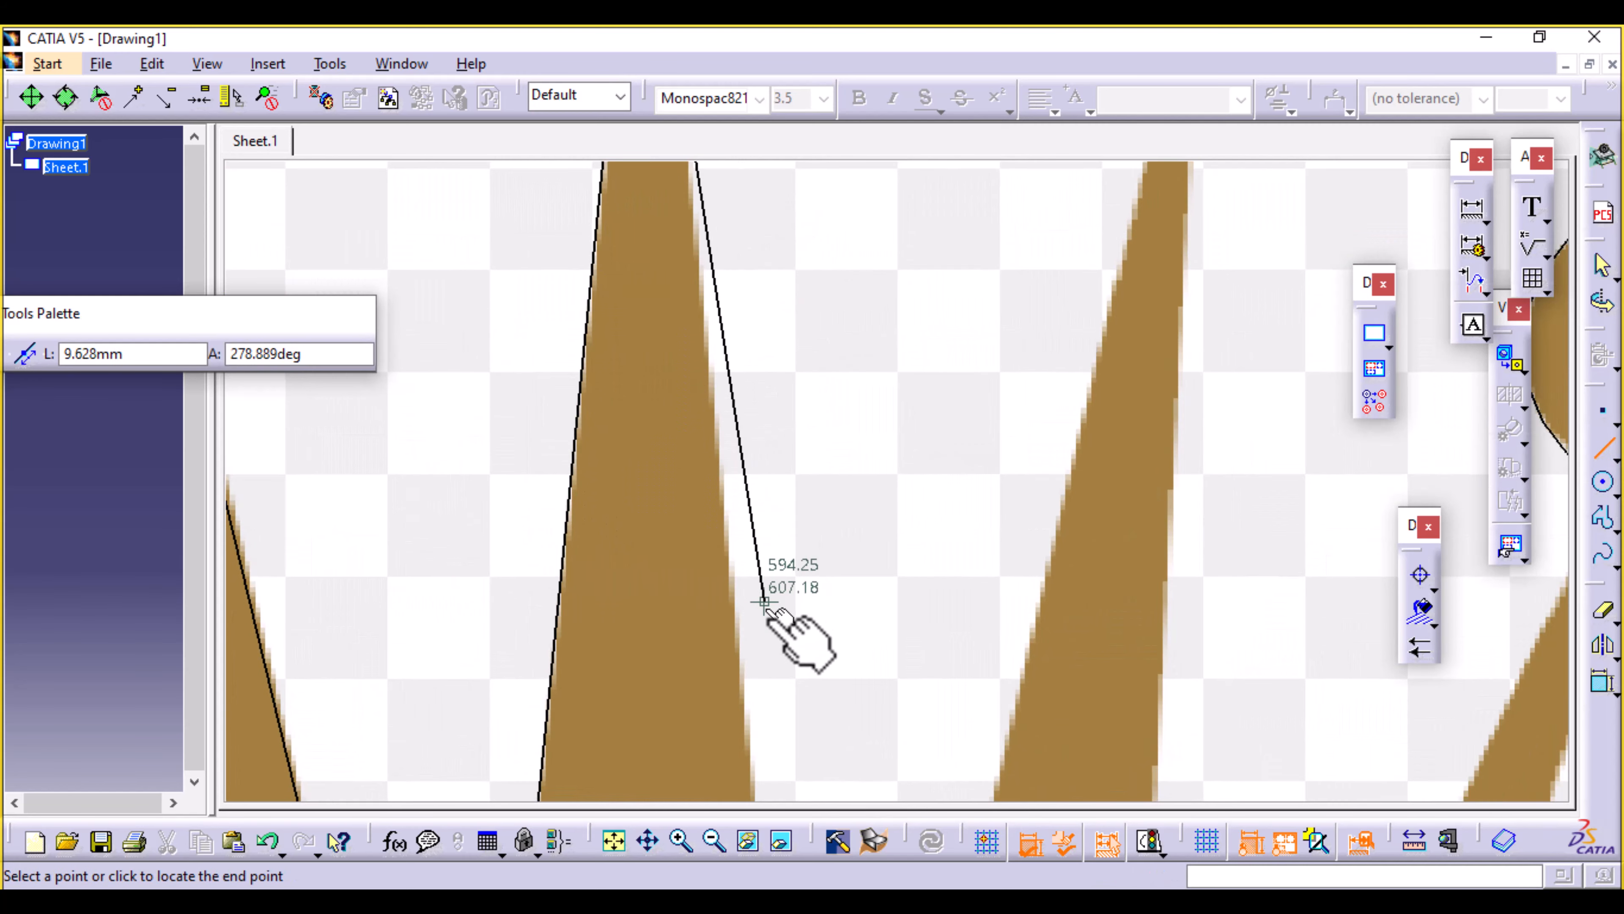
mouse_move(775, 749)
middle_down()
mouse_move(716, 282)
mouse_move(735, 628)
middle_up()
click(582, 688)
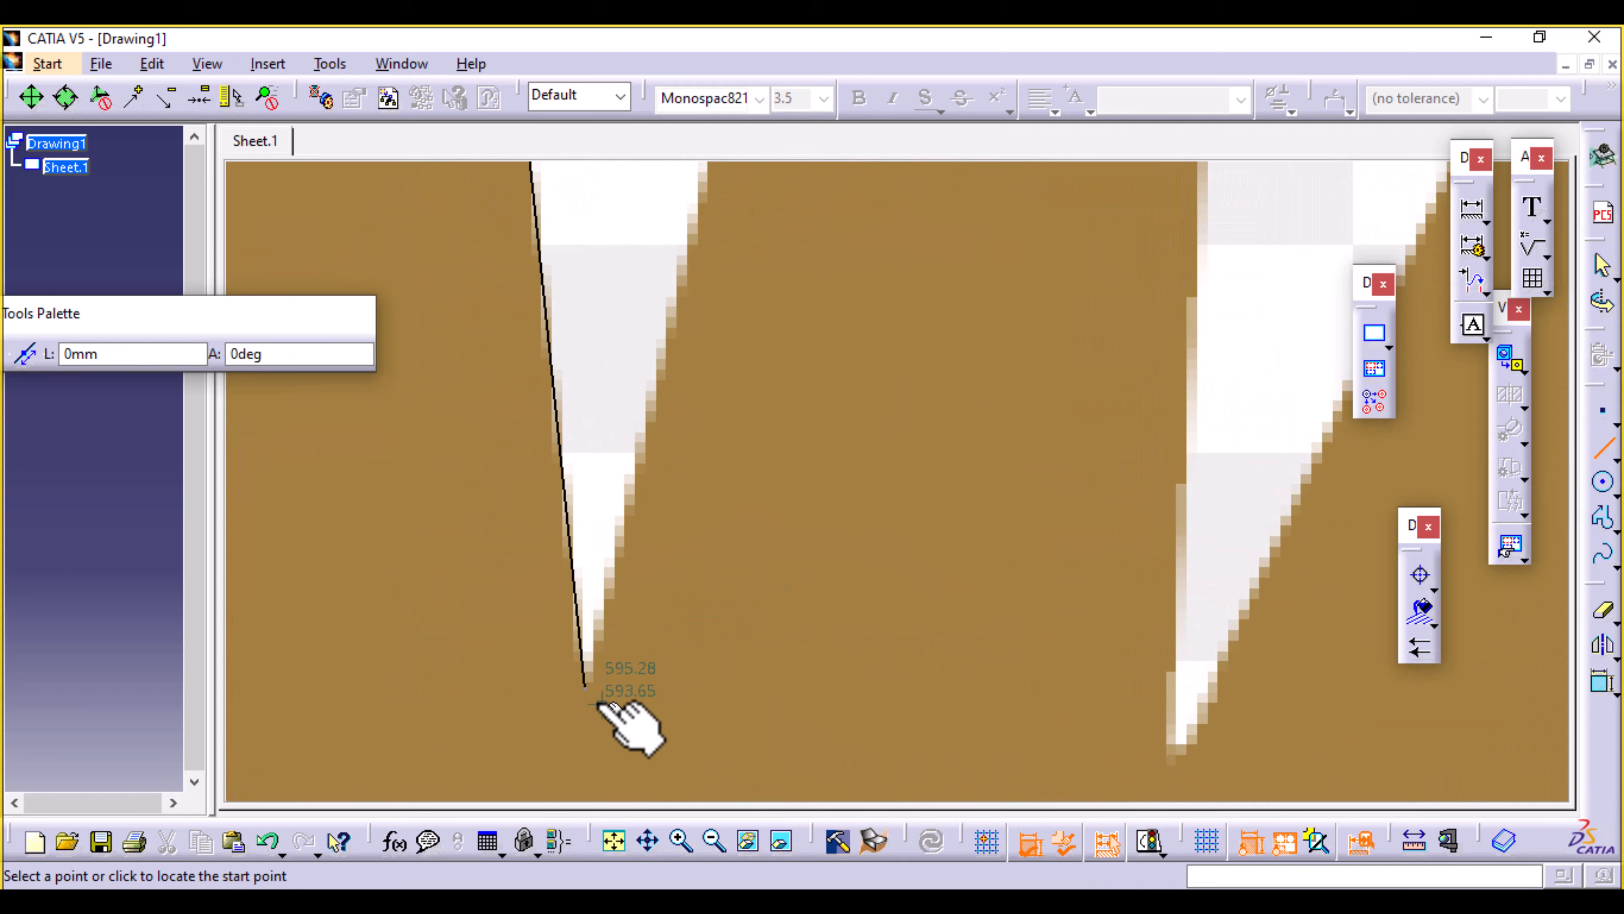
Draw a line along the fourth spike's left edge, from the third notch tip up to the fourth ball's circle.
ctrl+middle_drag(713, 485, 723, 601)
middle_drag(892, 288, 620, 762)
ctrl+middle_drag(641, 573, 640, 461)
middle_drag(457, 405, 777, 558)
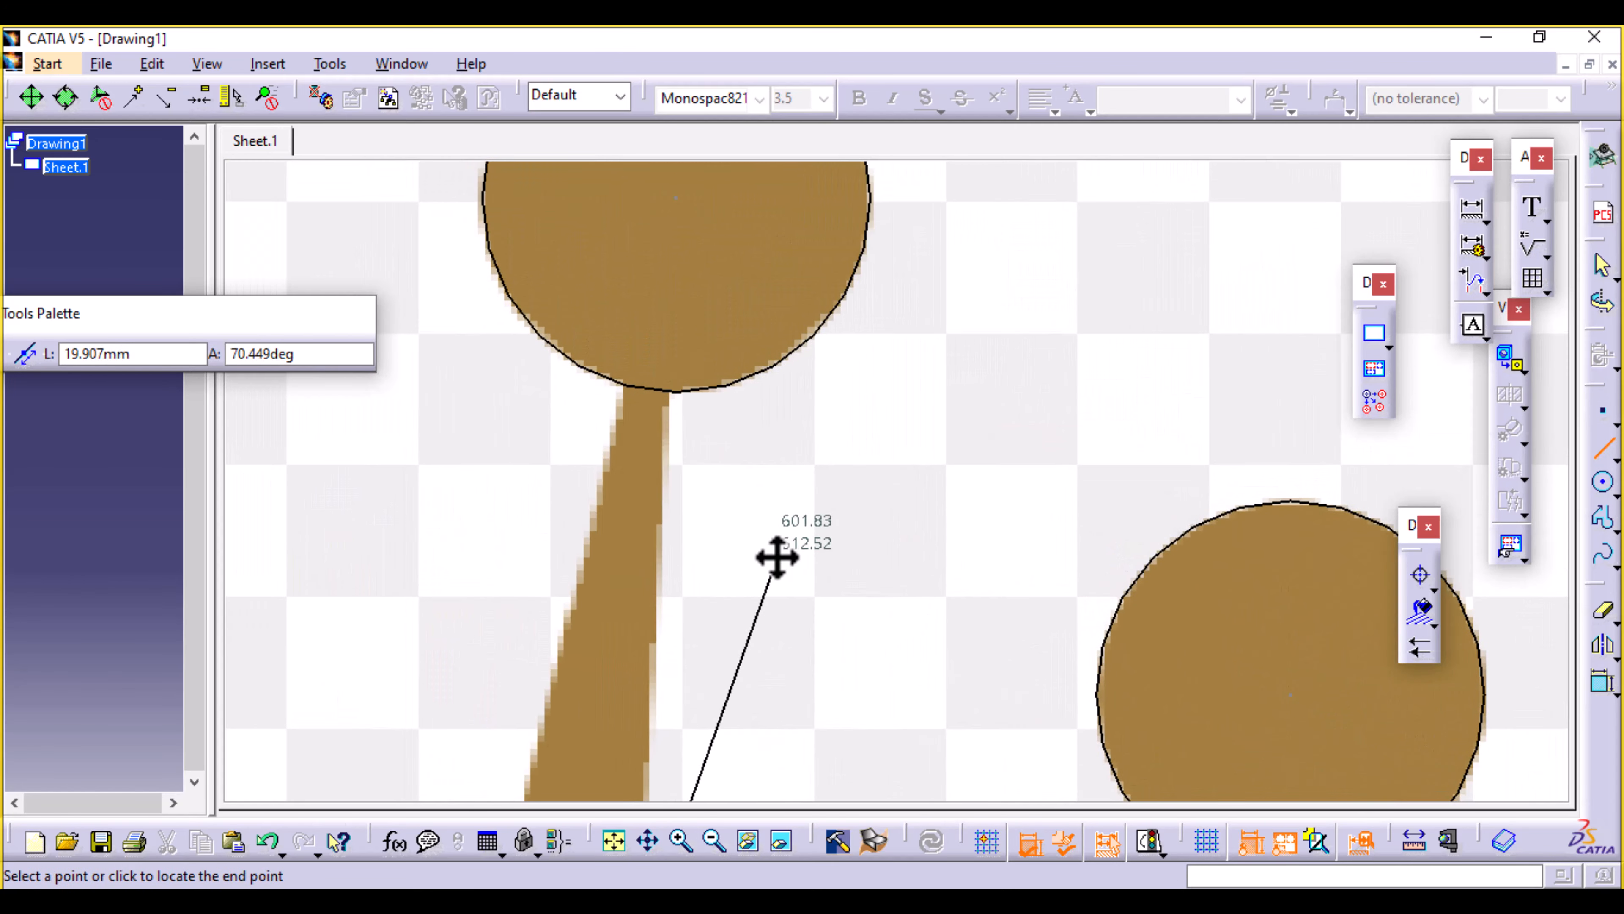
click(621, 385)
Draw a line along the fourth spike's right edge, from the fourth ball down to the tip of the fourth notch.
click(665, 389)
middle_drag(716, 767, 675, 154)
ctrl+middle_drag(682, 545, 678, 691)
middle_drag(710, 762, 710, 256)
ctrl+middle_drag(702, 437, 658, 313)
middle_drag(659, 313, 853, 753)
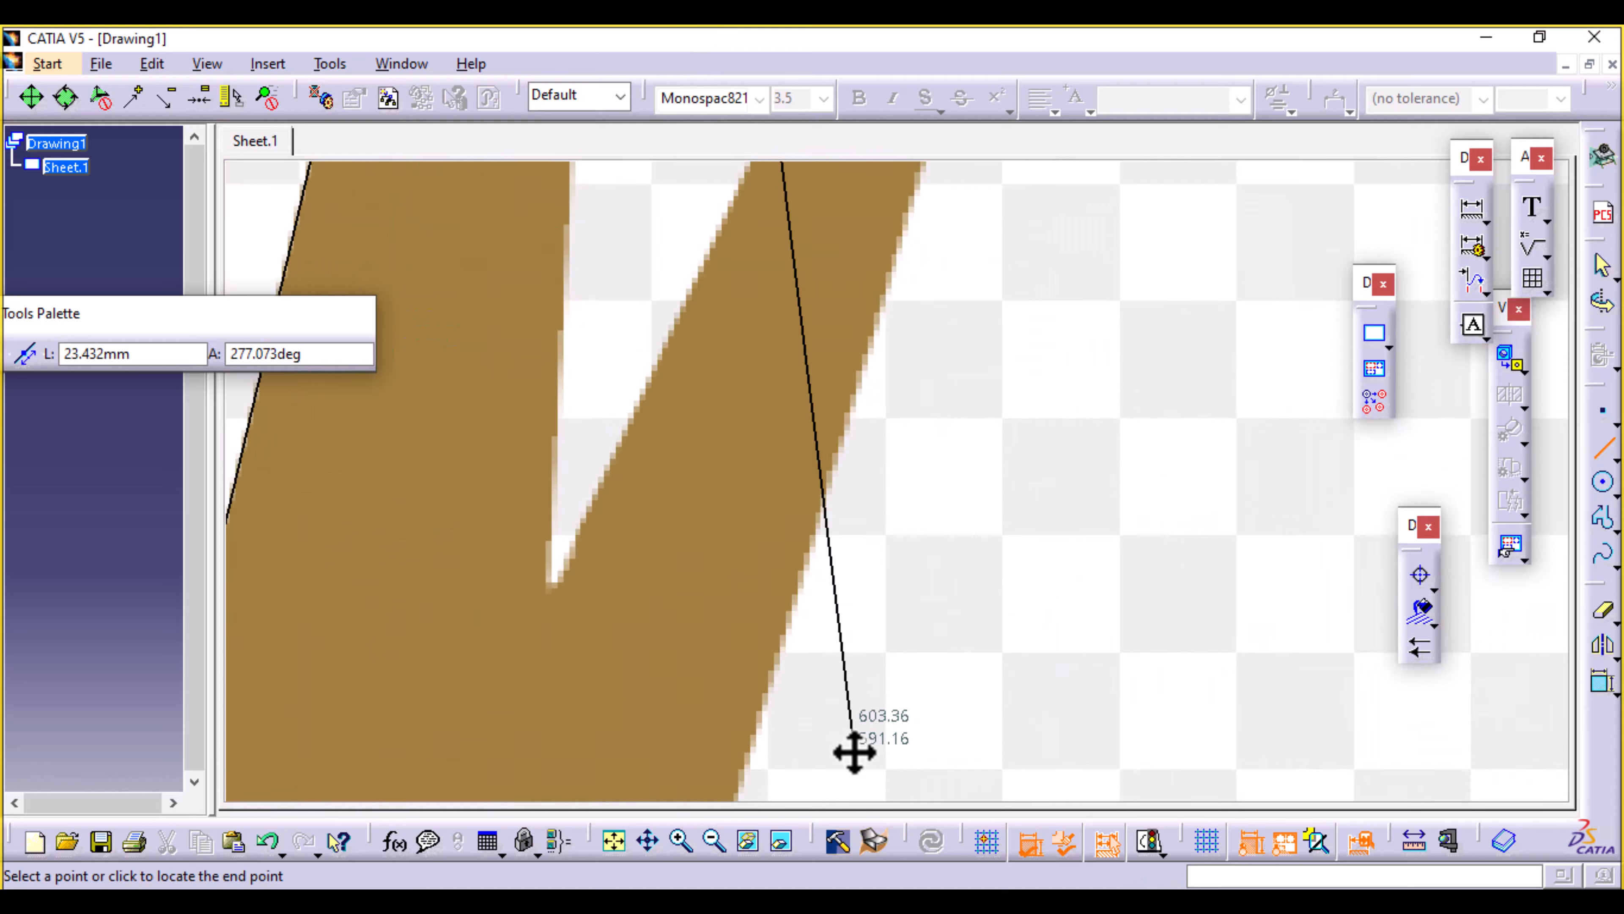
click(548, 588)
Draw a line along the rightmost spike's inner edge, from the fourth notch tip up to its ball.
click(548, 588)
ctrl+middle_drag(725, 382, 700, 550)
middle_drag(902, 333, 671, 665)
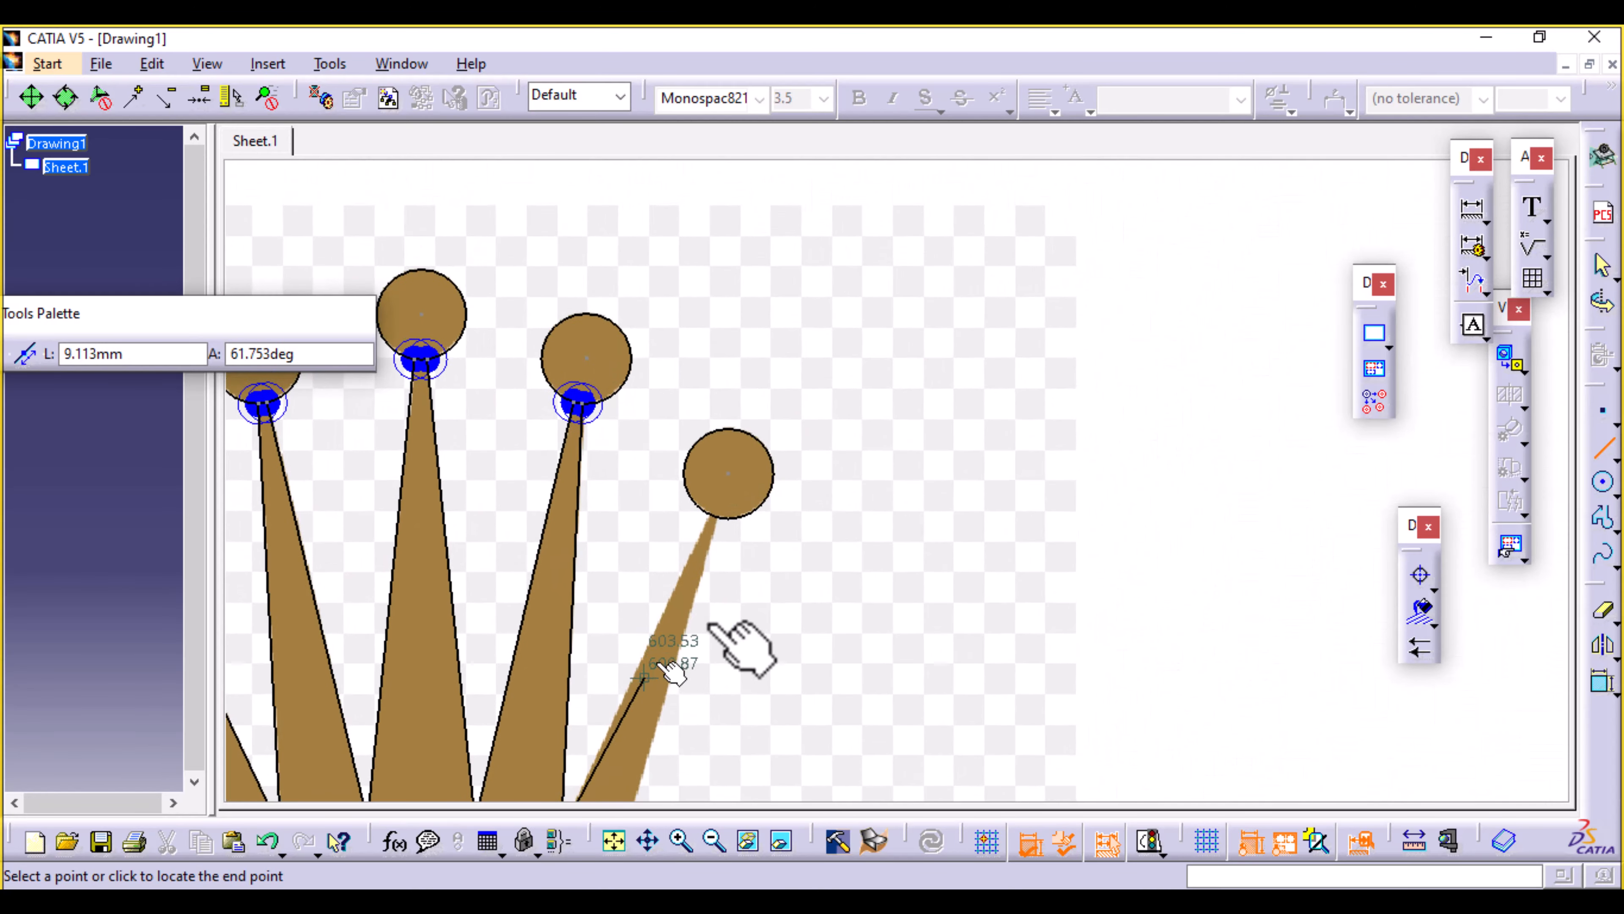
ctrl+middle_drag(754, 544, 768, 409)
middle_drag(448, 602, 724, 472)
click(725, 472)
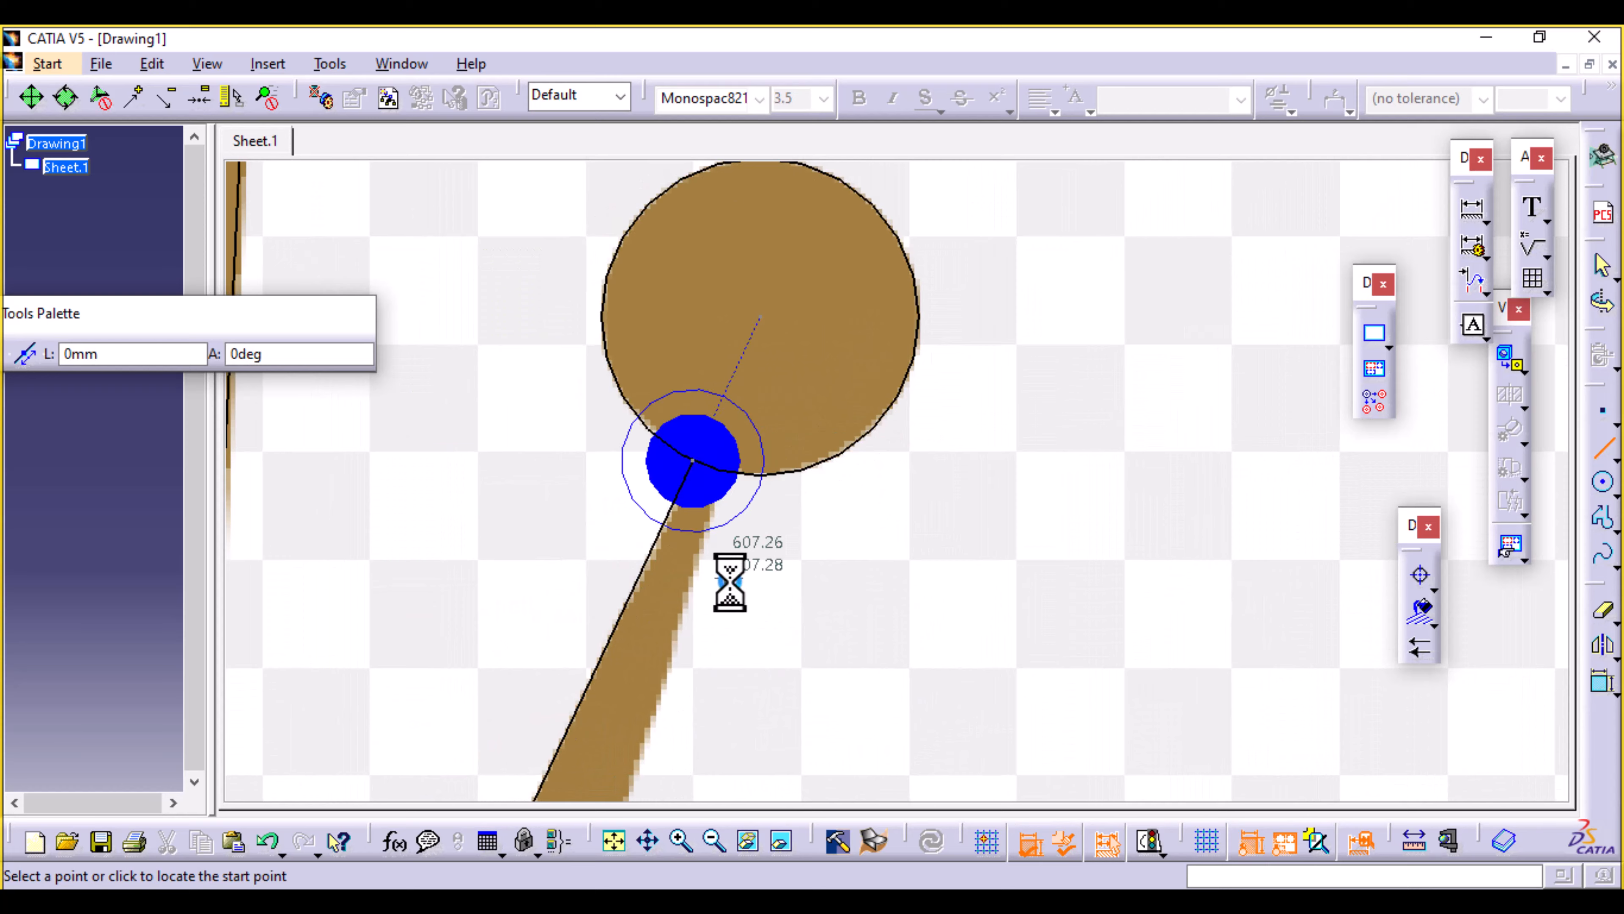
Trace the rightmost spike's outer edge with a line about 23.2 mm long at about 253.5°, from its ball down to the curved base.
click(726, 472)
middle_drag(746, 723, 818, 640)
middle_drag(818, 640, 736, 307)
ctrl+middle_drag(613, 605, 664, 543)
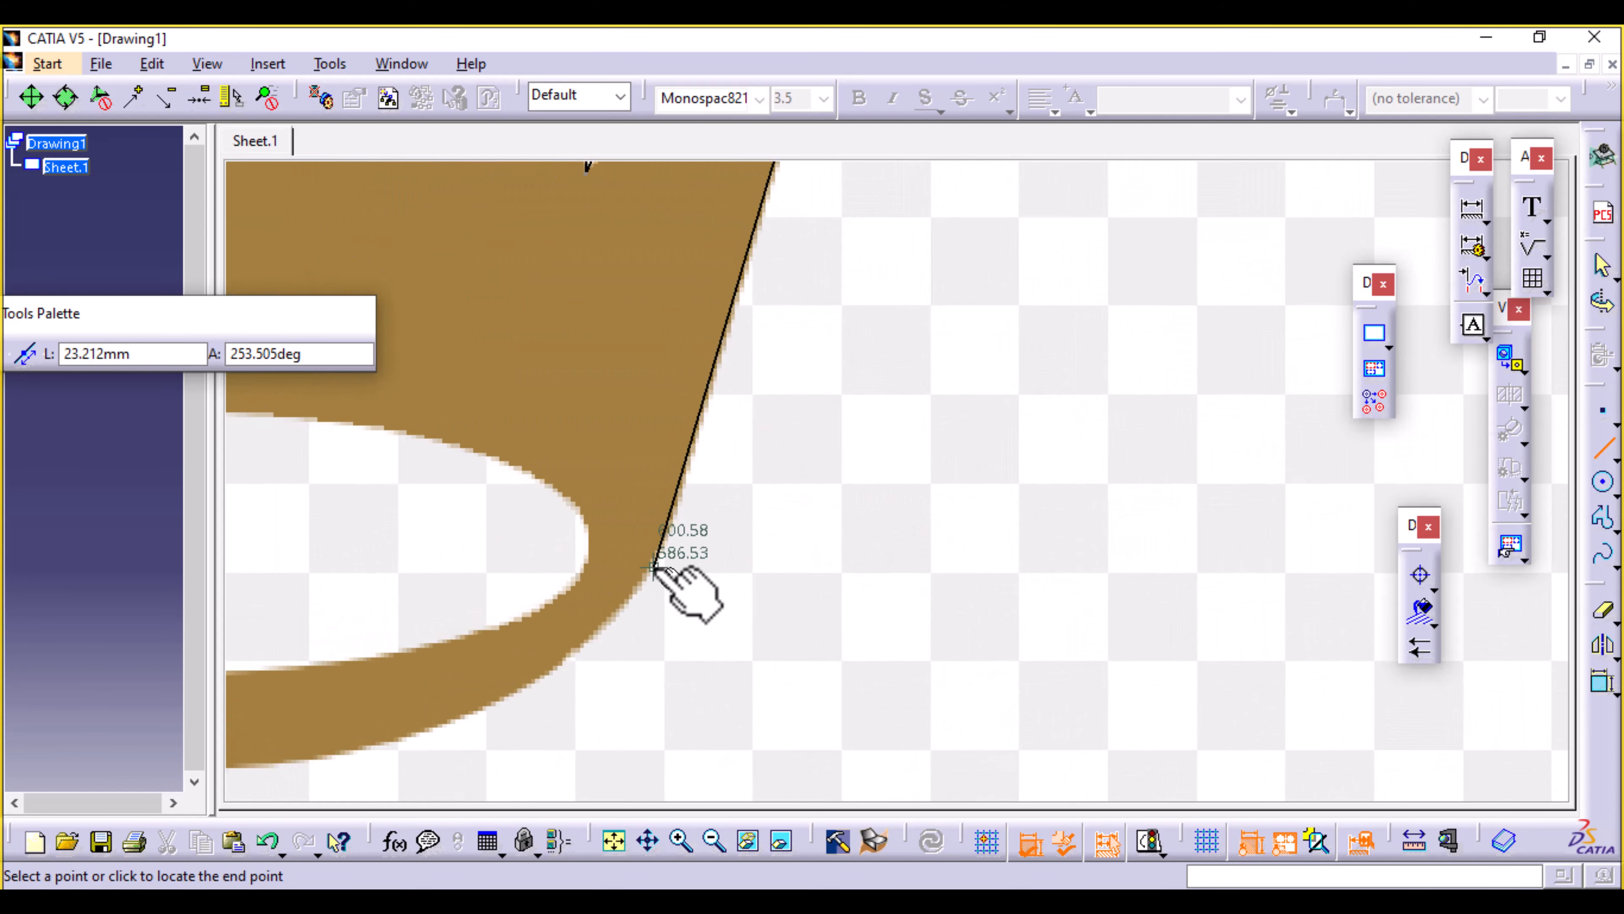
click(646, 545)
key(Escape)
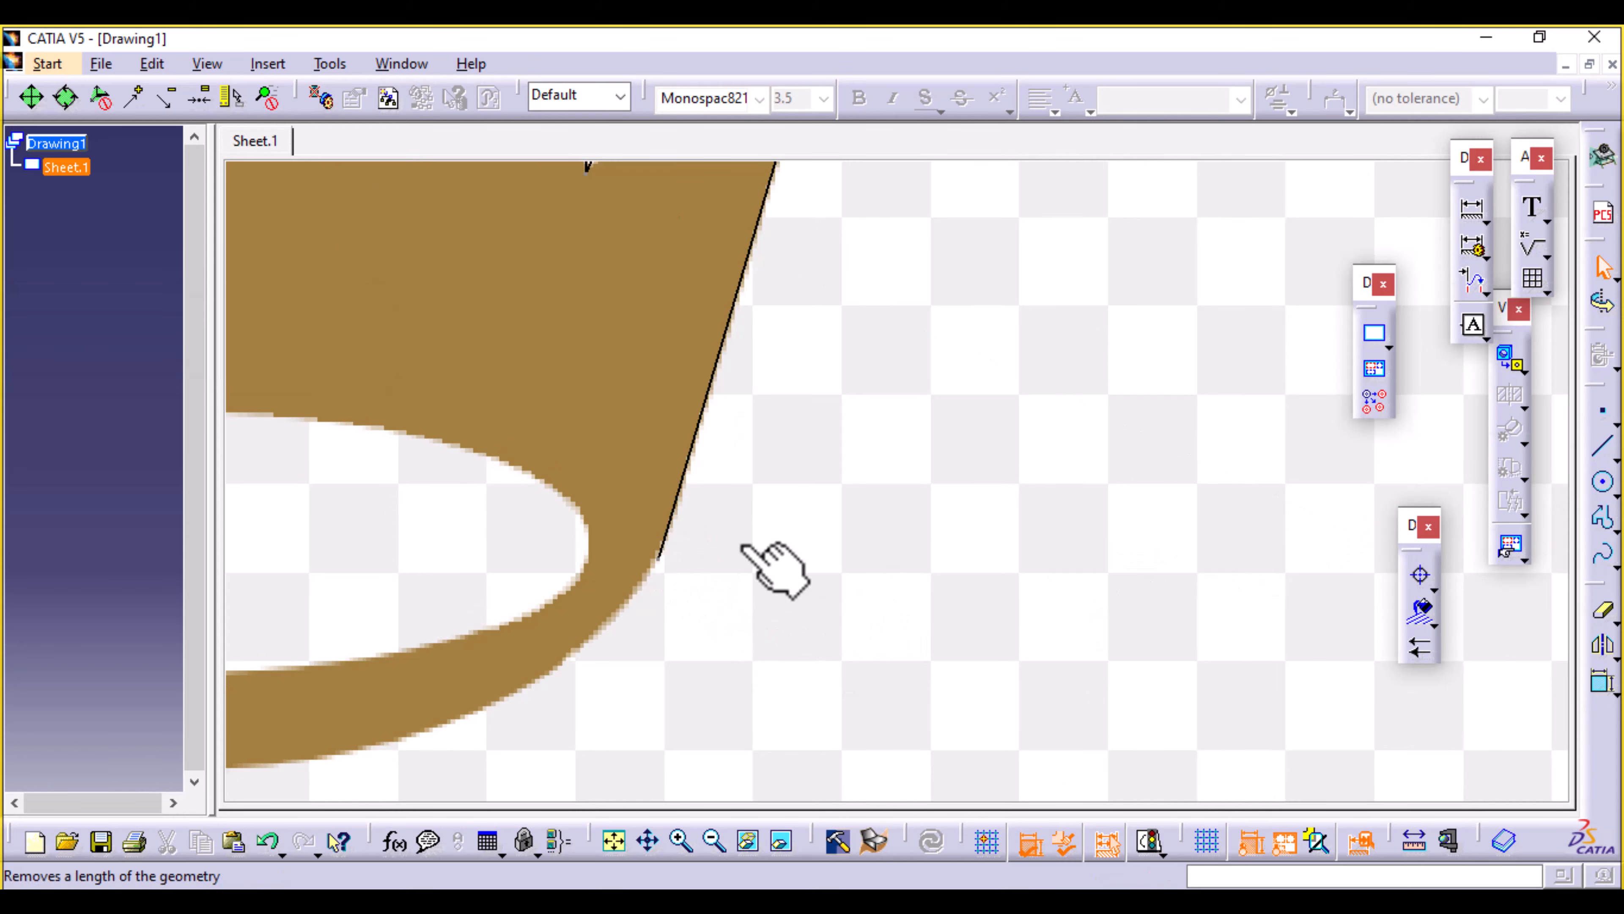
Draw a horizontal ellipse following the crown's lower outer edge, with major radius about 8.2 mm and minor radius about 4.4 mm.
ctrl+middle_drag(772, 569, 909, 675)
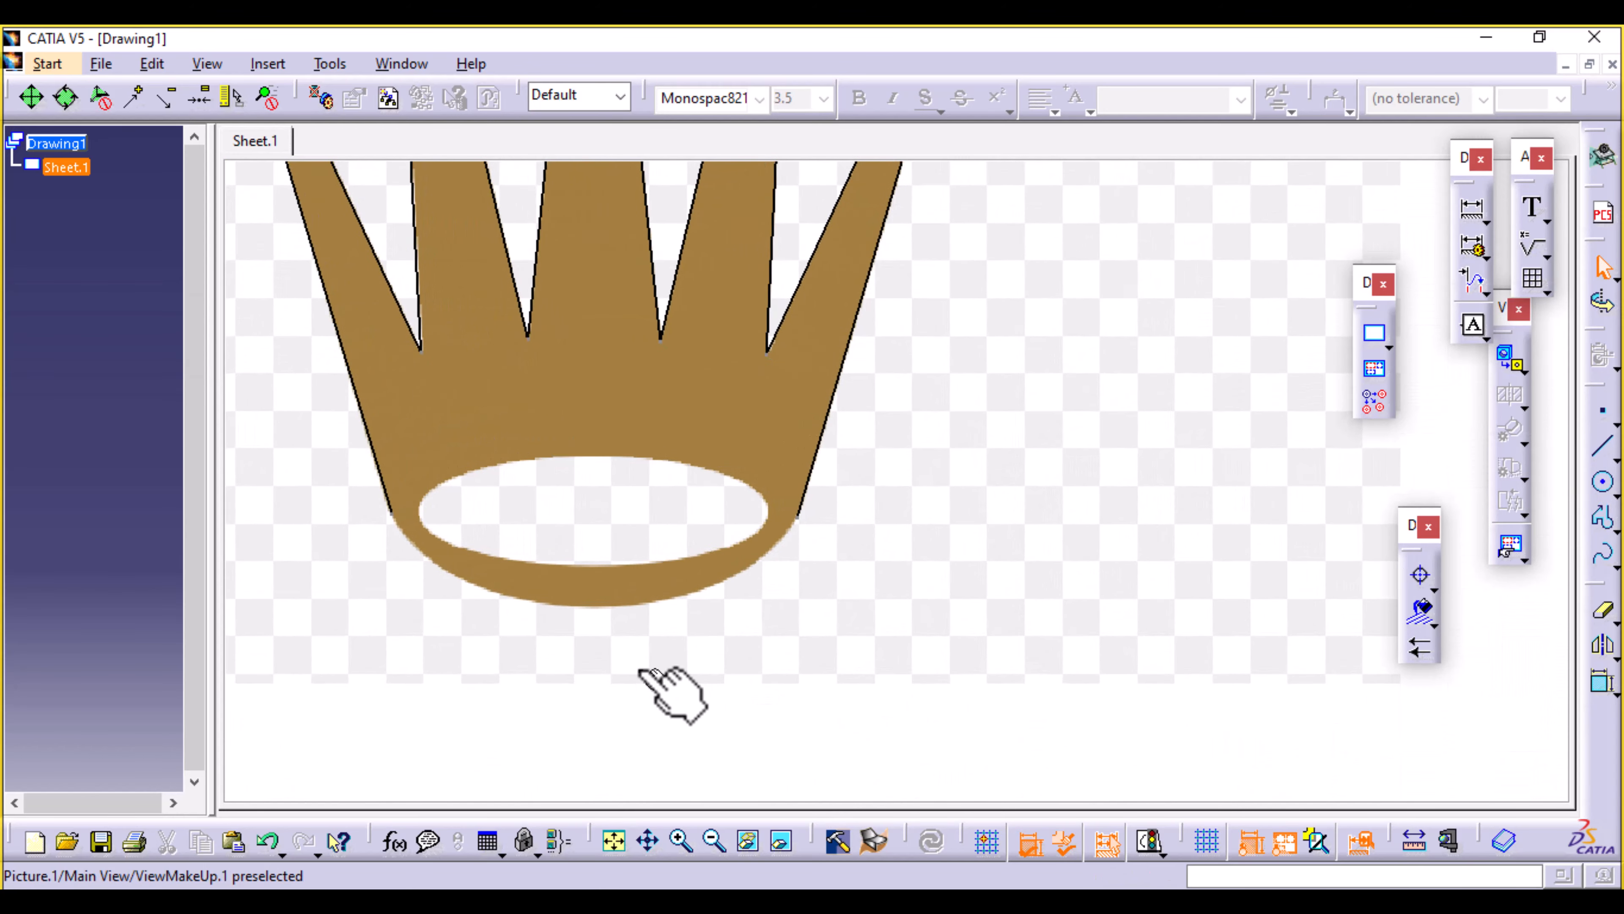
mouse_move(671, 689)
ctrl+middle_down()
mouse_move(780, 882)
mouse_move(823, 805)
mouse_move(787, 741)
ctrl+middle_up()
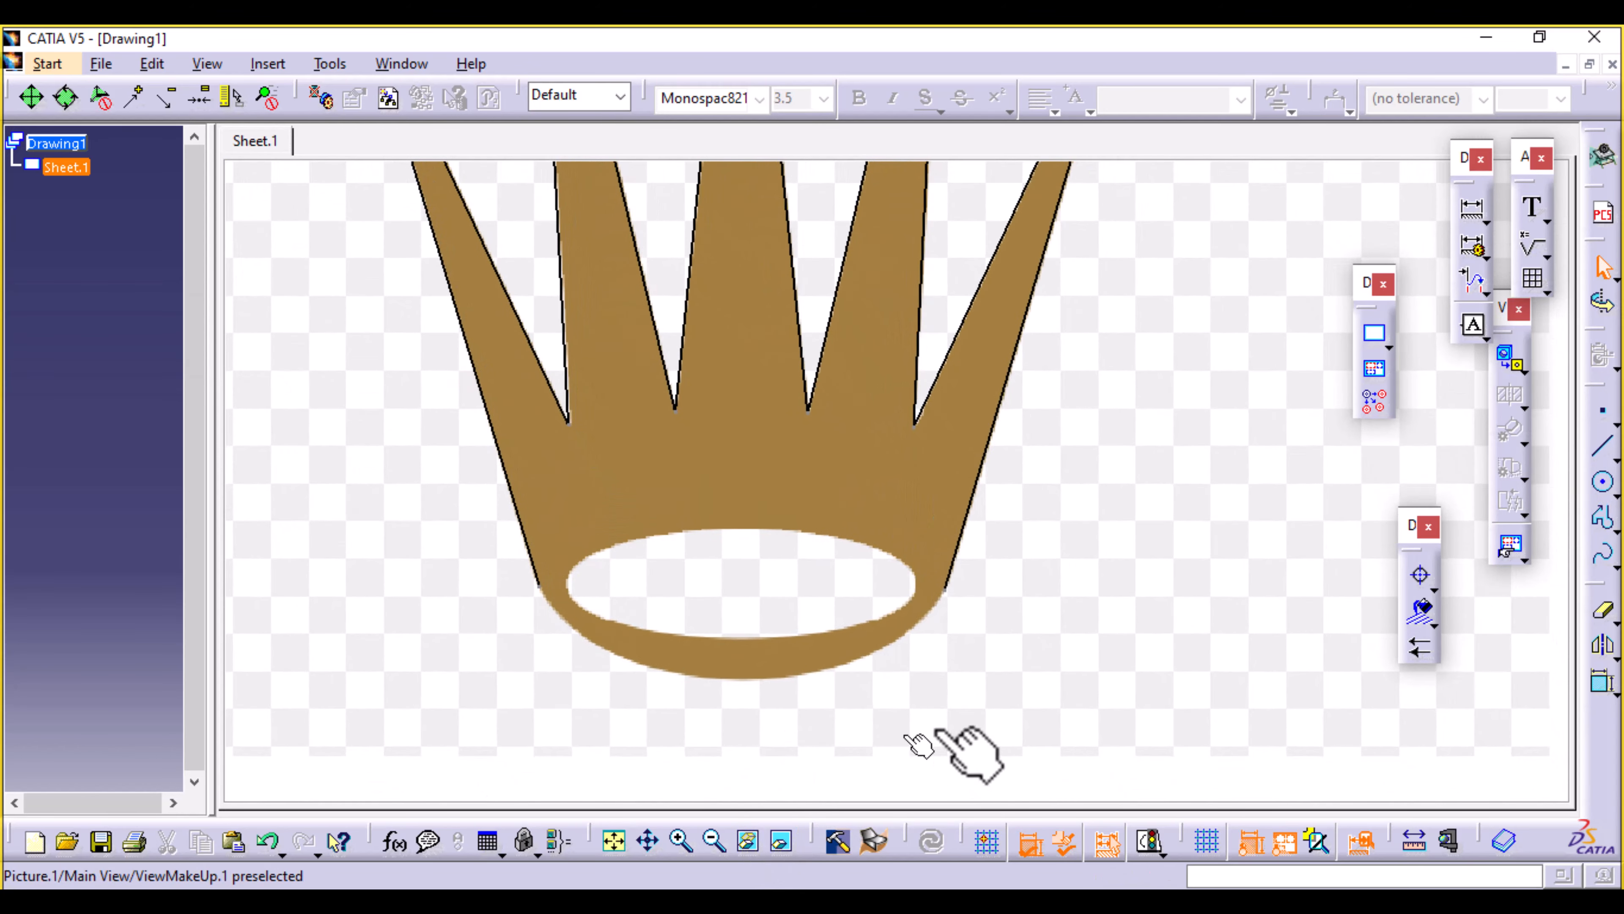
click(1614, 494)
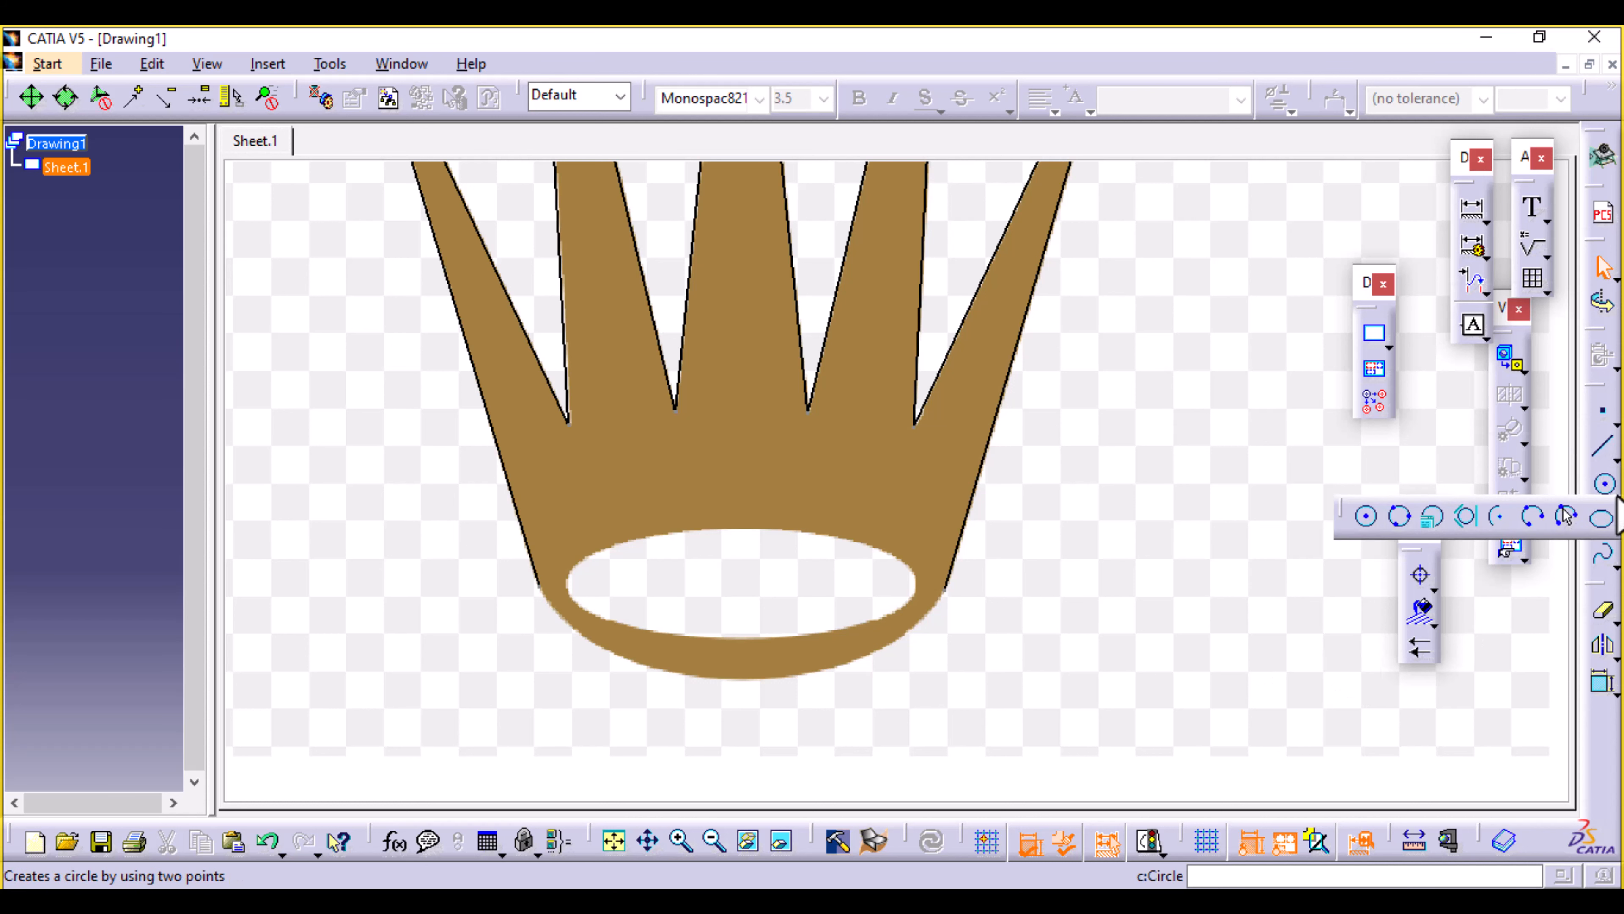
click(1599, 517)
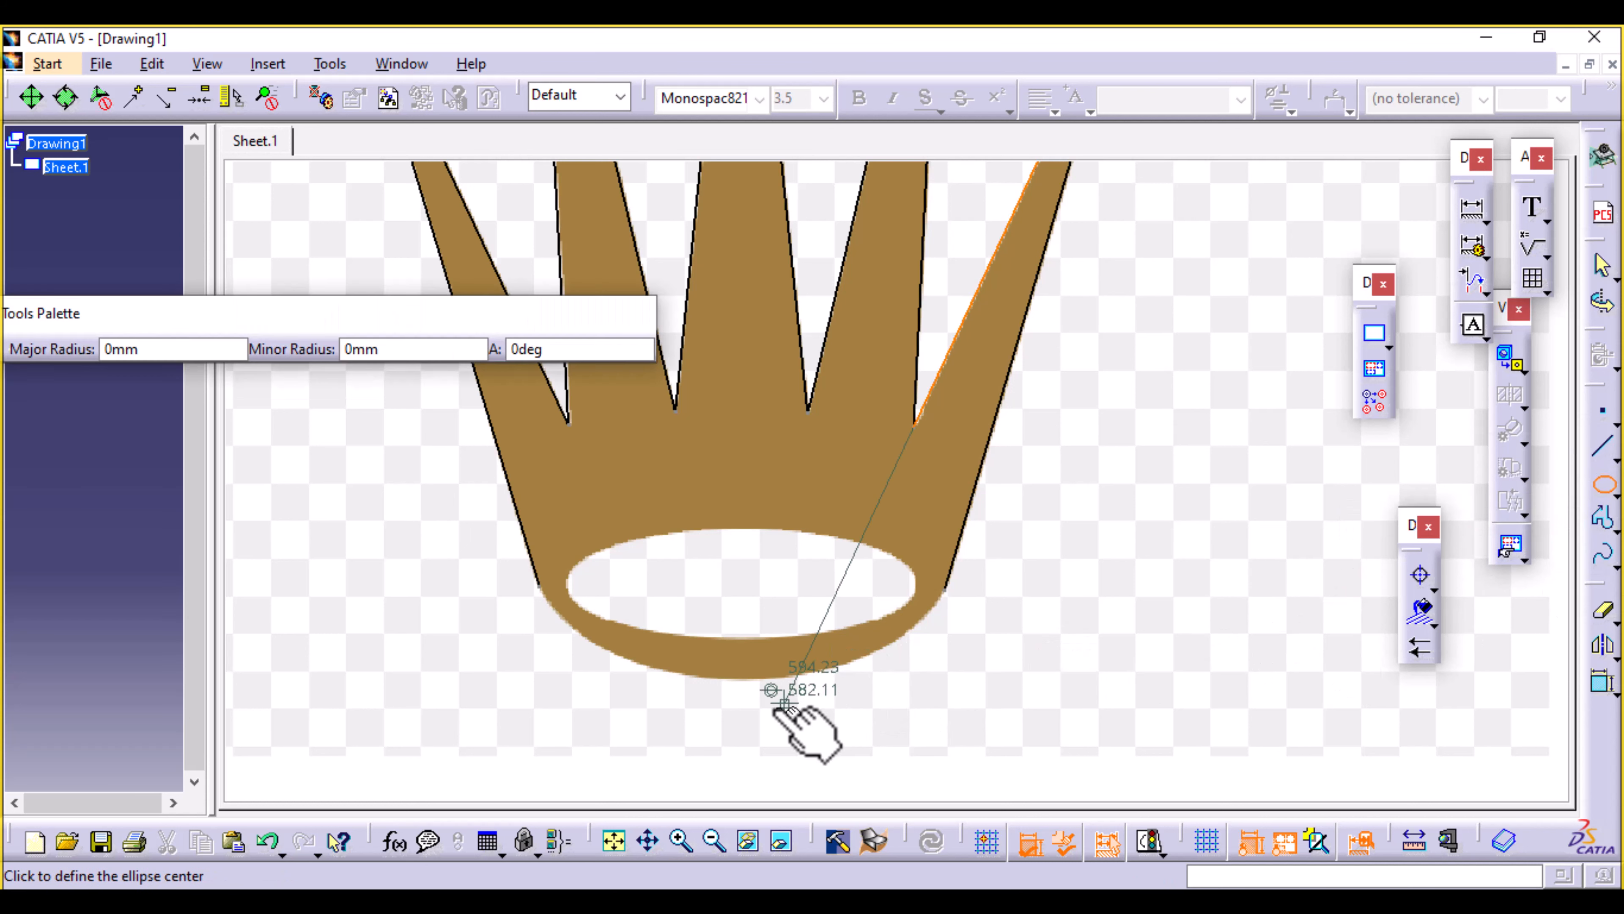
mouse_move(797, 707)
ctrl+middle_down()
mouse_move(768, 689)
mouse_move(783, 620)
mouse_move(888, 519)
mouse_move(972, 507)
ctrl+middle_up()
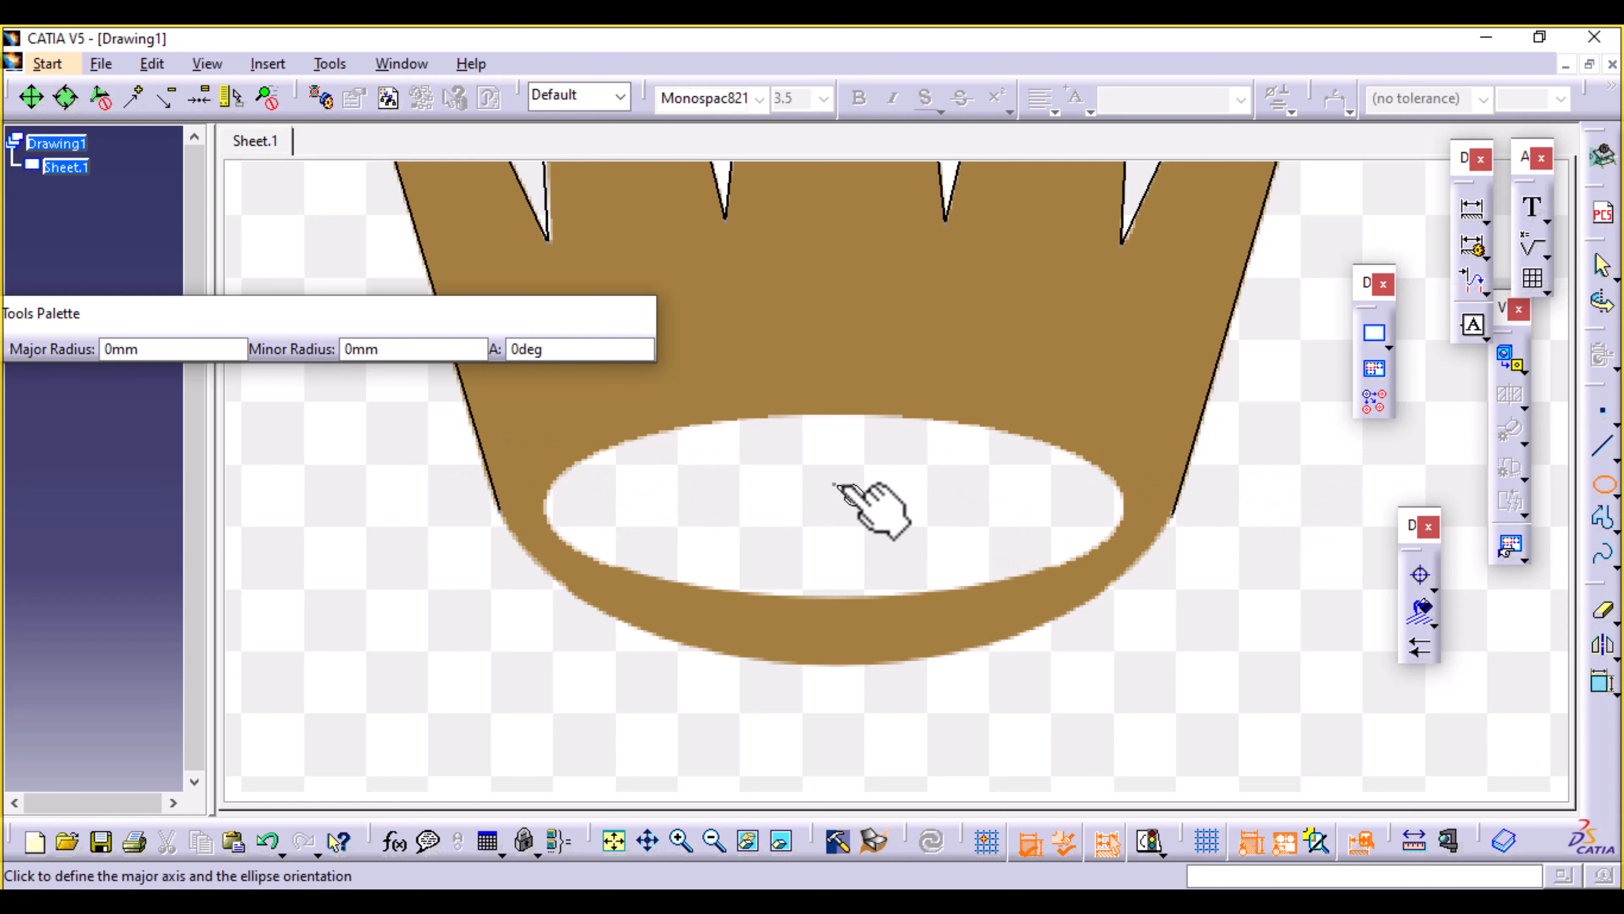
click(834, 484)
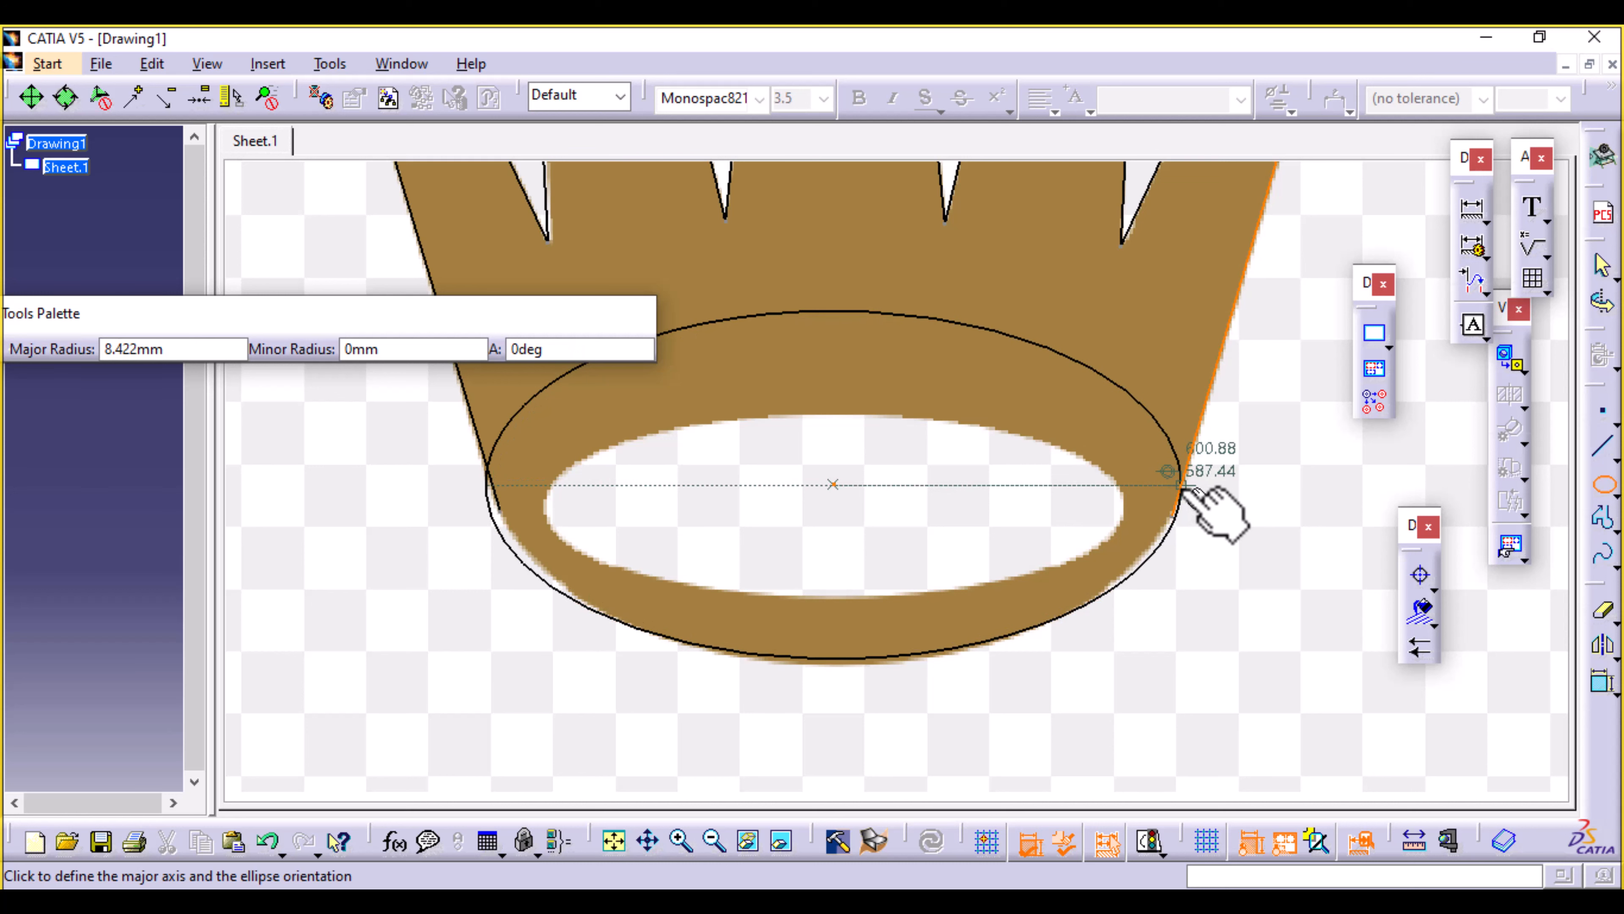
click(1171, 489)
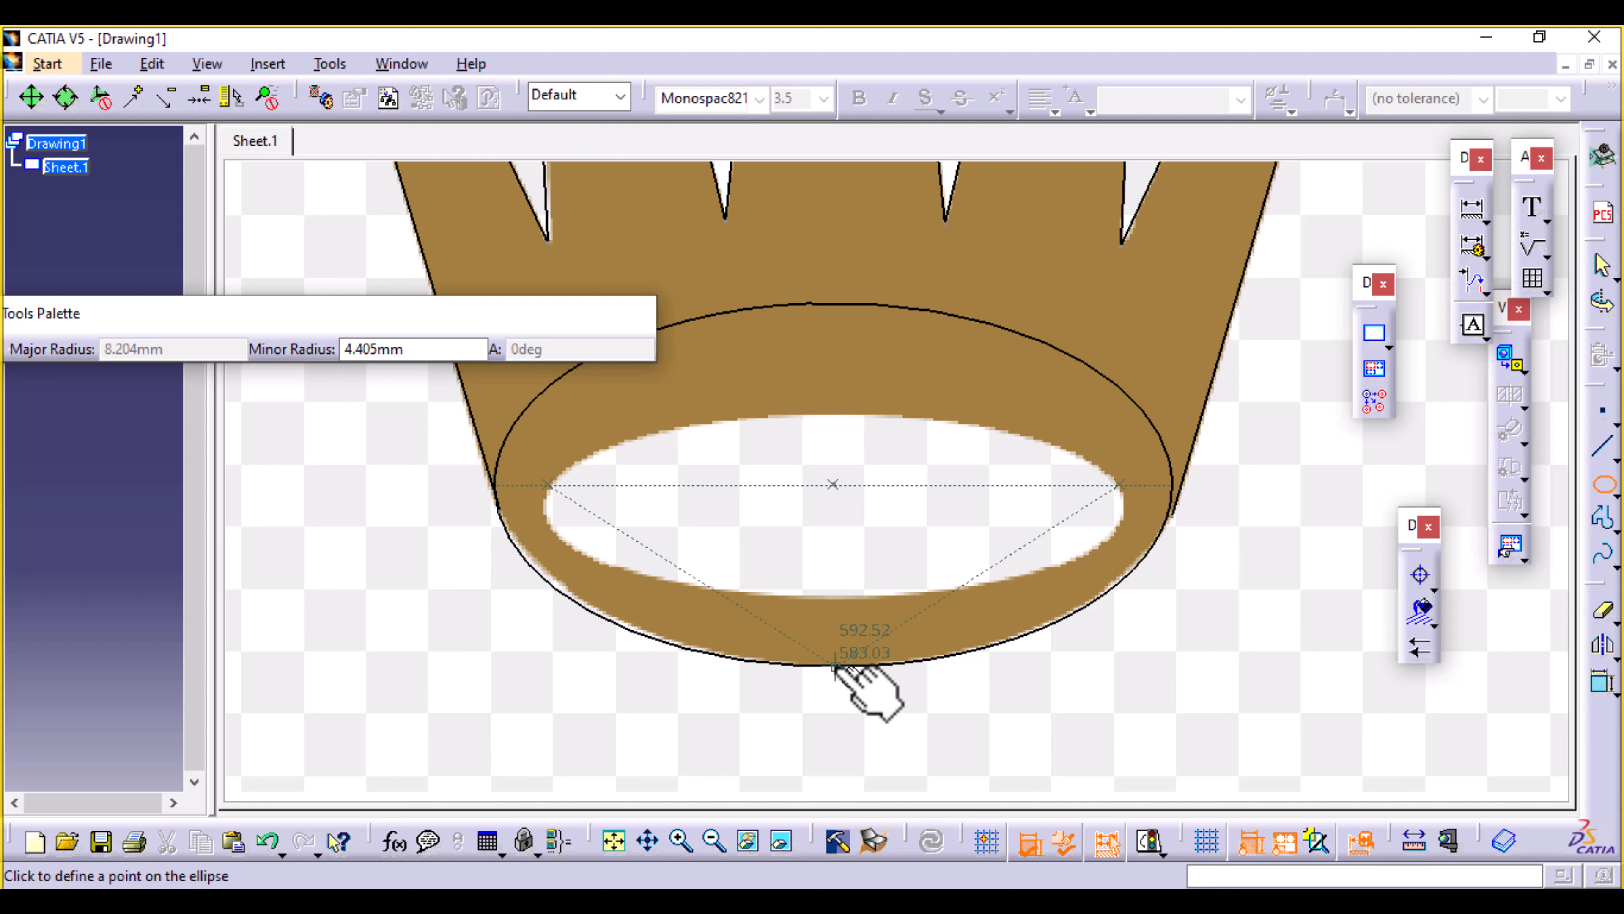
click(835, 665)
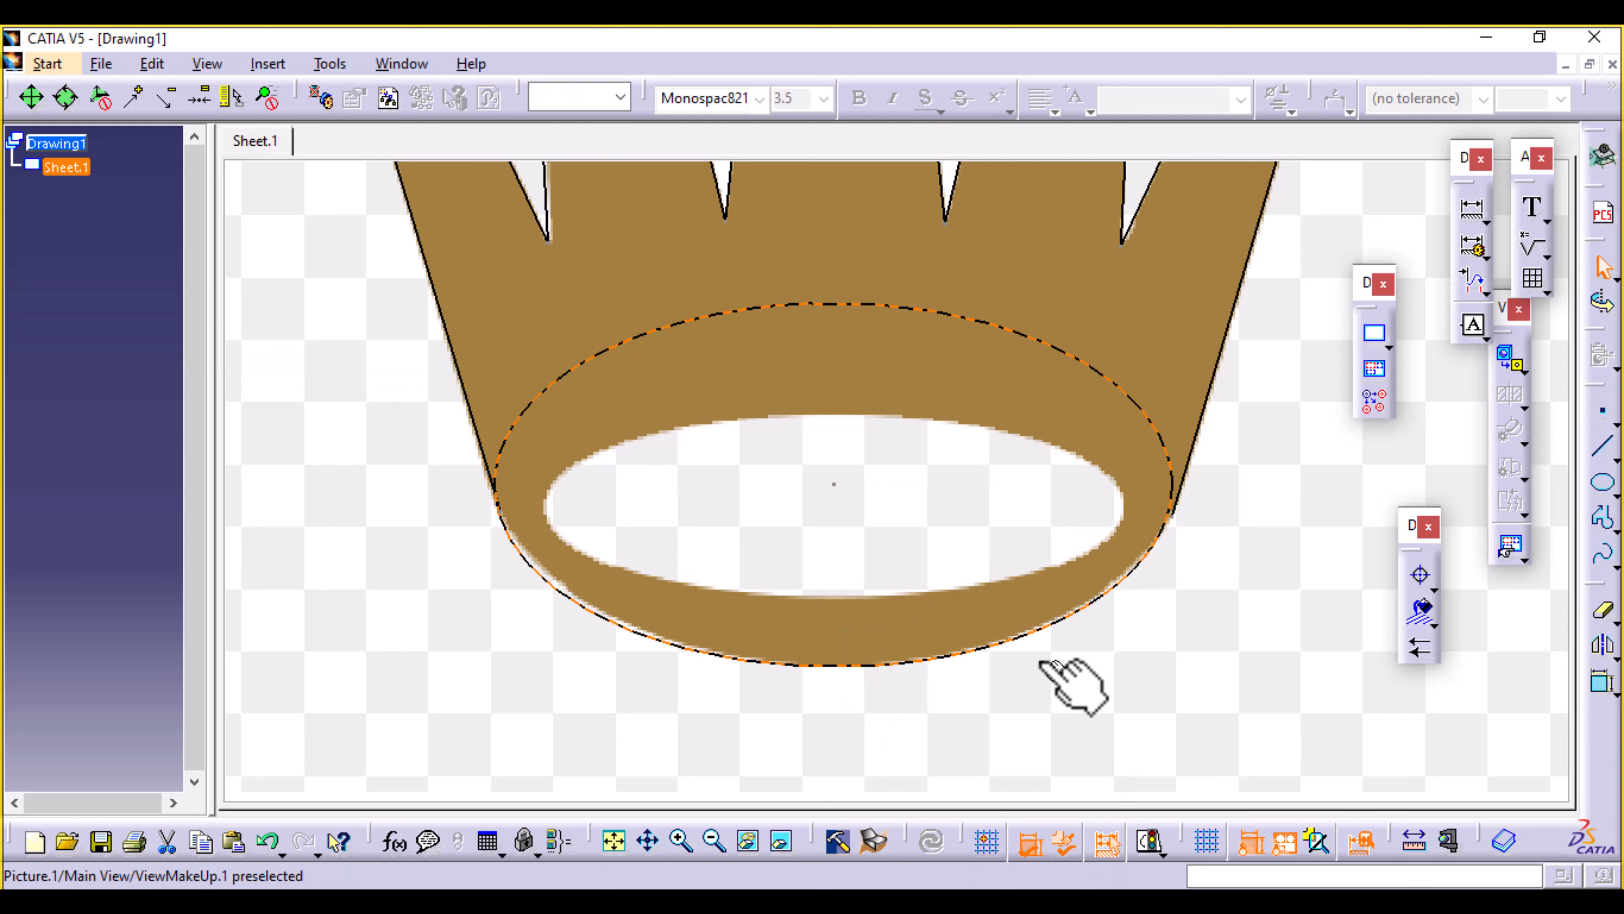
Try to adjust the ellipse to the crown's lower outer edge, and undo the change.
drag(1028, 632, 1035, 633)
middle_drag(1069, 711, 1069, 681)
drag(897, 710, 898, 708)
click(1172, 706)
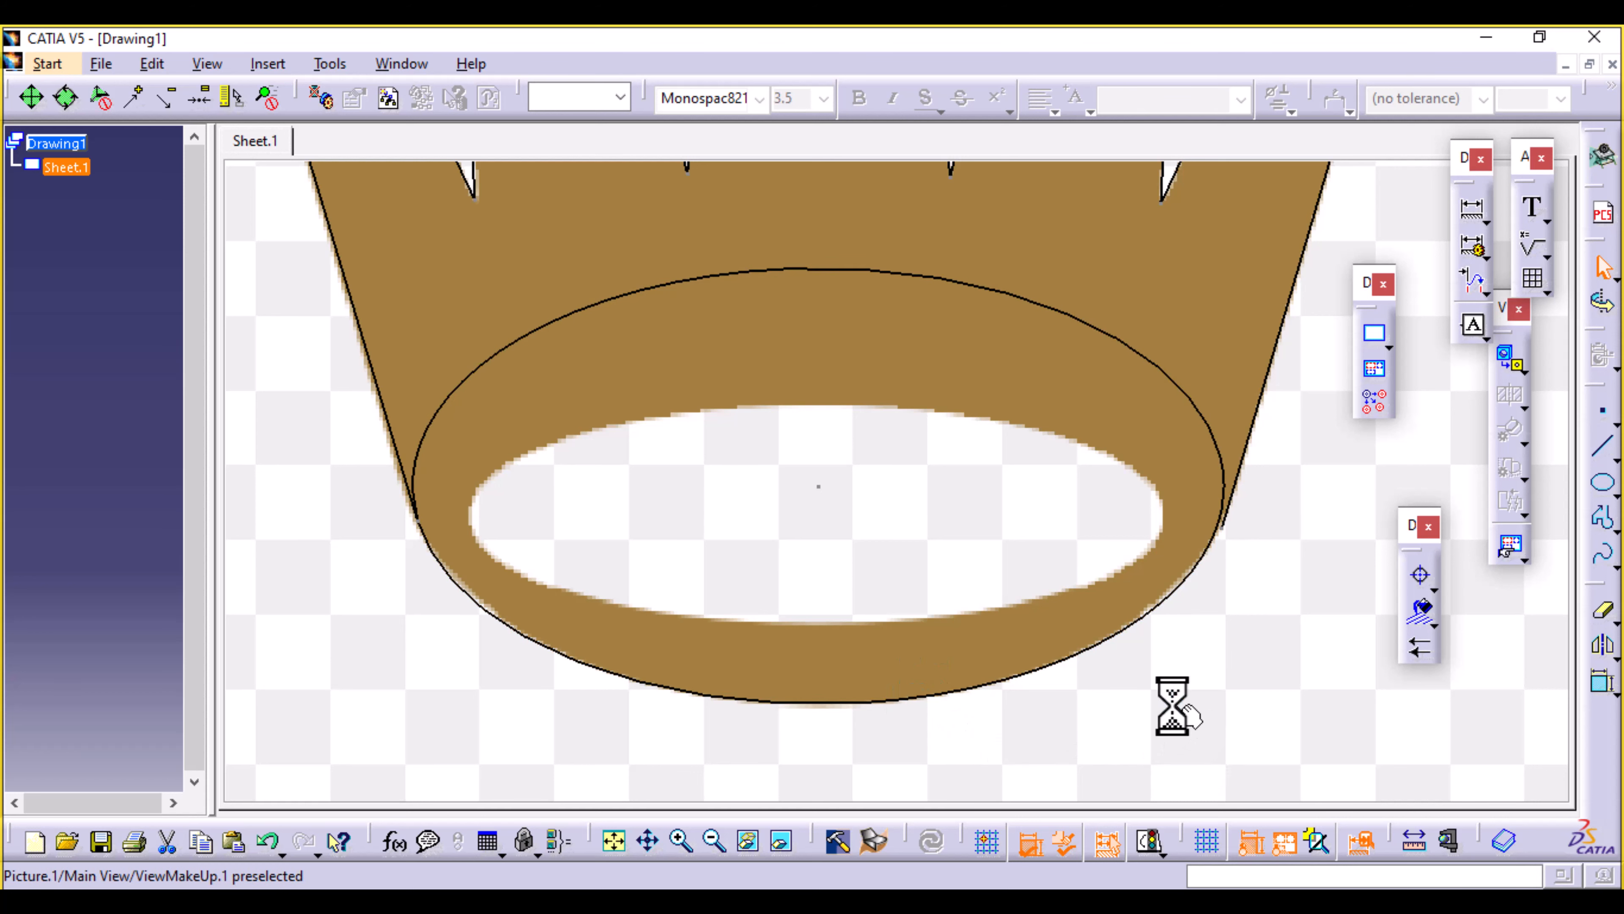
key(ctrl+z)
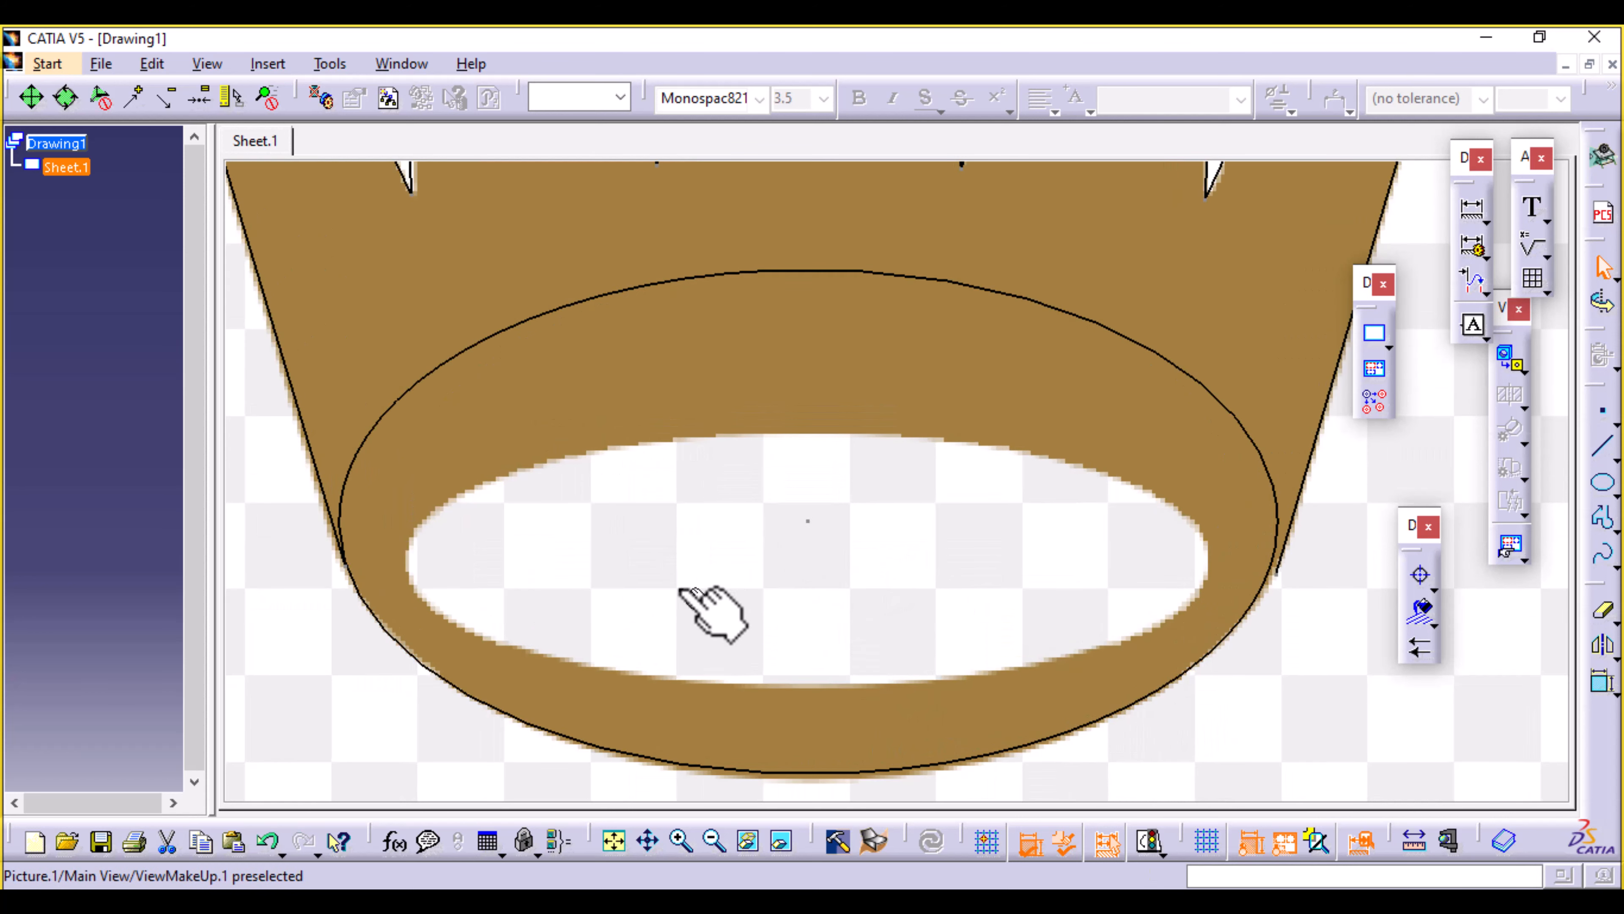
Move the lower end of the crown's right outer line onto the ellipse.
mouse_move(678, 582)
middle_down()
mouse_move(675, 540)
mouse_move(616, 569)
mouse_move(863, 544)
mouse_move(925, 572)
middle_up()
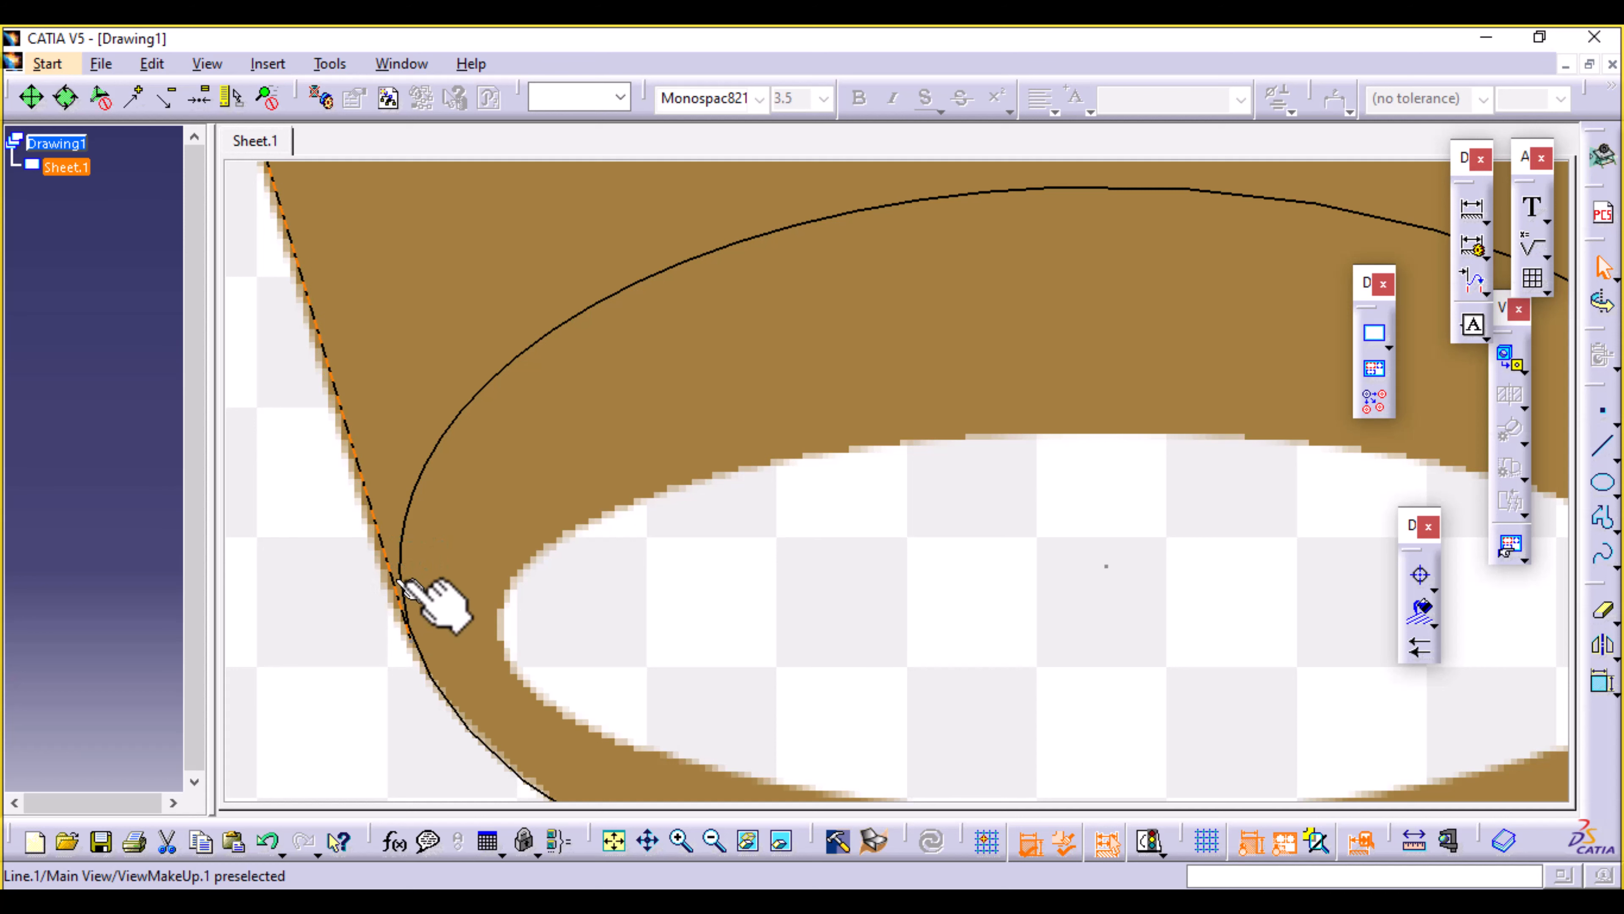
middle_drag(1033, 682, 824, 604)
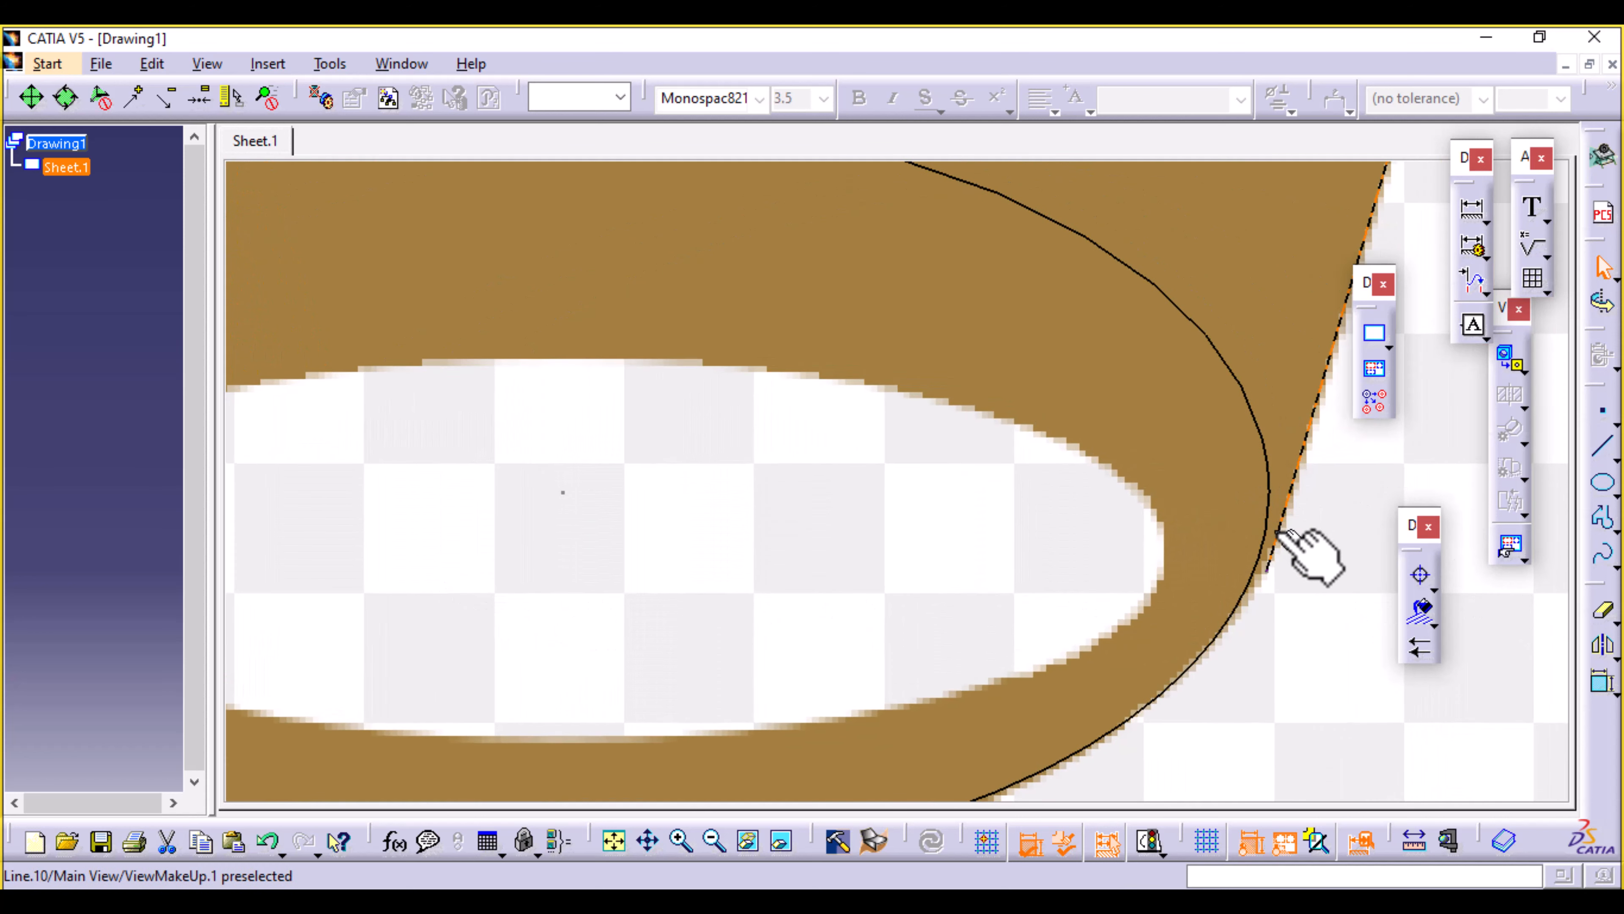
click(1258, 538)
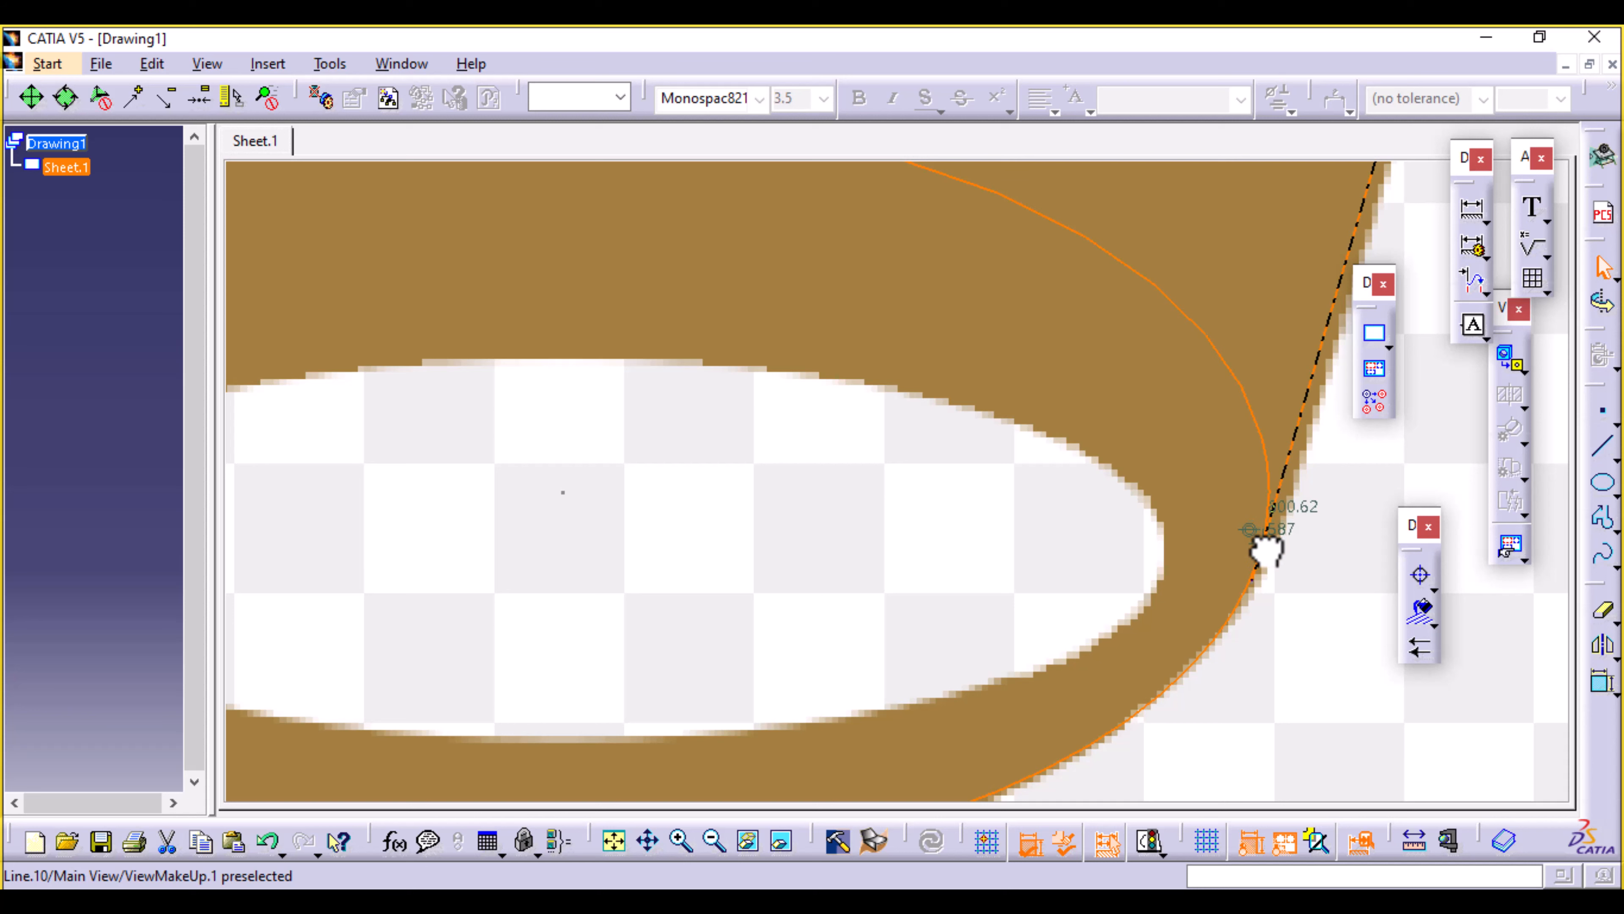
click(1264, 539)
mouse_move(629, 632)
middle_down()
mouse_move(635, 617)
mouse_move(642, 660)
middle_up()
click(686, 595)
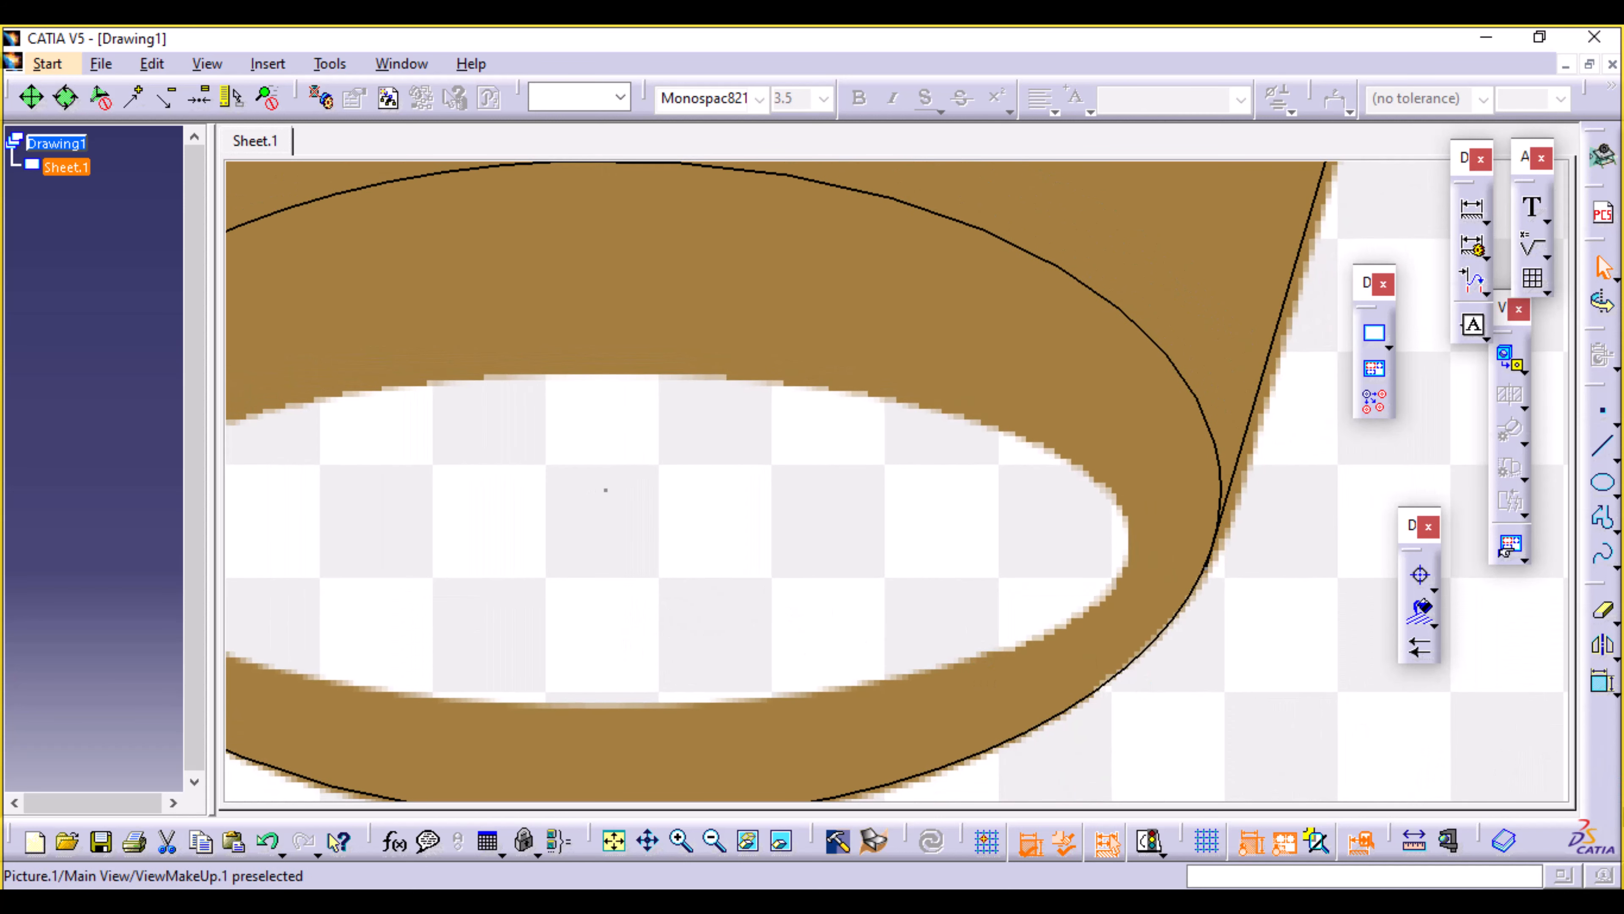
Add a tangency constraint between the crown's right outer line and the base ellipse.
click(1602, 683)
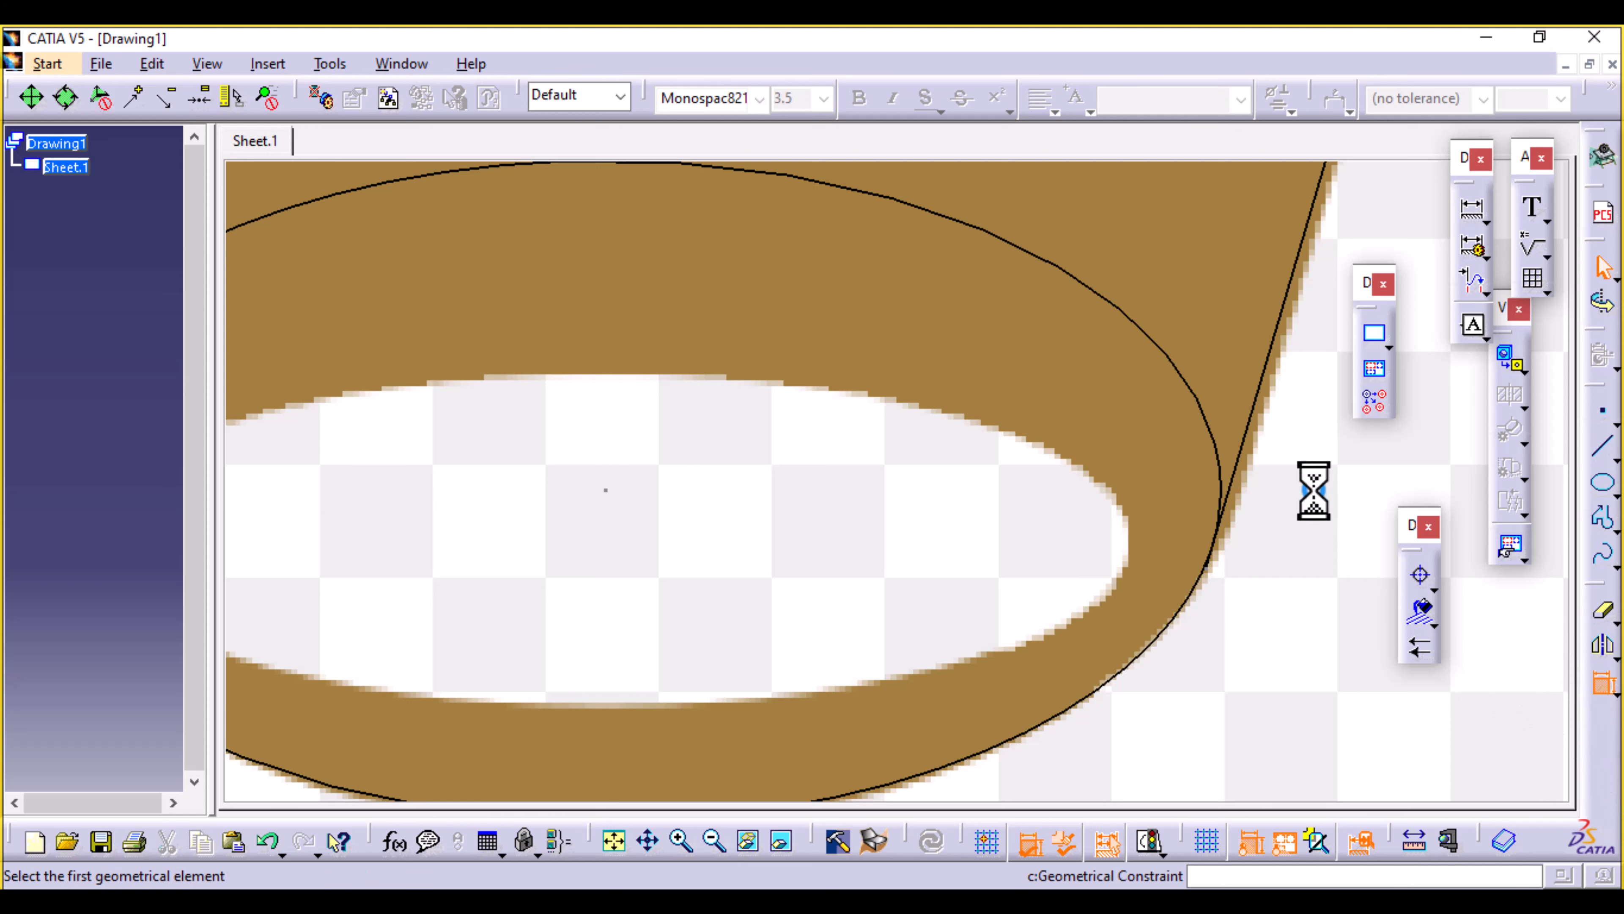
click(1238, 455)
click(1214, 441)
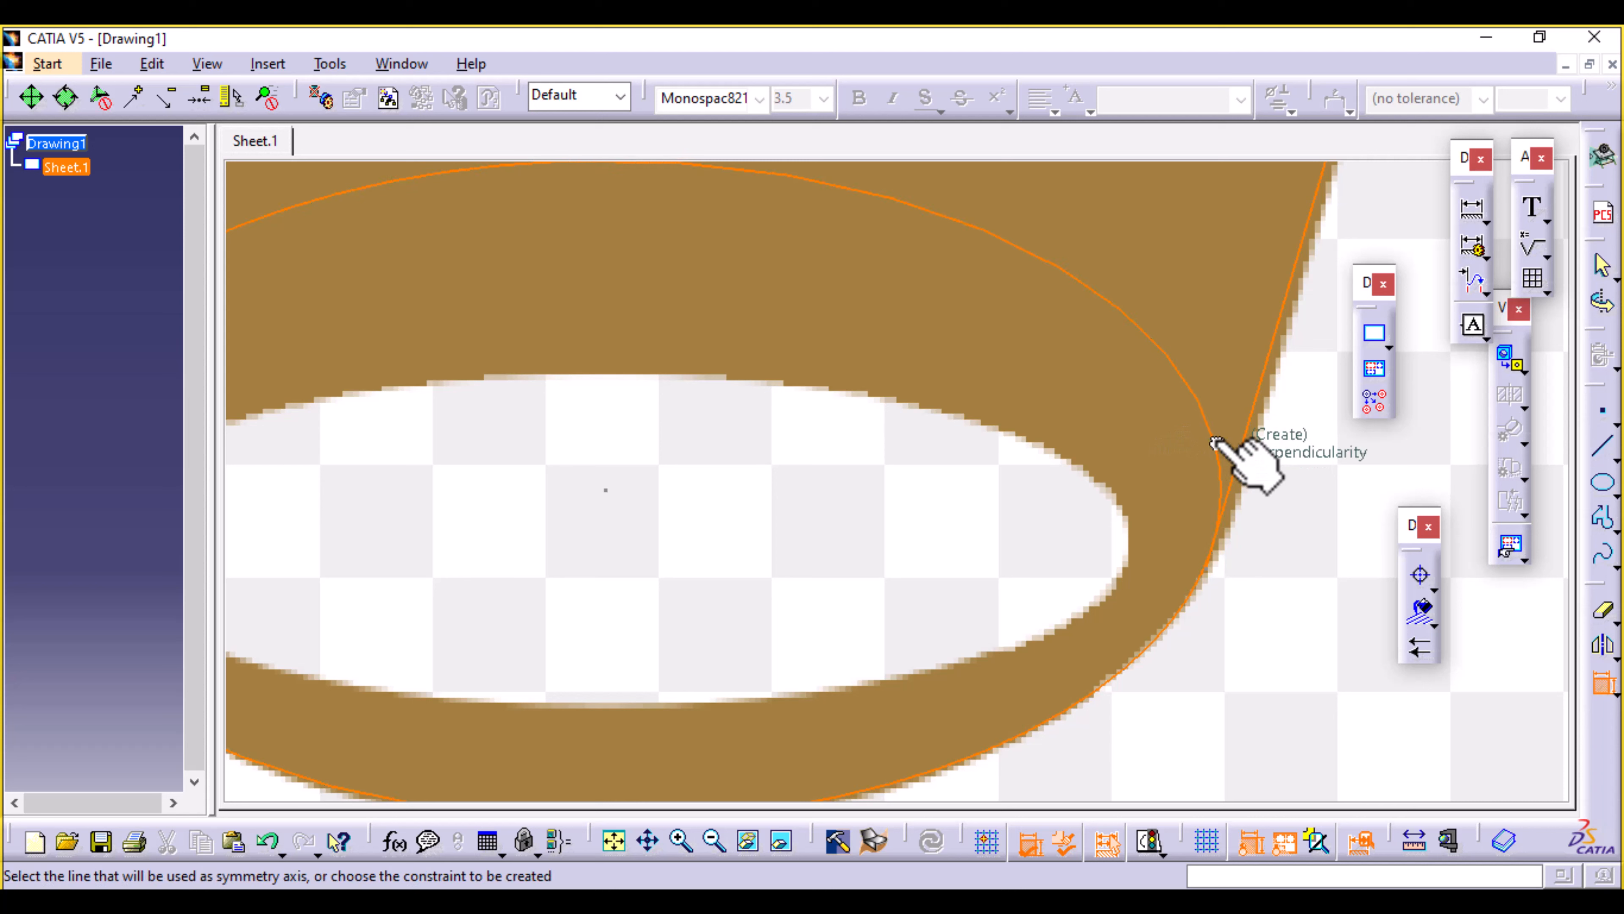
right_click(1247, 579)
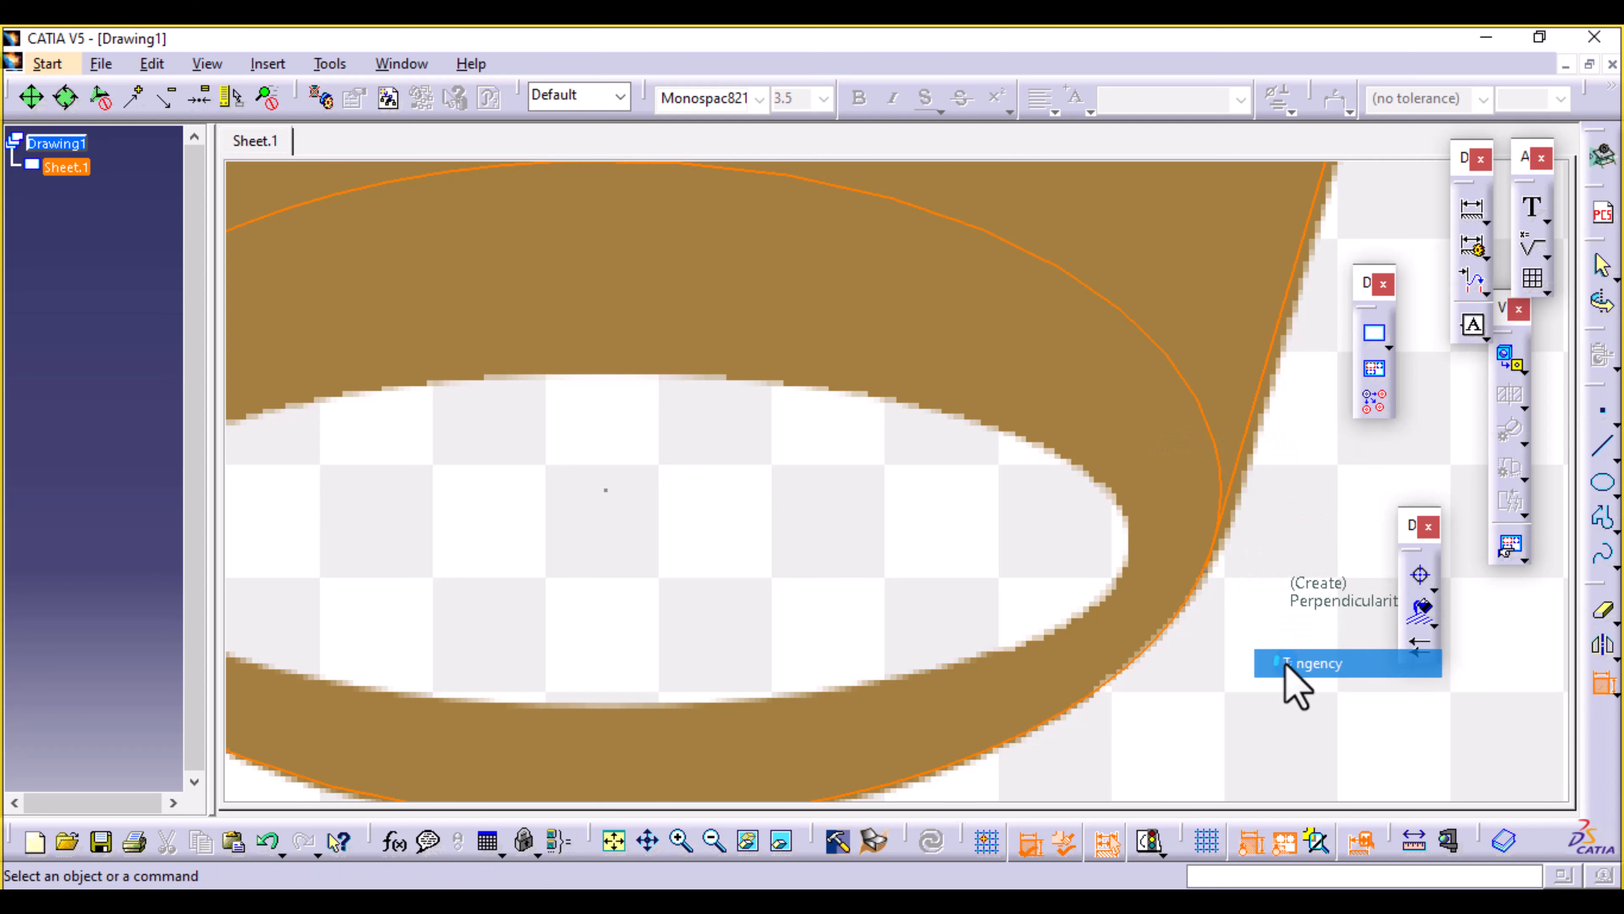
click(1294, 675)
Add a tangency constraint between the crown's left outer line and the base ellipse.
middle_drag(736, 551, 1193, 588)
click(1604, 688)
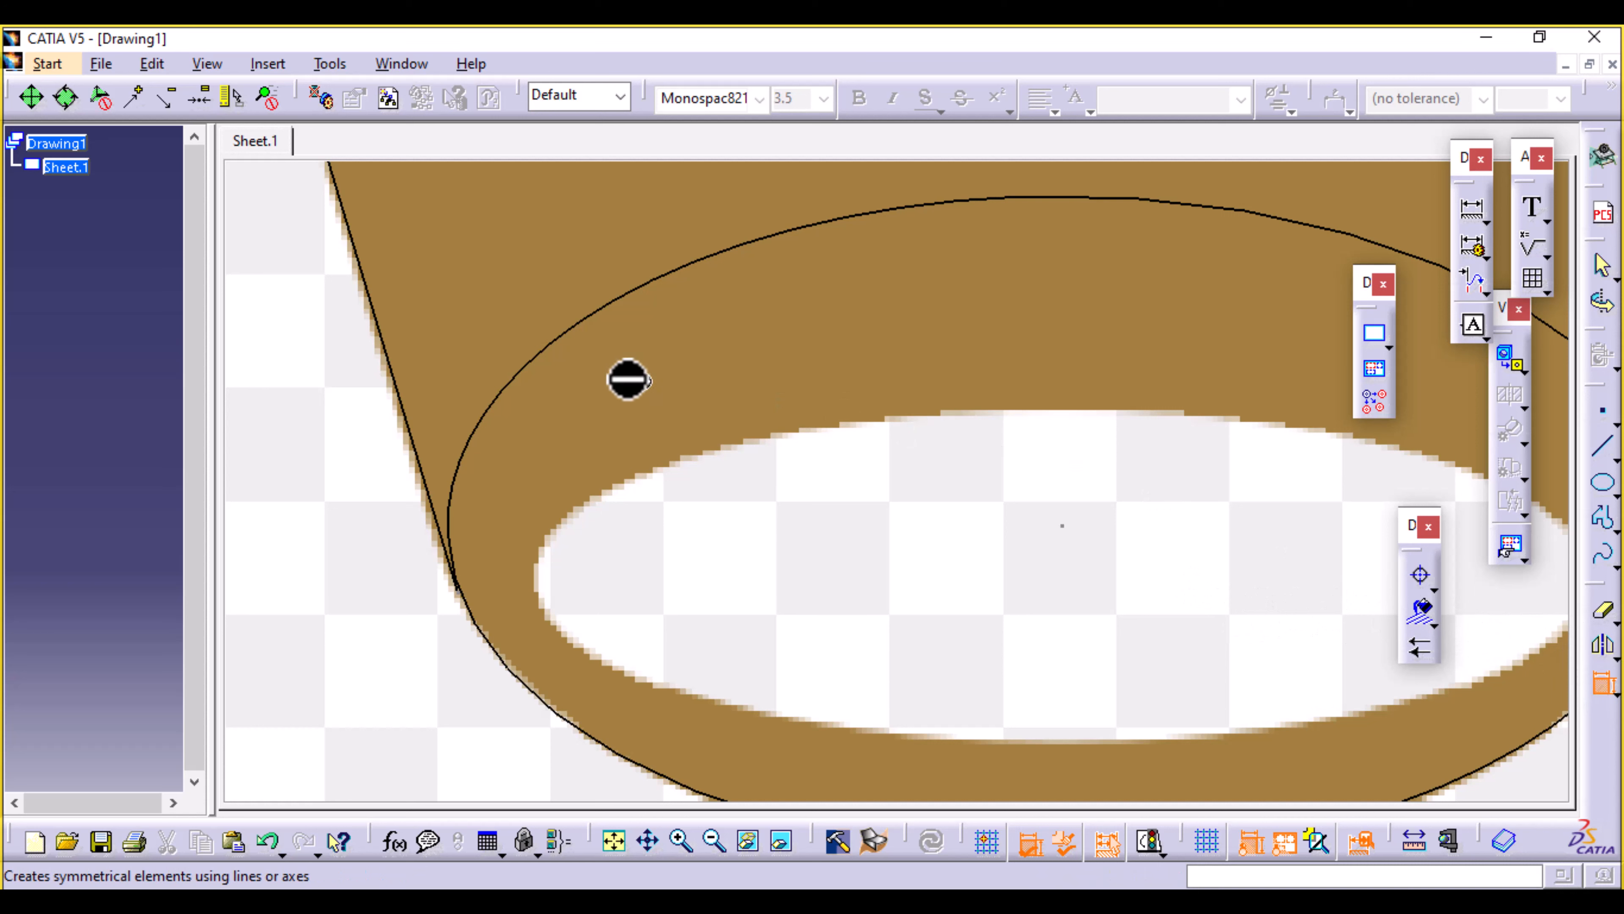
click(496, 392)
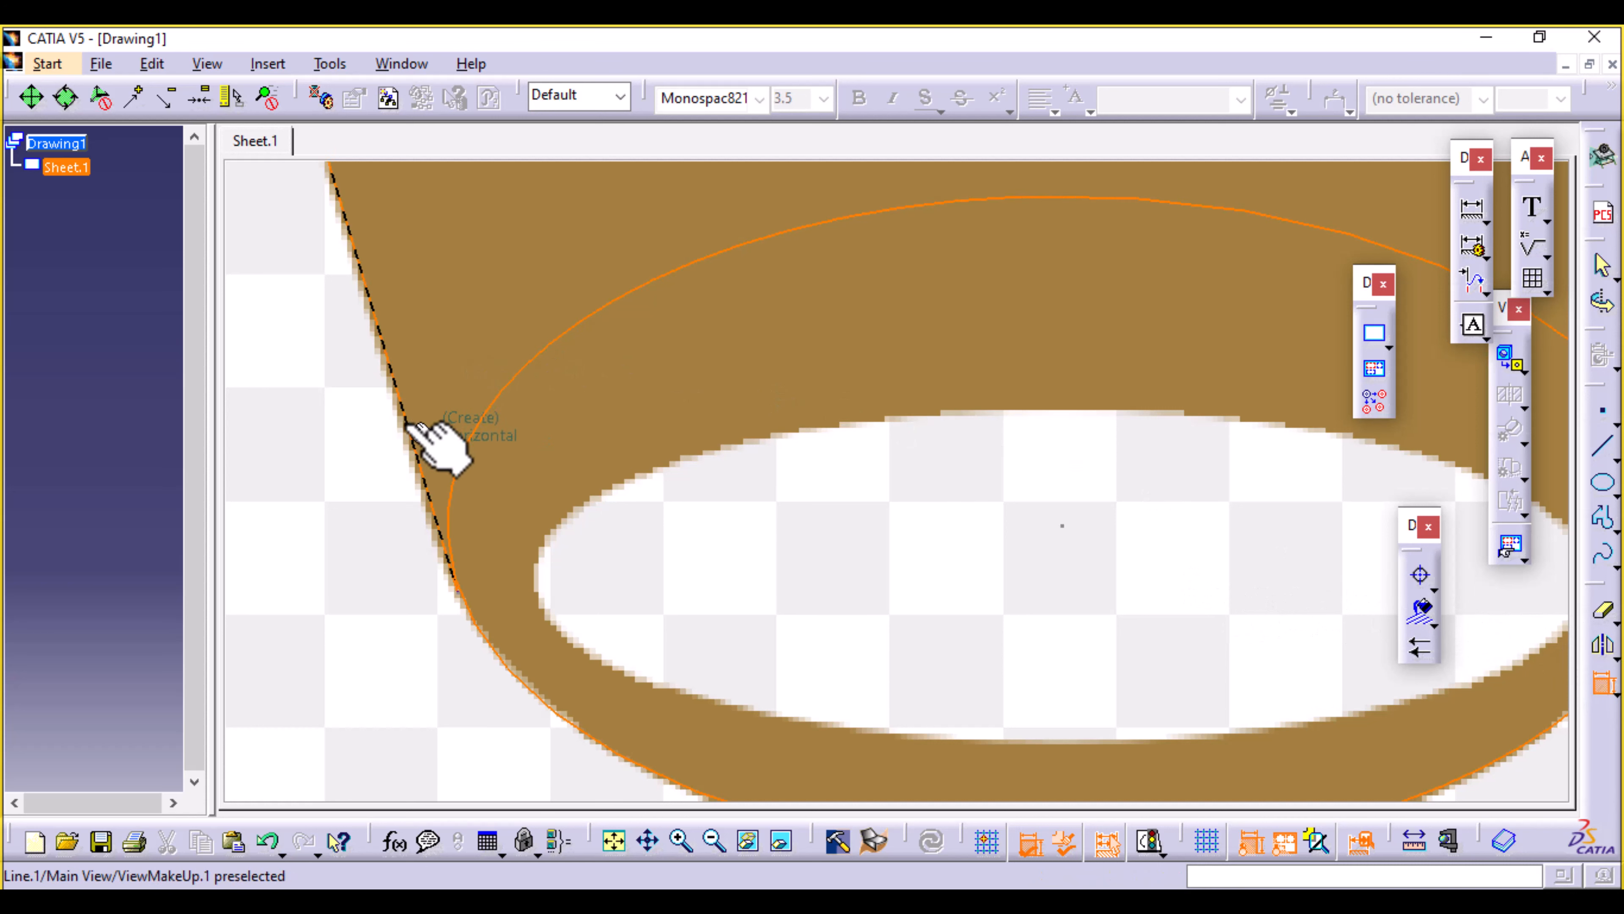
click(430, 444)
right_click(497, 509)
click(537, 582)
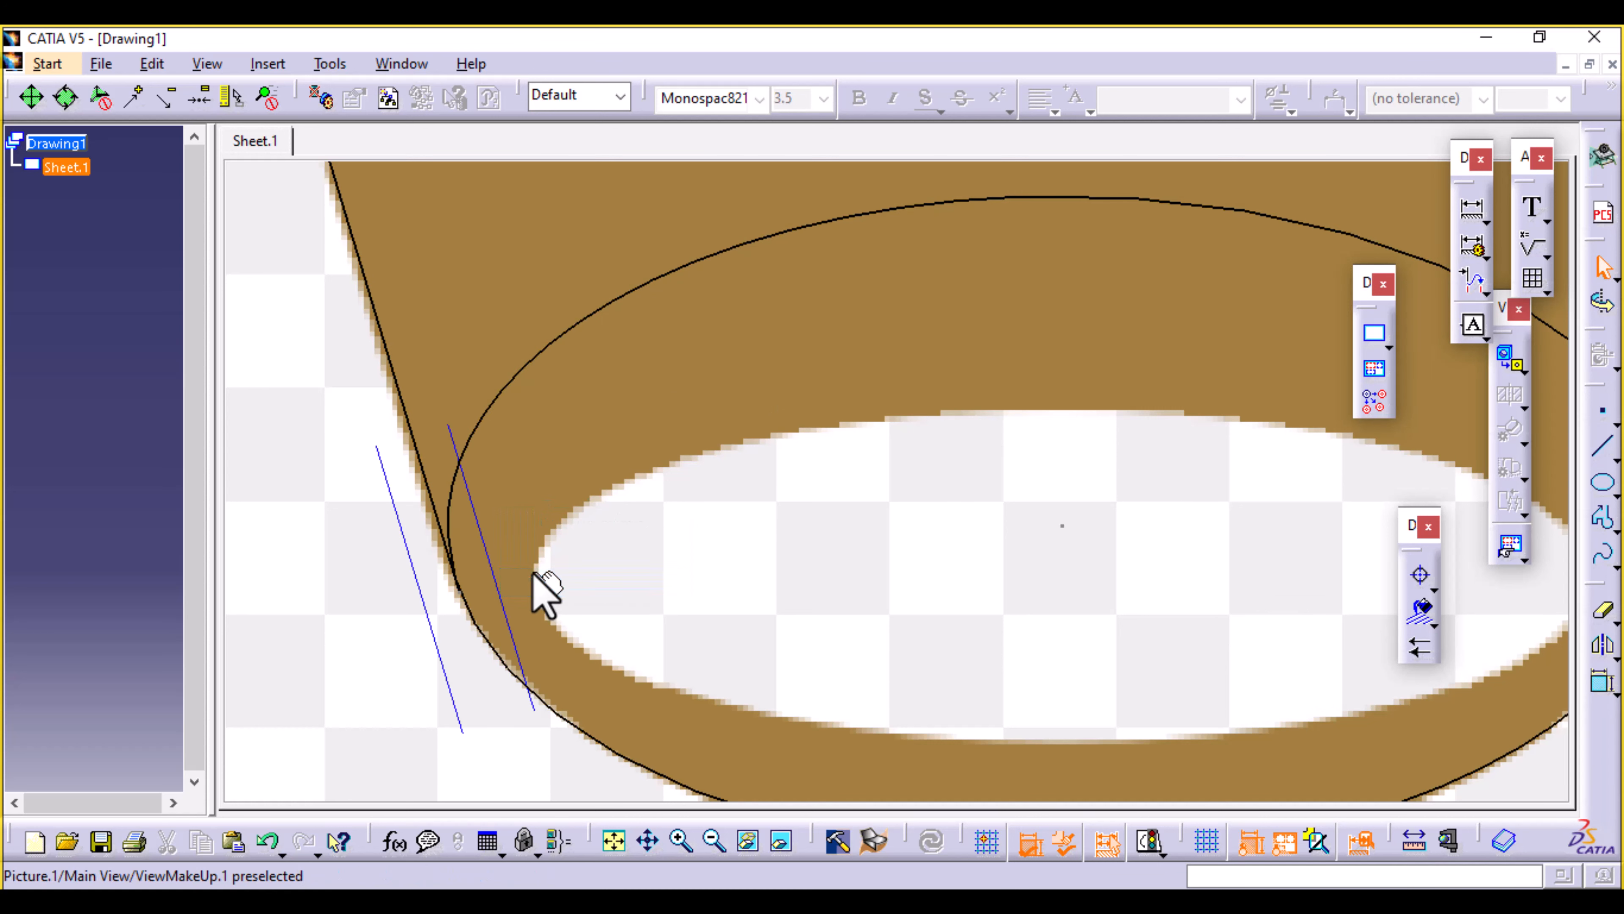
Quick-trim the upper part of the ellipse between the two outer lines, keeping the lower arc.
mouse_move(818, 614)
ctrl+middle_down()
mouse_move(801, 601)
mouse_move(790, 472)
ctrl+middle_up()
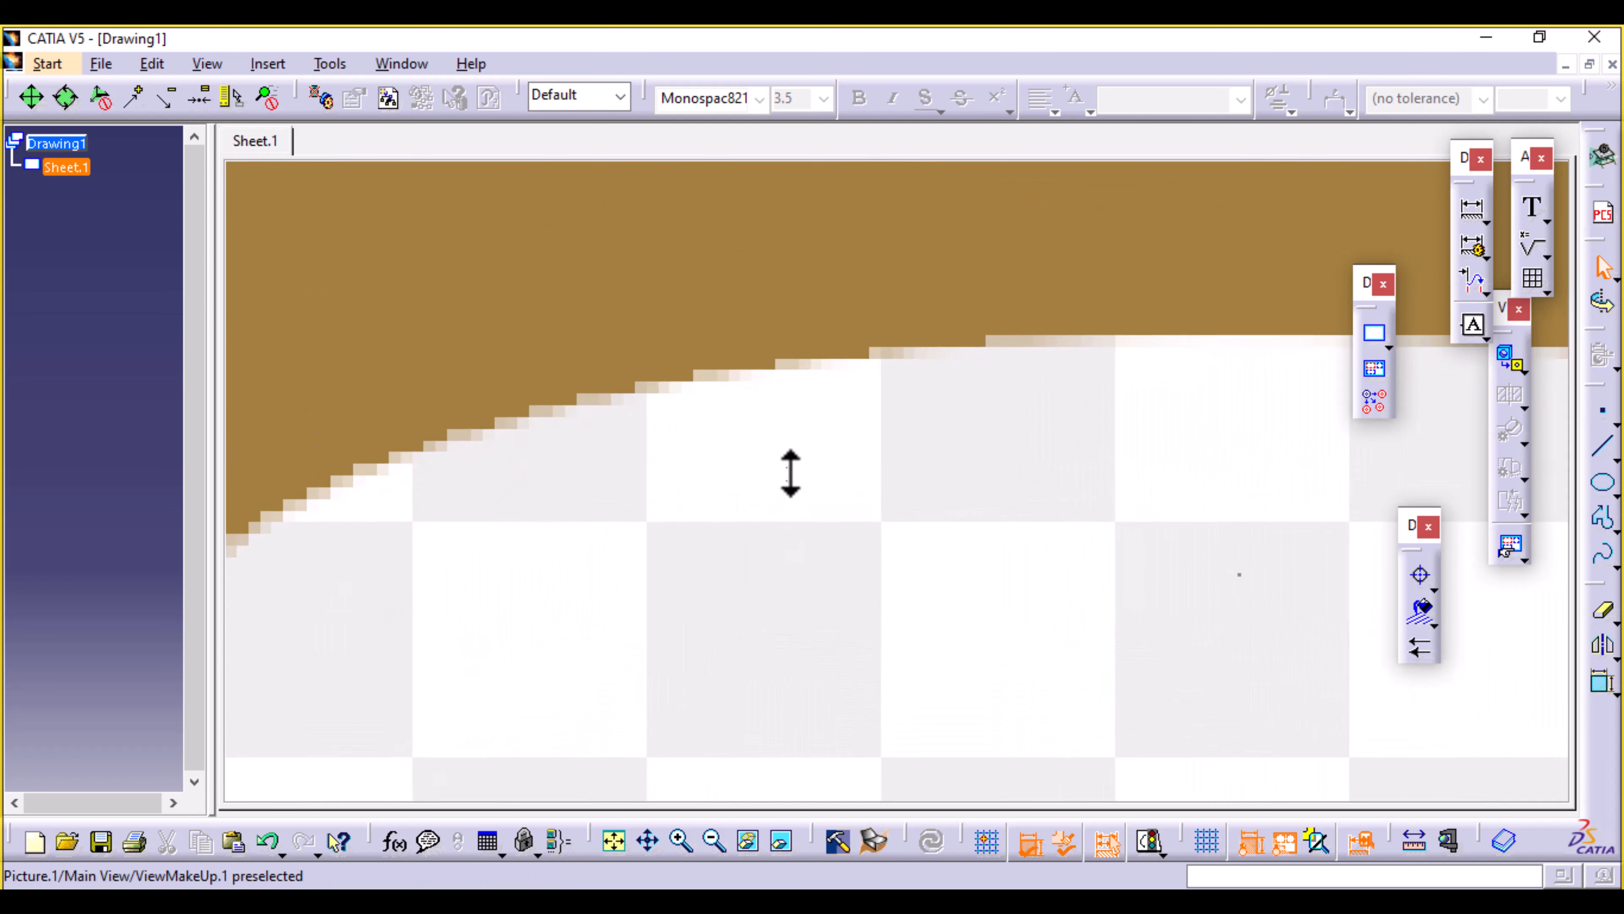
mouse_move(450, 634)
middle_down()
mouse_move(1087, 458)
mouse_move(899, 503)
middle_up()
ctrl+middle_drag(1012, 483, 978, 710)
middle_drag(1170, 551, 884, 602)
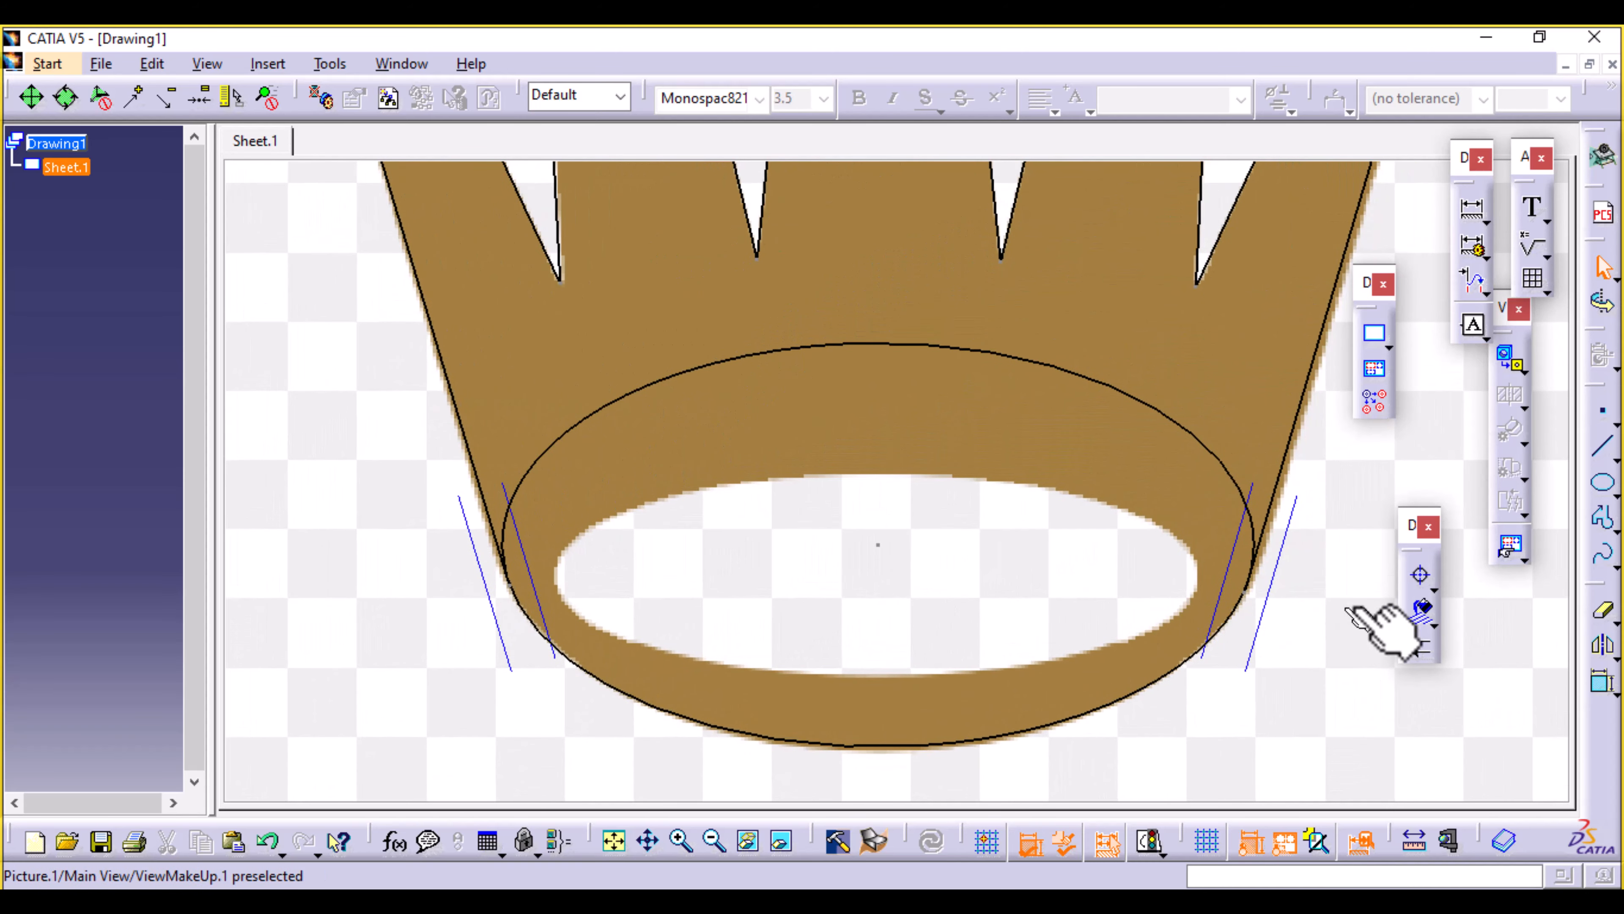
click(1605, 614)
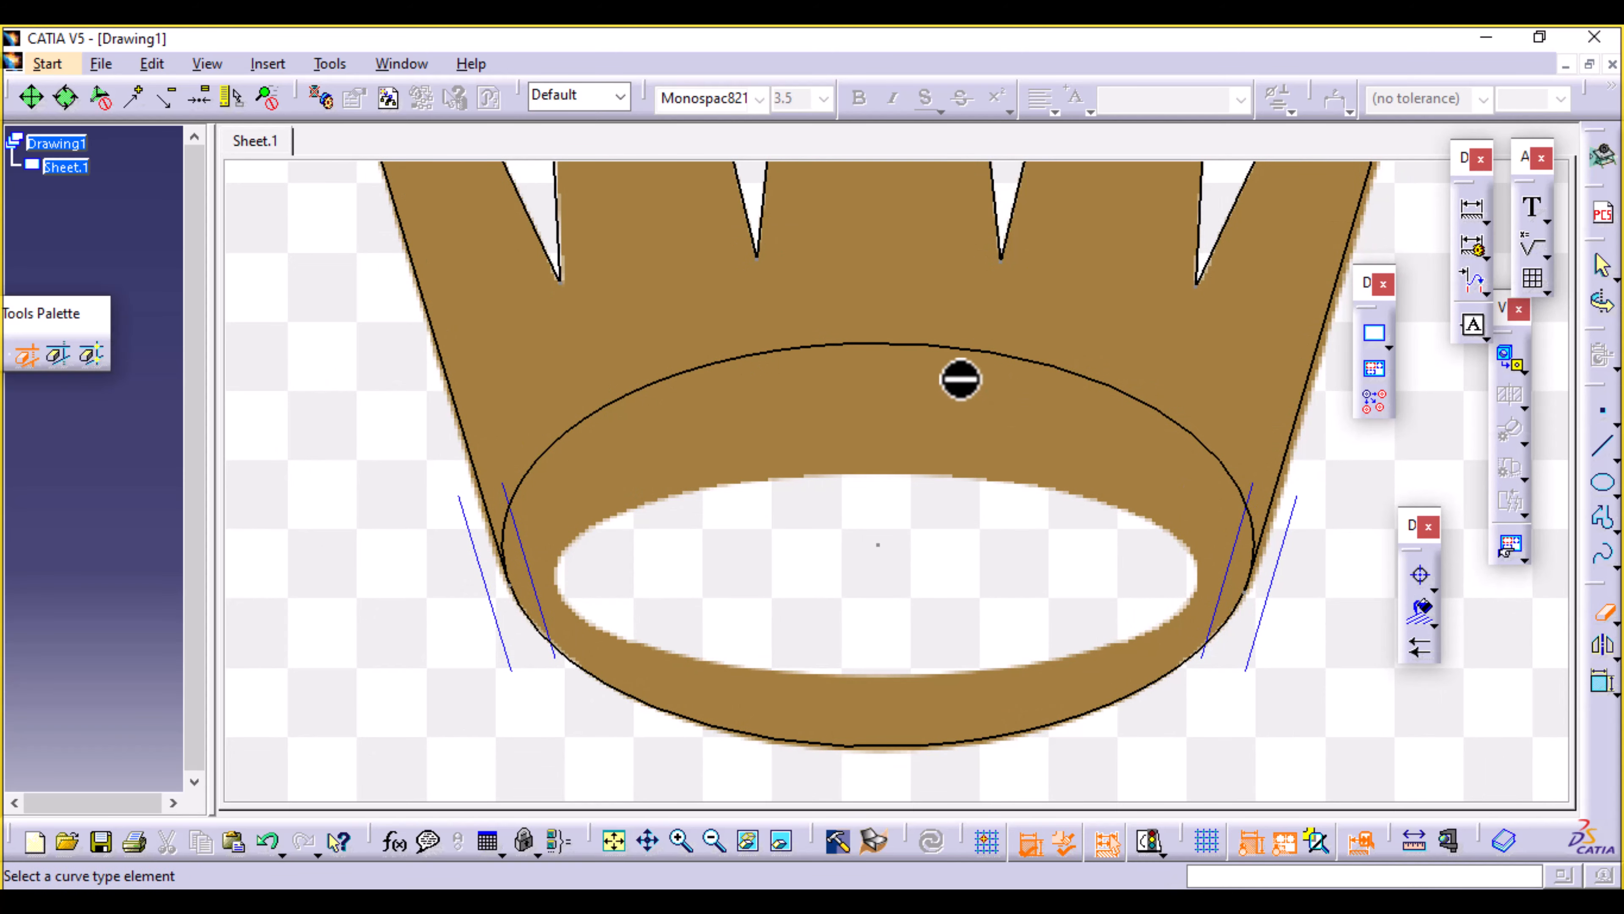
click(956, 360)
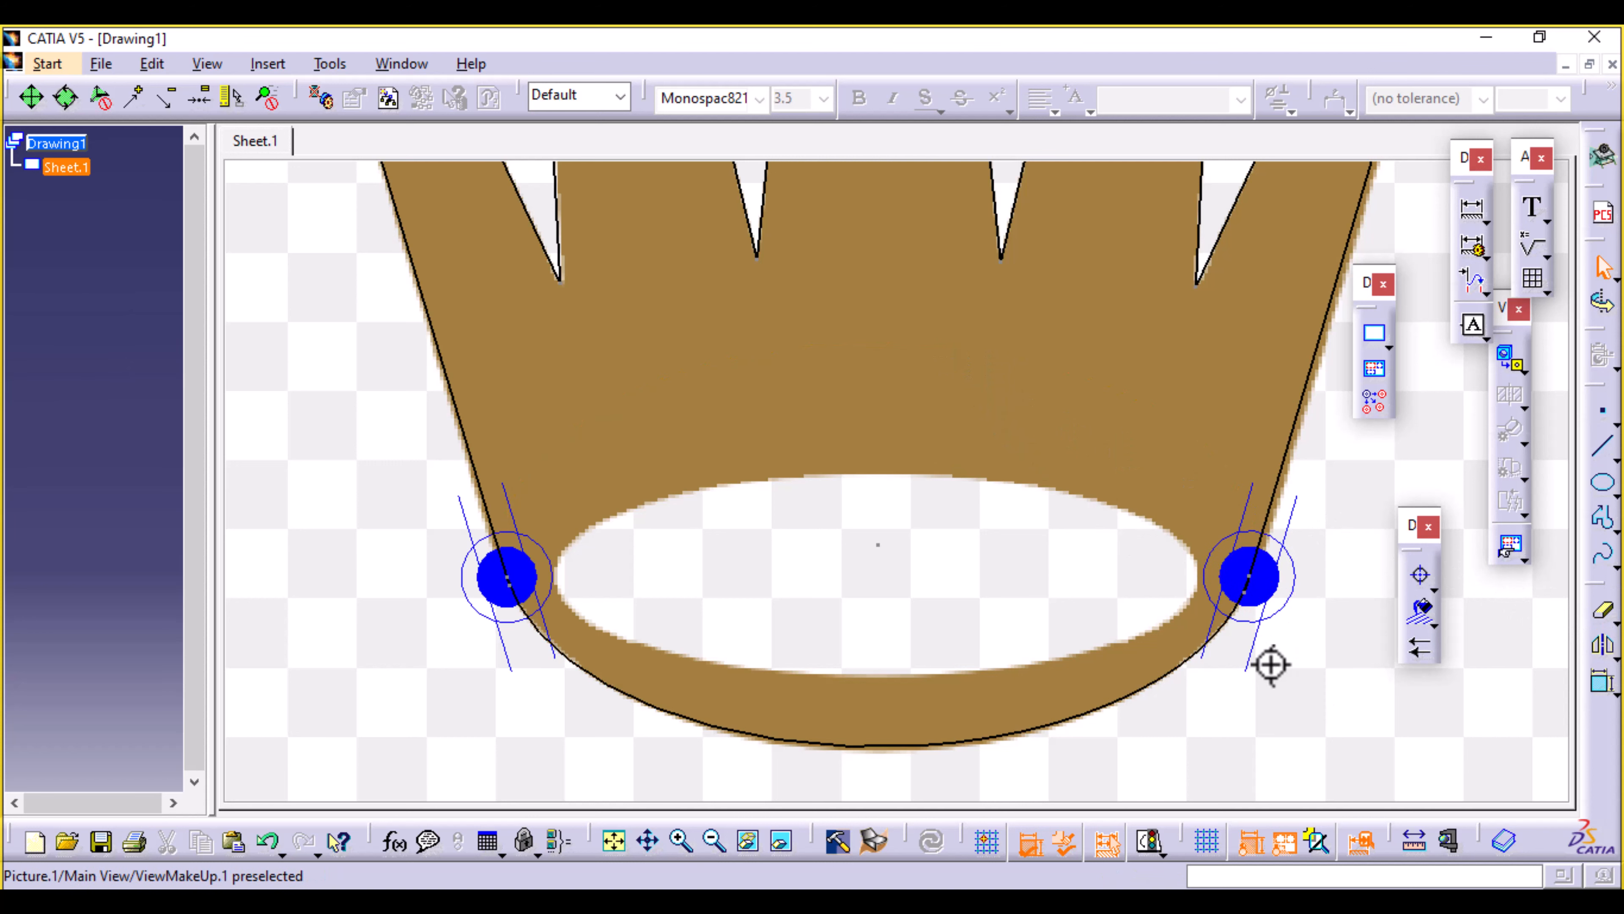
Quick-trim the short end of the crown's right outer line that overshoots its junction with the base arc.
ctrl+middle_drag(1271, 664, 1212, 422)
middle_drag(1220, 643, 78, 395)
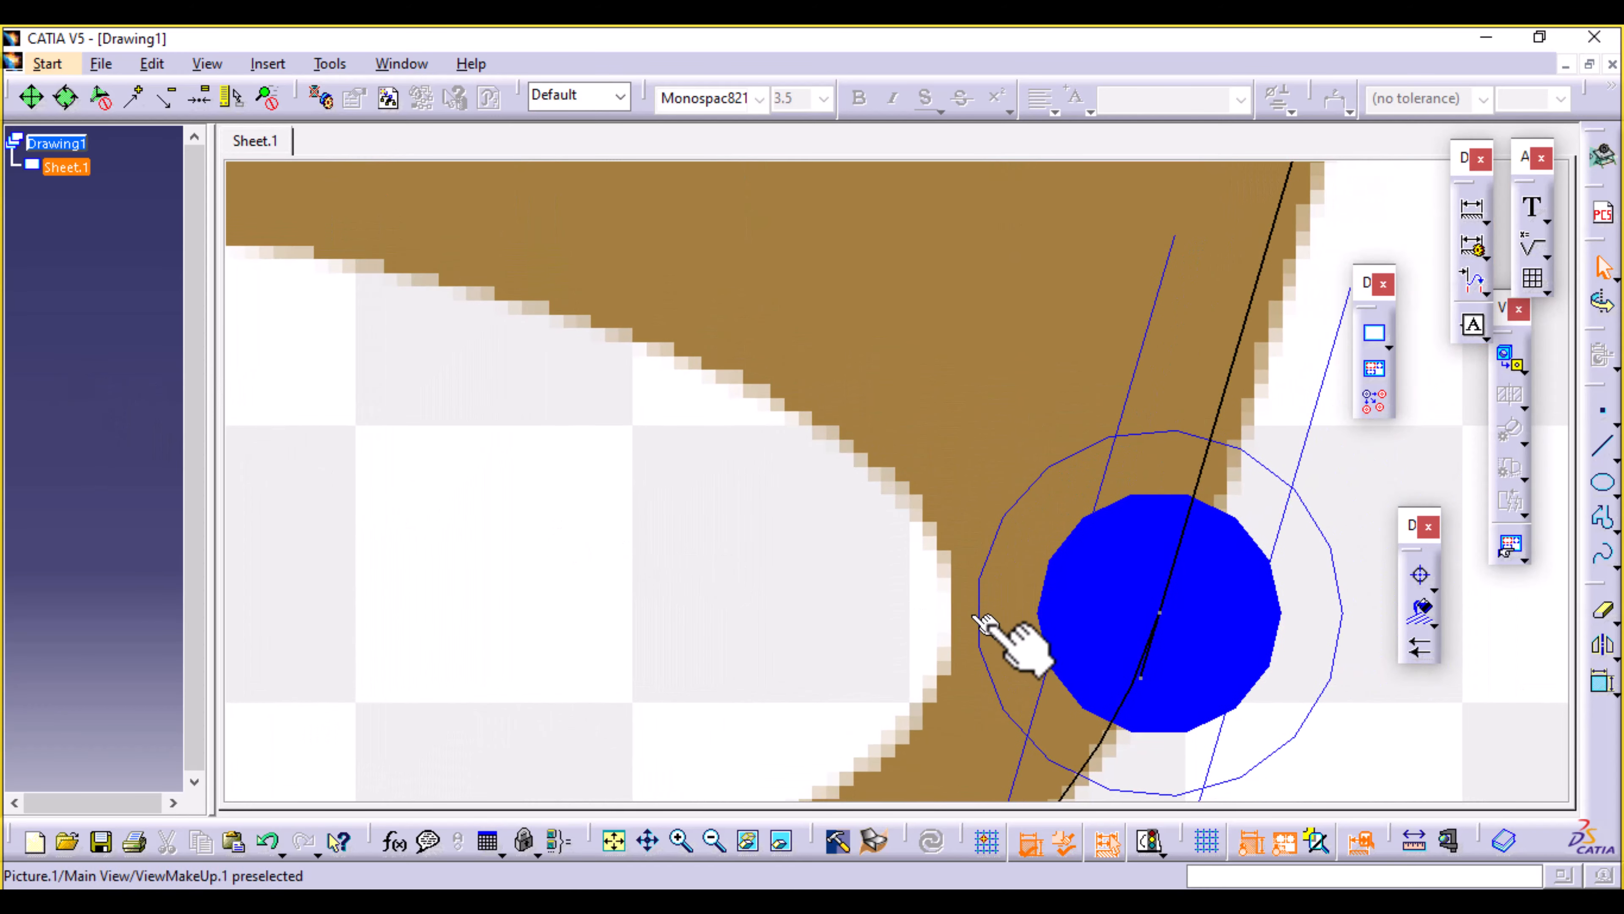
mouse_move(1266, 761)
ctrl+middle_down()
mouse_move(1237, 635)
mouse_move(807, 390)
mouse_move(516, 261)
ctrl+middle_up()
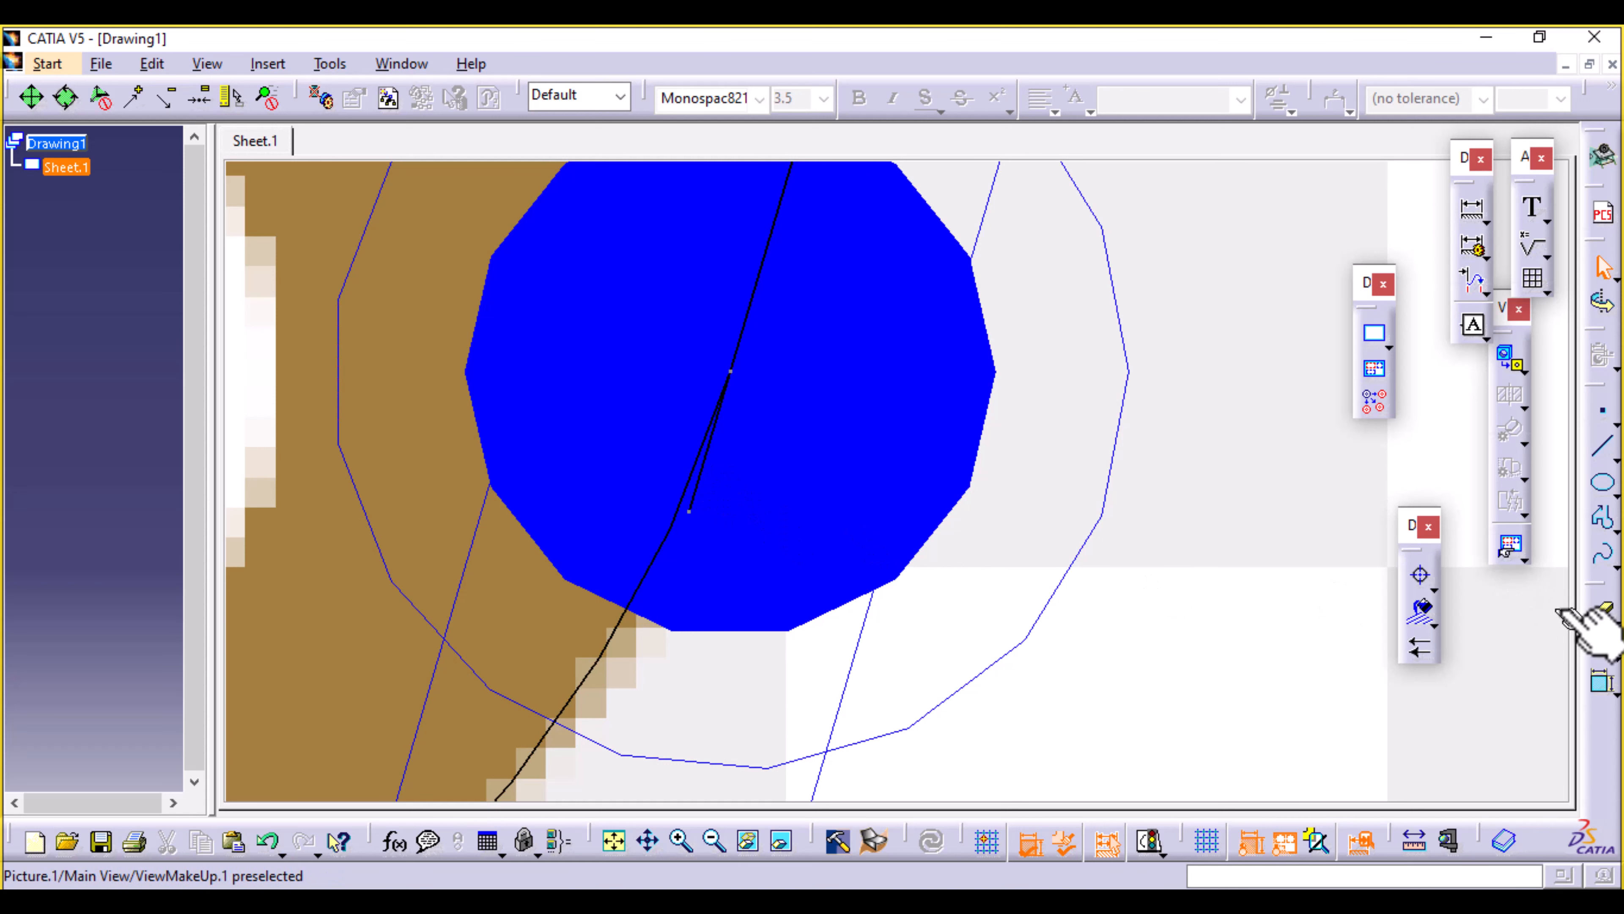
click(1605, 613)
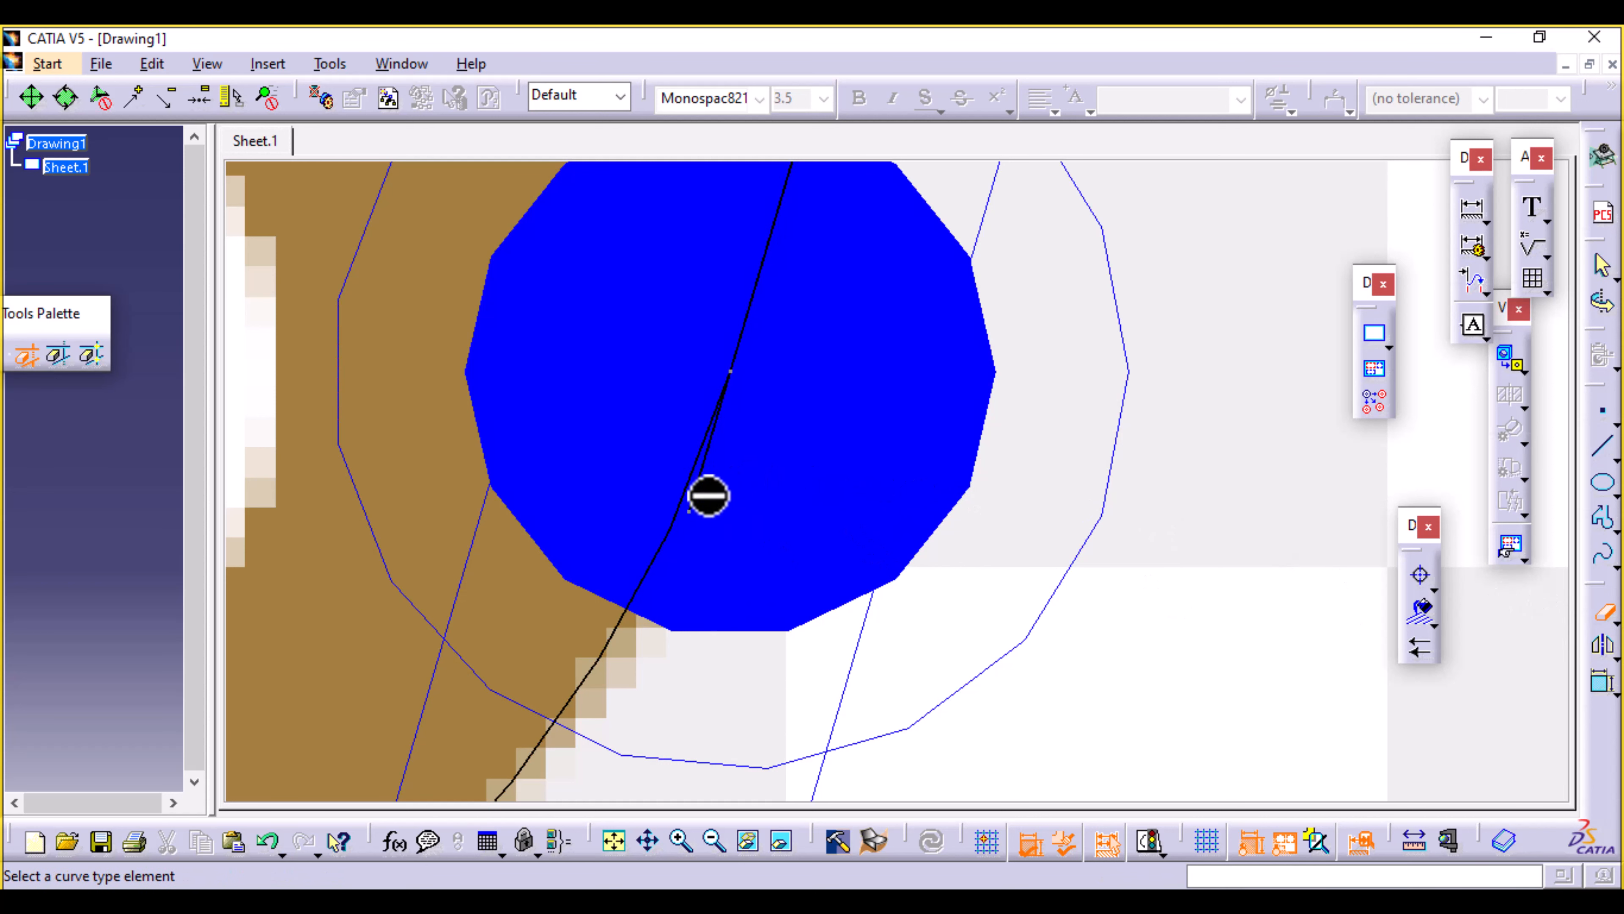
click(703, 502)
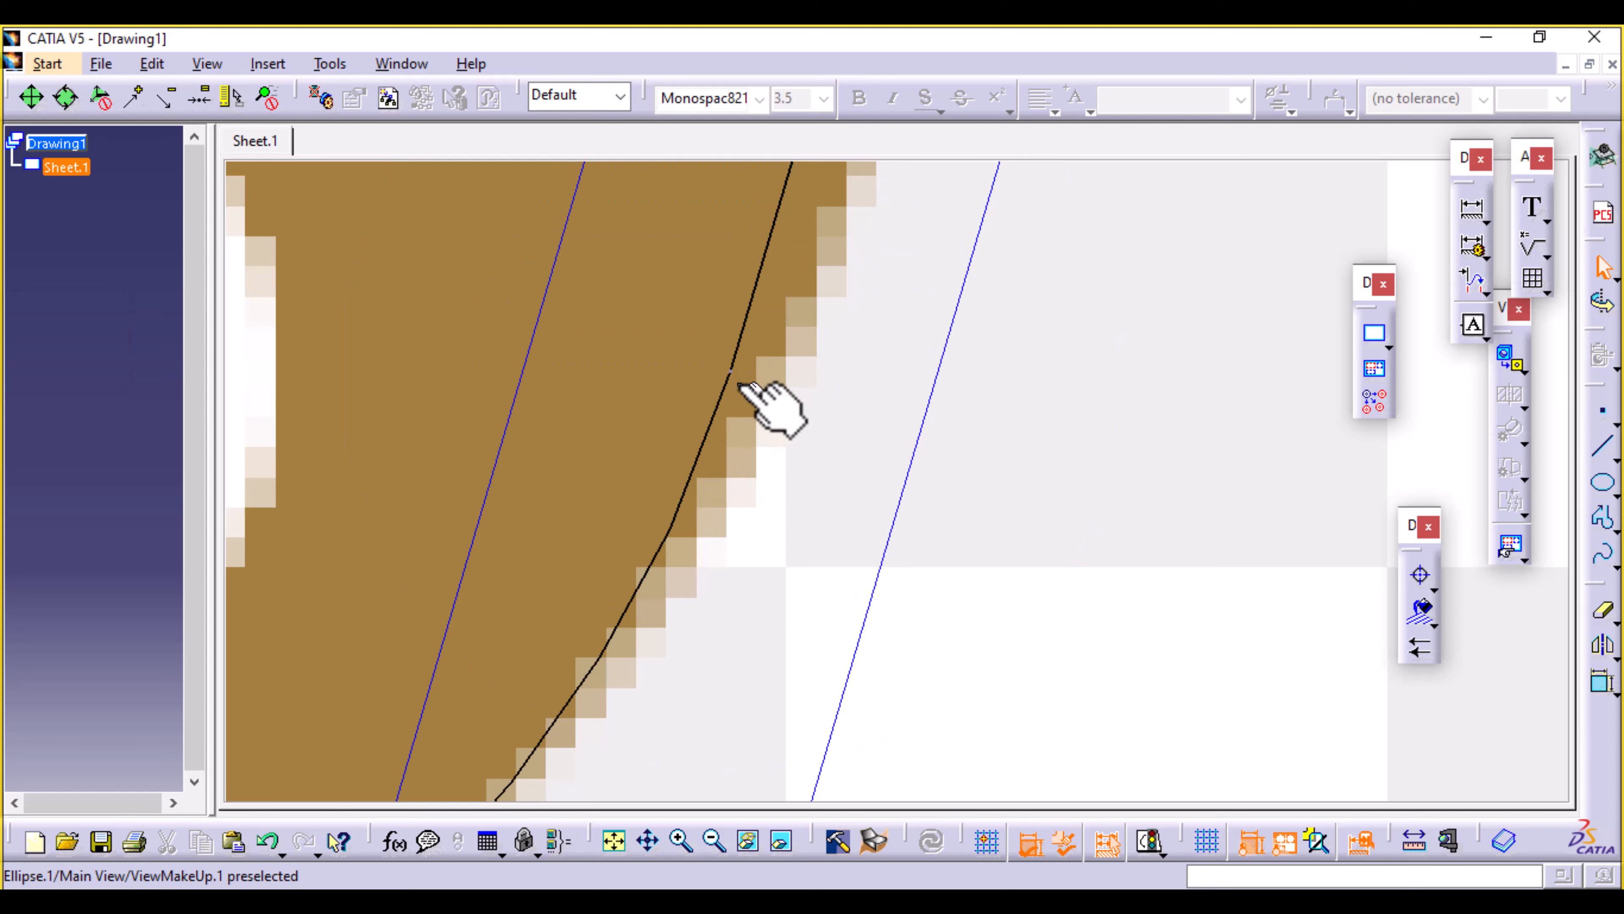
Quick-trim the short end of the crown's left outer line that extends past its junction with the base arc.
middle_drag(863, 375, 915, 716)
mouse_move(466, 393)
middle_down()
mouse_move(1174, 512)
mouse_move(768, 663)
mouse_move(743, 580)
mouse_move(638, 598)
mouse_move(964, 336)
middle_up()
middle_drag(805, 561, 853, 443)
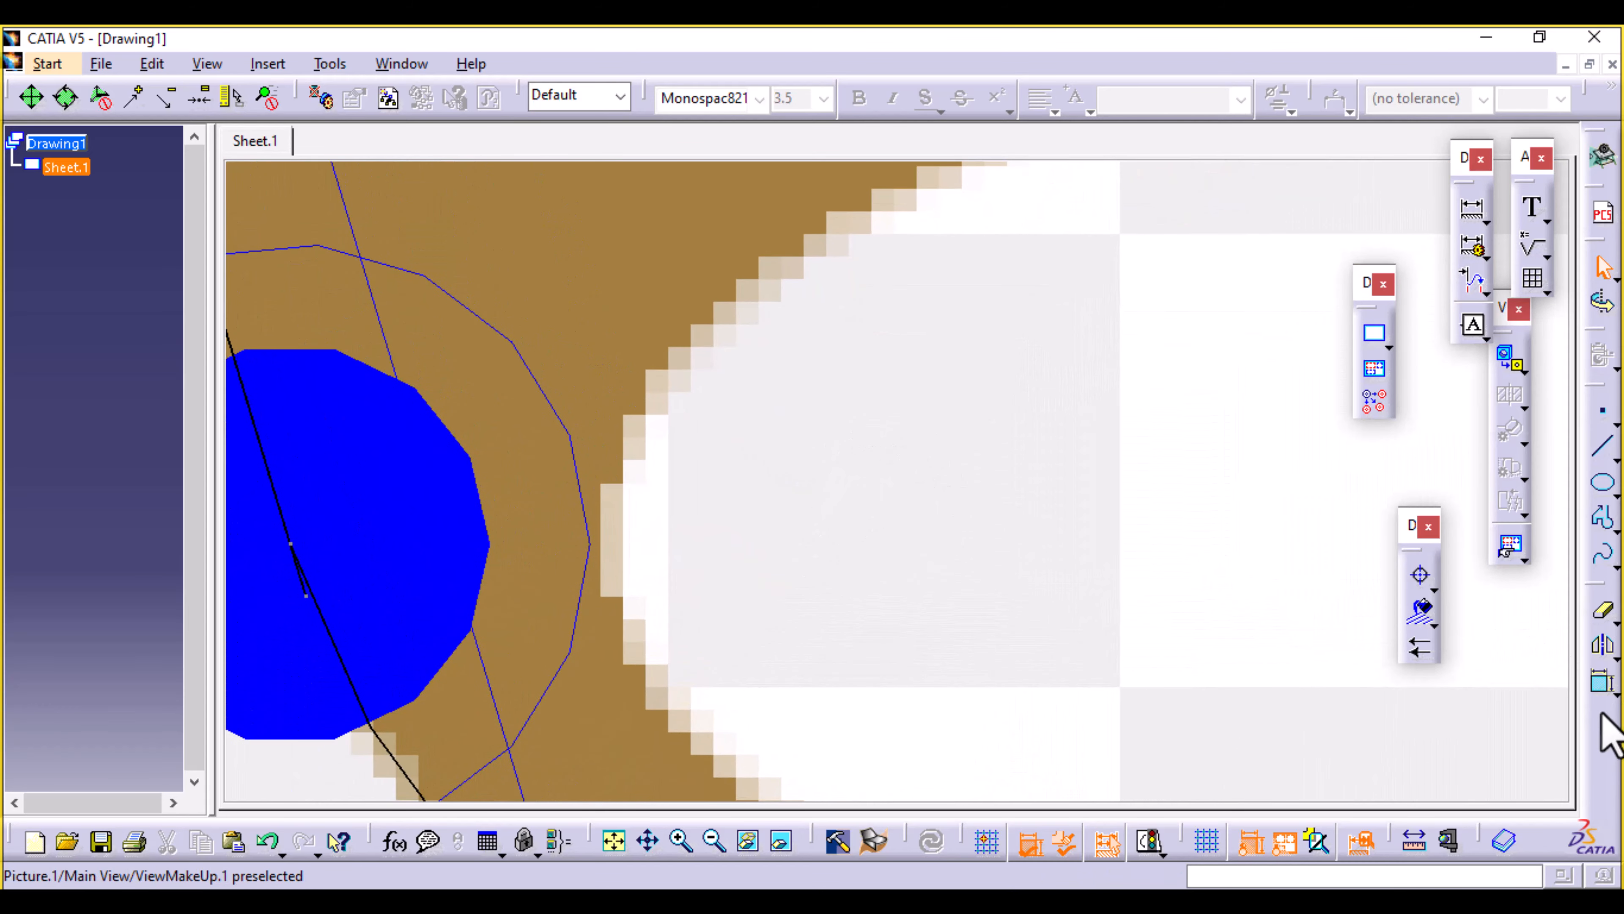
click(1604, 611)
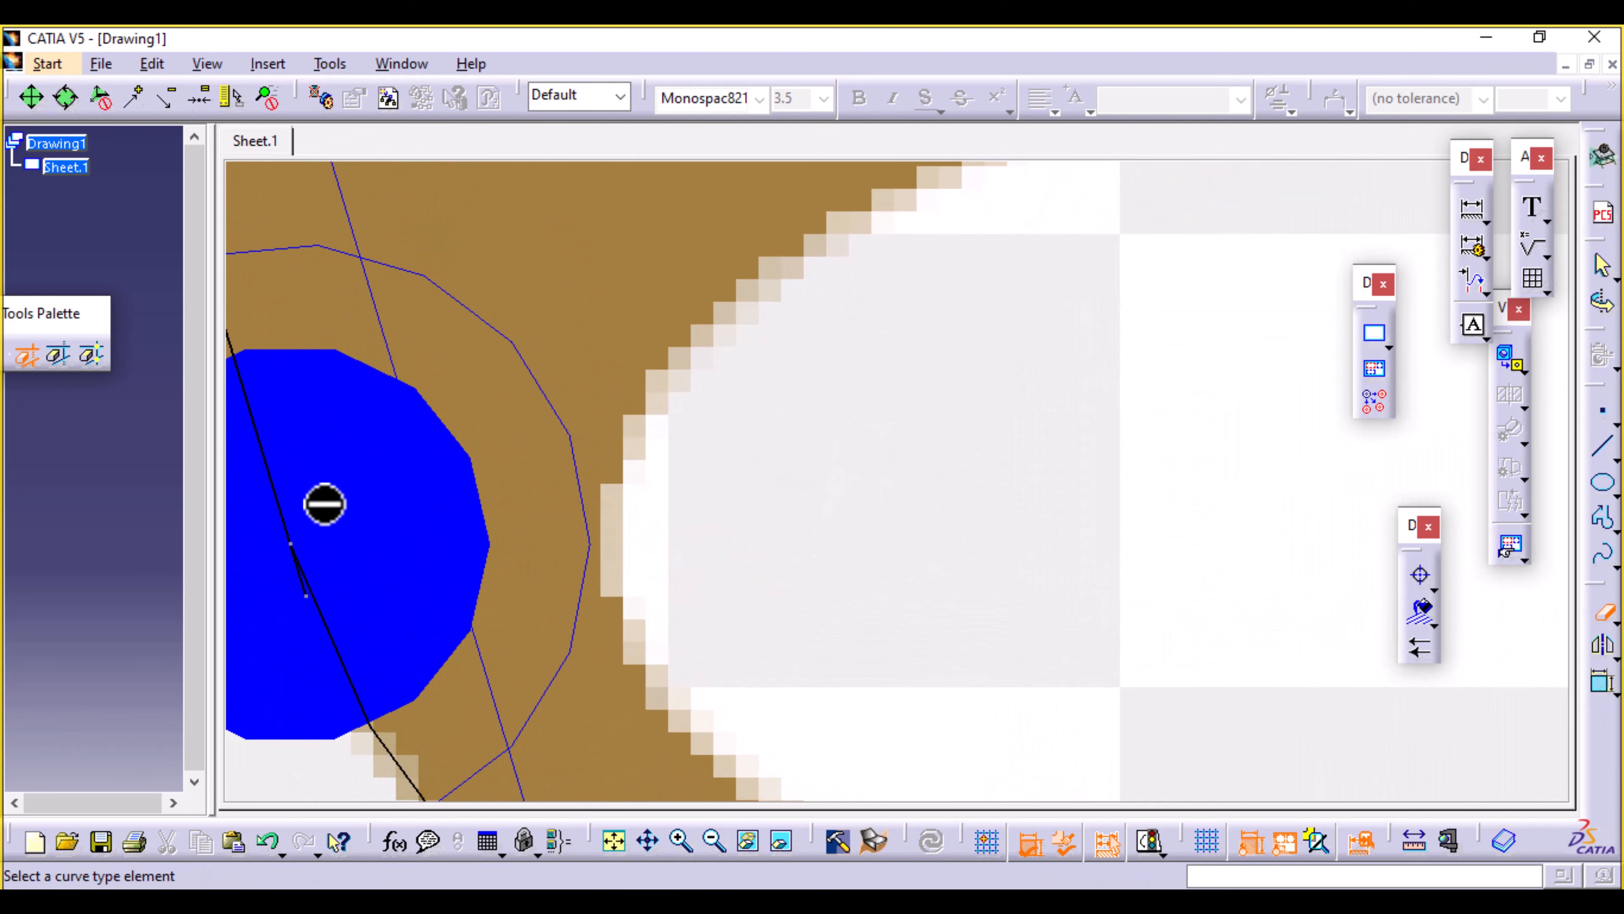
click(303, 594)
Start an ellipse centred in the oval opening near the crown's base to trace the opening's outline.
middle_drag(1006, 438, 967, 810)
middle_drag(1187, 466, 844, 601)
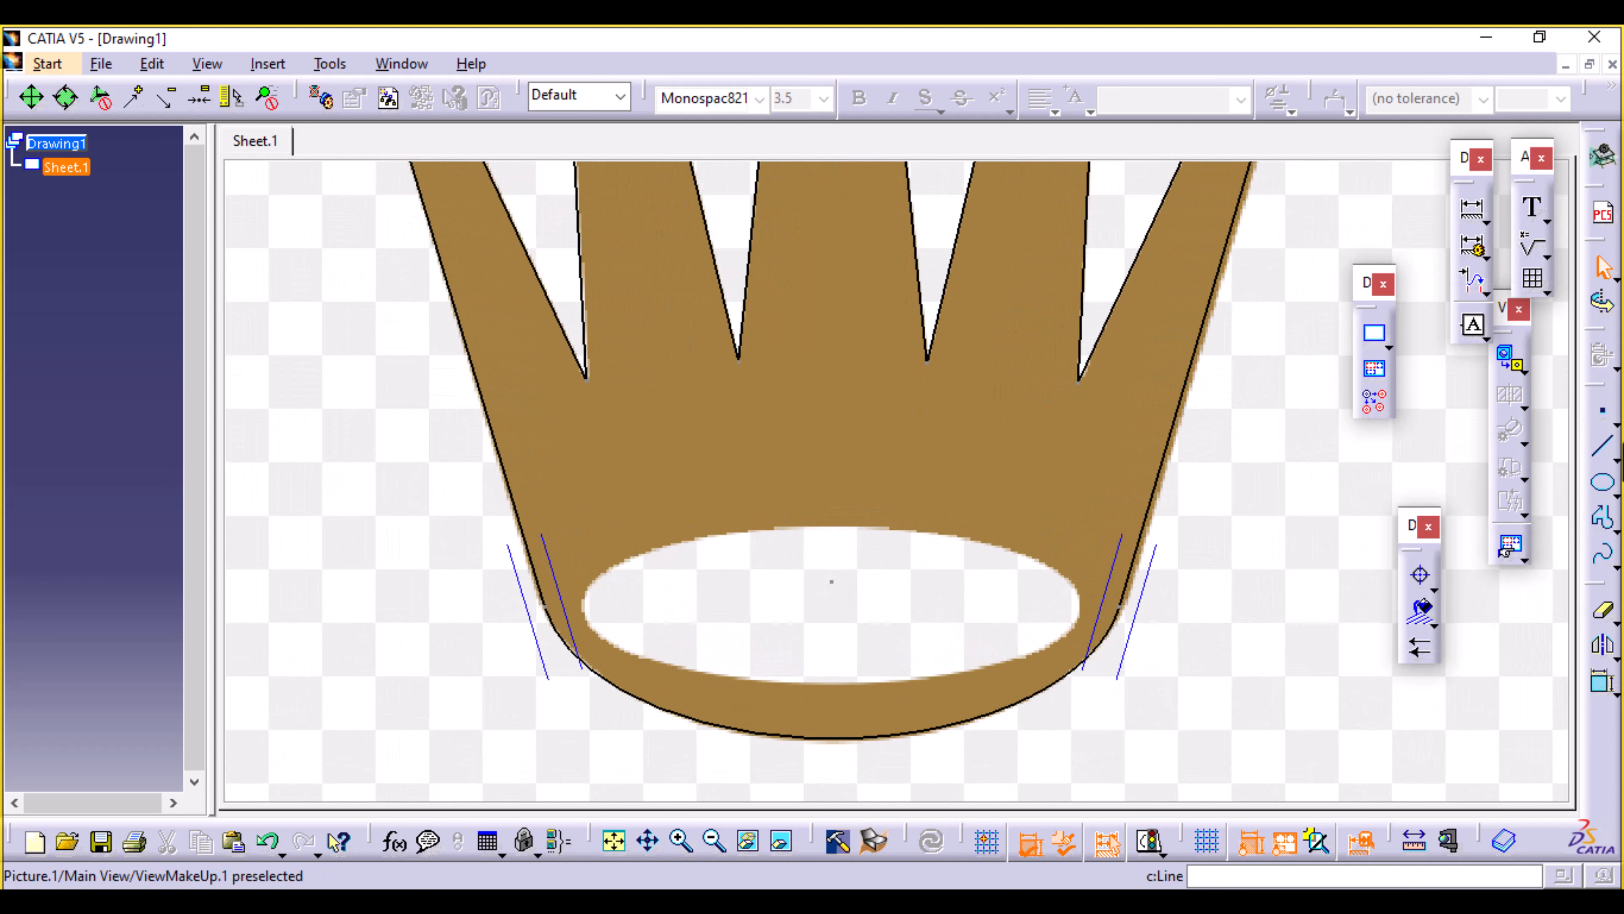
click(1602, 482)
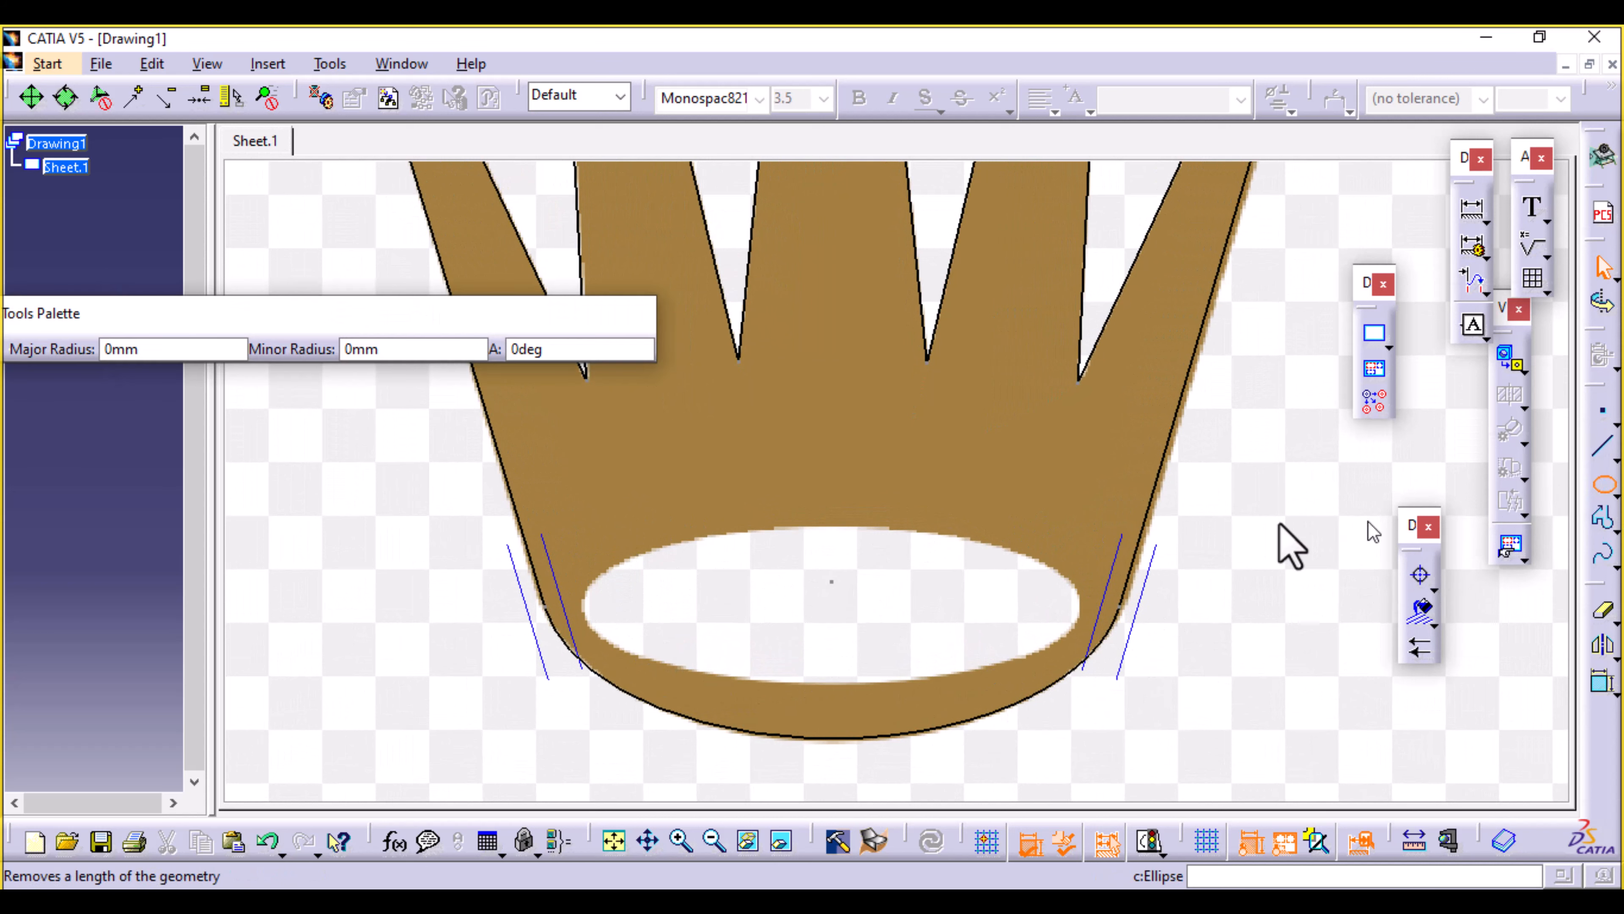
click(831, 595)
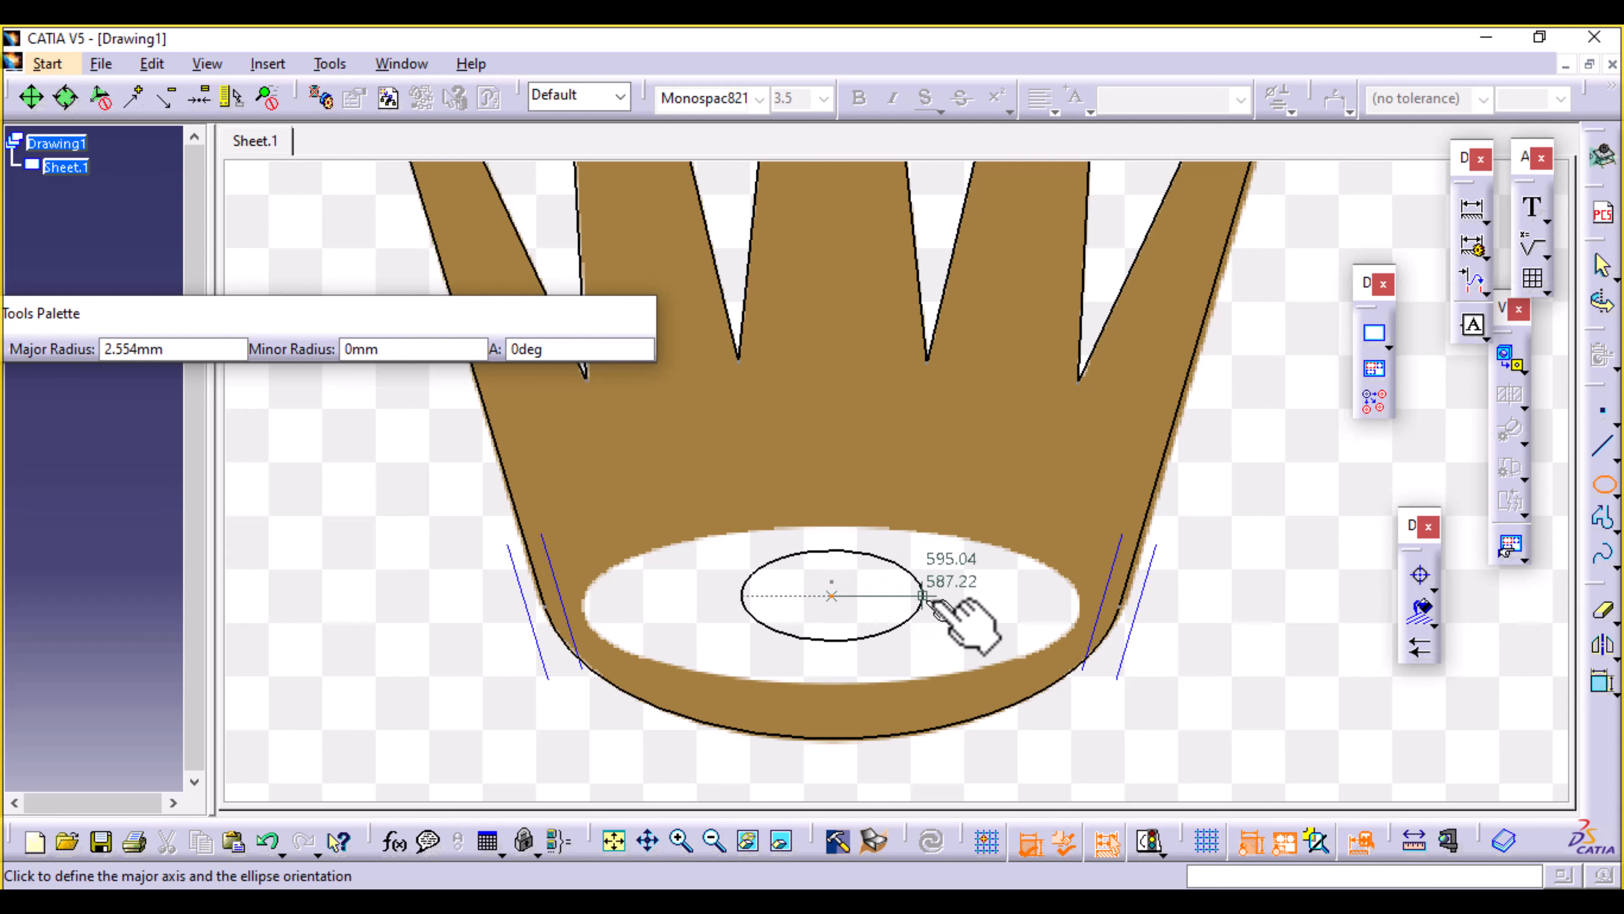
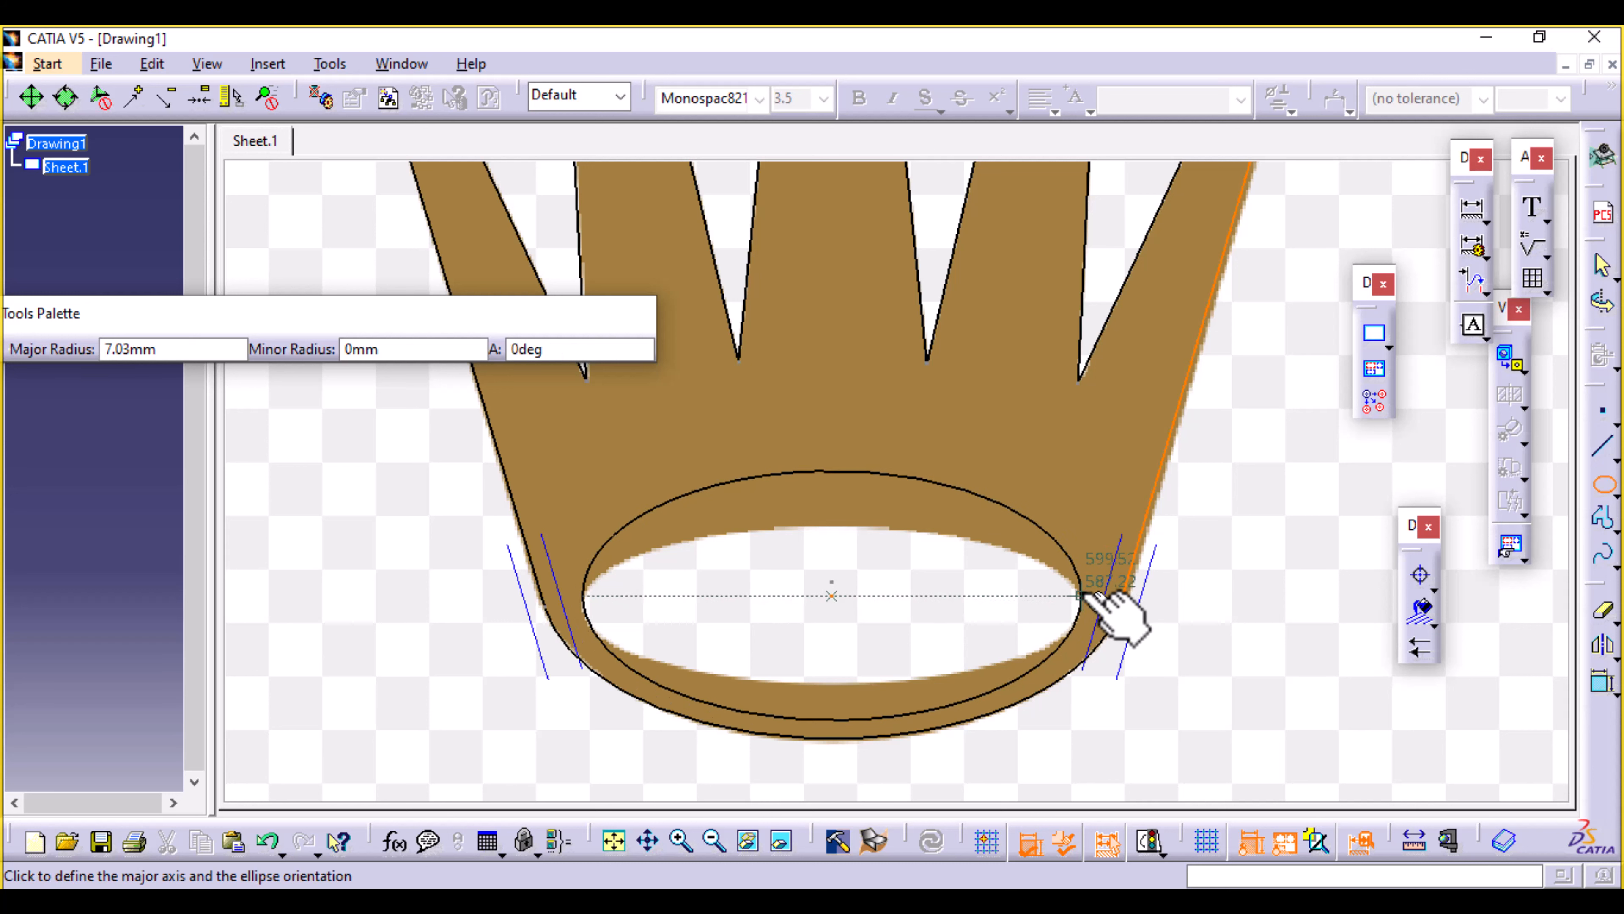
Draw an ellipse with about 7.03 mm major and 2.73 mm minor radius and align it with the picture's oval opening.
click(1088, 593)
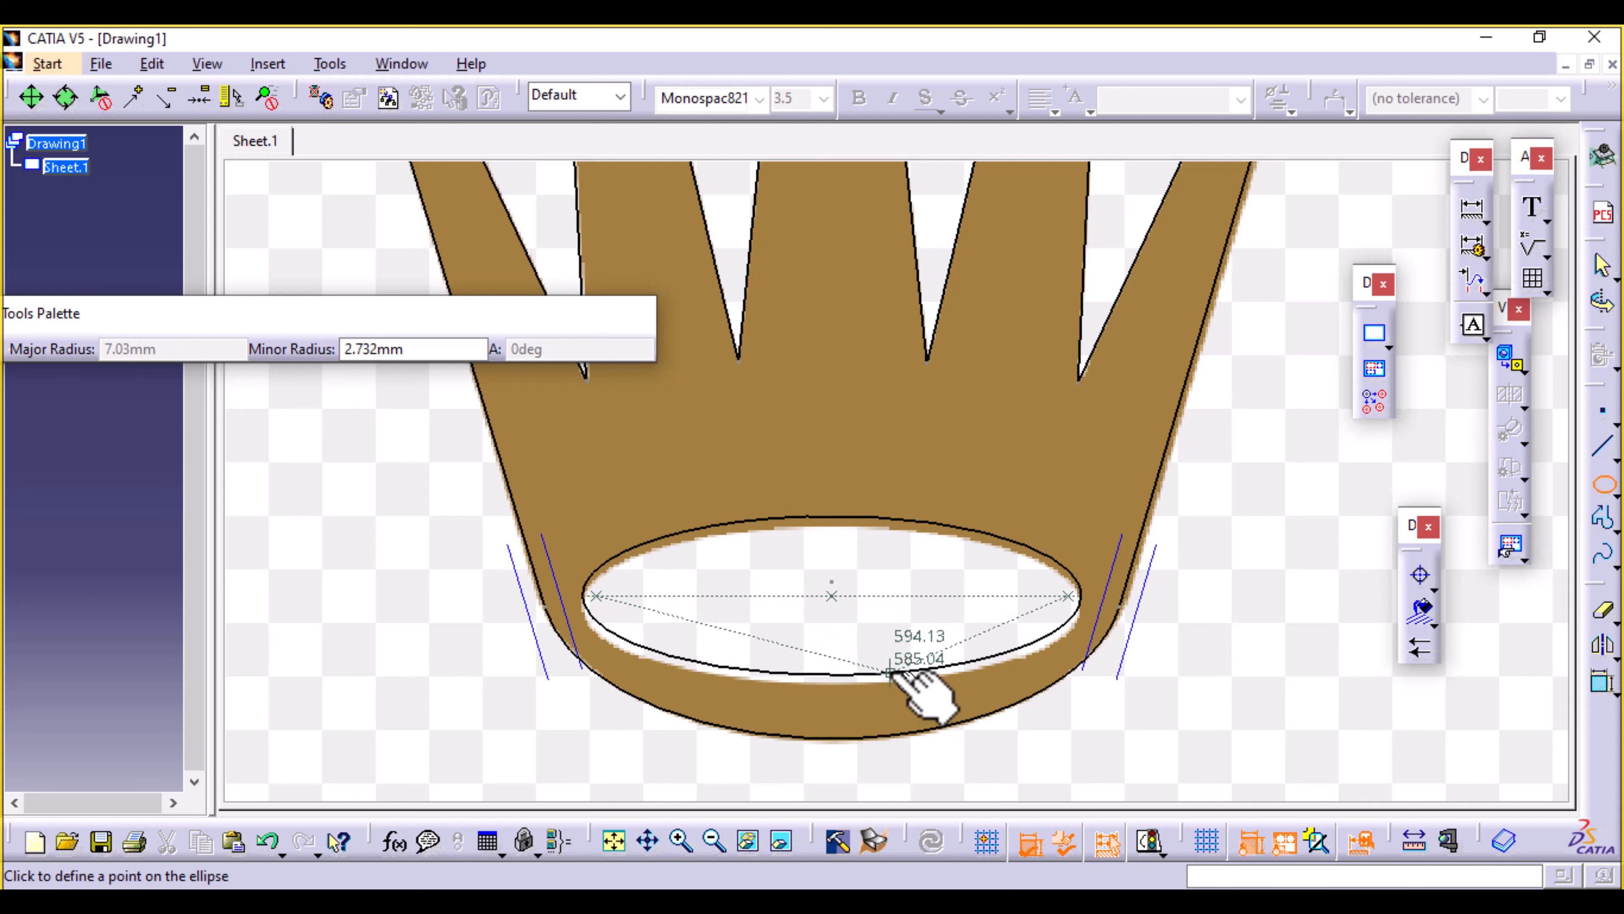
click(891, 672)
drag(831, 596, 831, 614)
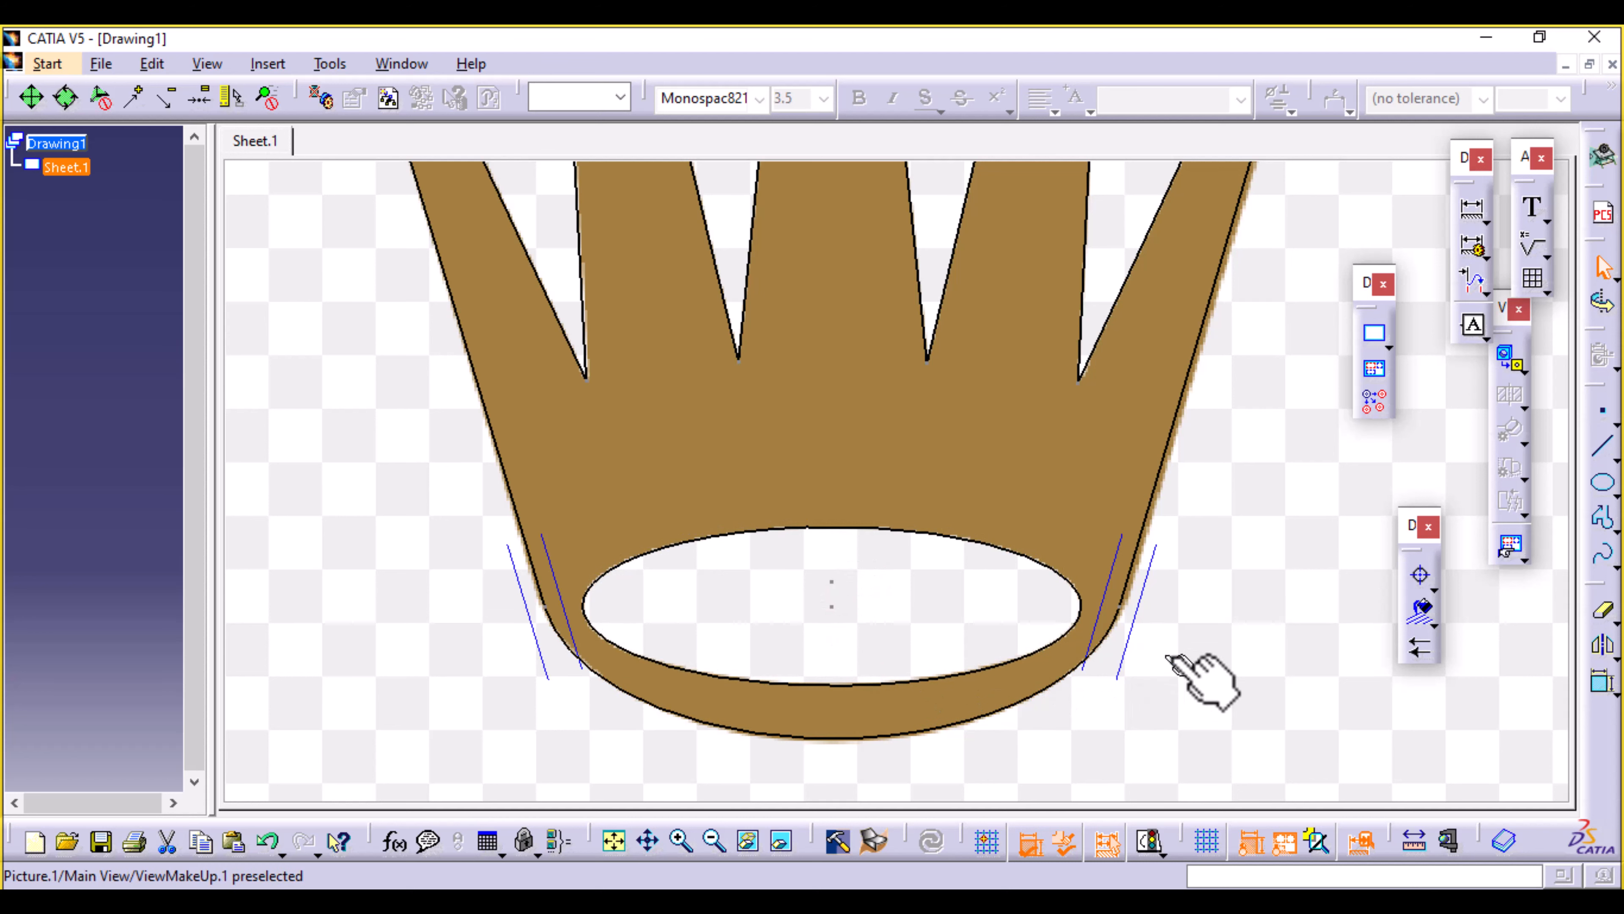
Quick-trim the circle arcs lying between the spike lines at the base of each of the crown's five balls.
ctrl+middle_drag(1254, 538, 1229, 703)
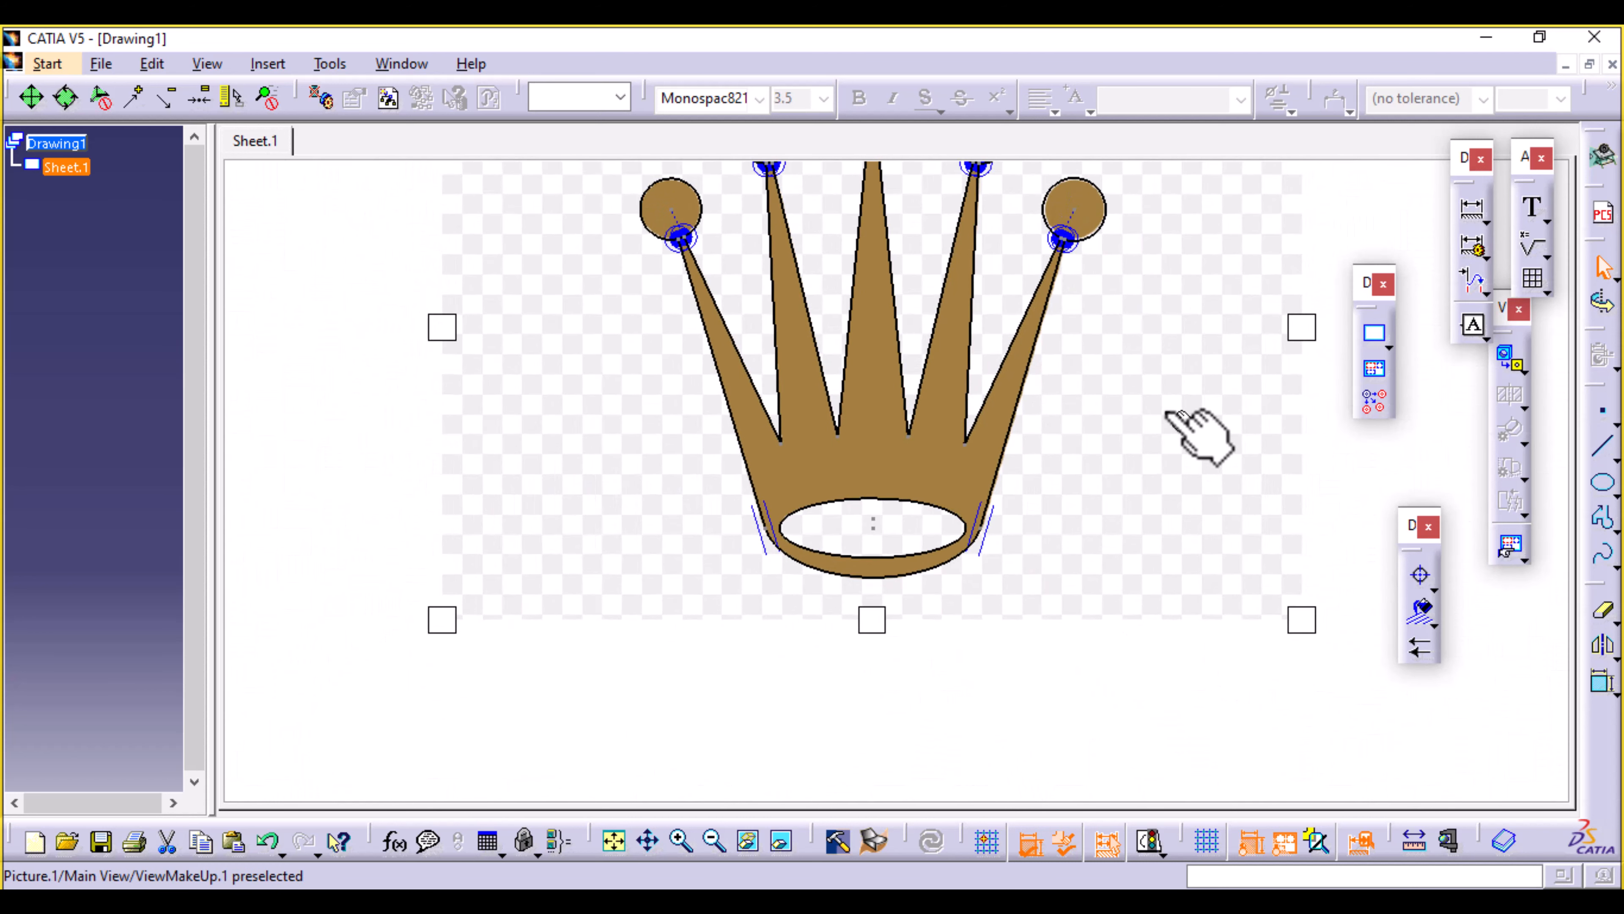
mouse_move(1164, 410)
middle_down()
mouse_move(1083, 620)
mouse_move(1062, 569)
mouse_move(1070, 435)
middle_up()
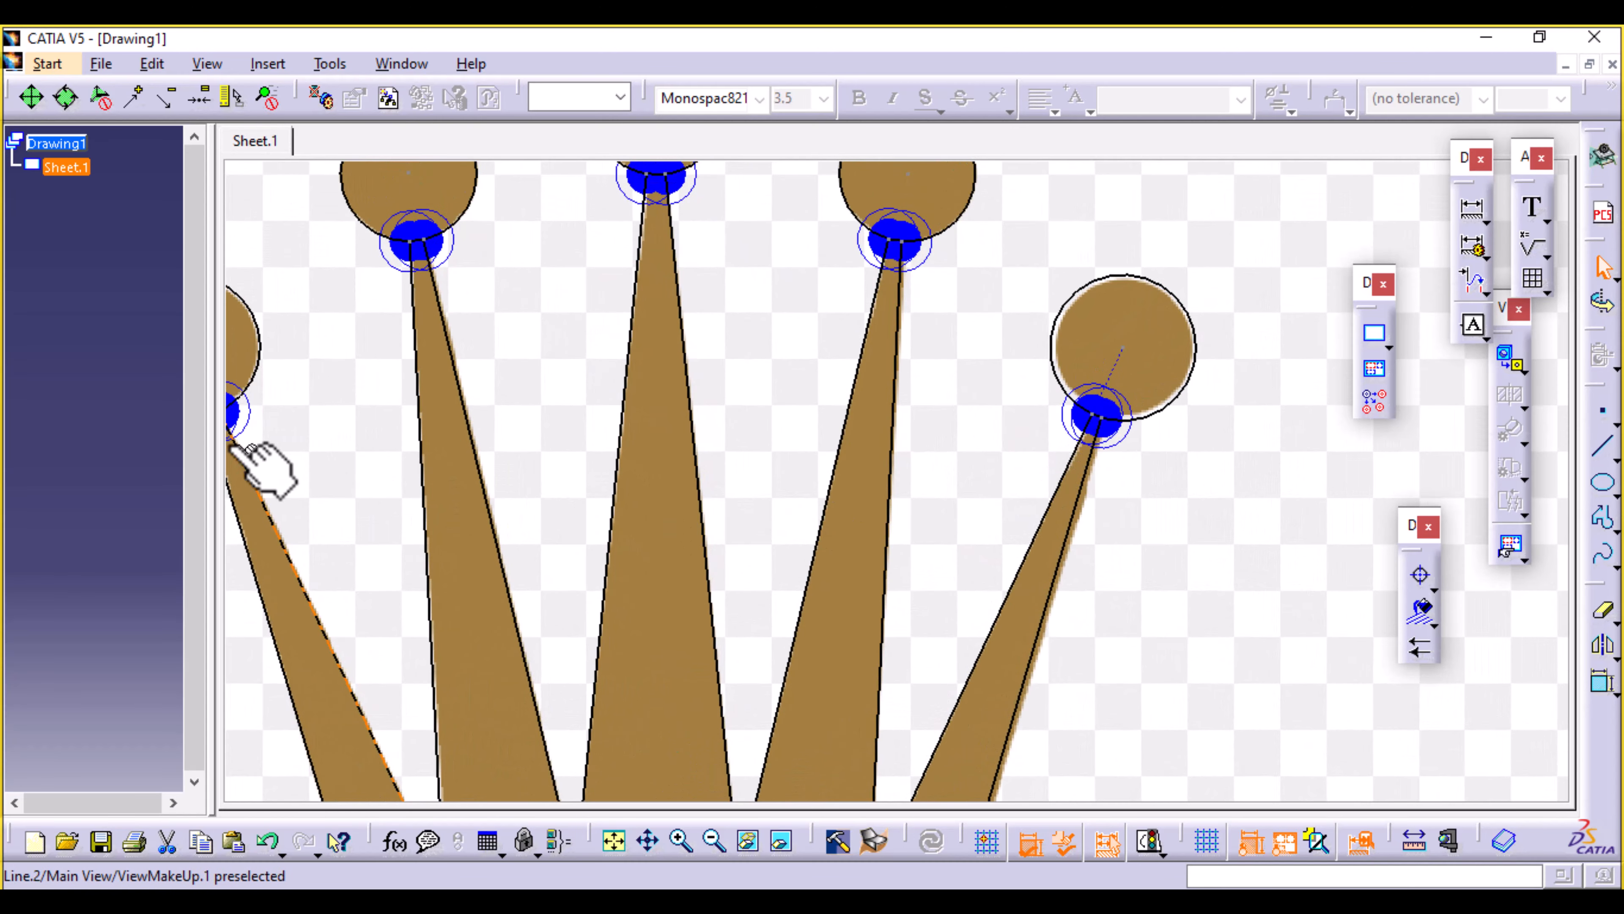
mouse_move(380, 428)
middle_down()
mouse_move(443, 392)
mouse_move(767, 536)
mouse_move(764, 298)
middle_up()
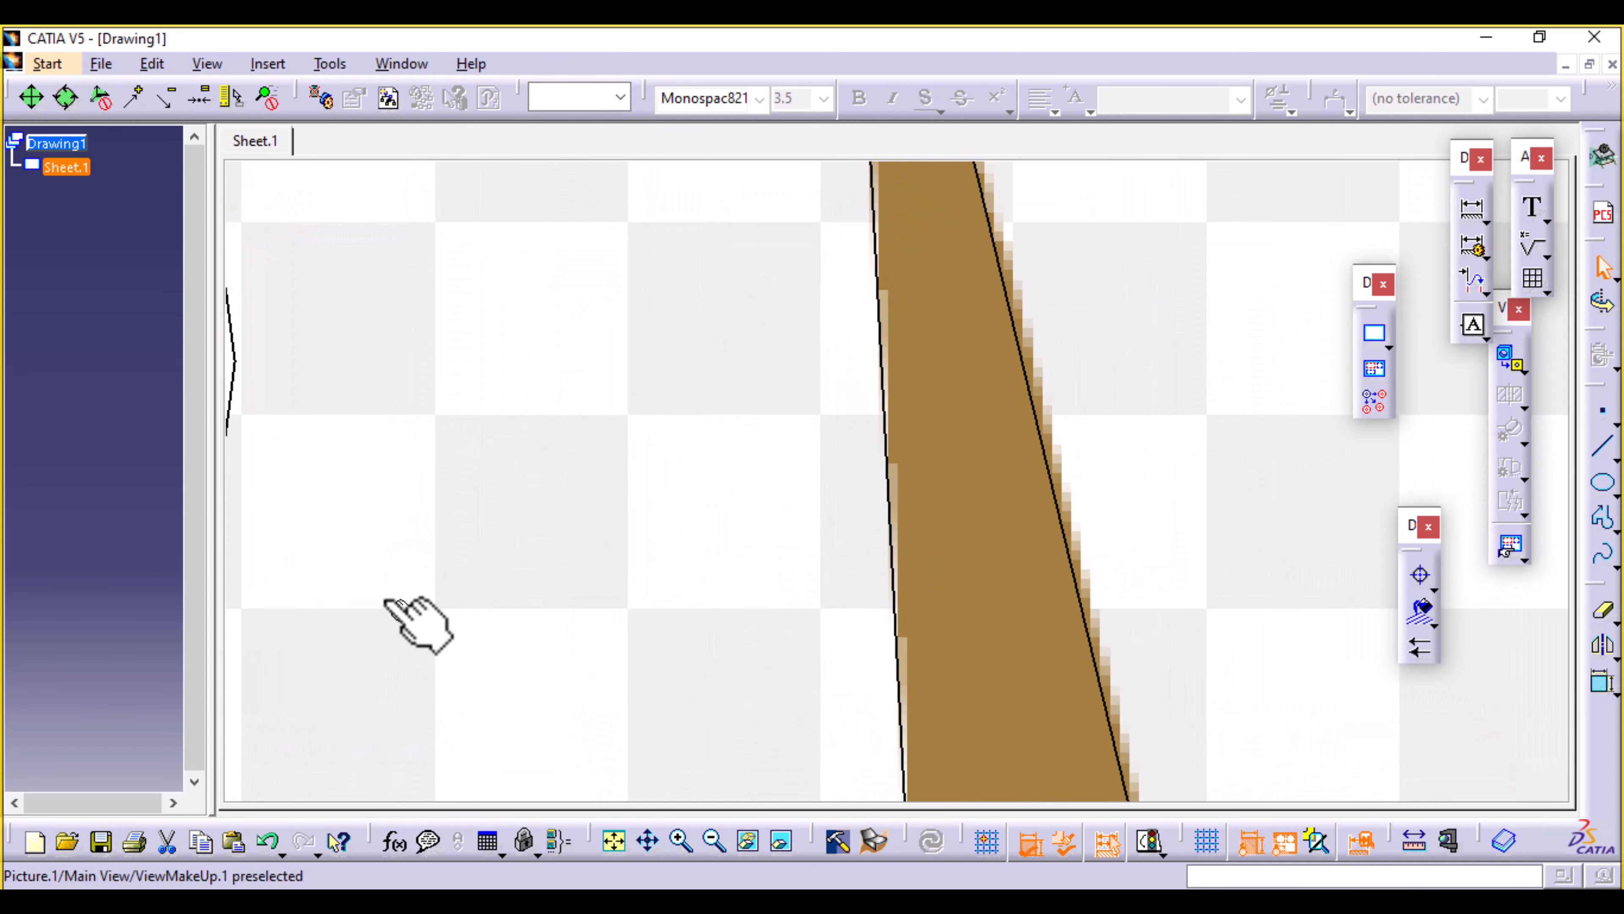
middle_drag(417, 624, 881, 391)
click(1603, 612)
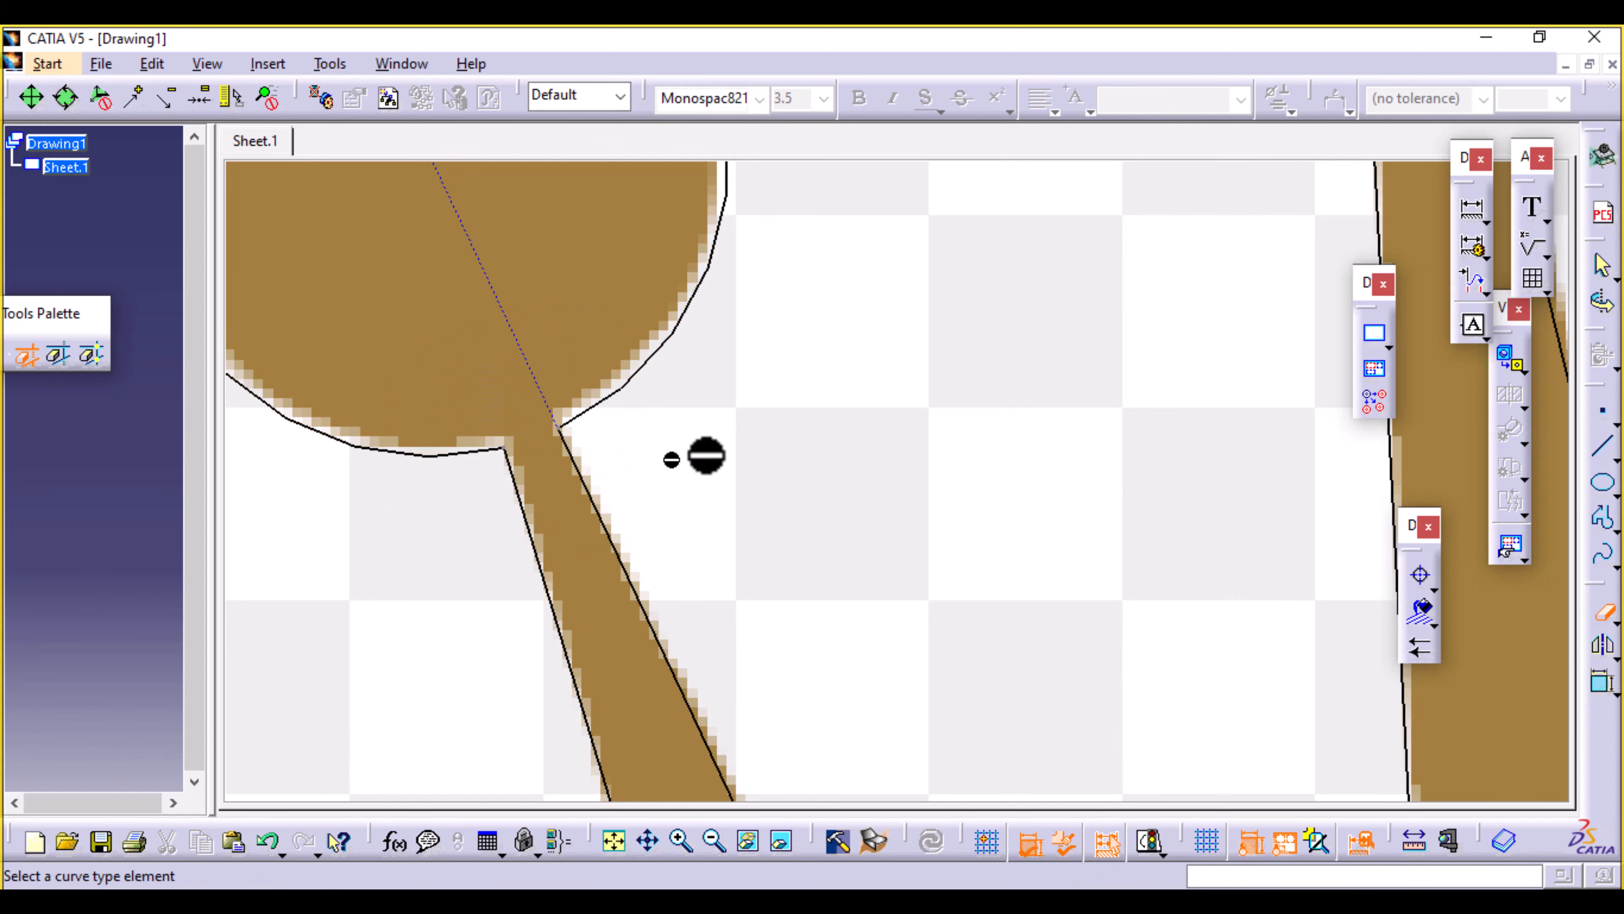
middle_drag(948, 340, 605, 660)
mouse_move(903, 331)
middle_down()
mouse_move(819, 410)
mouse_move(863, 519)
middle_up()
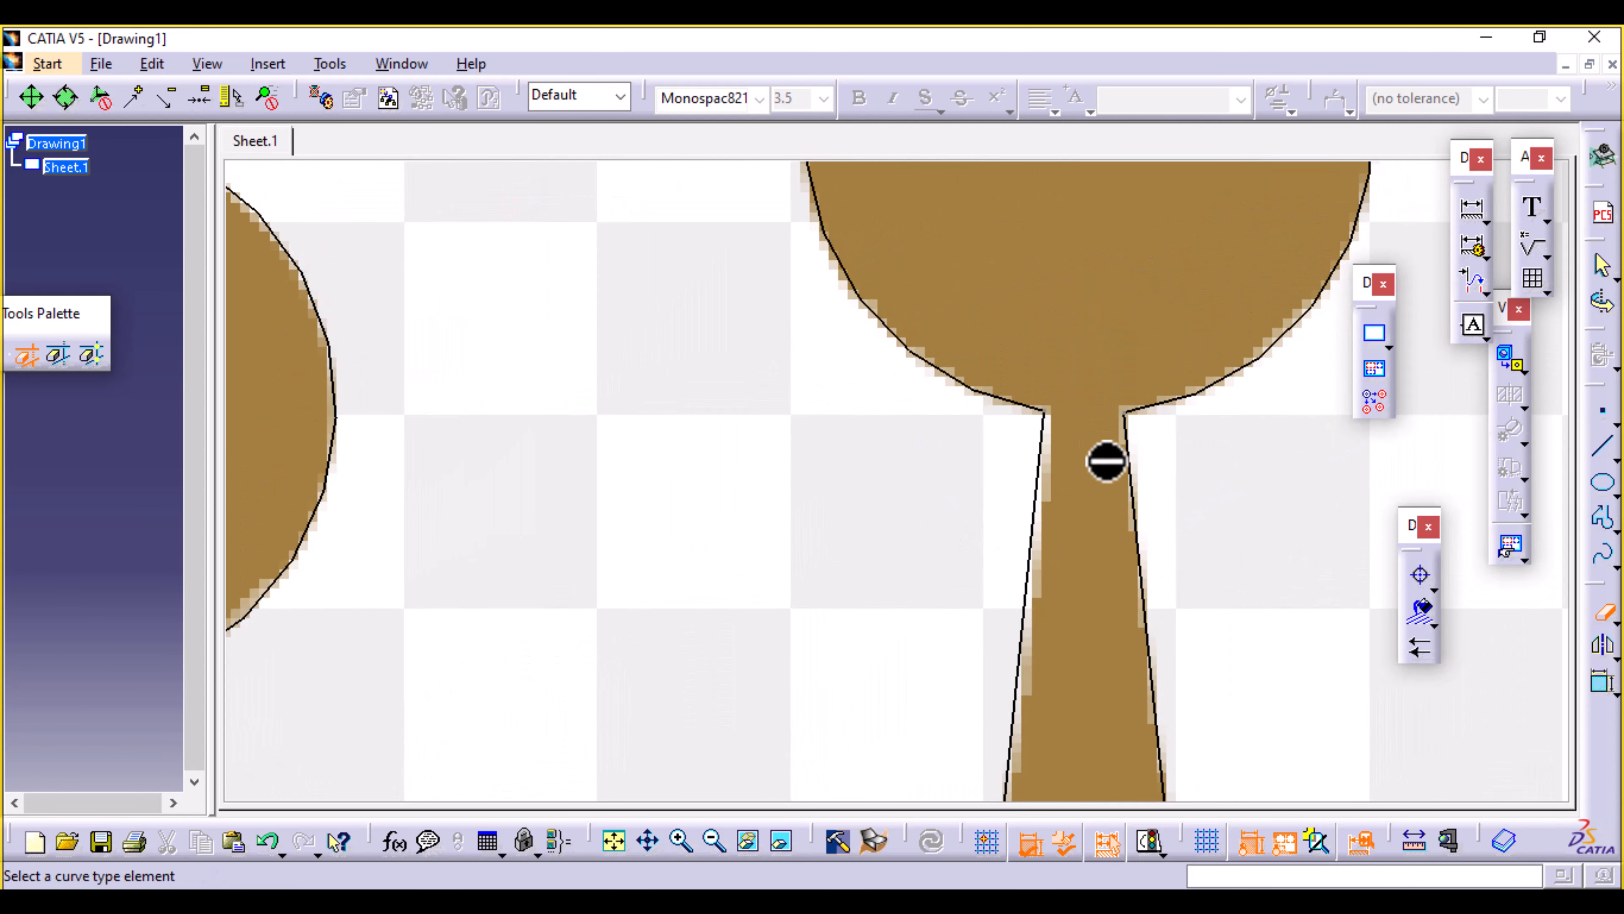
mouse_move(1106, 460)
middle_down()
mouse_move(1225, 493)
mouse_move(1164, 822)
middle_up()
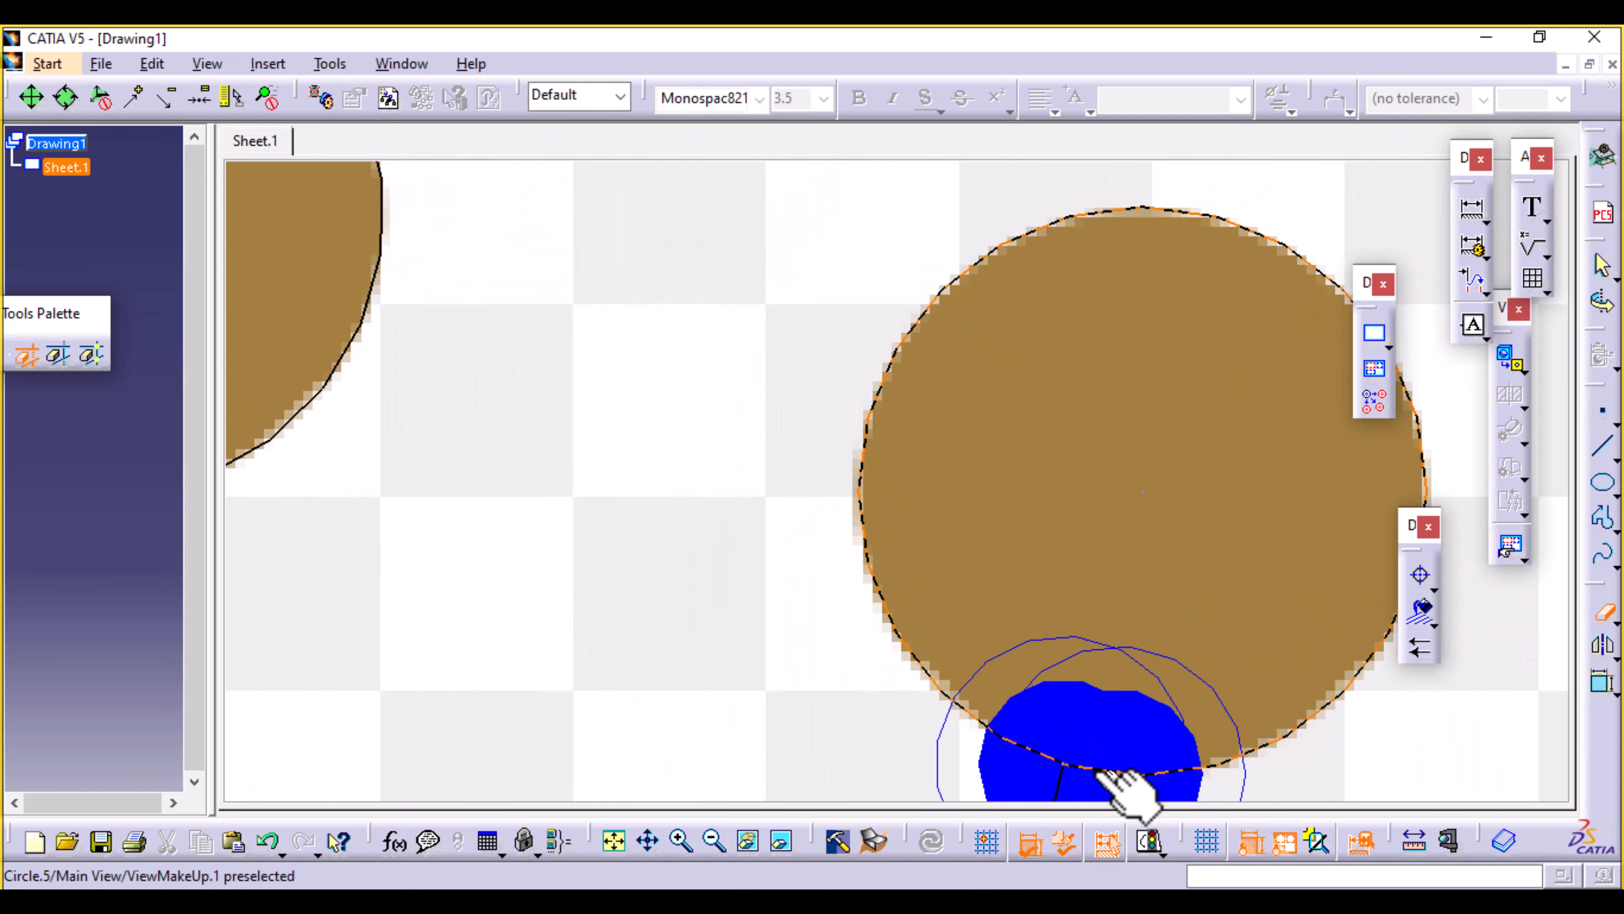
middle_drag(838, 706, 505, 160)
mouse_move(1211, 587)
middle_down()
mouse_move(1150, 526)
mouse_move(595, 189)
middle_up()
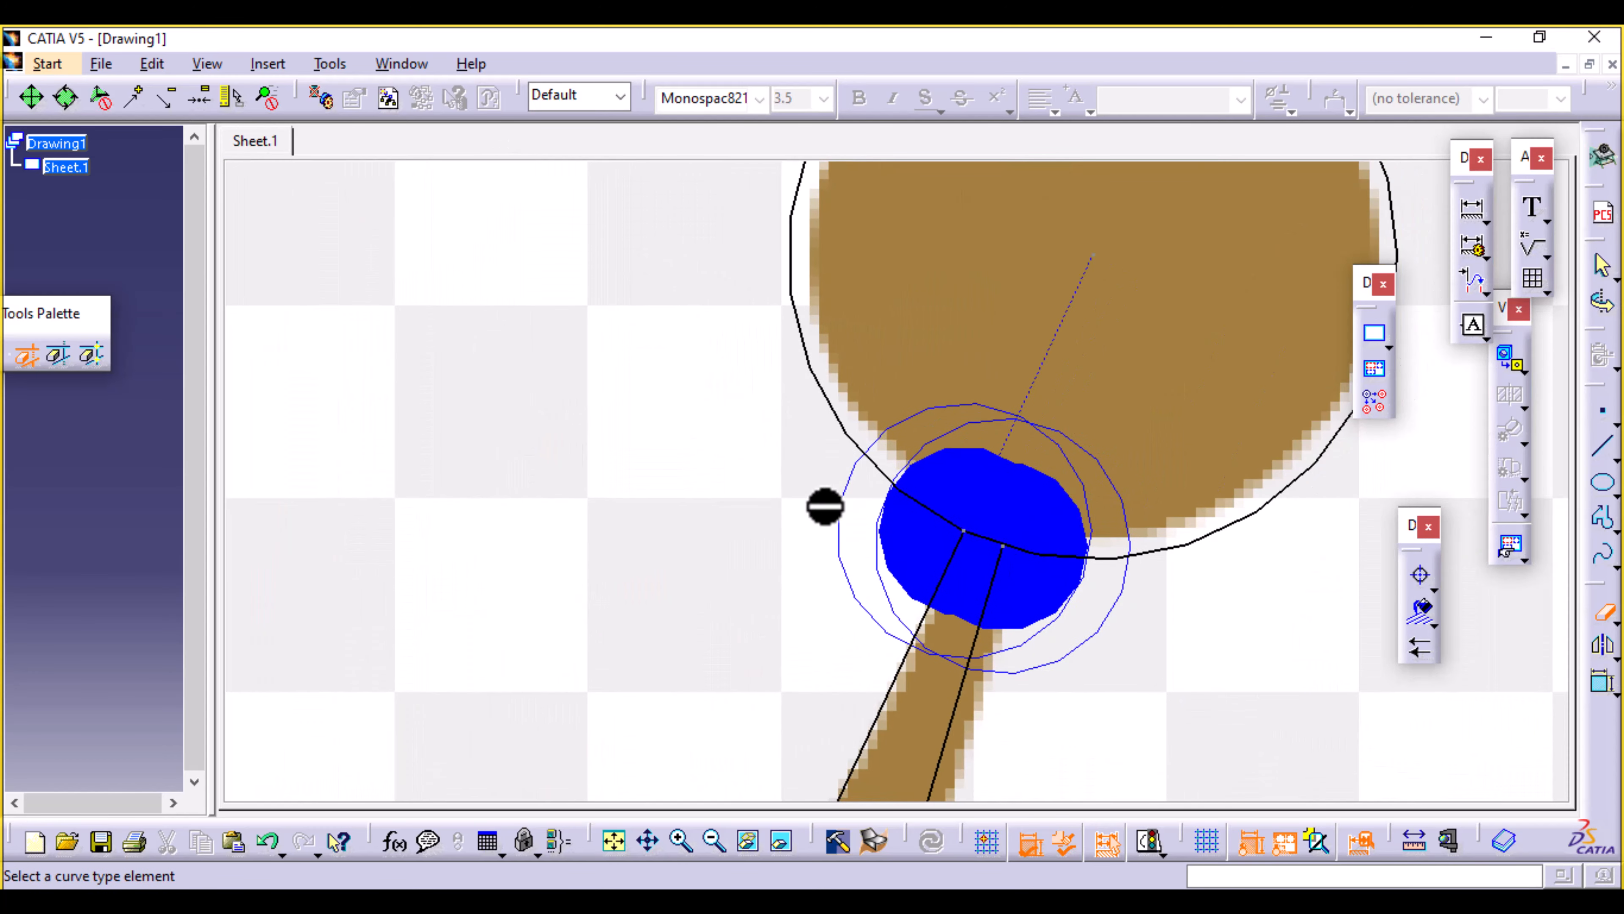
click(988, 535)
mouse_move(666, 355)
ctrl+middle_down()
mouse_move(678, 689)
mouse_move(844, 642)
mouse_move(803, 652)
ctrl+middle_up()
mouse_move(536, 635)
middle_down()
mouse_move(533, 519)
mouse_move(566, 462)
middle_up()
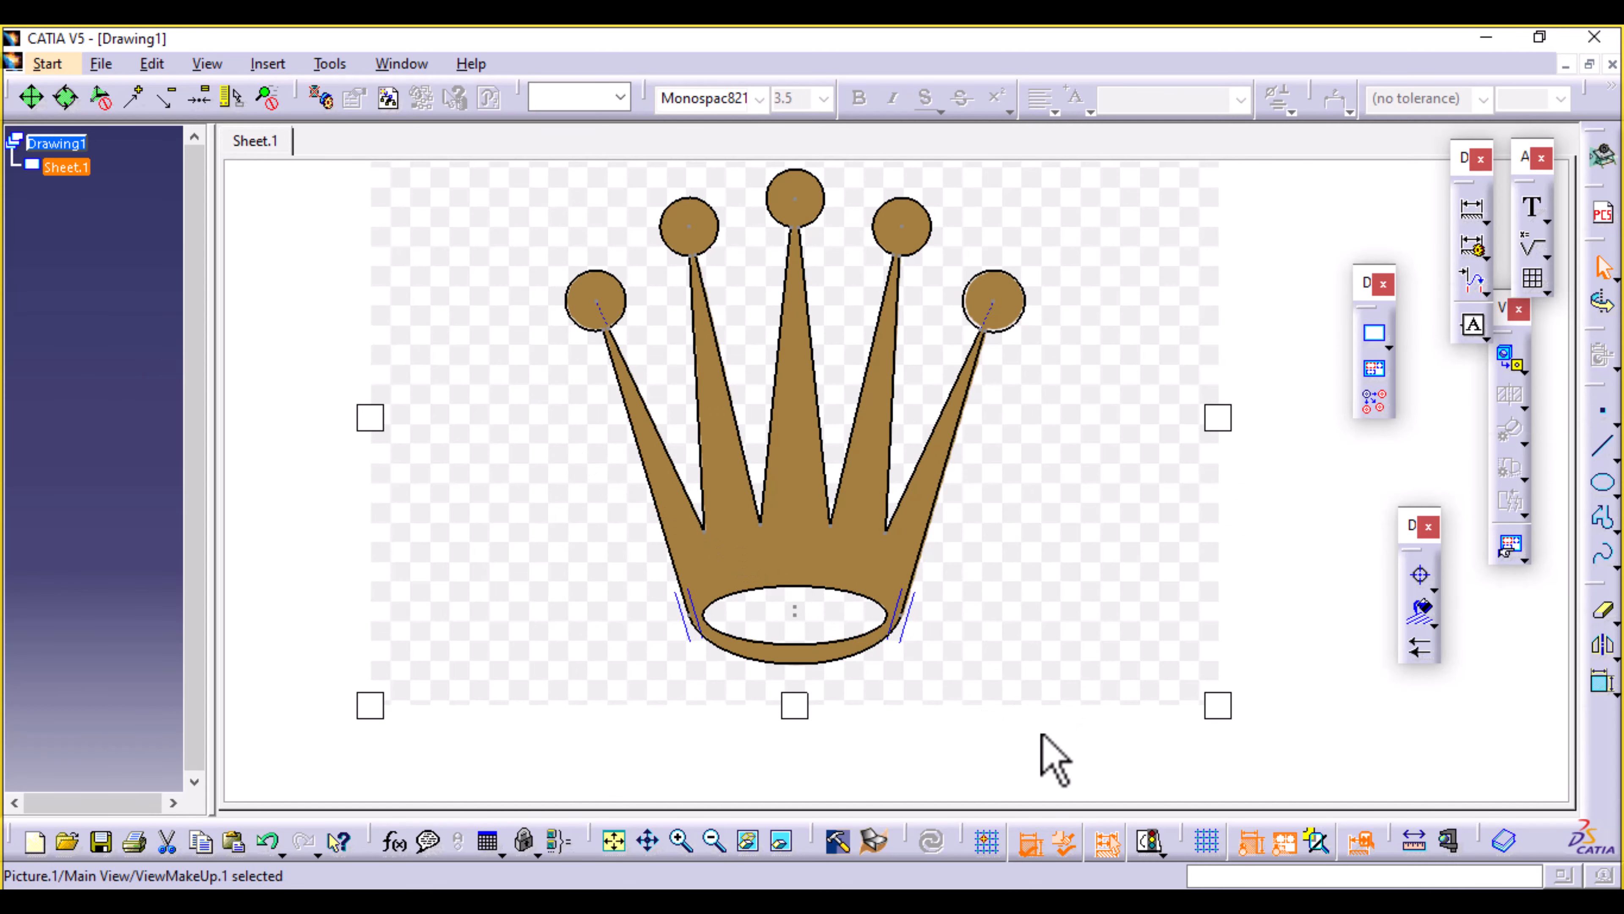
Remove the reference picture behind the traced crown outline from the drawing view.
right_click(986, 545)
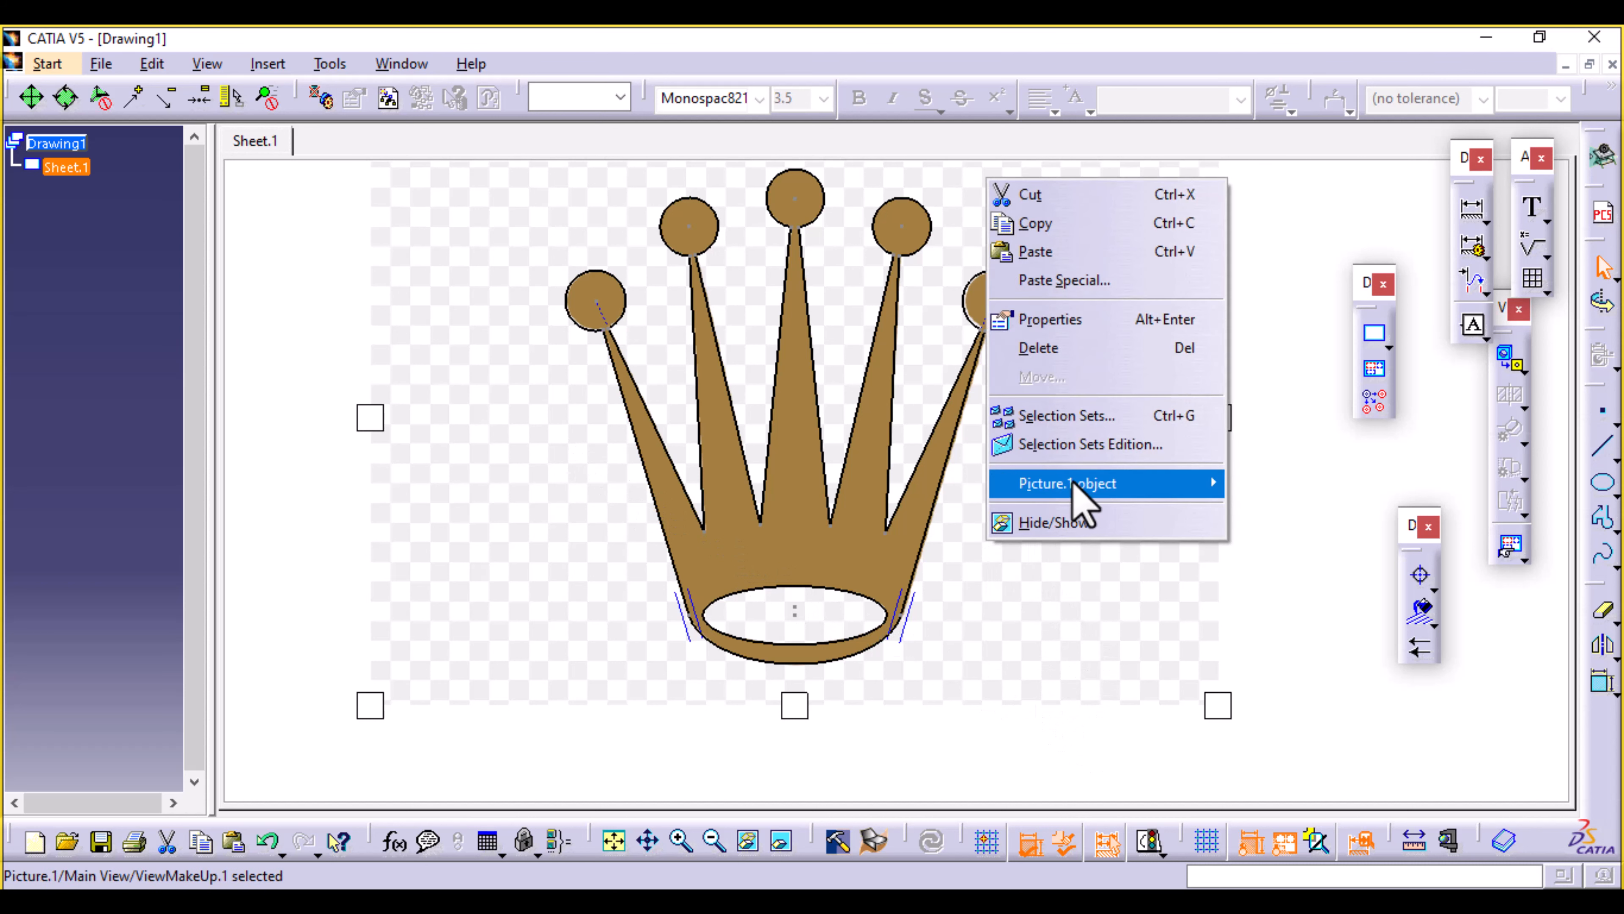
click(1066, 376)
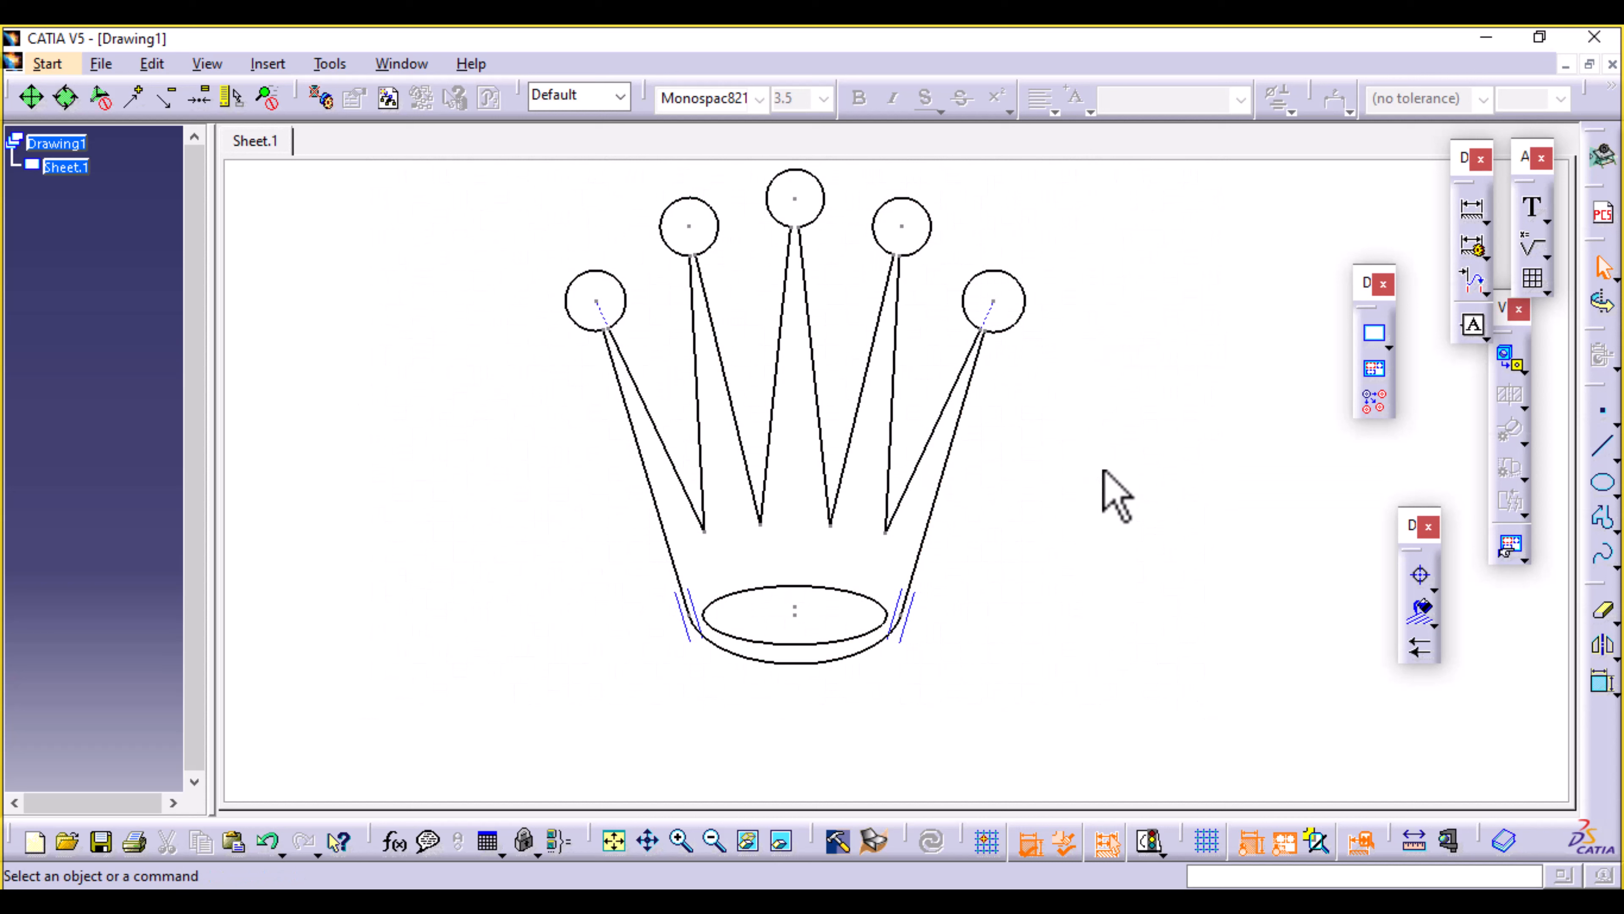
drag(1112, 496, 1093, 544)
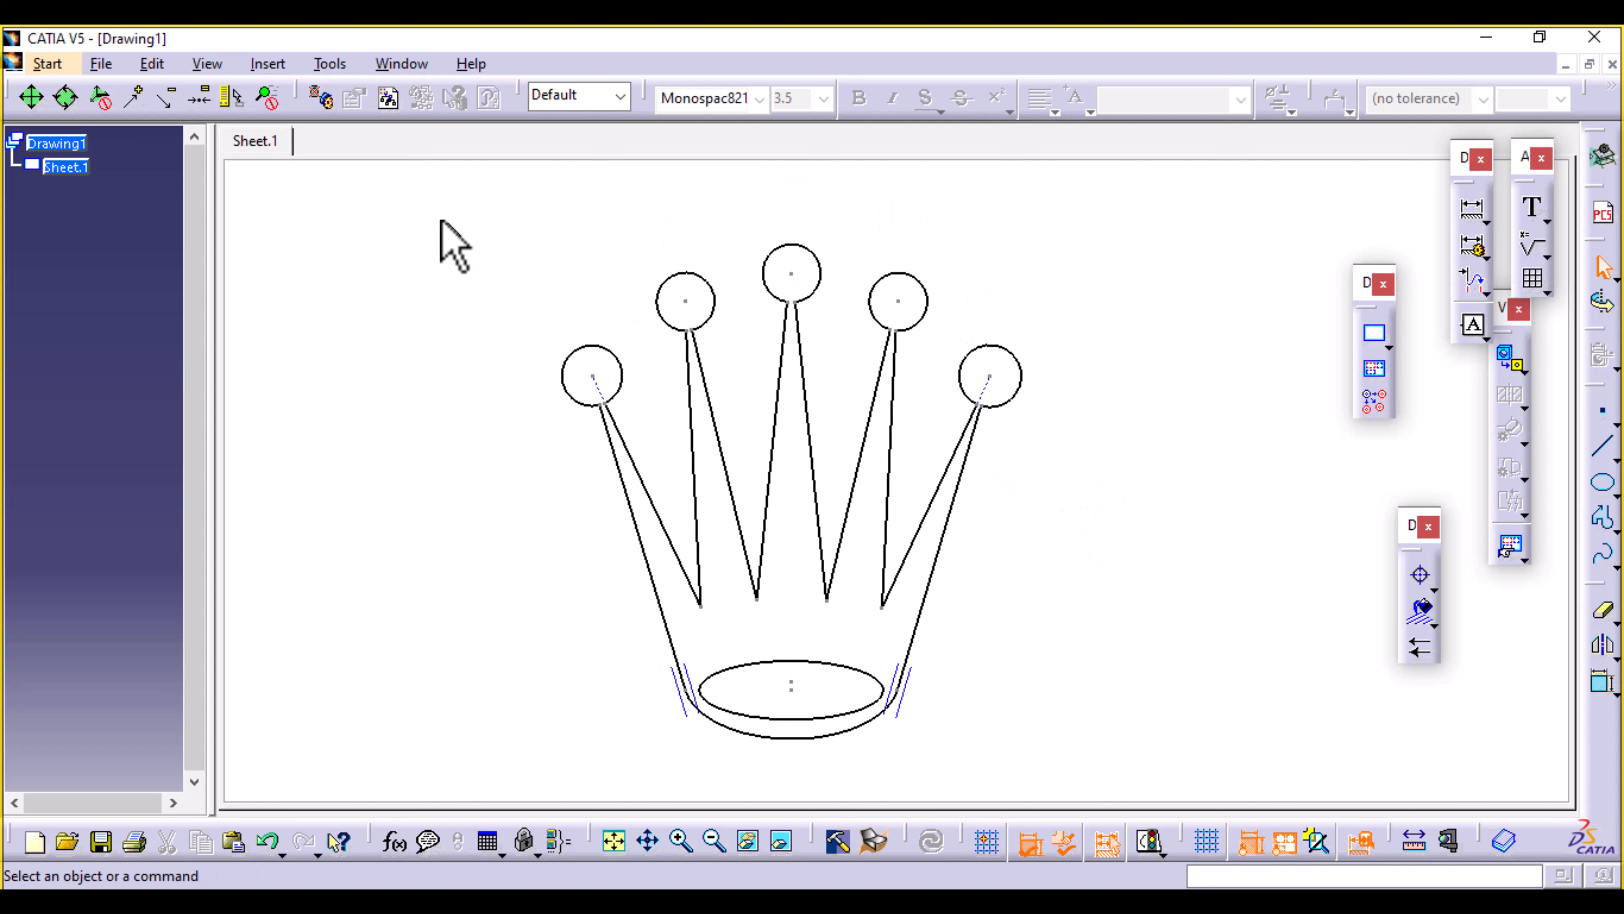
Select the entire traced crown outline and copy it.
key(ctrl+a)
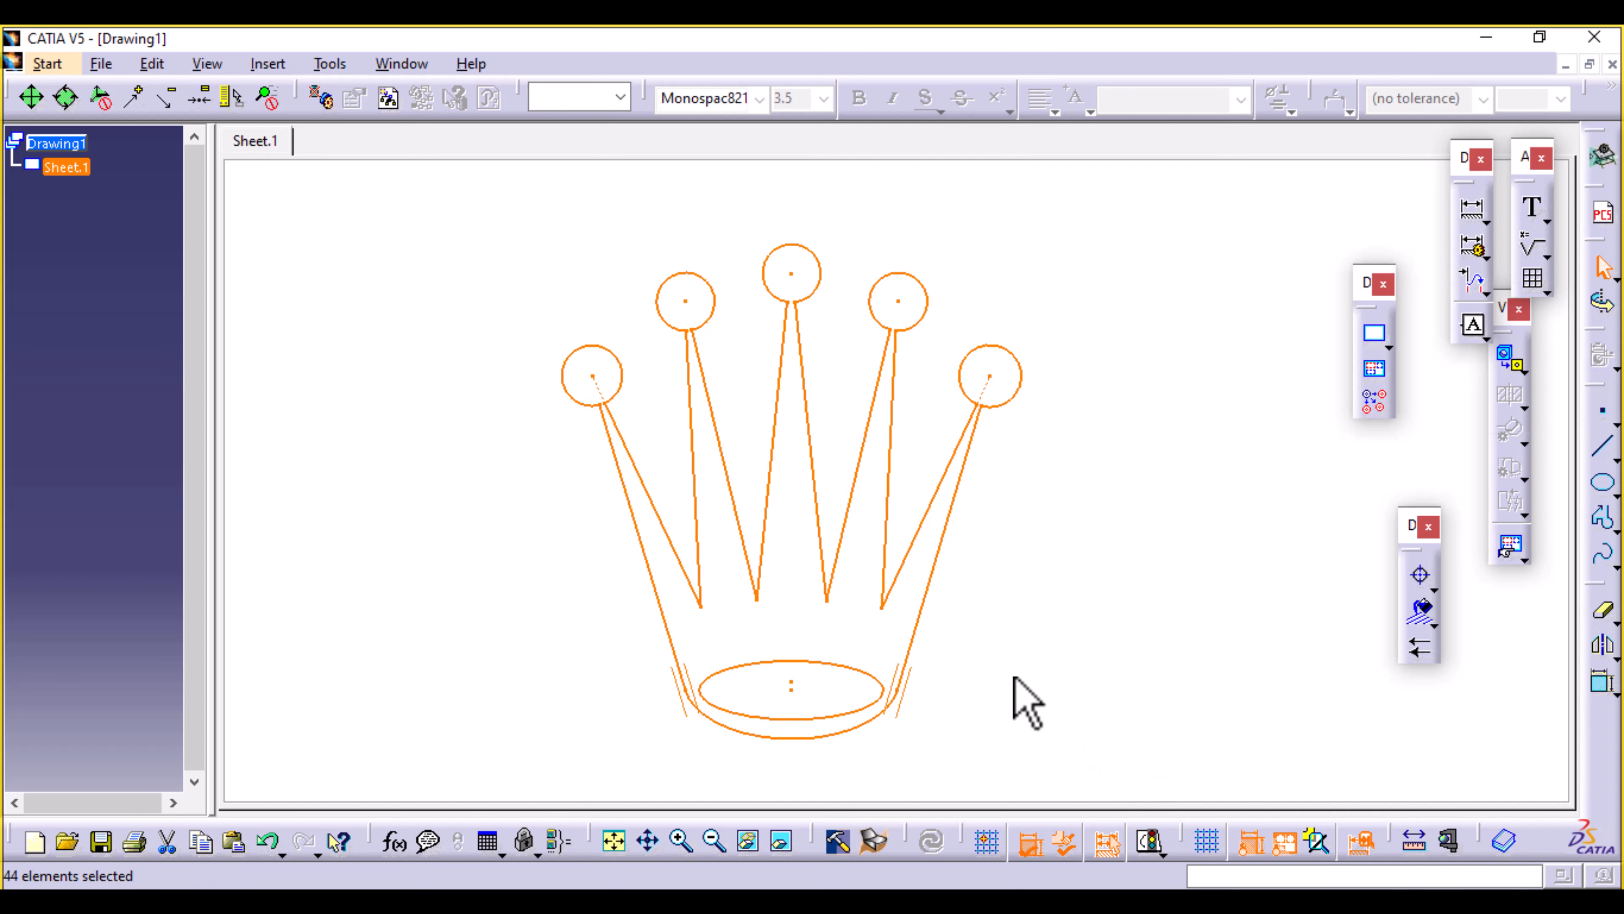
click(1017, 652)
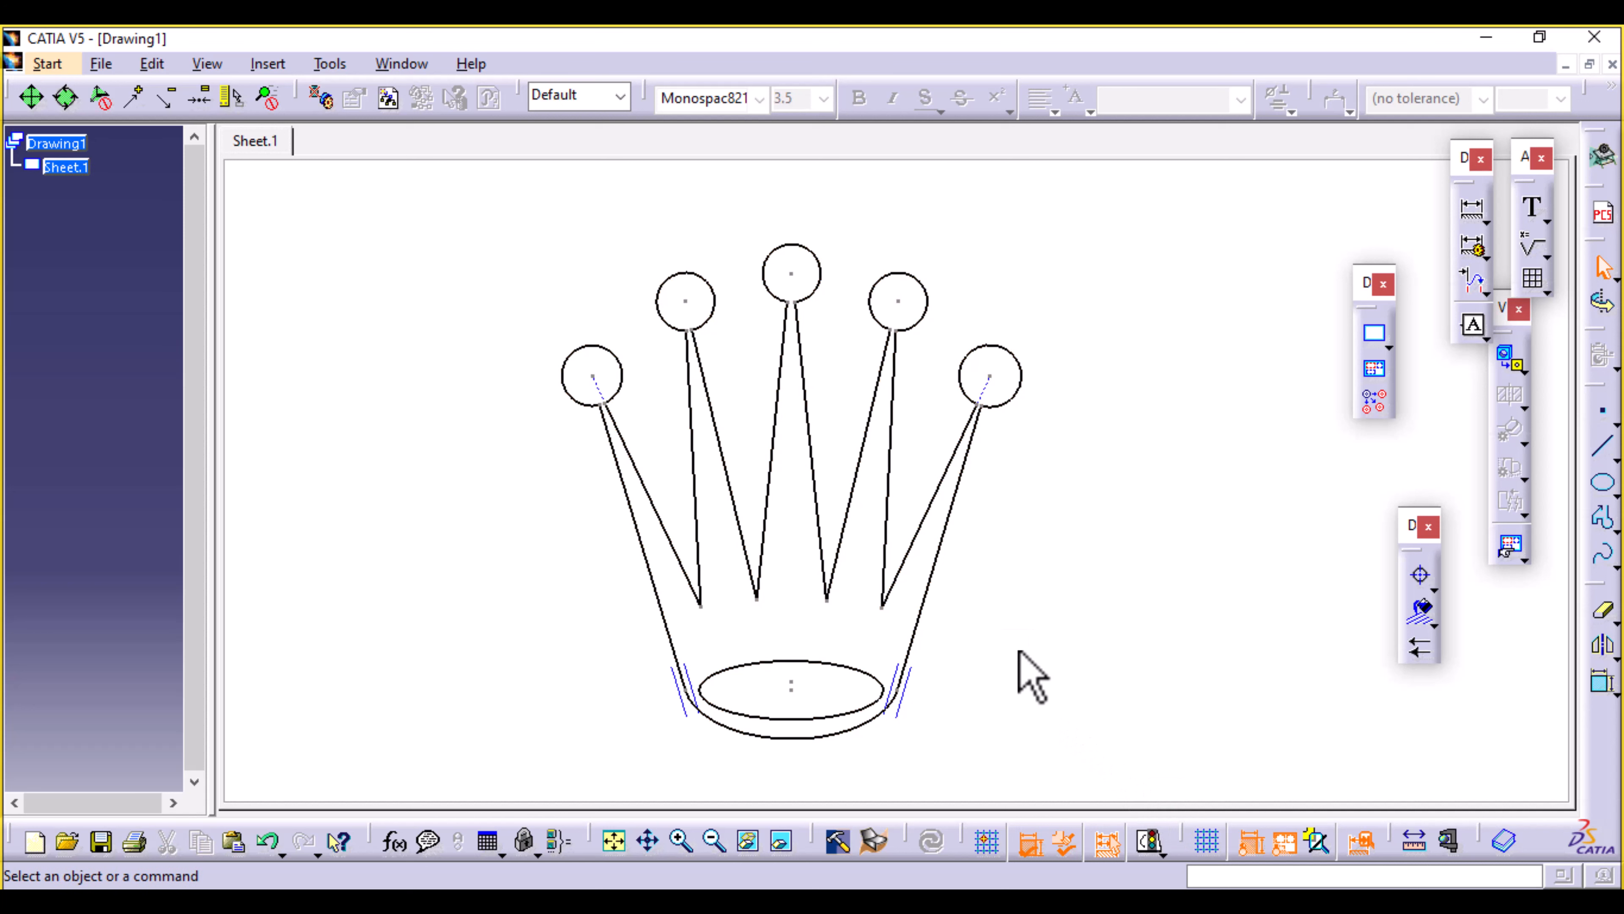
drag(618, 295, 1174, 774)
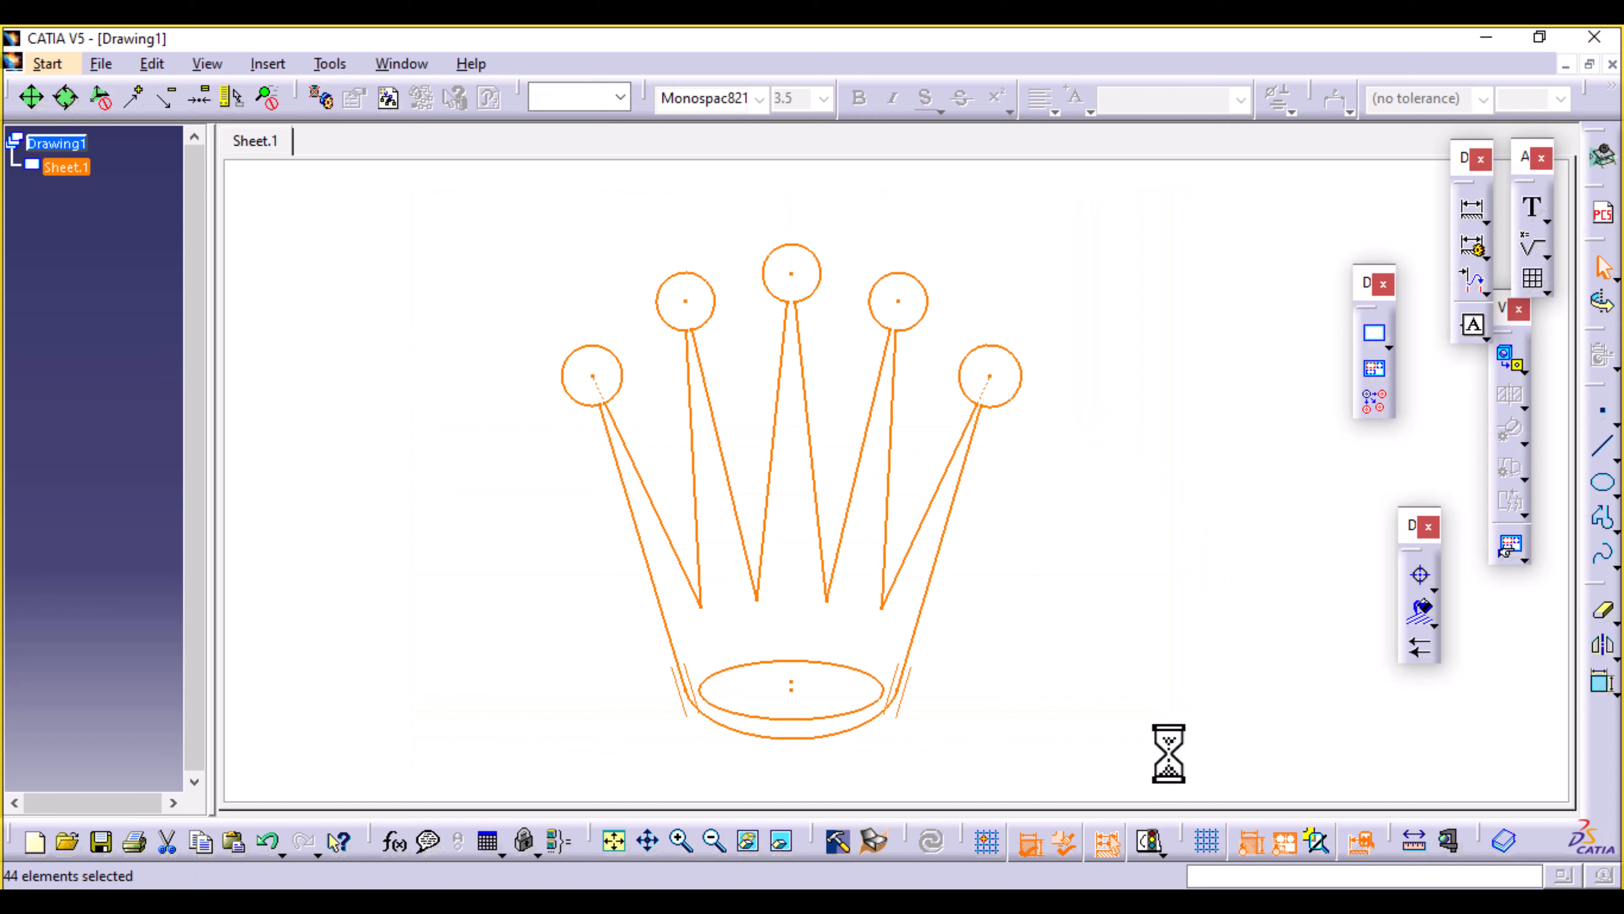
Switch to the CROWN part window, maximize it, and start a sketch on the flat front face of the toothed body.
click(1566, 64)
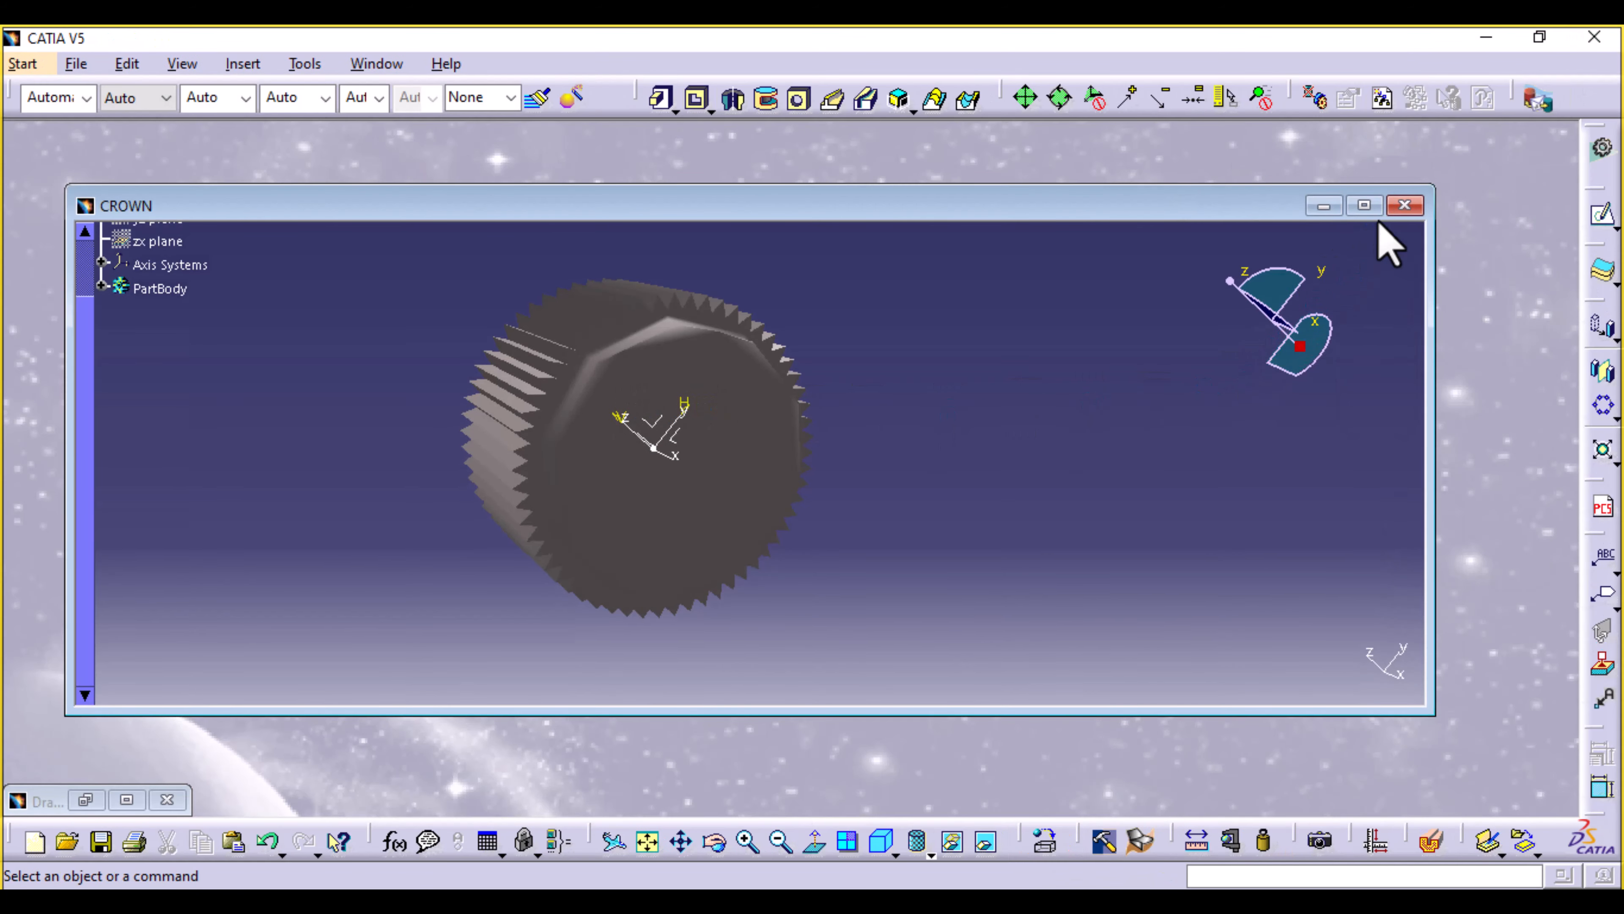
click(1367, 209)
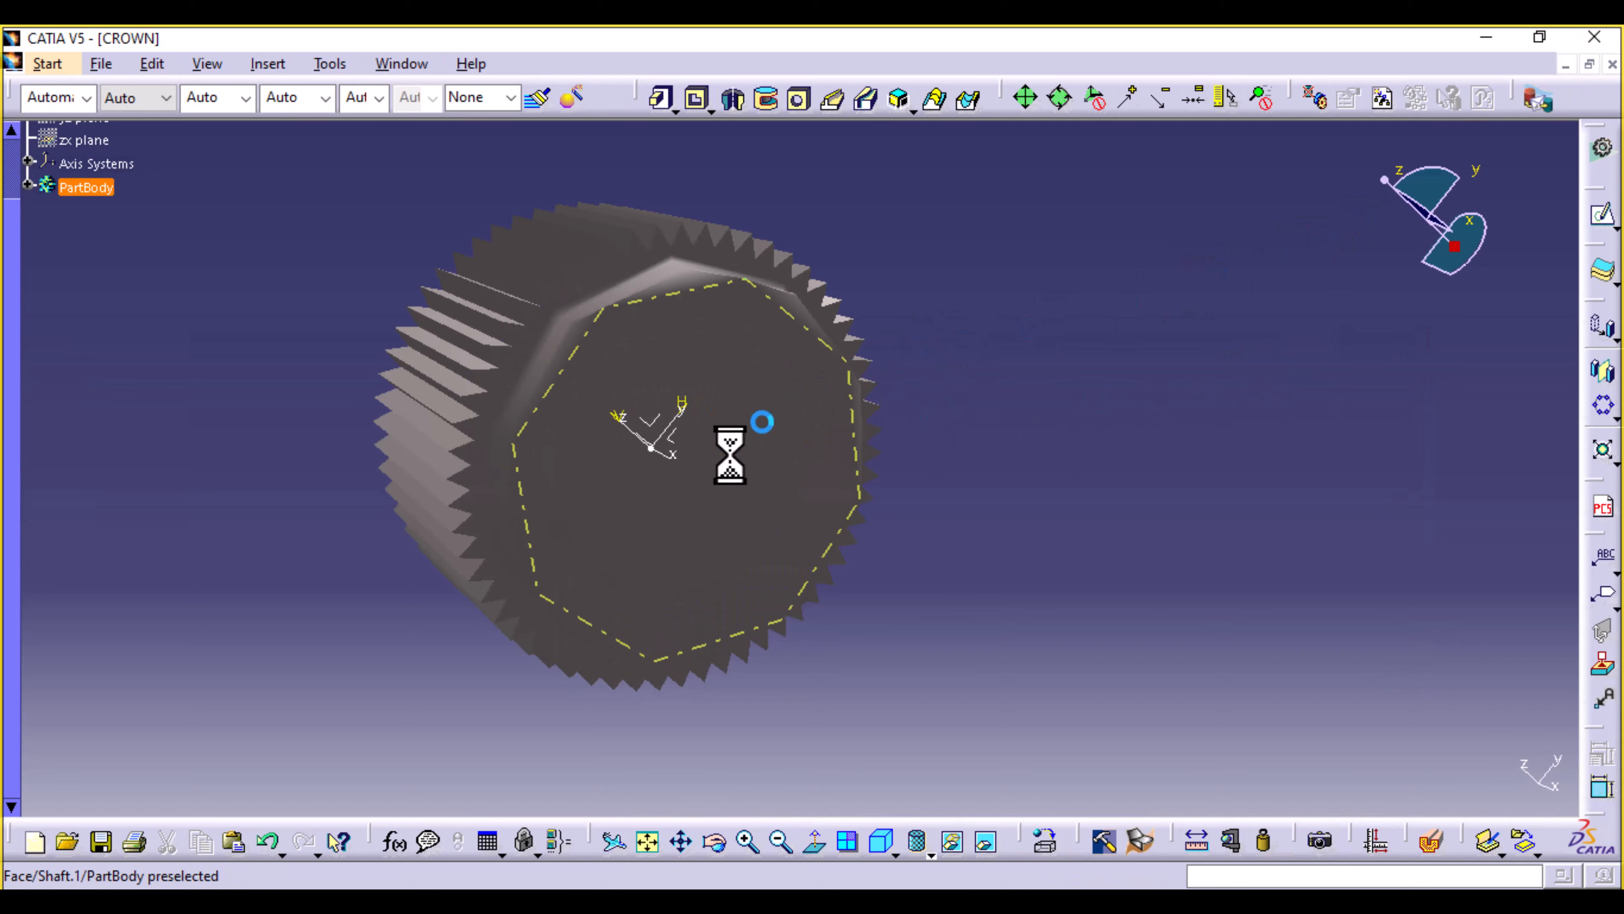
click(717, 481)
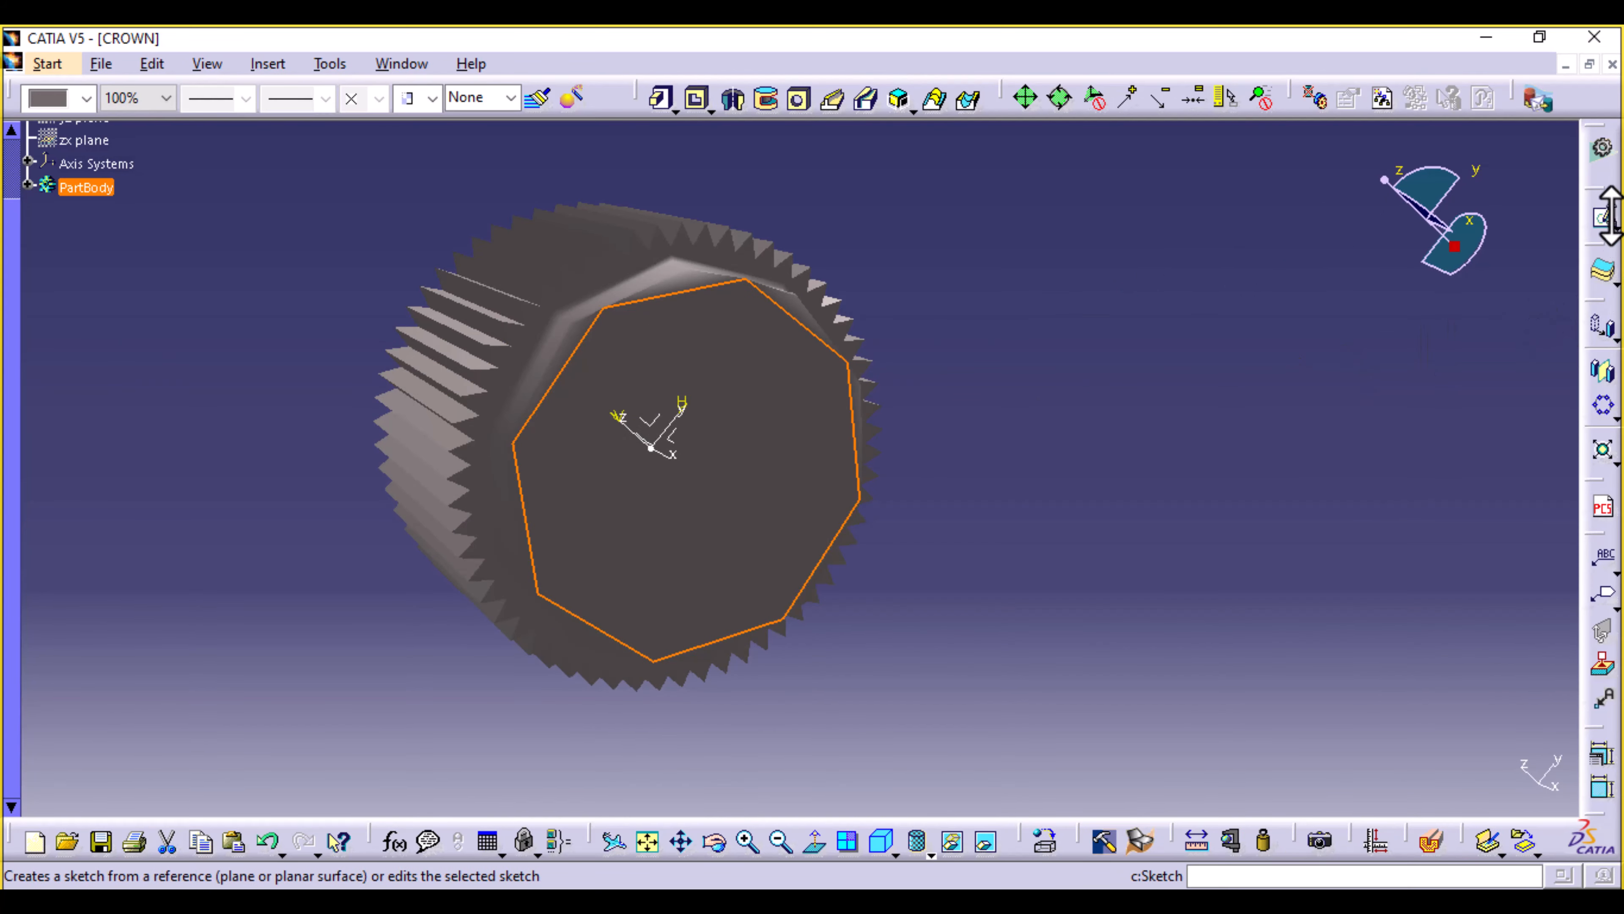
click(1598, 221)
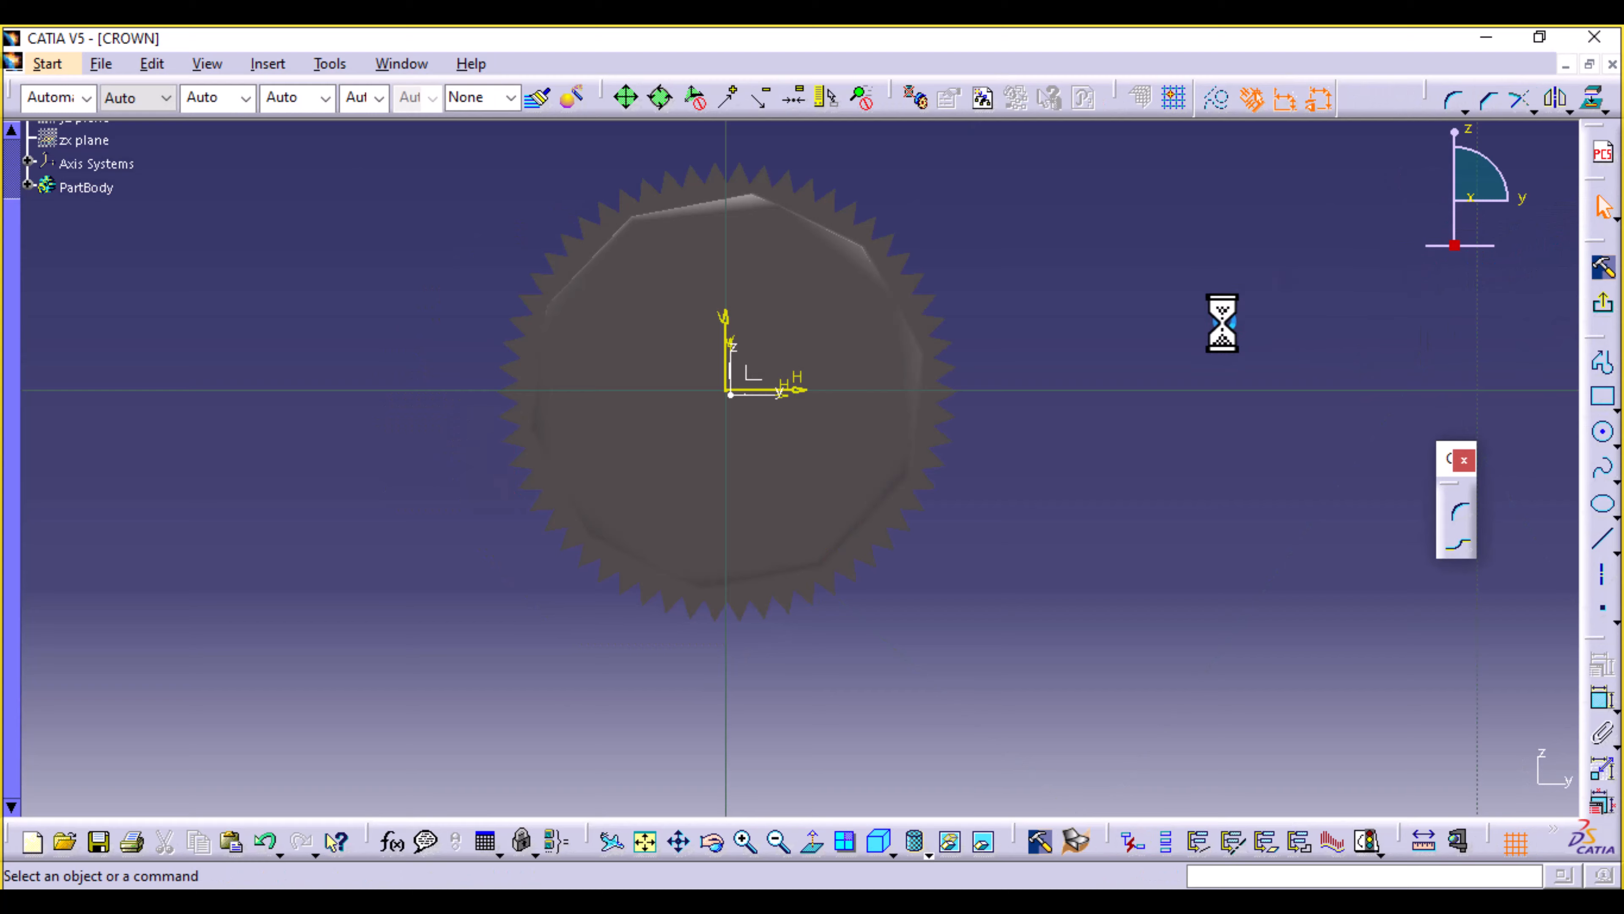
Paste the copied crown outline into the sketch and move it next to the sketch origin.
right_click(755, 384)
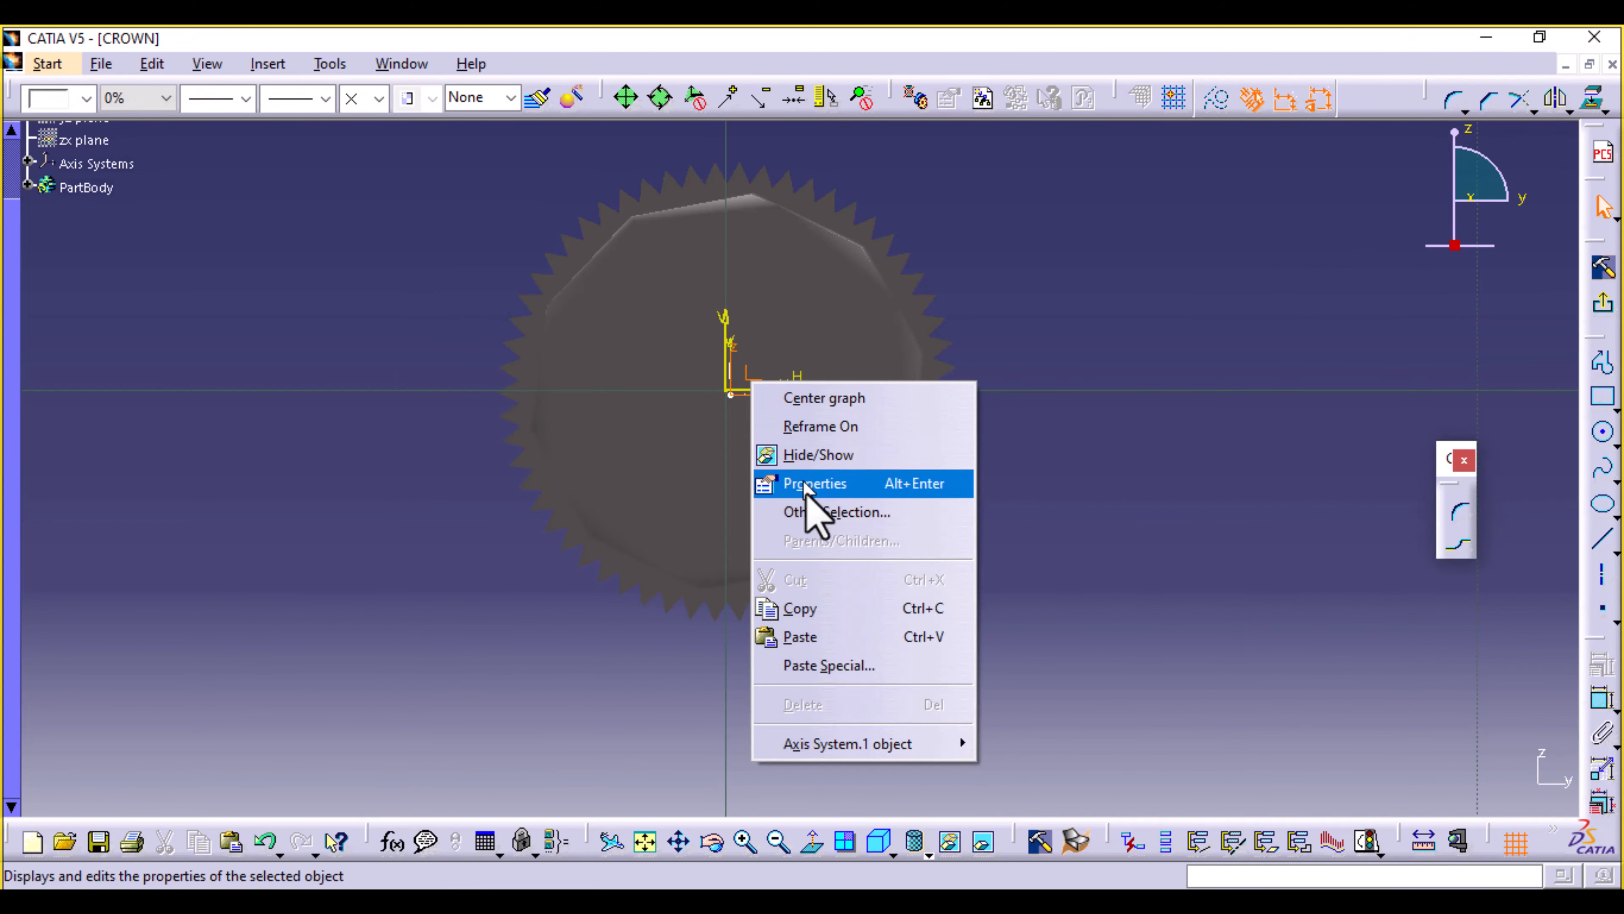
click(818, 630)
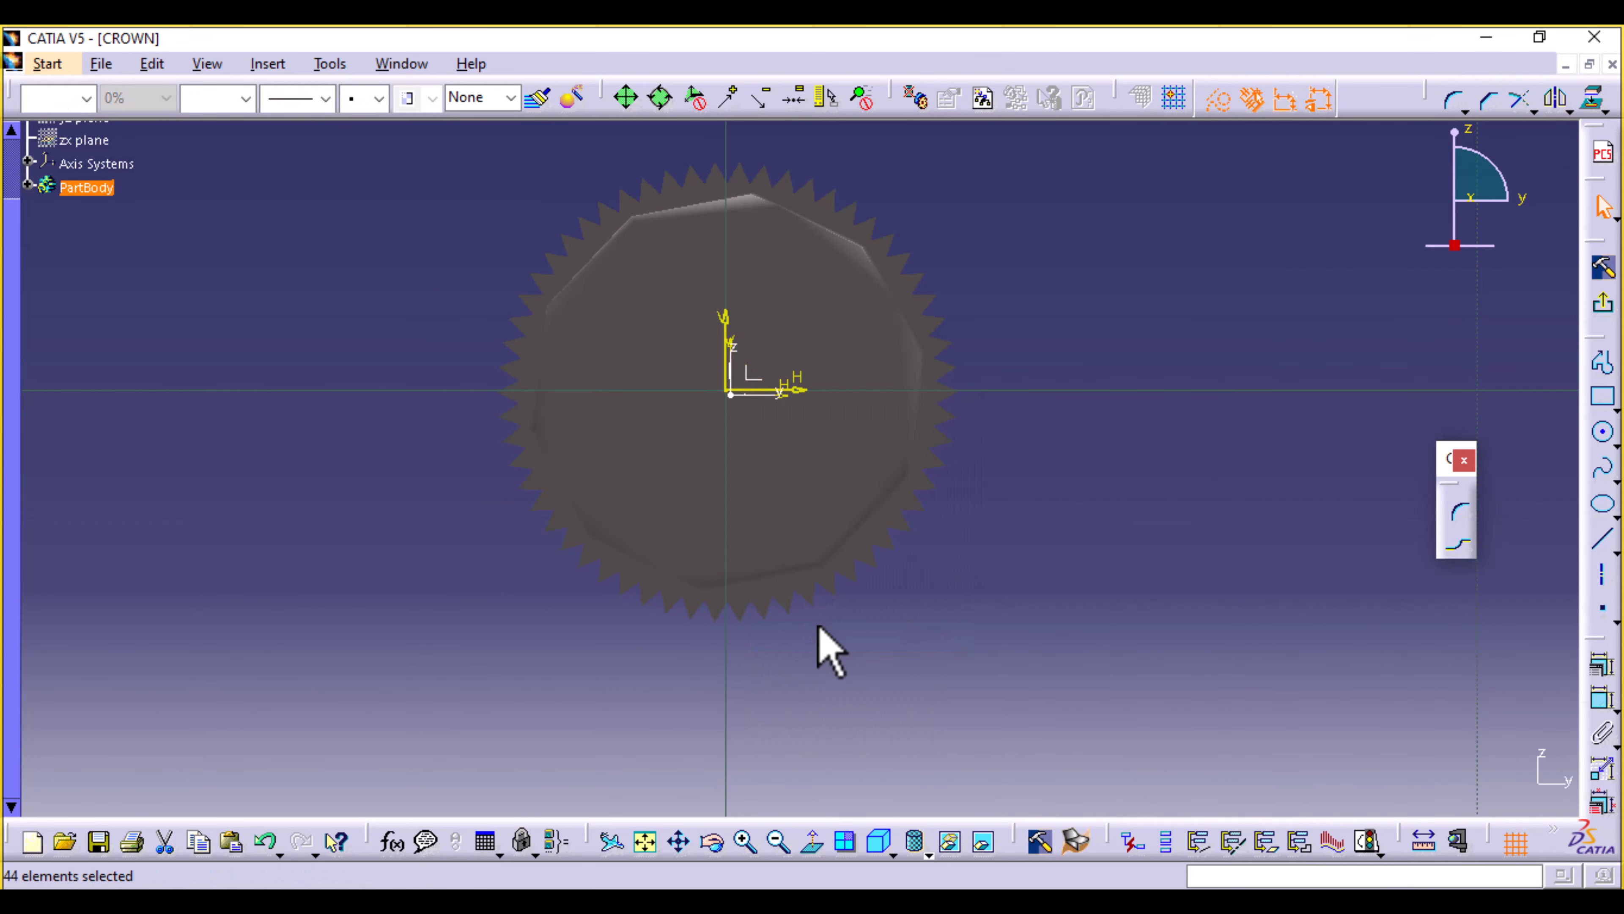
click(653, 848)
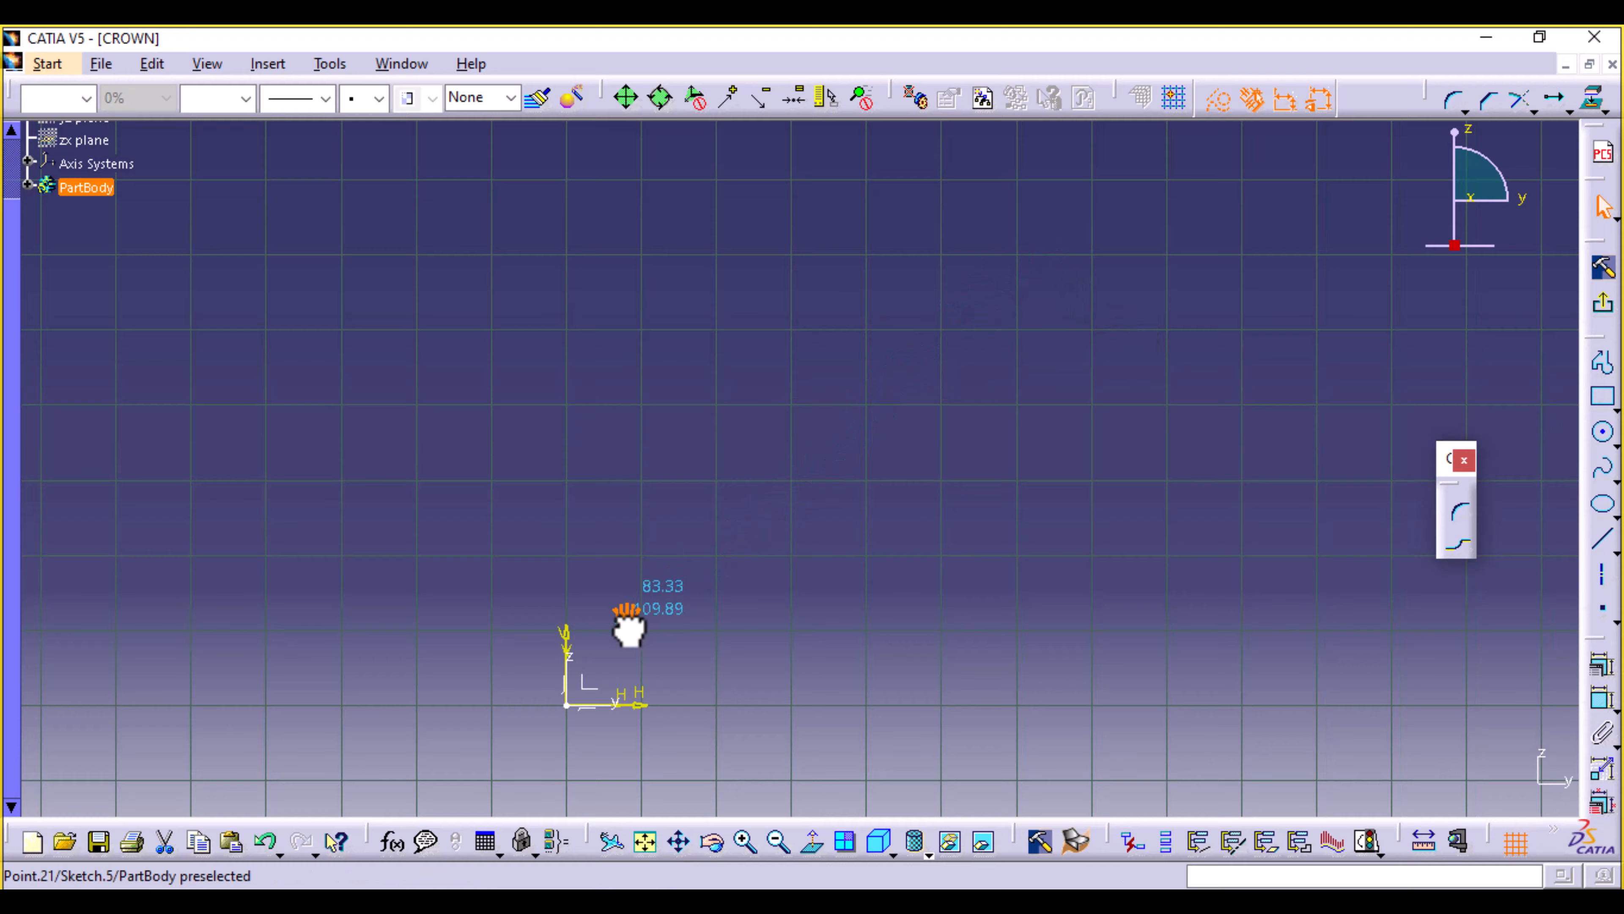
mouse_move(660, 751)
middle_down()
mouse_move(899, 522)
mouse_move(1013, 179)
middle_up()
click(899, 522)
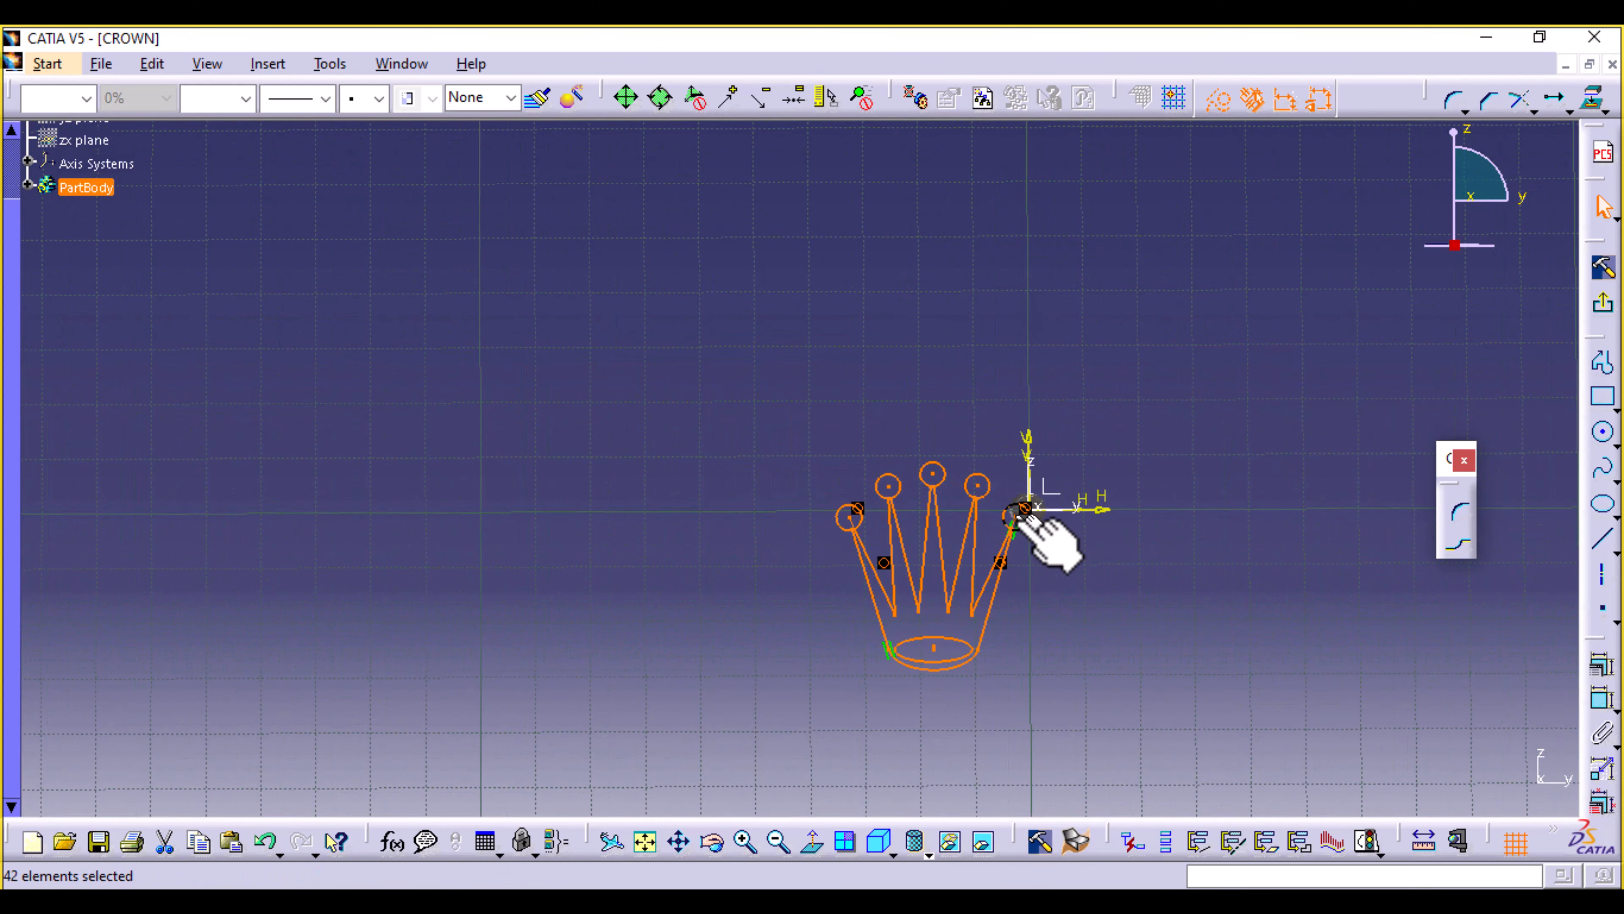
Scale down the pasted crown outline about the sketch origin with Duplicate mode turned off.
mouse_move(1026, 517)
middle_down()
mouse_move(1012, 609)
mouse_move(765, 493)
mouse_move(852, 532)
mouse_move(886, 337)
mouse_move(845, 419)
mouse_move(880, 505)
middle_up()
click(1556, 96)
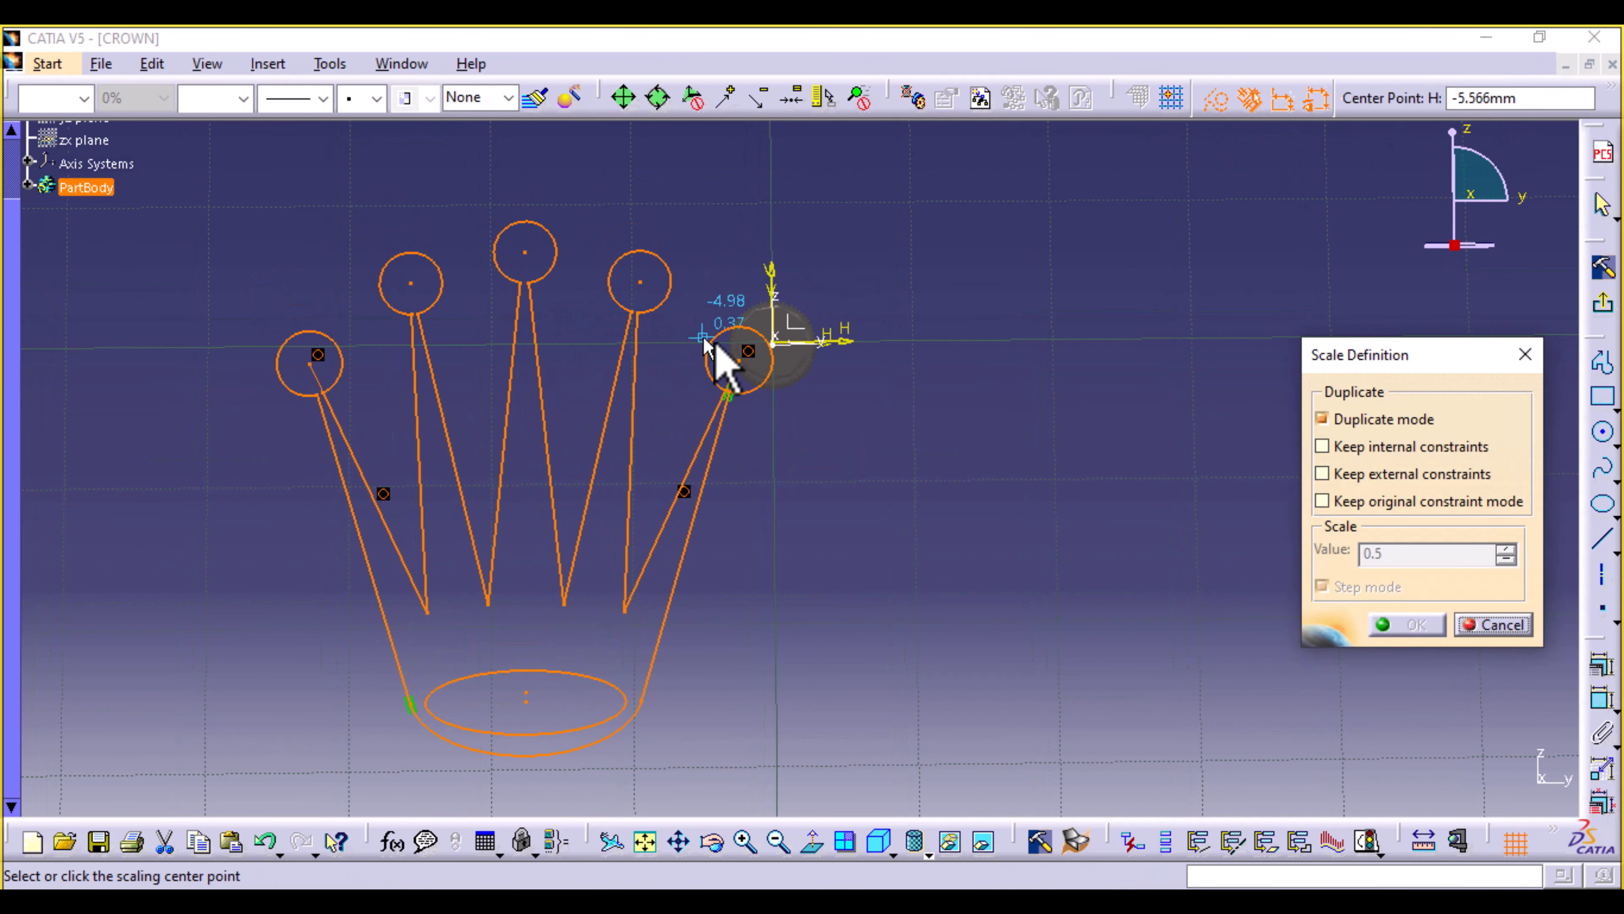
click(774, 338)
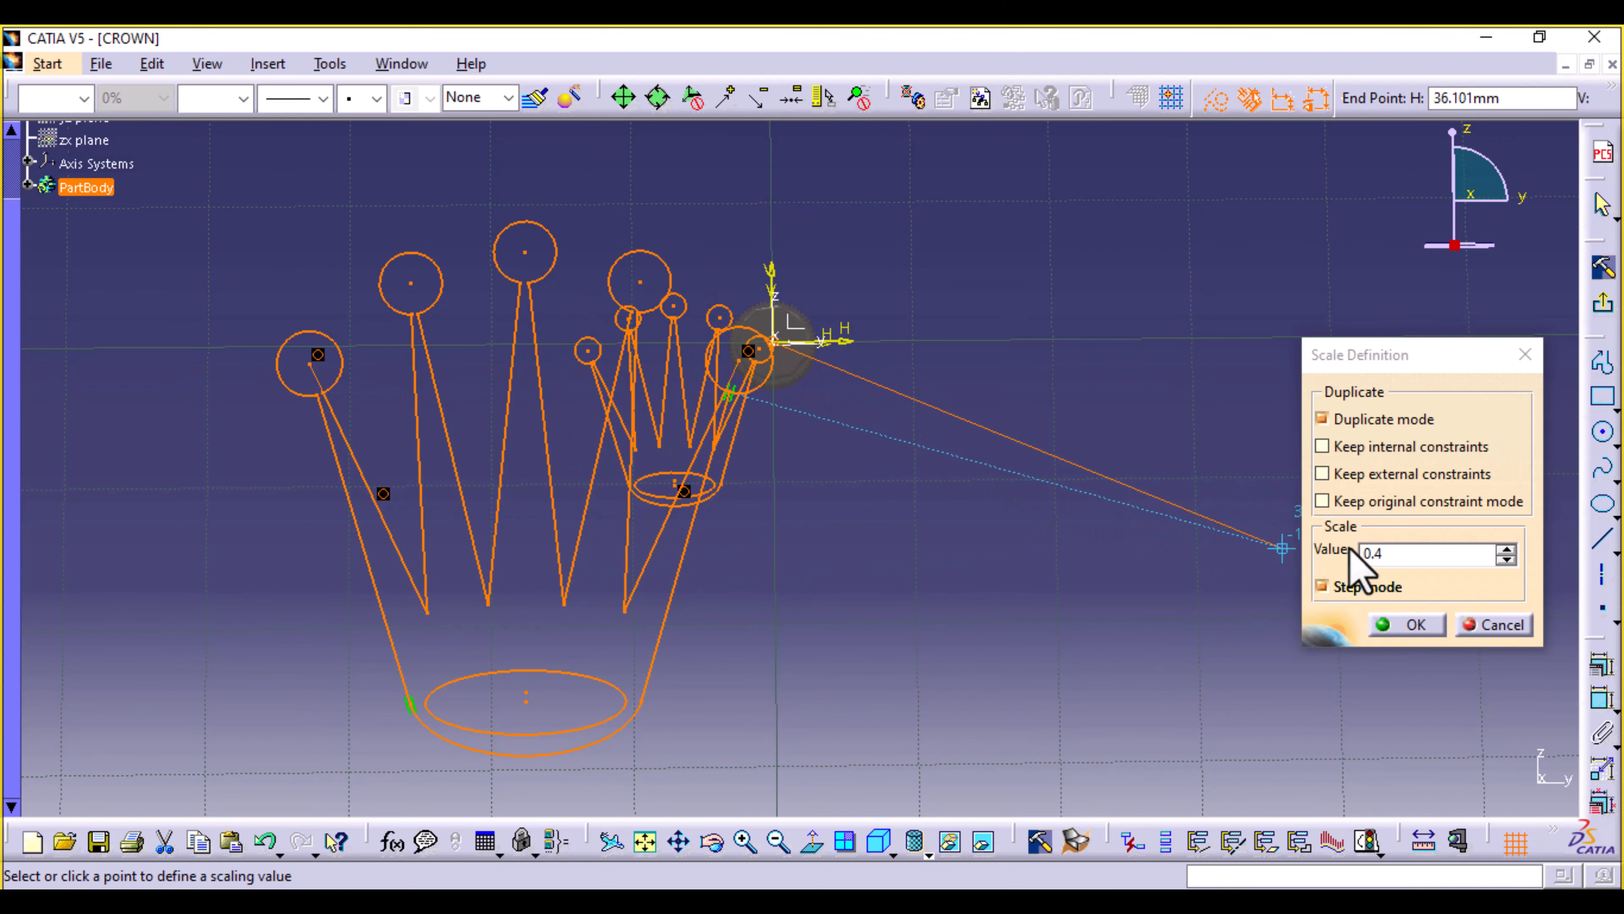
click(1364, 419)
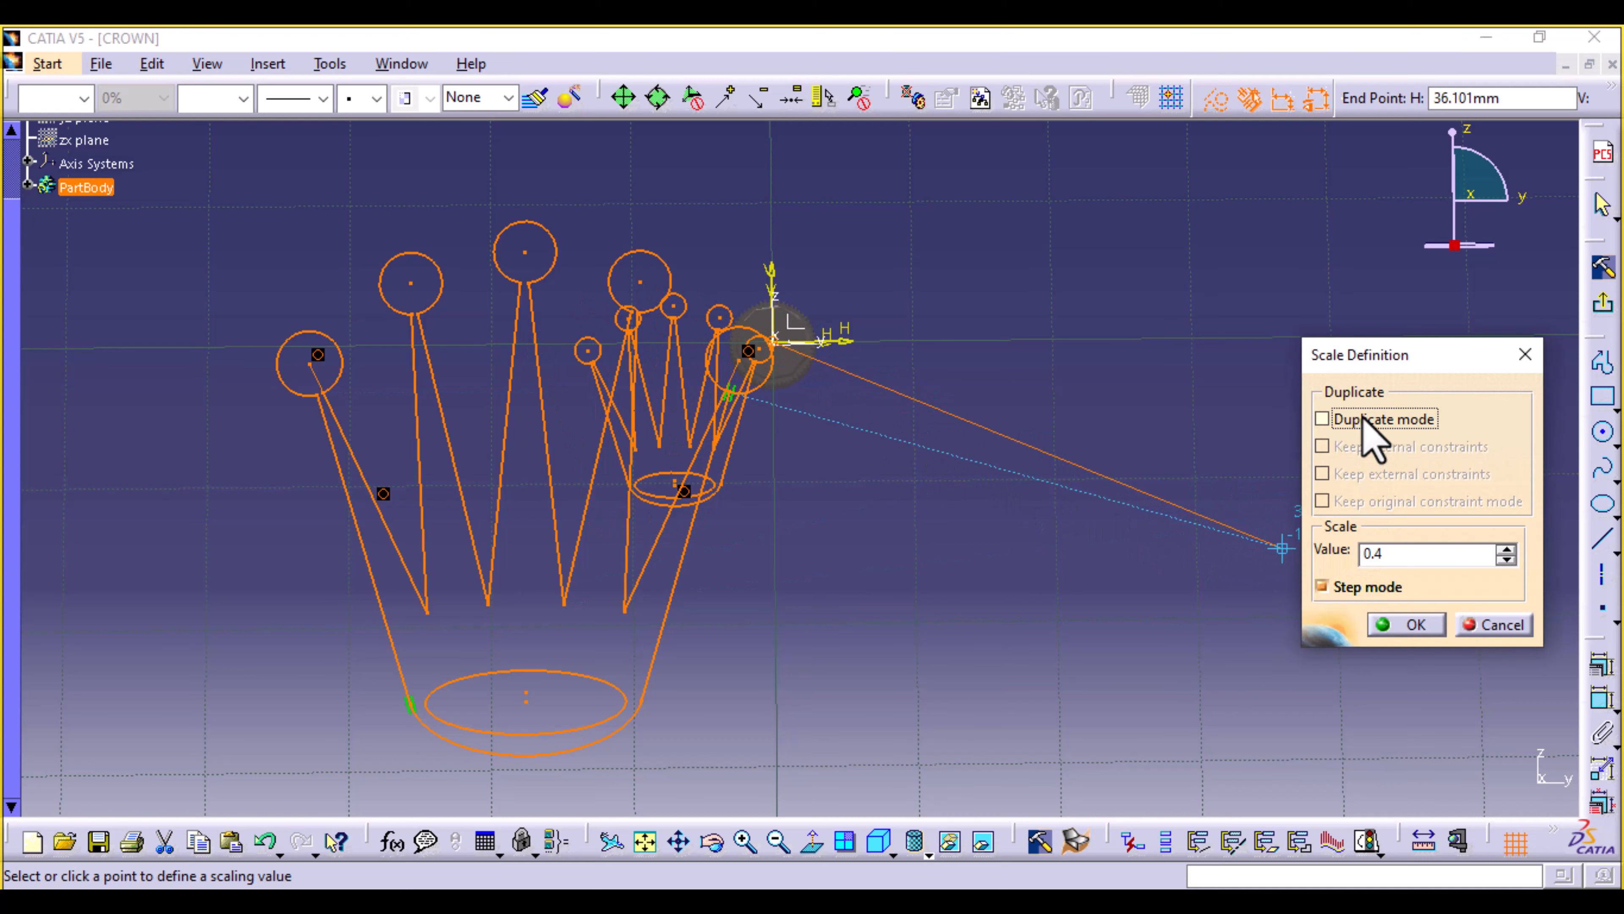
click(1400, 554)
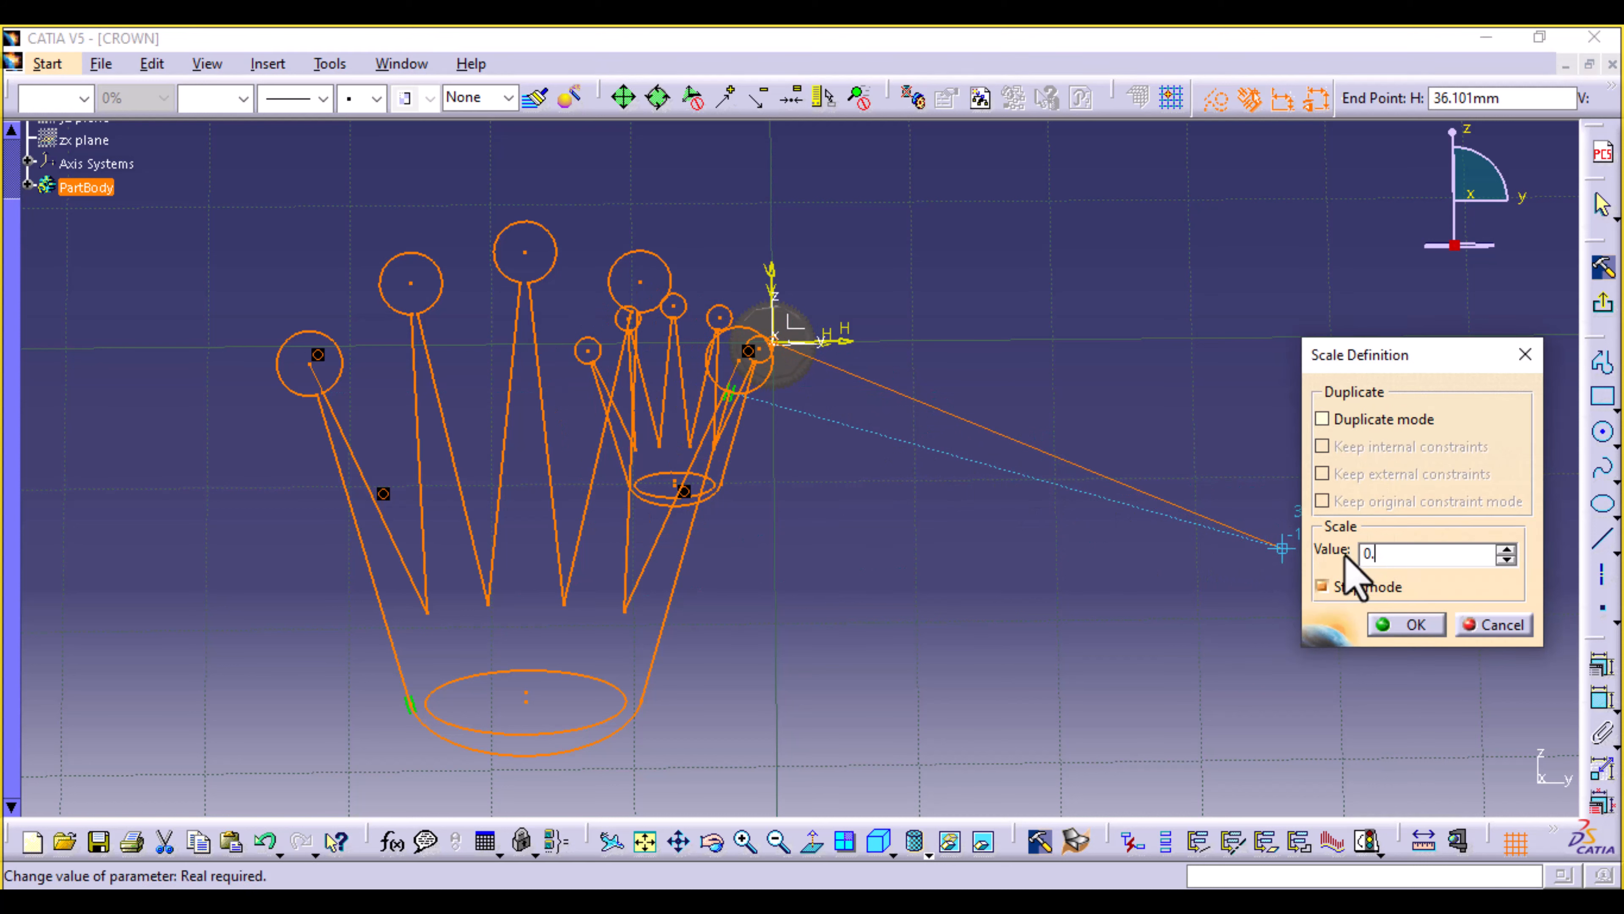
click(1407, 629)
Move the scaled crown outline so it is centred horizontally on the origin within the front face.
middle_drag(805, 547, 757, 514)
middle_drag(855, 469, 889, 619)
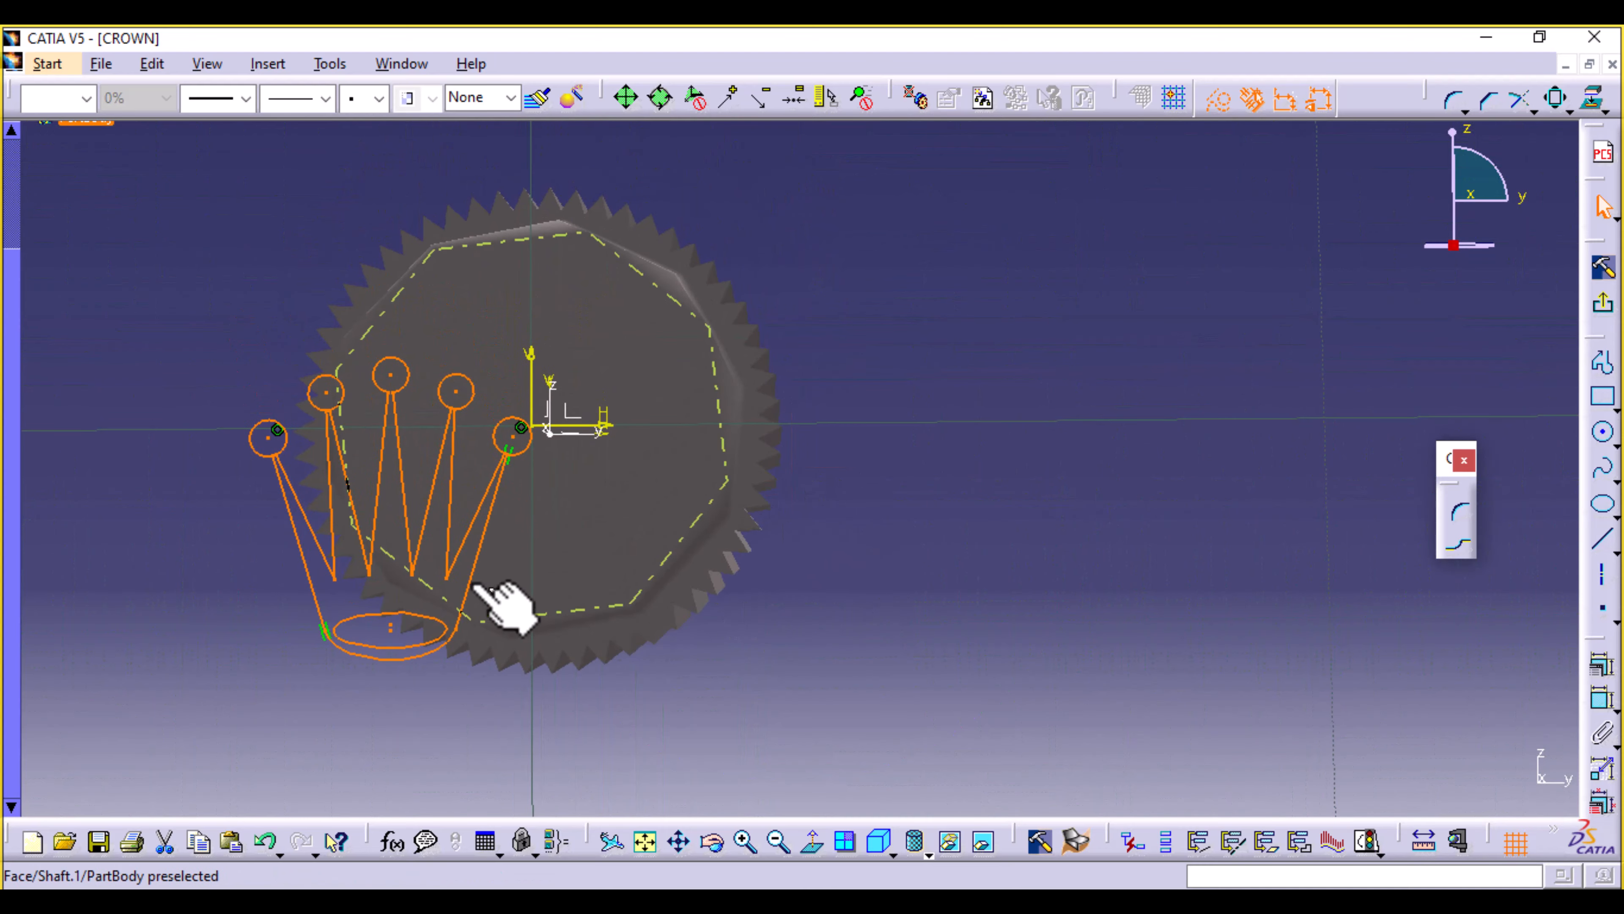
mouse_move(453, 544)
mouse_down()
mouse_move(453, 508)
mouse_move(569, 412)
mouse_up()
middle_drag(1081, 665, 1067, 576)
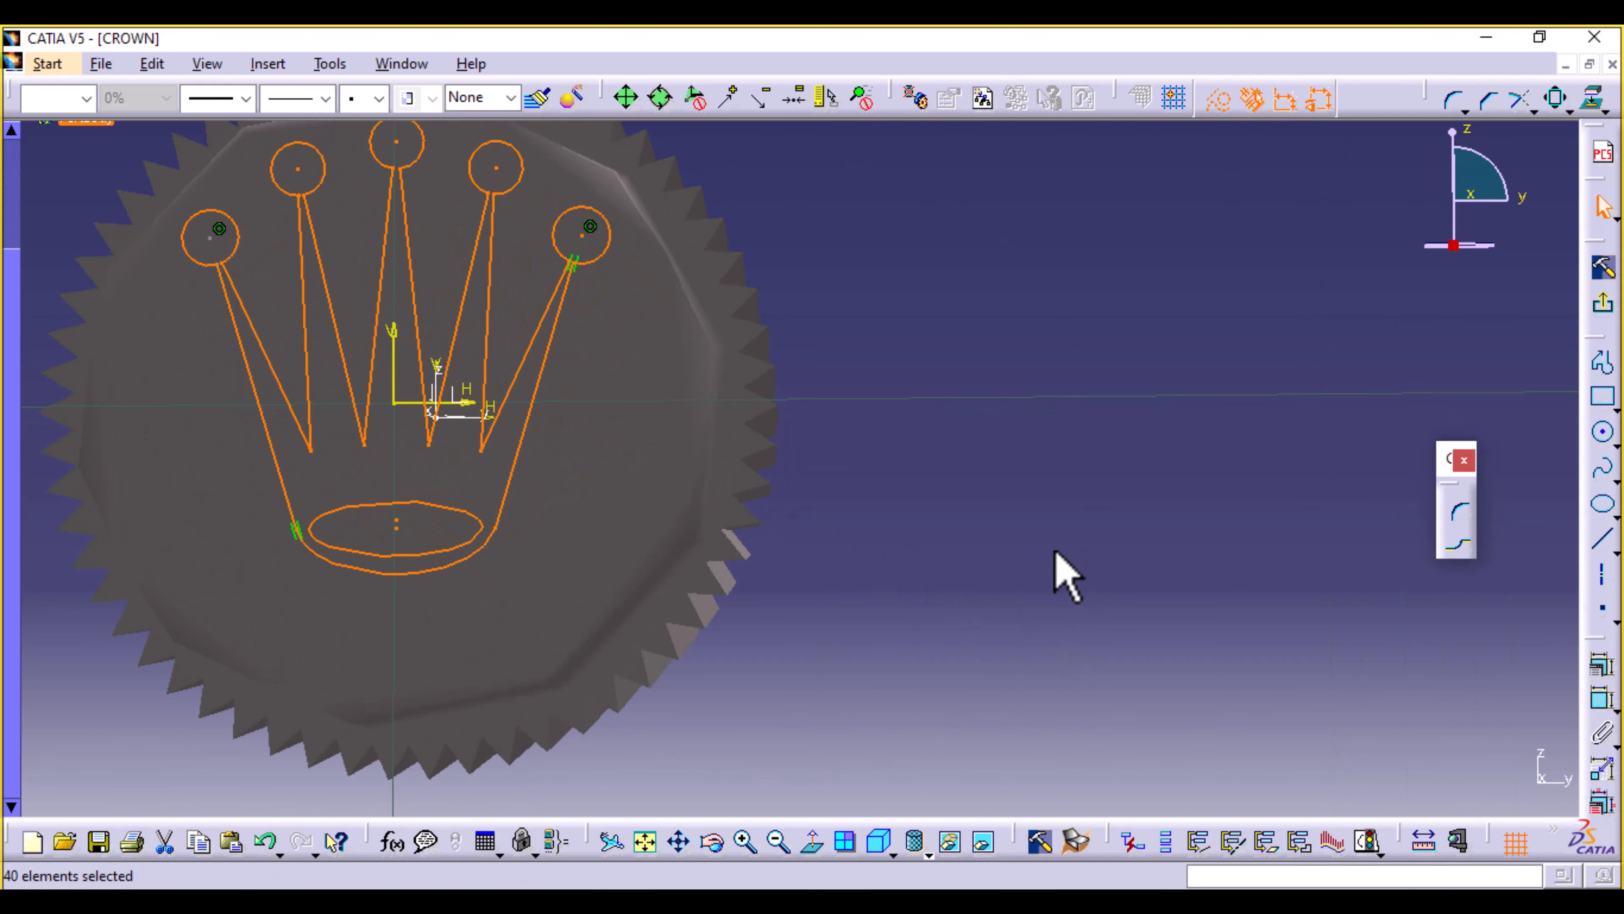
Check the logo placement in the watch-crown reference photo and nudge the outline slightly downward on the front face.
mouse_move(1027, 898)
click(1027, 793)
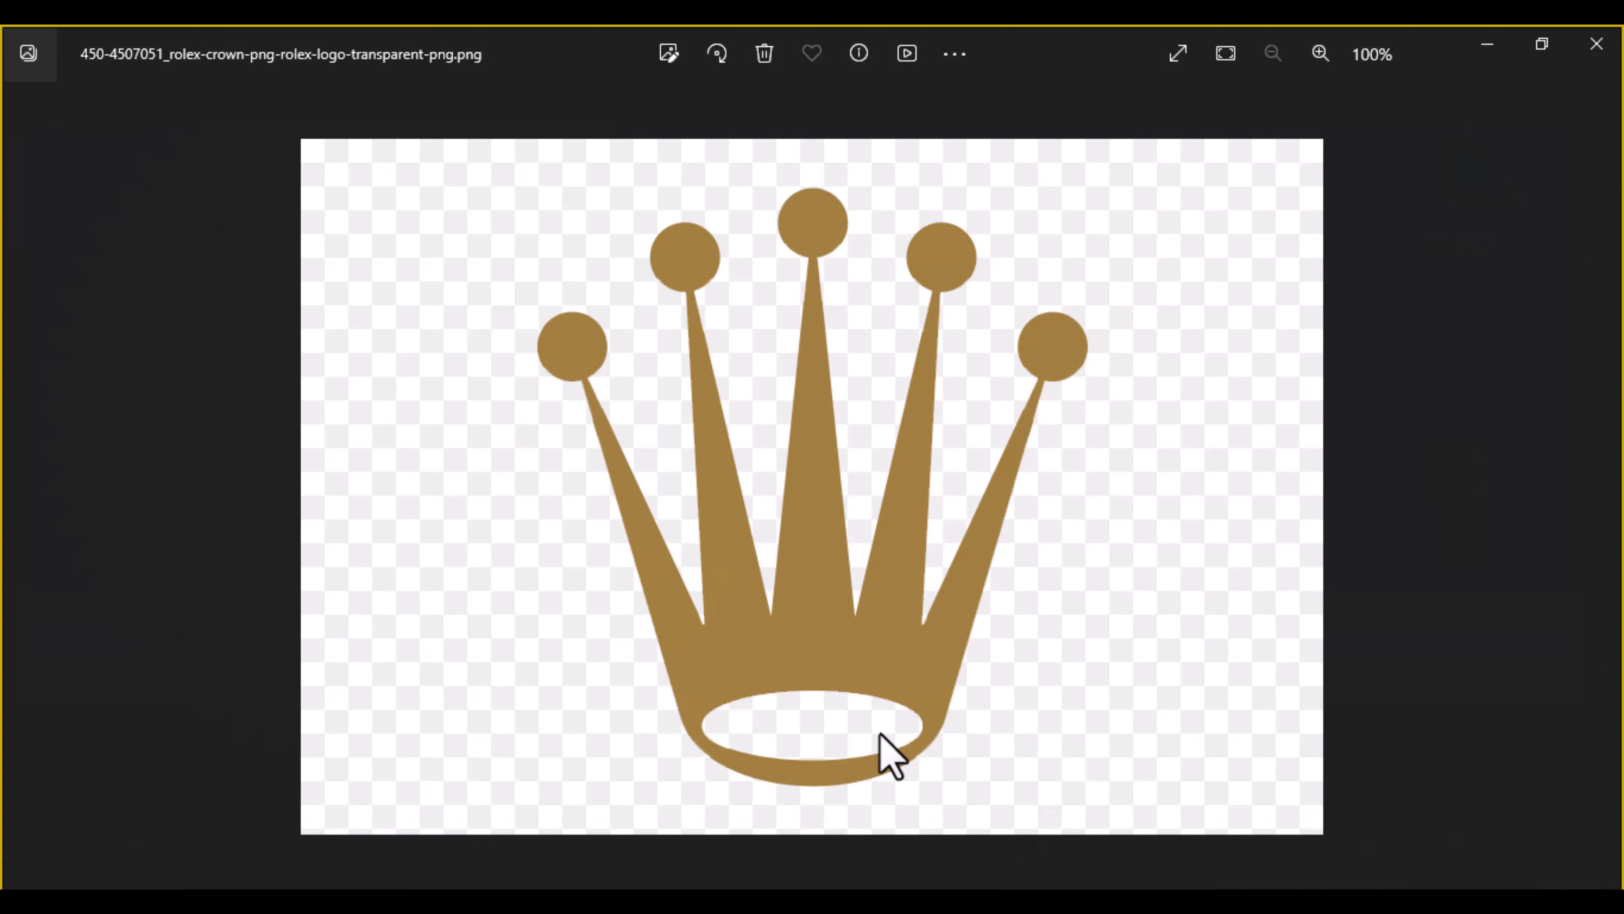
key(Left)
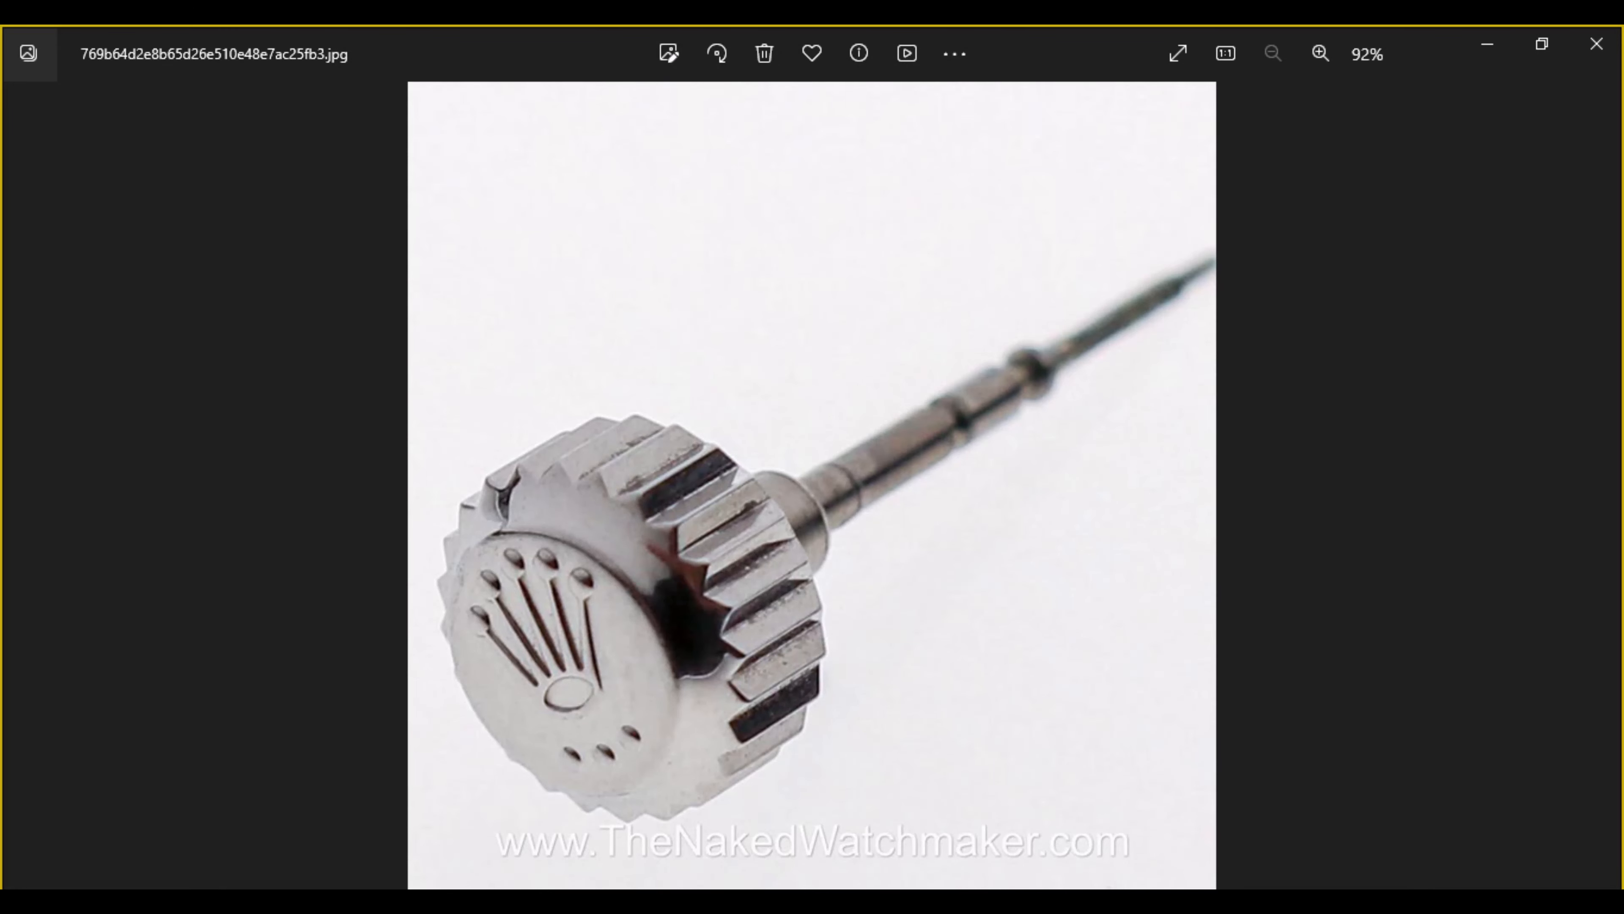
key(alt+Tab)
middle_drag(917, 598, 1127, 608)
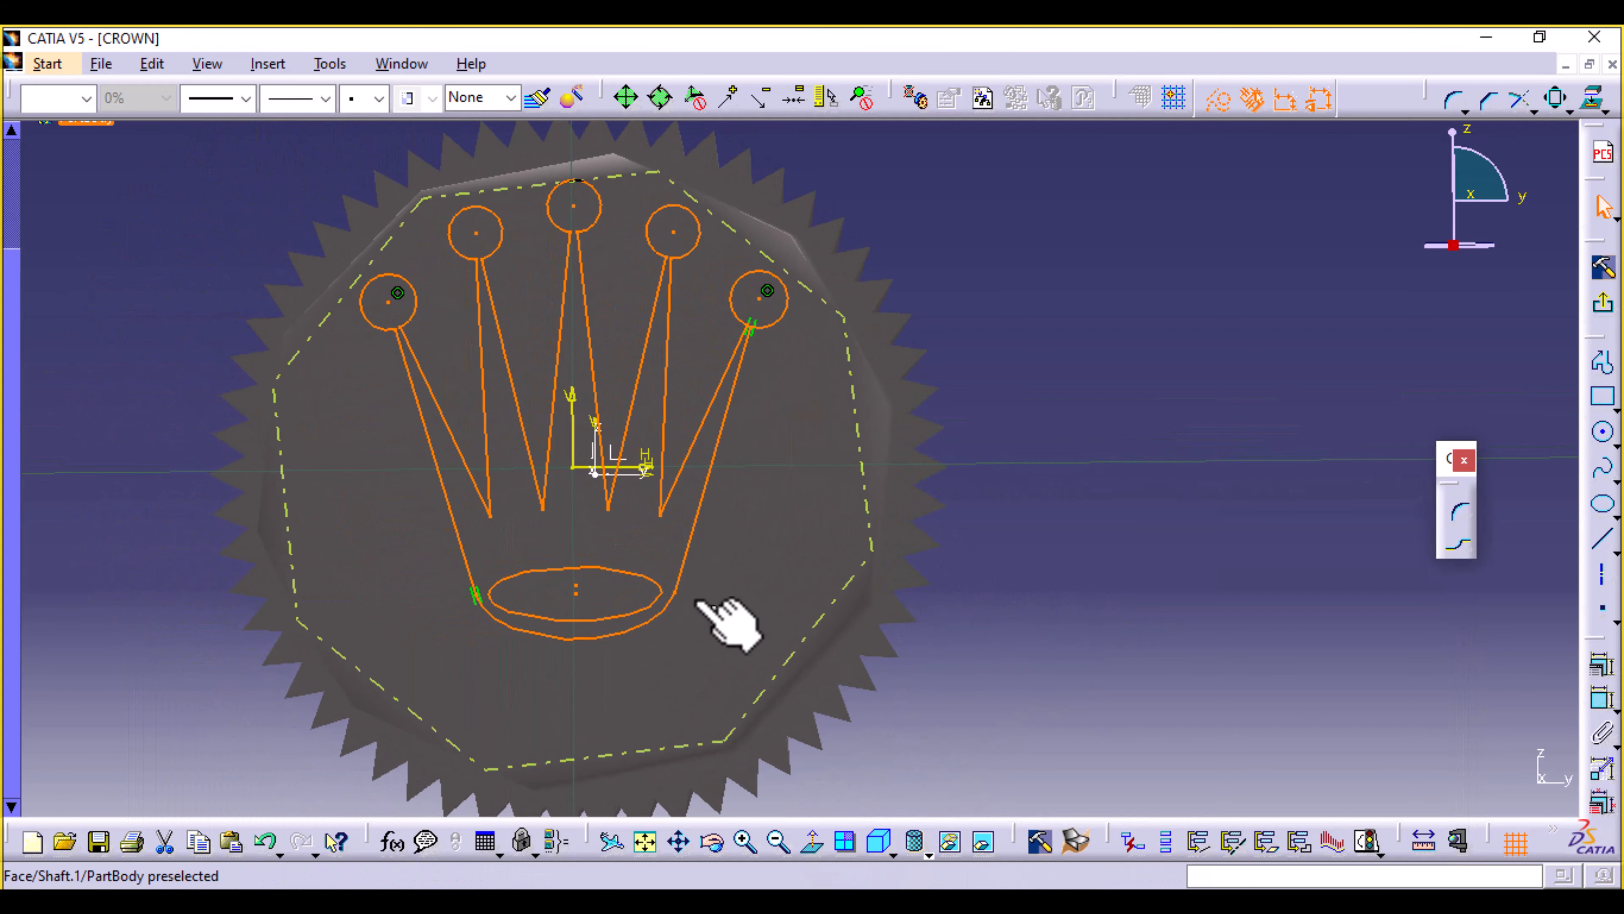
drag(606, 489, 607, 494)
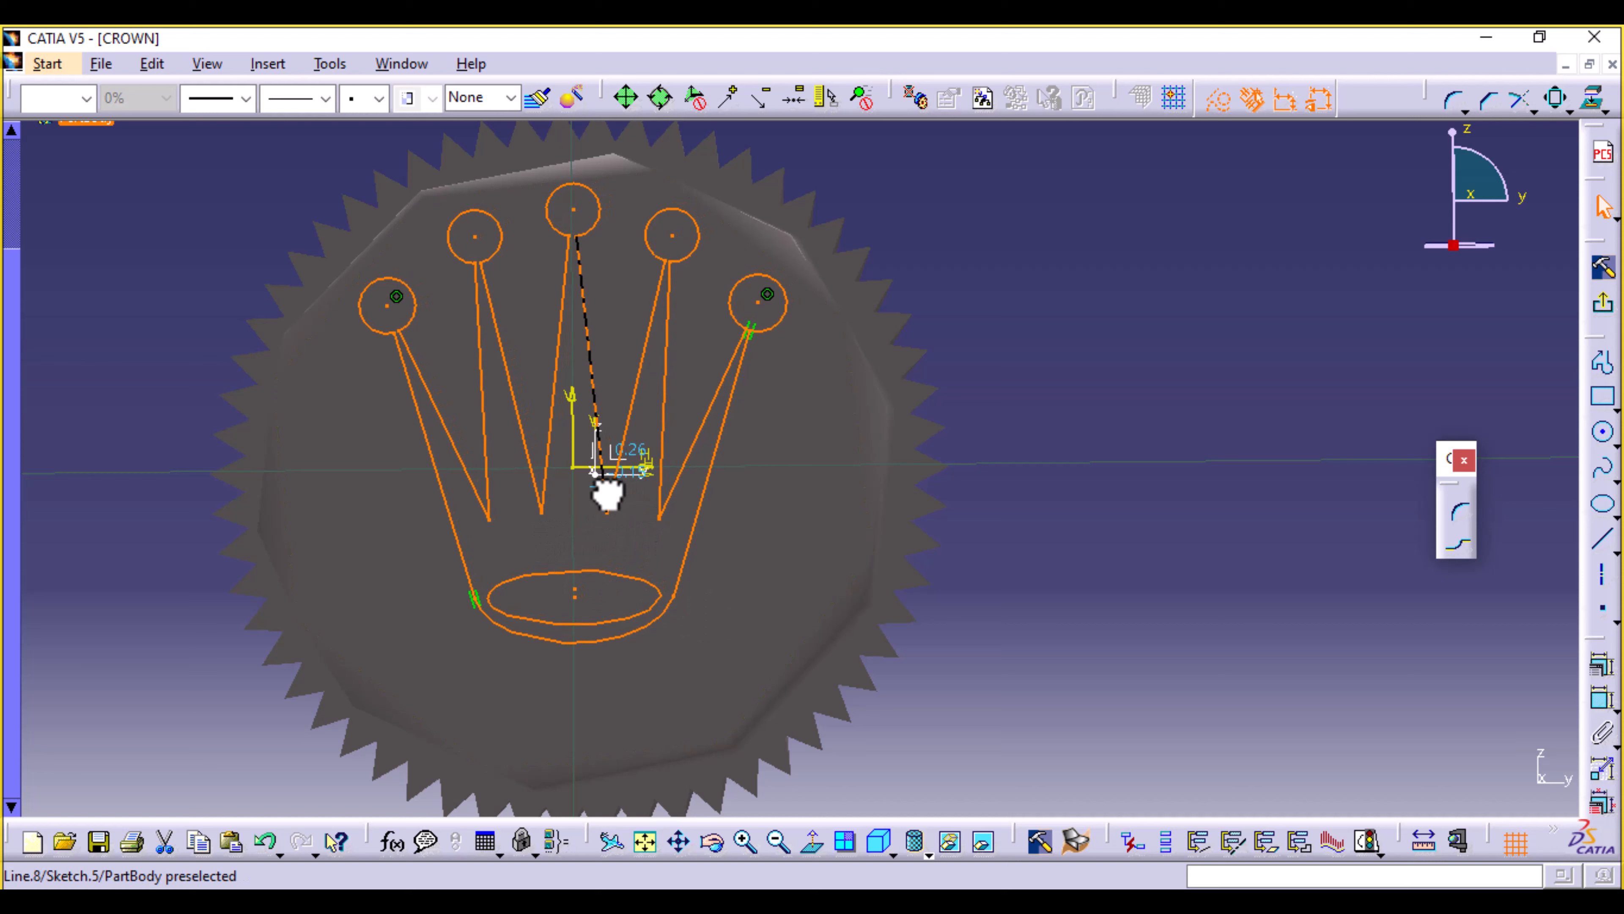
Scale down the crown outline about a point on the vertical axis below the origin, and move it upward on the front face.
click(1558, 100)
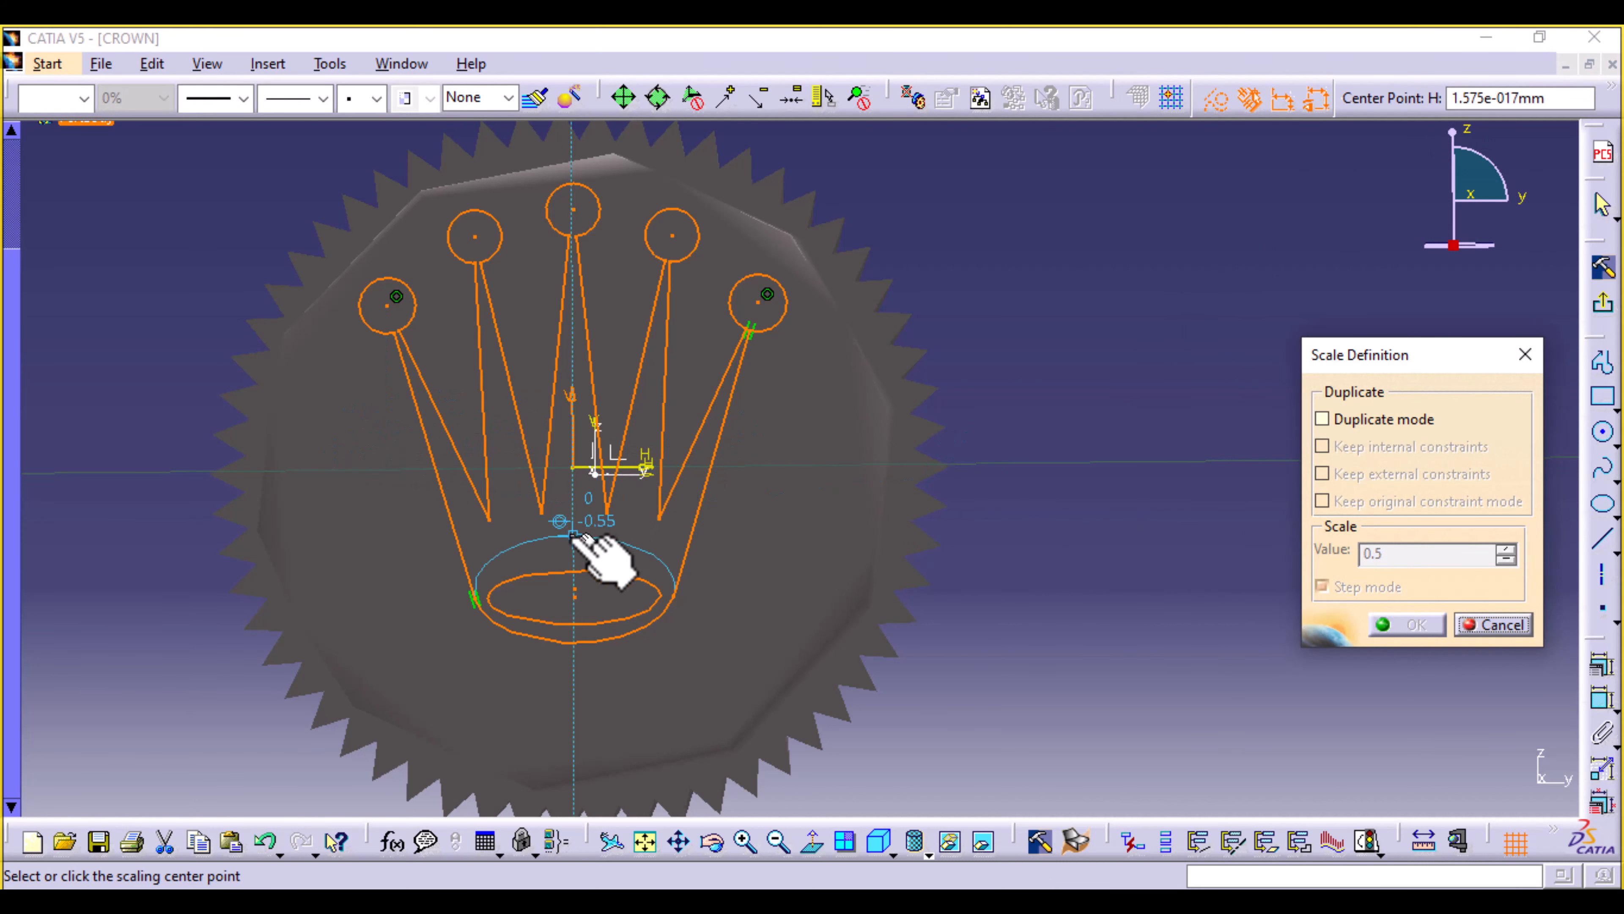
click(573, 541)
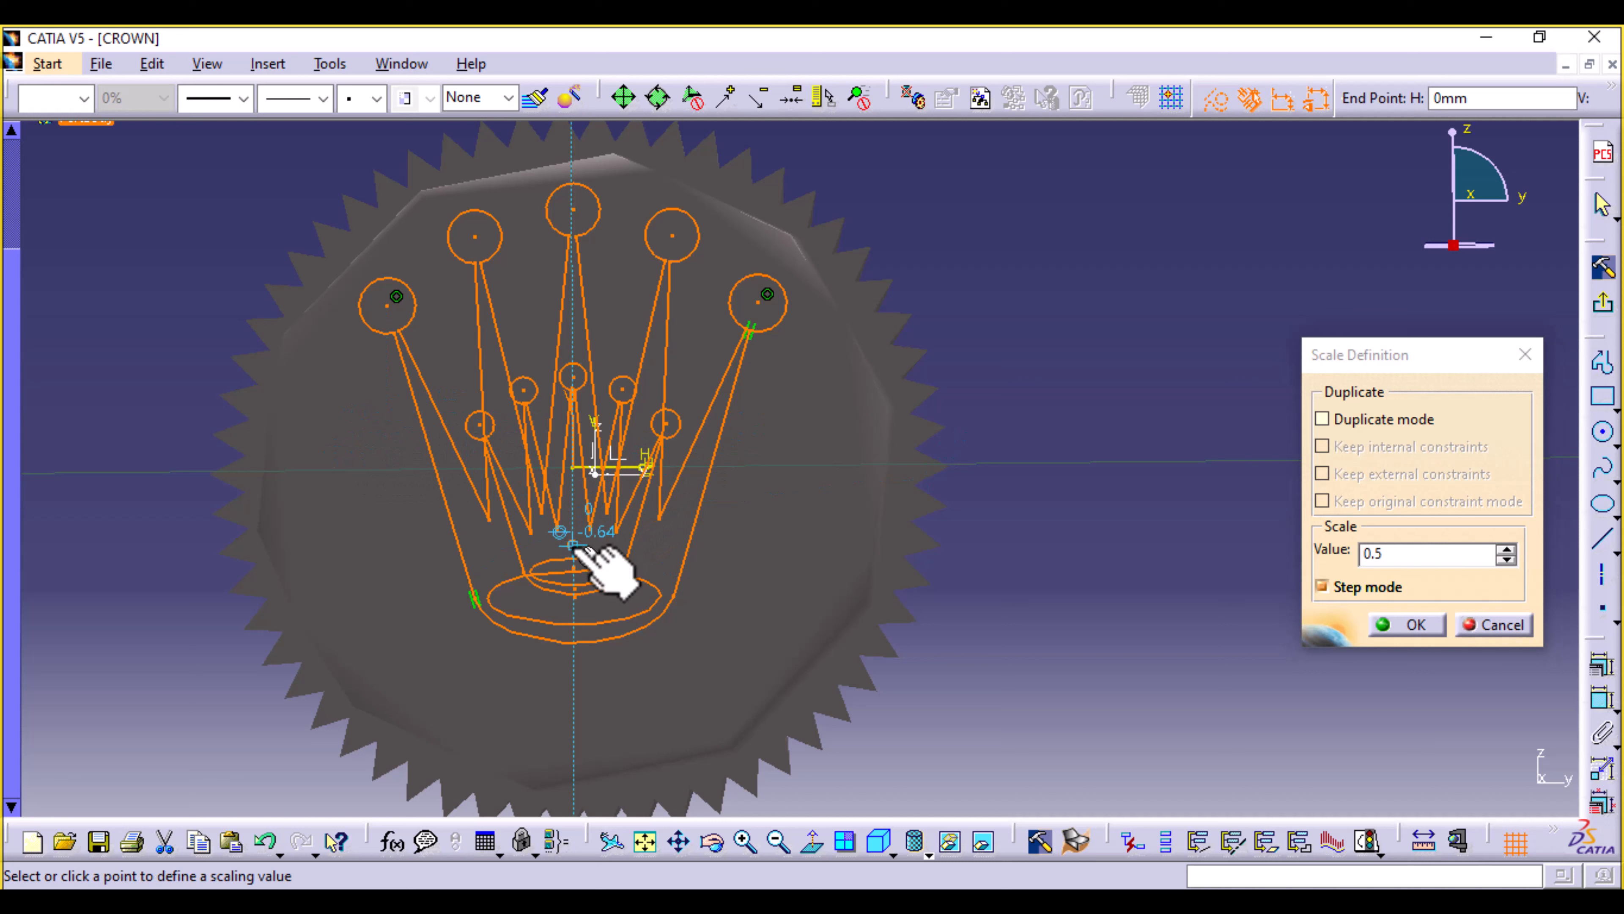
click(1372, 553)
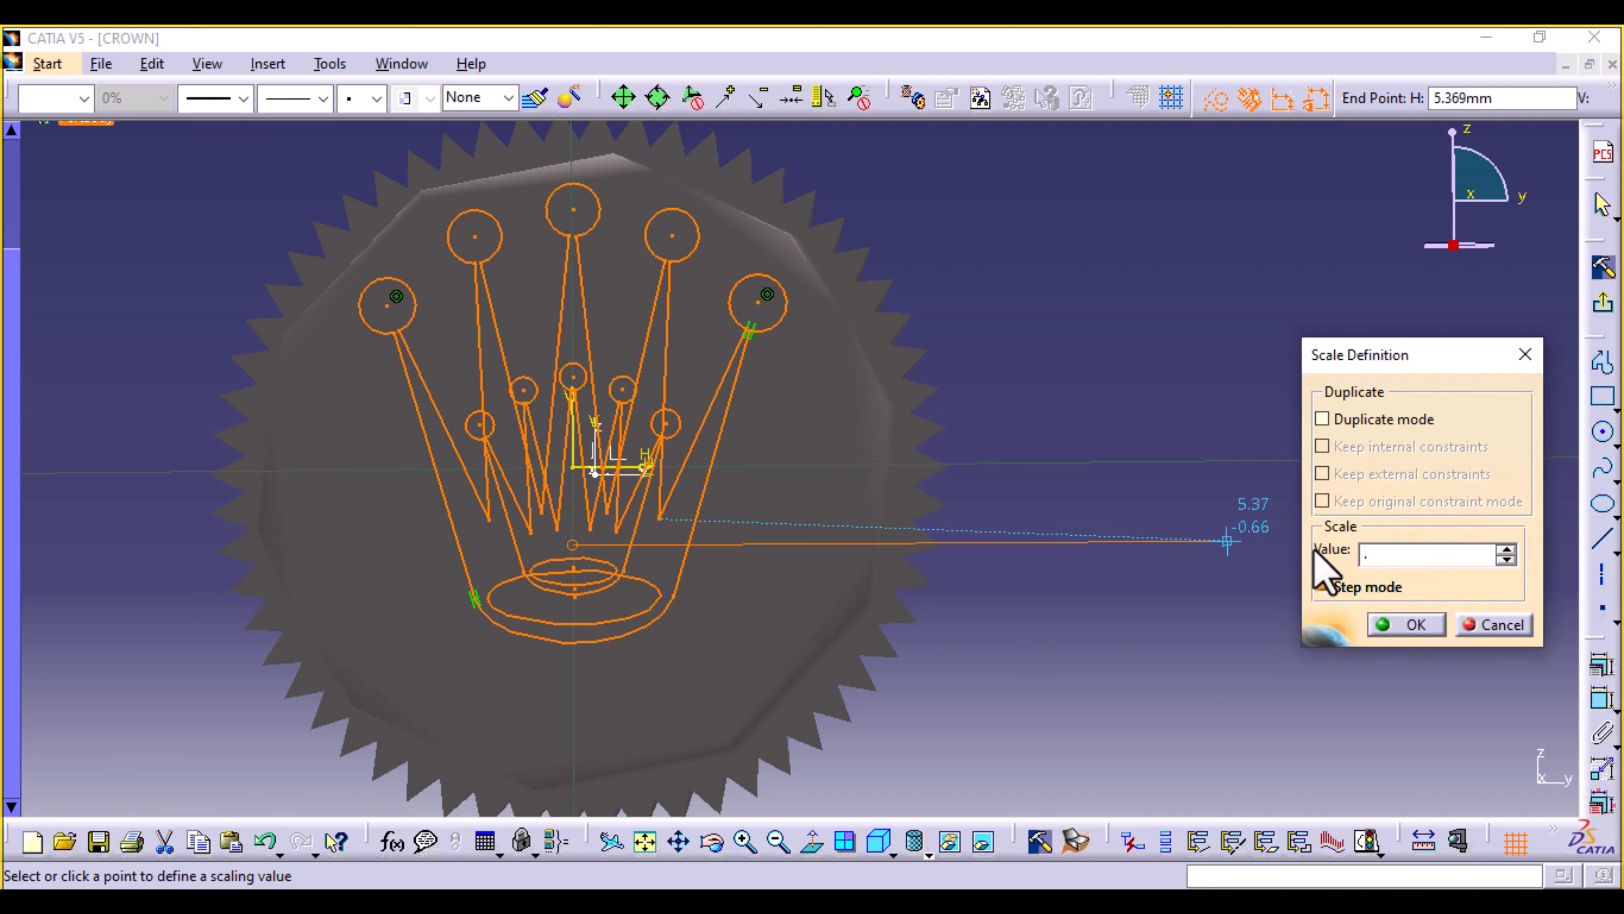
click(1410, 624)
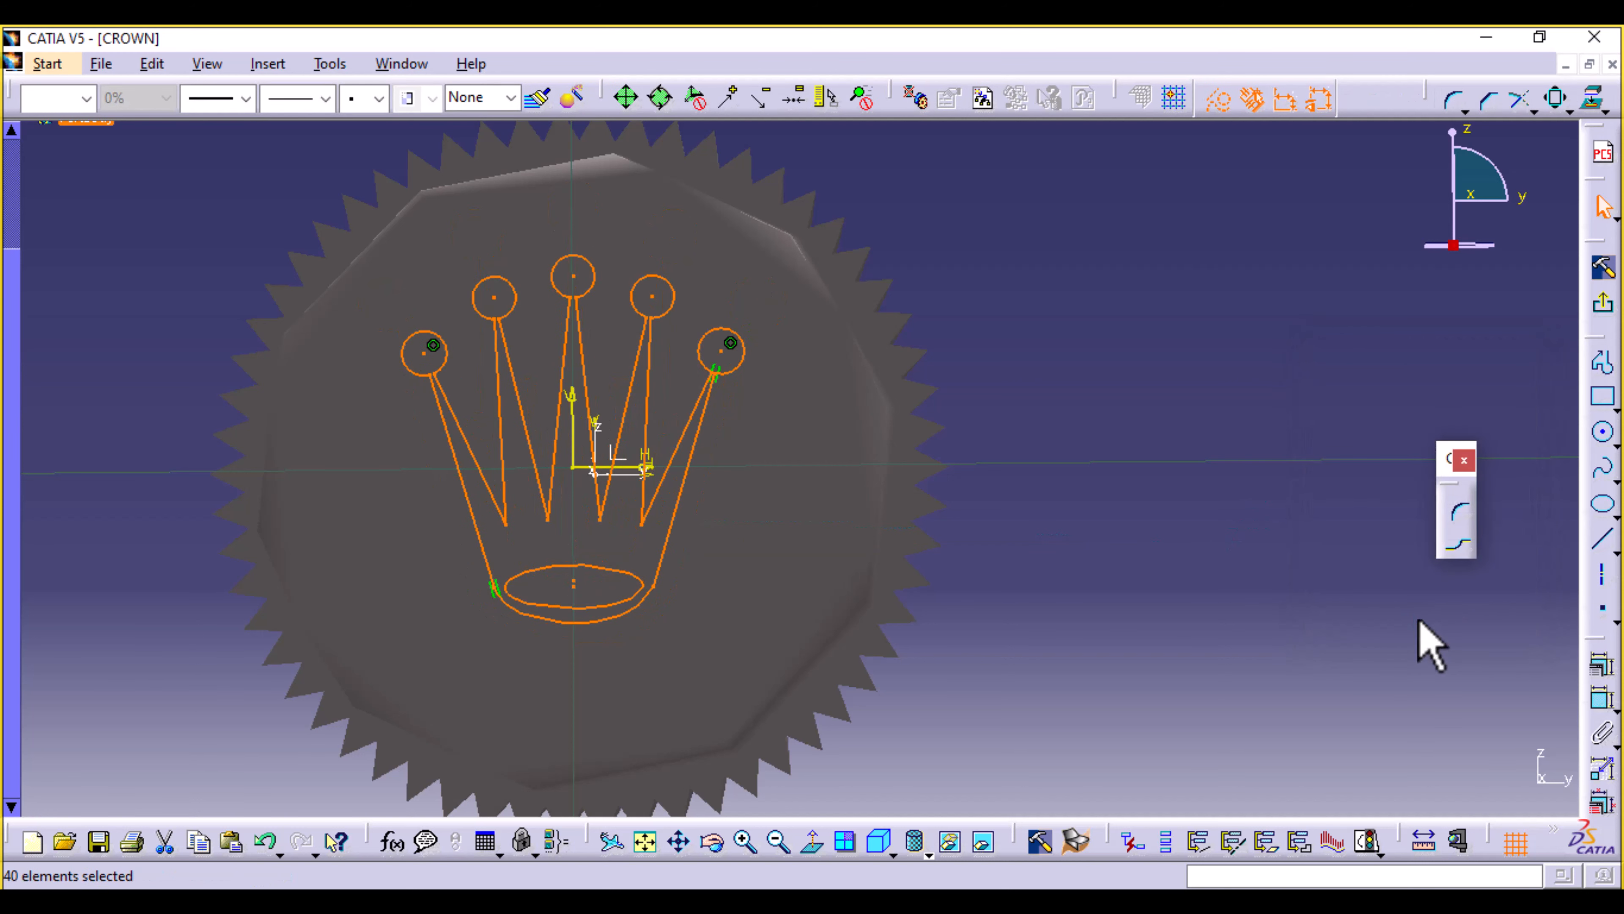
drag(670, 532, 674, 483)
click(1128, 568)
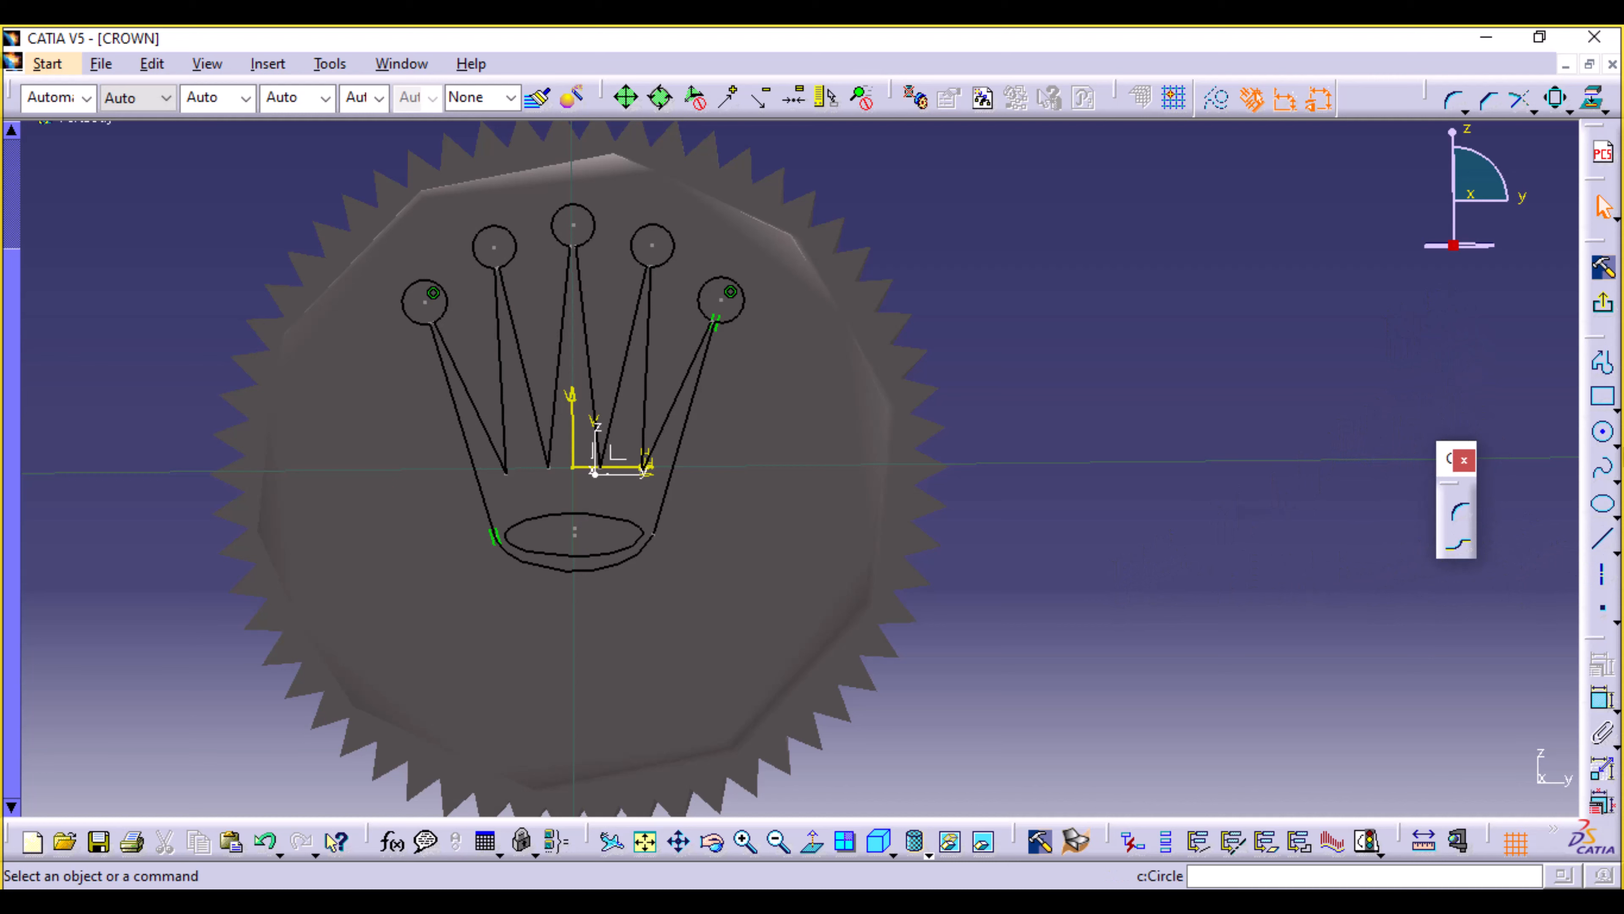
Draw a circle centred on the vertical axis below the crown outline and set its radius to 0.05 mm.
click(1603, 432)
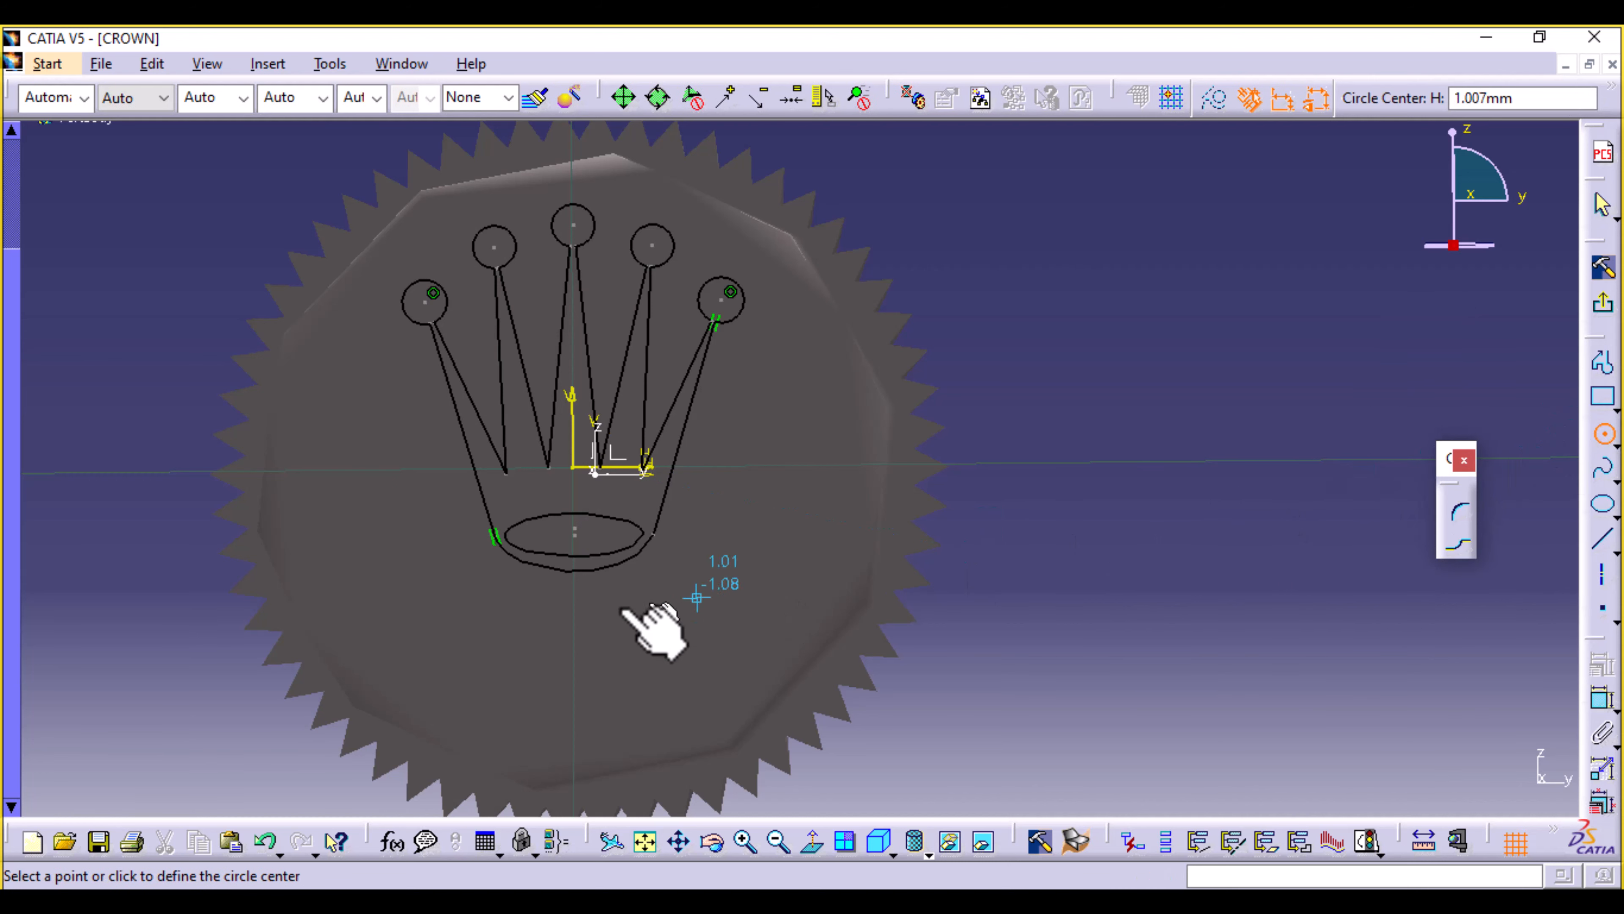
click(575, 645)
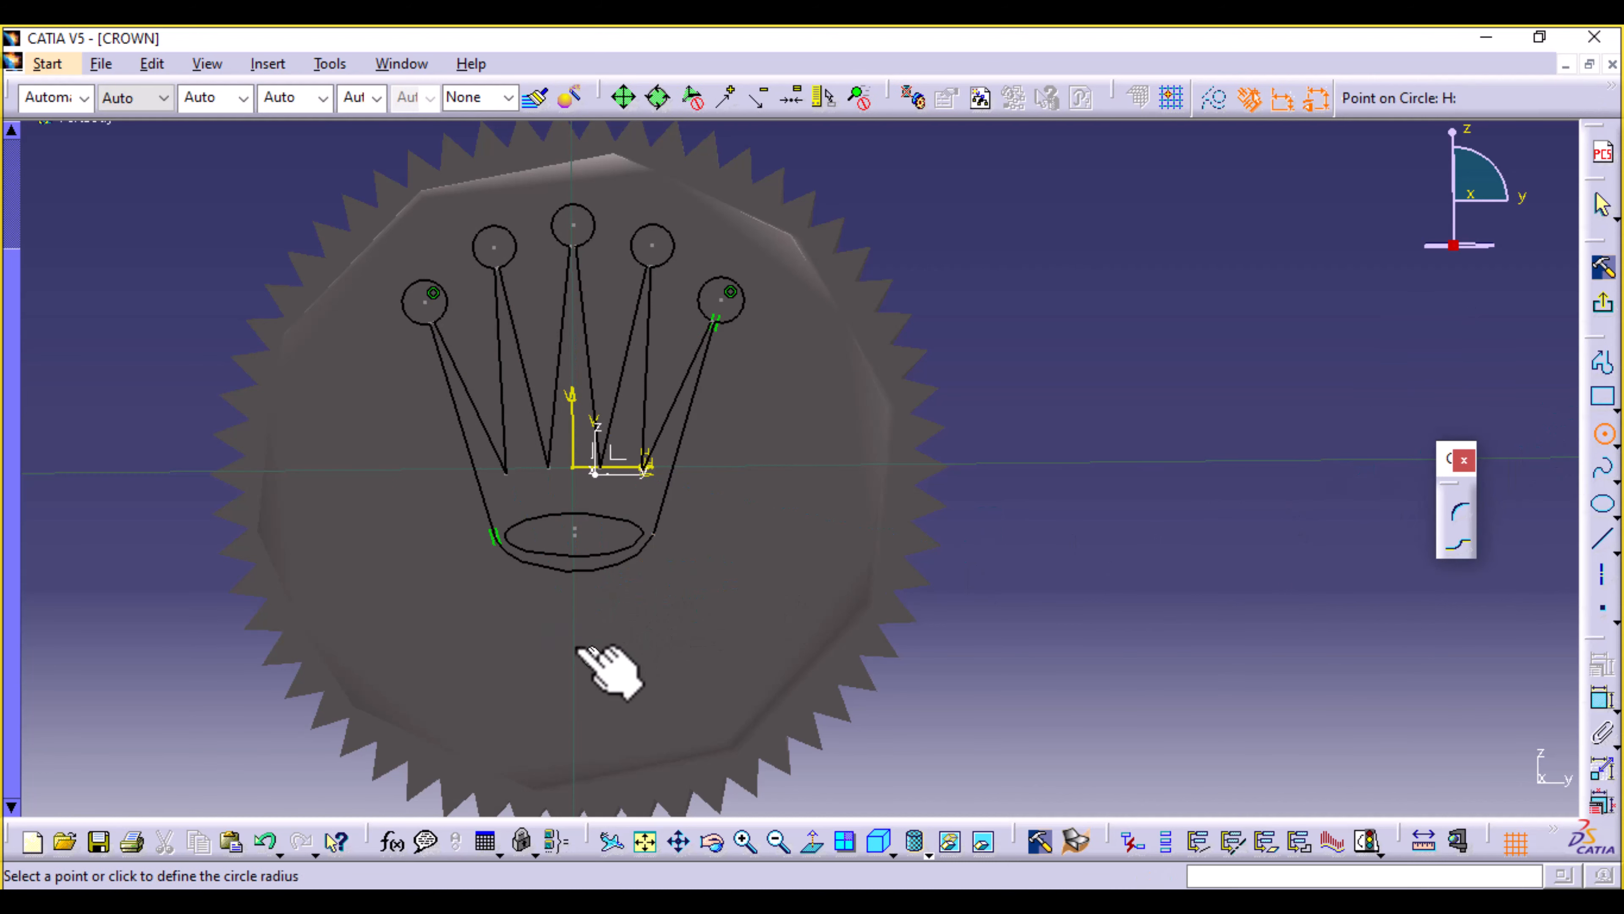
click(591, 673)
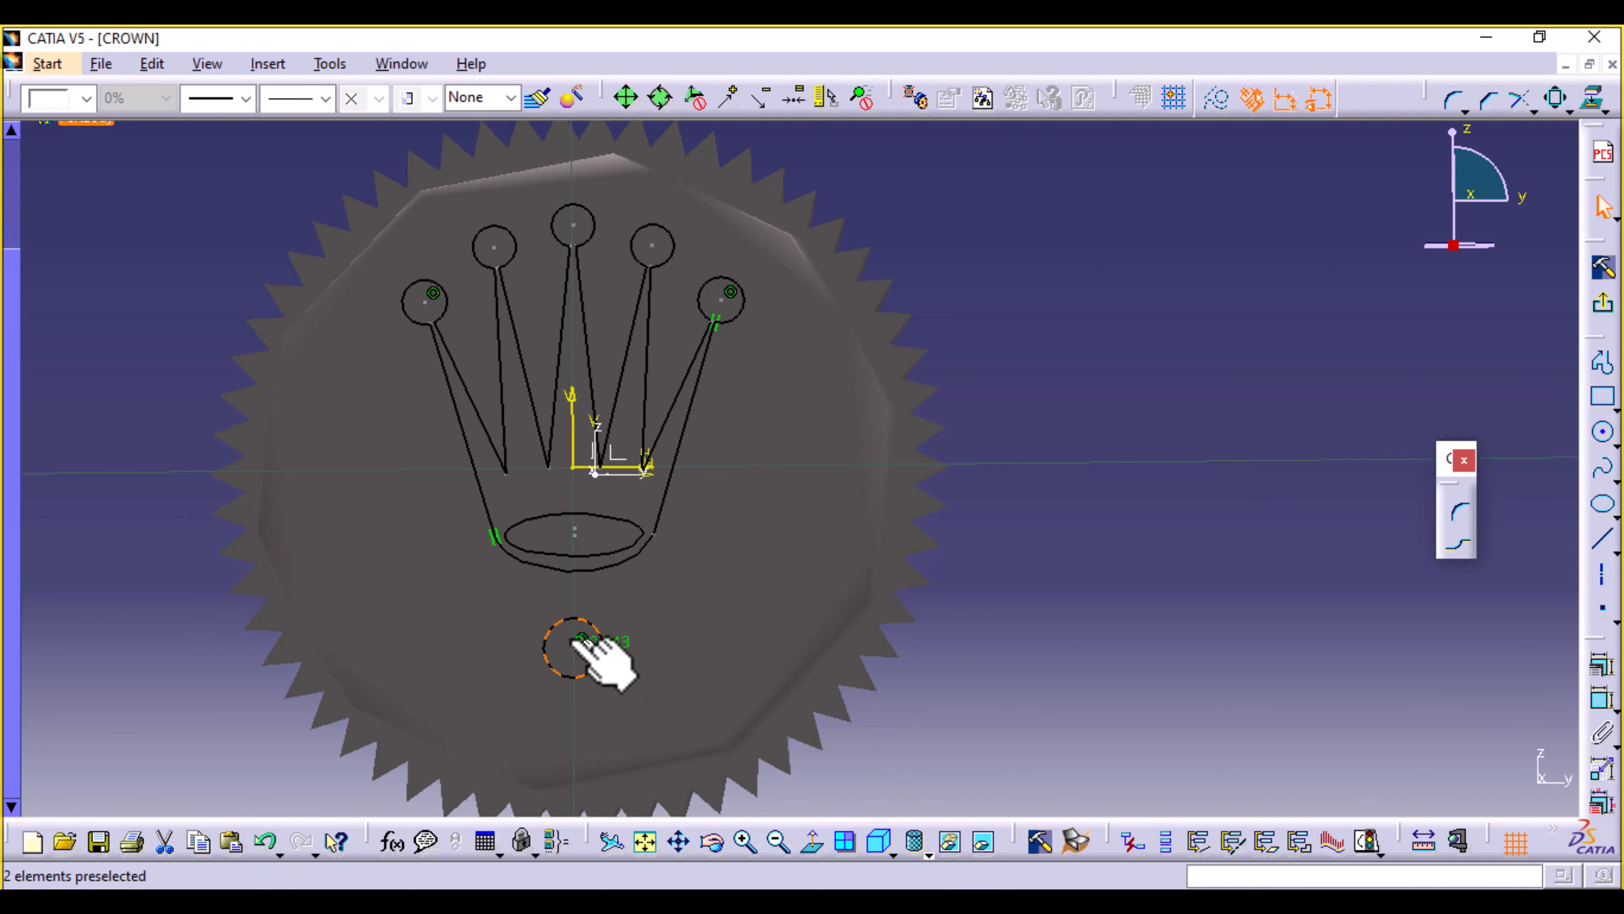
double_click(617, 646)
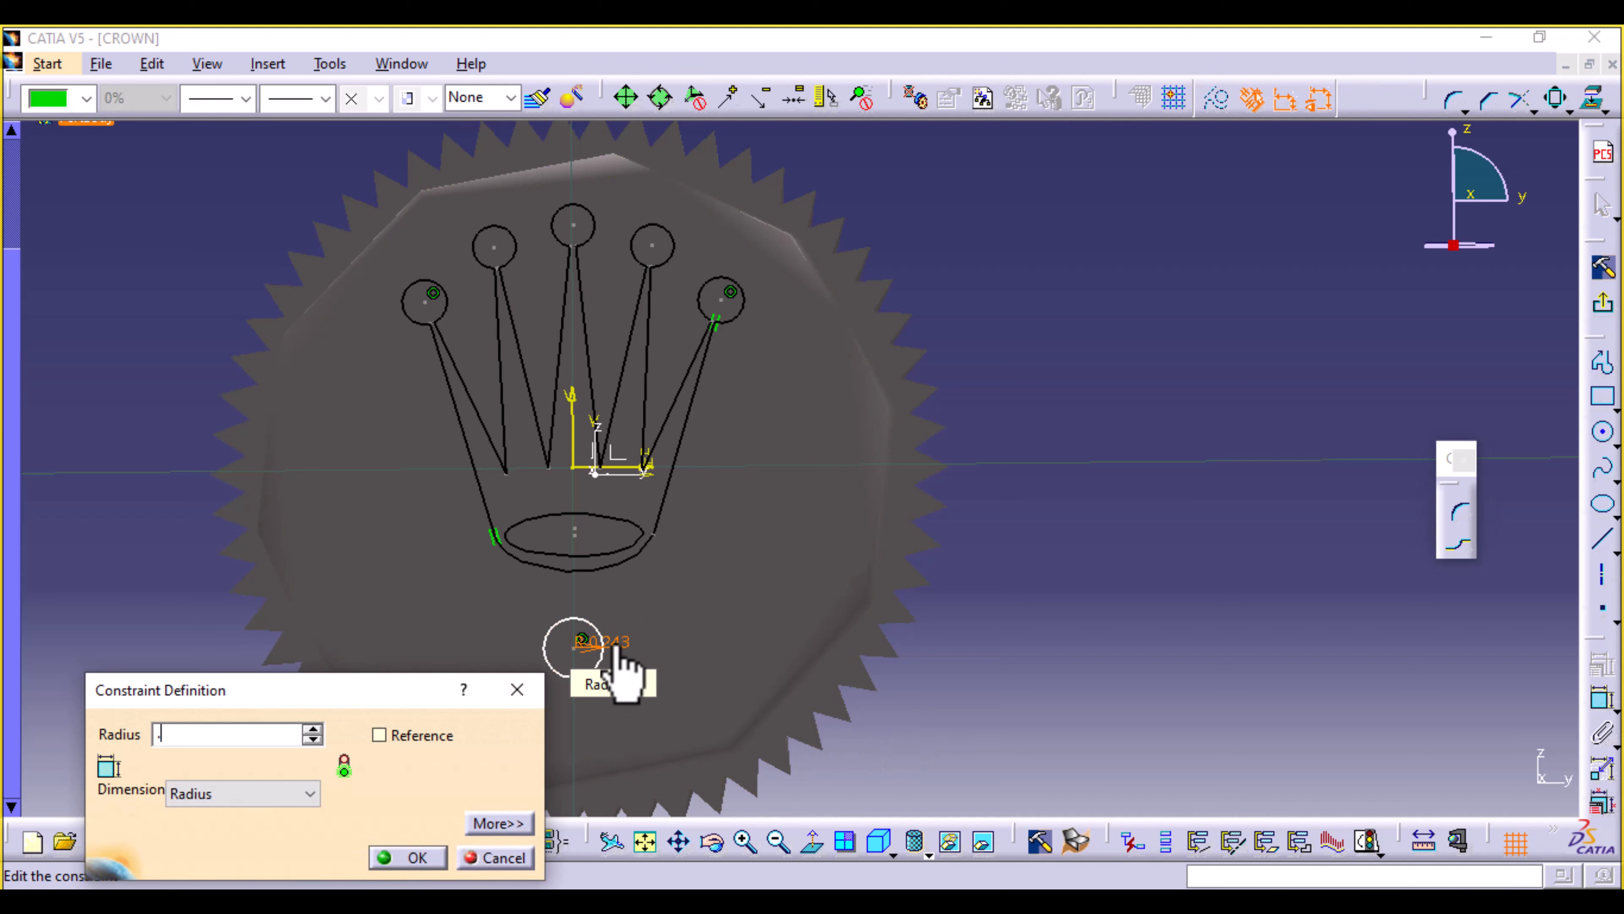
key(Return)
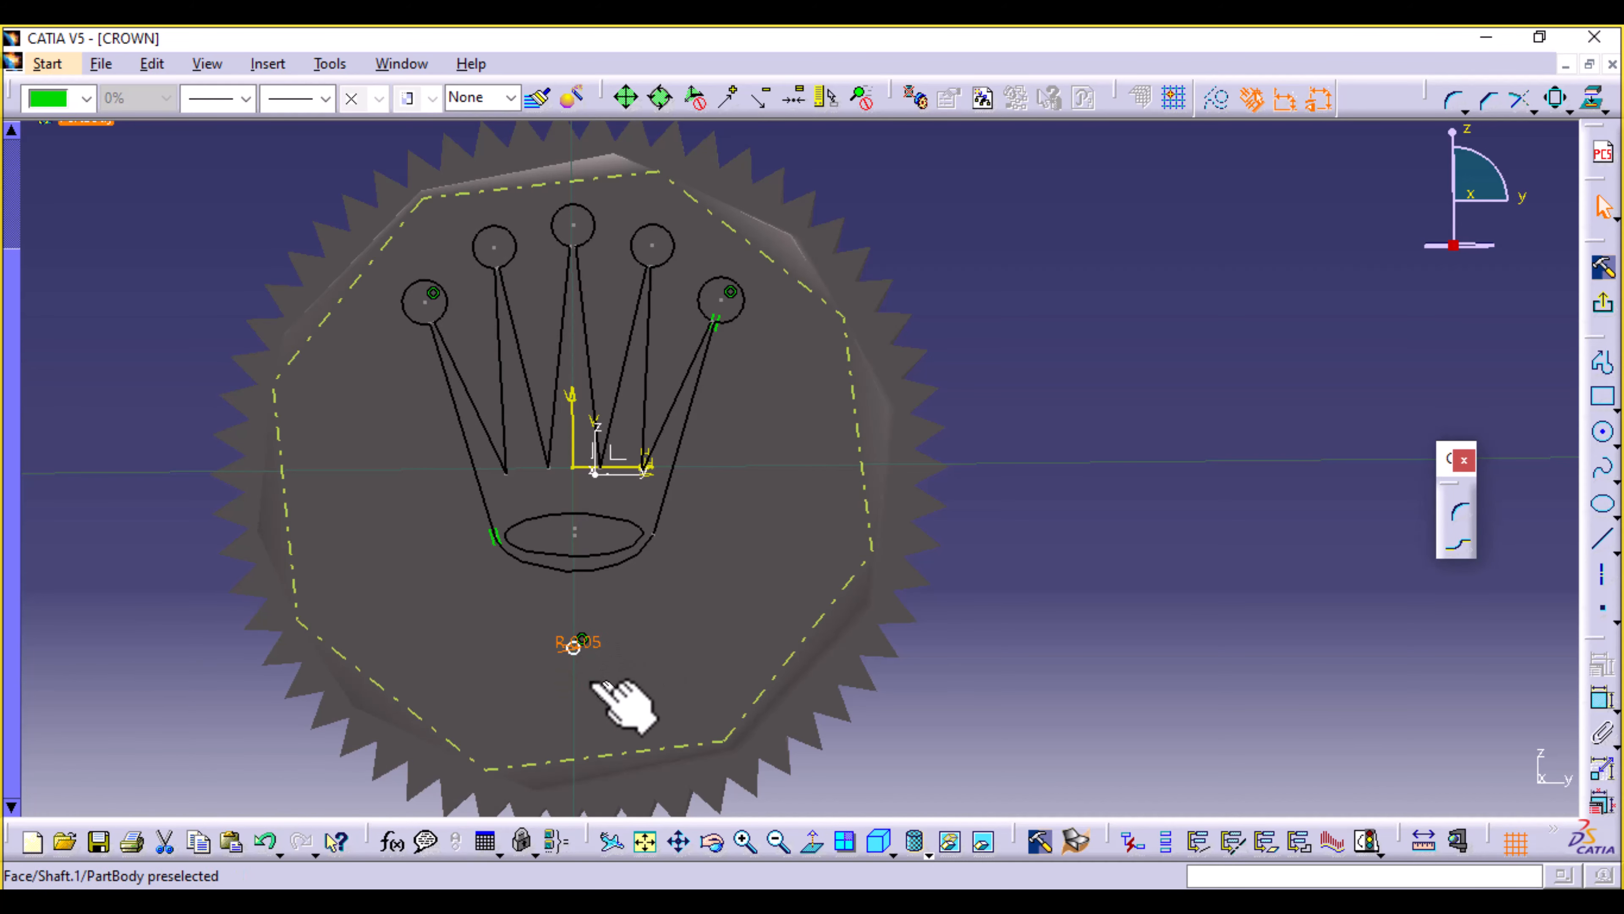
Change the small circle's radius to 0.1 mm and place its dimension label beside the circle.
mouse_move(592, 685)
middle_down()
mouse_move(608, 624)
mouse_move(573, 683)
middle_up()
double_click(564, 667)
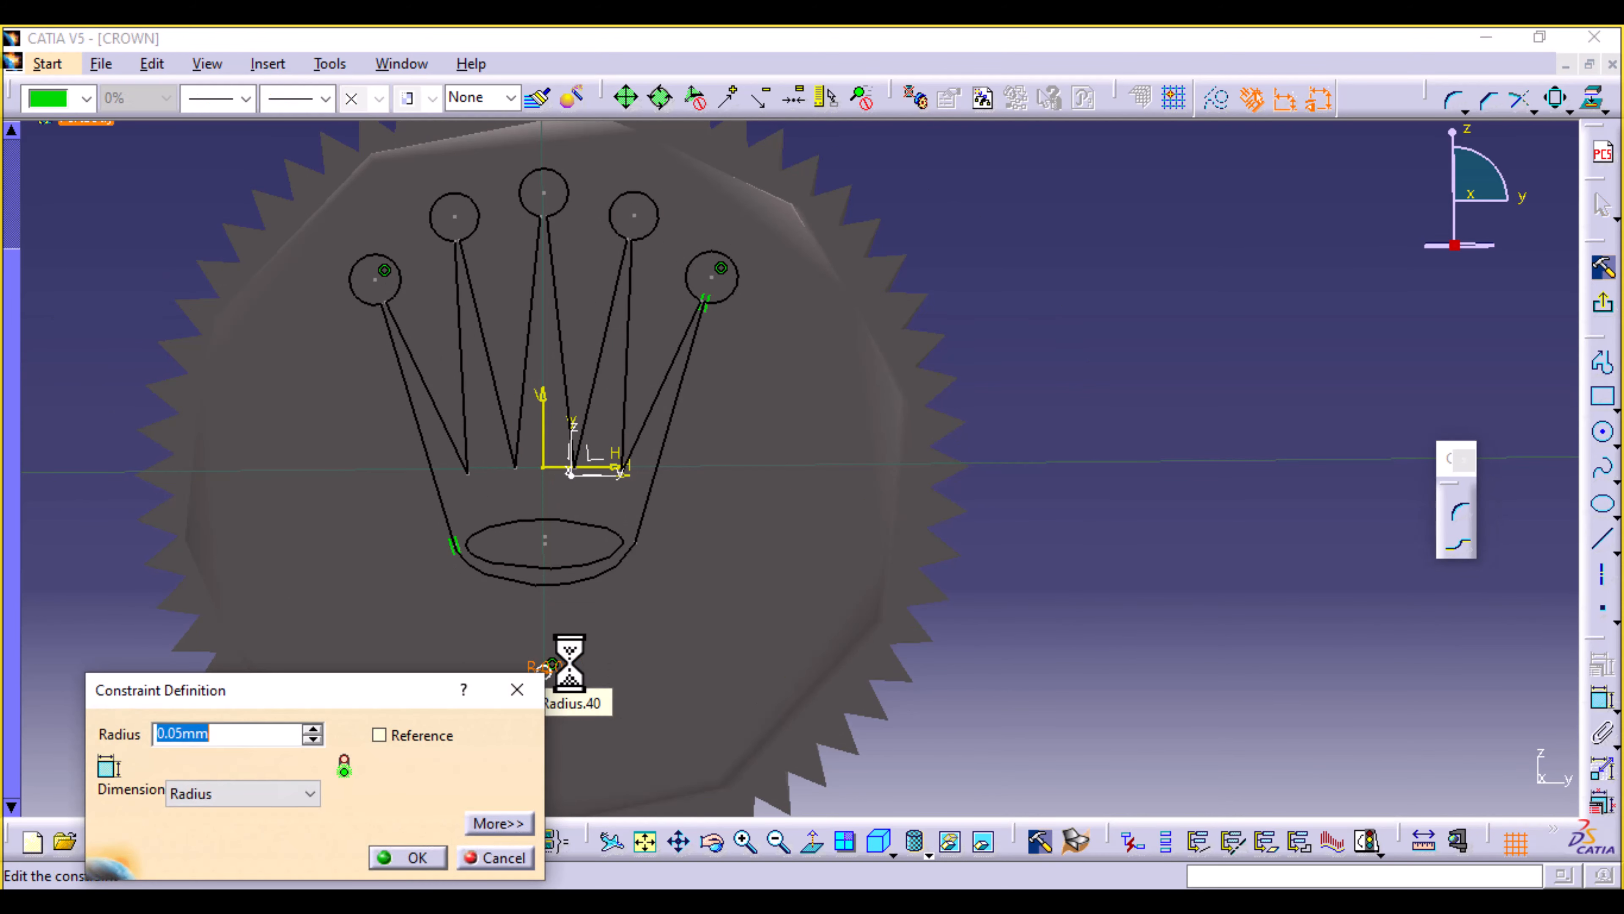
key(Return)
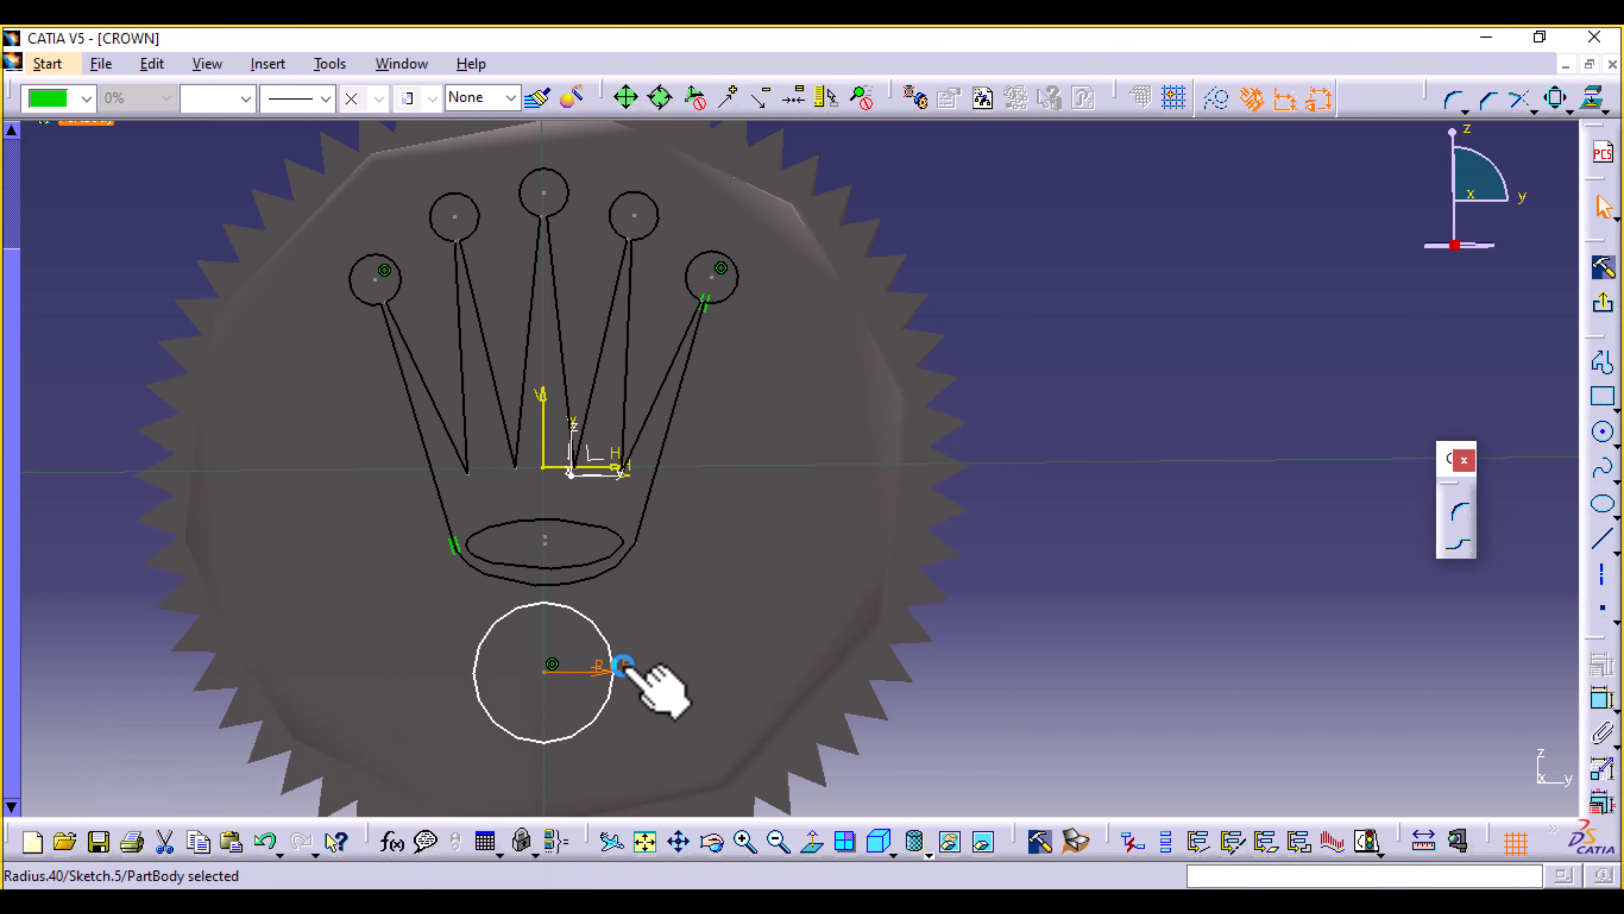
double_click(619, 666)
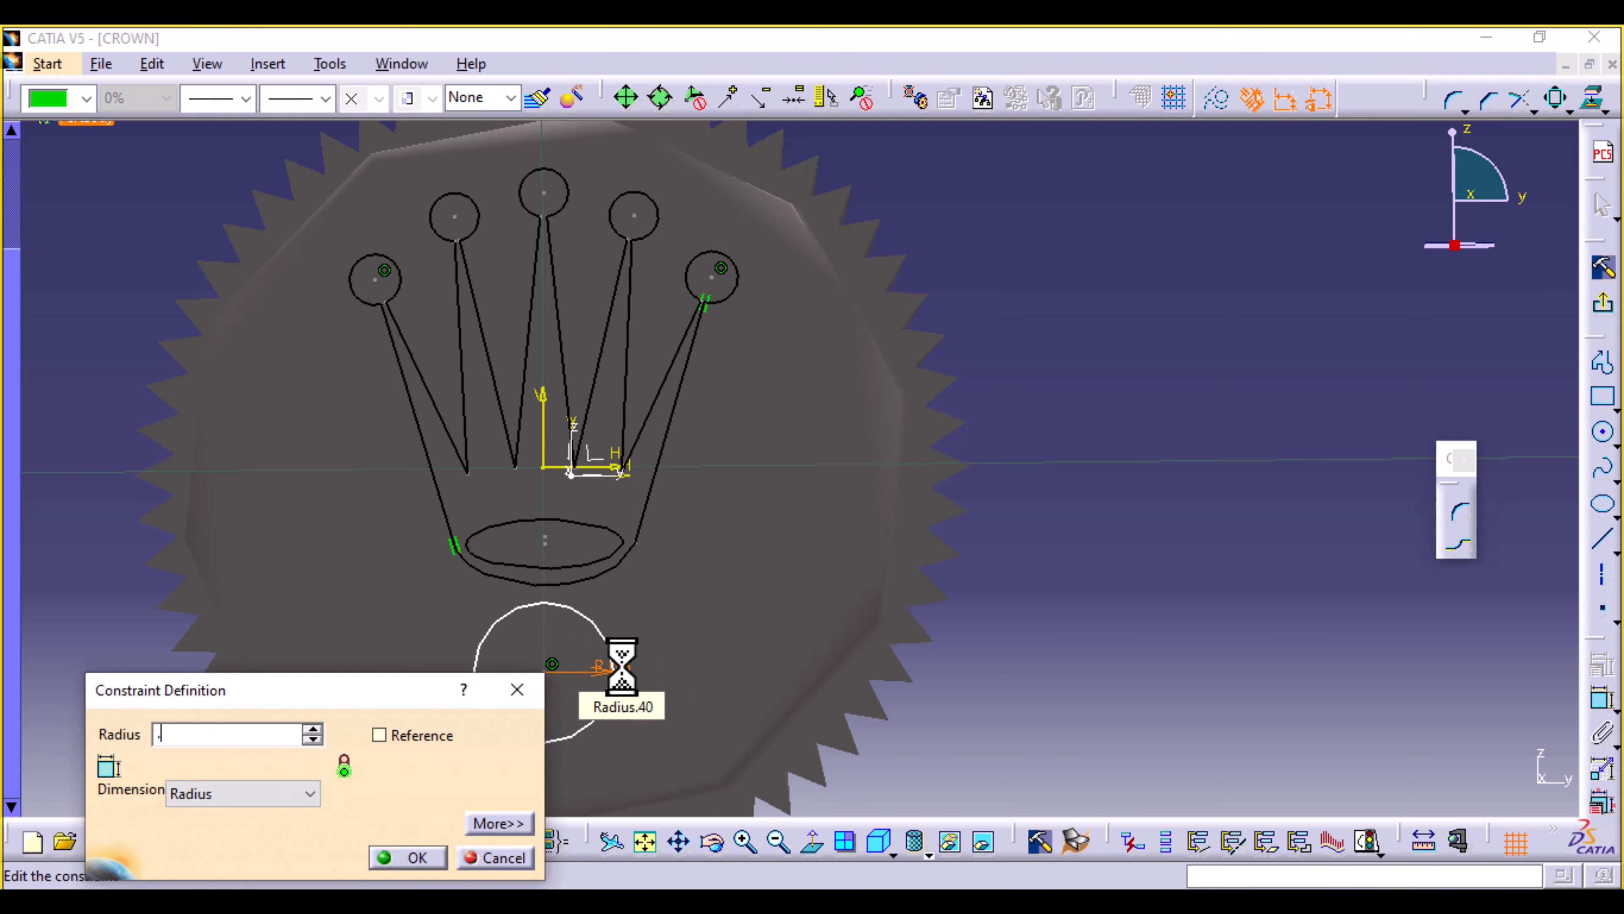
key(Return)
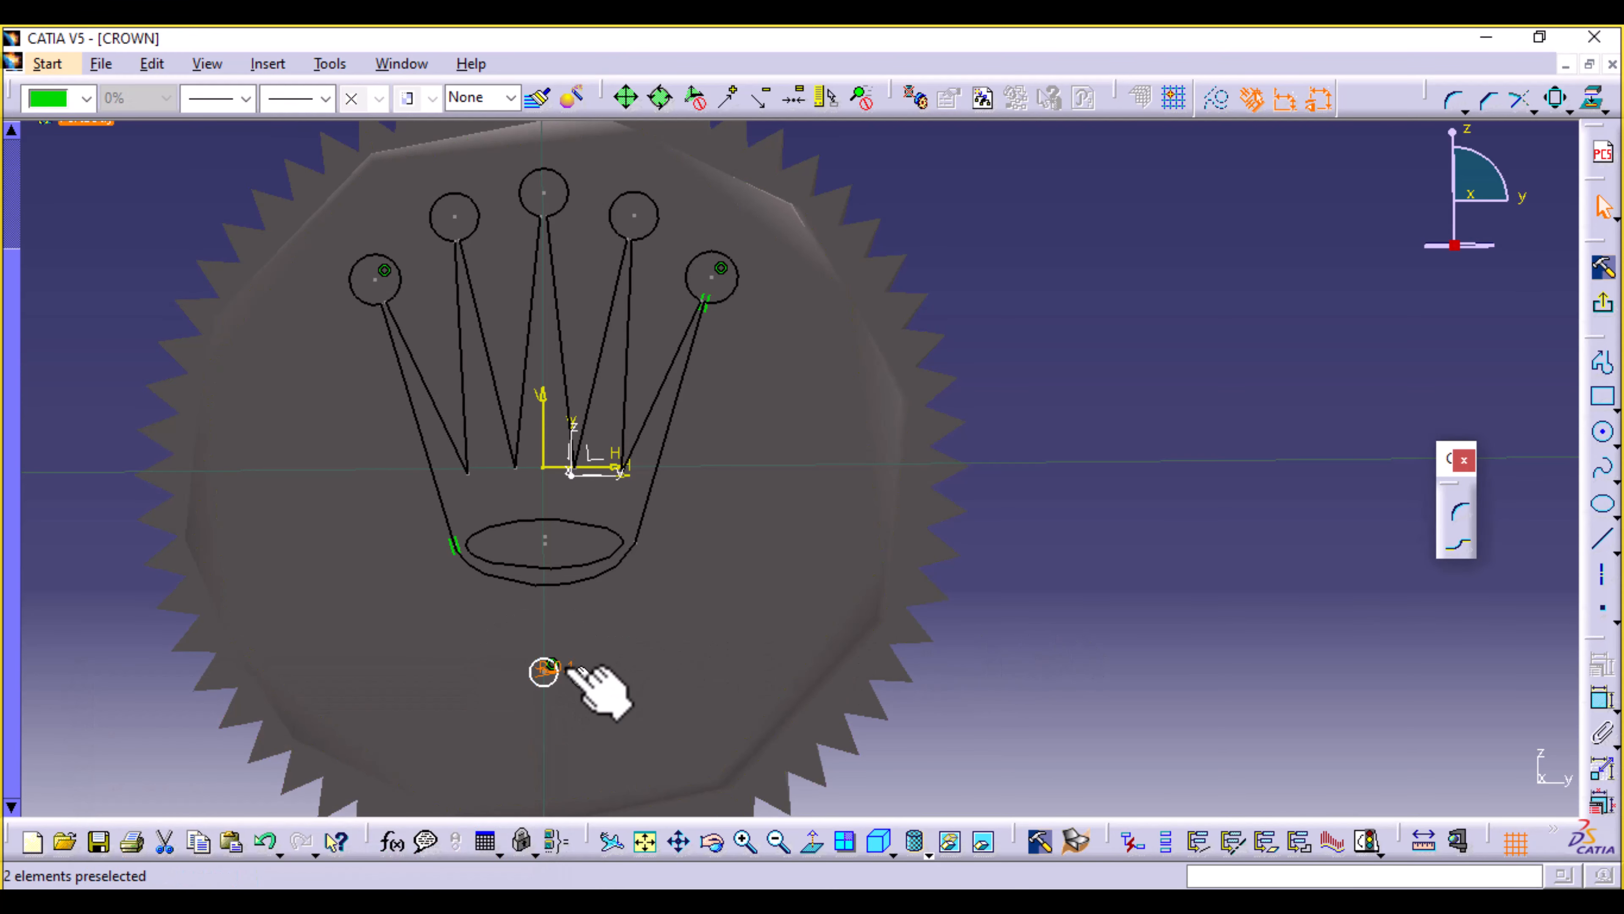
drag(570, 668, 608, 668)
click(1058, 605)
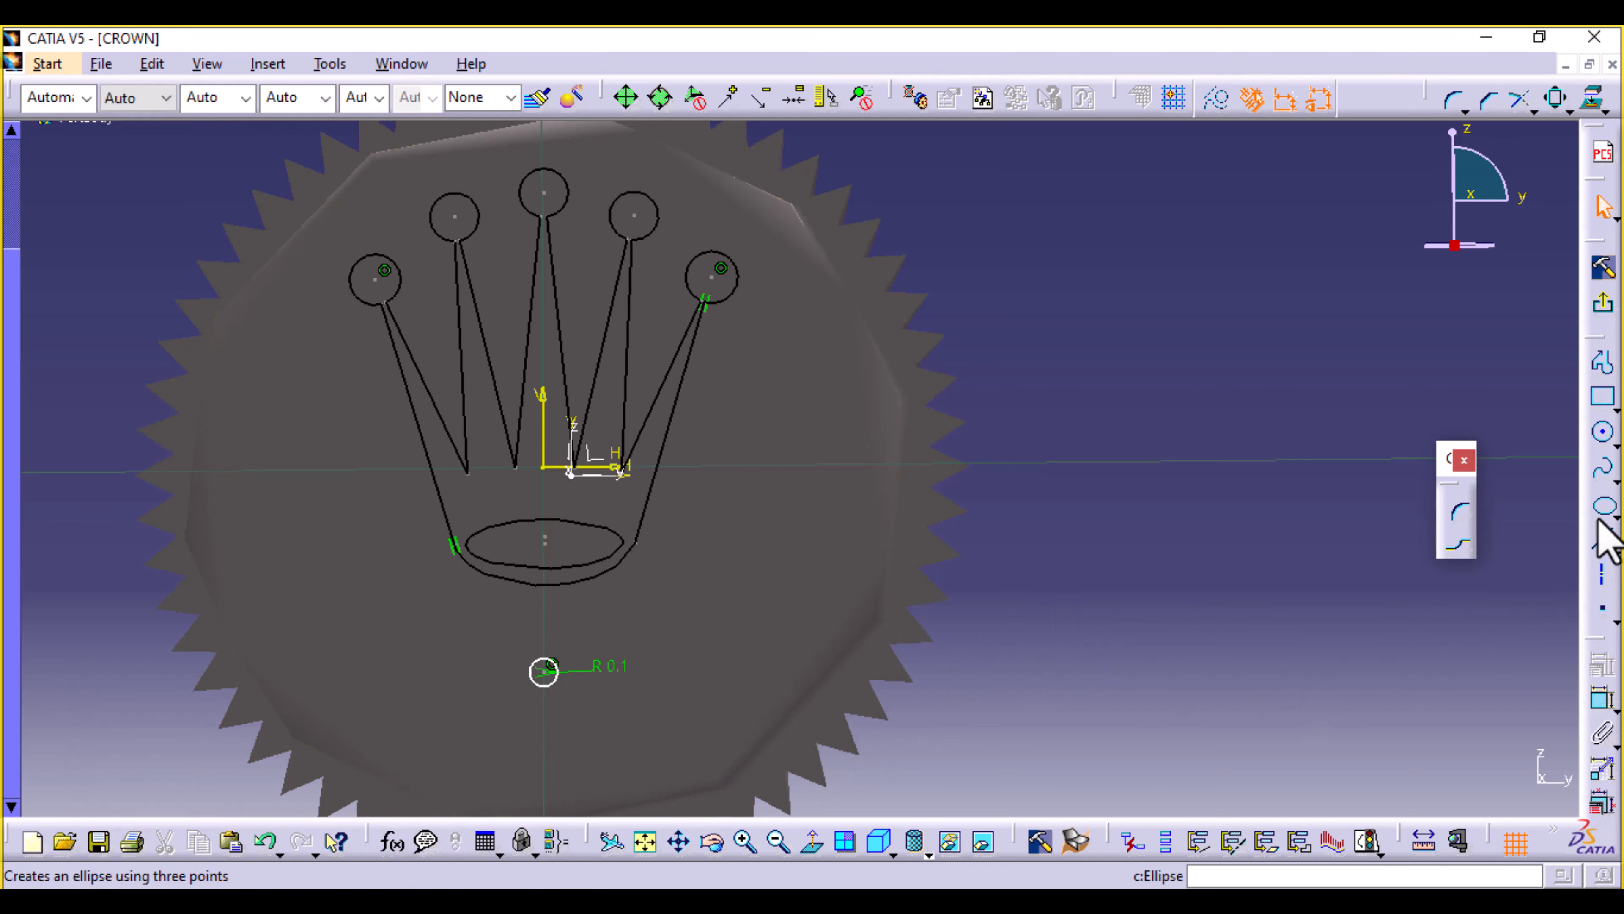
Draw a second small circle to the left of the centre one and set its radius to 0.1 mm.
click(1603, 431)
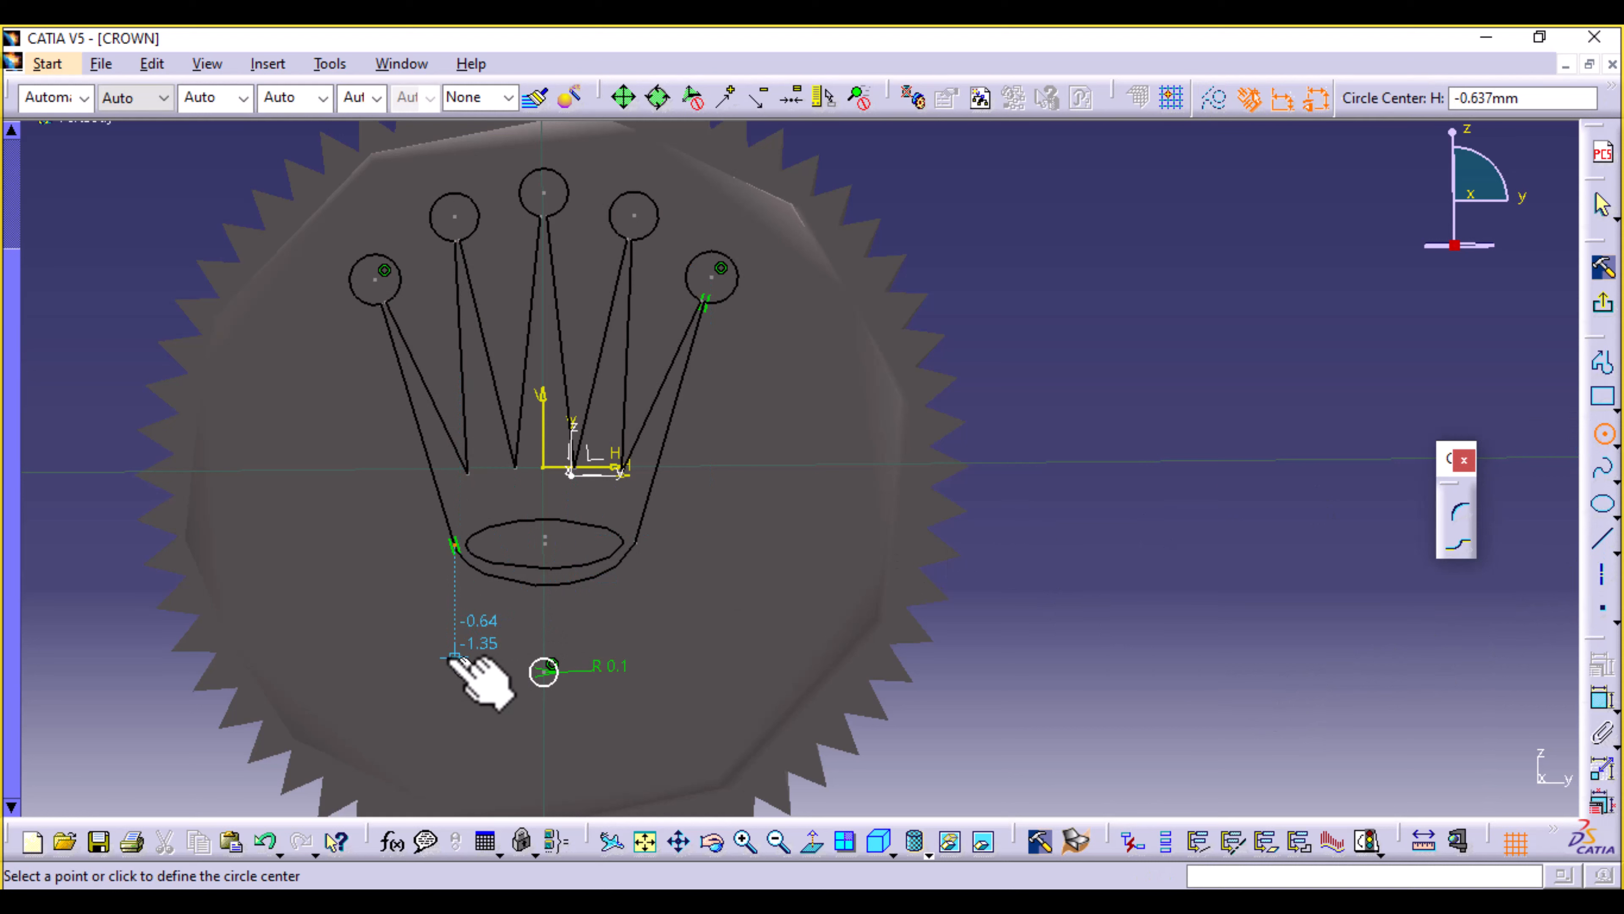
click(436, 657)
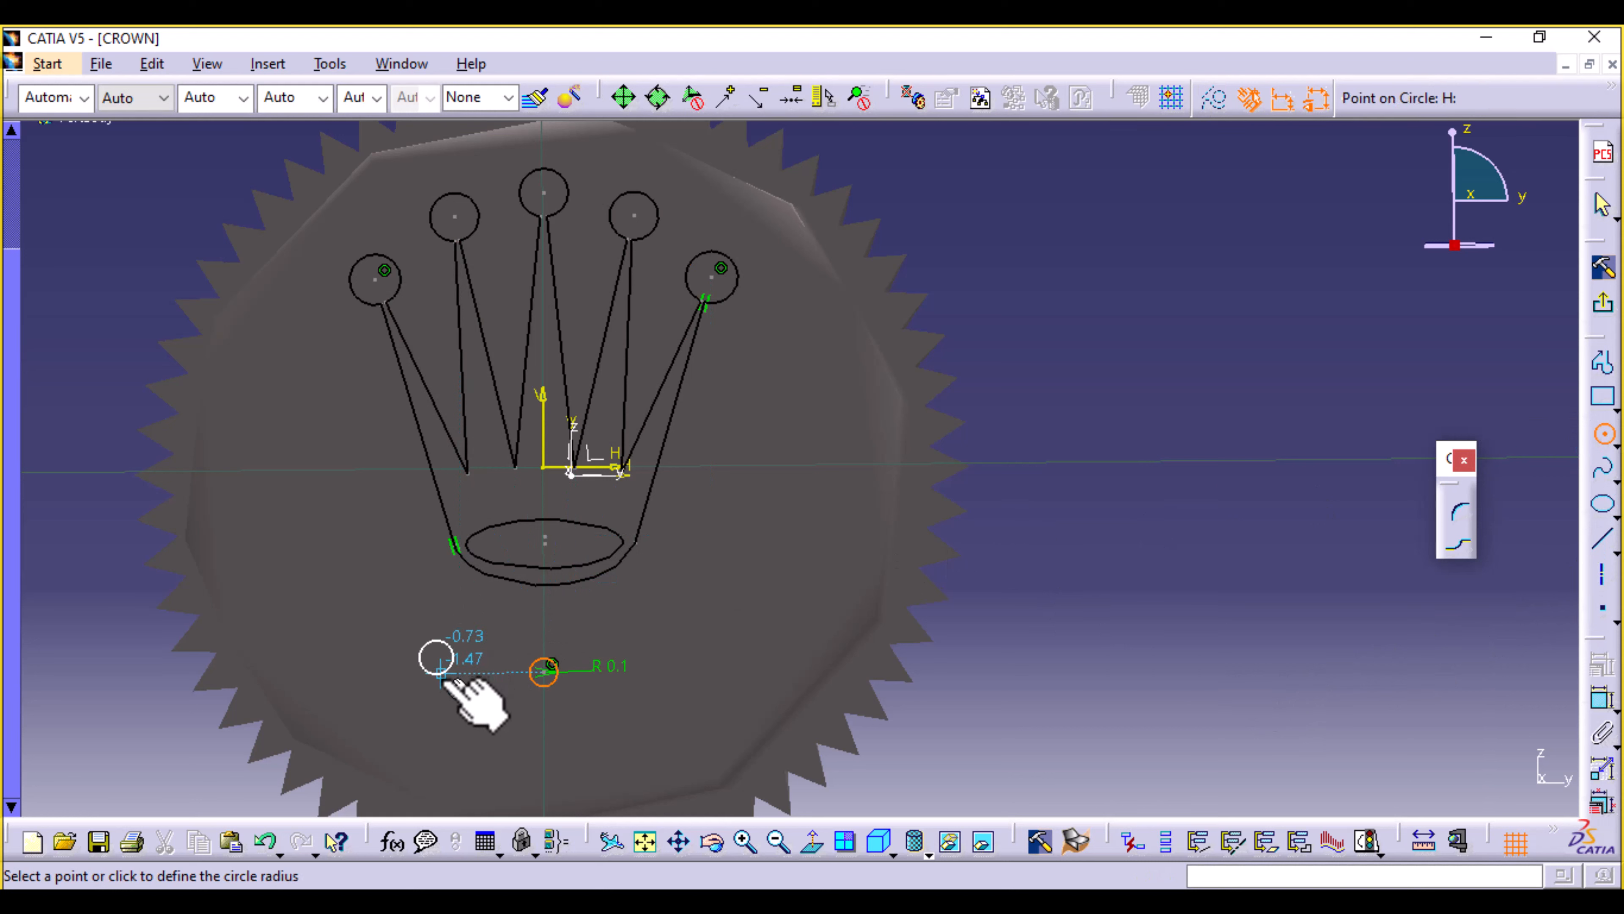
click(436, 658)
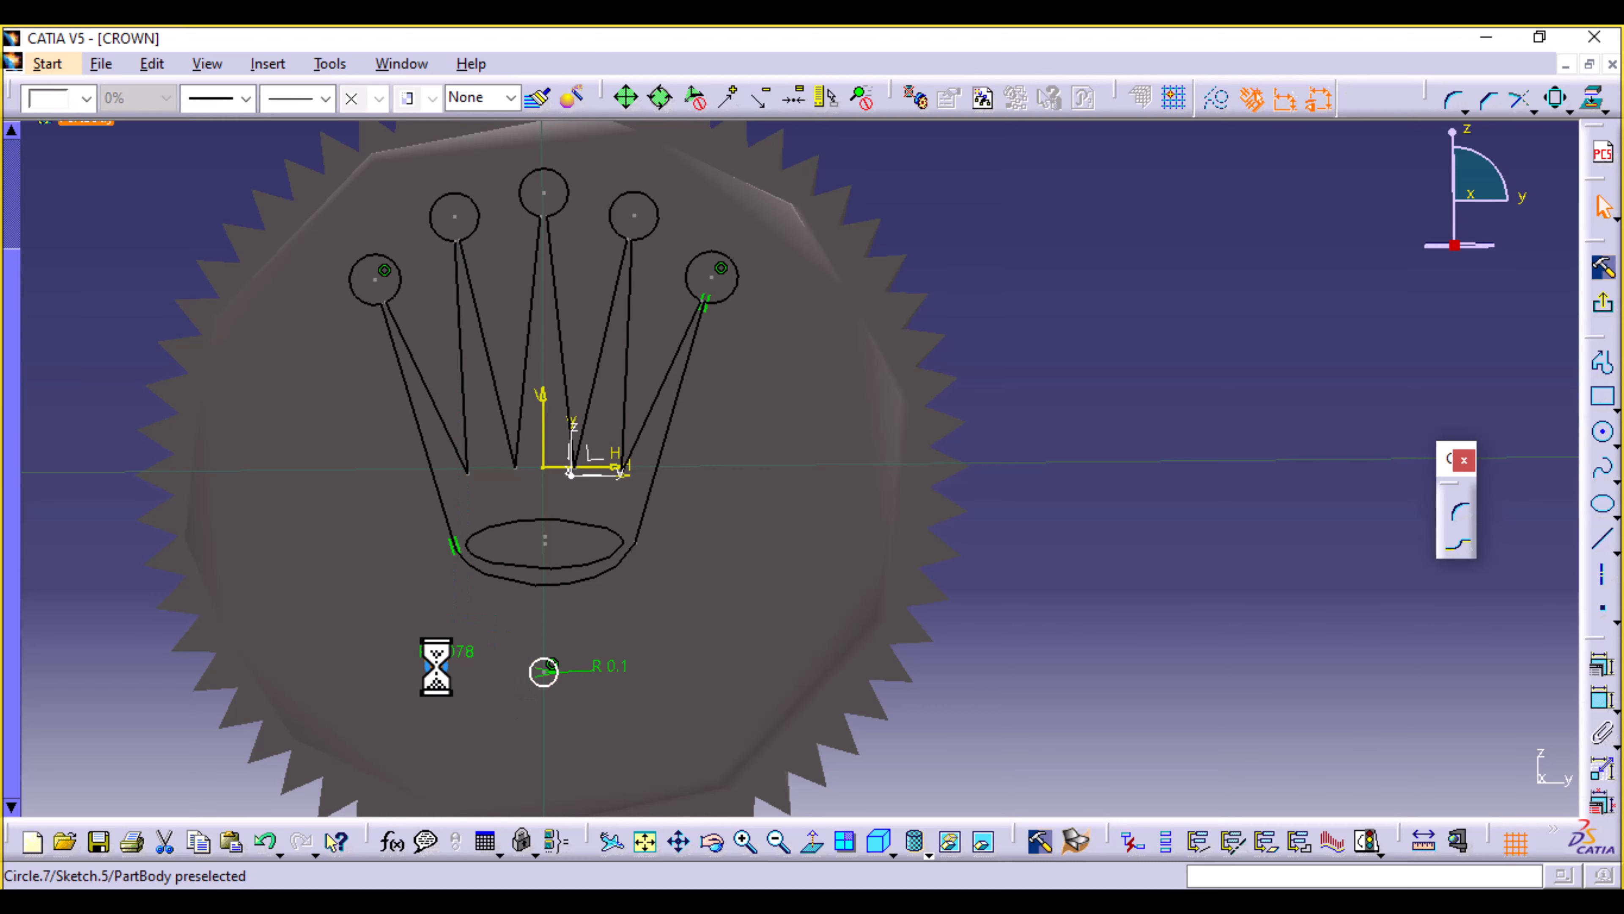
click(476, 649)
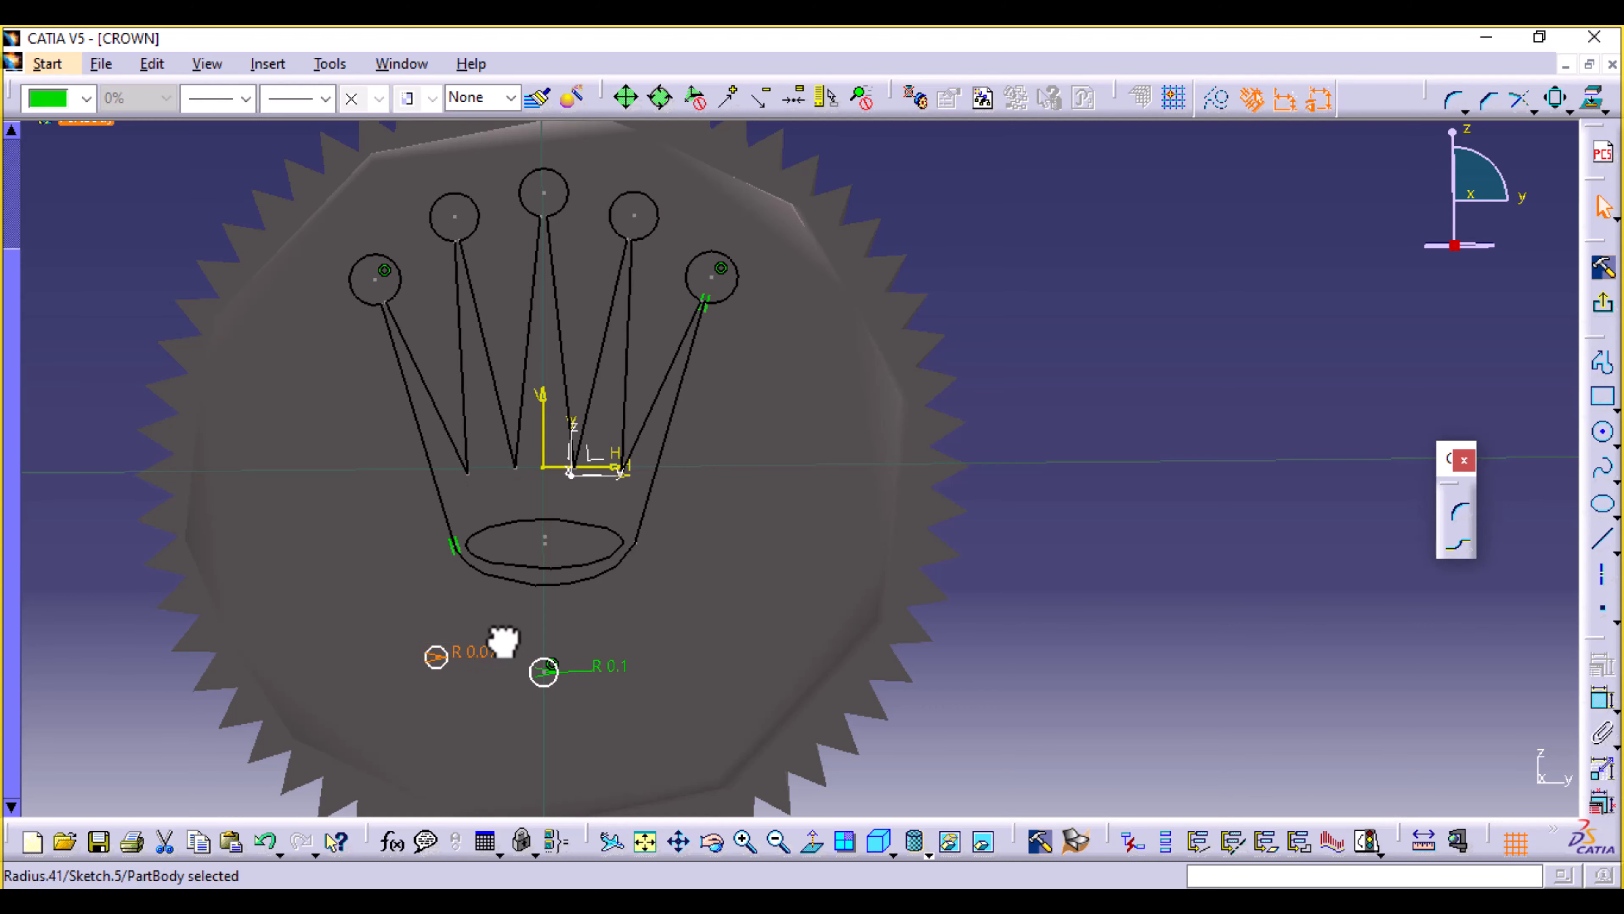
double_click(486, 650)
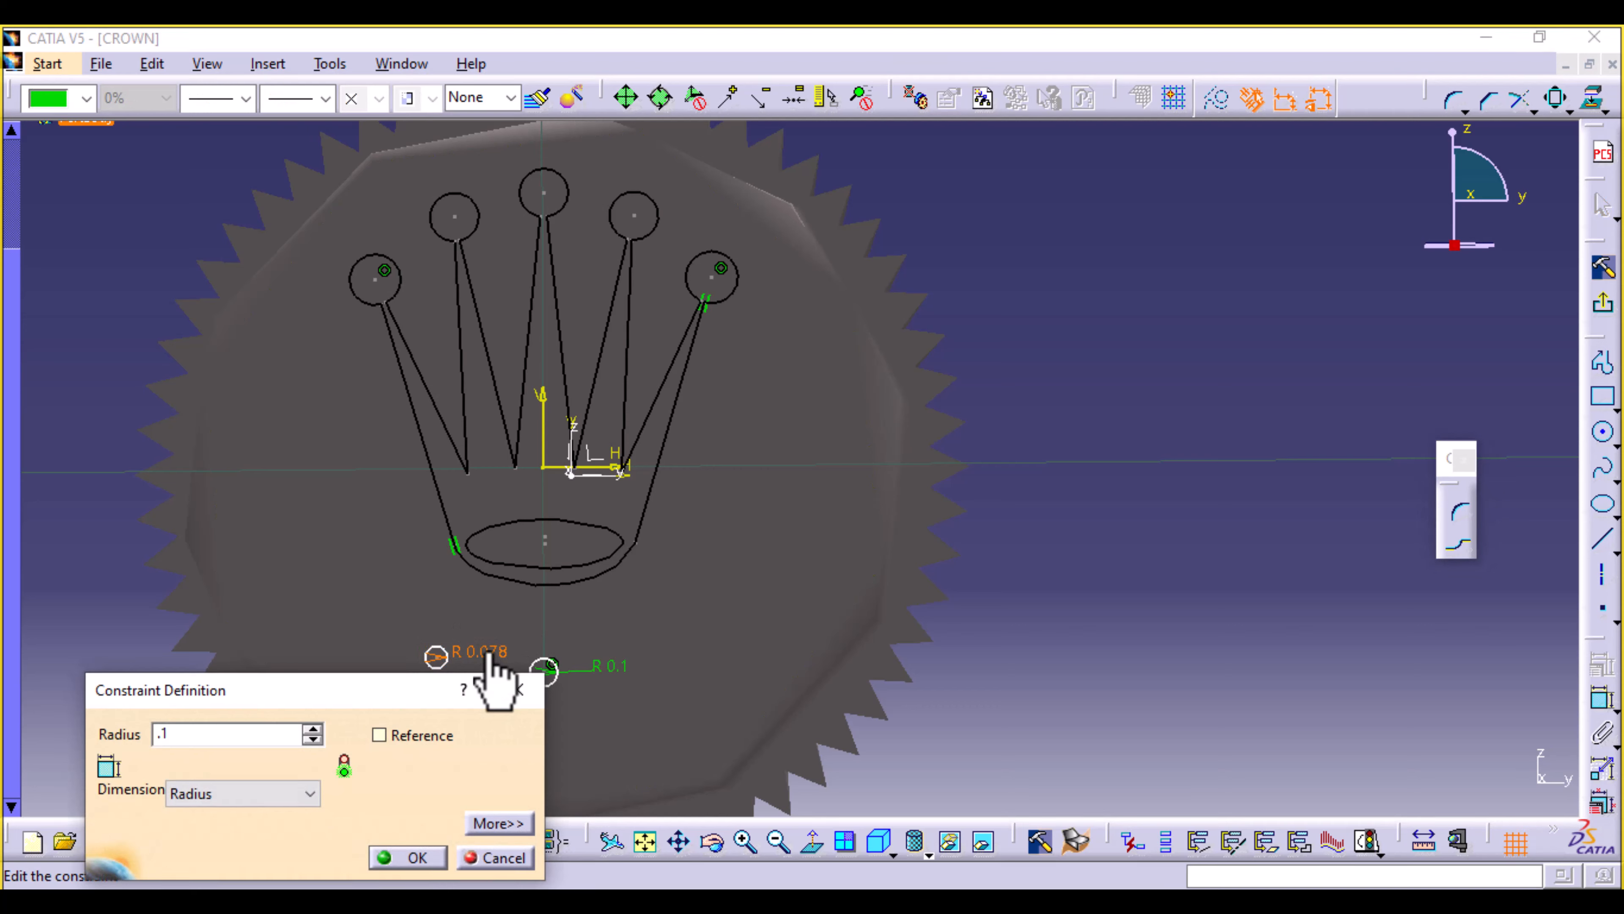
key(Return)
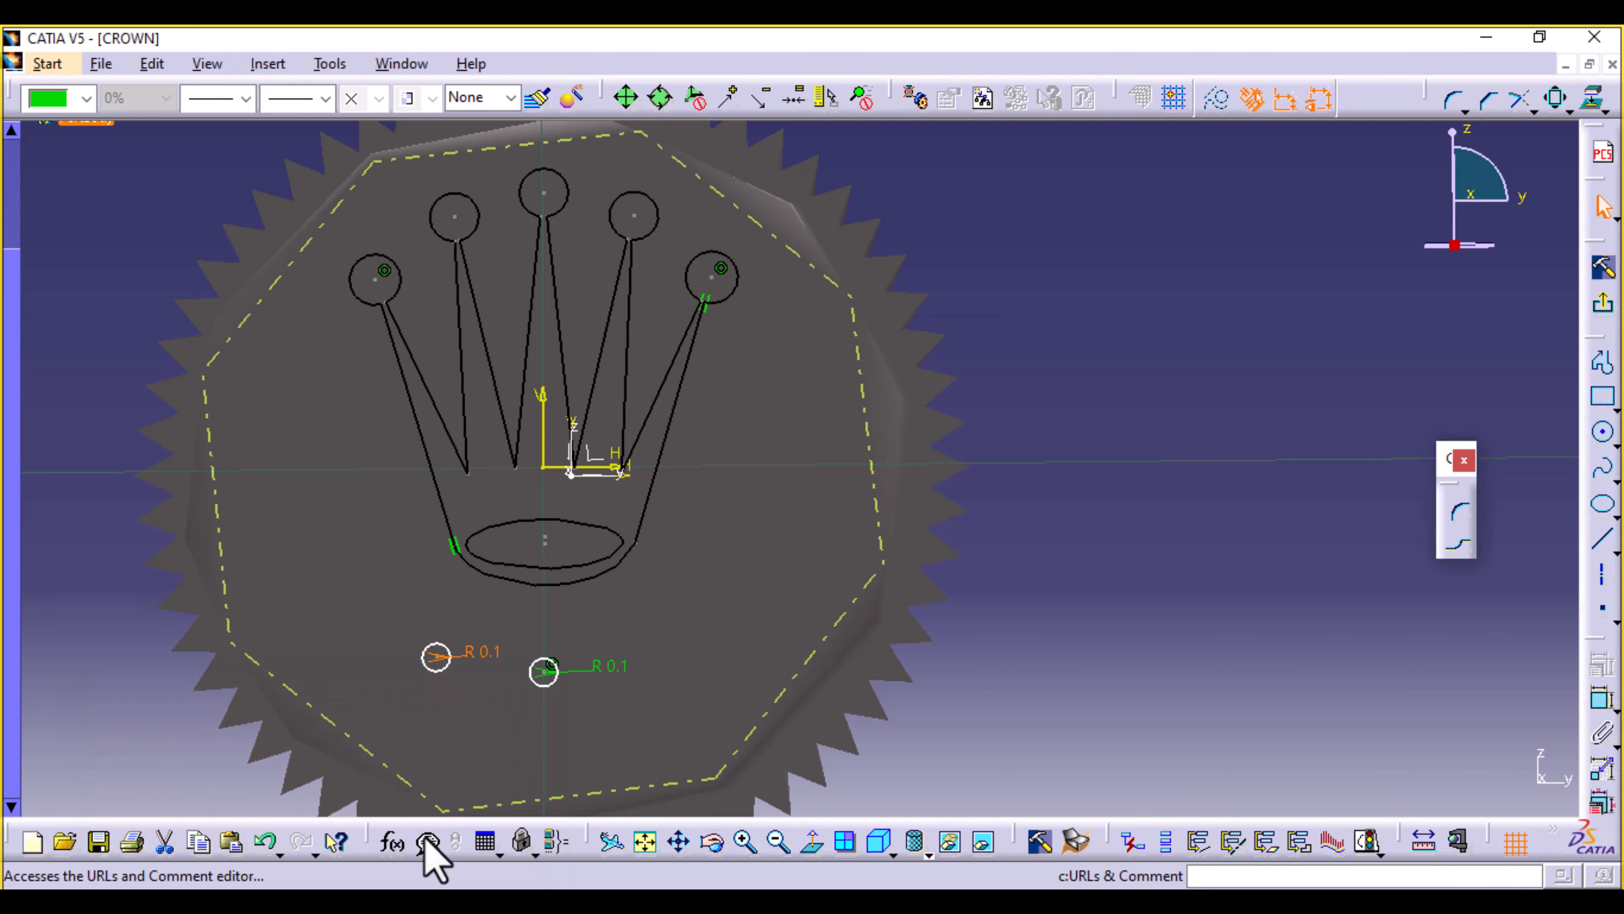
Move both small circles lower on the face, with the left one slightly higher than the centre one.
mouse_move(440, 661)
mouse_down()
mouse_move(468, 662)
mouse_move(466, 678)
mouse_up()
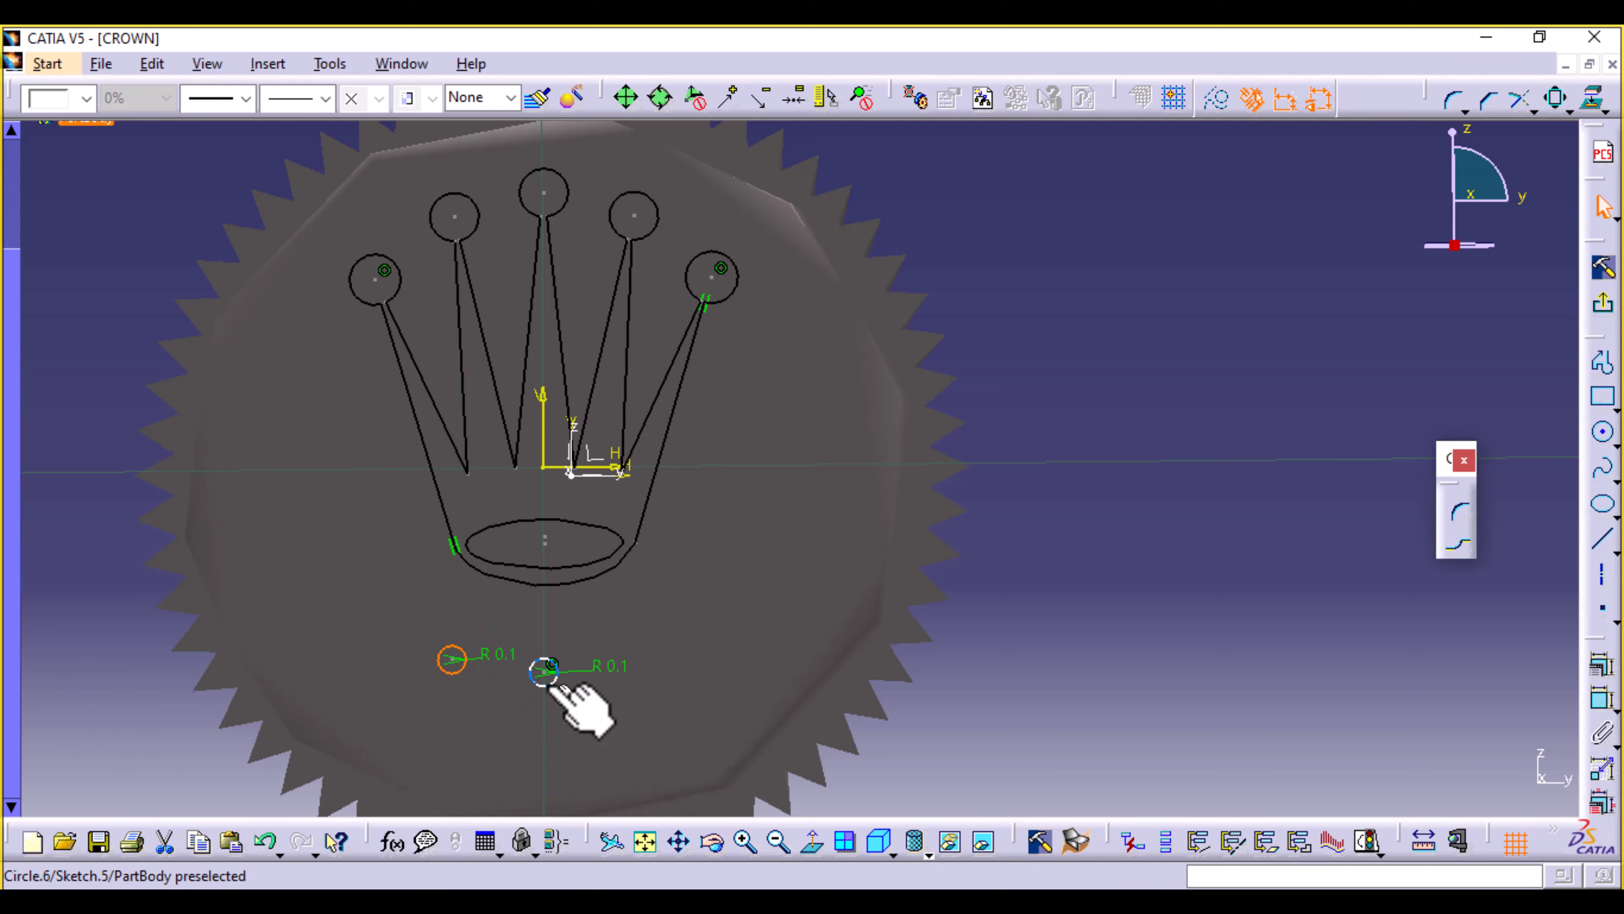
drag(545, 685, 544, 733)
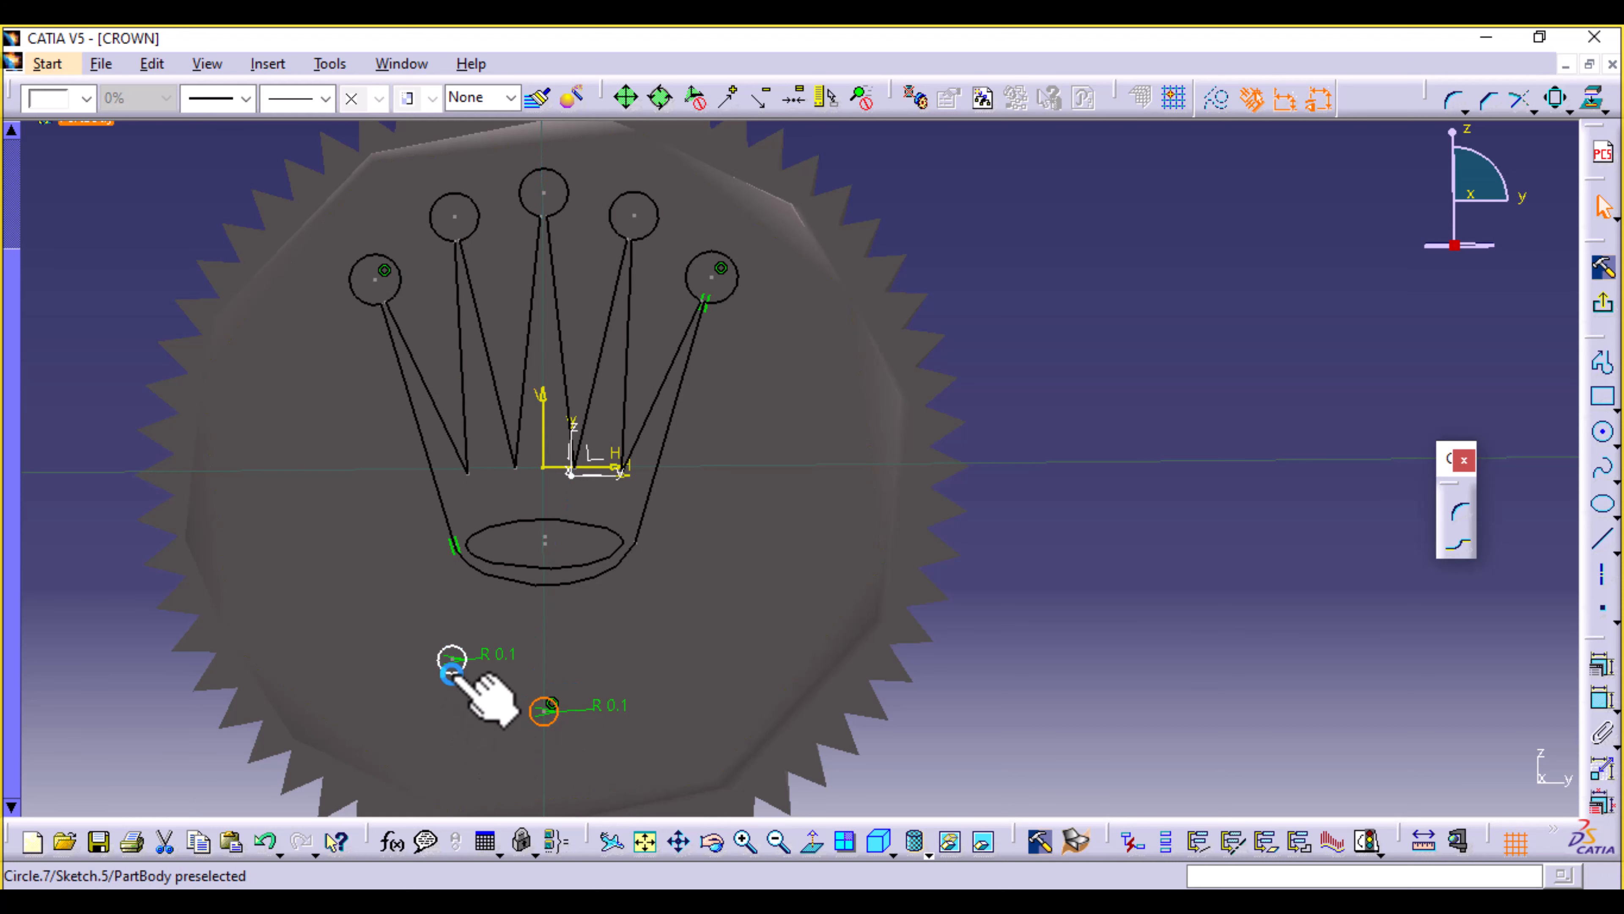
drag(450, 670, 456, 706)
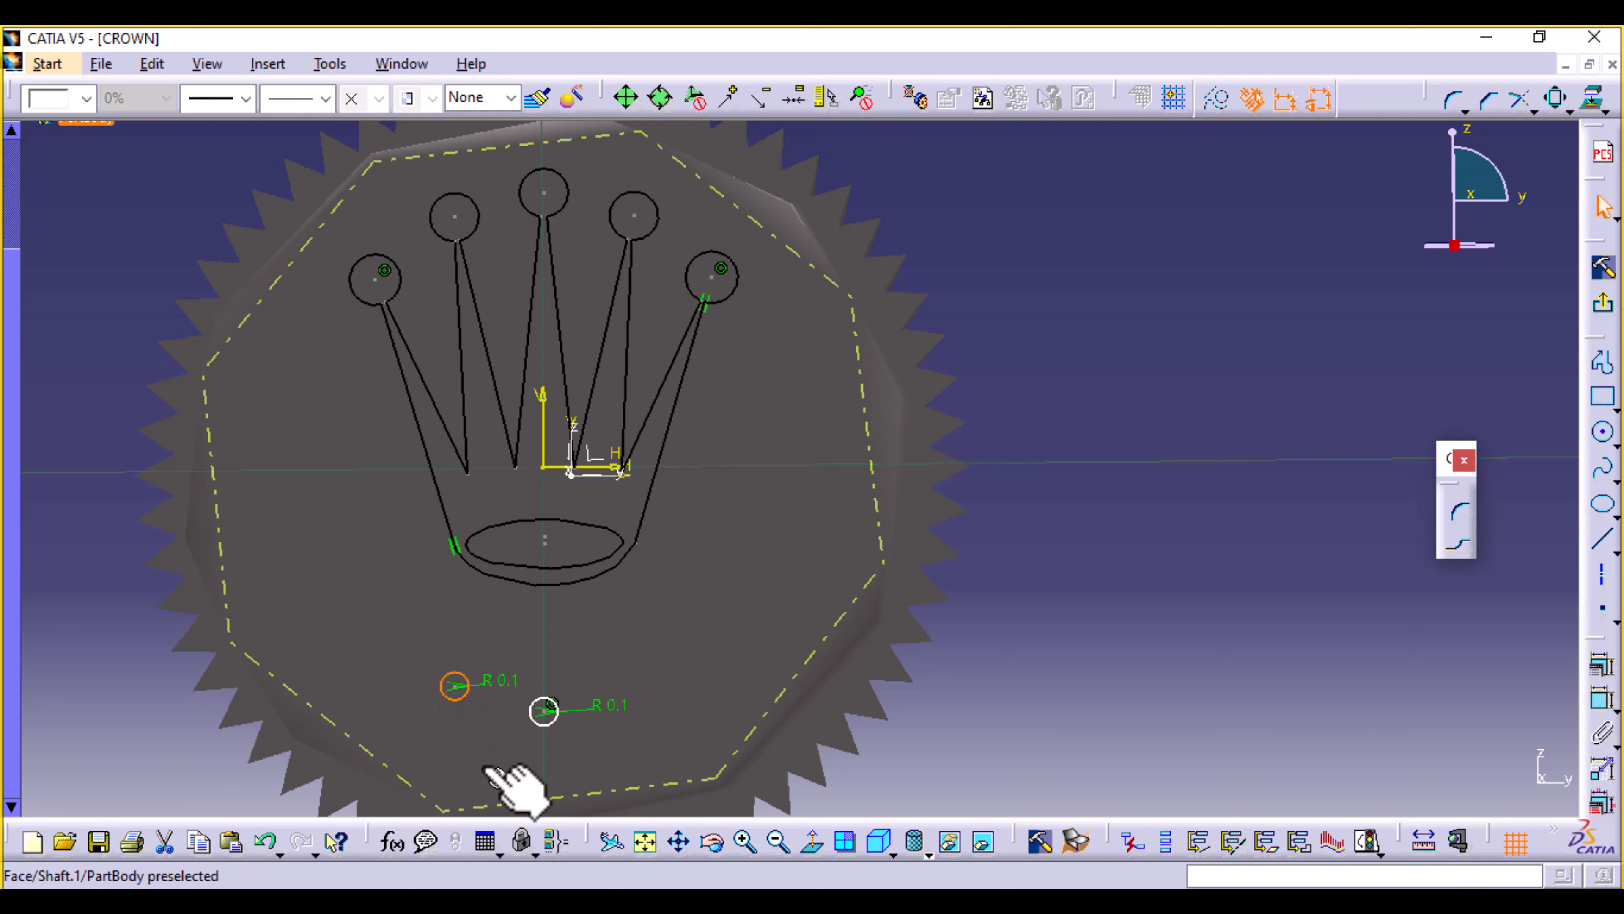
Mirror the left small circle about the vertical axis and exit the sketch.
click(1568, 109)
click(1588, 176)
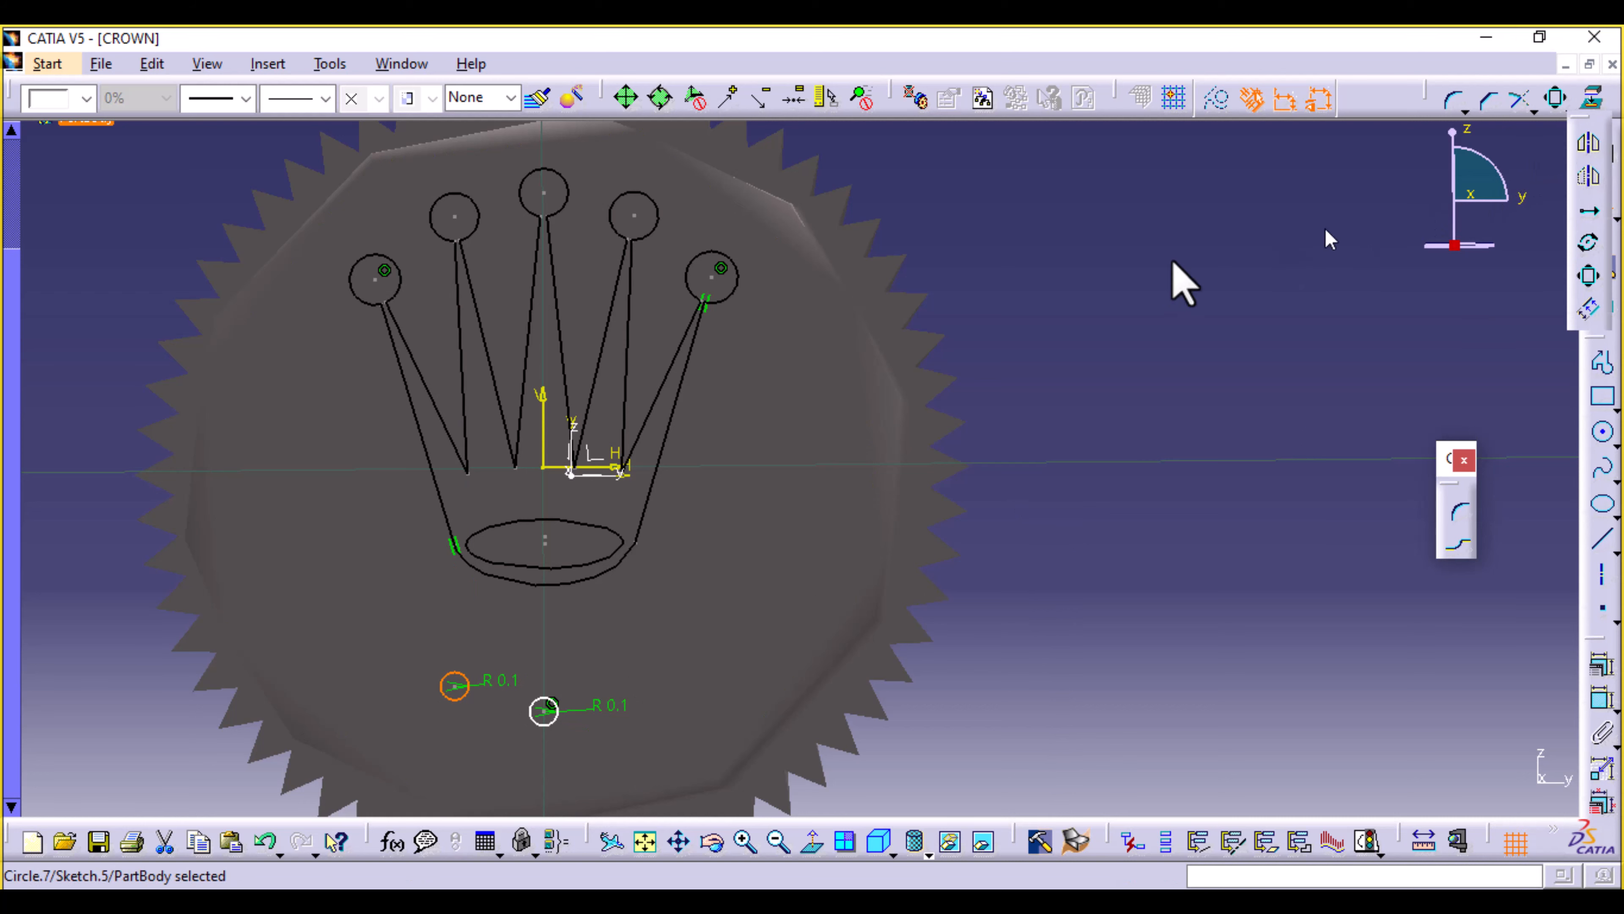
click(545, 411)
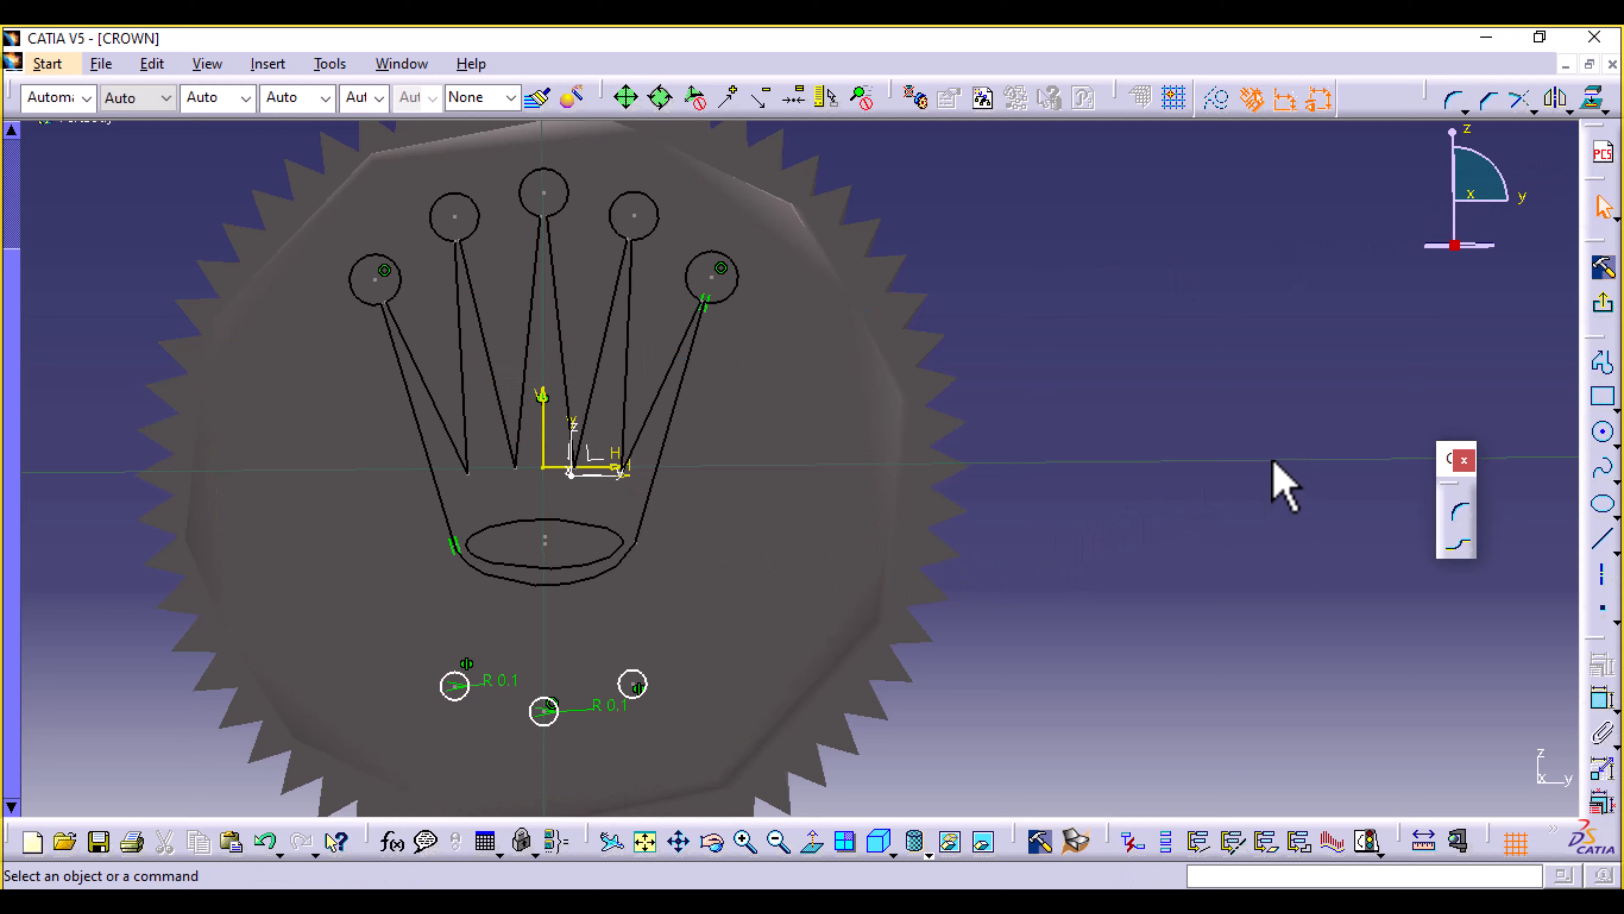
ctrl+middle_drag(1090, 420, 1096, 285)
mouse_move(1278, 340)
middle_down()
mouse_move(1370, 573)
mouse_move(1581, 502)
mouse_move(1581, 664)
mouse_move(1552, 623)
mouse_move(1499, 439)
middle_up()
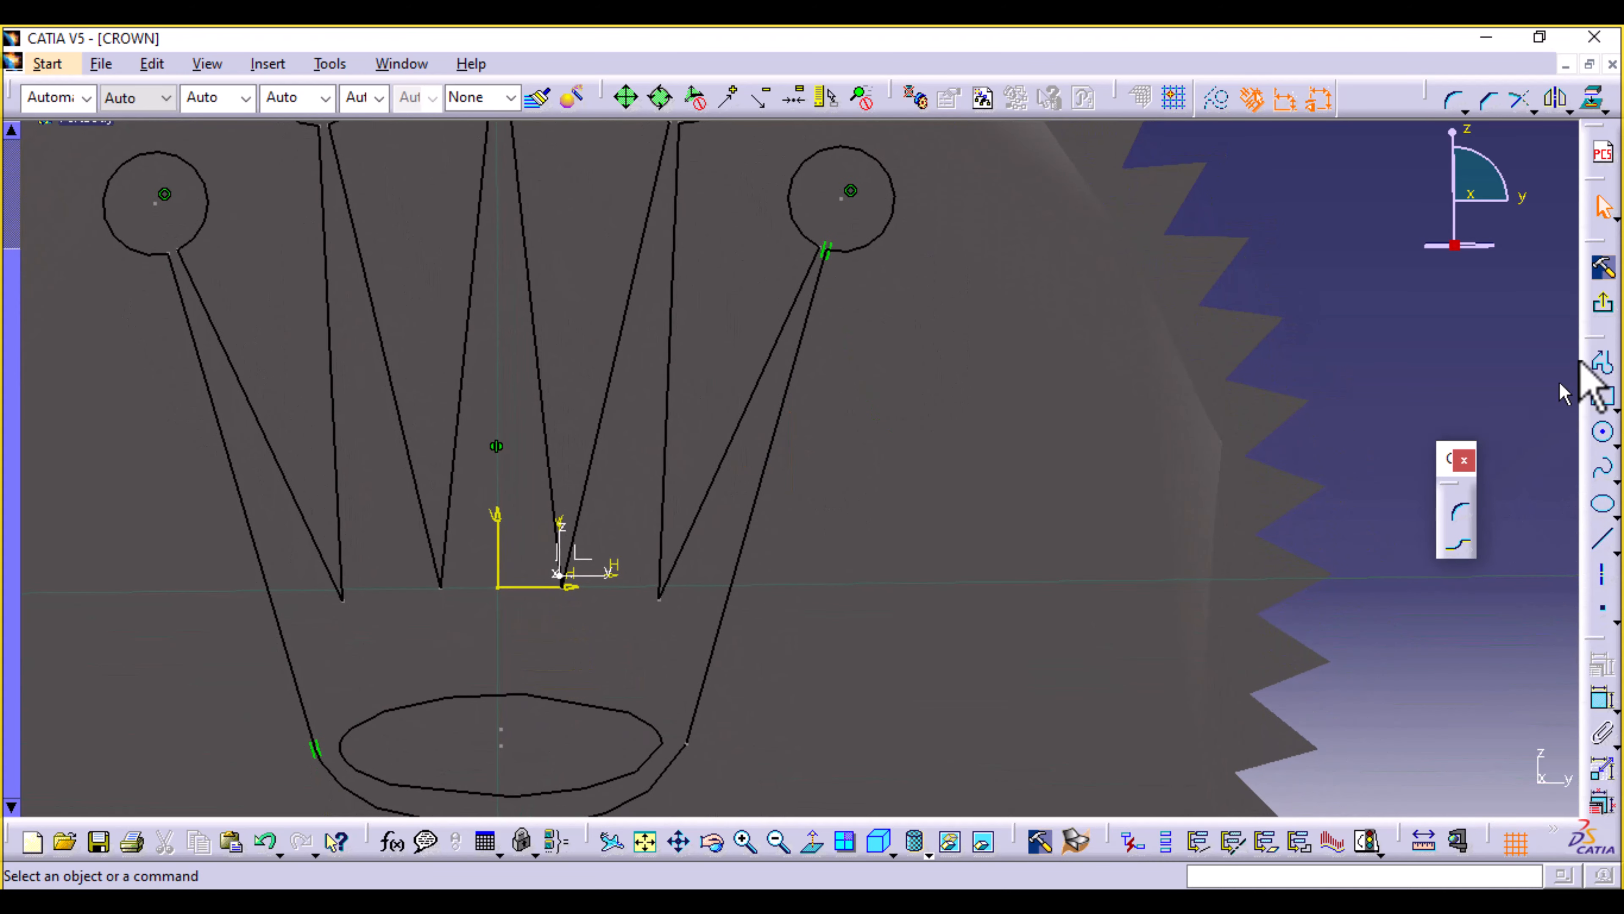
click(1604, 311)
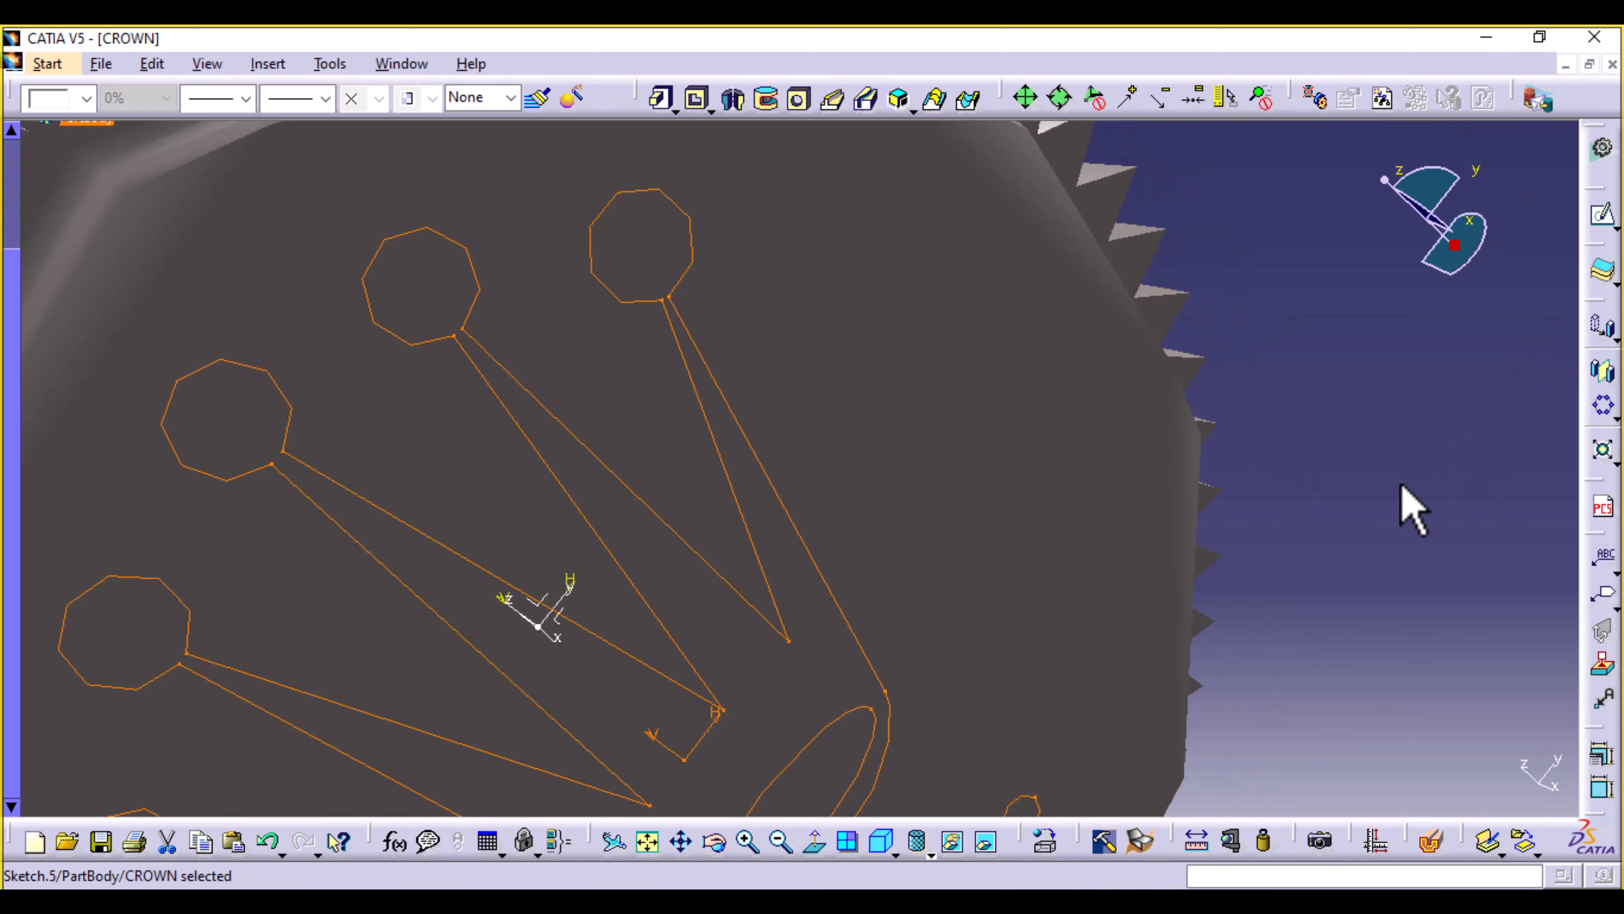
Pad the logo sketch with the crown outline and three circles to a length of 0.1 mm on the front face.
mouse_move(1412, 509)
middle_down()
mouse_move(1418, 294)
mouse_move(1433, 273)
middle_up()
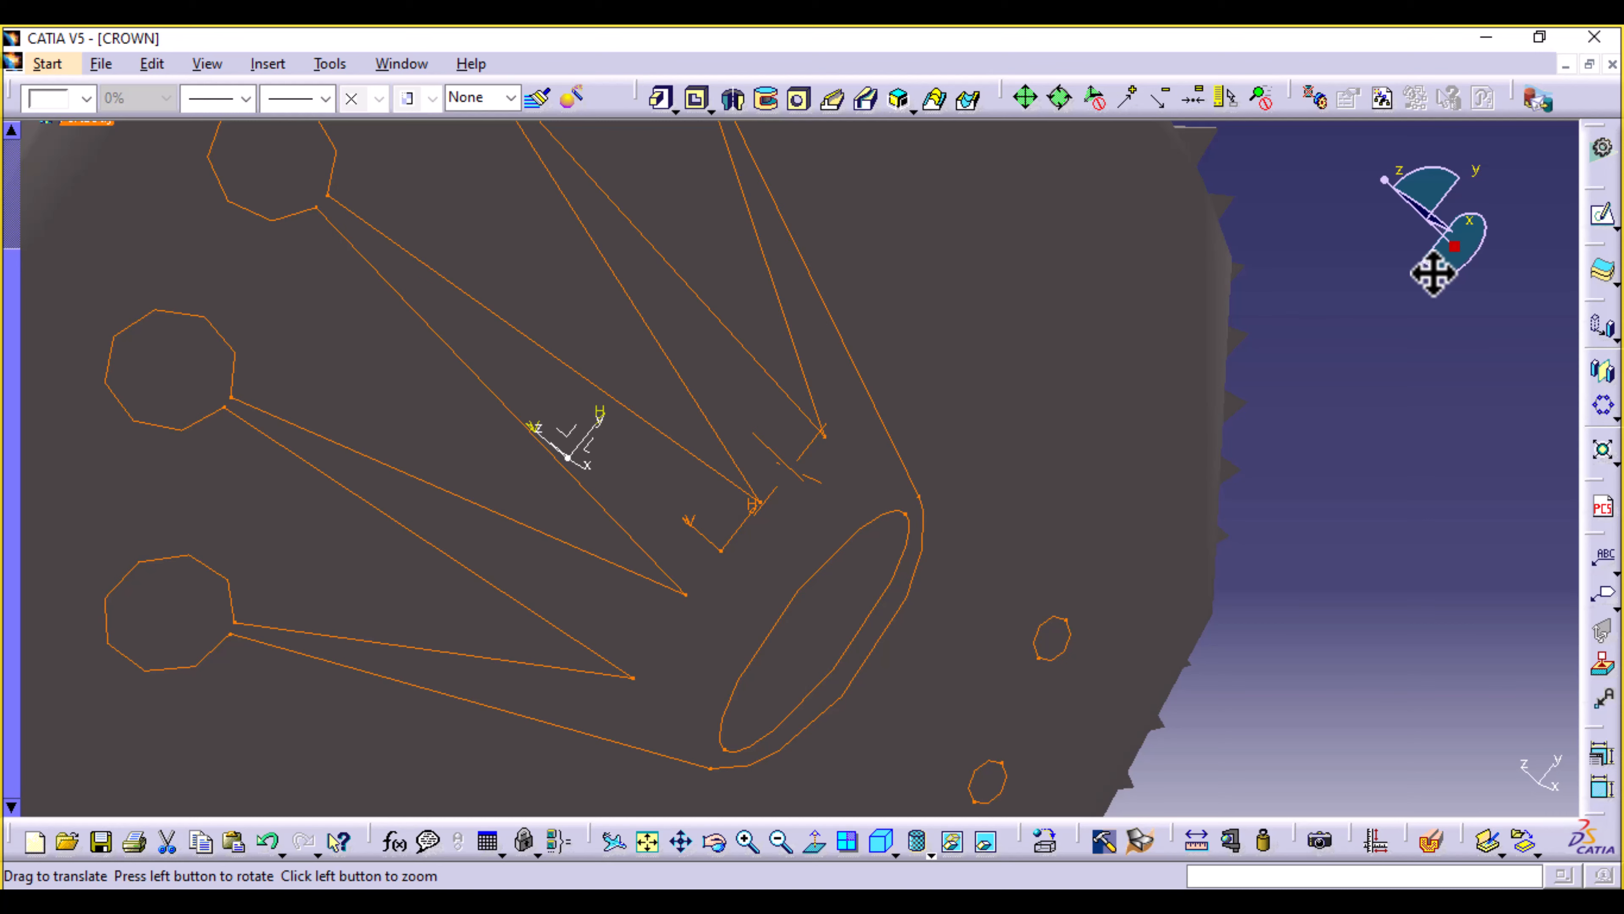
middle_drag(1371, 381, 1349, 549)
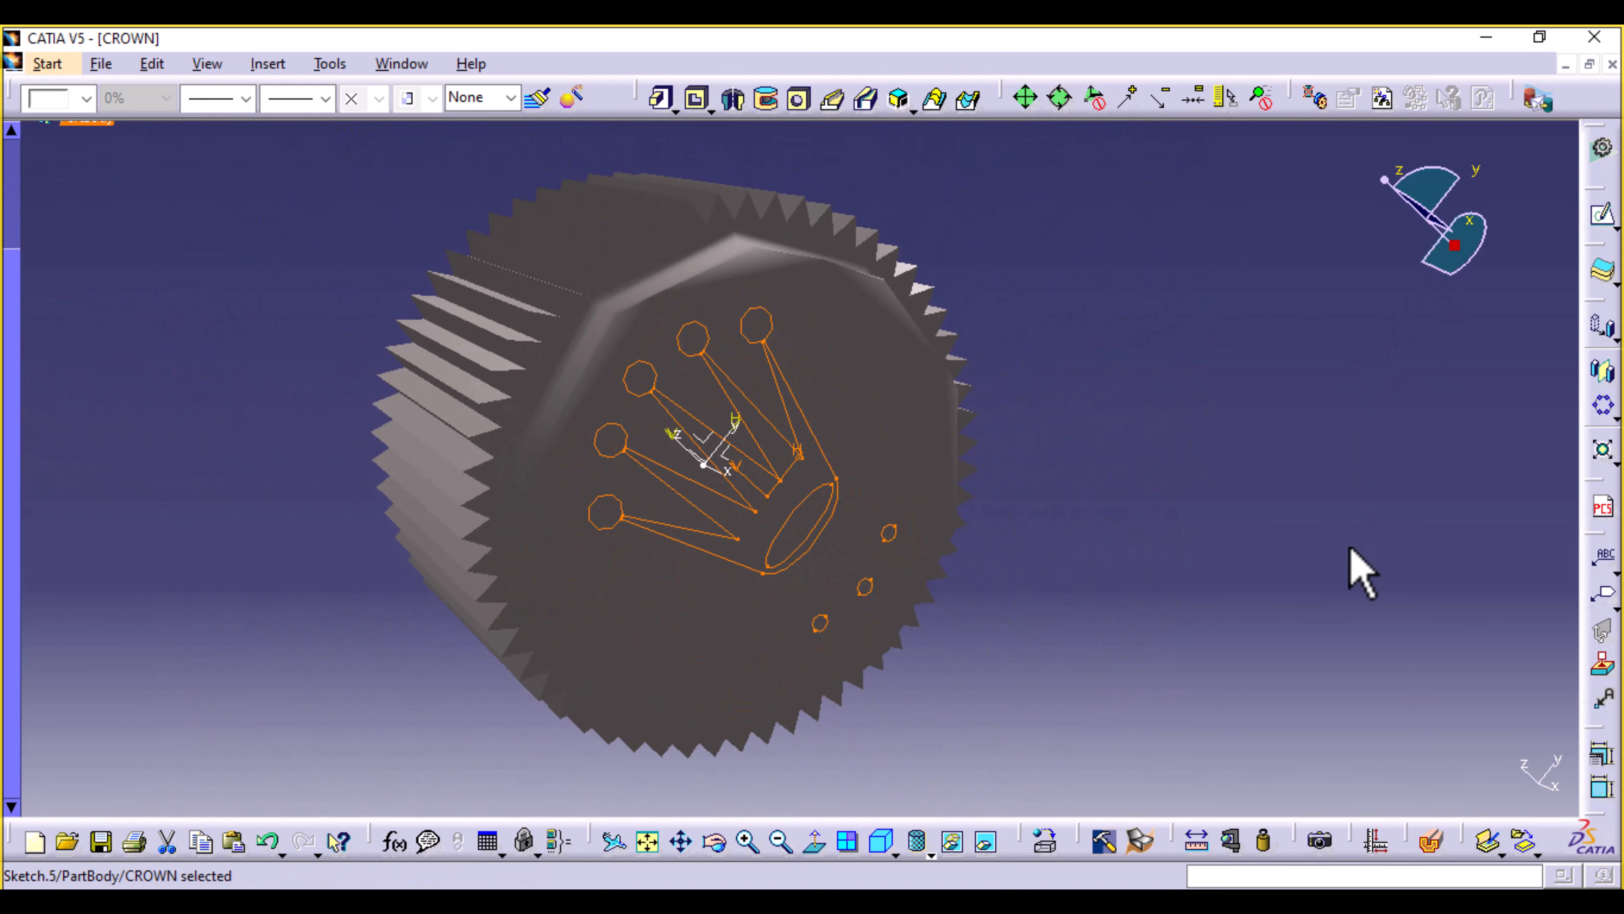
click(664, 103)
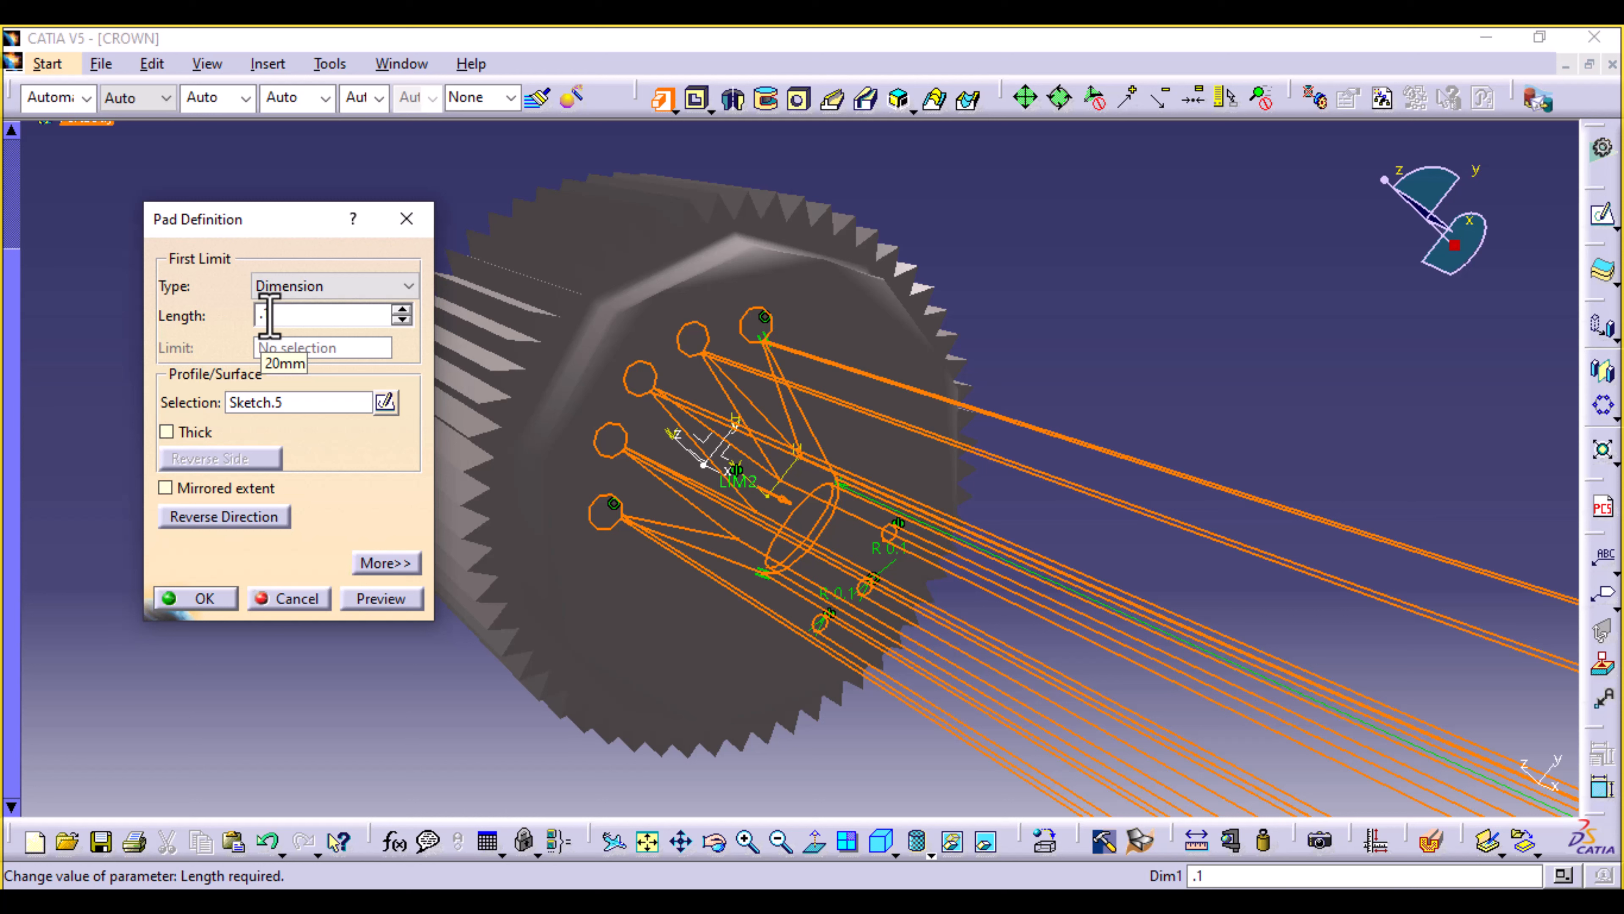
click(362, 601)
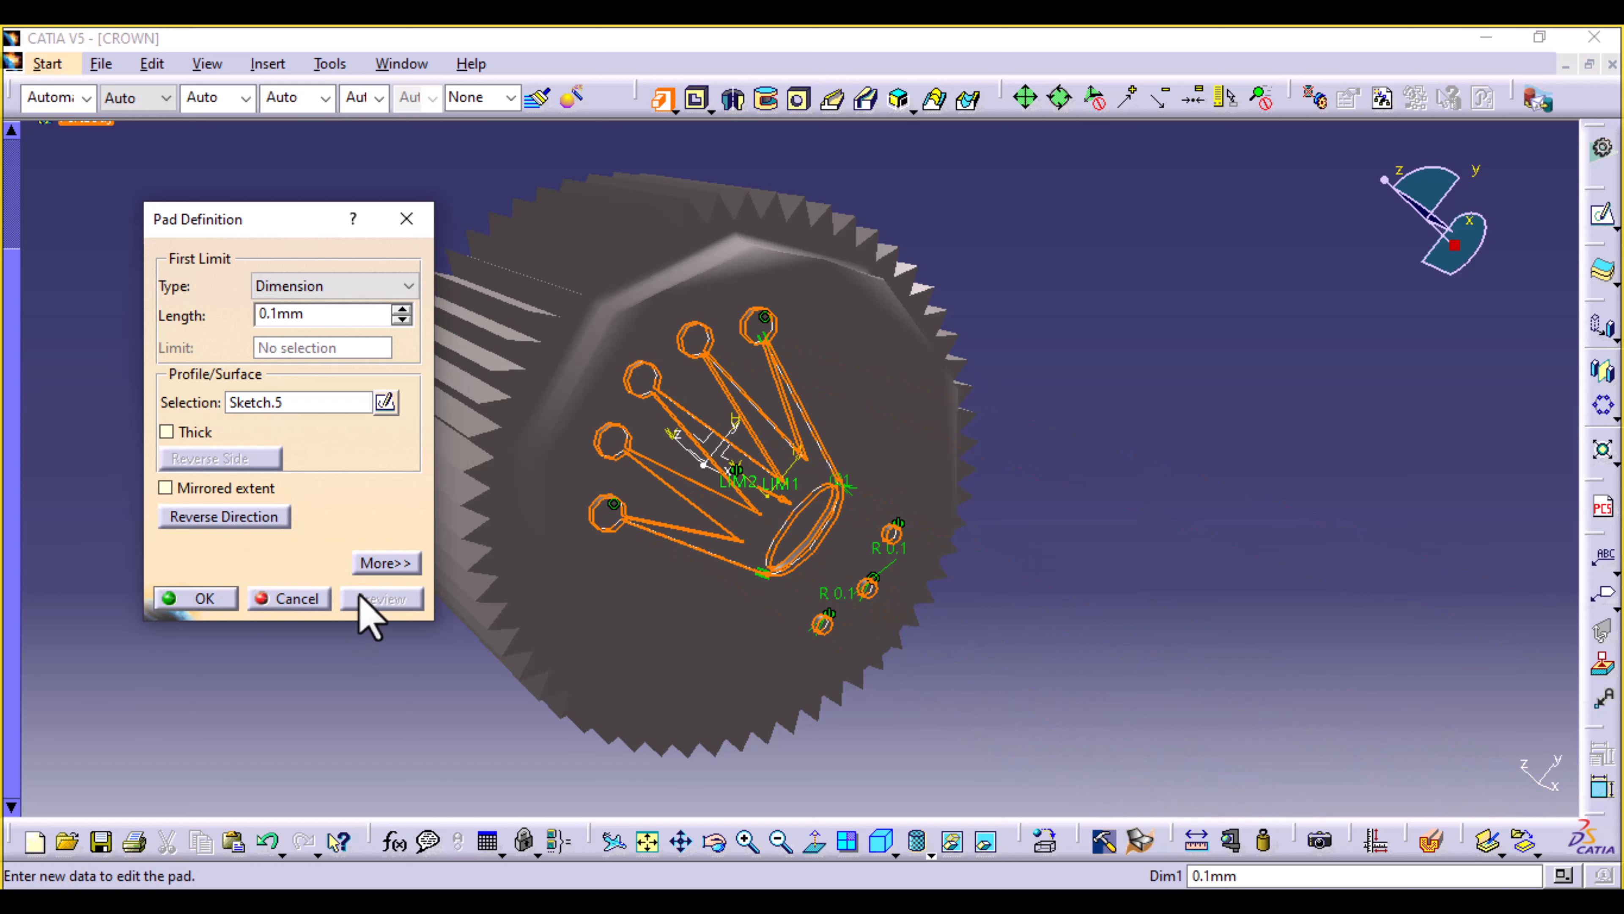
mouse_move(1153, 635)
middle_down()
mouse_move(844, 645)
mouse_move(736, 393)
middle_up()
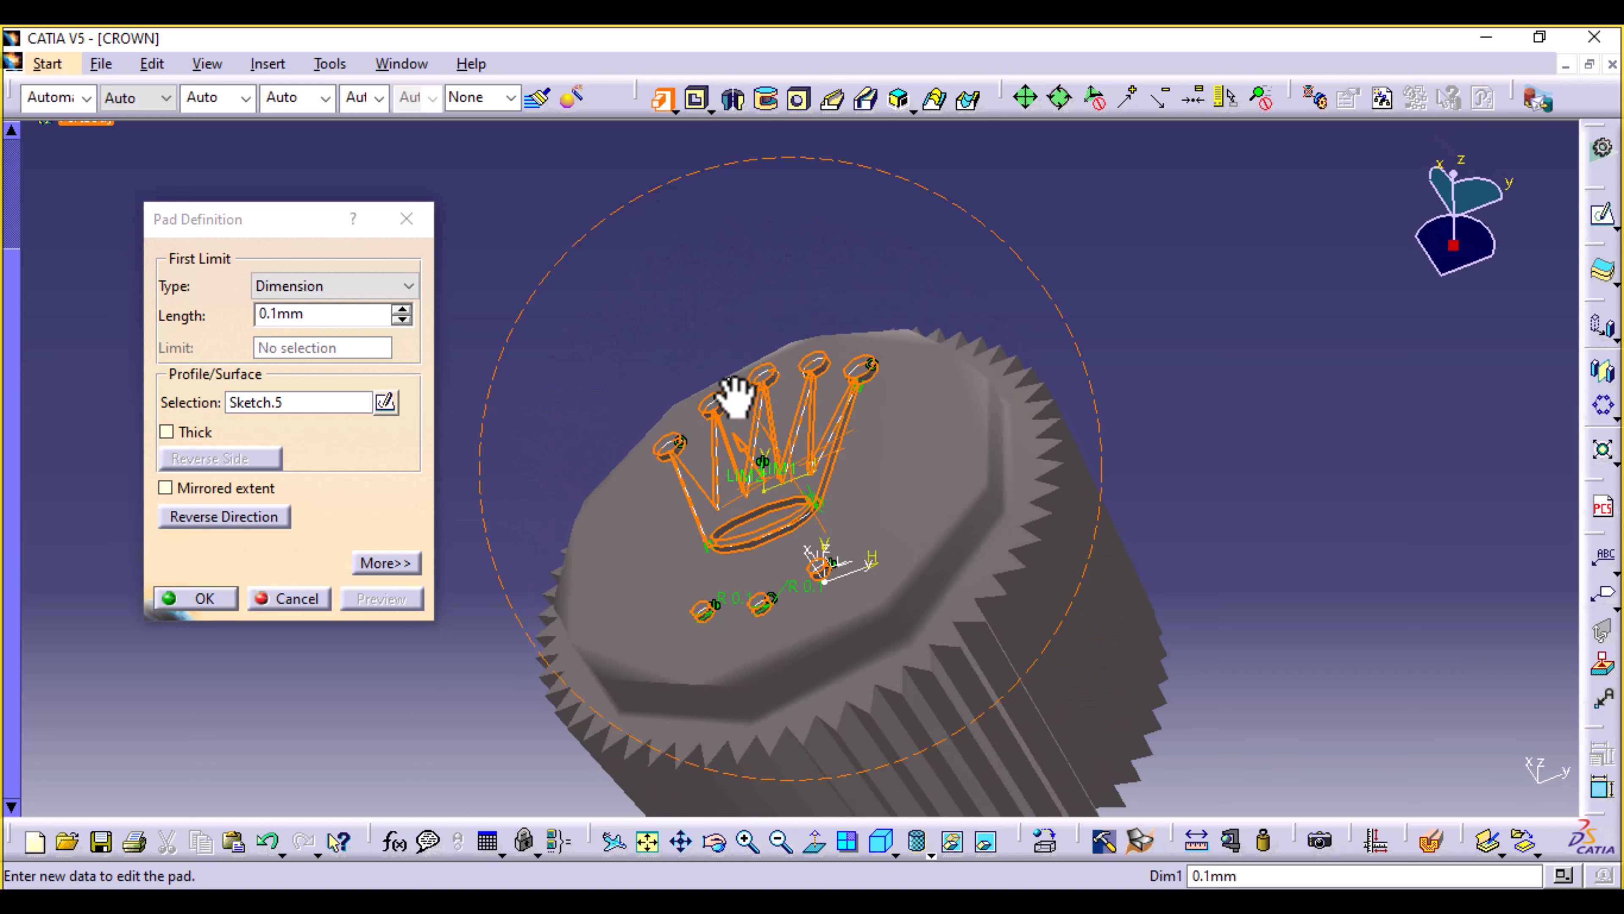
click(203, 598)
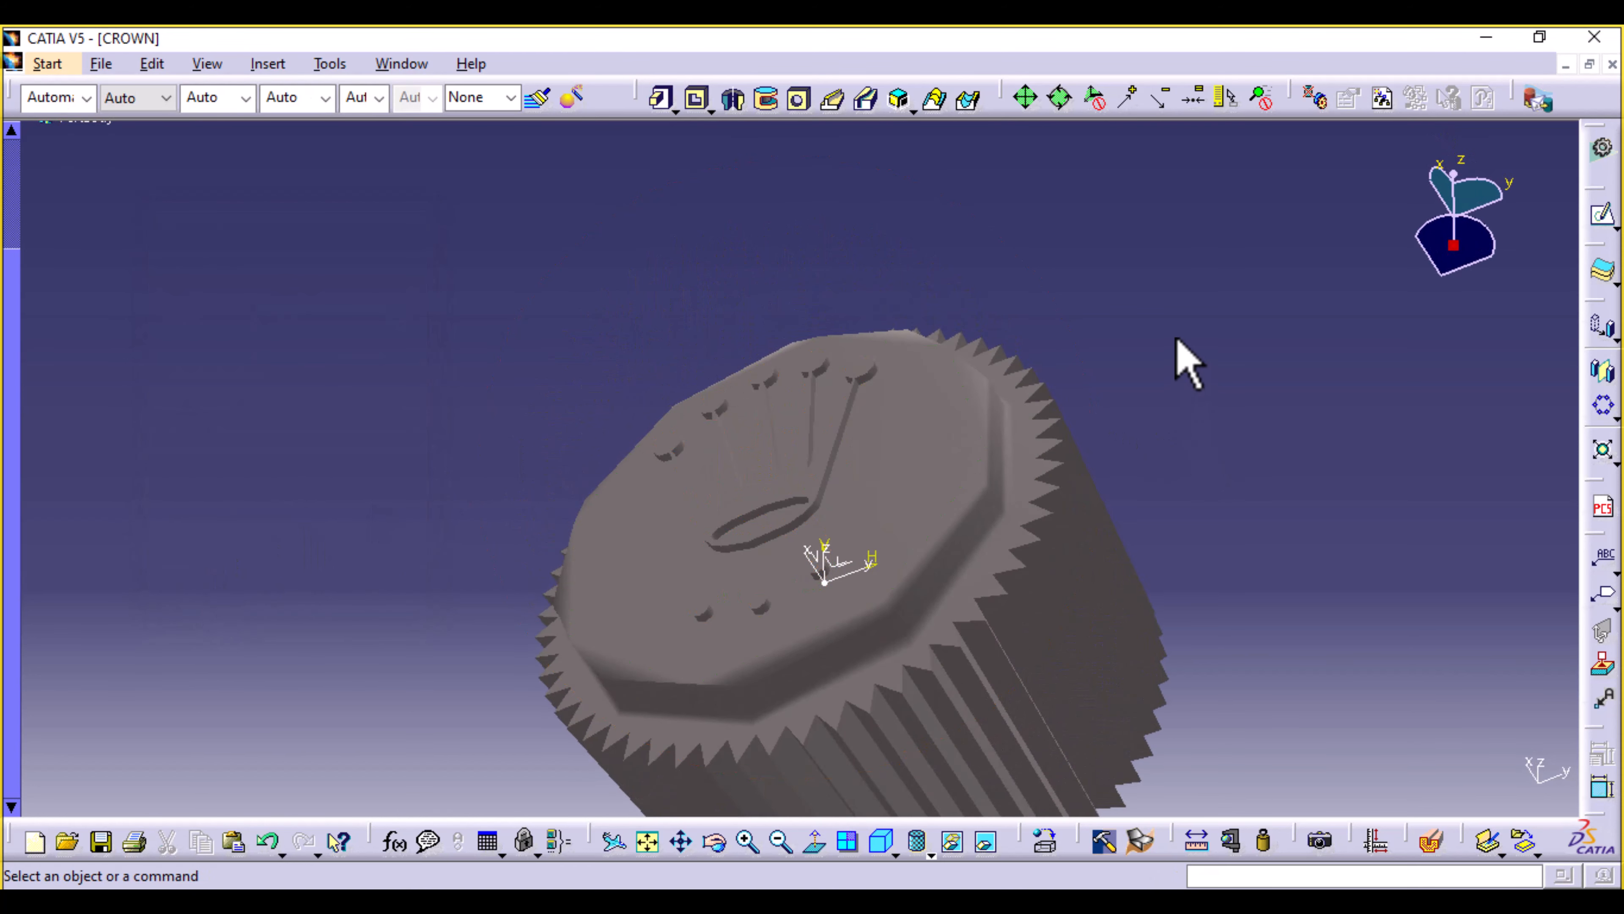
mouse_move(1186, 364)
middle_down()
mouse_move(1189, 526)
mouse_move(859, 587)
middle_up()
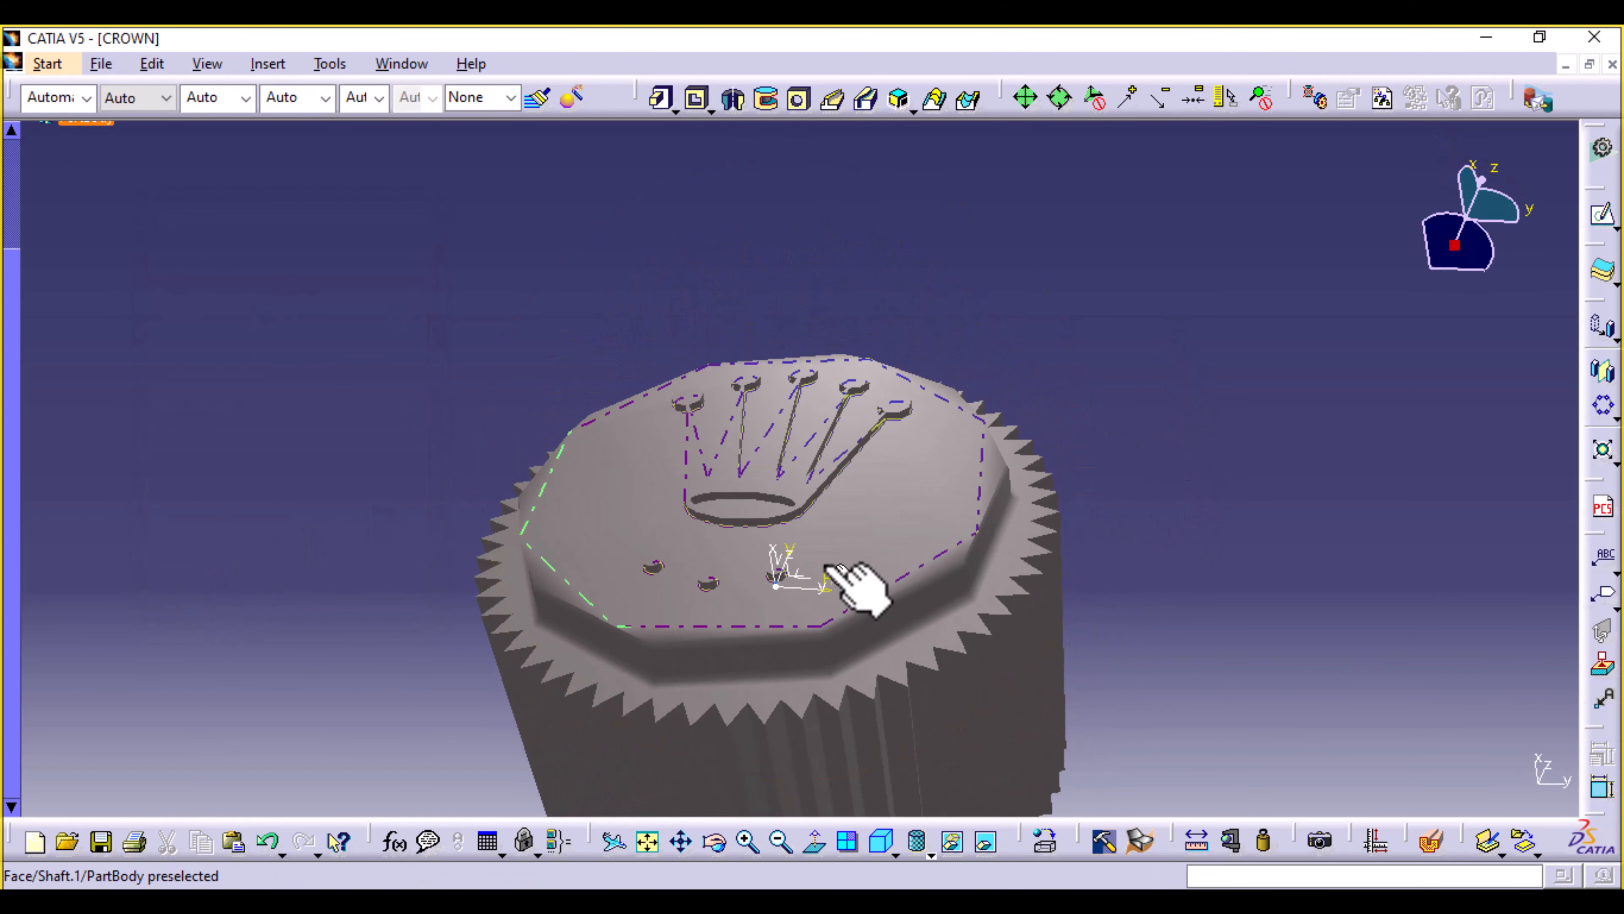
Hide the axis systems displayed at the part origin.
right_click(775, 583)
click(898, 166)
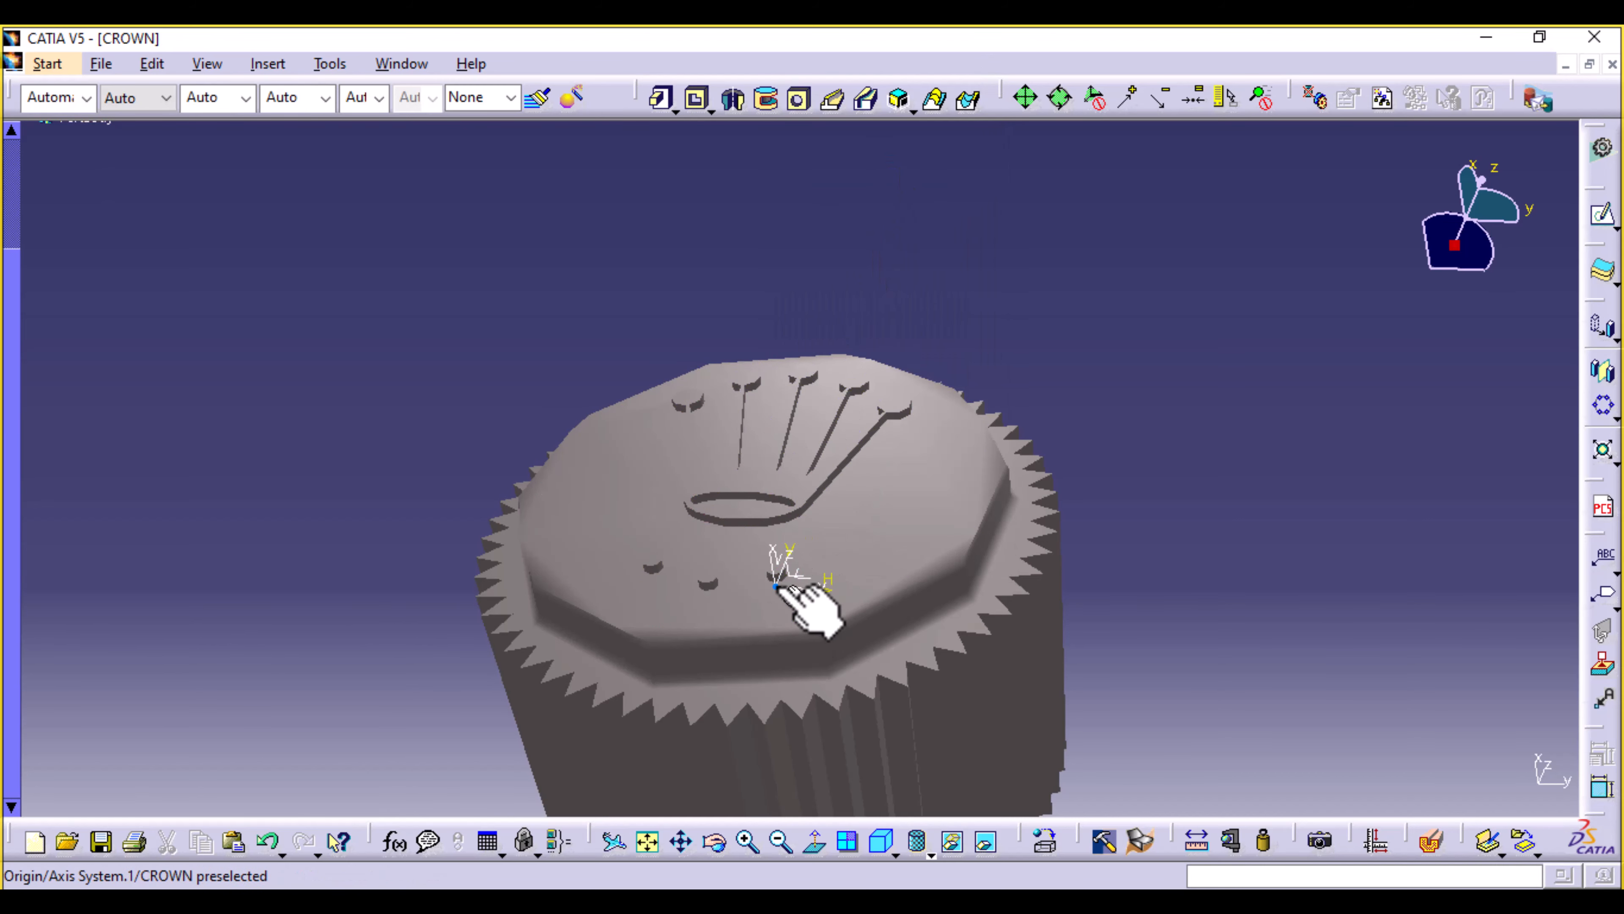
right_click(775, 586)
click(895, 172)
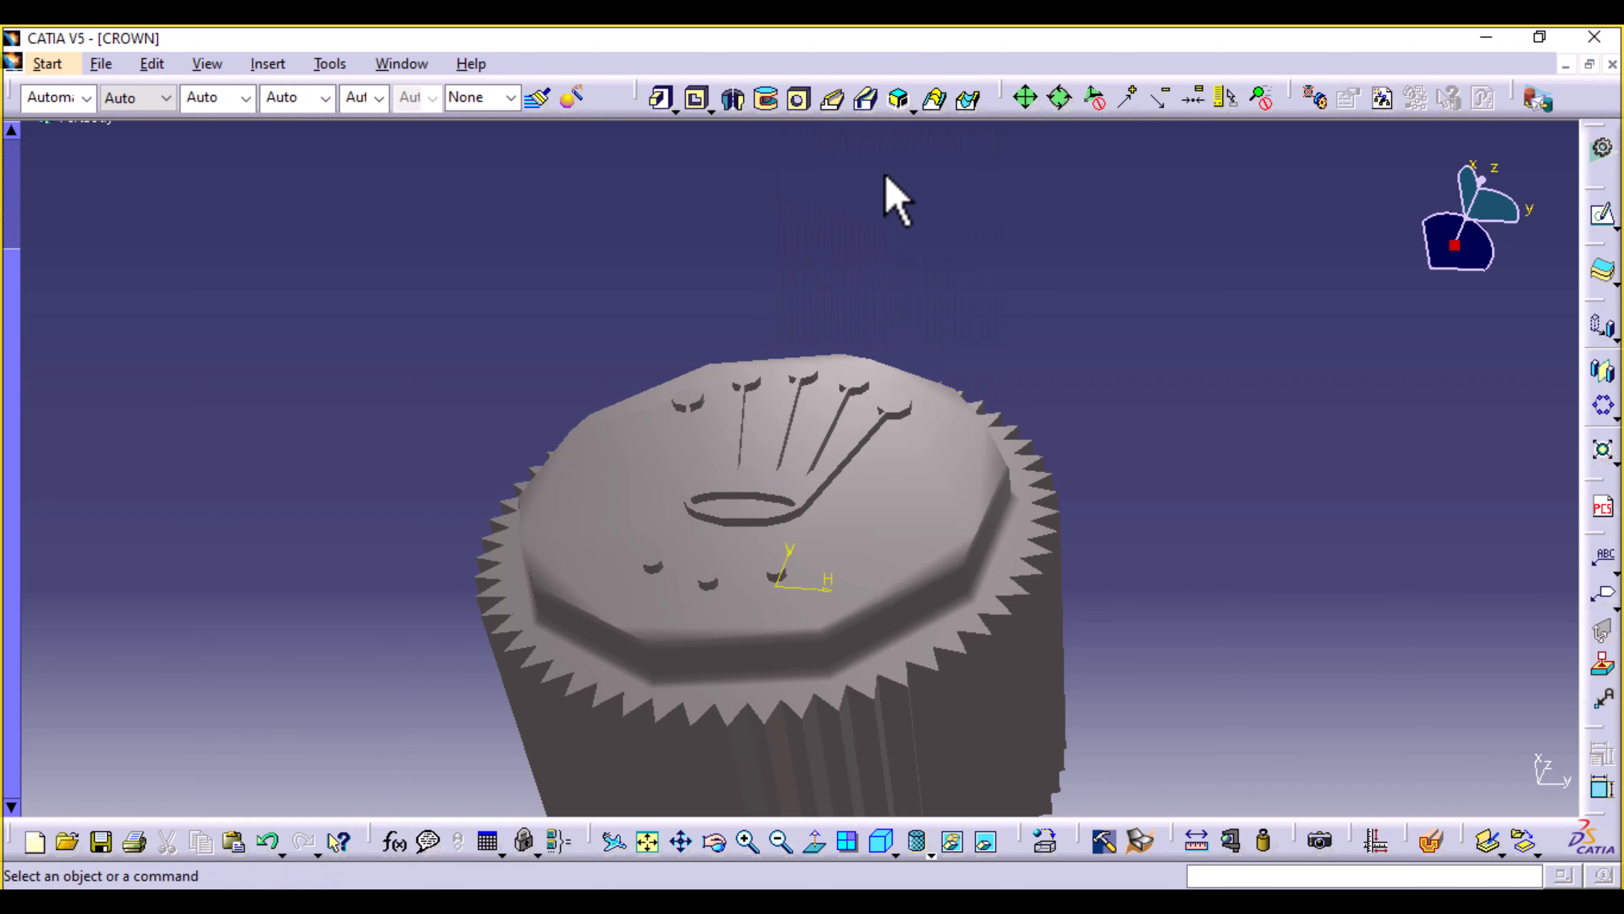
Change the graphic colour of the whole PartBody to light grey.
middle_drag(852, 219, 932, 435)
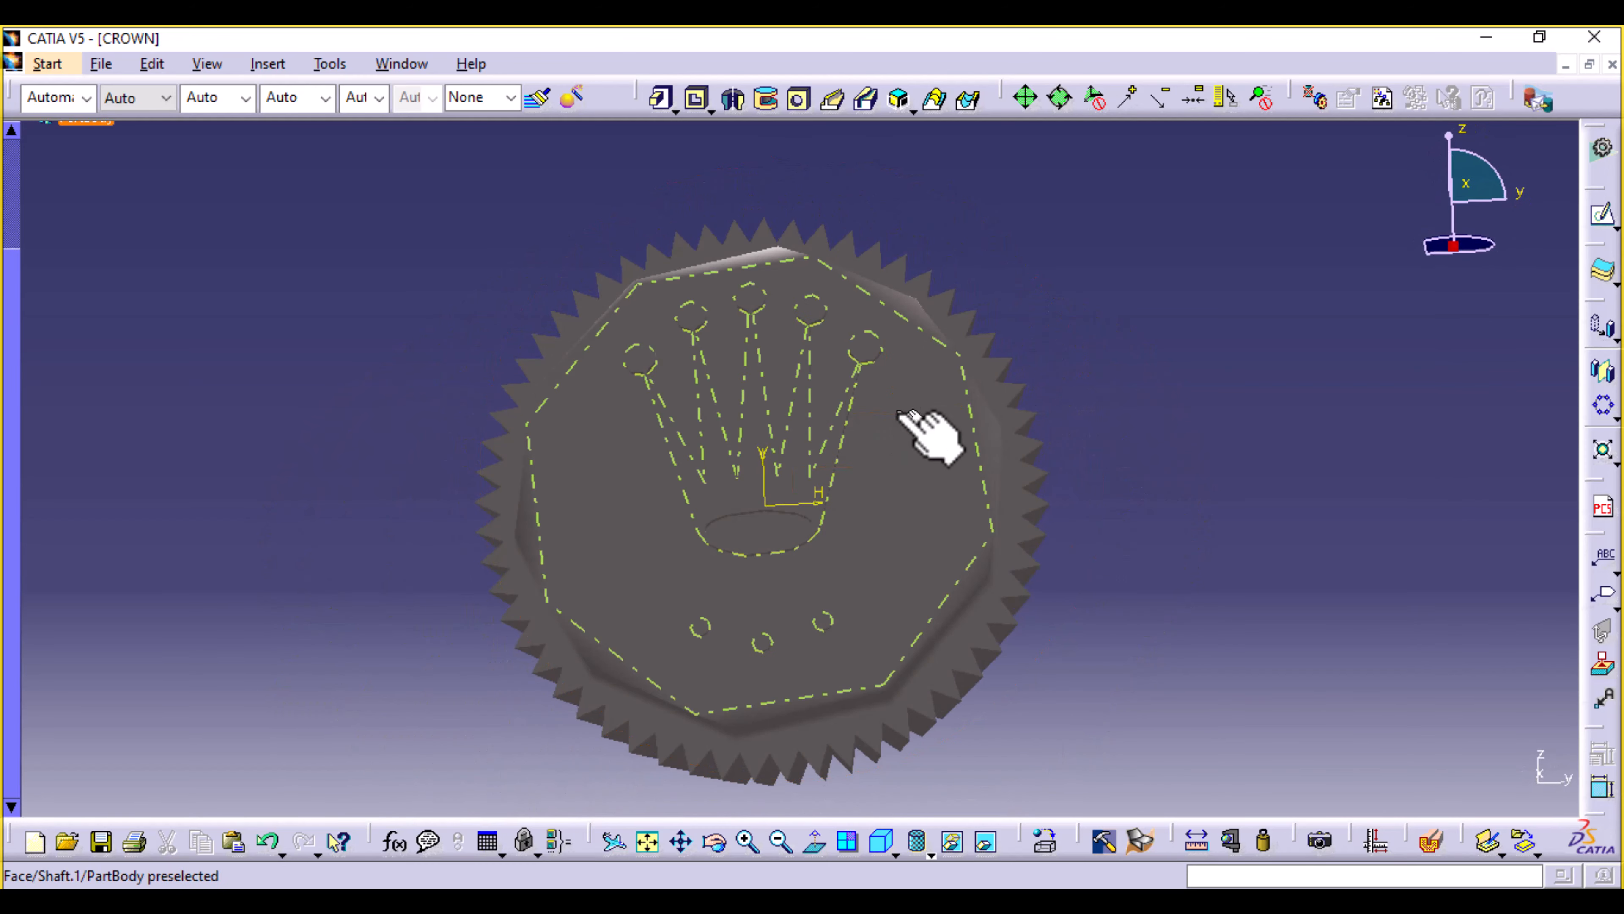
middle_drag(1262, 453, 1026, 425)
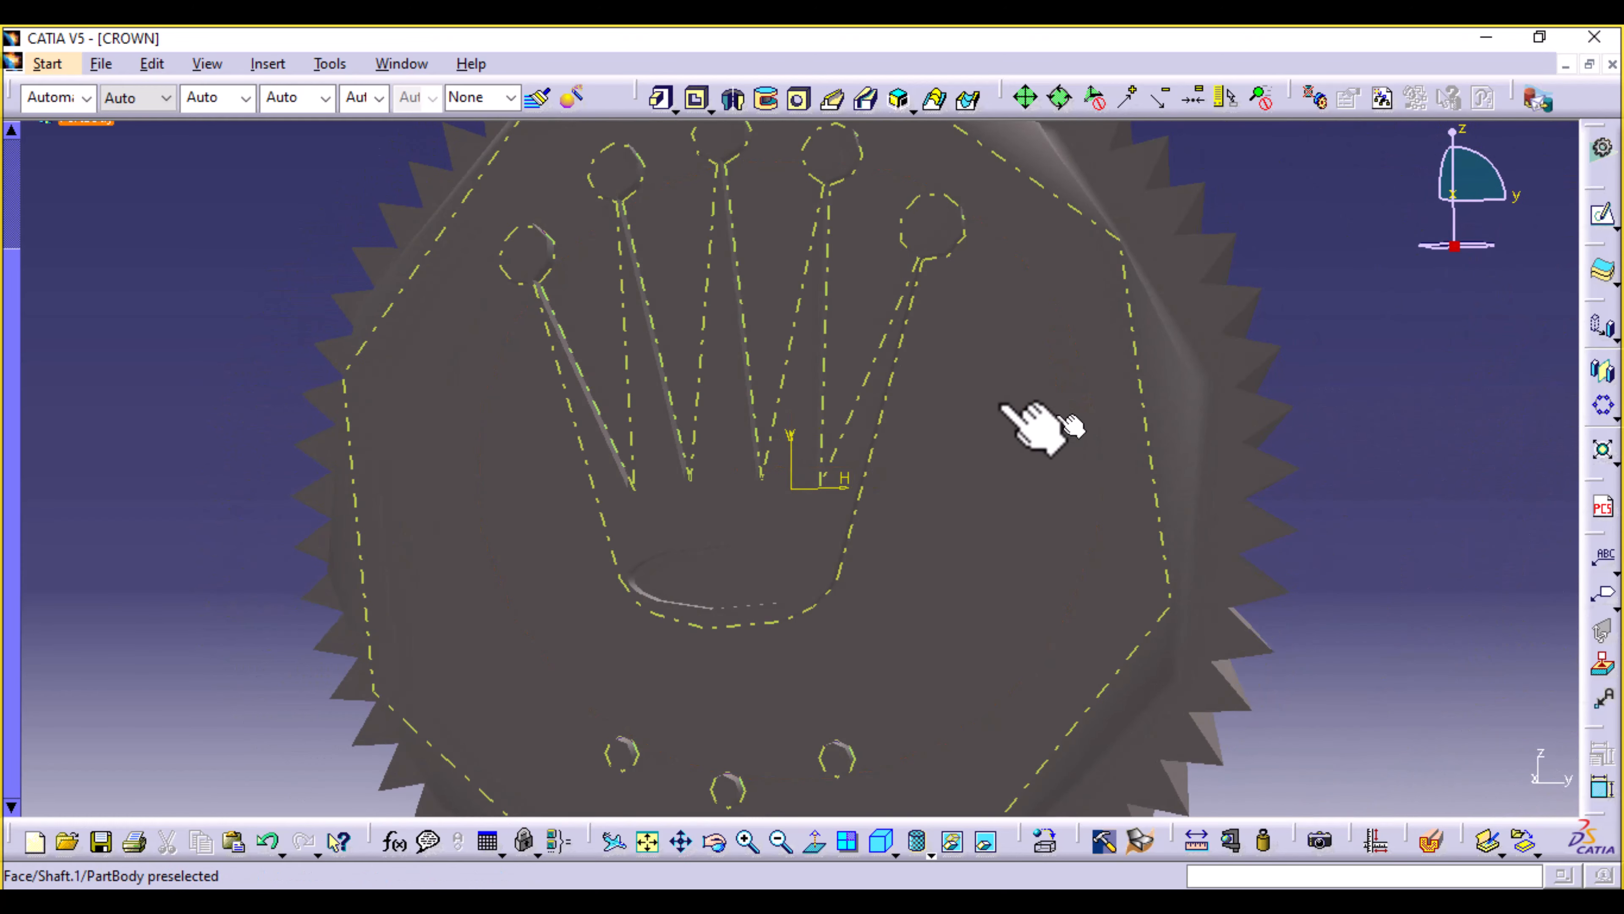
scroll(115, 275, up, 1)
scroll(112, 268, up, 2)
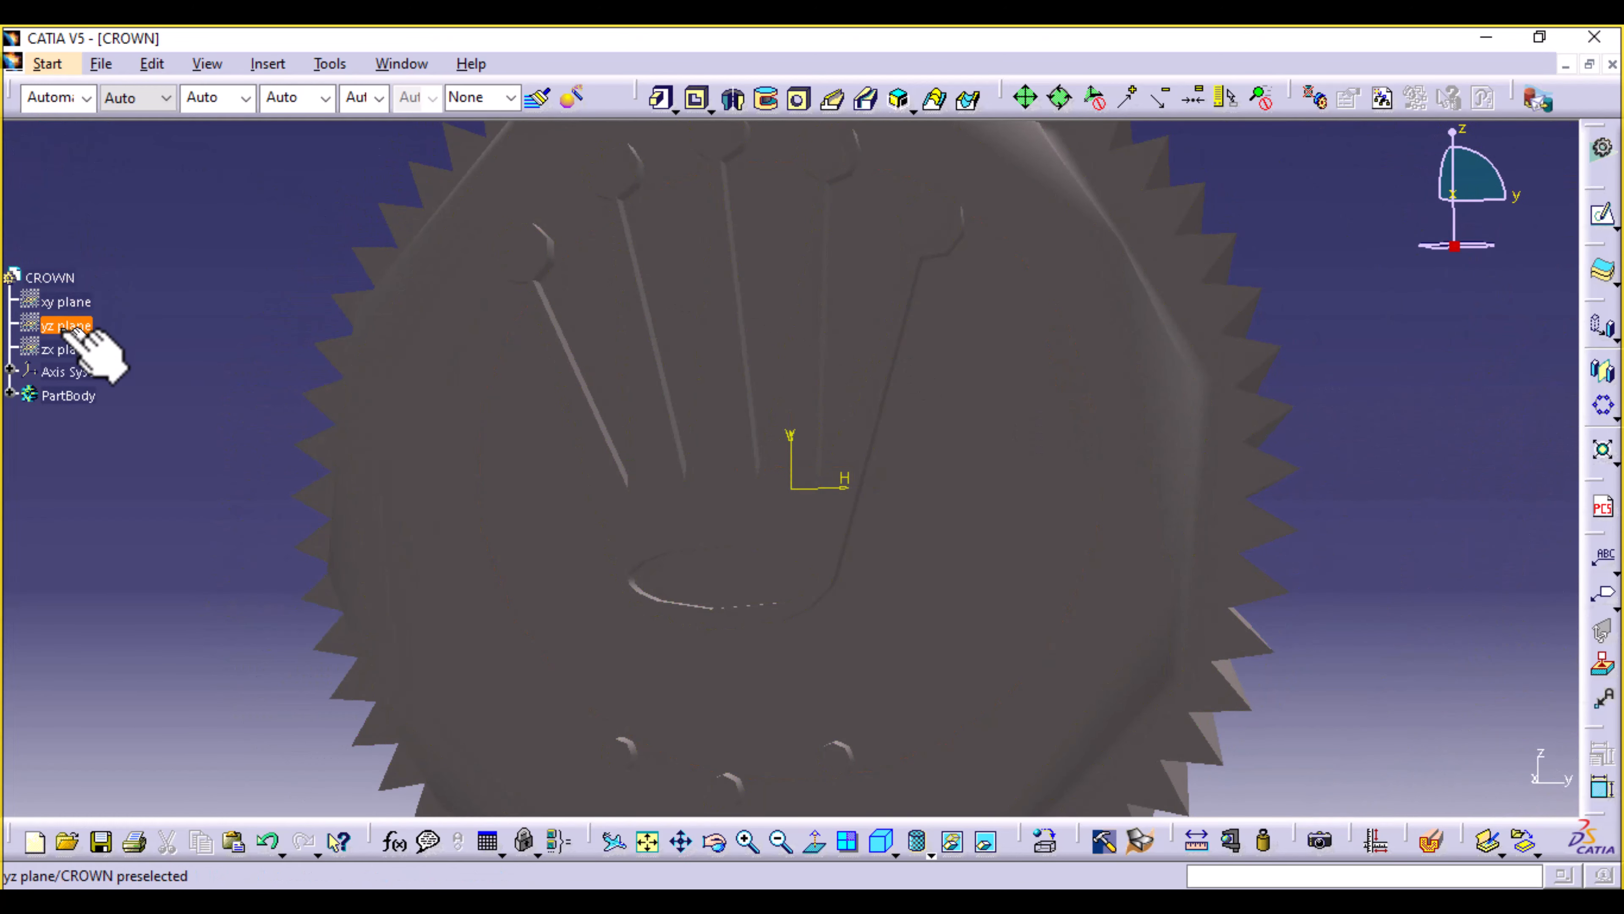
click(68, 395)
click(86, 99)
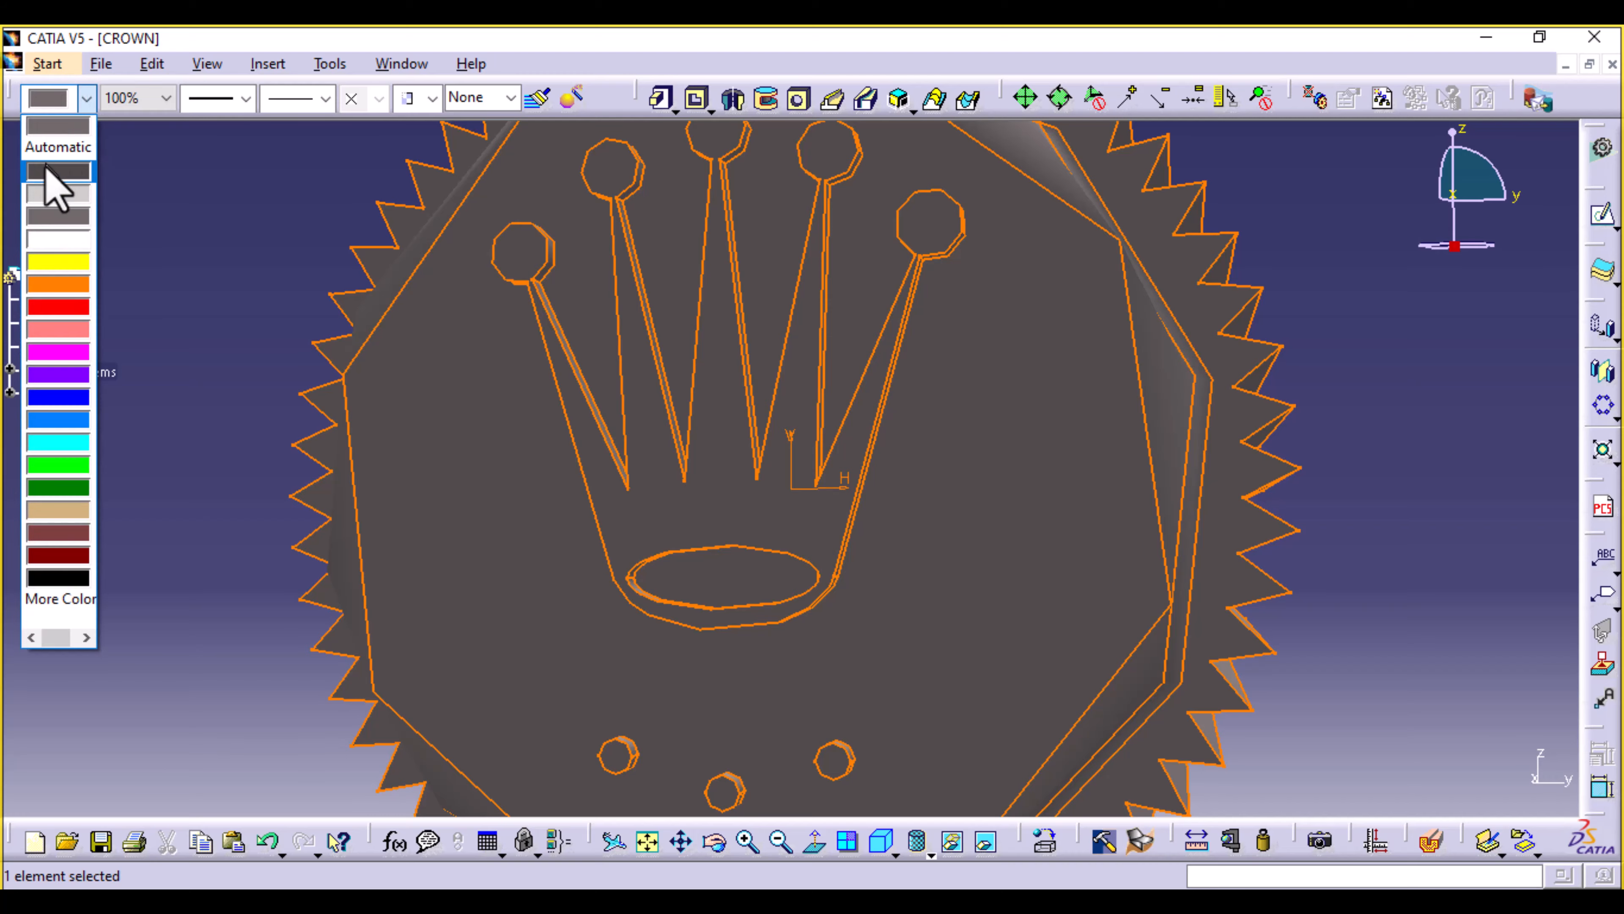
click(59, 193)
click(293, 235)
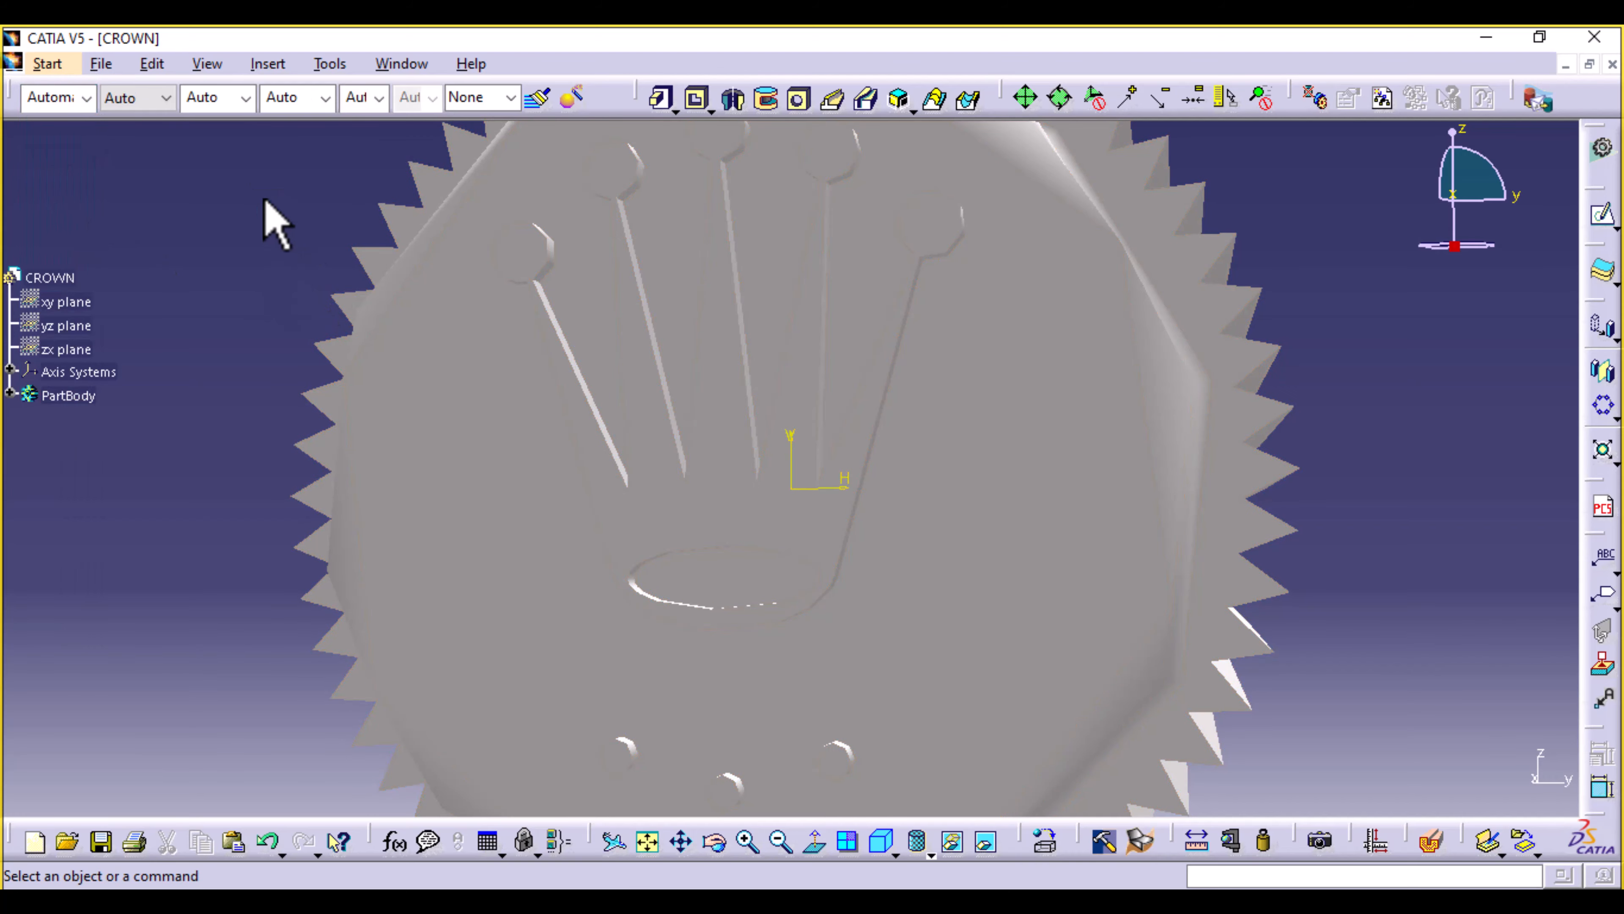
Apply a 0.1 mm Edge Fillet with tangency propagation to the top edges of the three small dots below the crown logo.
middle_drag(396, 295, 554, 153)
middle_drag(927, 259, 1094, 265)
click(530, 714)
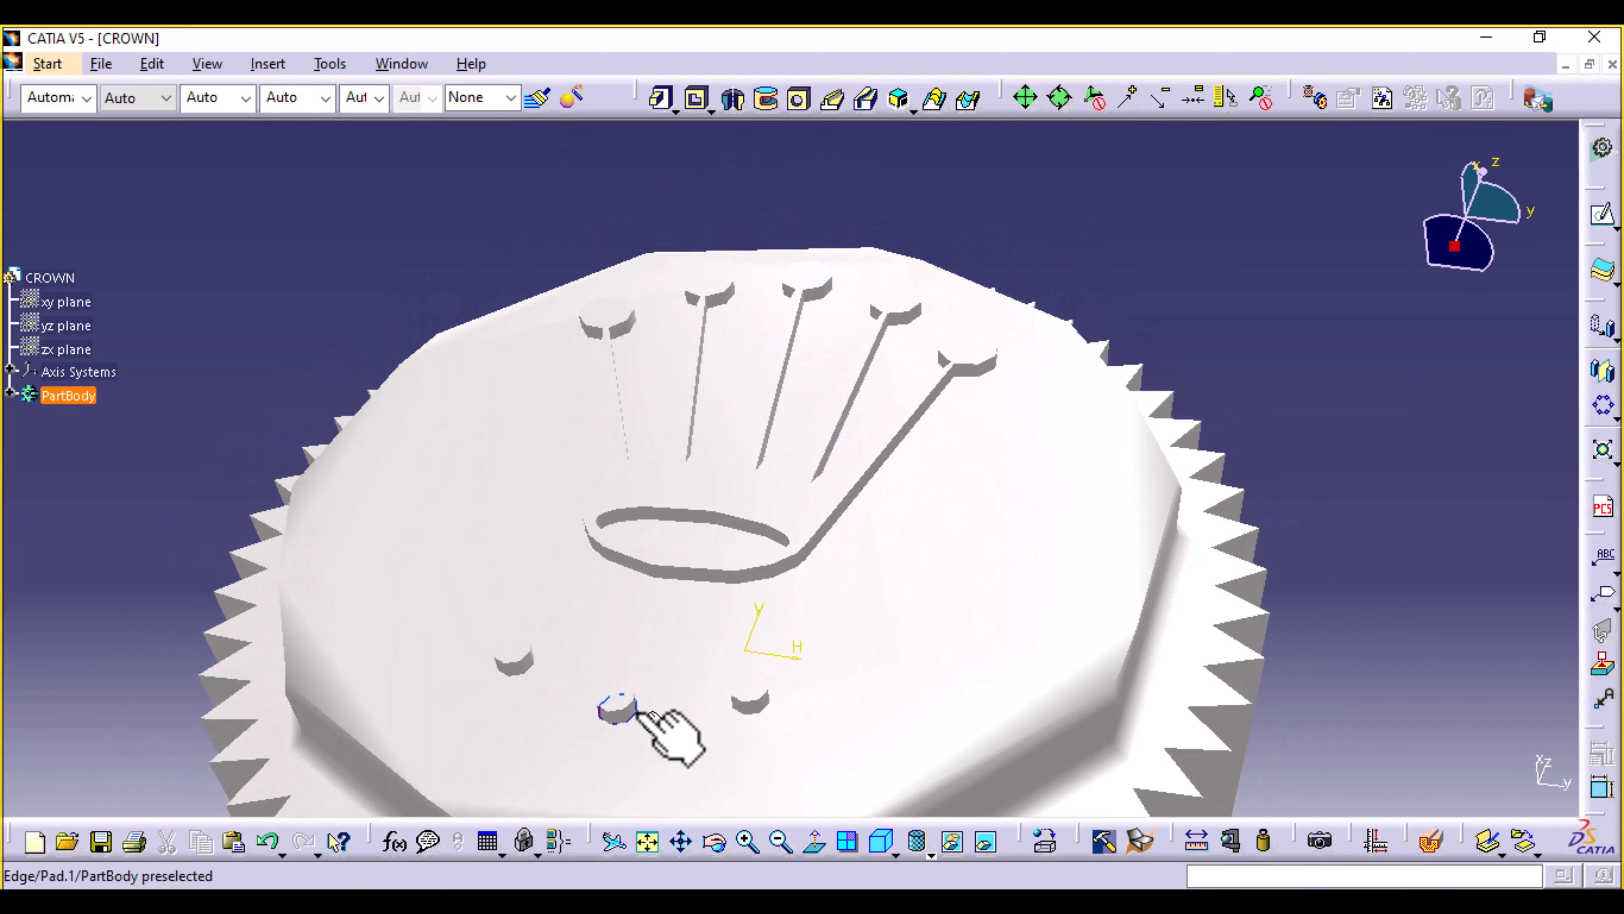
click(1378, 544)
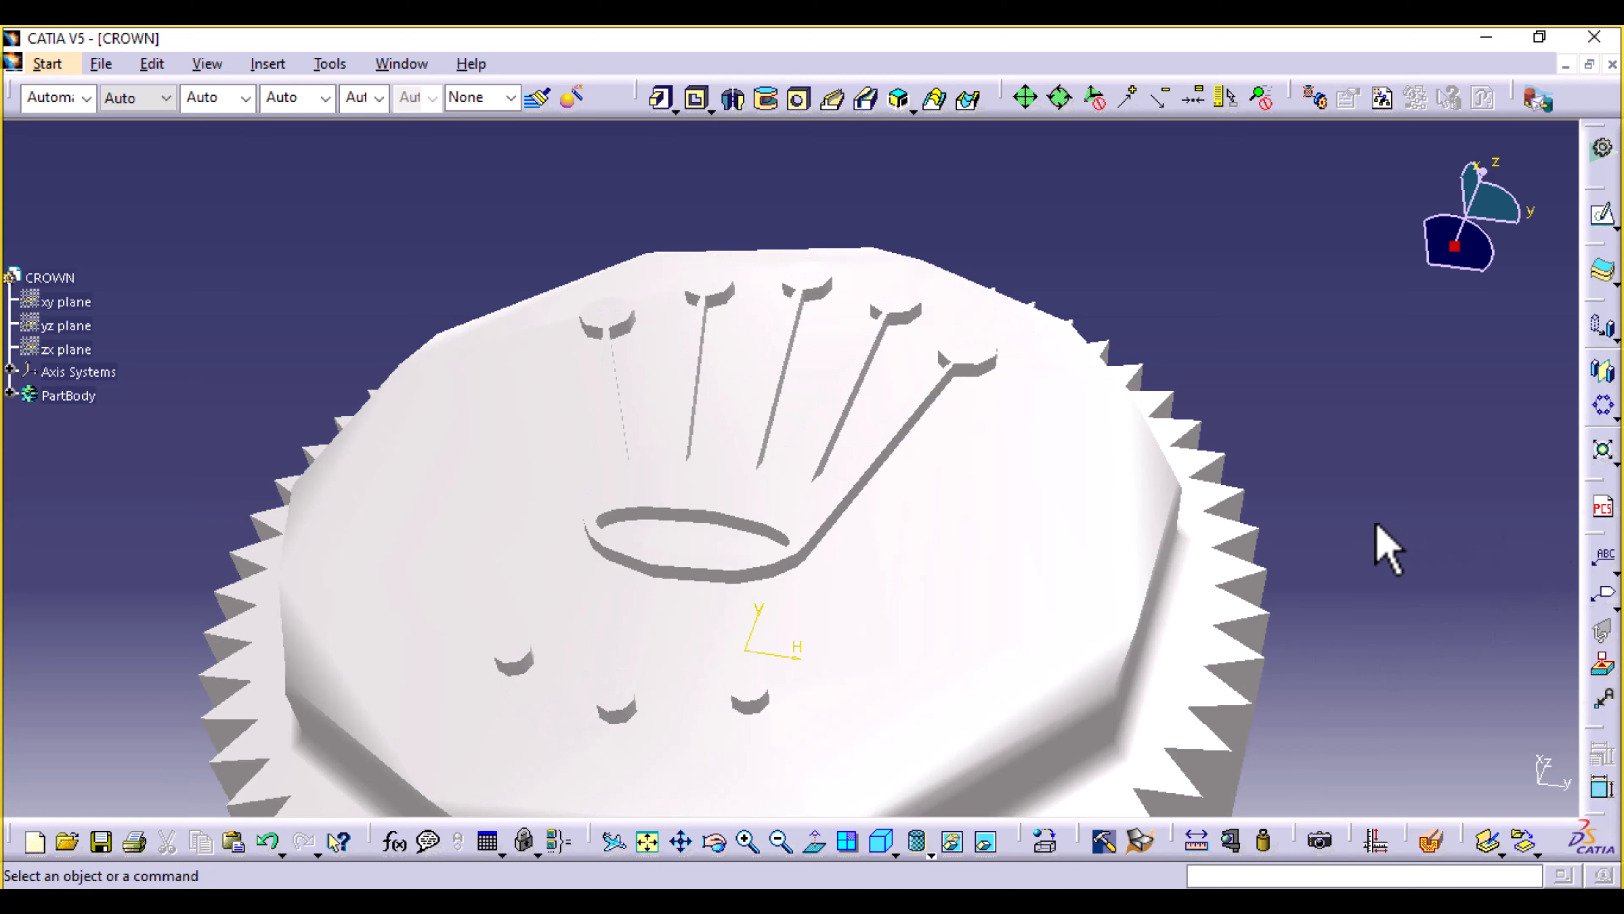
middle_drag(1378, 544, 1352, 490)
middle_drag(1422, 697, 1439, 461)
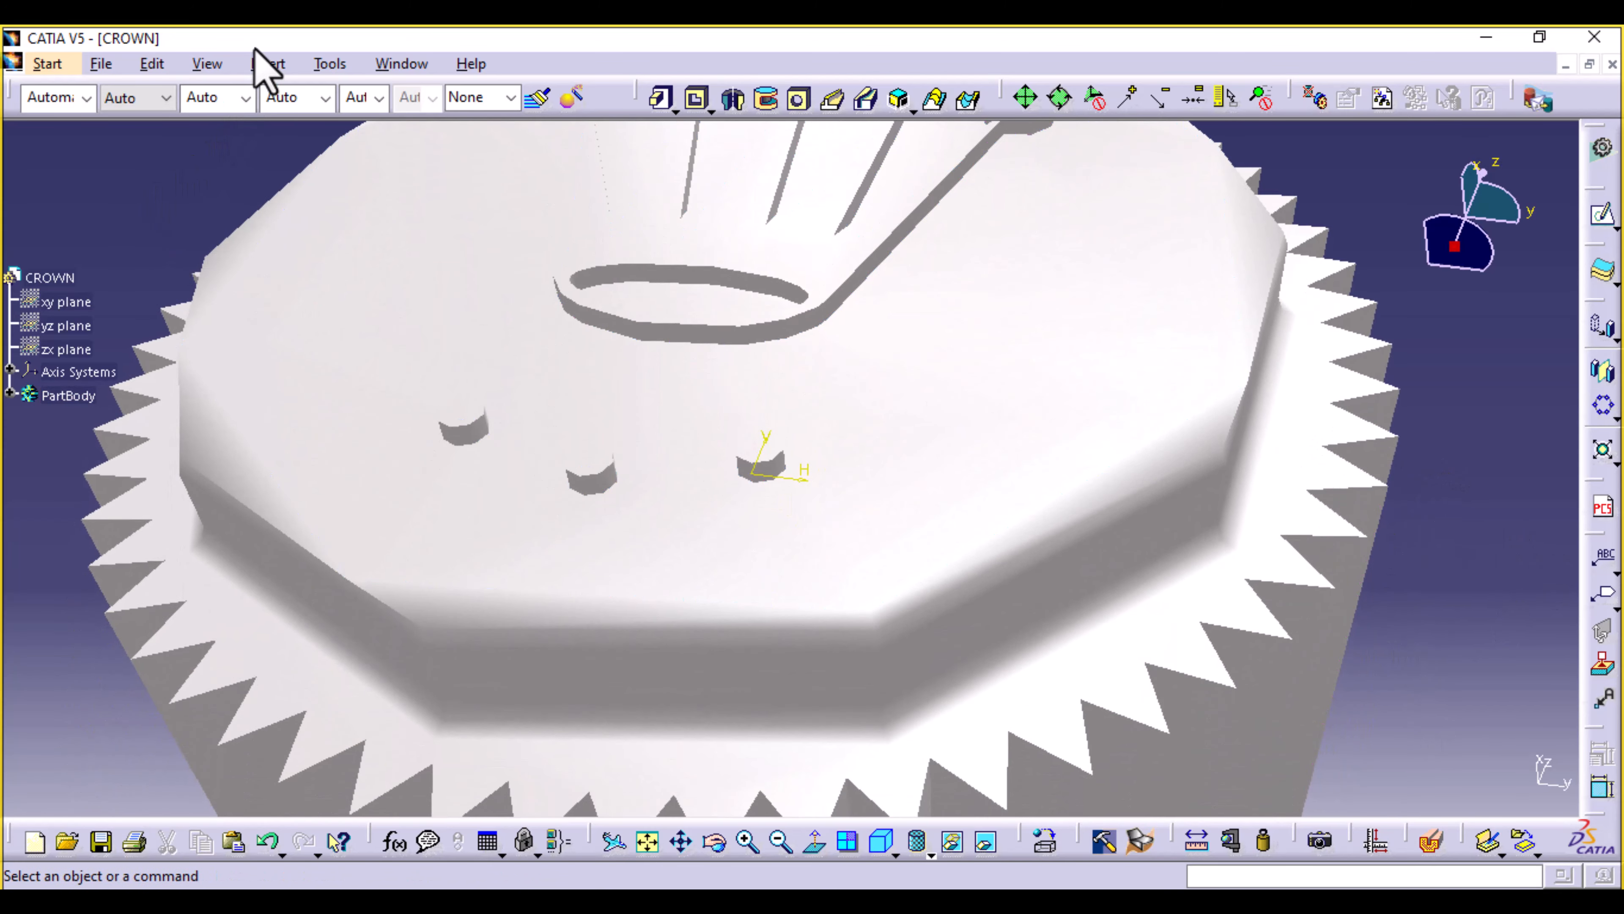
click(262, 64)
mouse_move(374, 410)
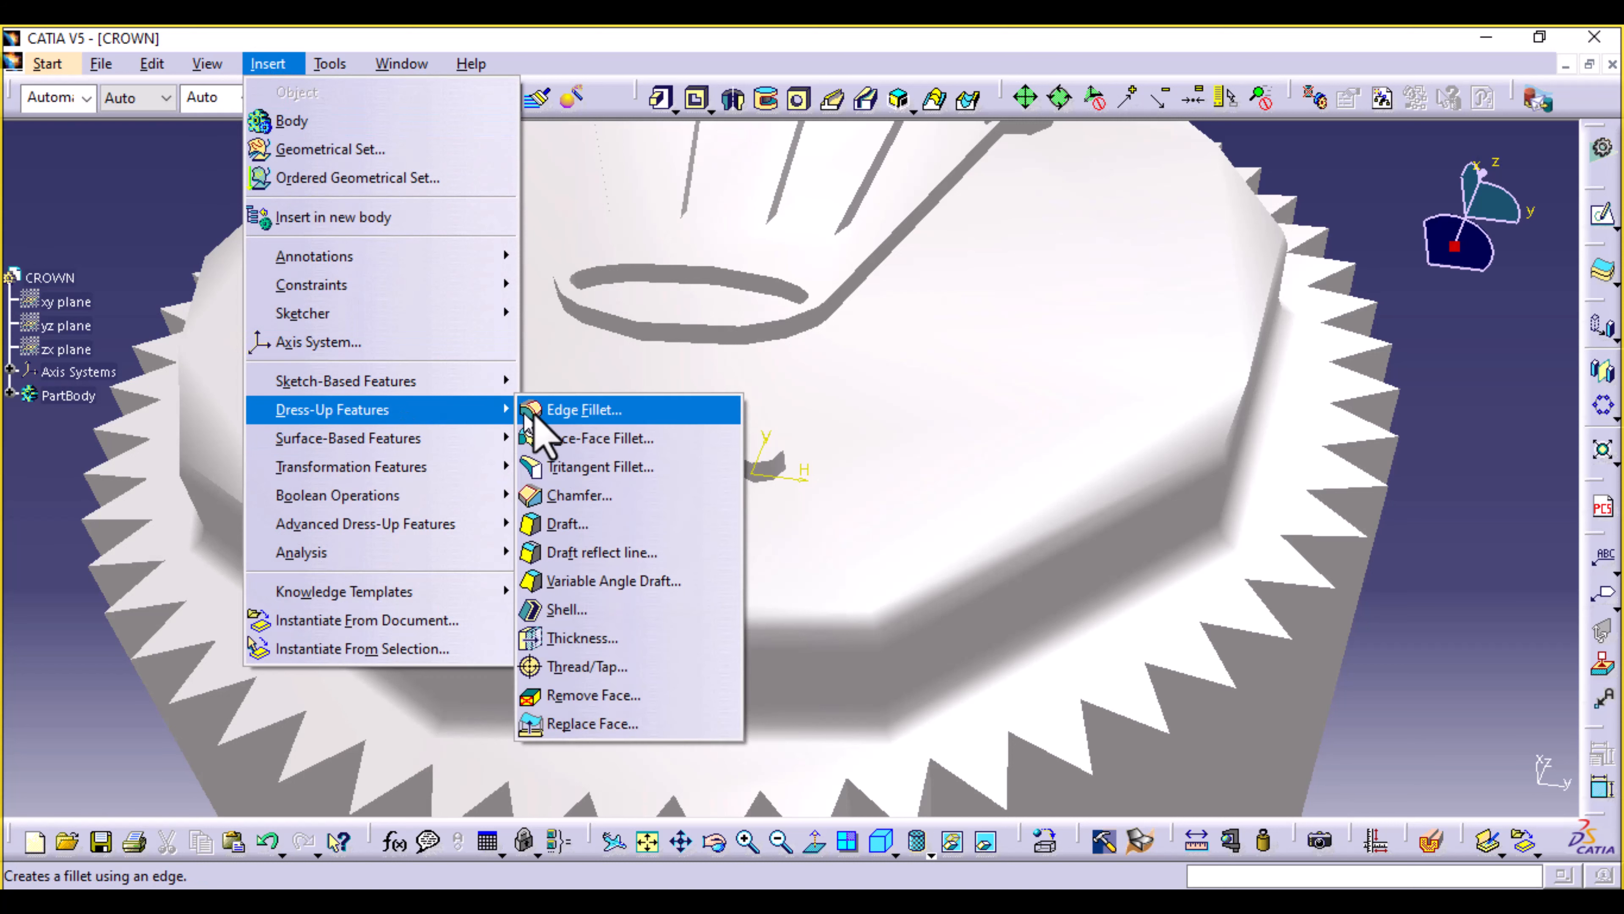
click(524, 414)
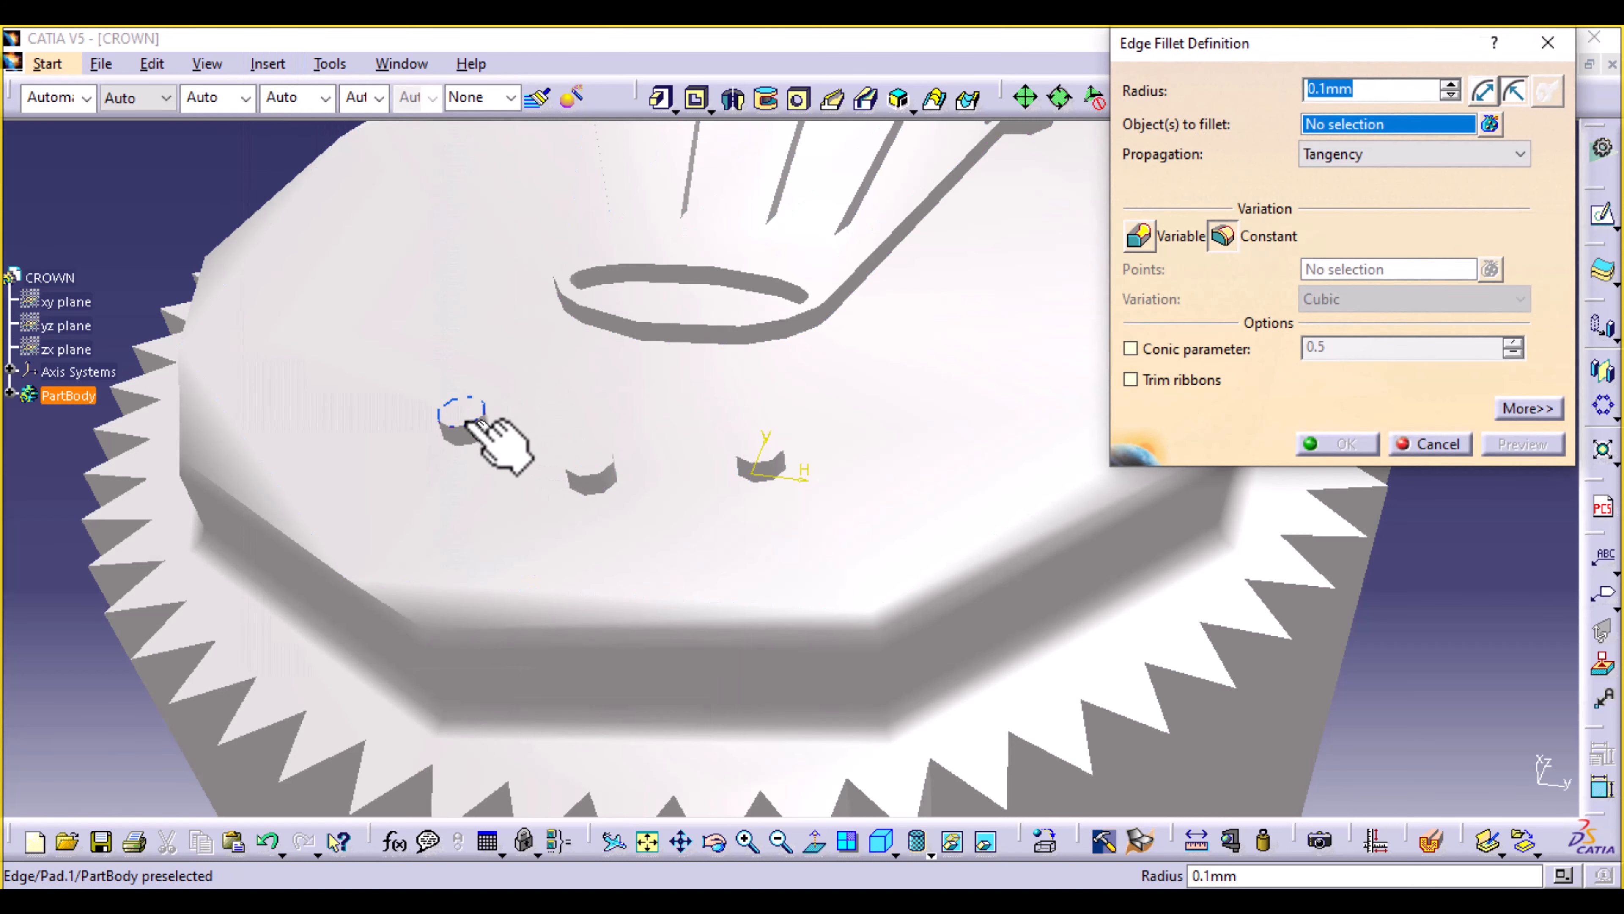
click(472, 421)
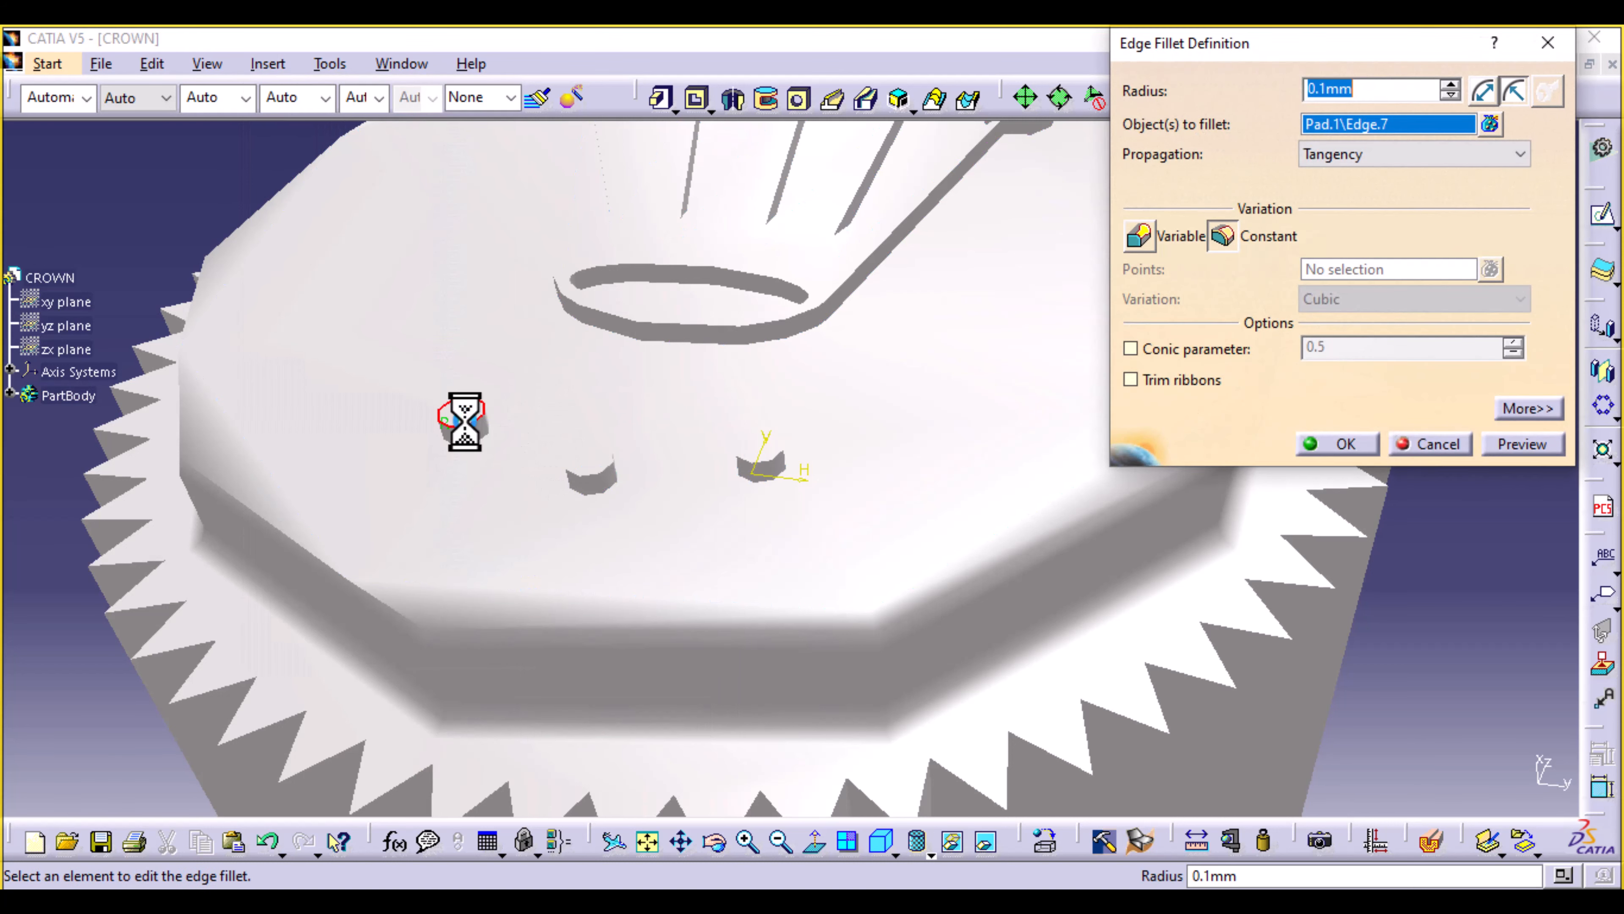
click(596, 473)
click(769, 463)
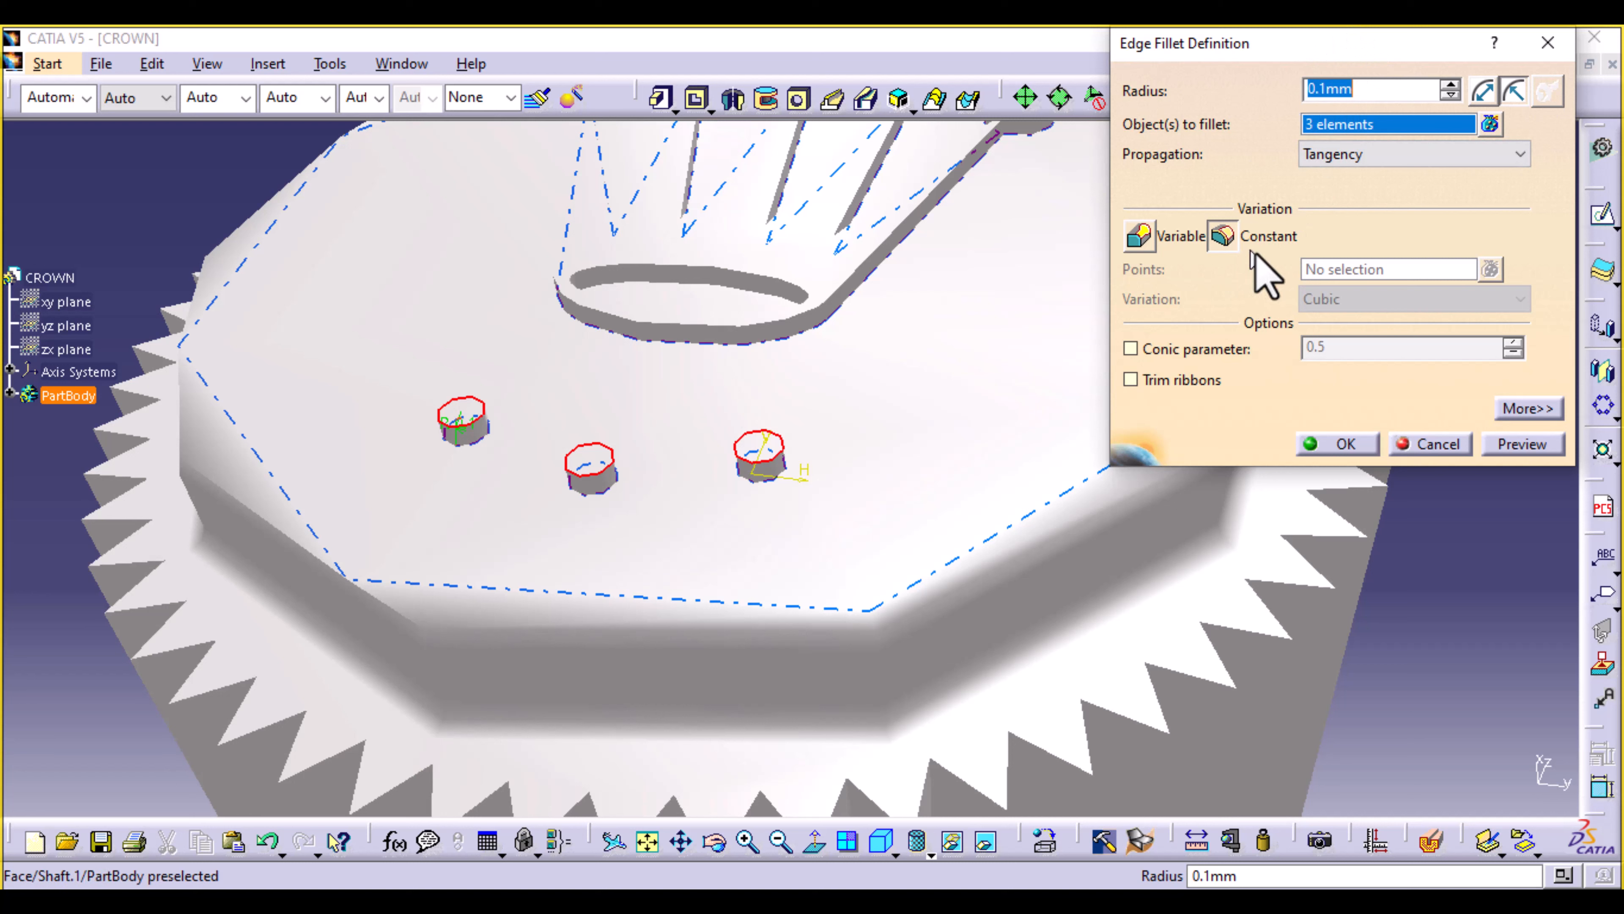
click(1523, 444)
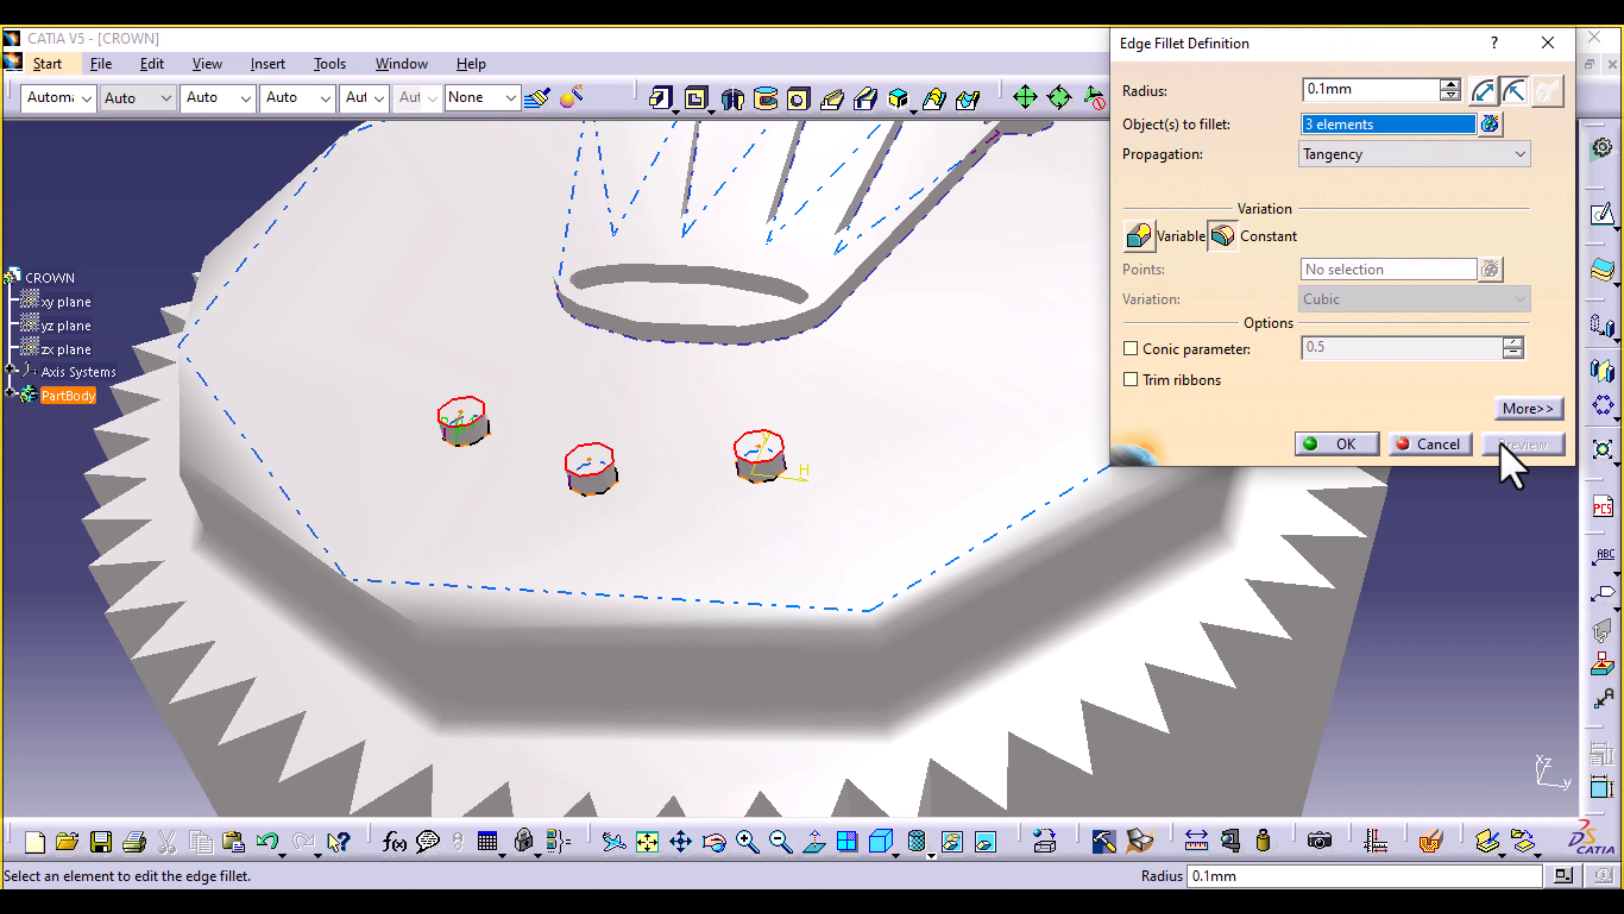
middle_drag(1034, 464, 993, 304)
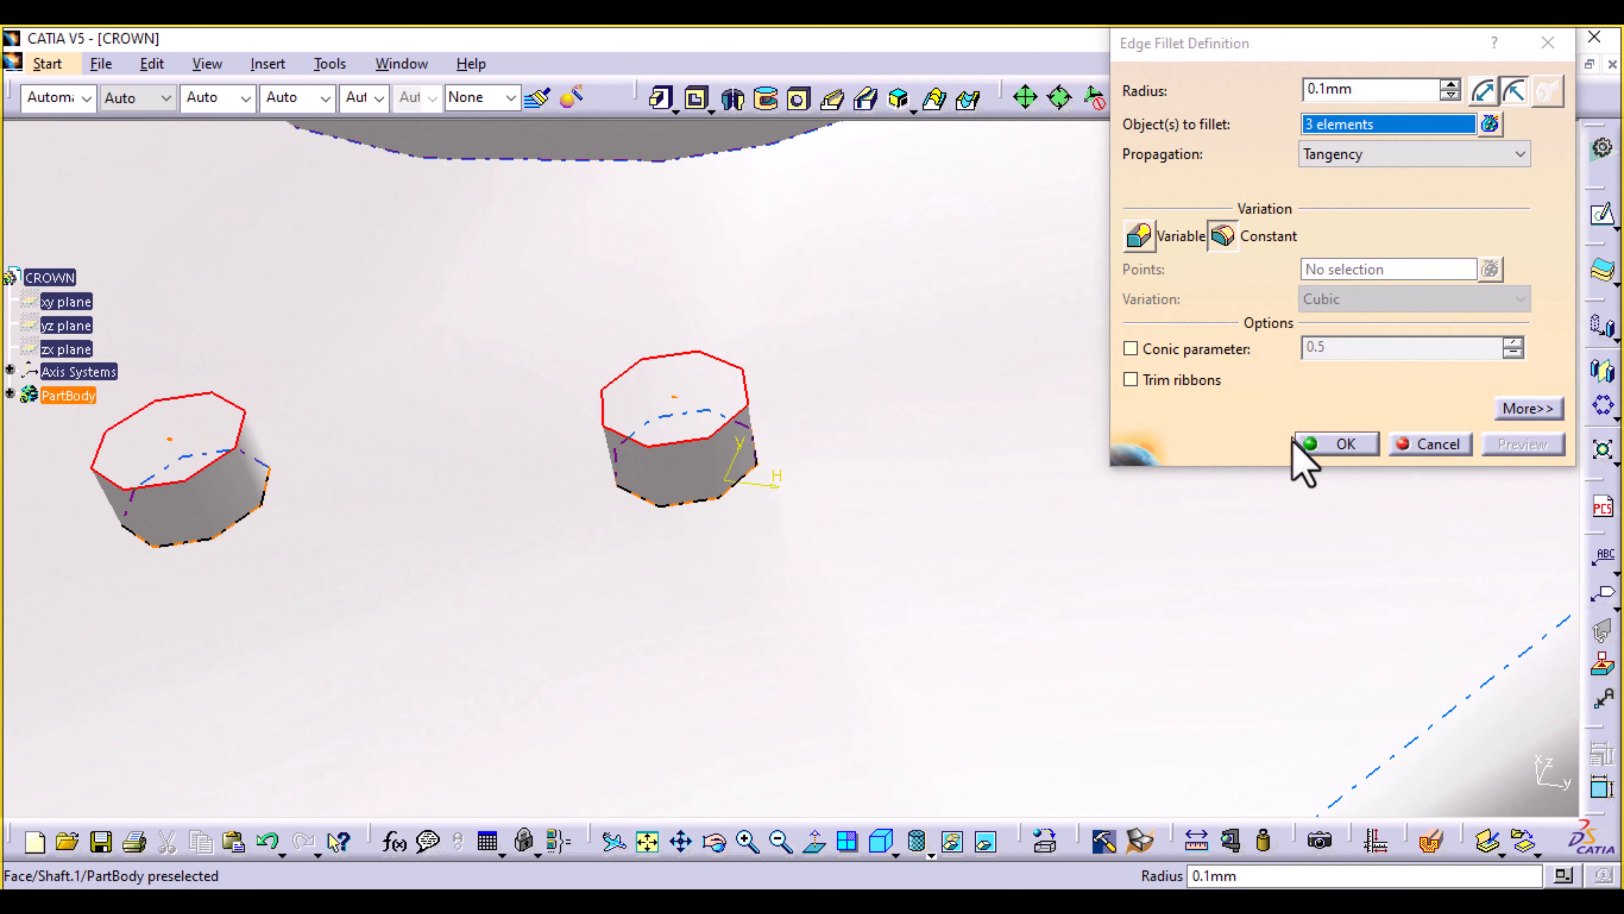
click(1345, 444)
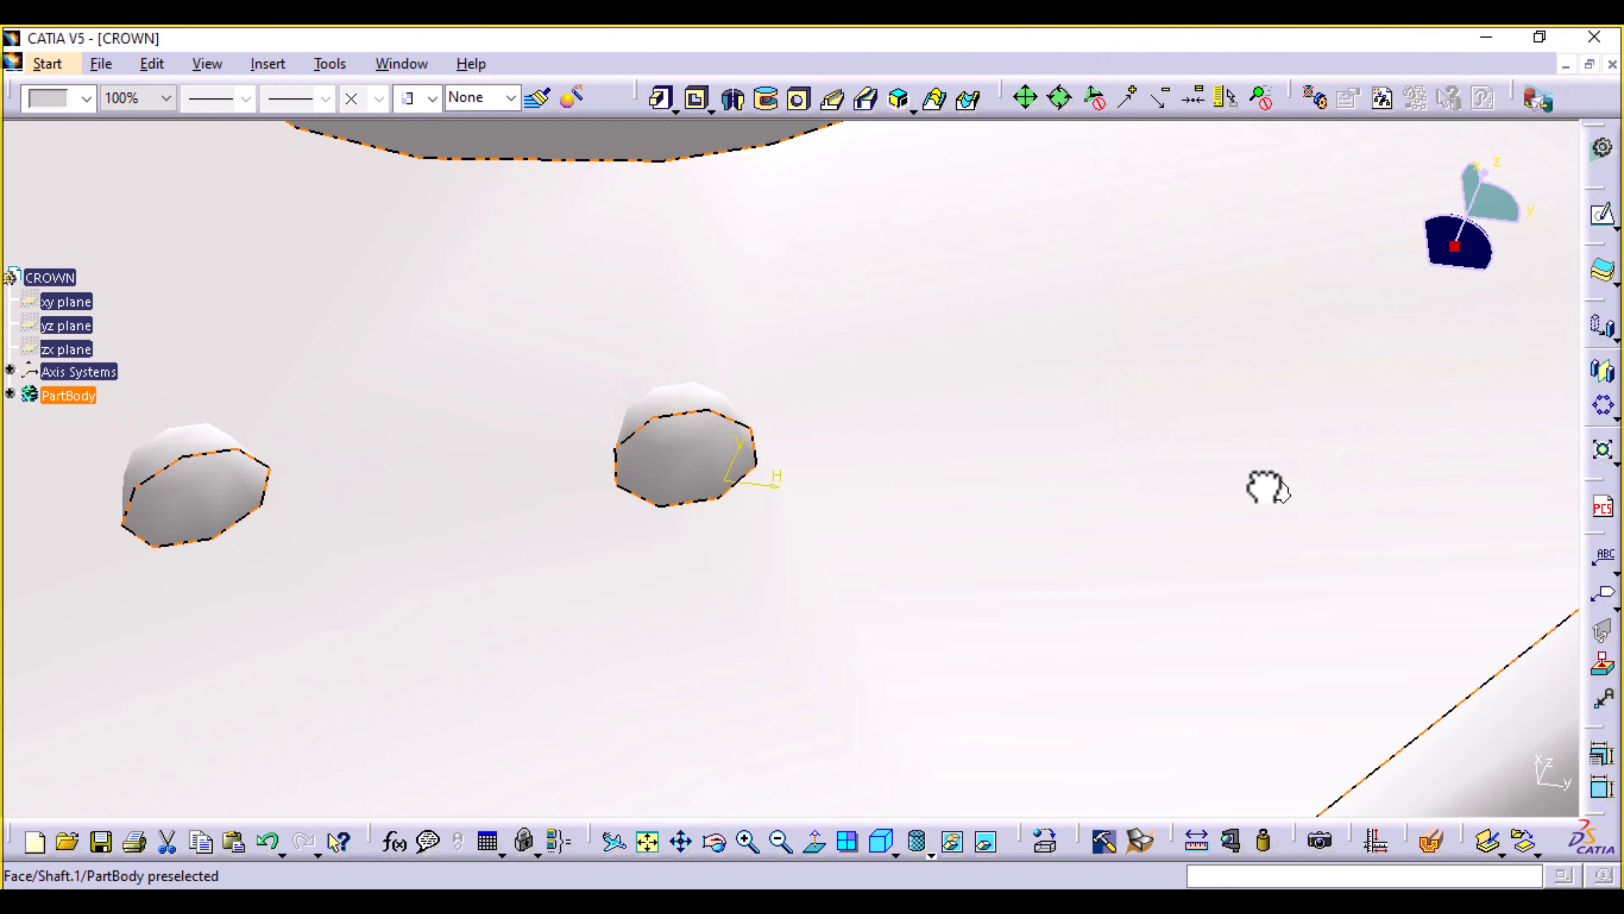
Examine the rounded dots and the edges of the raised crown logo from several angles.
middle_drag(1177, 415, 1151, 563)
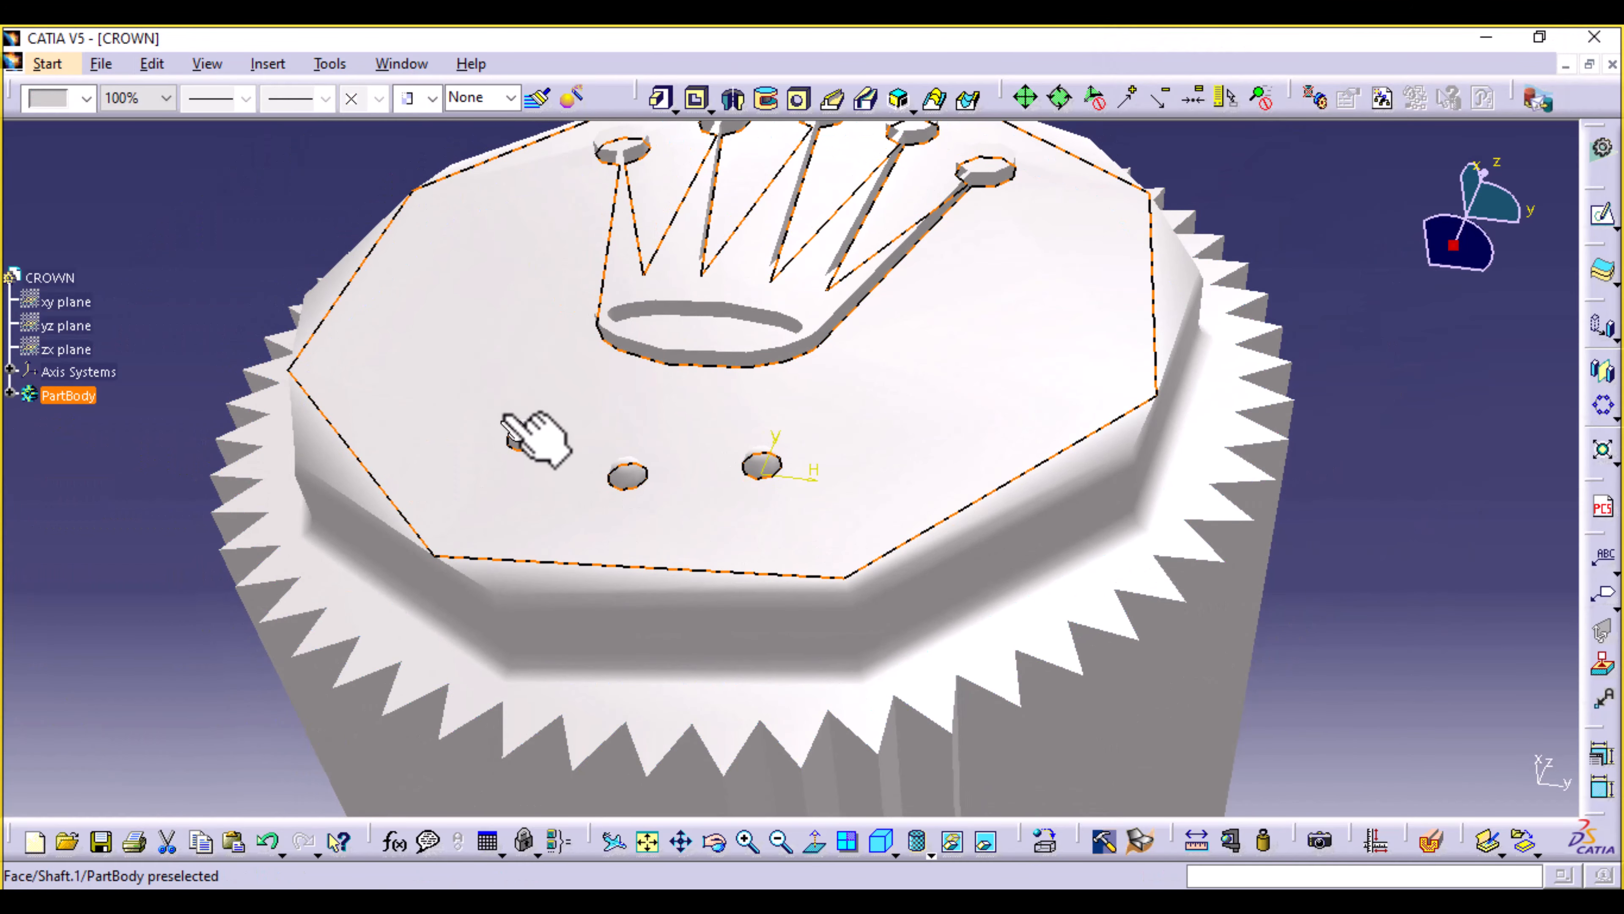
middle_drag(1291, 167, 512, 278)
middle_drag(277, 214, 359, 640)
click(361, 483)
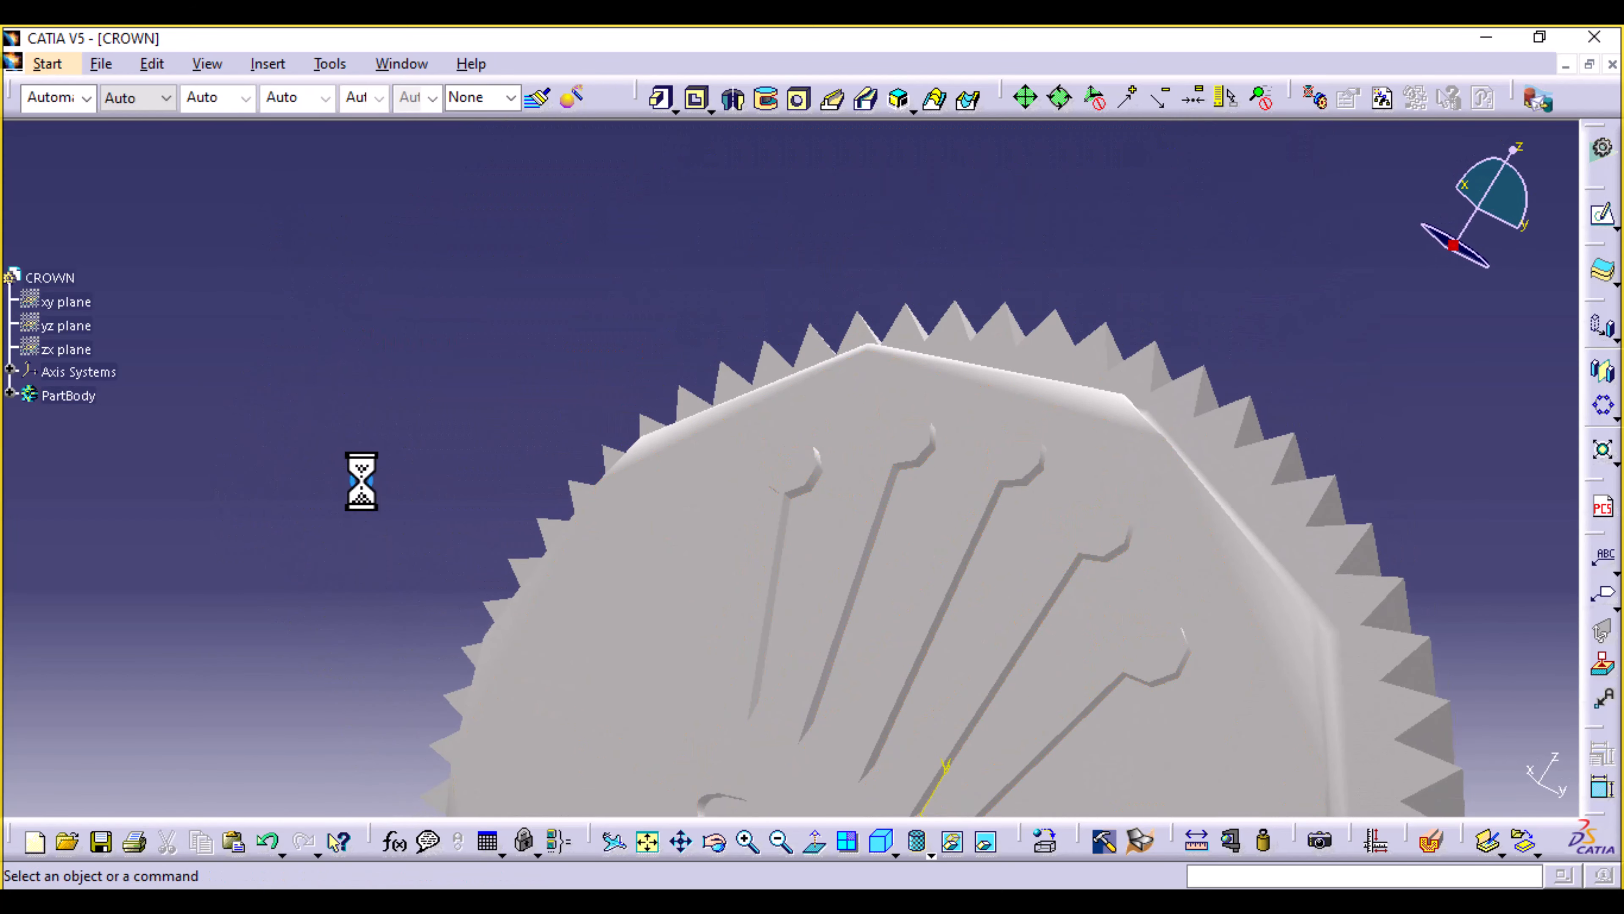
middle_drag(374, 493, 845, 580)
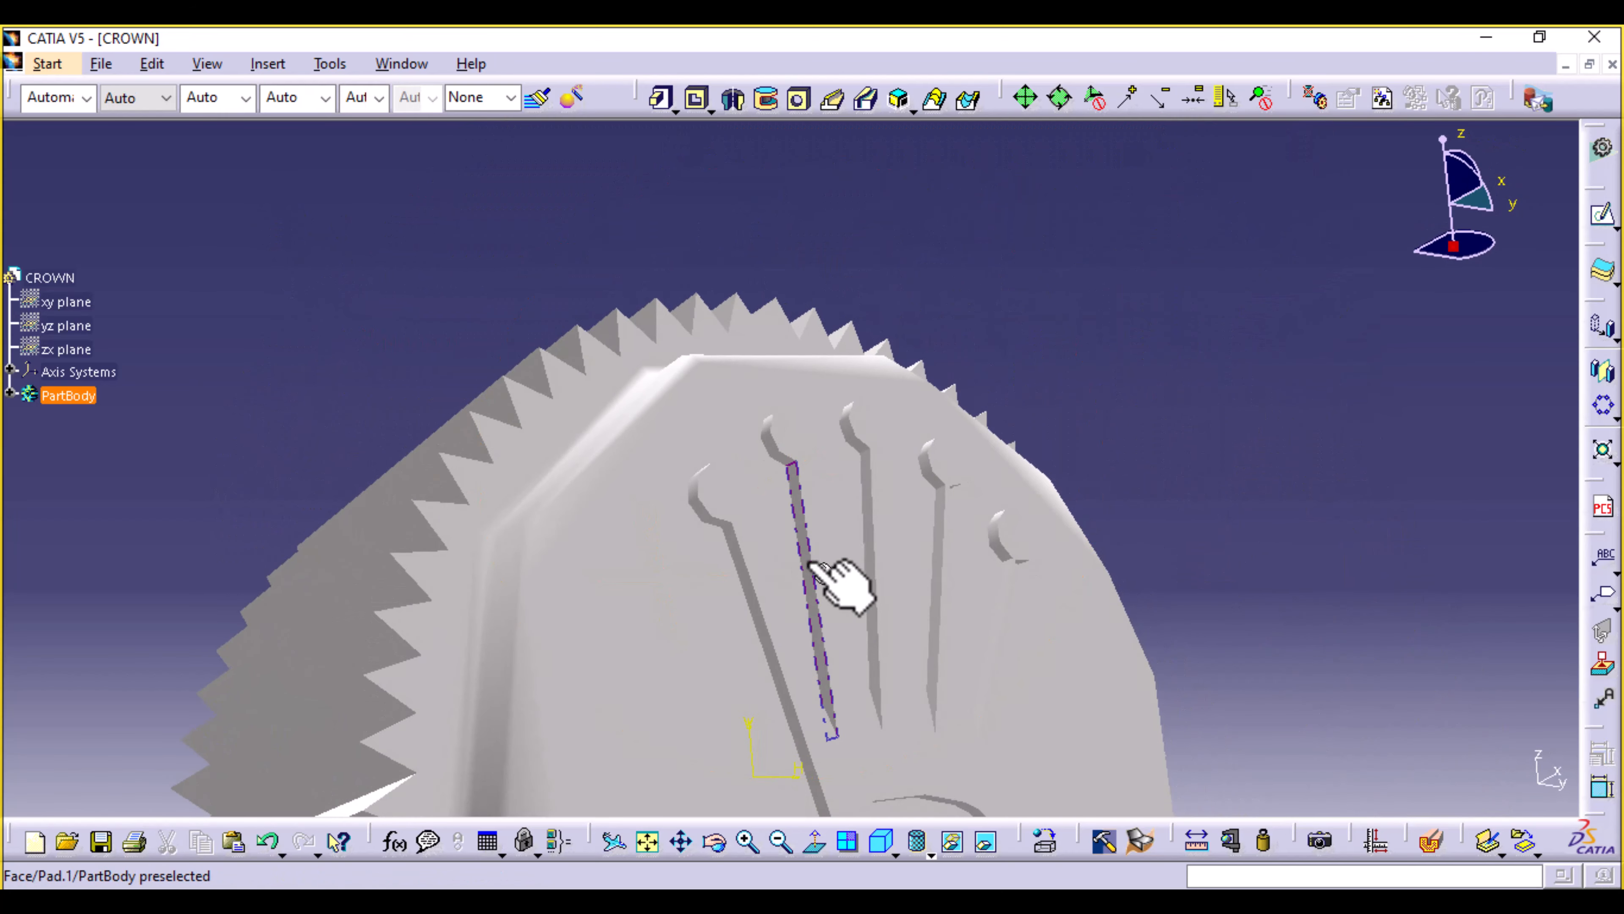
middle_drag(1316, 540, 1251, 349)
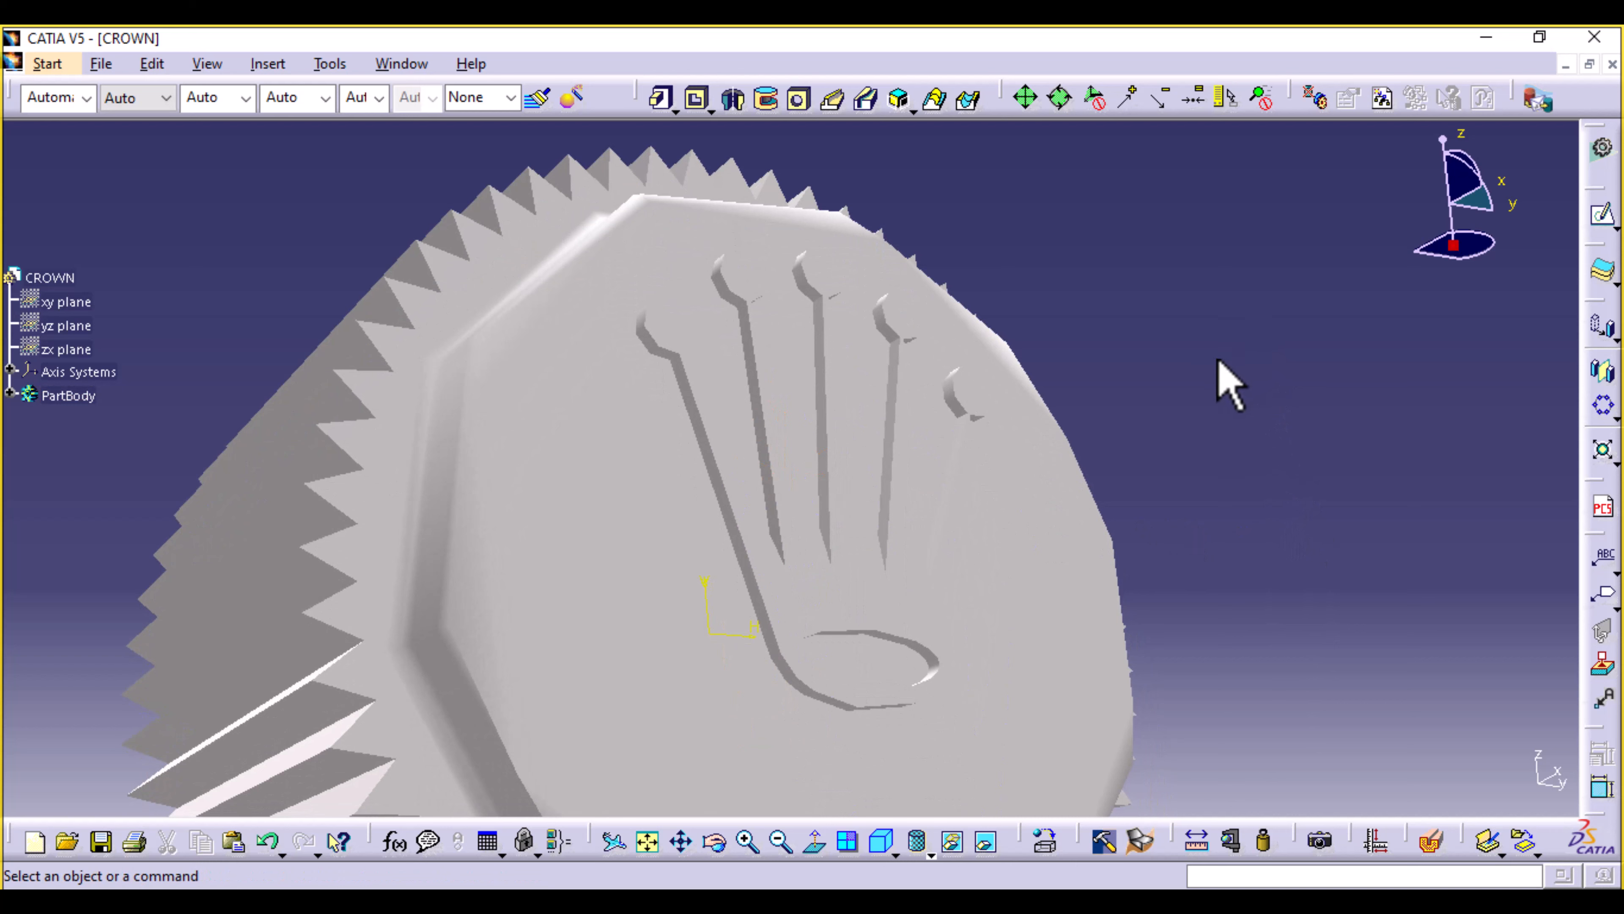
click(755, 505)
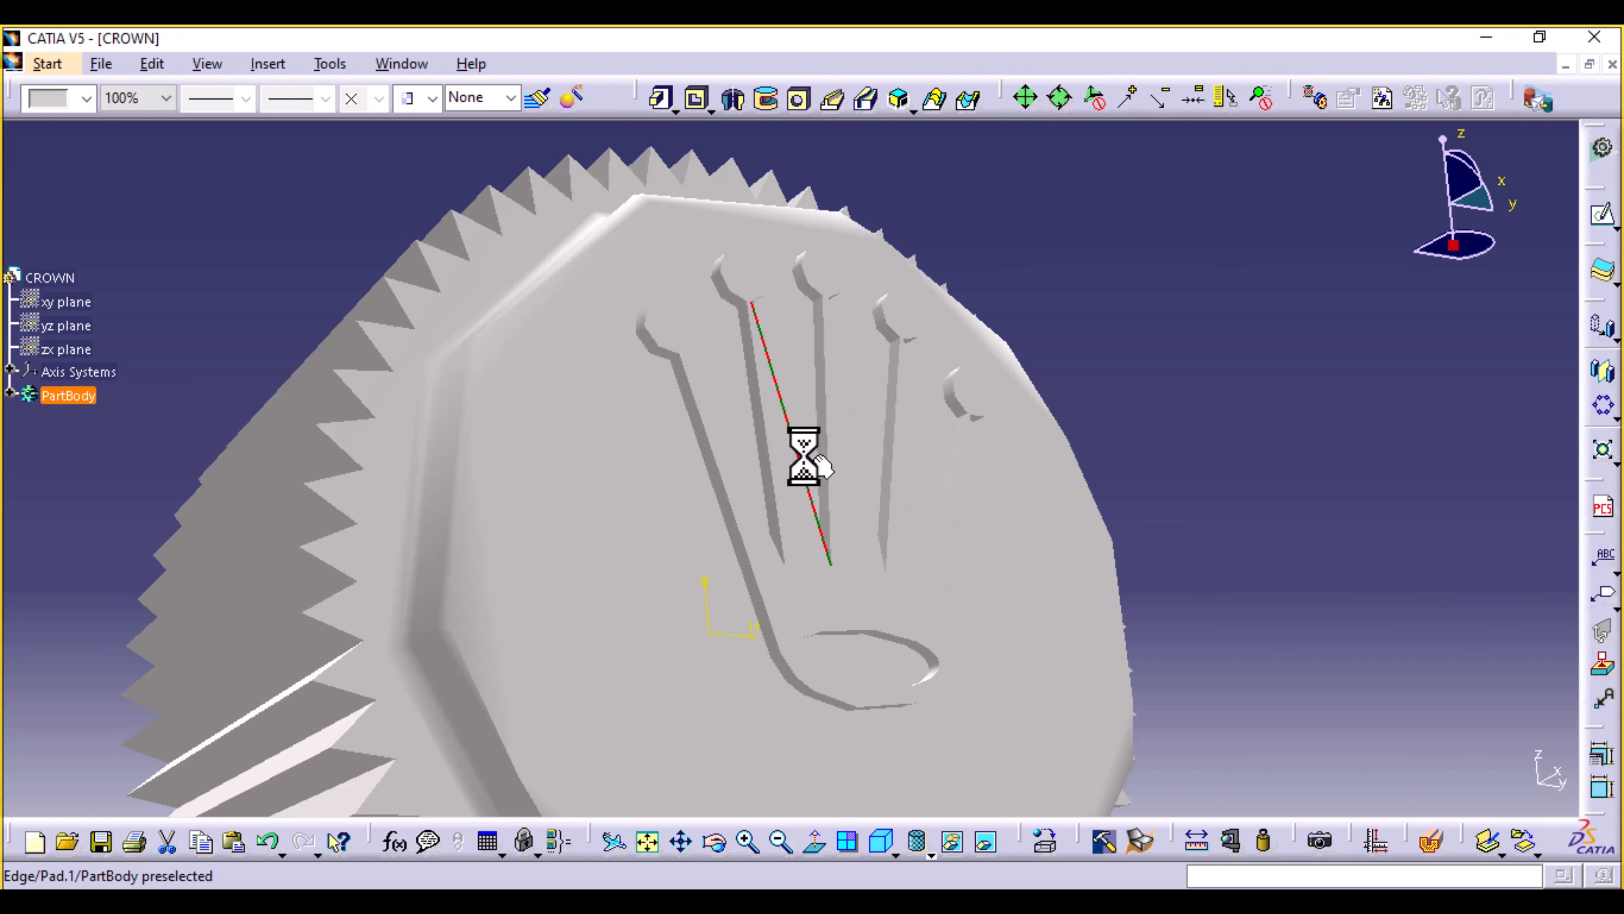
click(1334, 381)
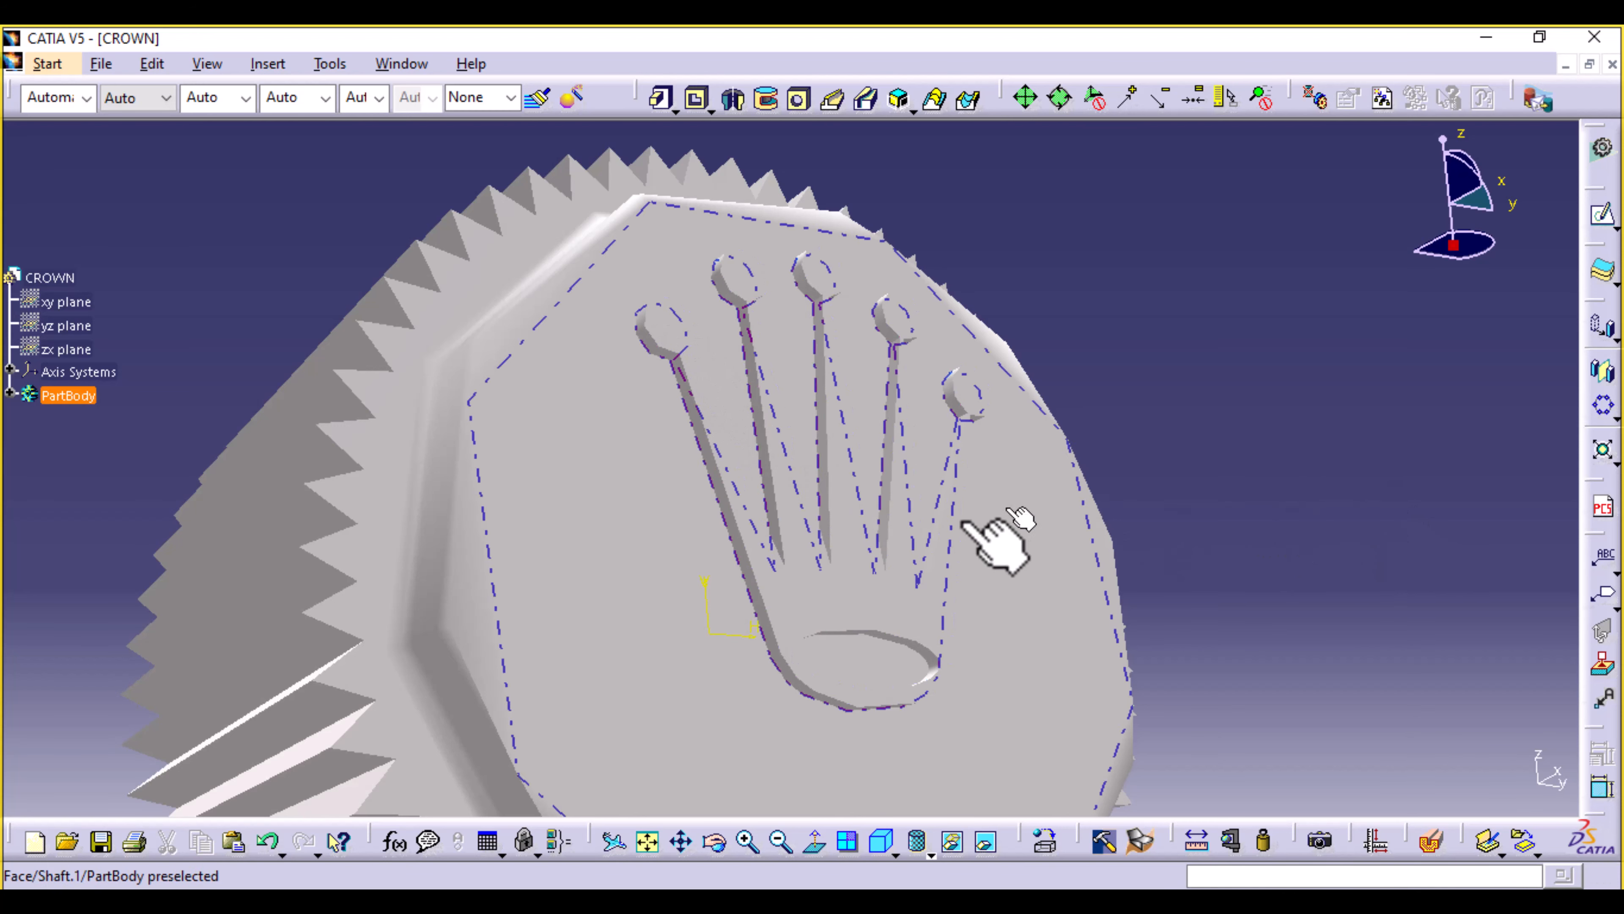
Select the top outline edges of the raised crown logo, along both sides of every point and around the rounded base.
click(750, 563)
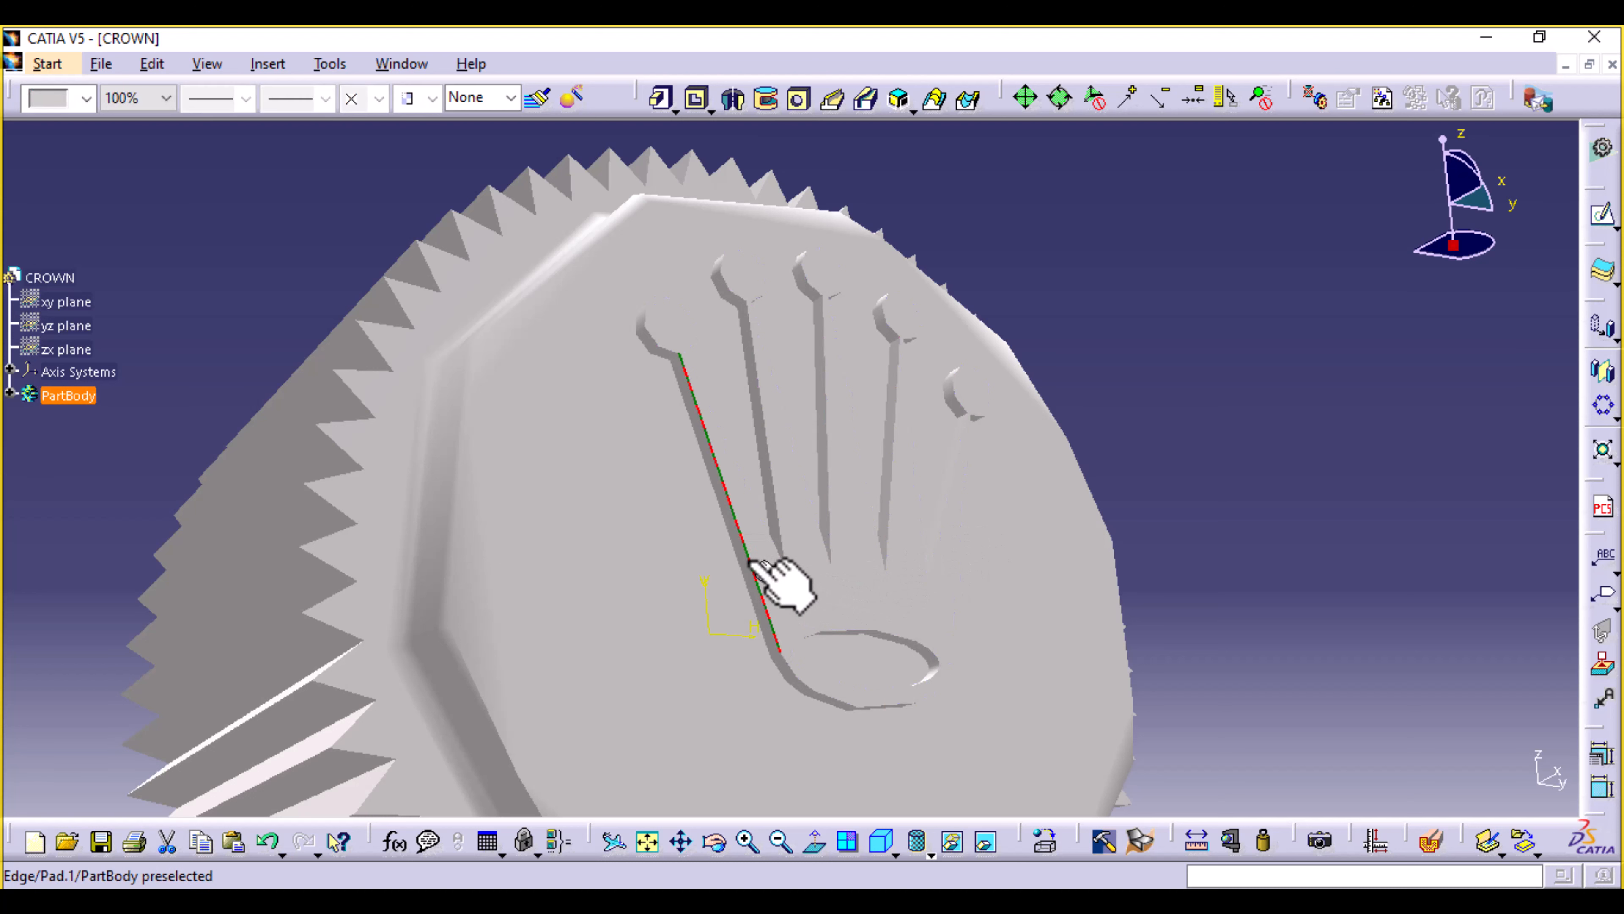
ctrl+click(762, 512)
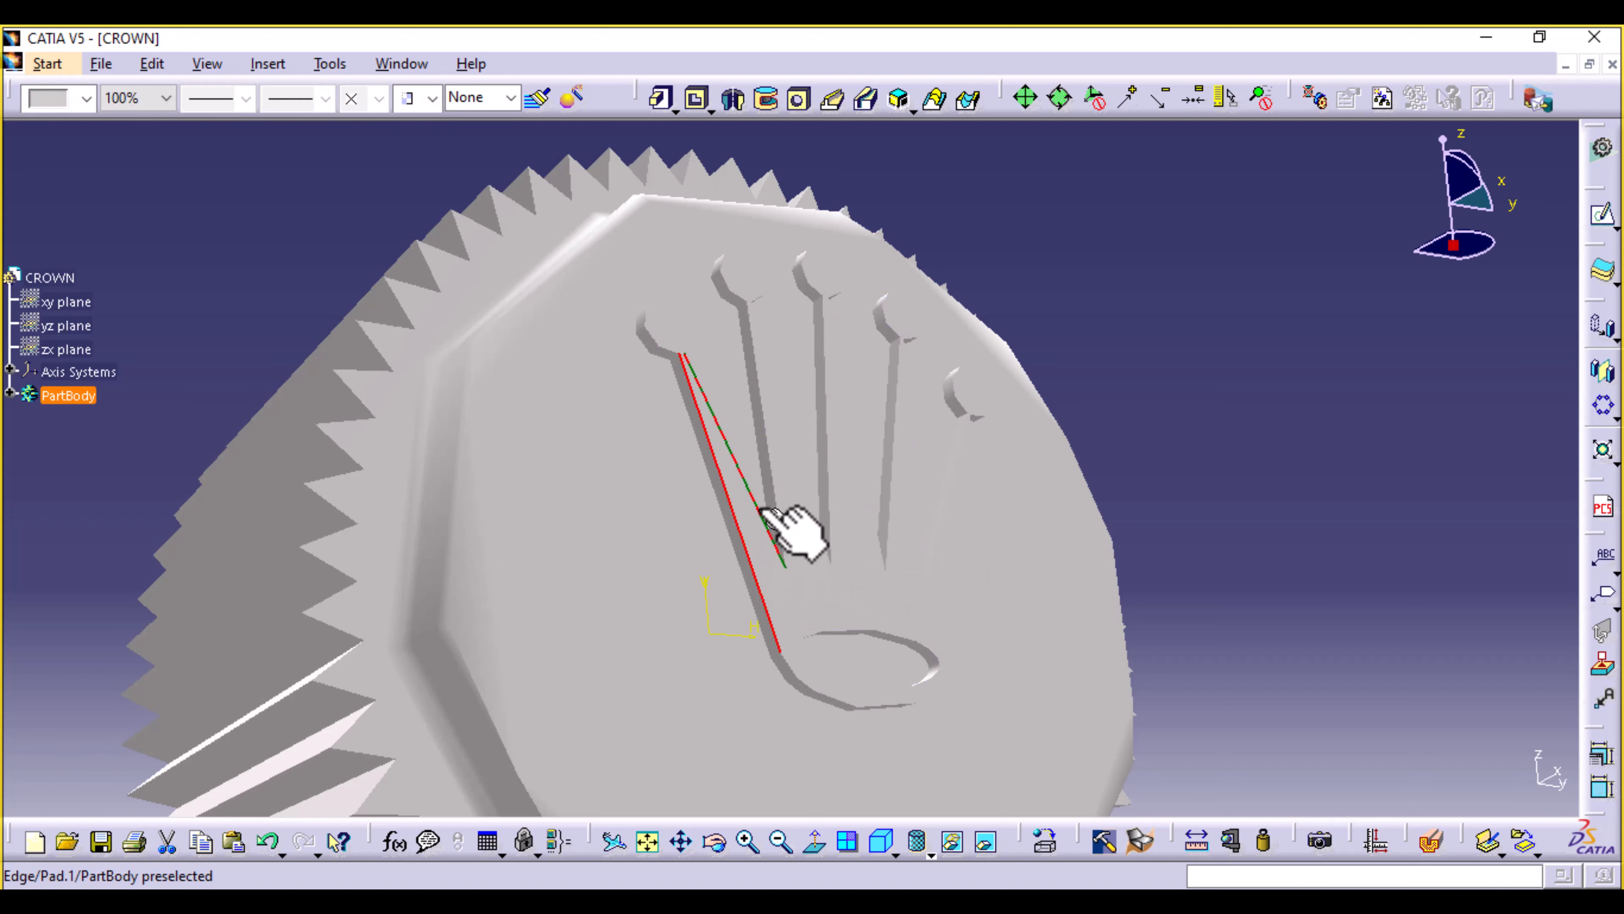
ctrl+click(803, 477)
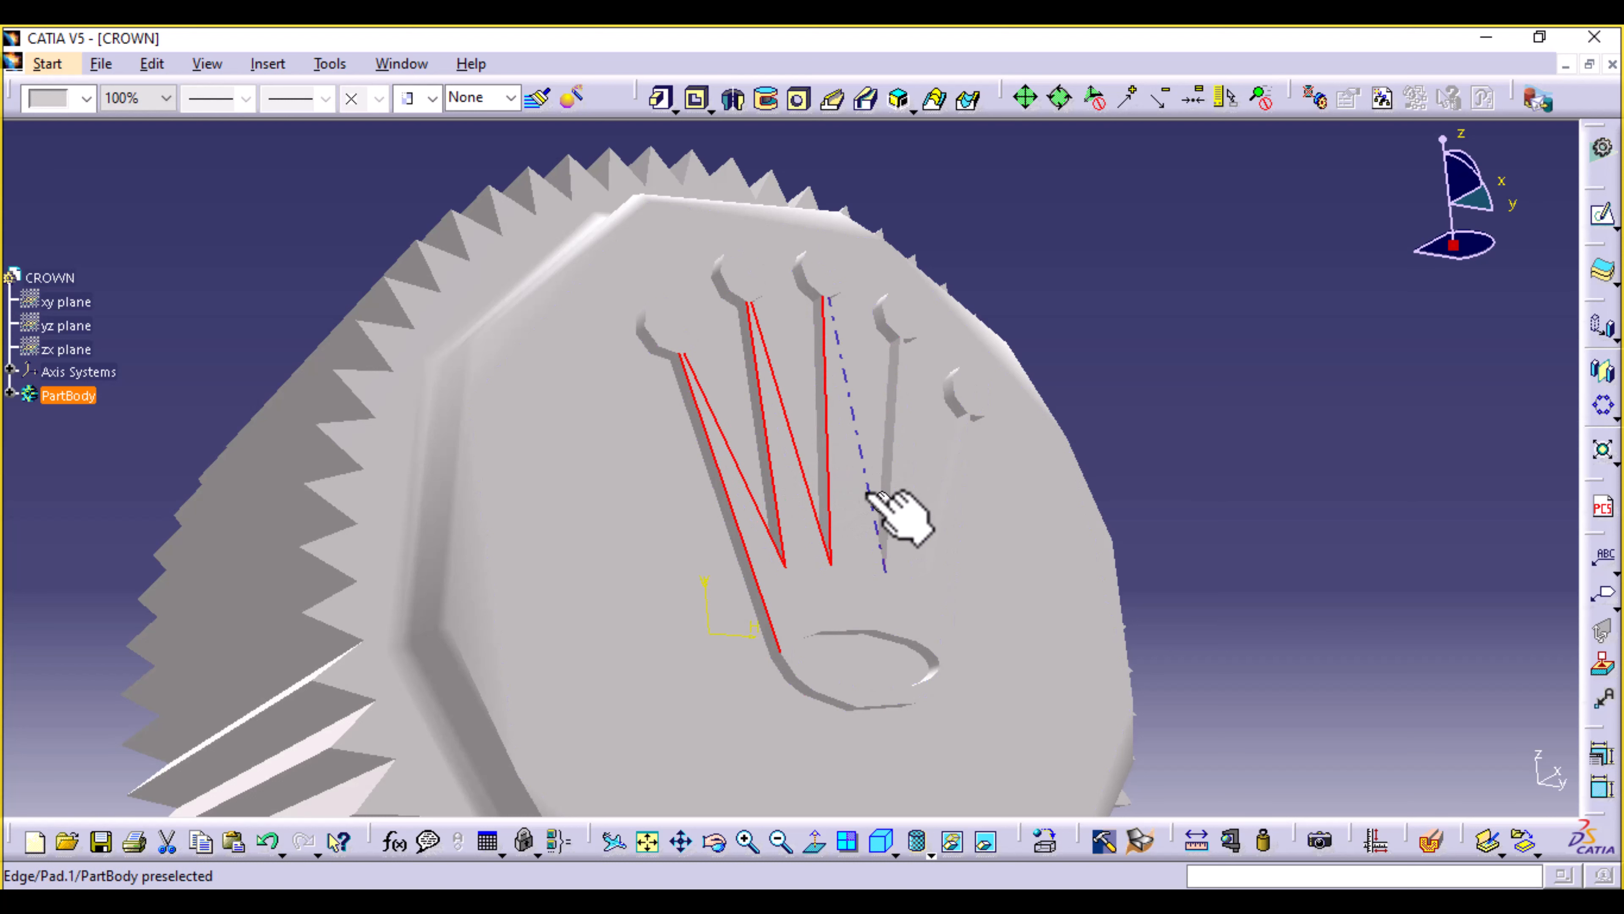
ctrl+click(871, 490)
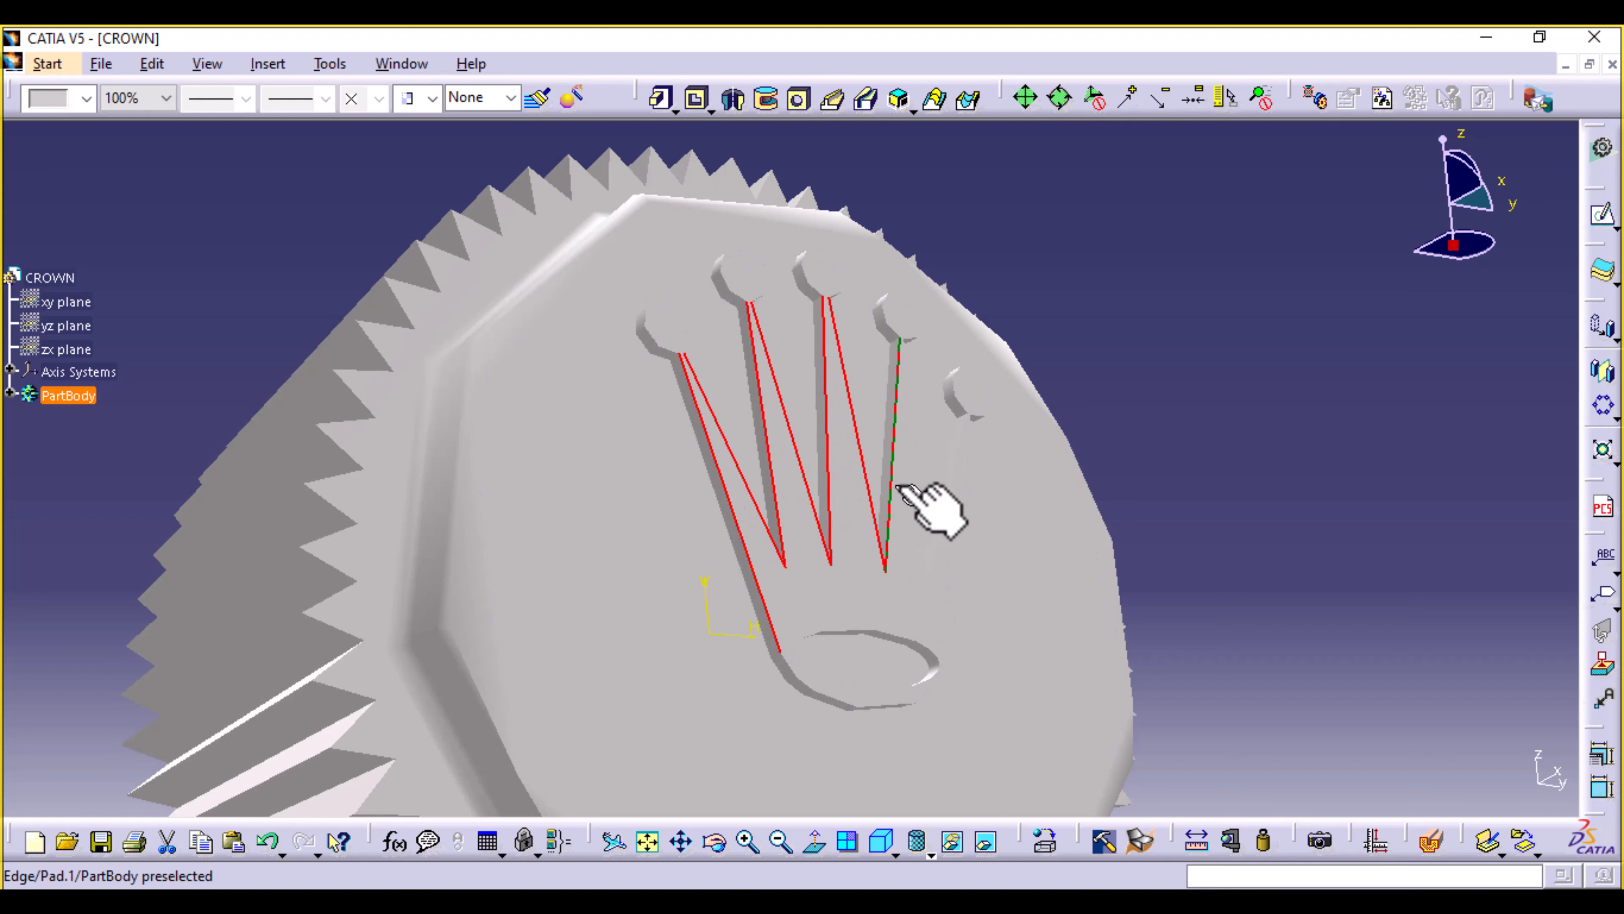
ctrl+click(919, 507)
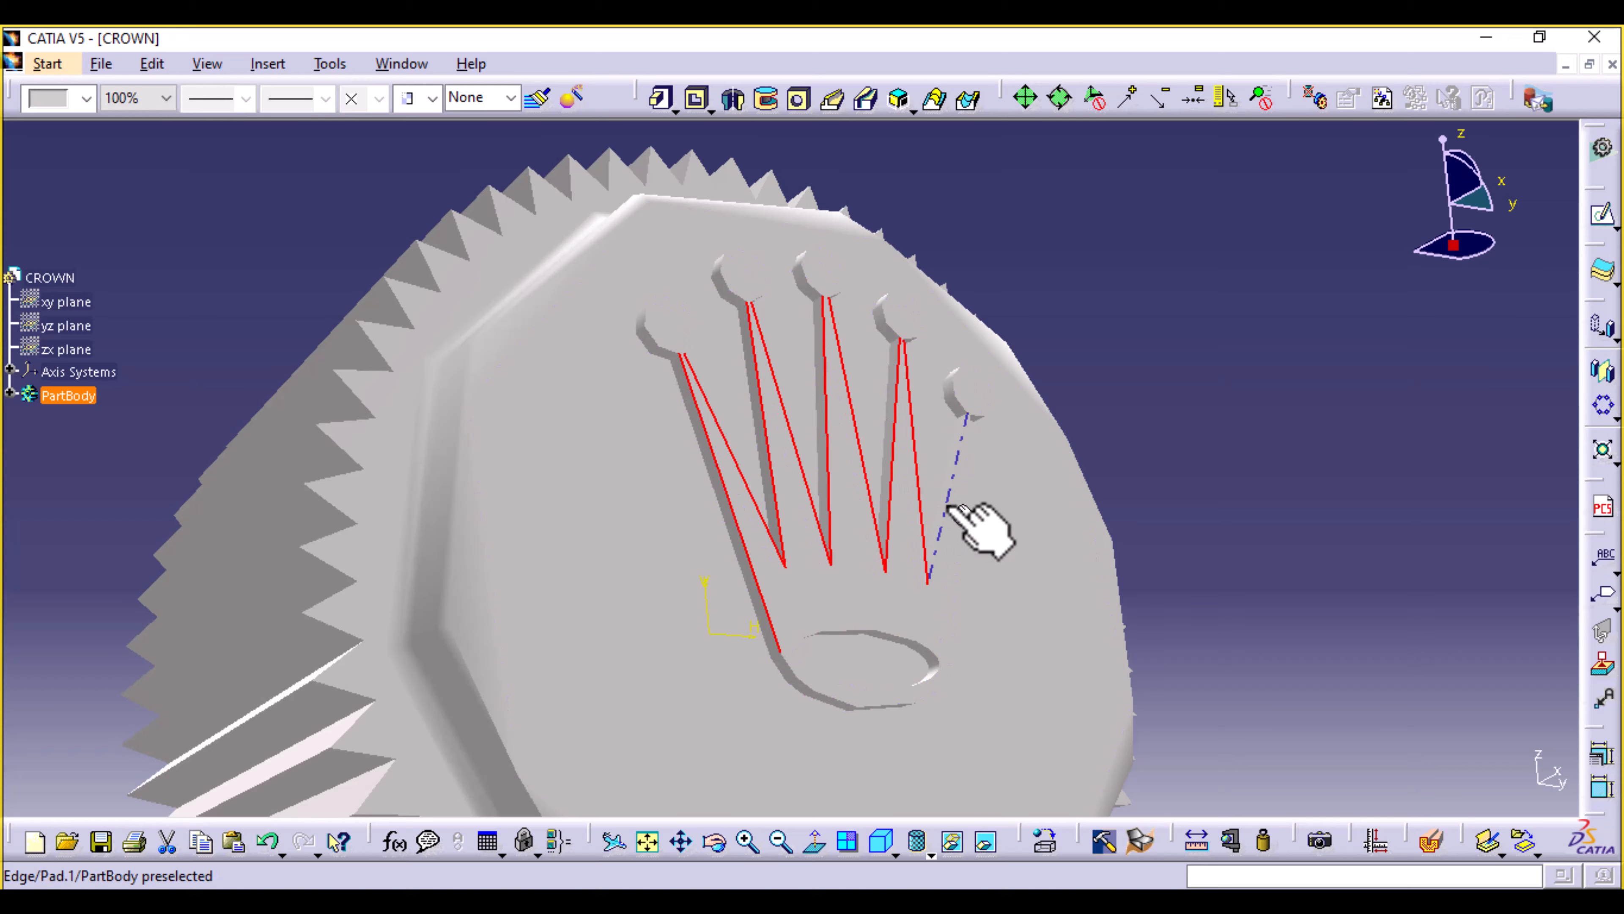
ctrl+click(946, 505)
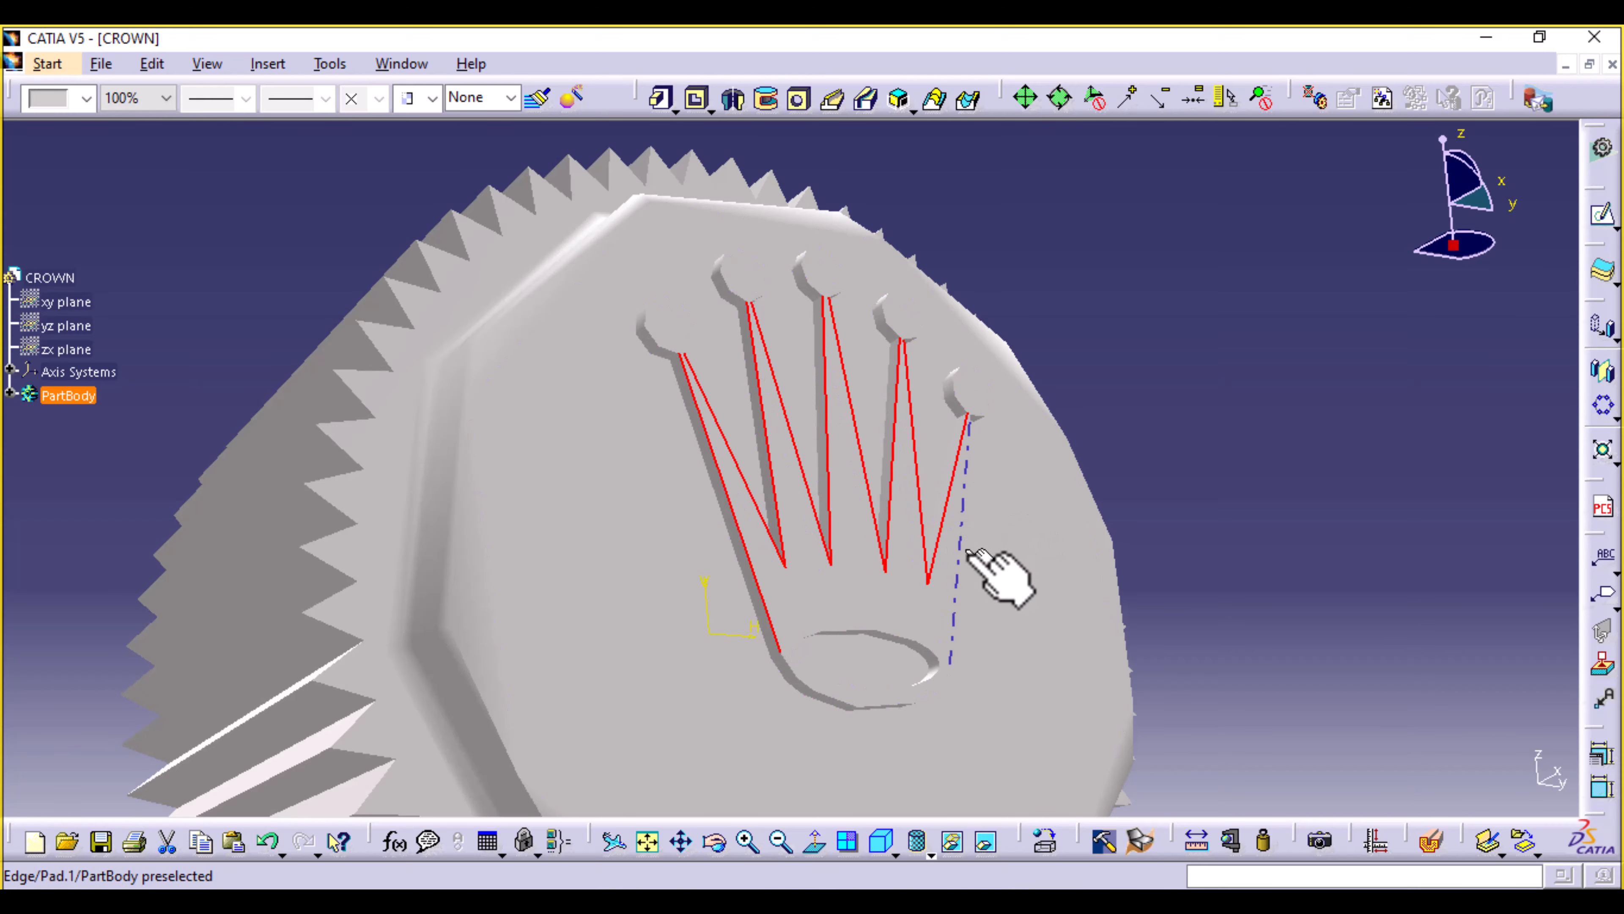
middle_drag(1221, 553, 988, 394)
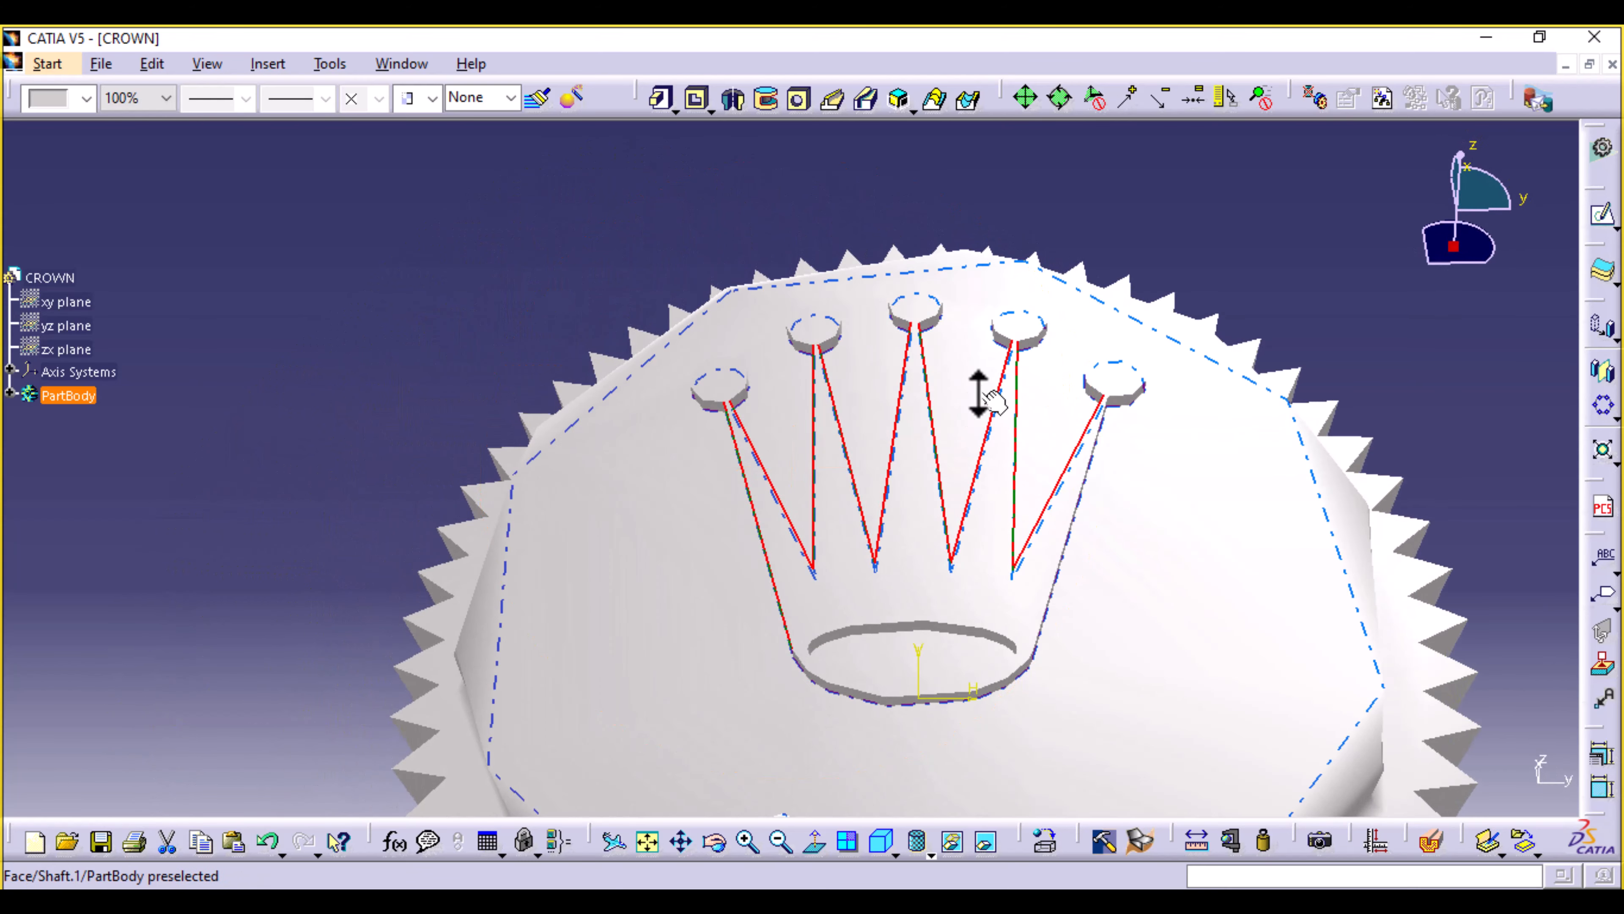
middle_drag(1076, 525, 1018, 567)
ctrl+click(1006, 565)
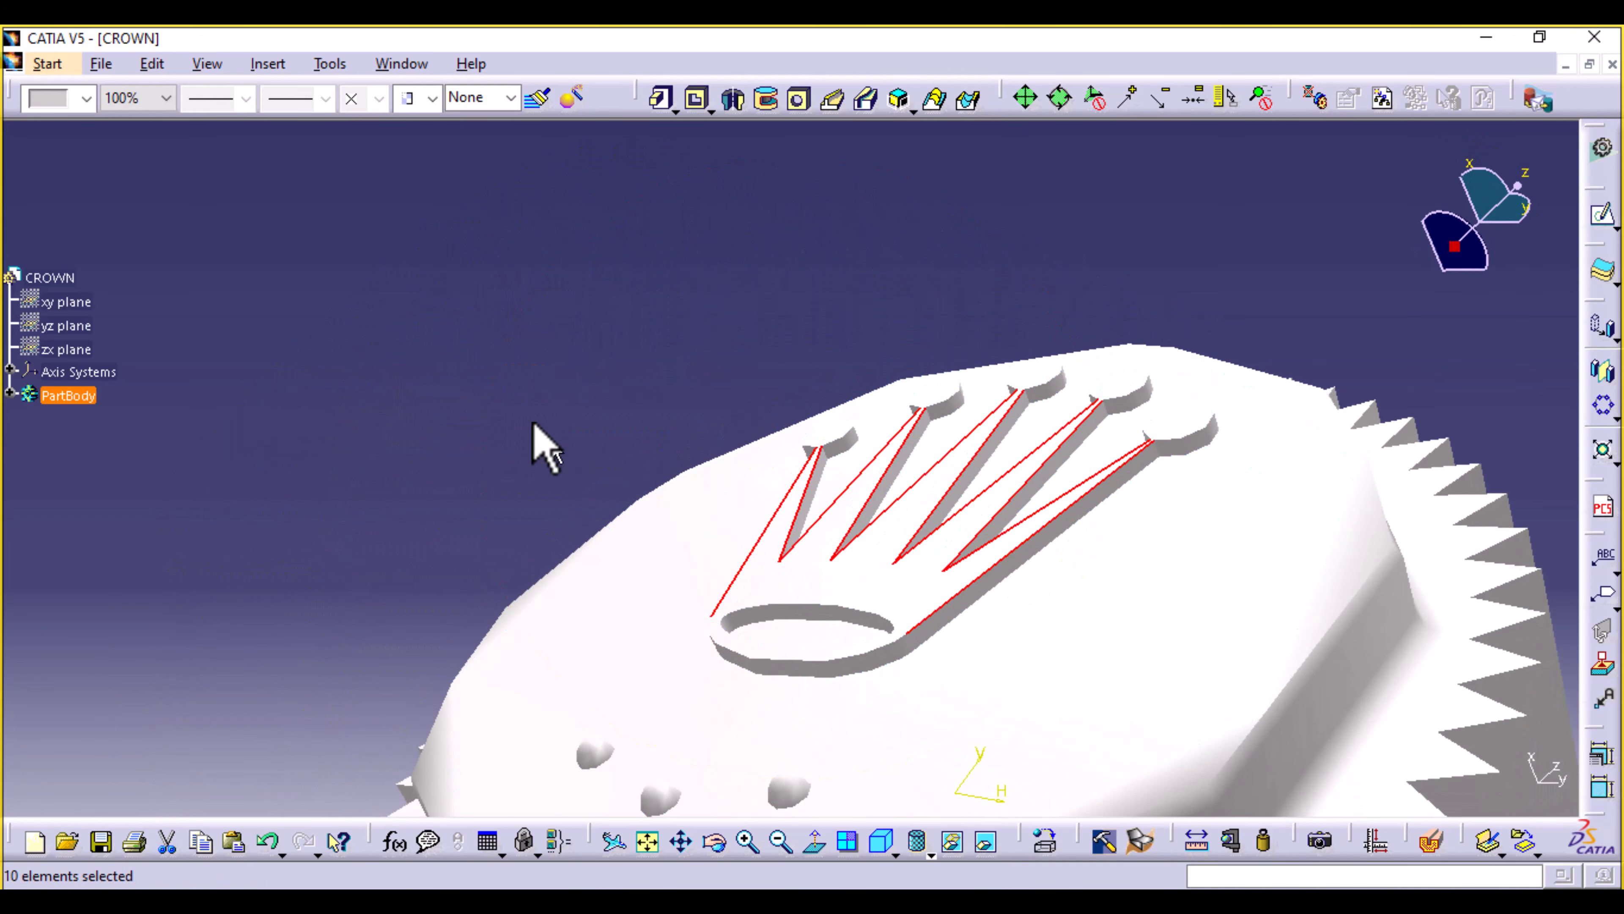
mouse_move(530, 384)
middle_down()
mouse_move(590, 519)
mouse_move(805, 537)
mouse_move(805, 617)
mouse_move(814, 488)
middle_up()
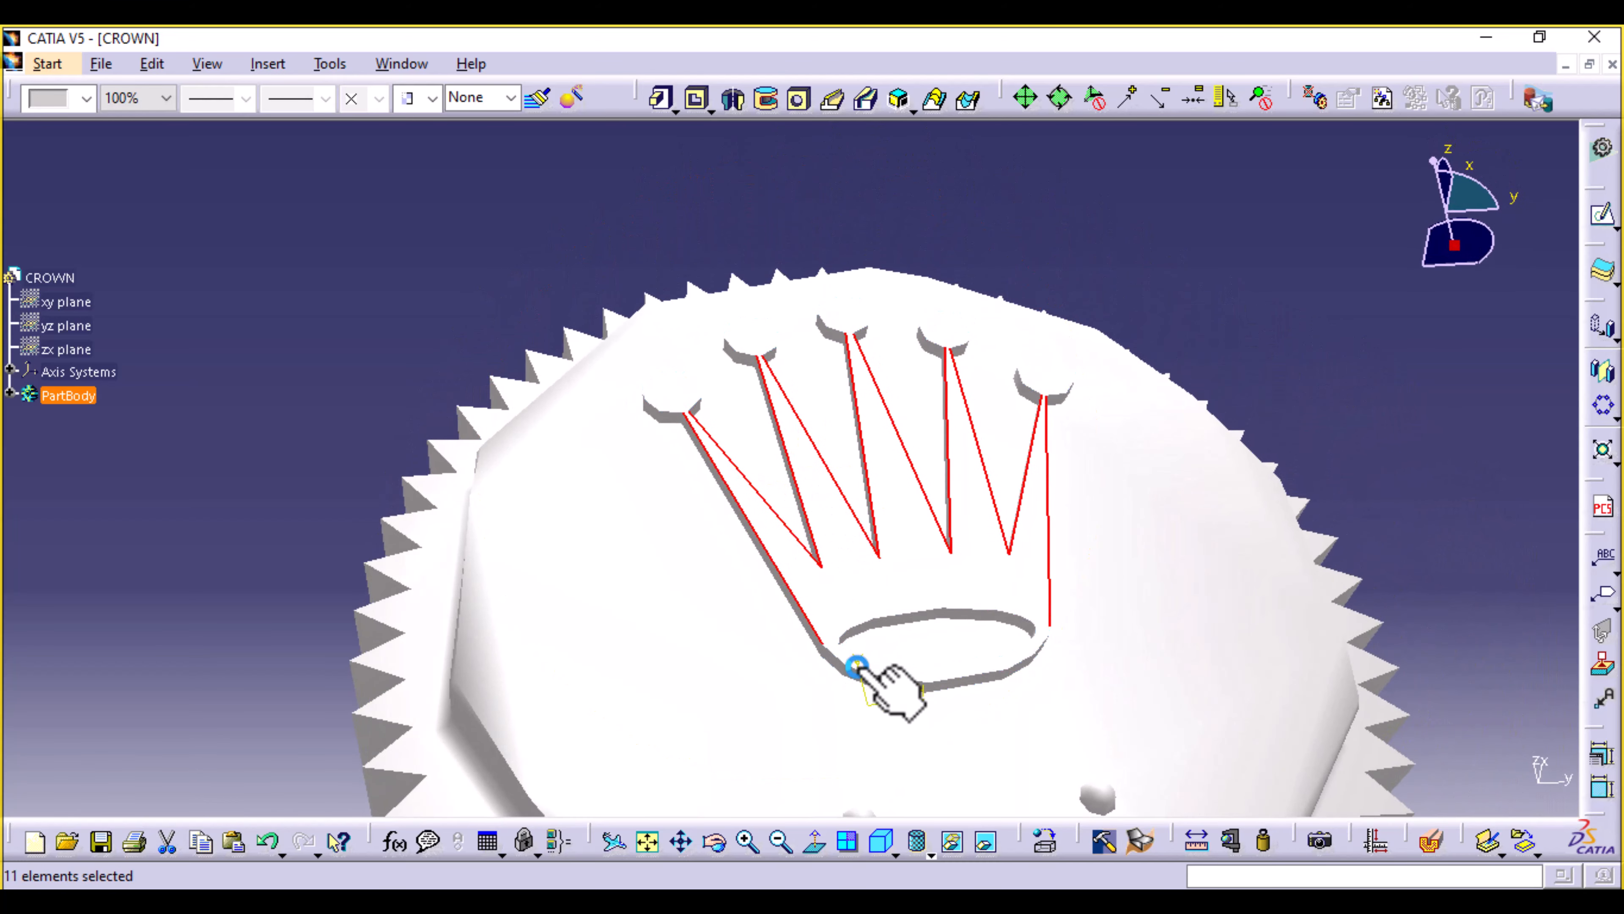
ctrl+click(908, 682)
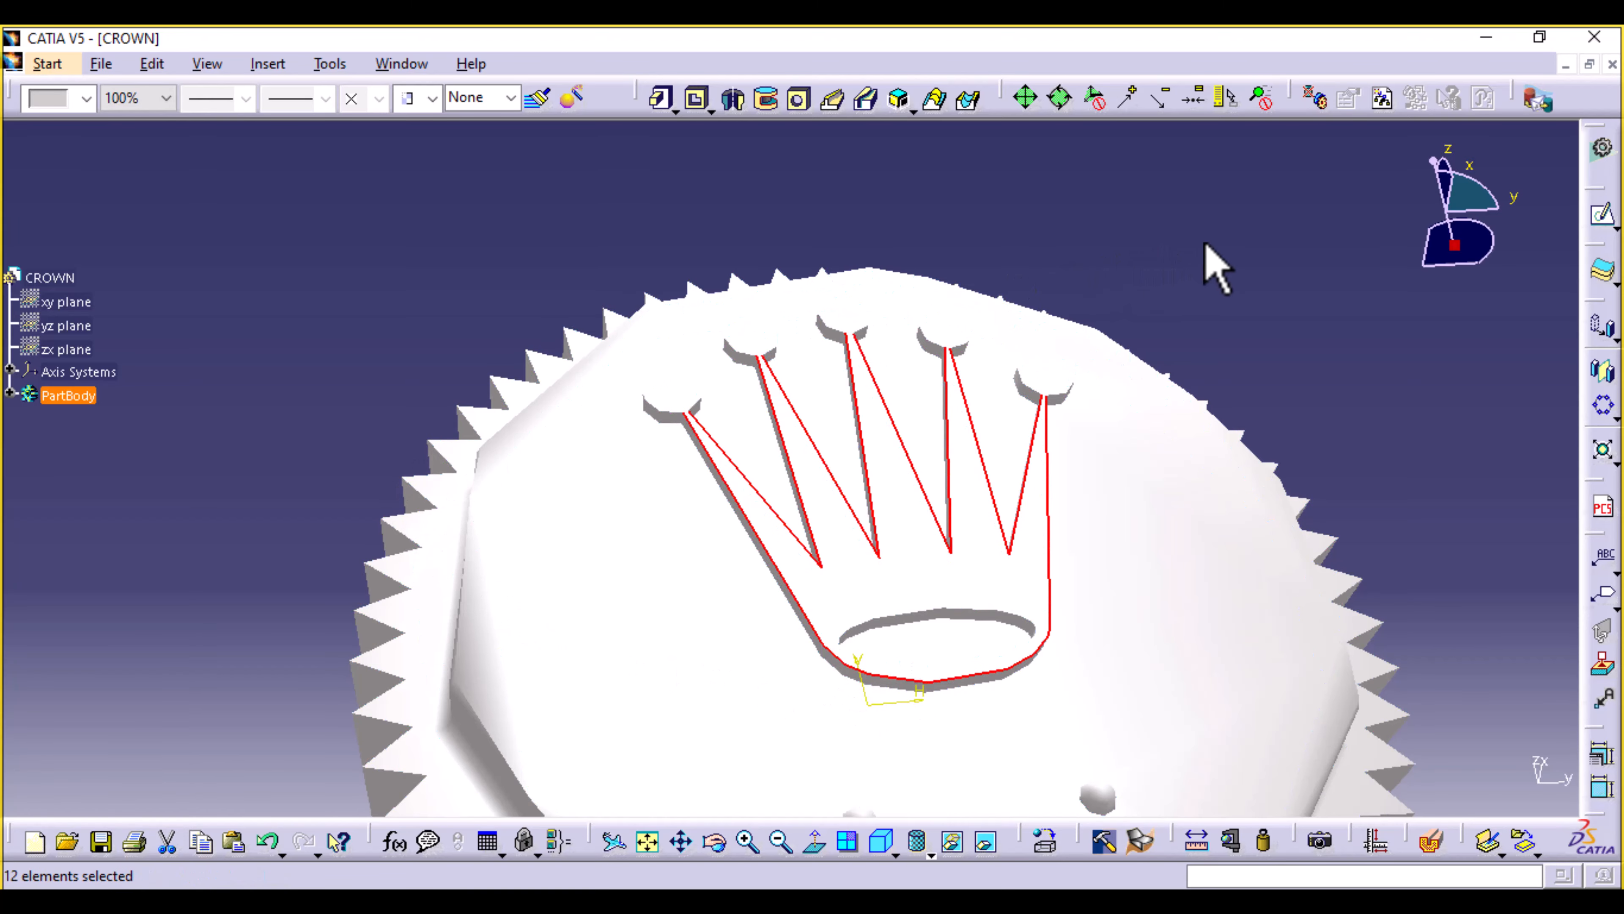
middle_drag(1215, 265, 863, 337)
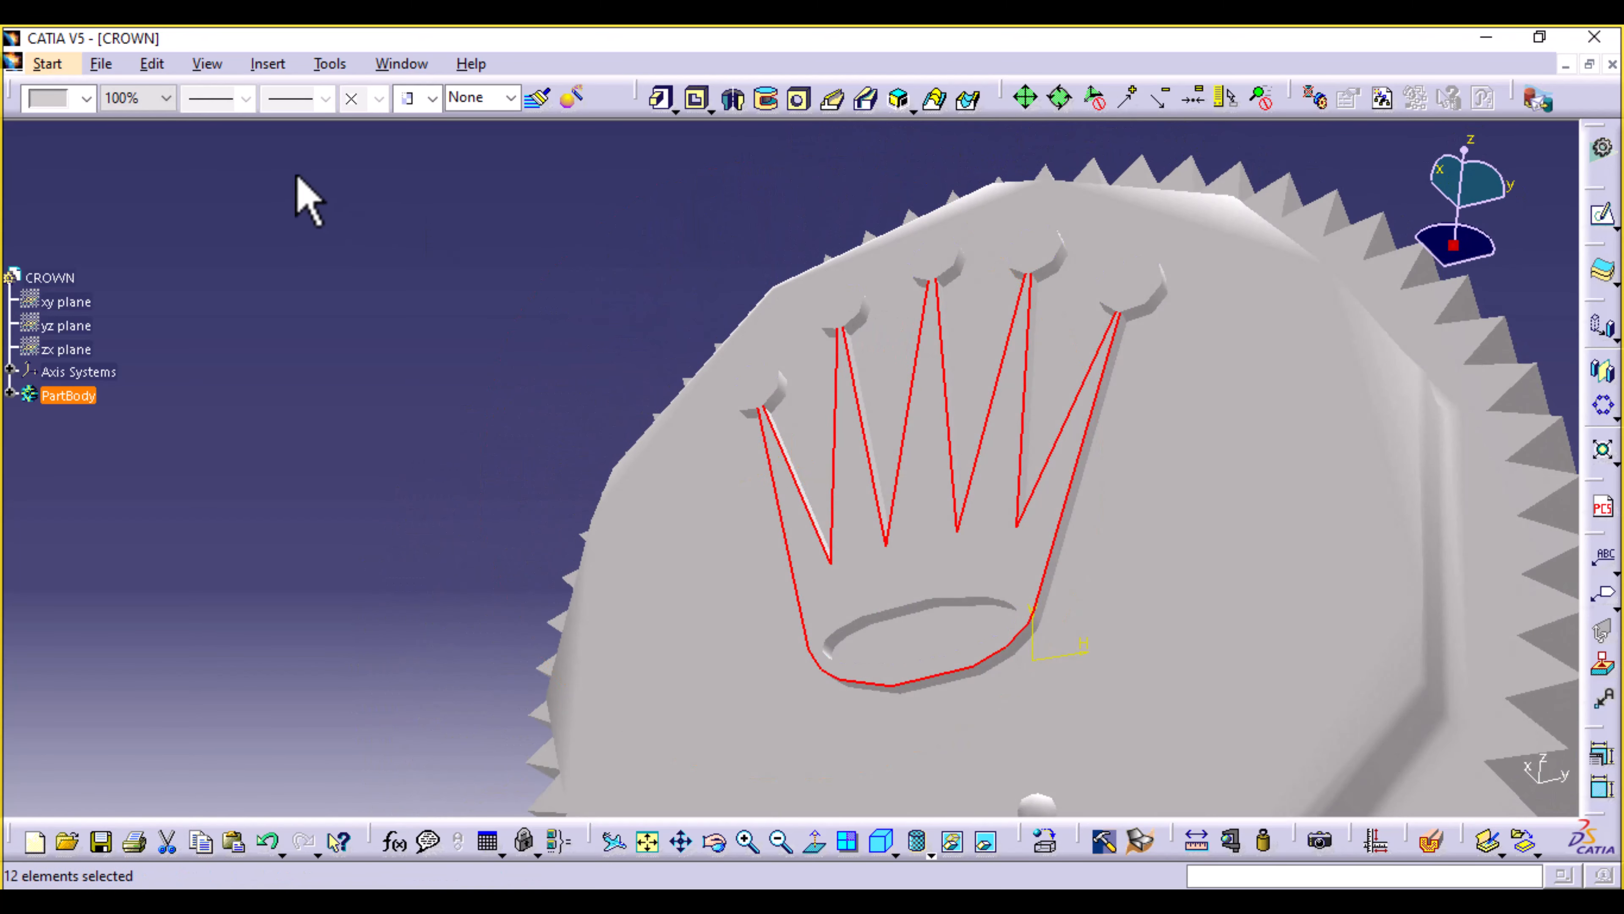
Start an Edge Fillet on the selected logo edges with a 0.05 mm radius and tangency propagation, and preview it.
click(267, 63)
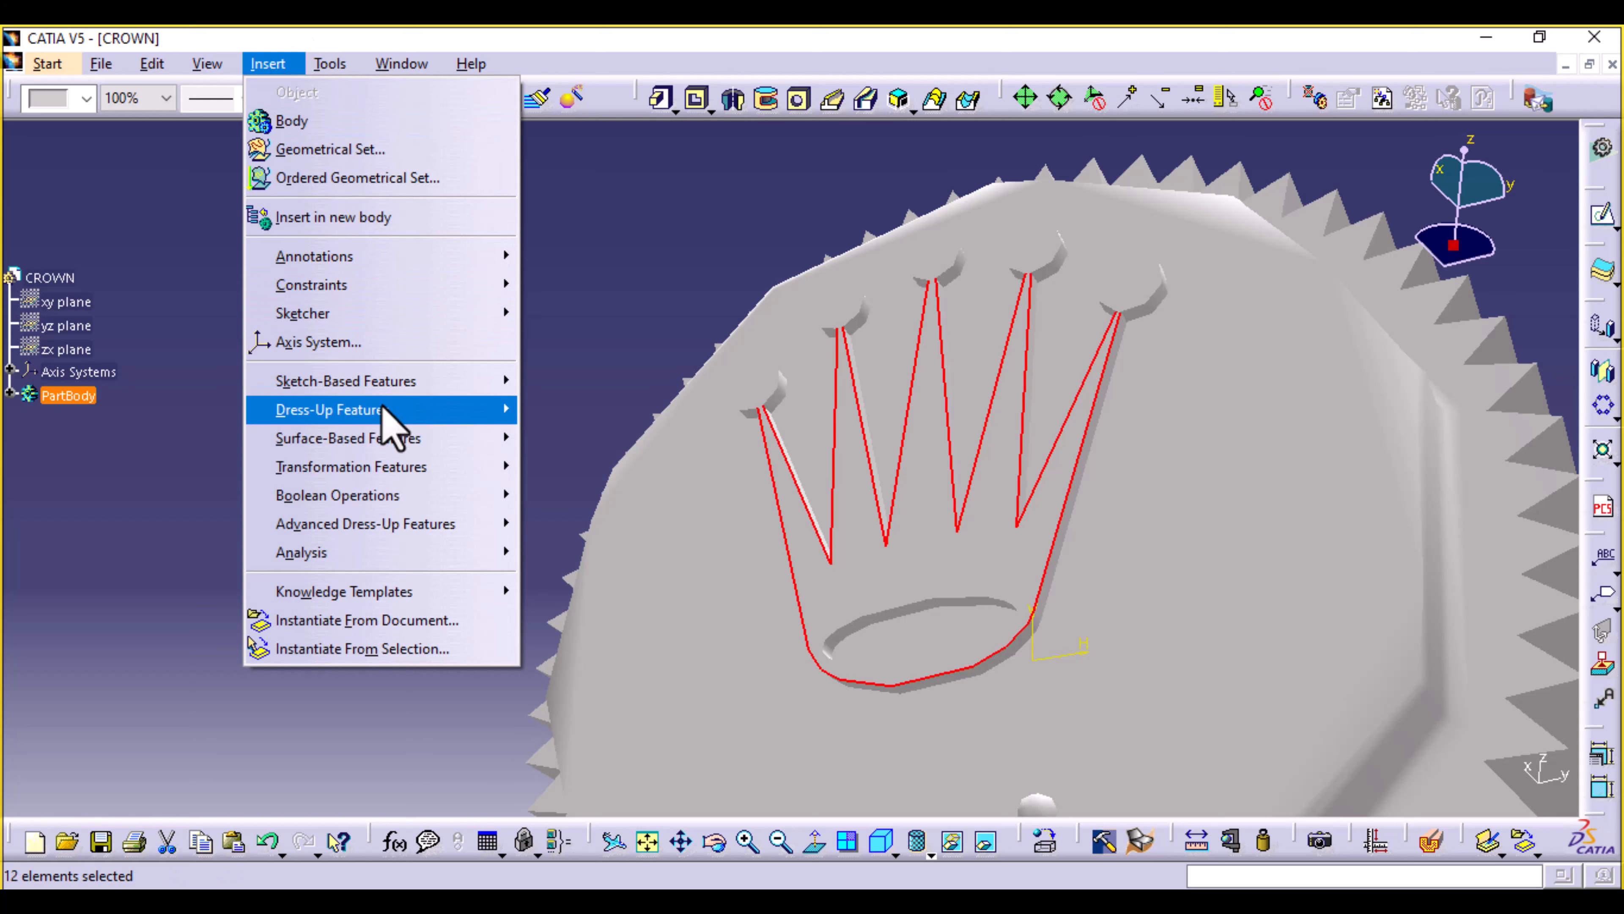
mouse_move(381, 410)
click(563, 409)
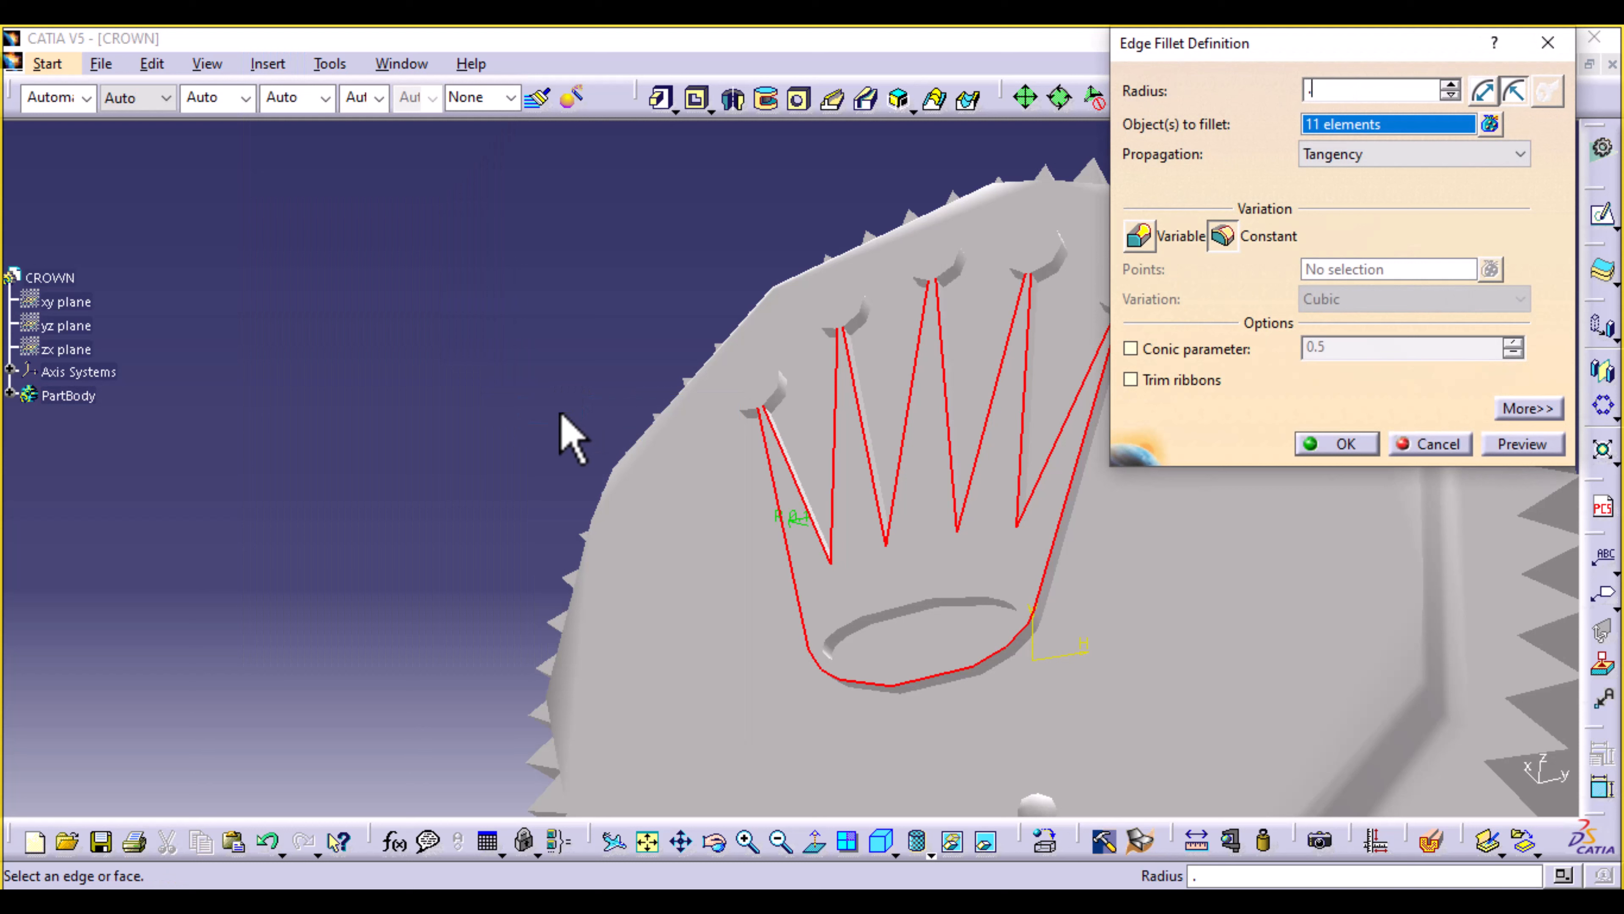
click(1312, 441)
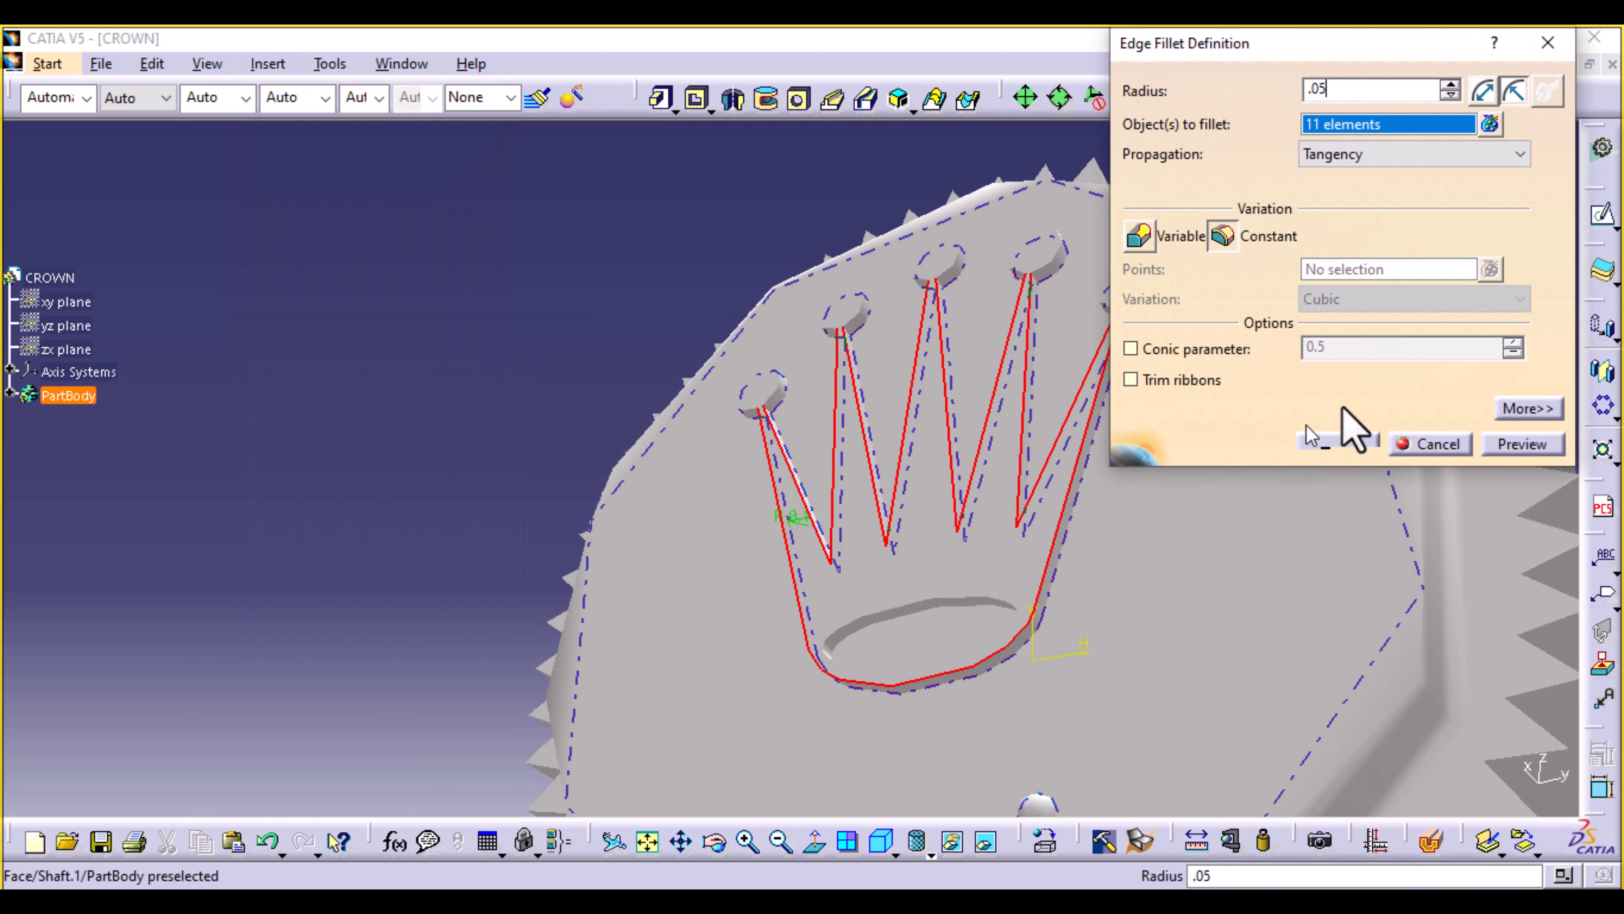
click(1509, 446)
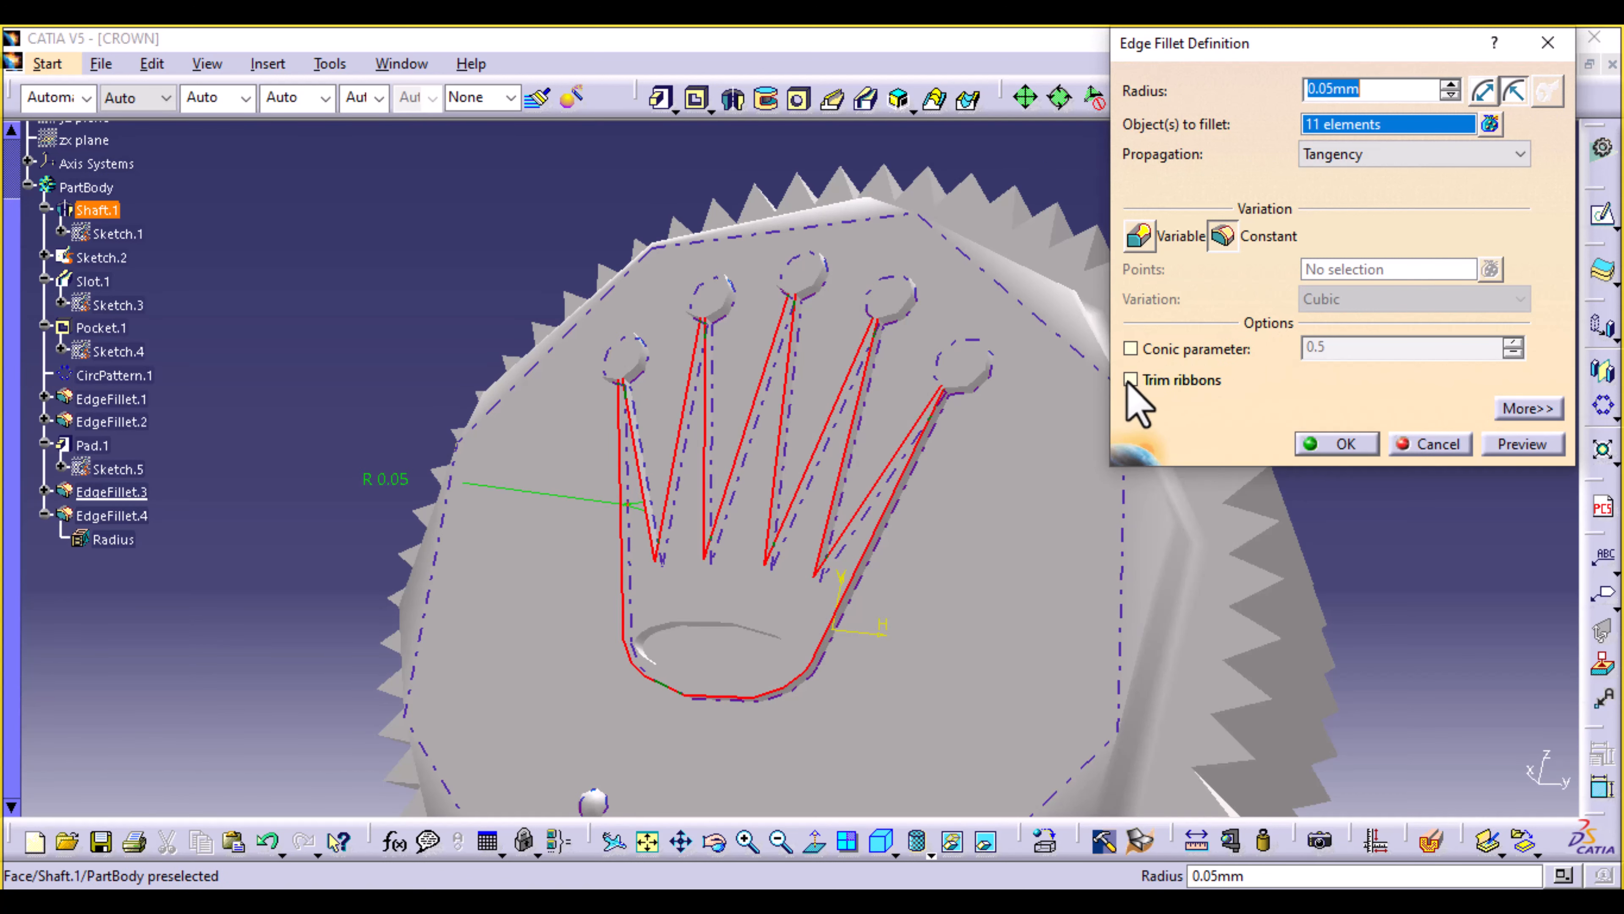
Enable Trim ribbons and try to apply the 0.05 mm logo fillet without explicitly adding a keep edge.
click(1129, 380)
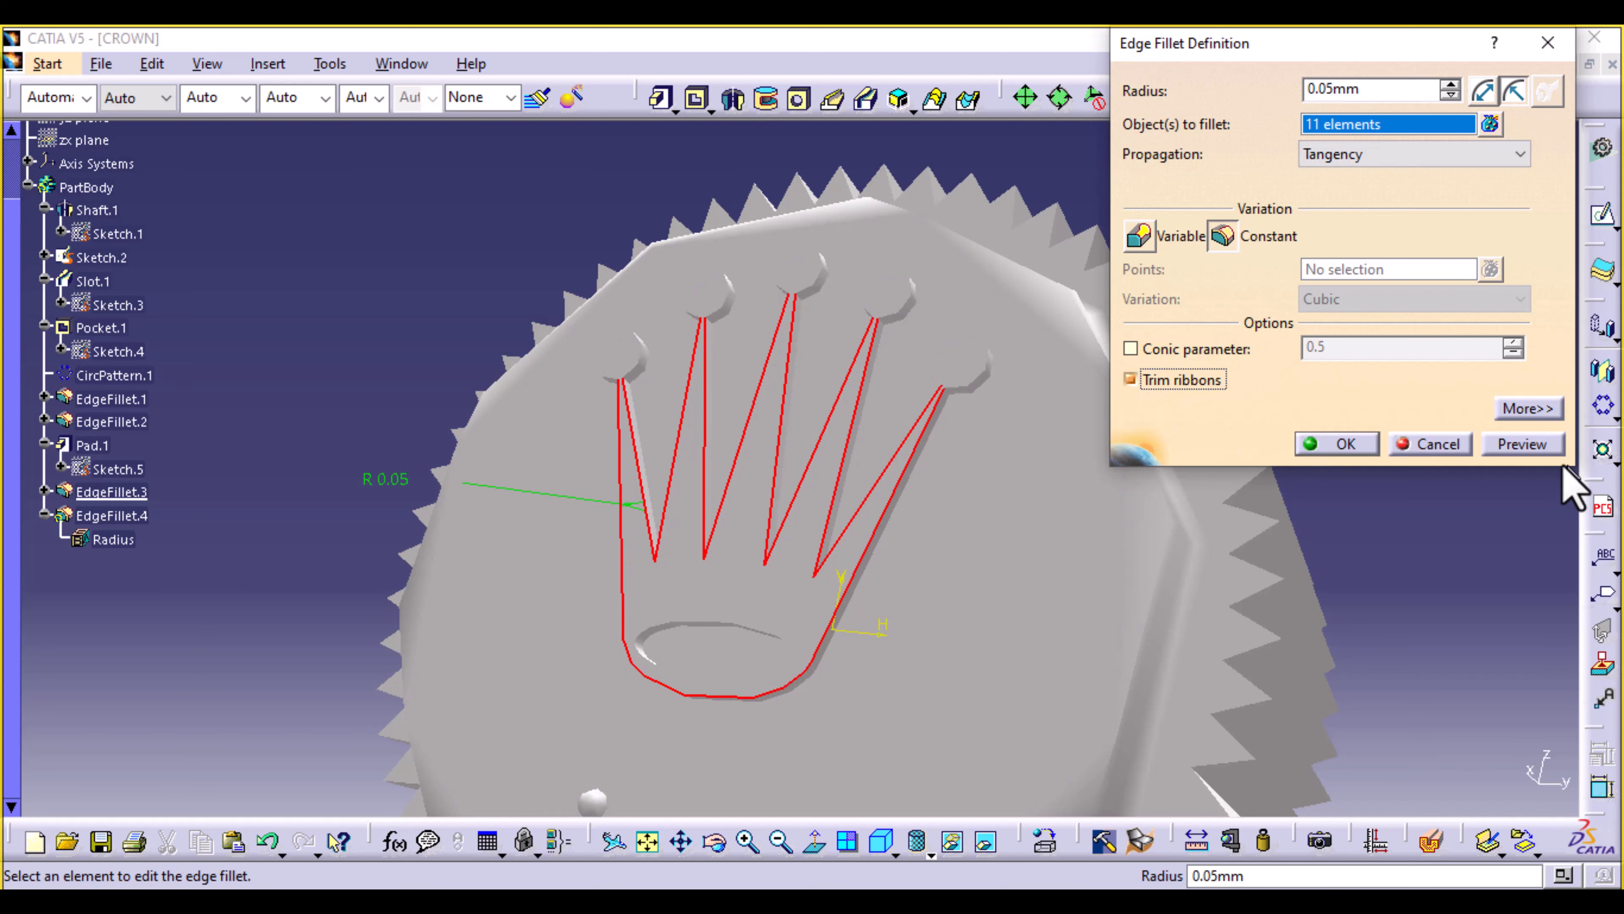
click(1504, 445)
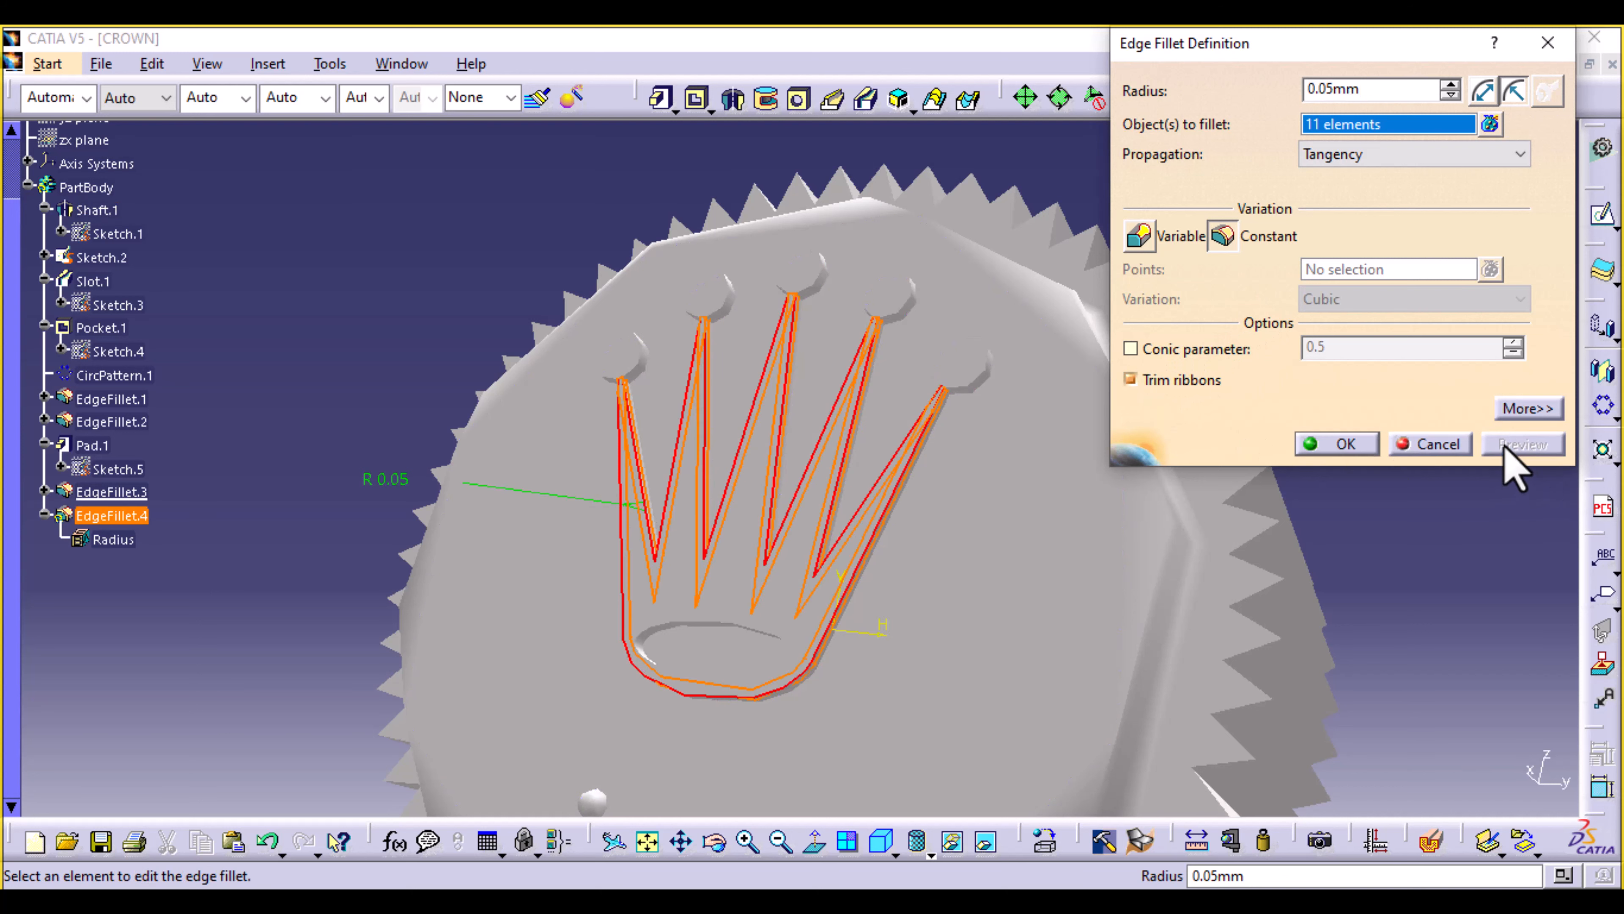
click(1338, 443)
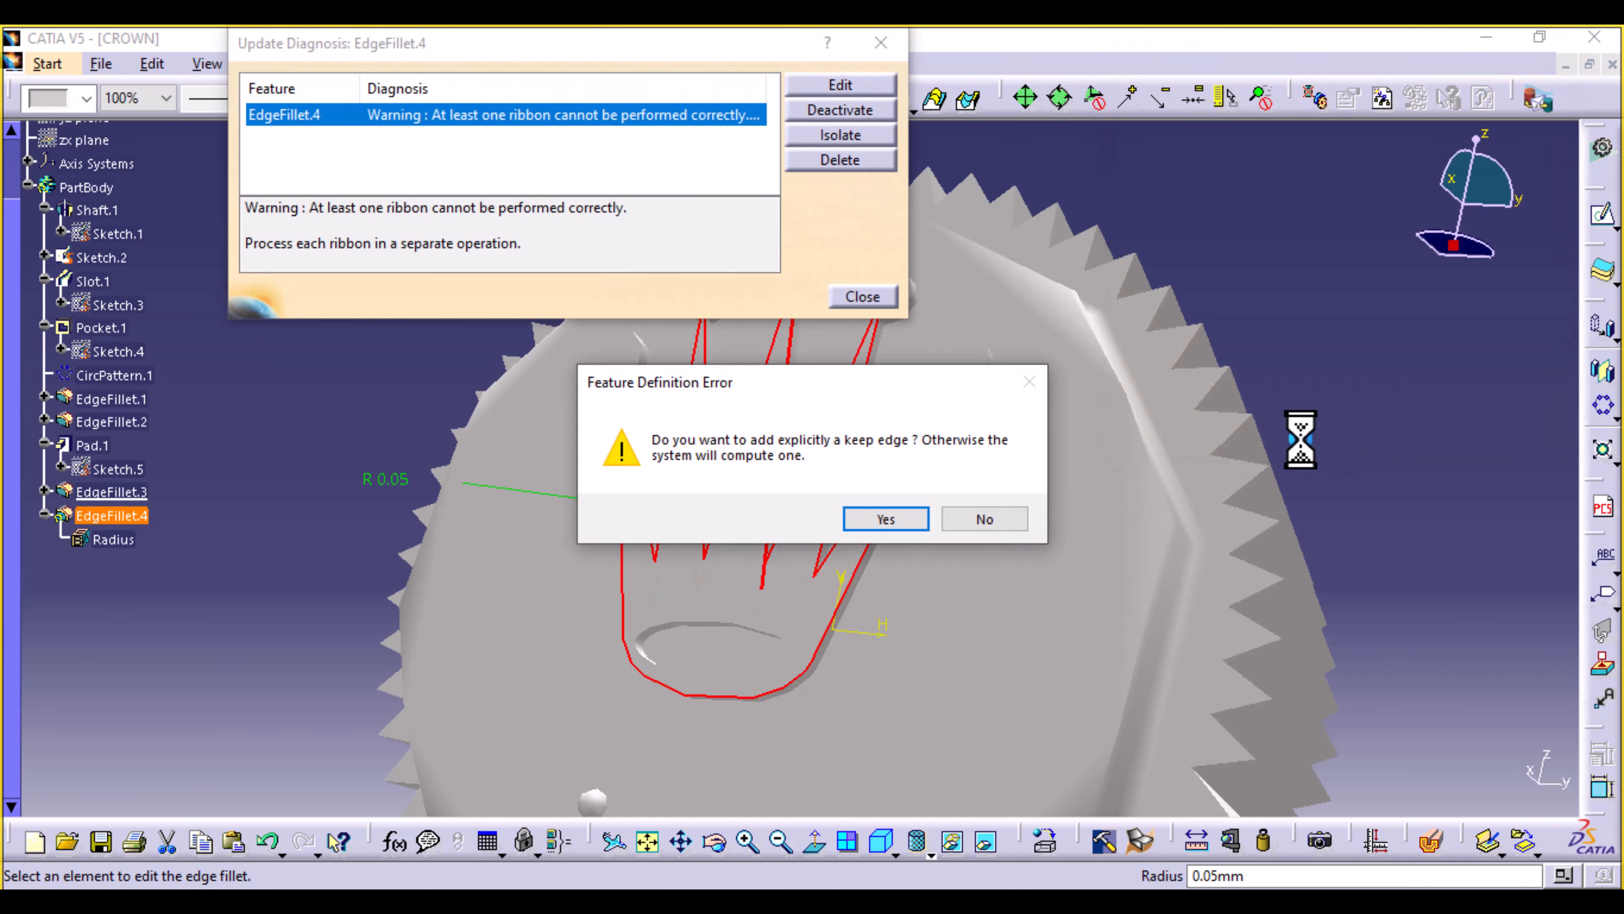
click(1011, 519)
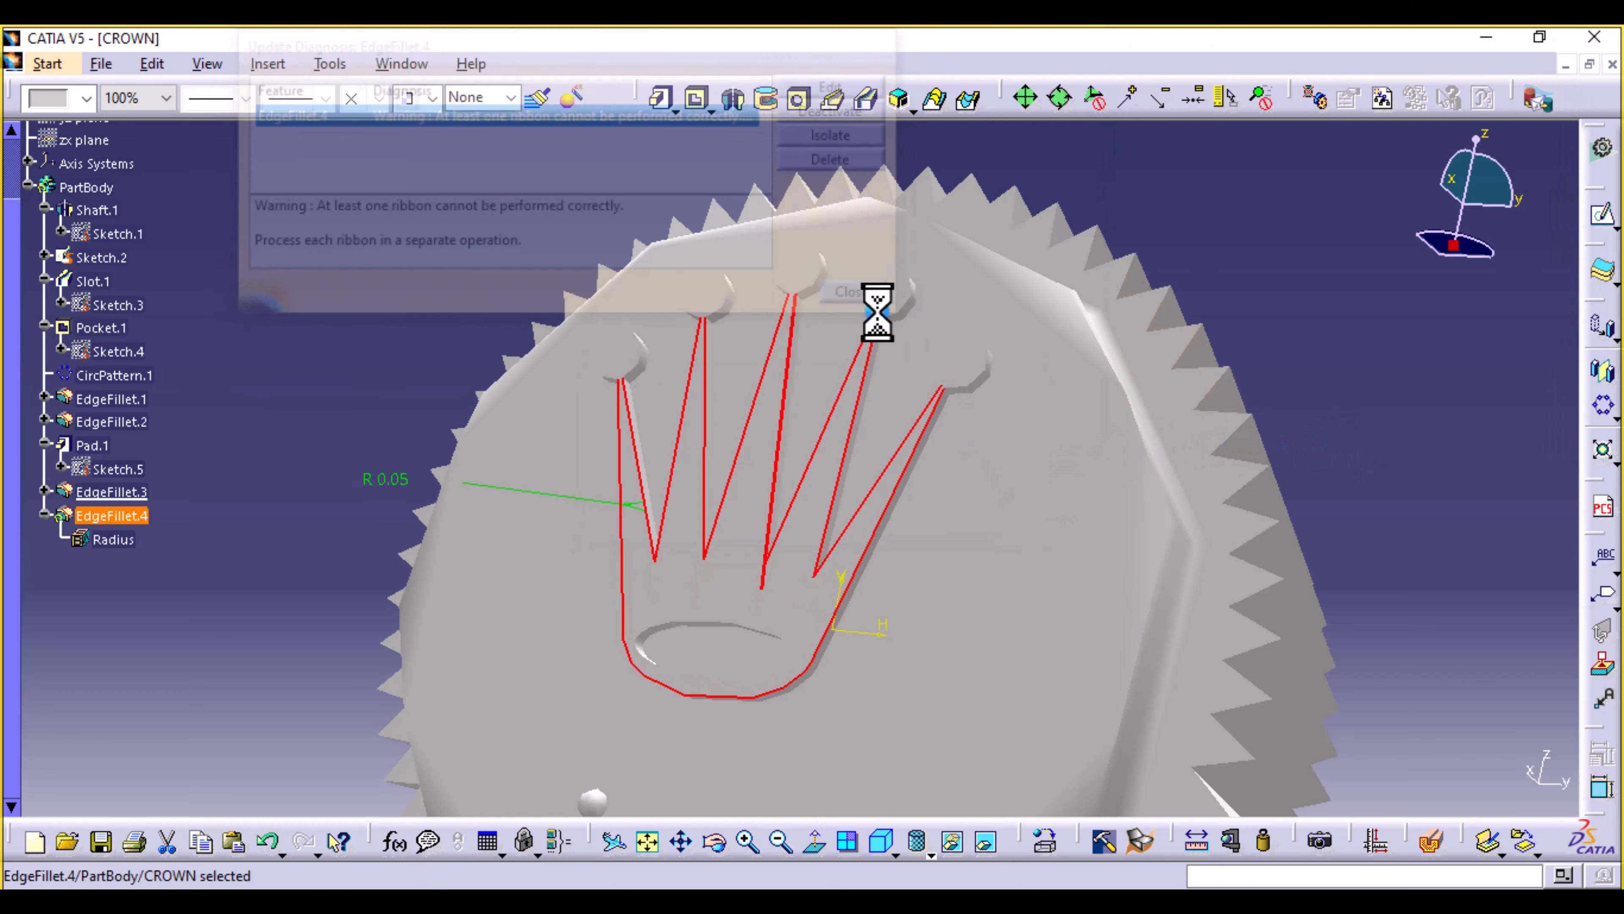
click(862, 296)
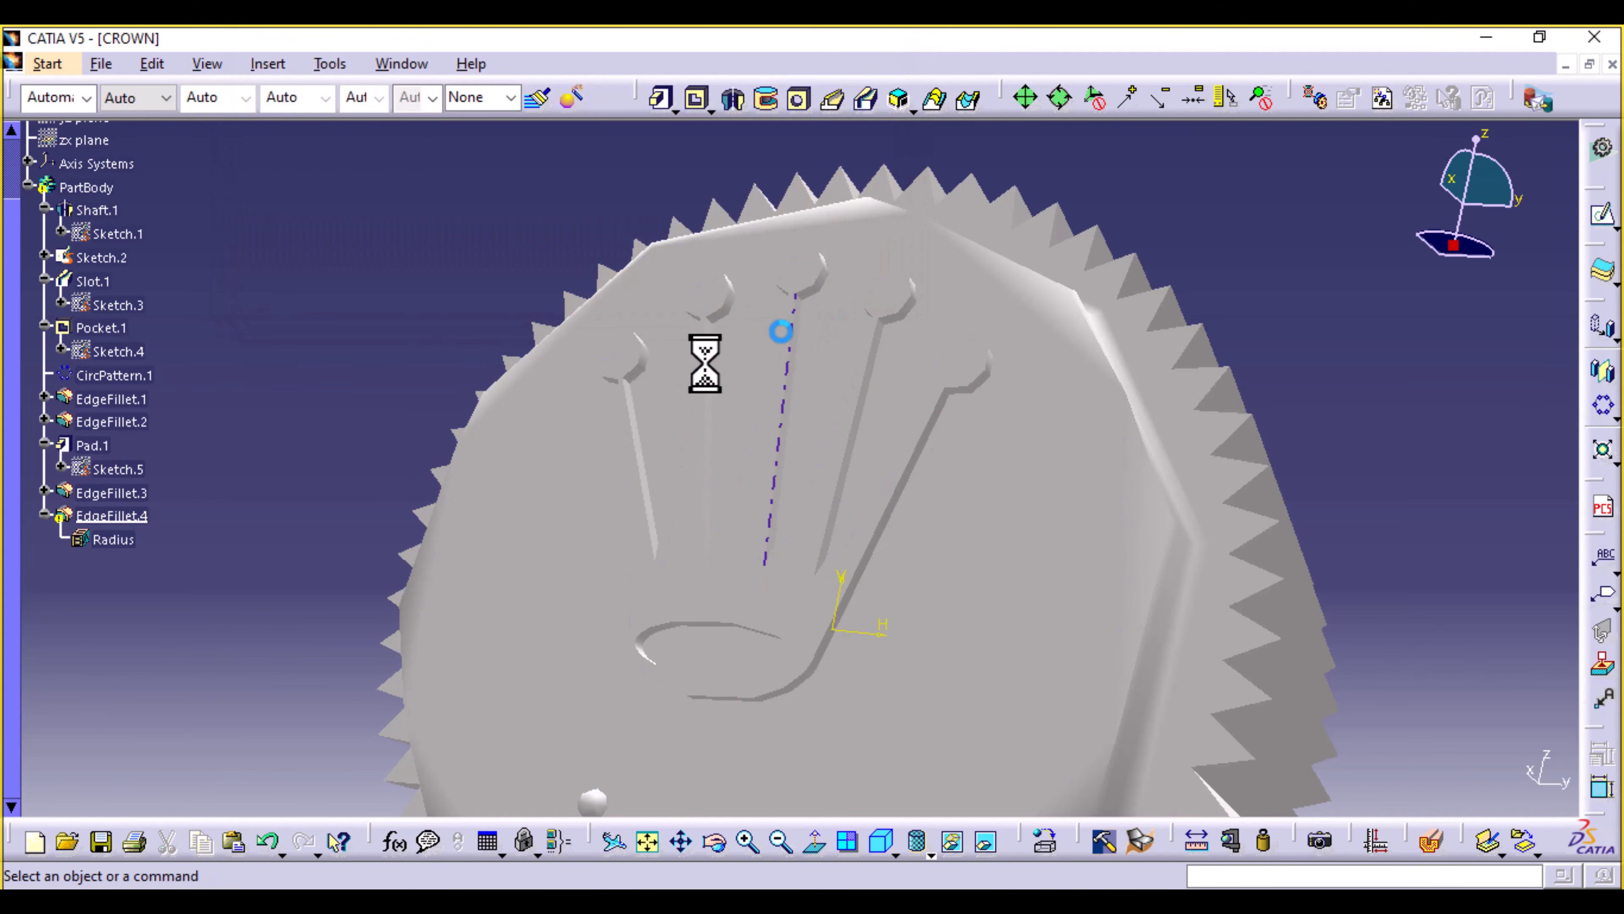
Edit the logo's top-edge fillet to use a chordal length of 0.01 mm instead of a radius, and apply it.
double_click(127, 515)
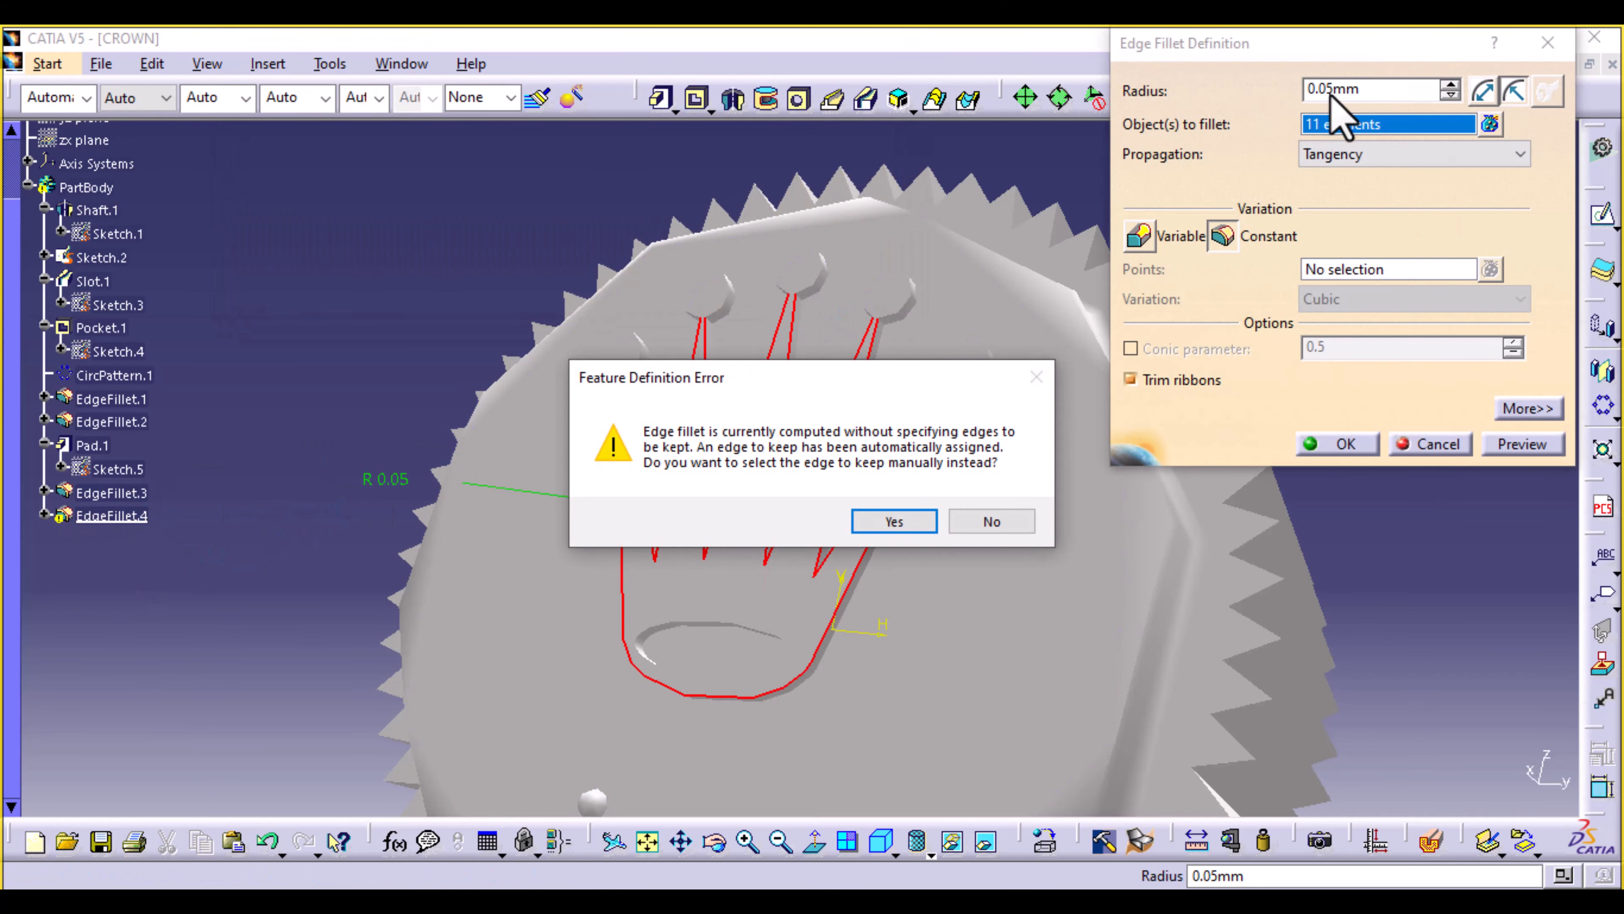
click(1011, 521)
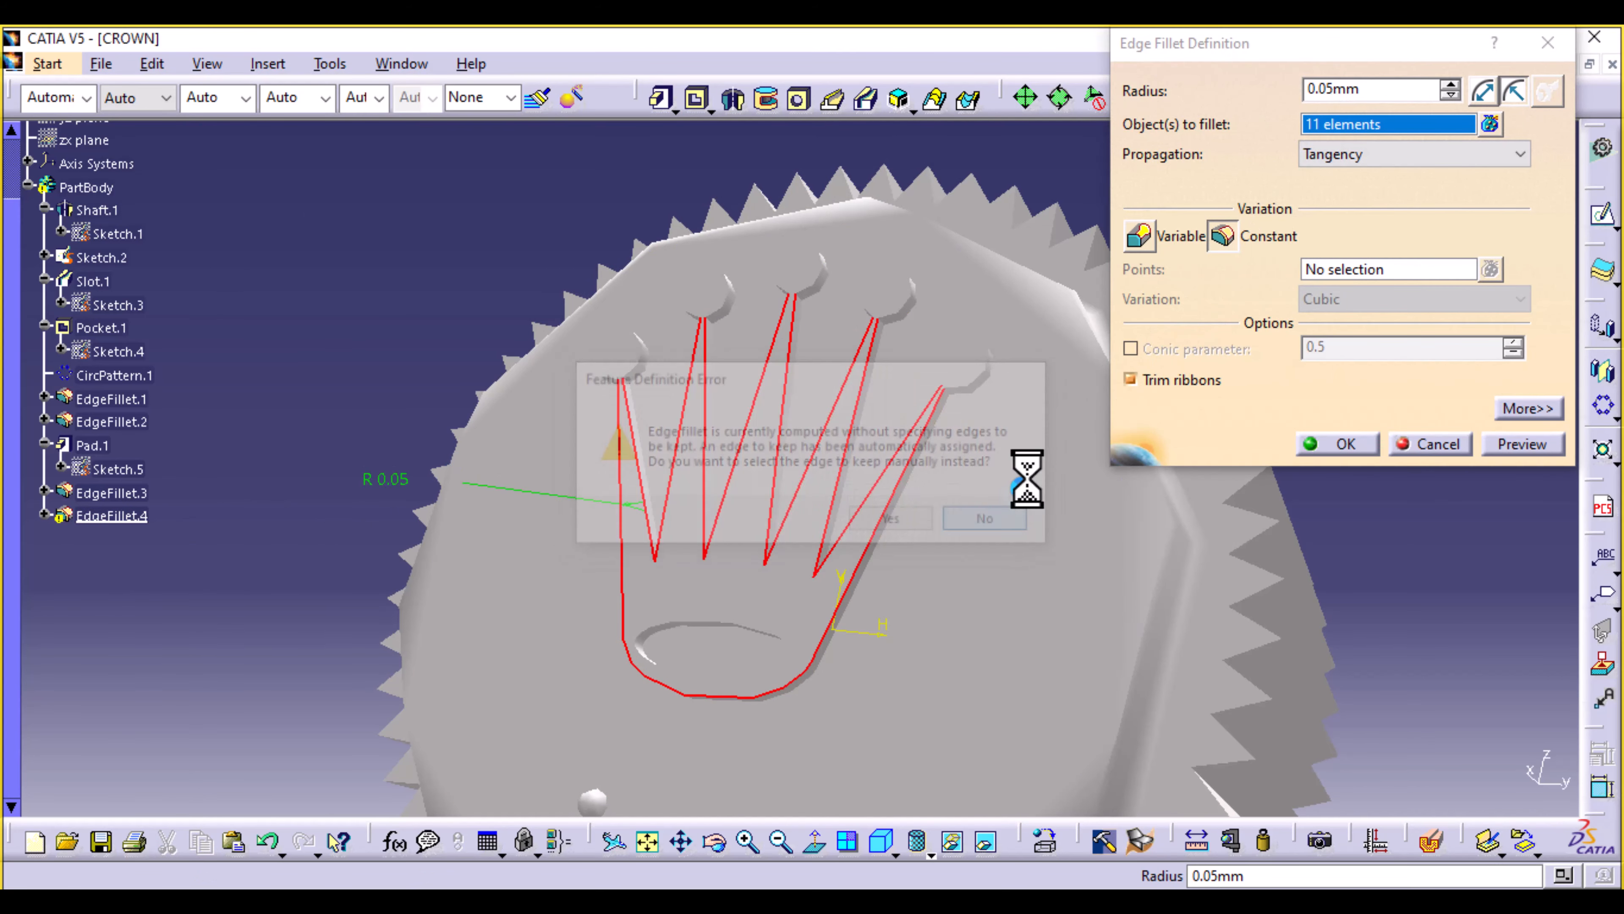
click(1366, 96)
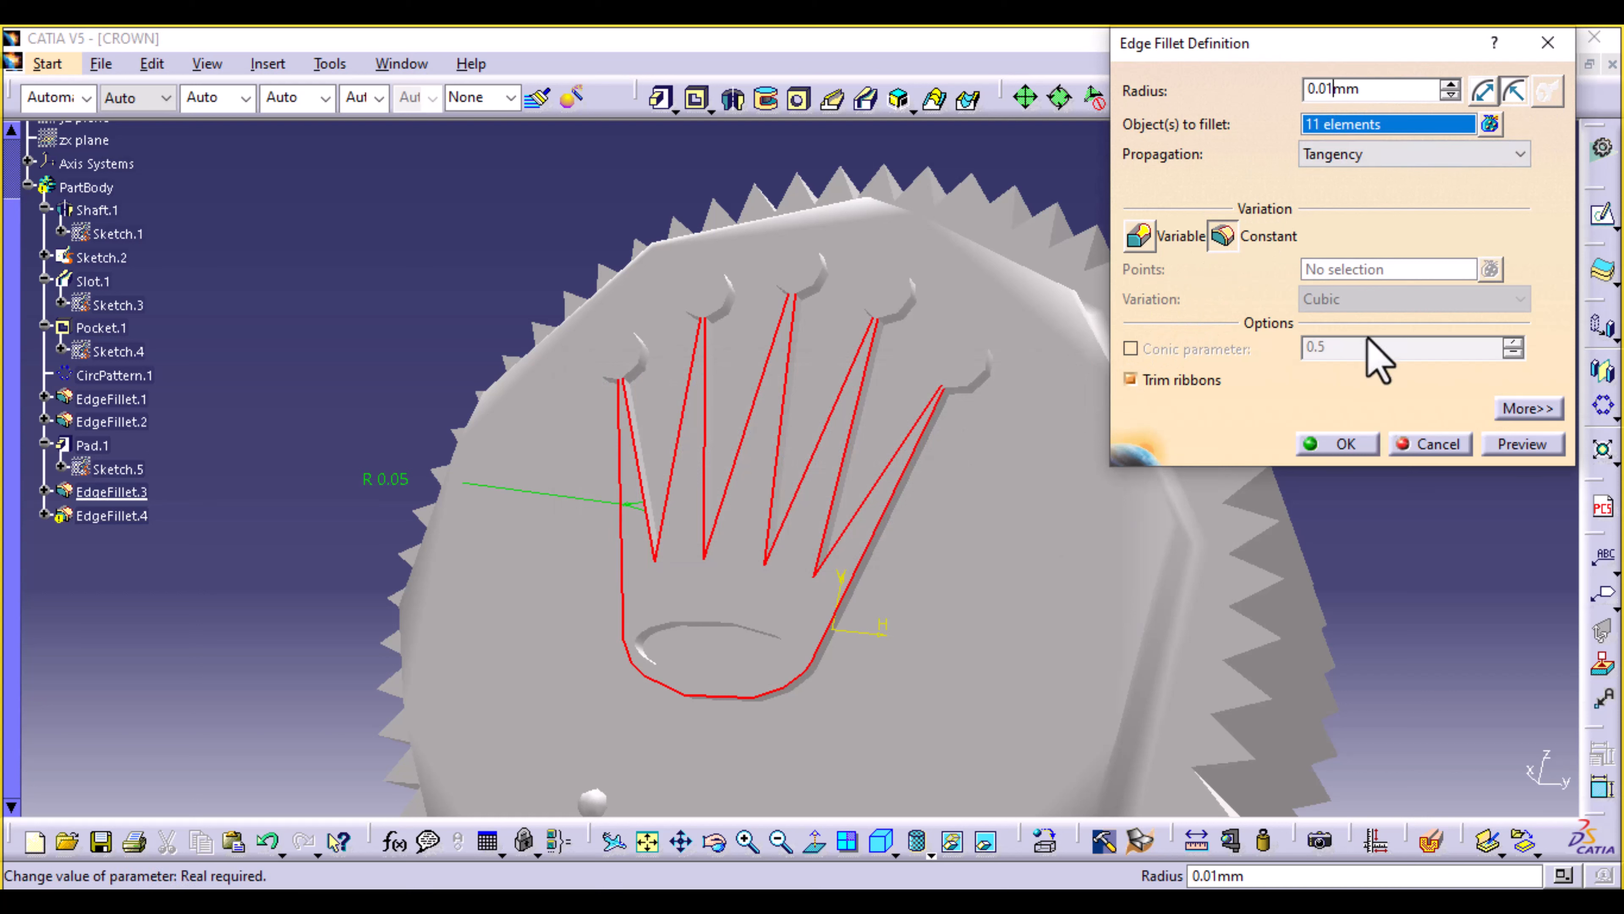
click(1520, 448)
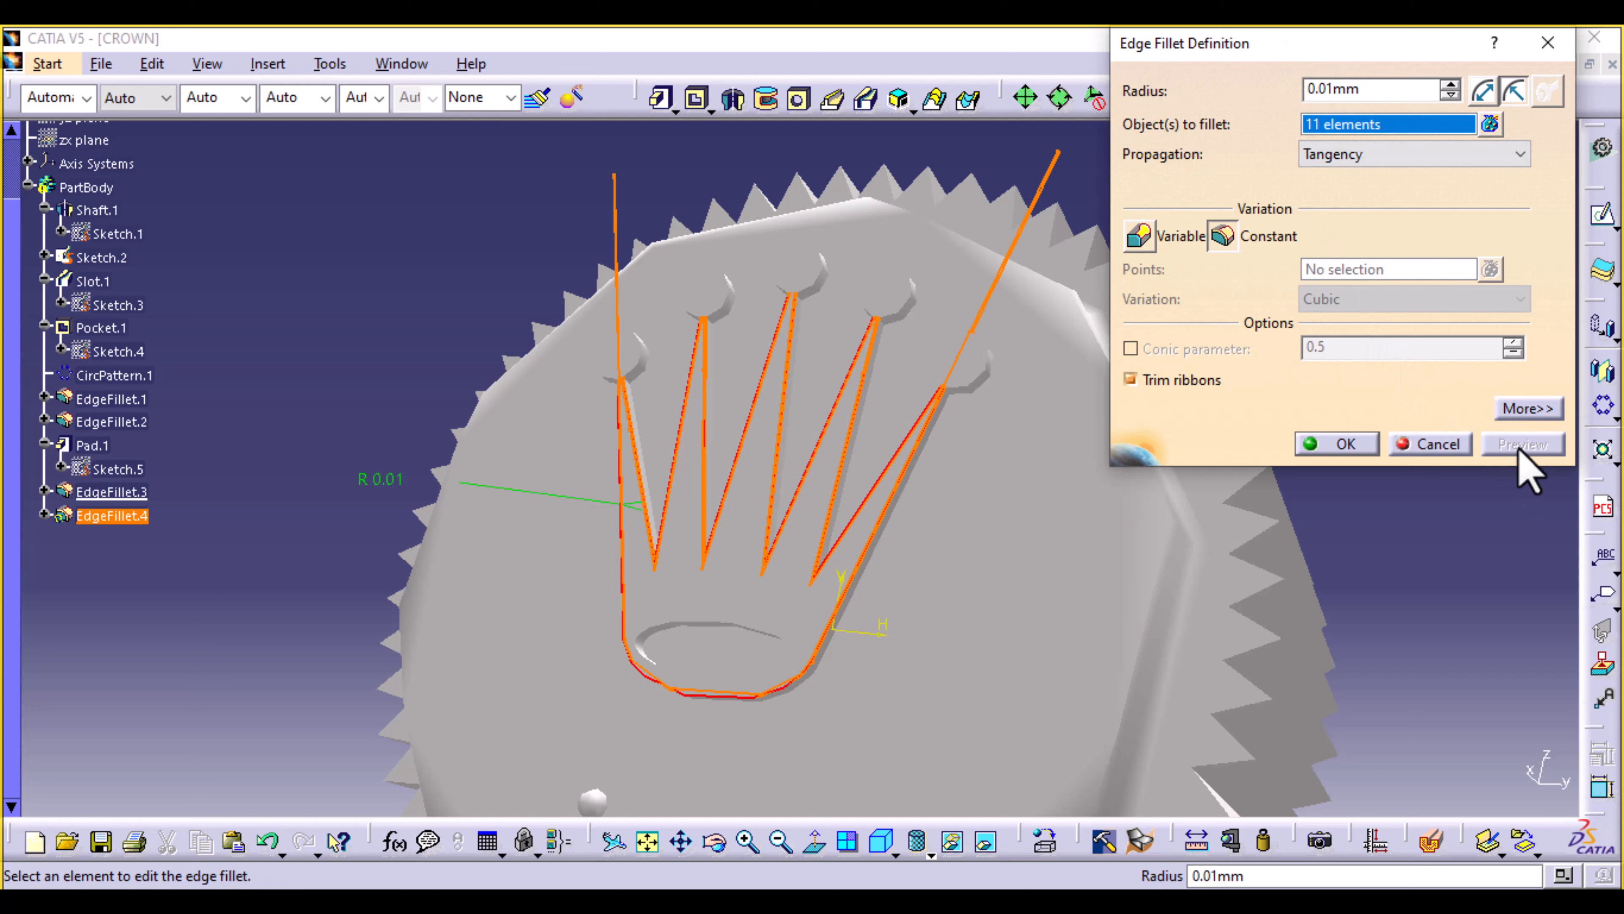
click(1492, 93)
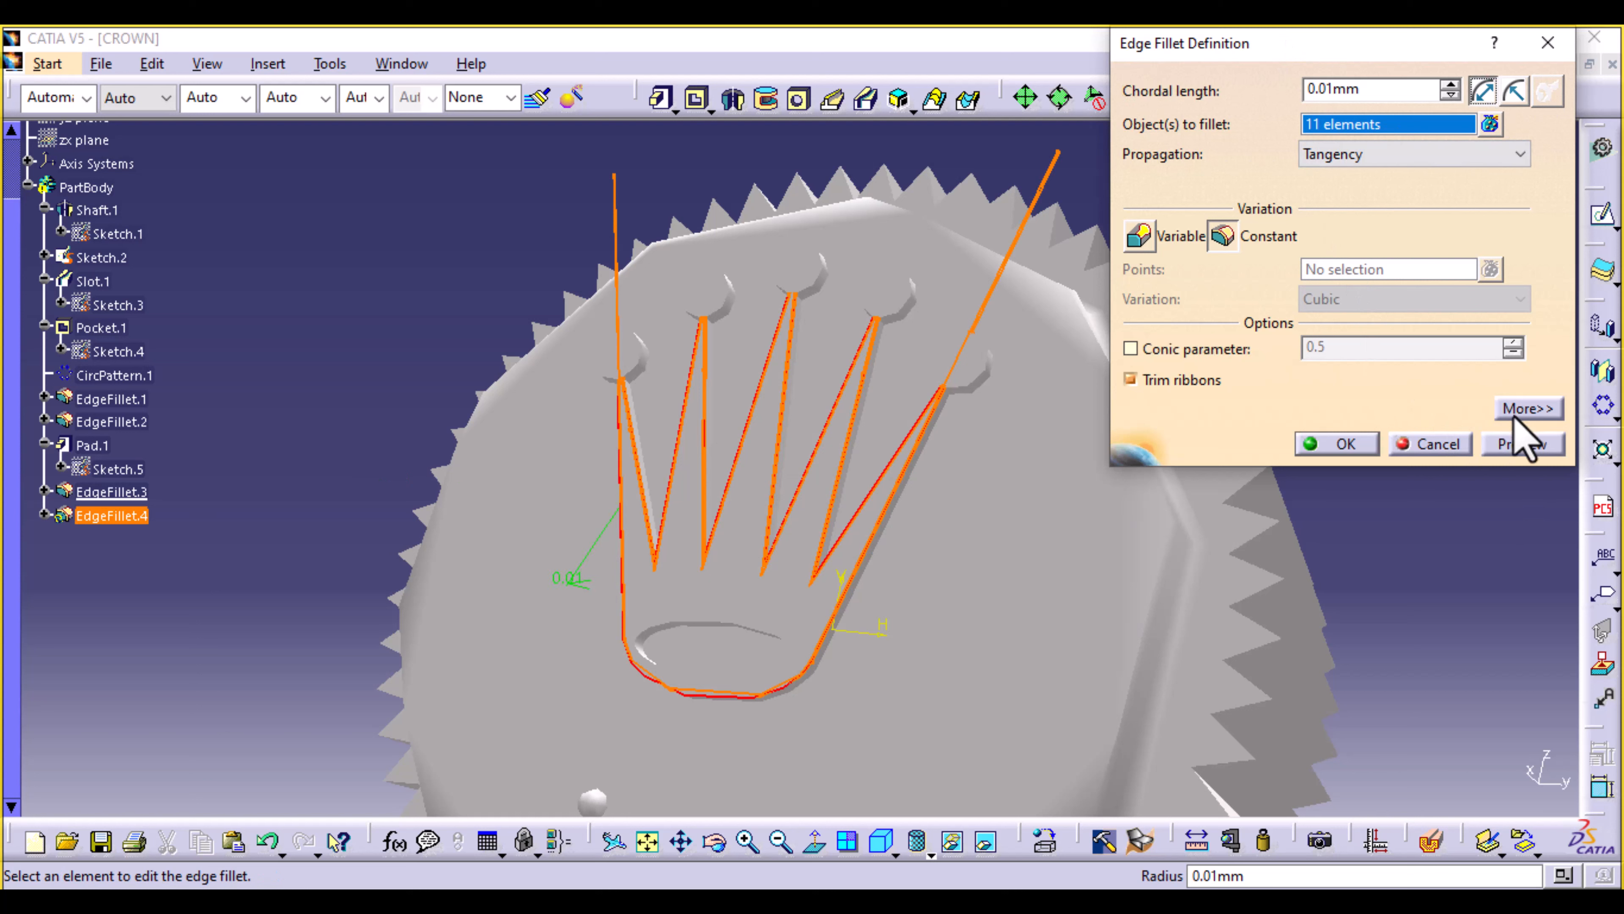
click(1510, 444)
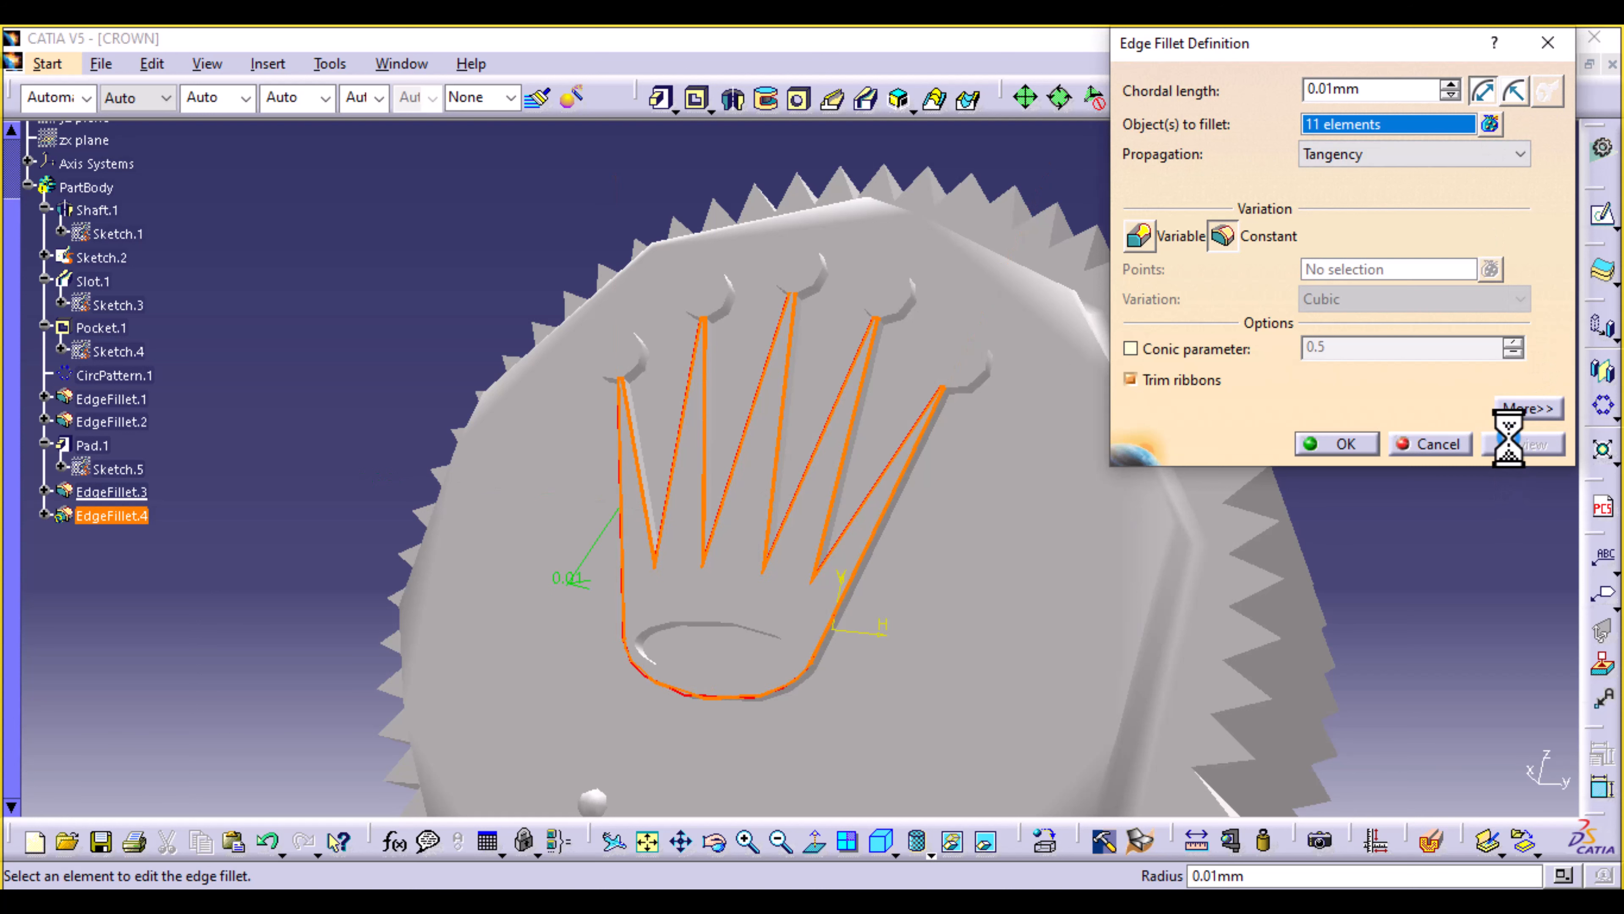
click(1345, 445)
click(501, 277)
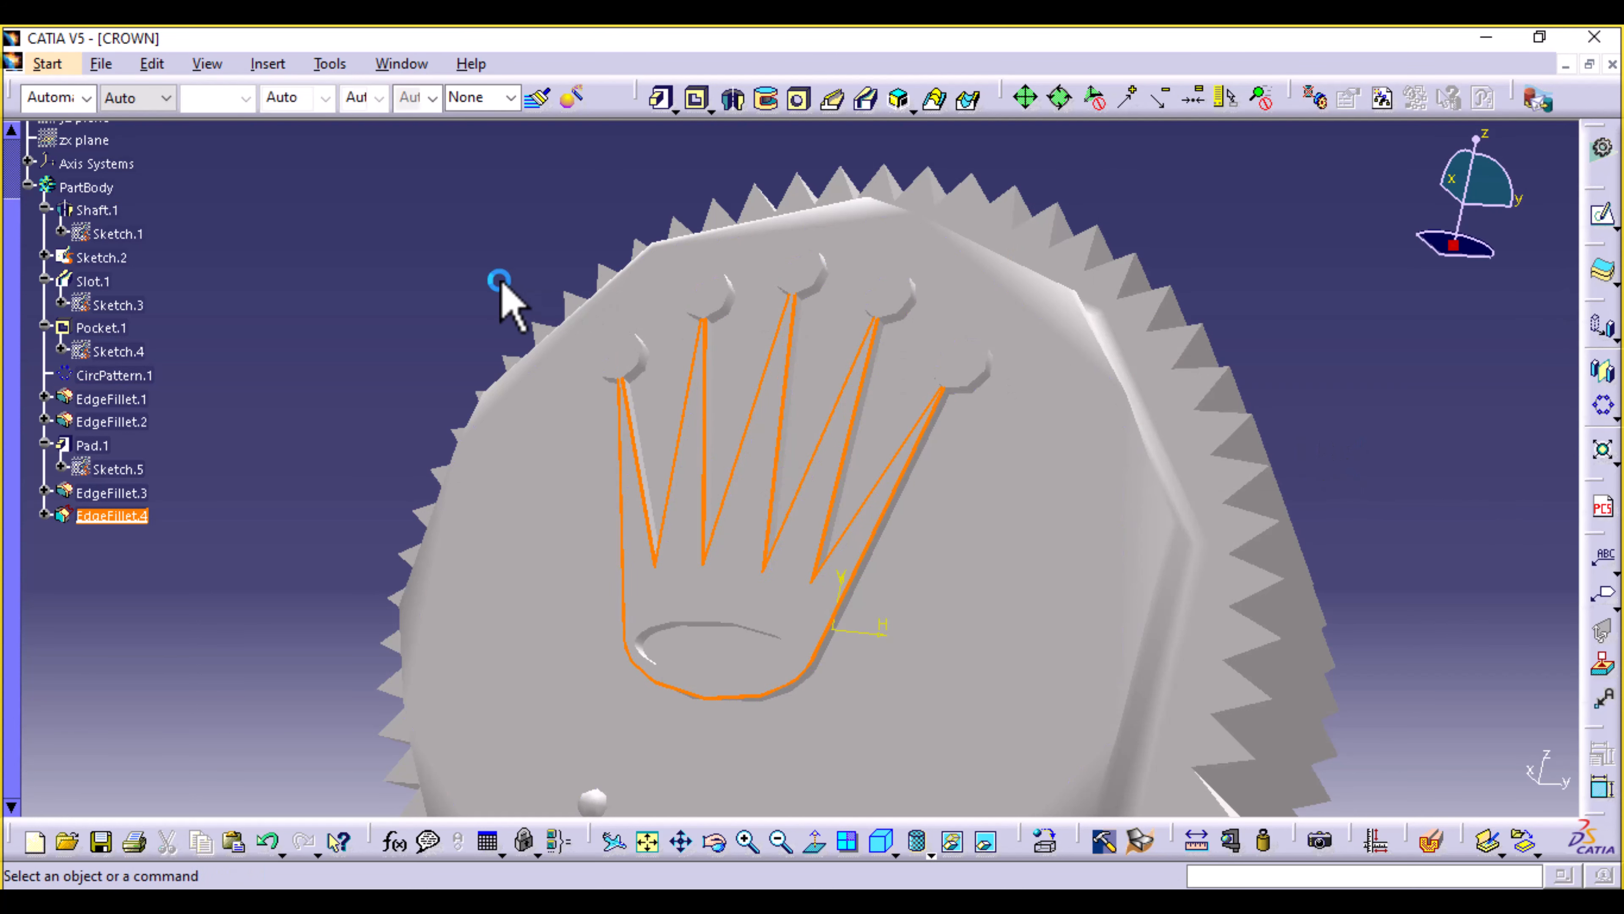
Select the logo's outer bottom edges where it meets the front face, along both outermost sides and around the rounded base.
middle_drag(410, 314, 752, 292)
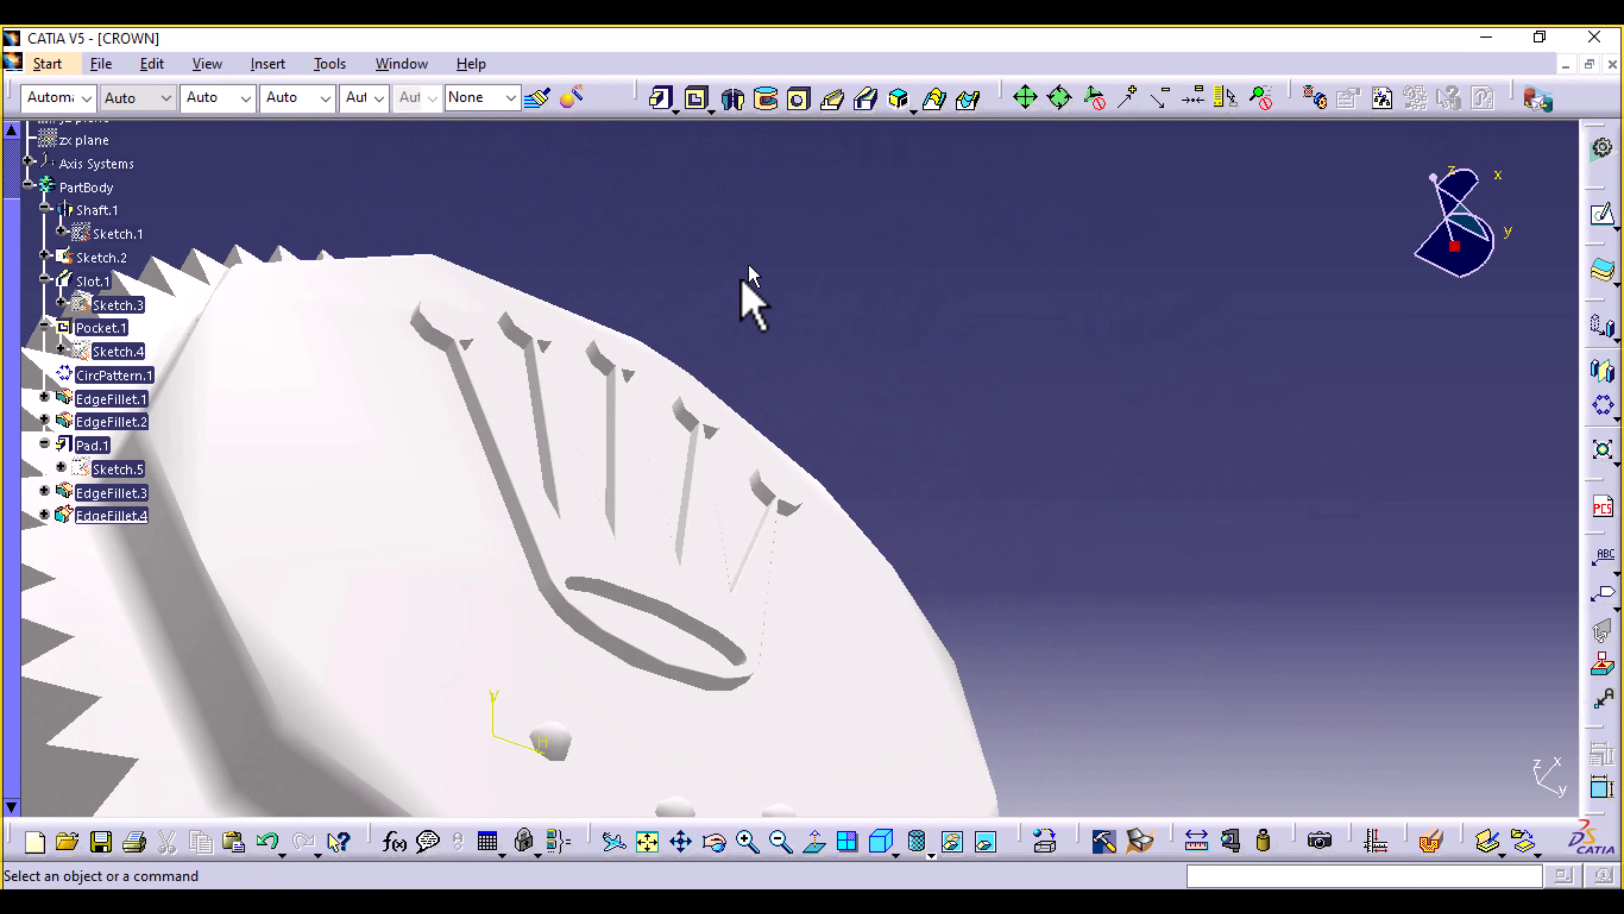
click(516, 545)
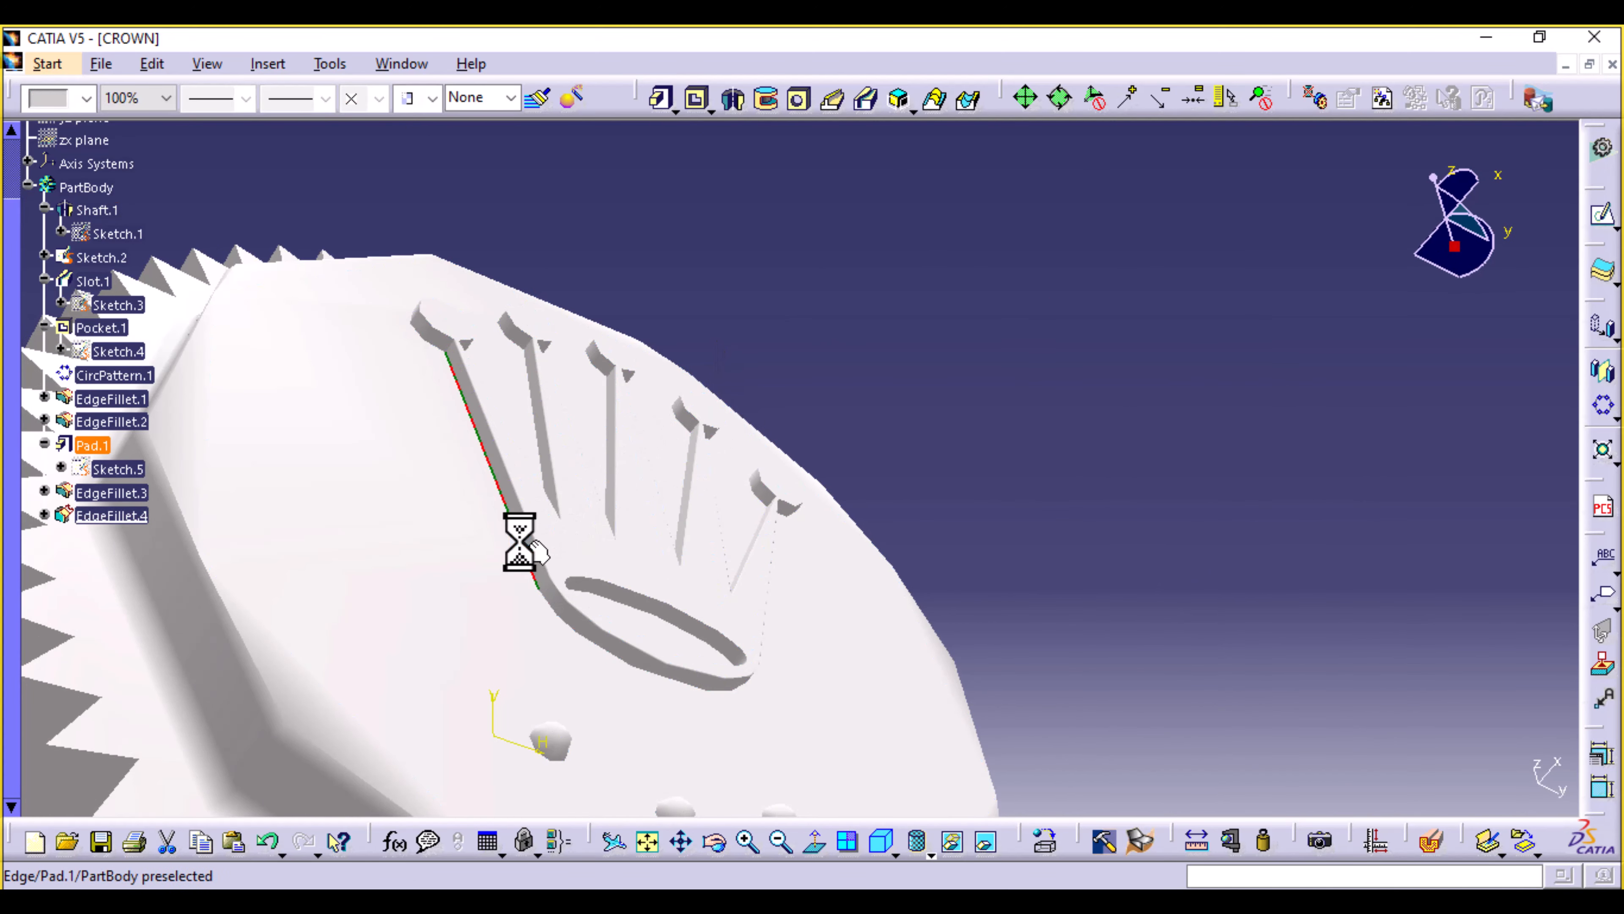
ctrl+click(577, 632)
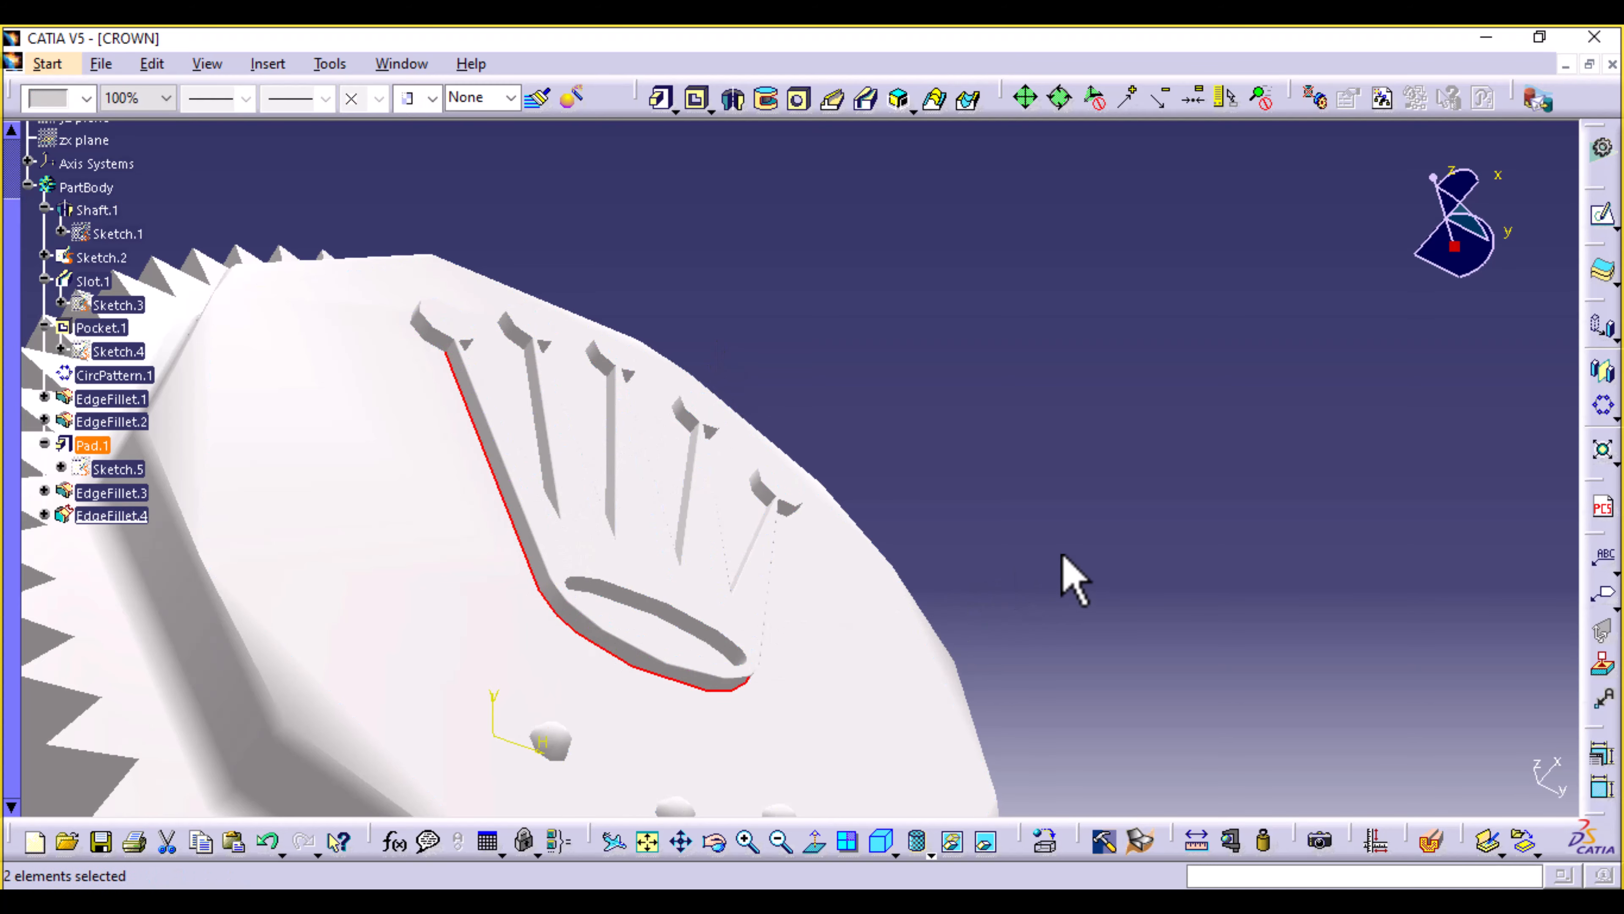
middle_drag(1062, 580, 807, 380)
ctrl+click(732, 620)
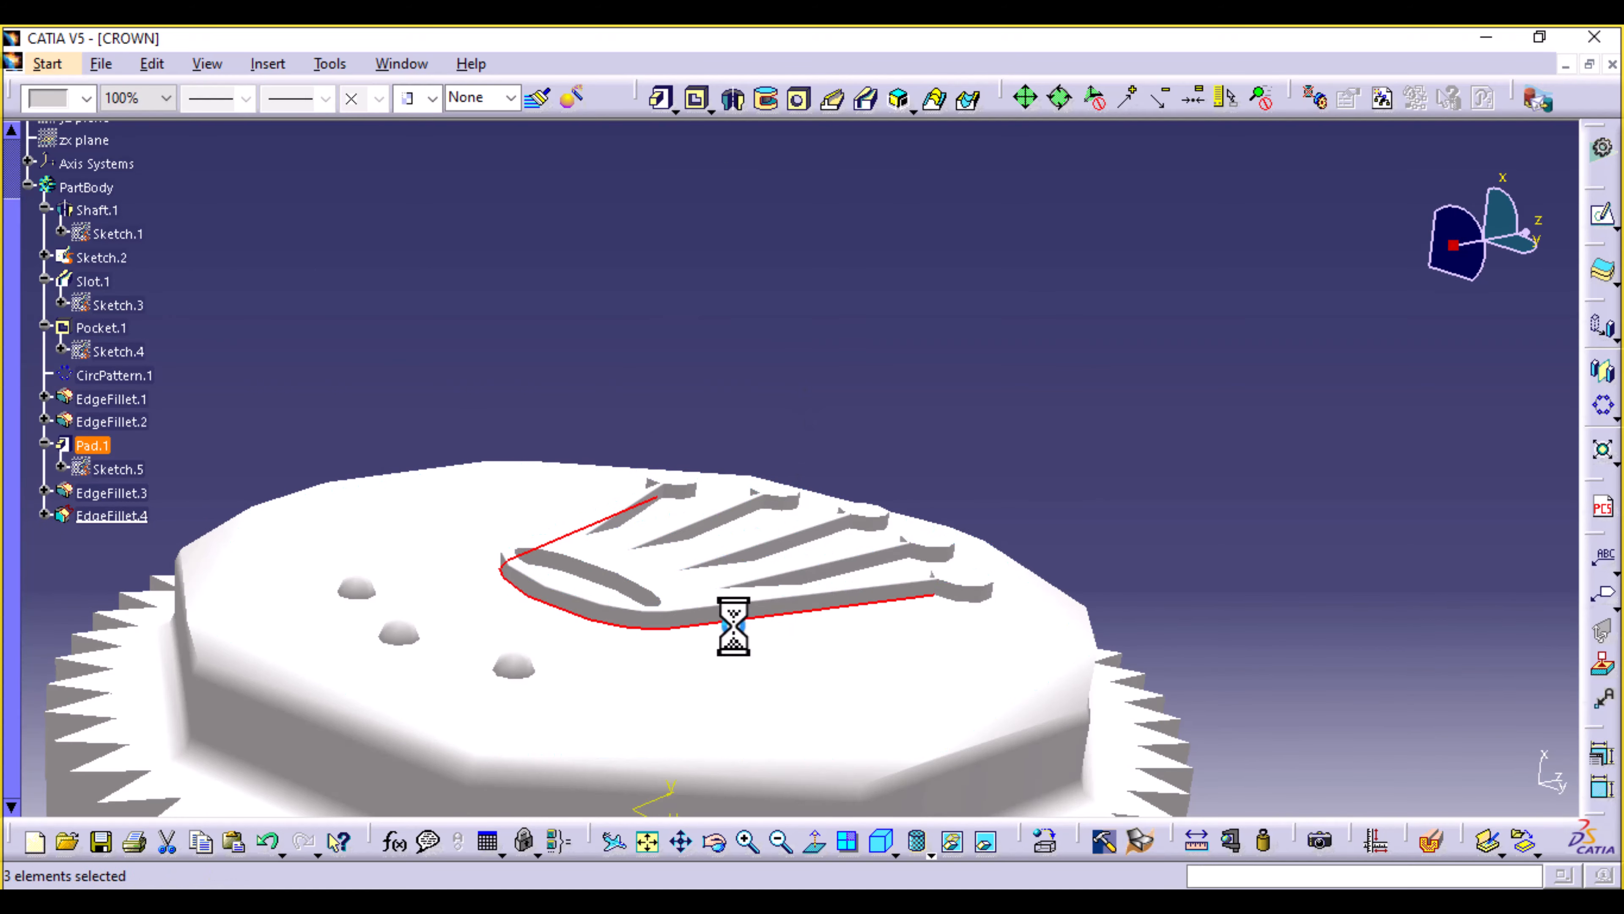
middle_drag(652, 275, 805, 454)
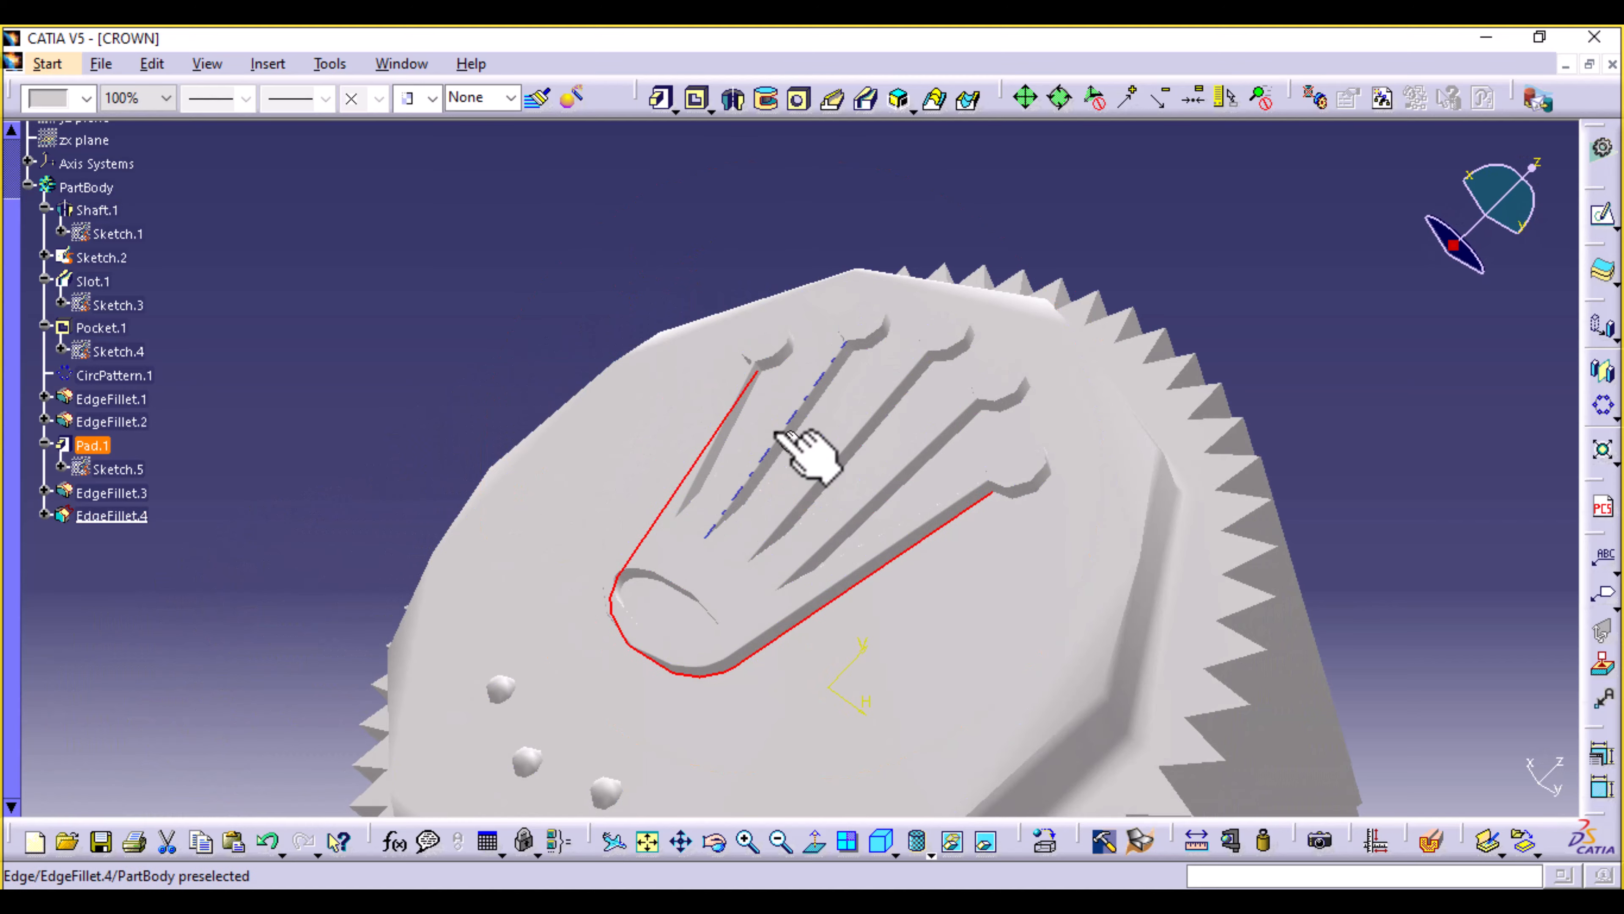
Add the bottom edges along the inner sides of all five logo points to the edge selection.
middle_drag(611, 358, 986, 420)
middle_drag(634, 367, 544, 368)
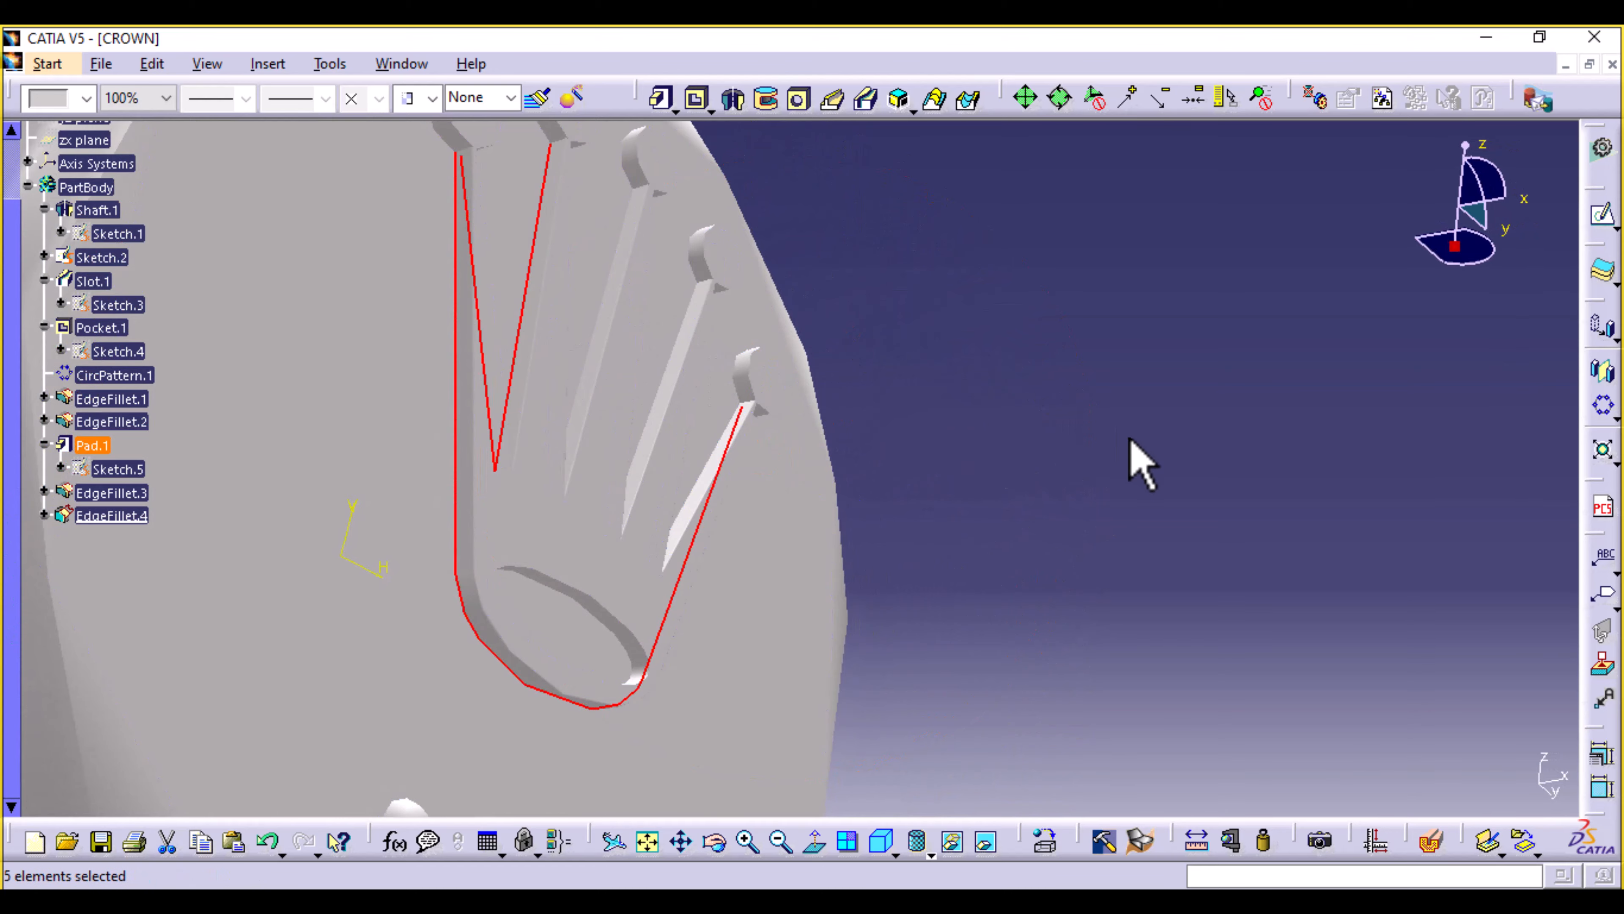
middle_drag(1142, 464, 779, 319)
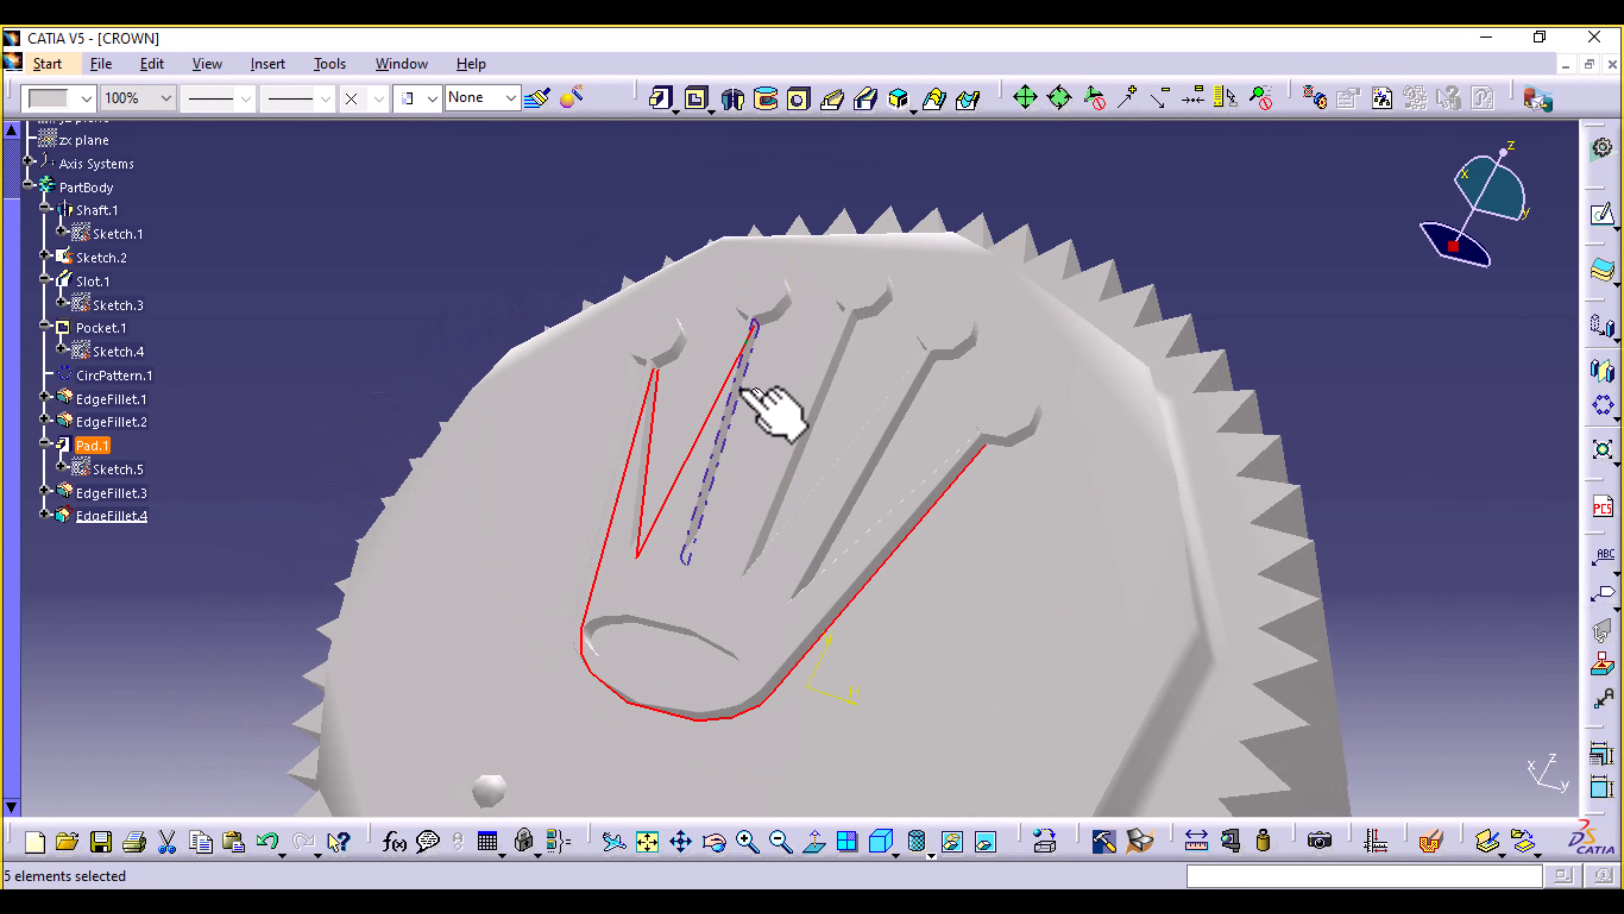
click(745, 394)
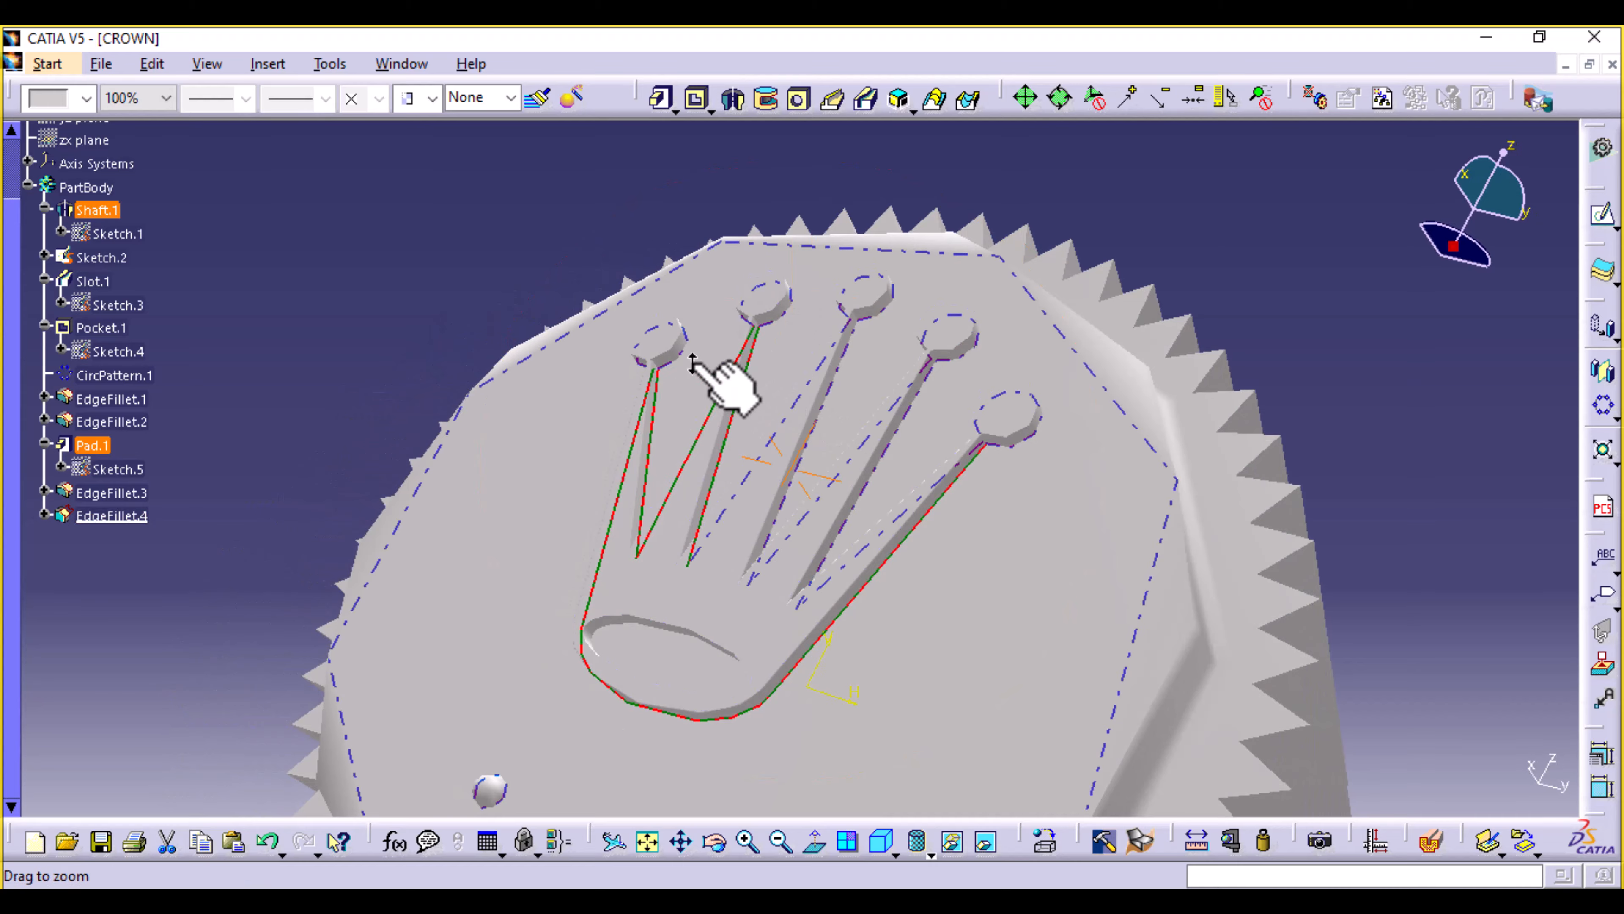
middle_drag(693, 359, 1098, 667)
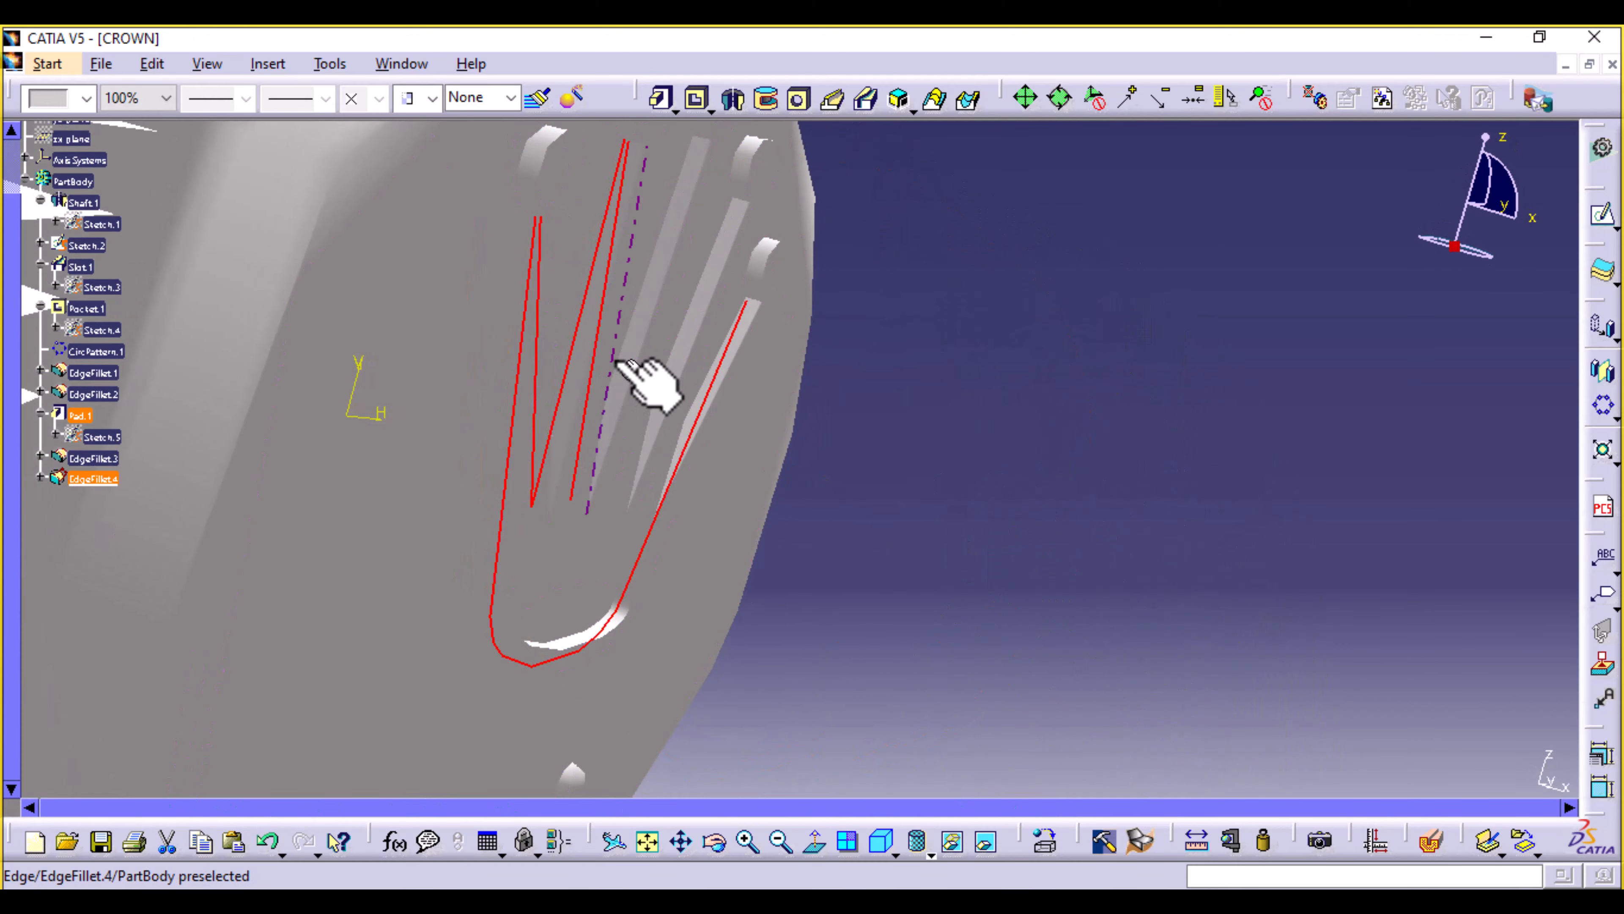
middle_drag(1015, 351, 574, 452)
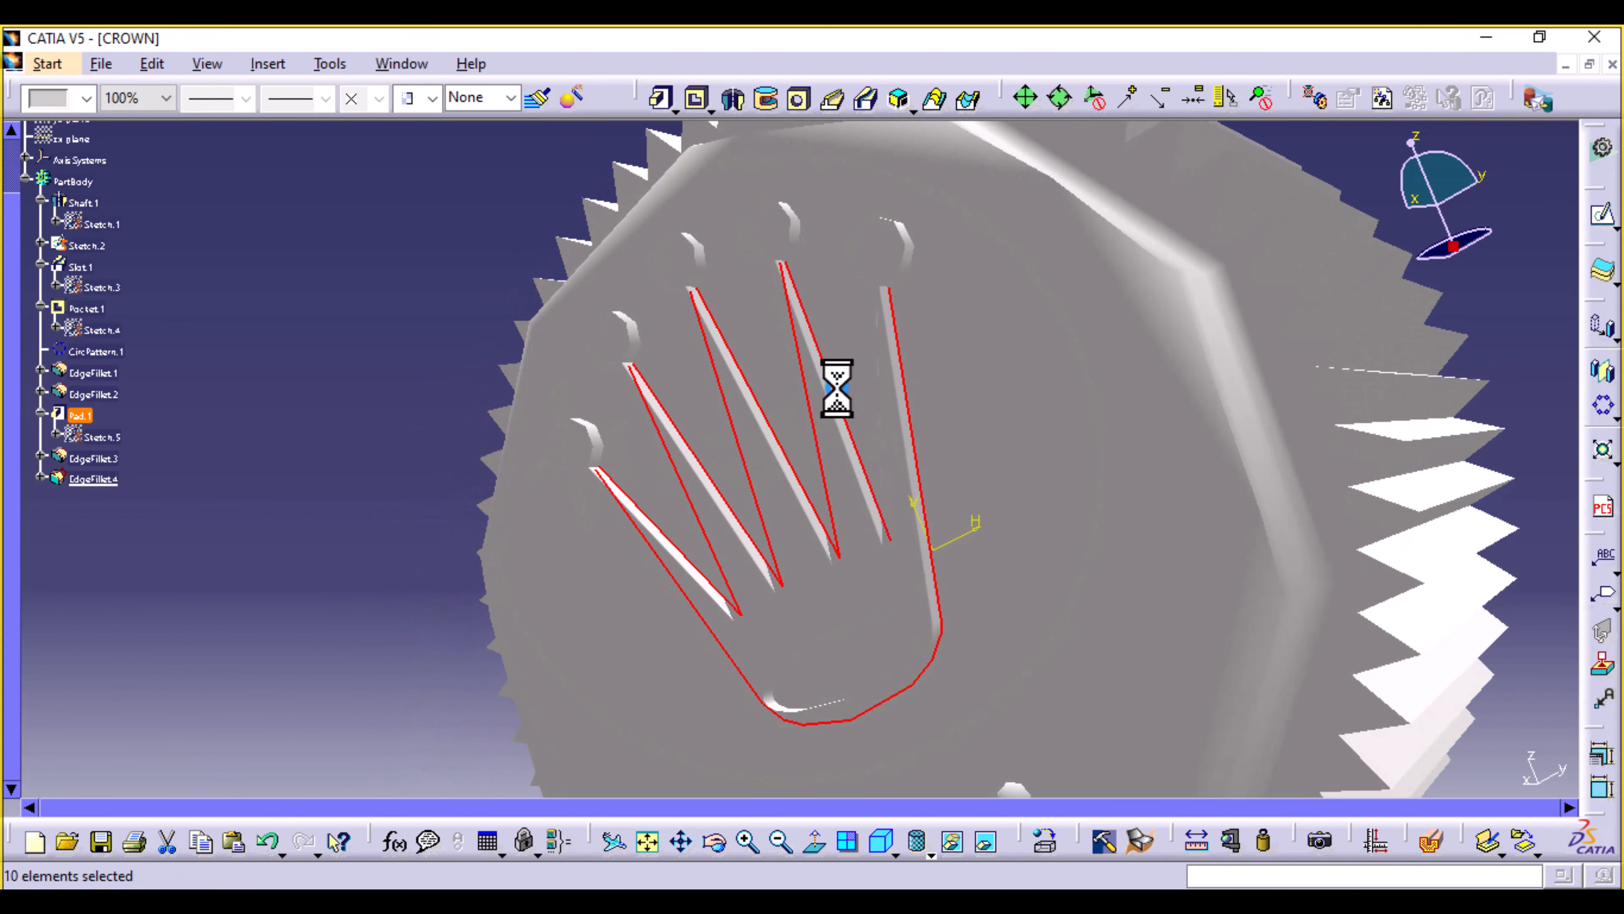
middle_drag(617, 344, 799, 403)
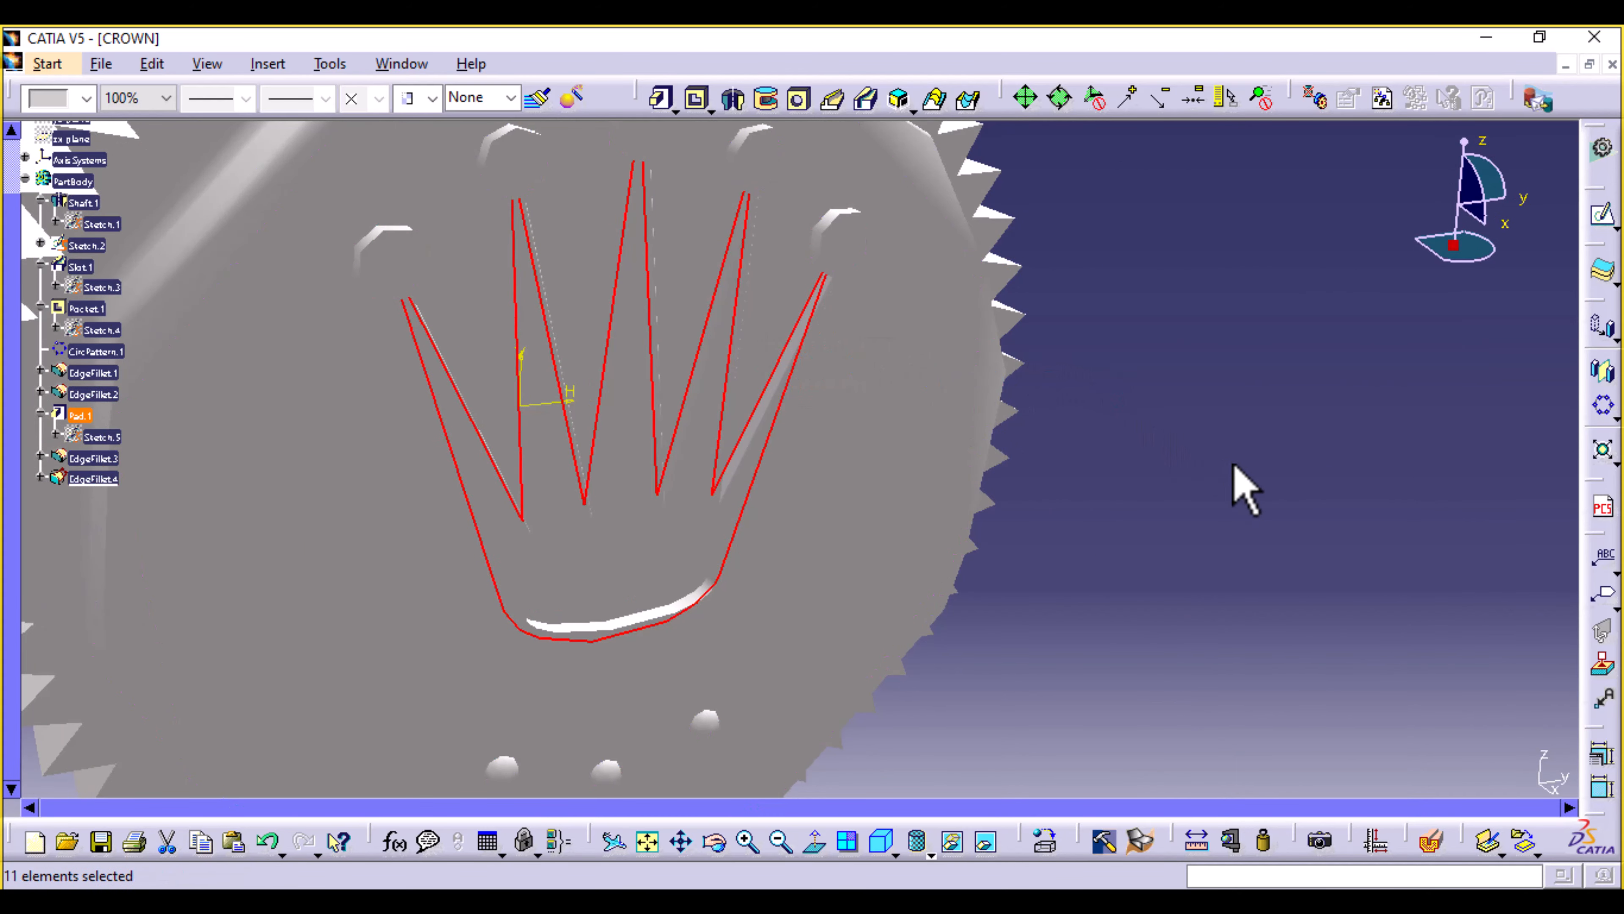
middle_drag(1244, 482, 1022, 242)
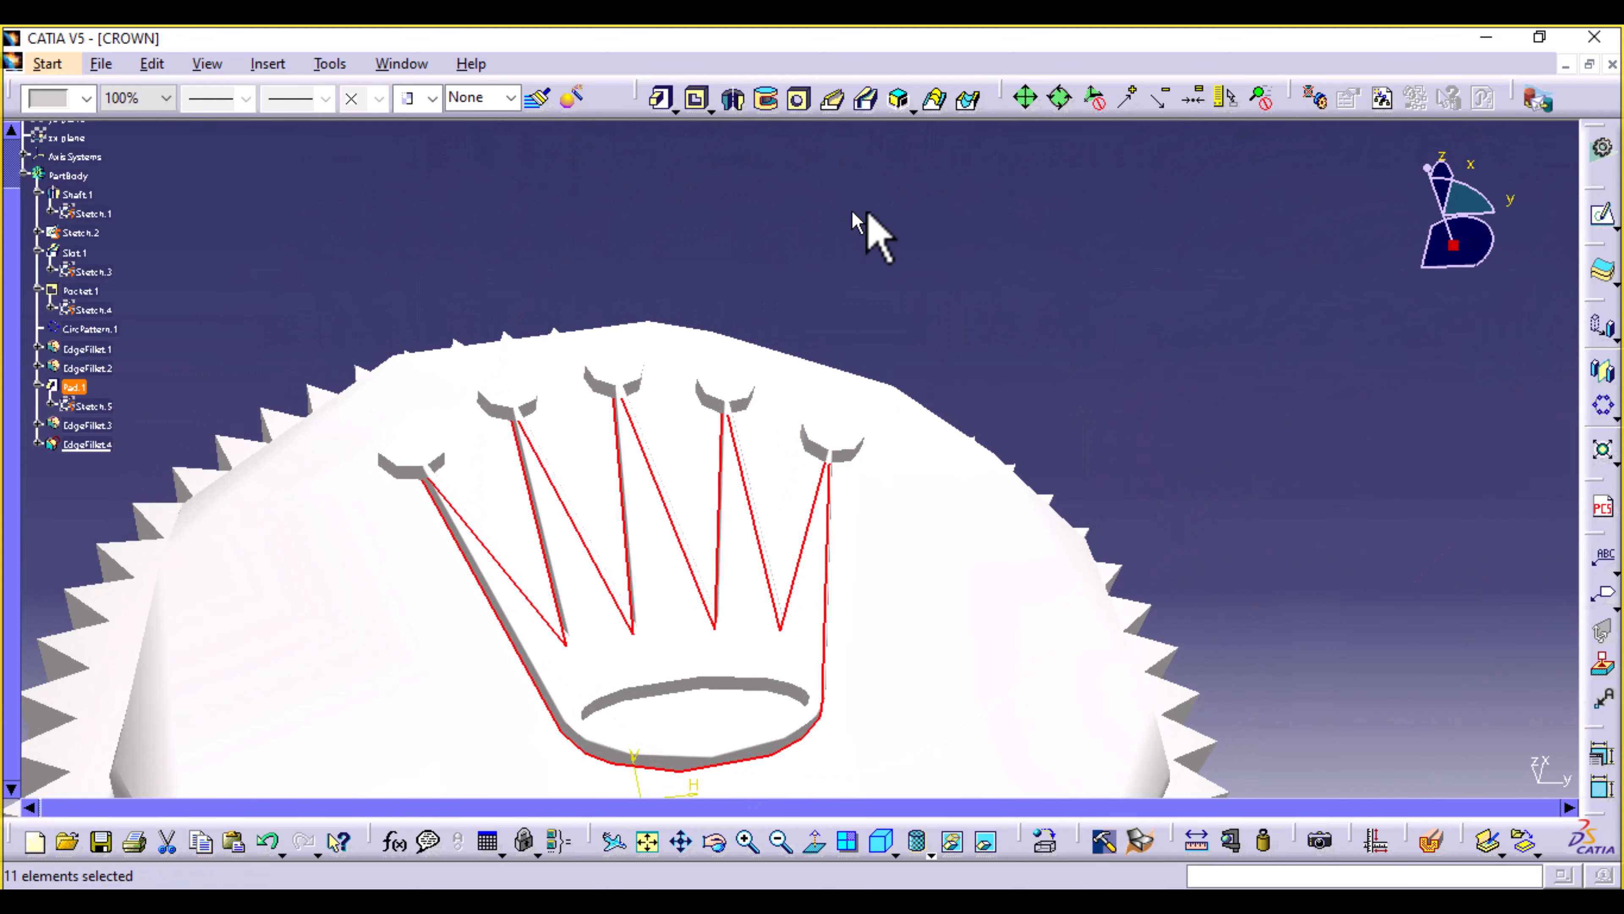
Apply an Edge Fillet with a 0.03 mm radius and tangency propagation to the selected bottom edges, previewing it first.
click(264, 63)
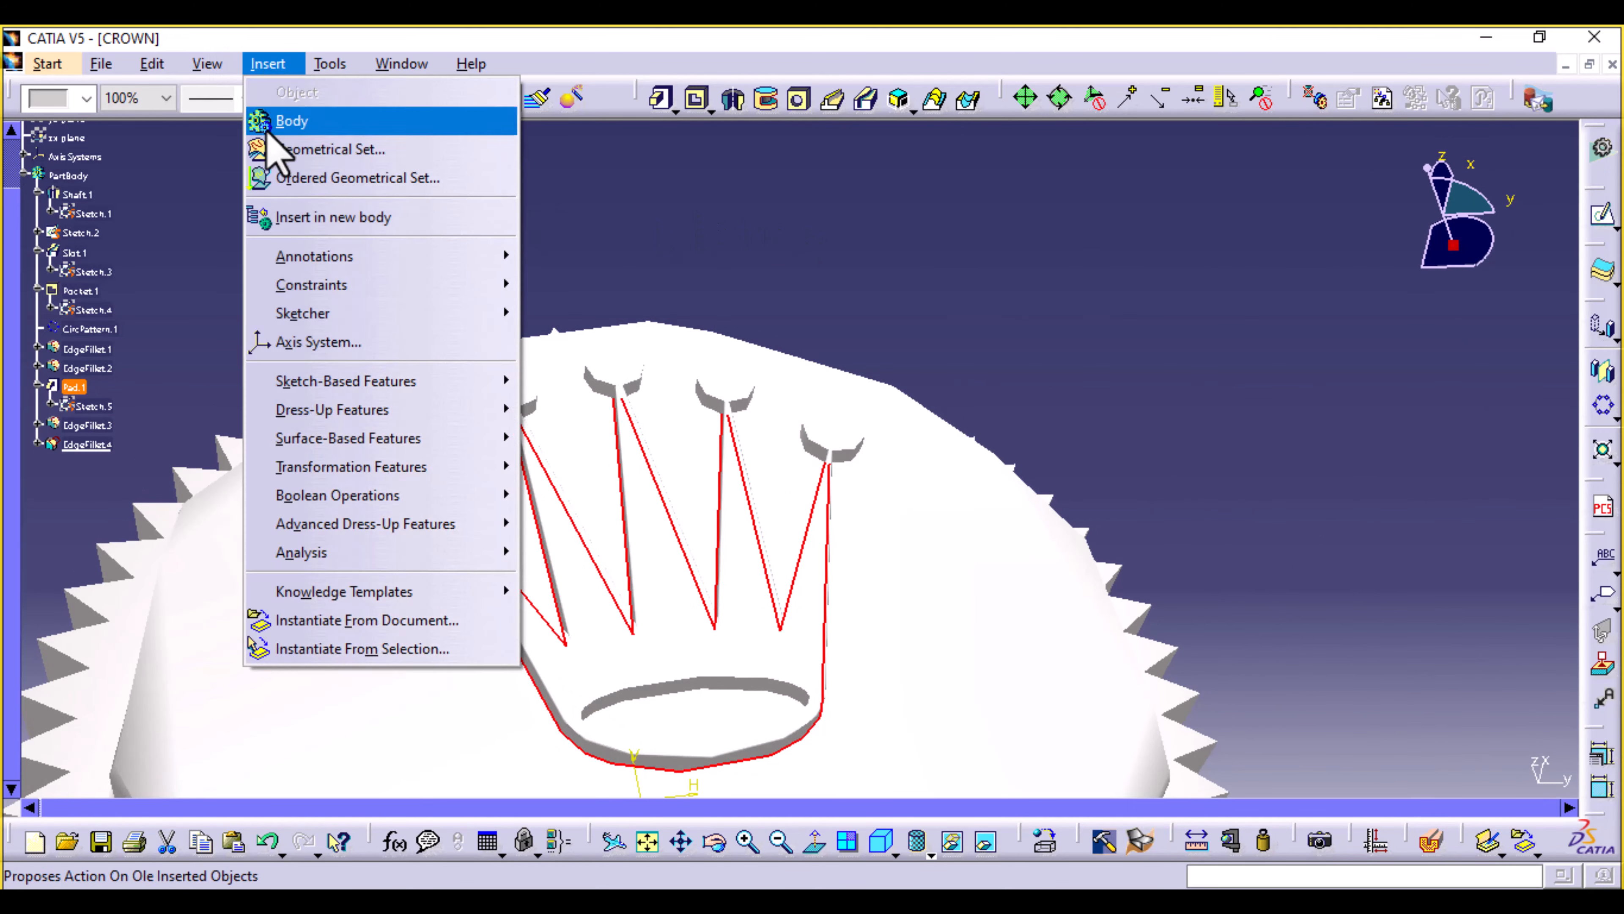
mouse_move(371, 413)
click(617, 415)
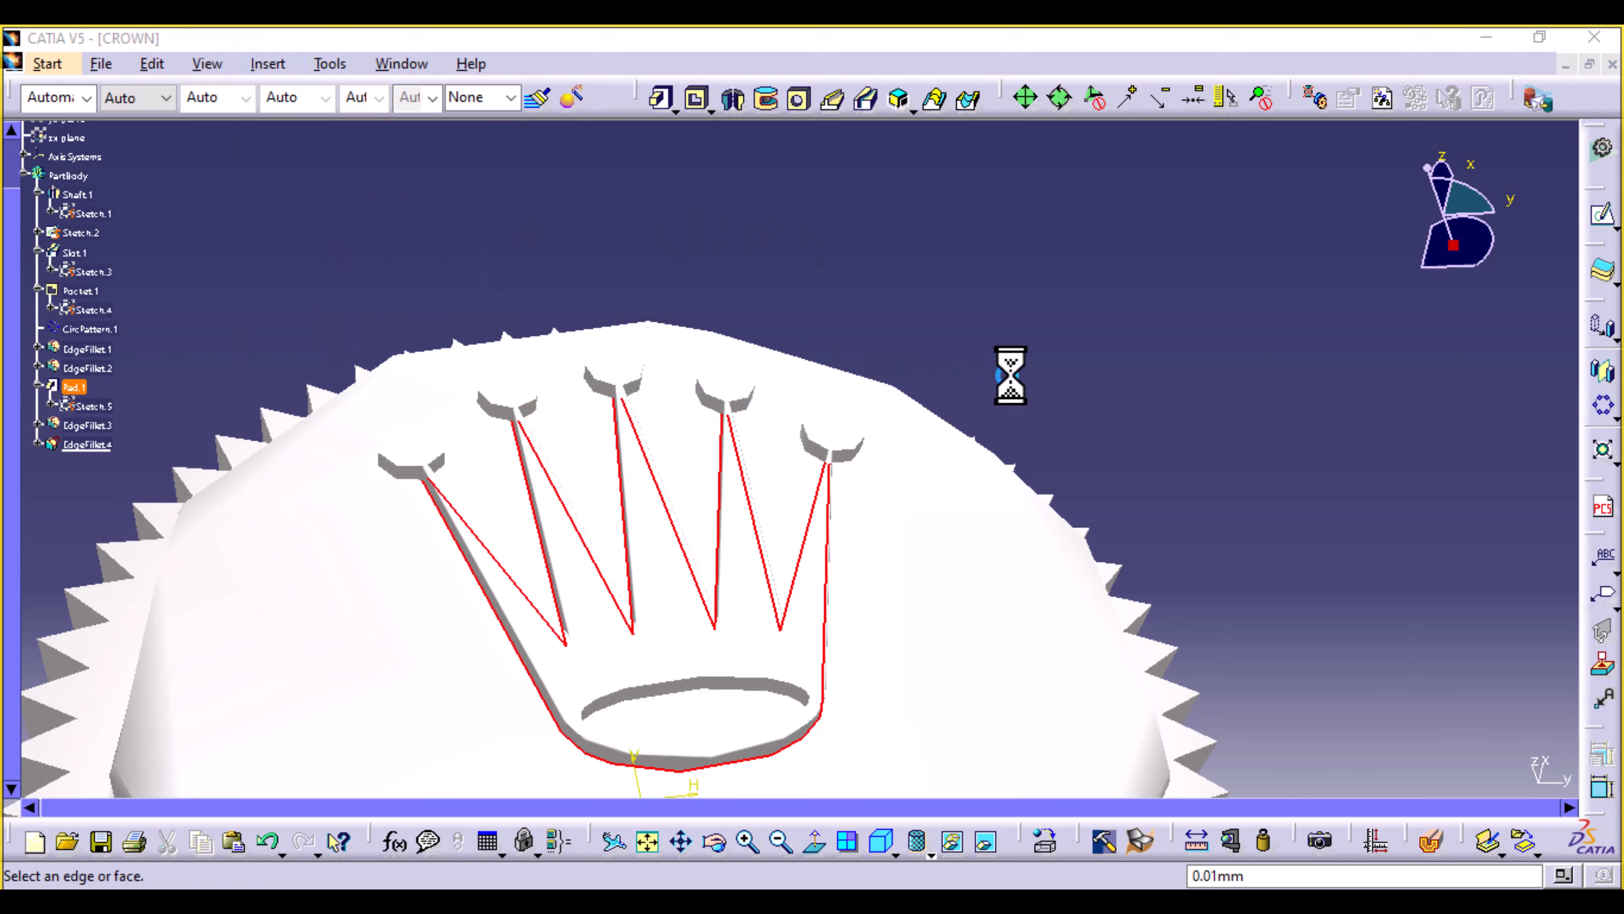
middle_drag(1054, 315, 748, 595)
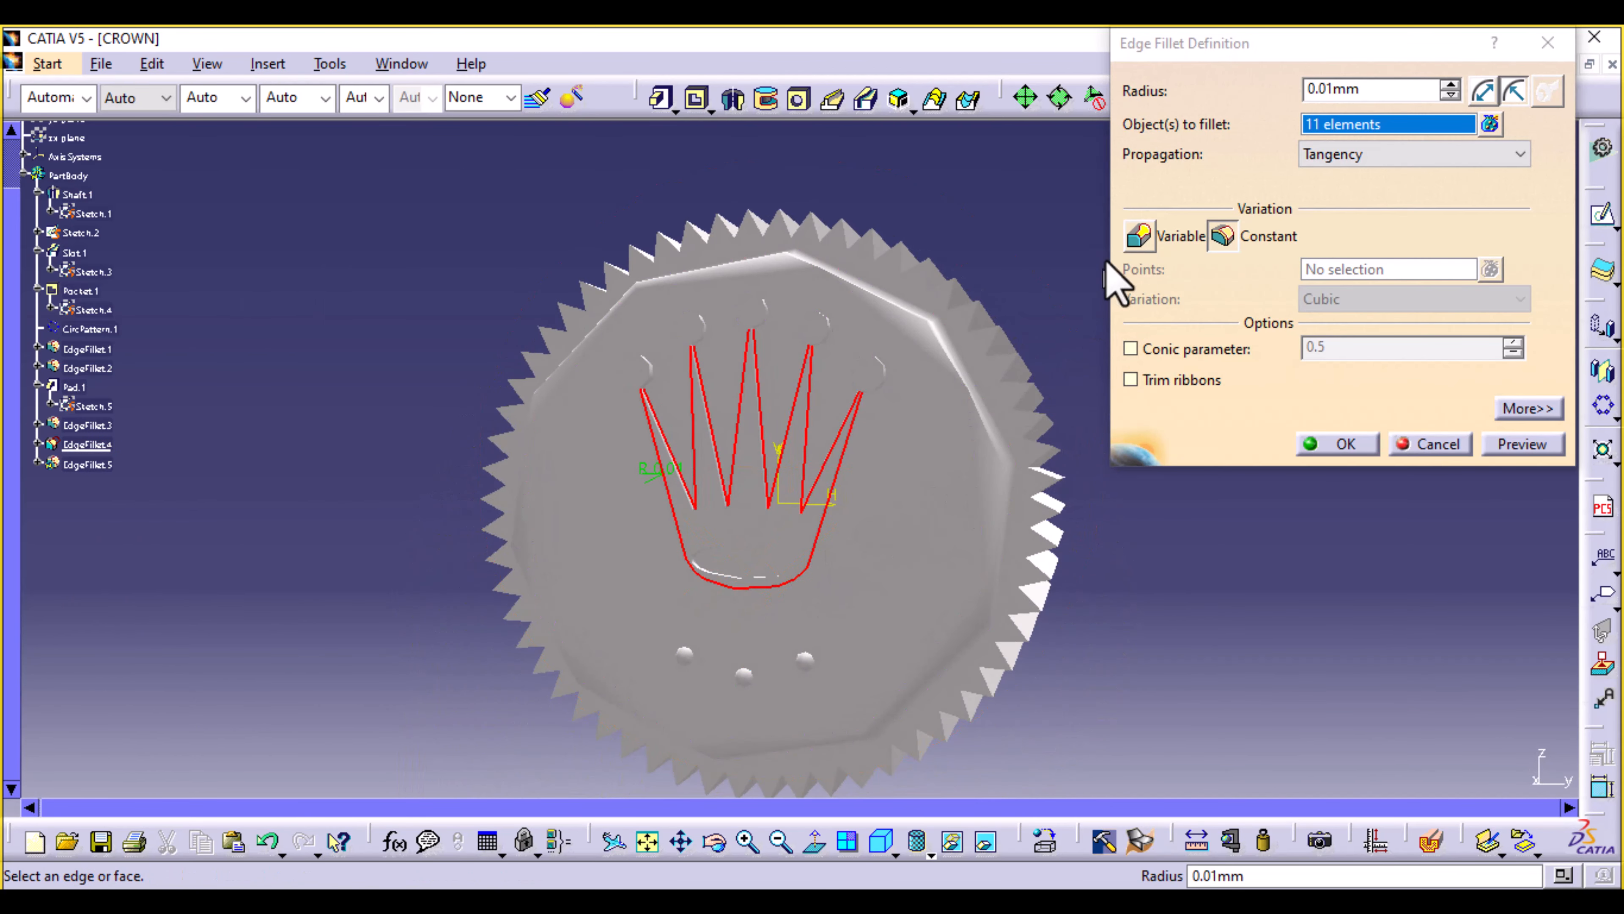
click(1337, 89)
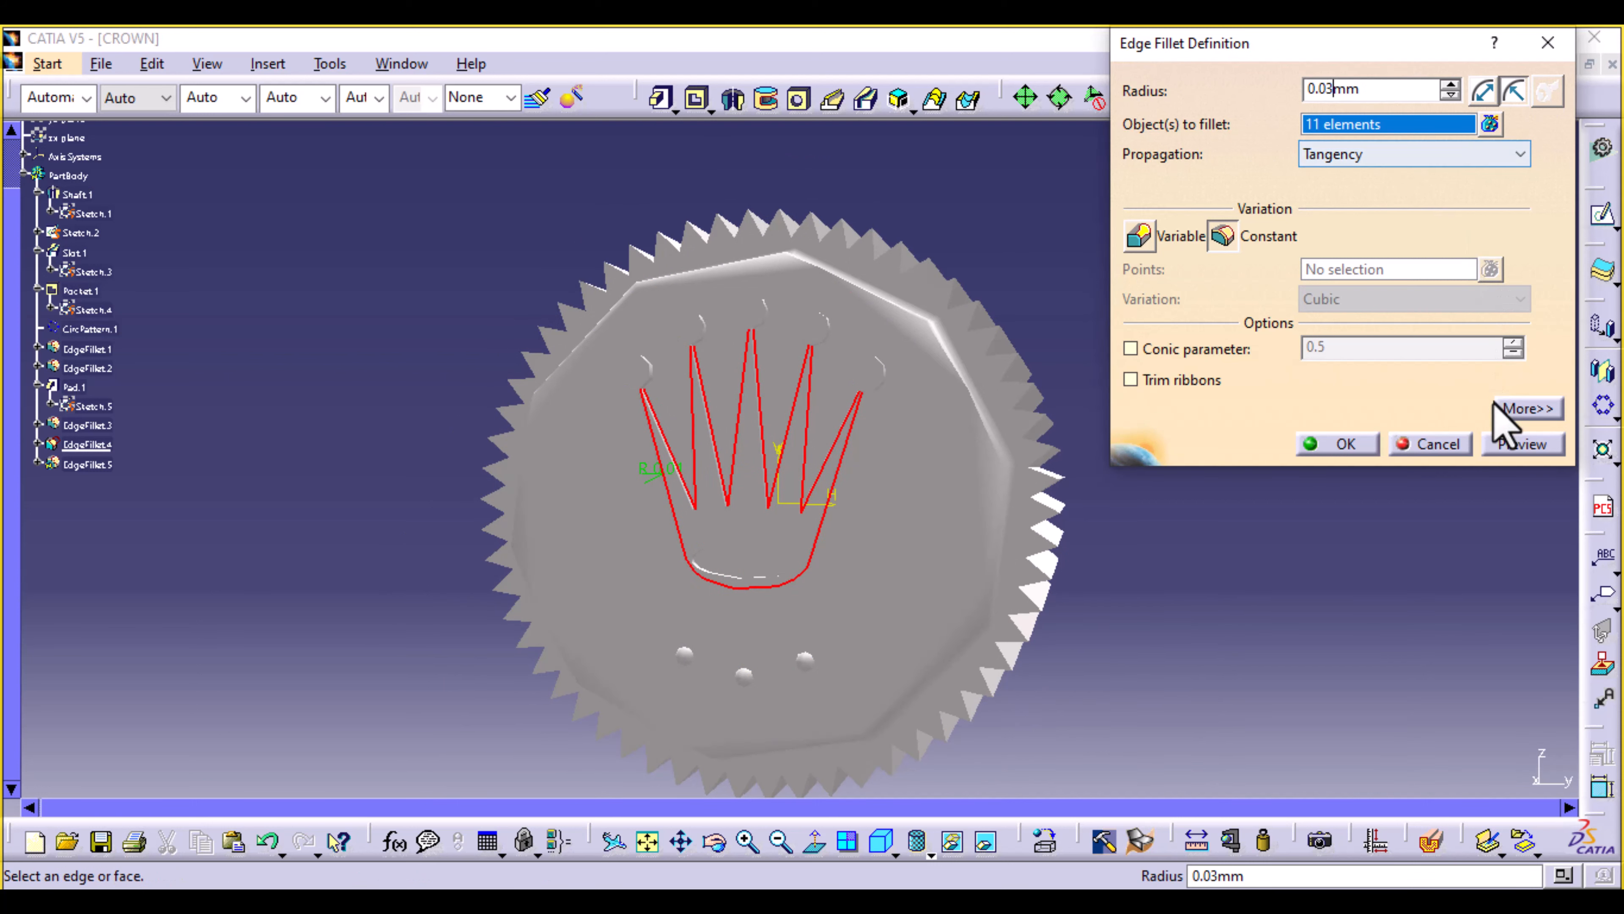
click(1522, 444)
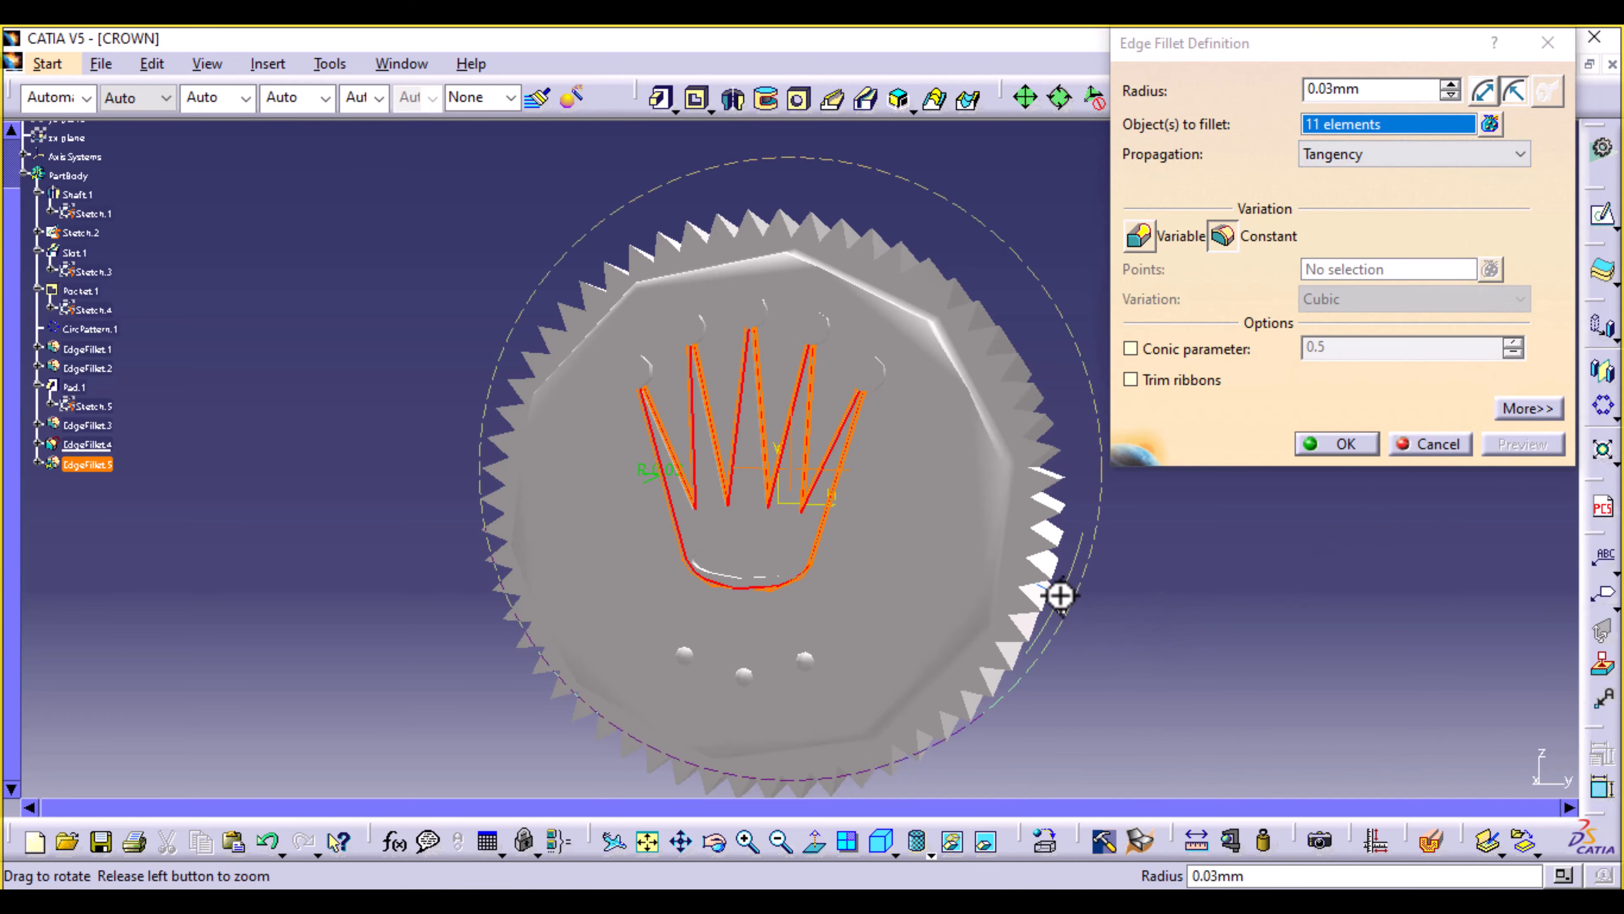
middle_drag(1059, 591, 646, 569)
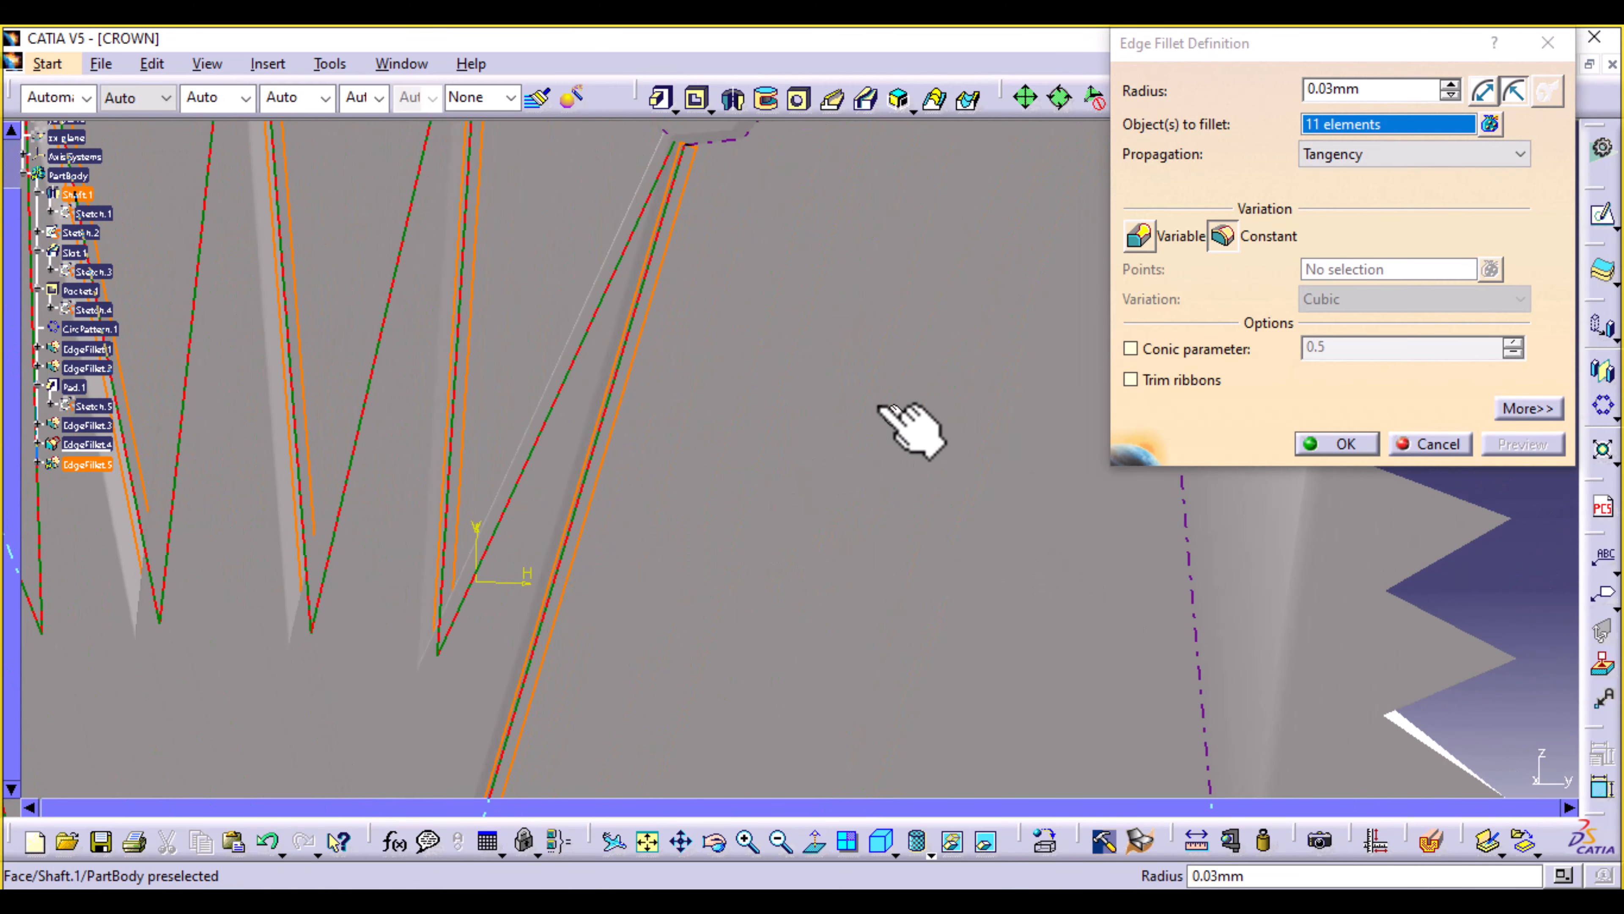
middle_drag(906, 428, 740, 264)
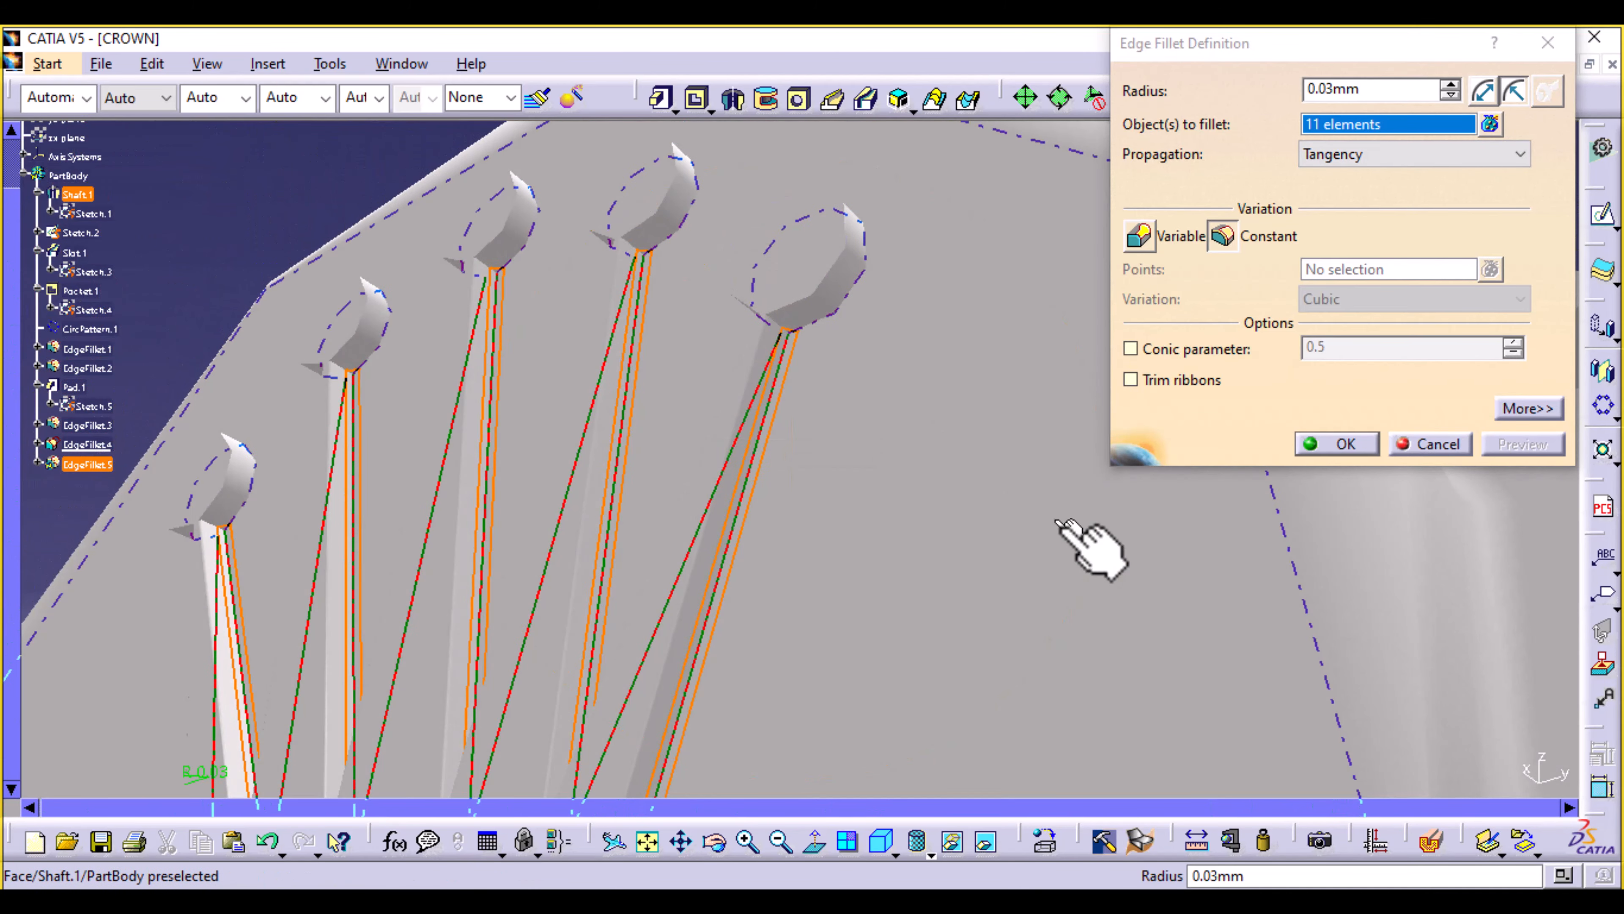
middle_drag(935, 537, 931, 401)
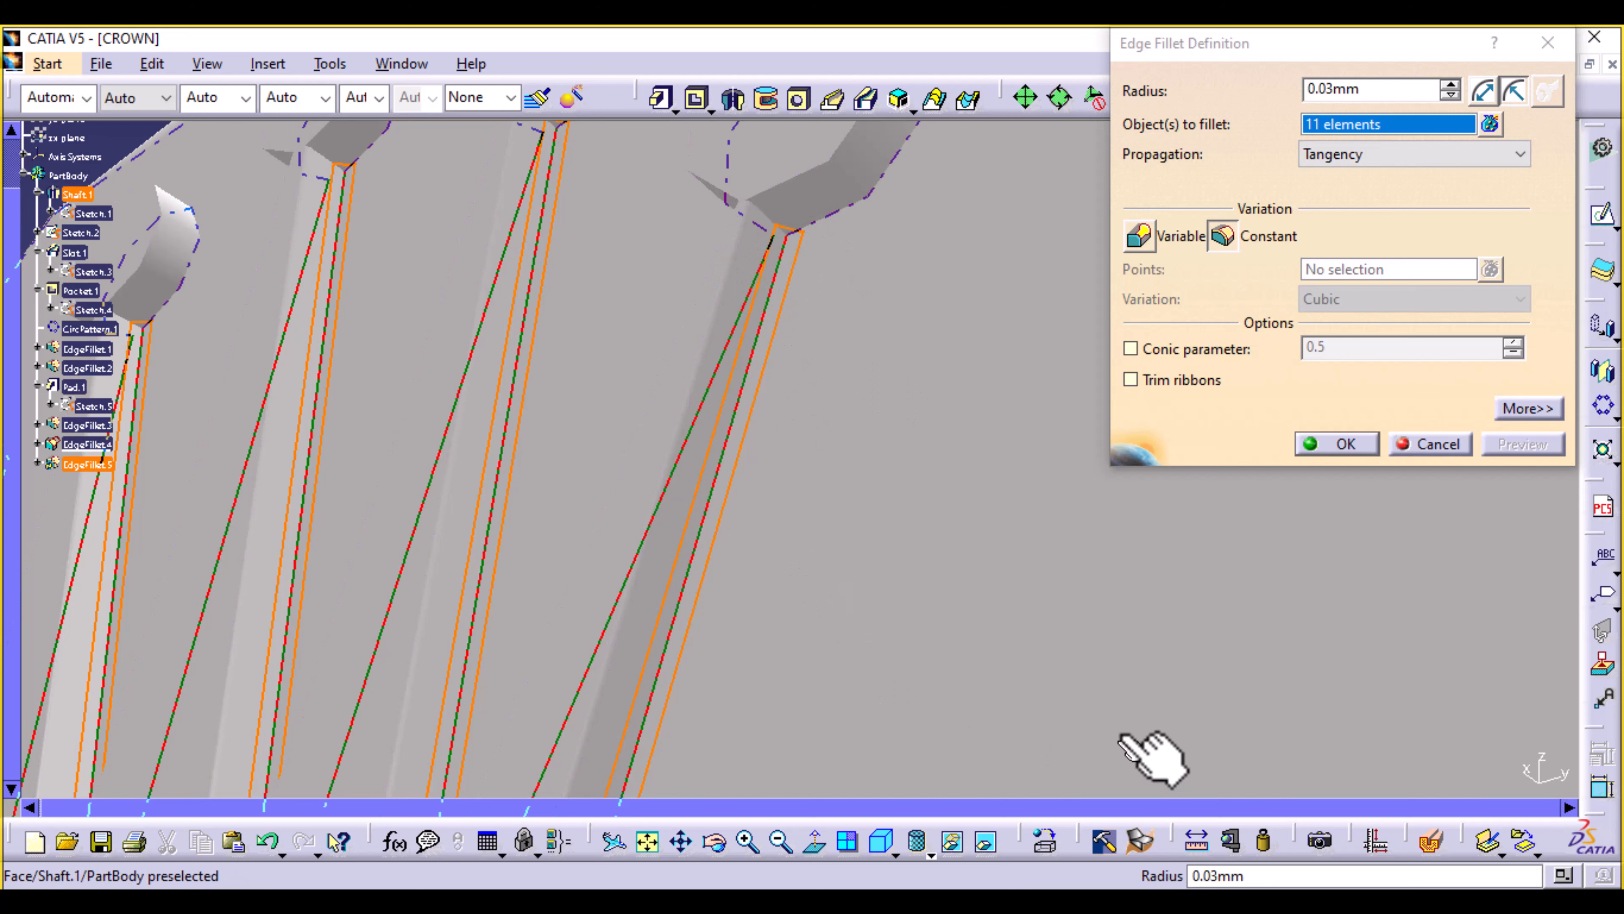
click(1347, 448)
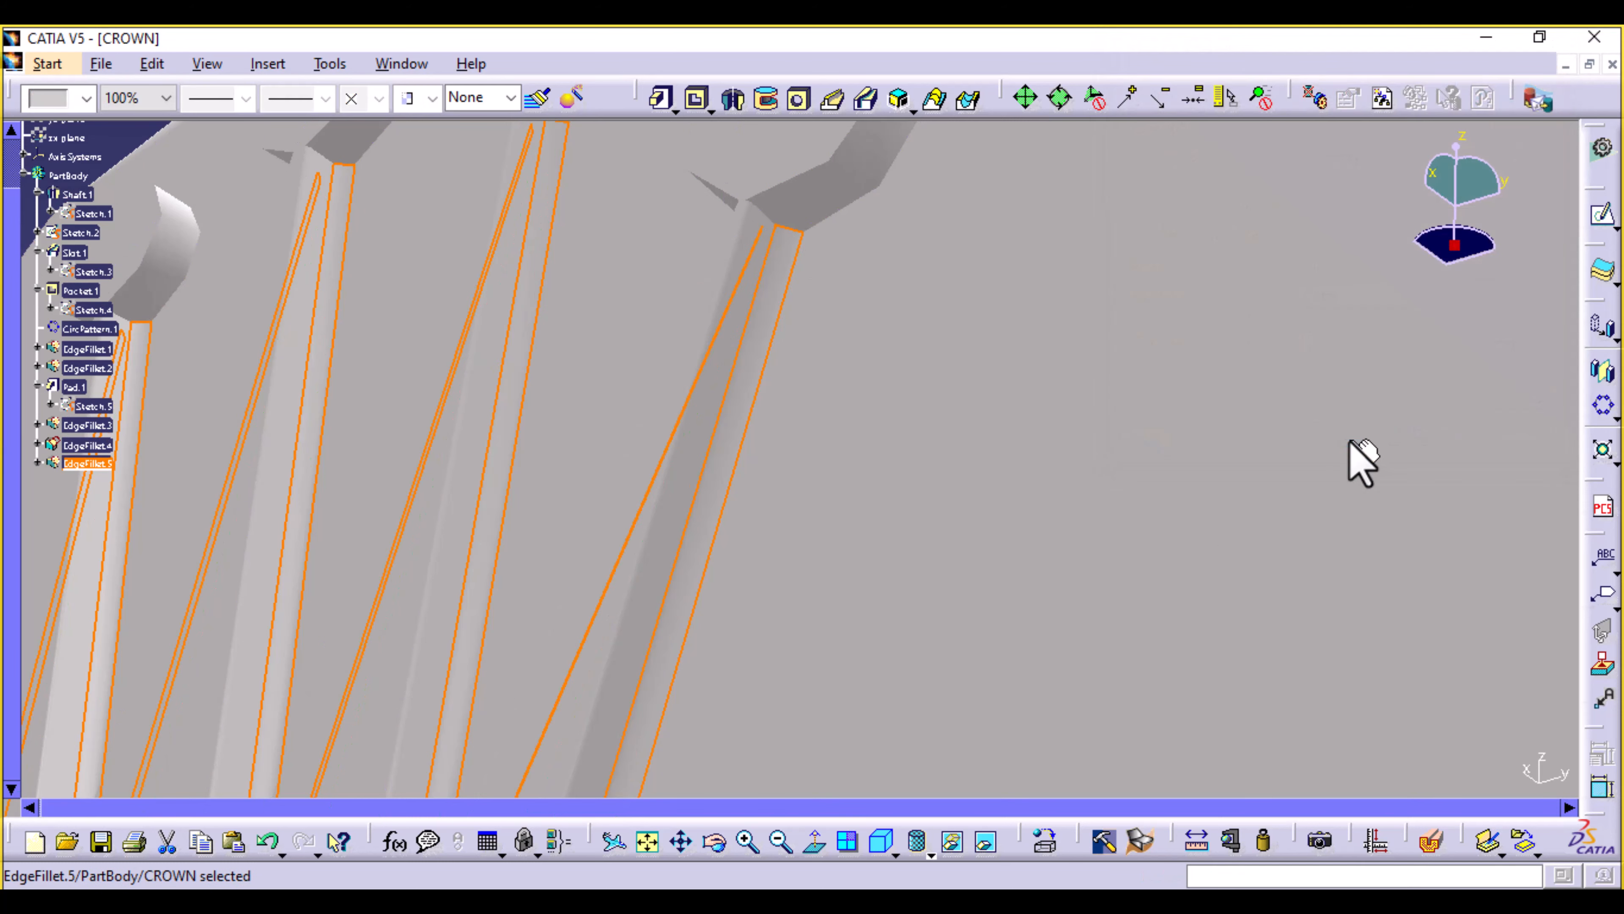
middle_drag(1131, 399, 1196, 536)
click(1367, 323)
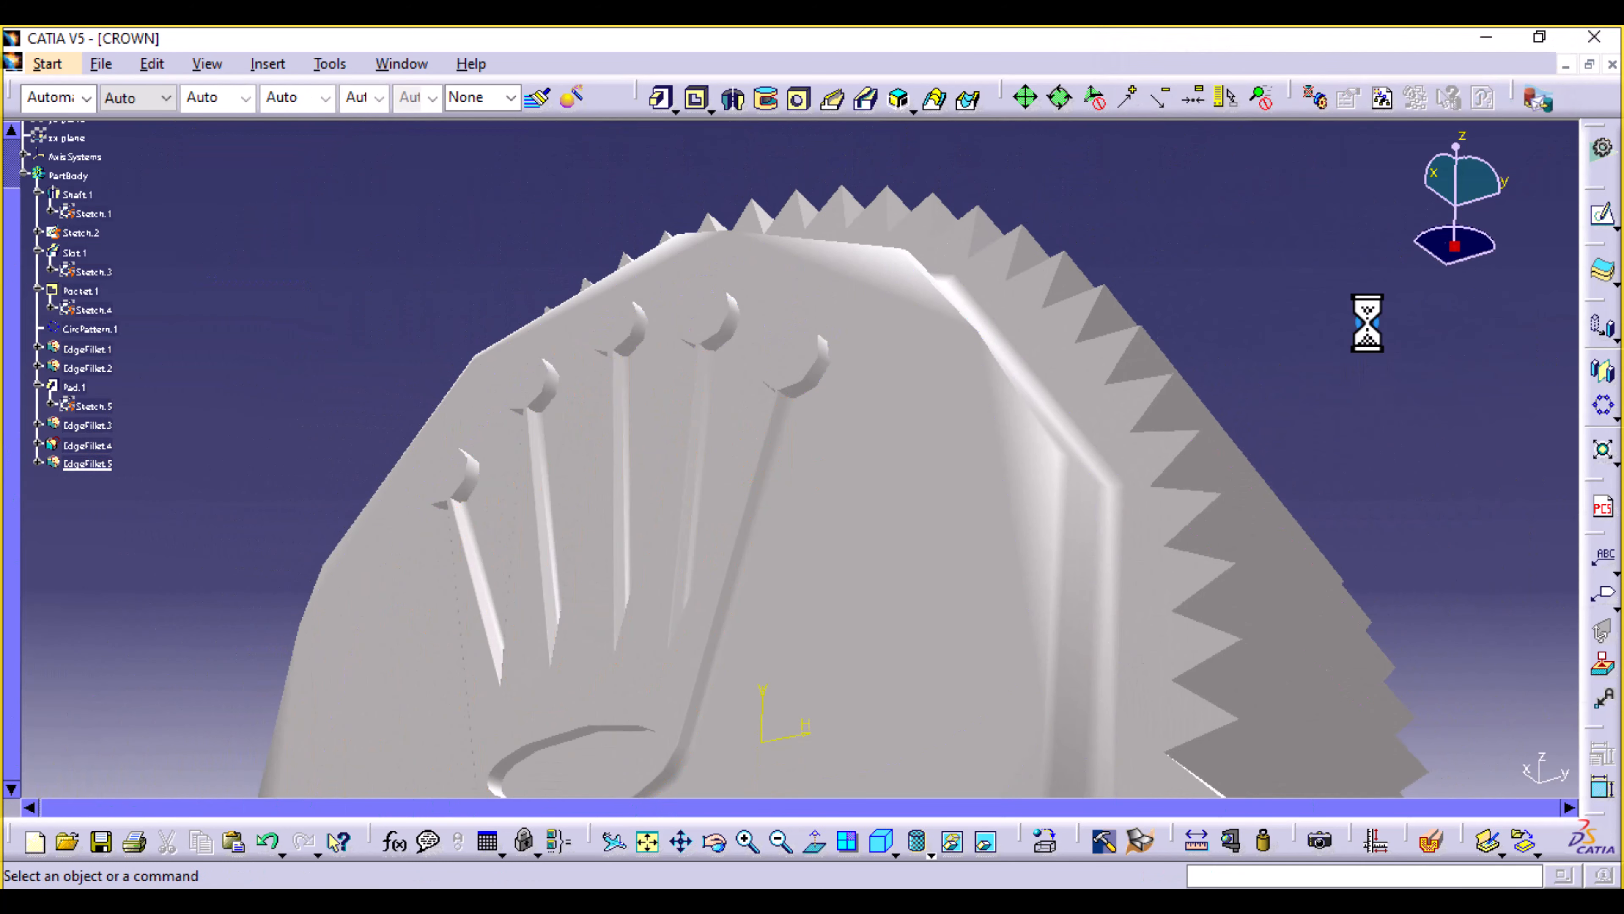
Select the top and bottom edges of the oval opening in the logo's base and preview a 0.5 mm Edge Fillet.
mouse_move(342, 262)
middle_down()
mouse_move(497, 319)
mouse_move(790, 385)
mouse_move(715, 317)
middle_up()
middle_drag(505, 689, 538, 557)
middle_drag(403, 633, 911, 492)
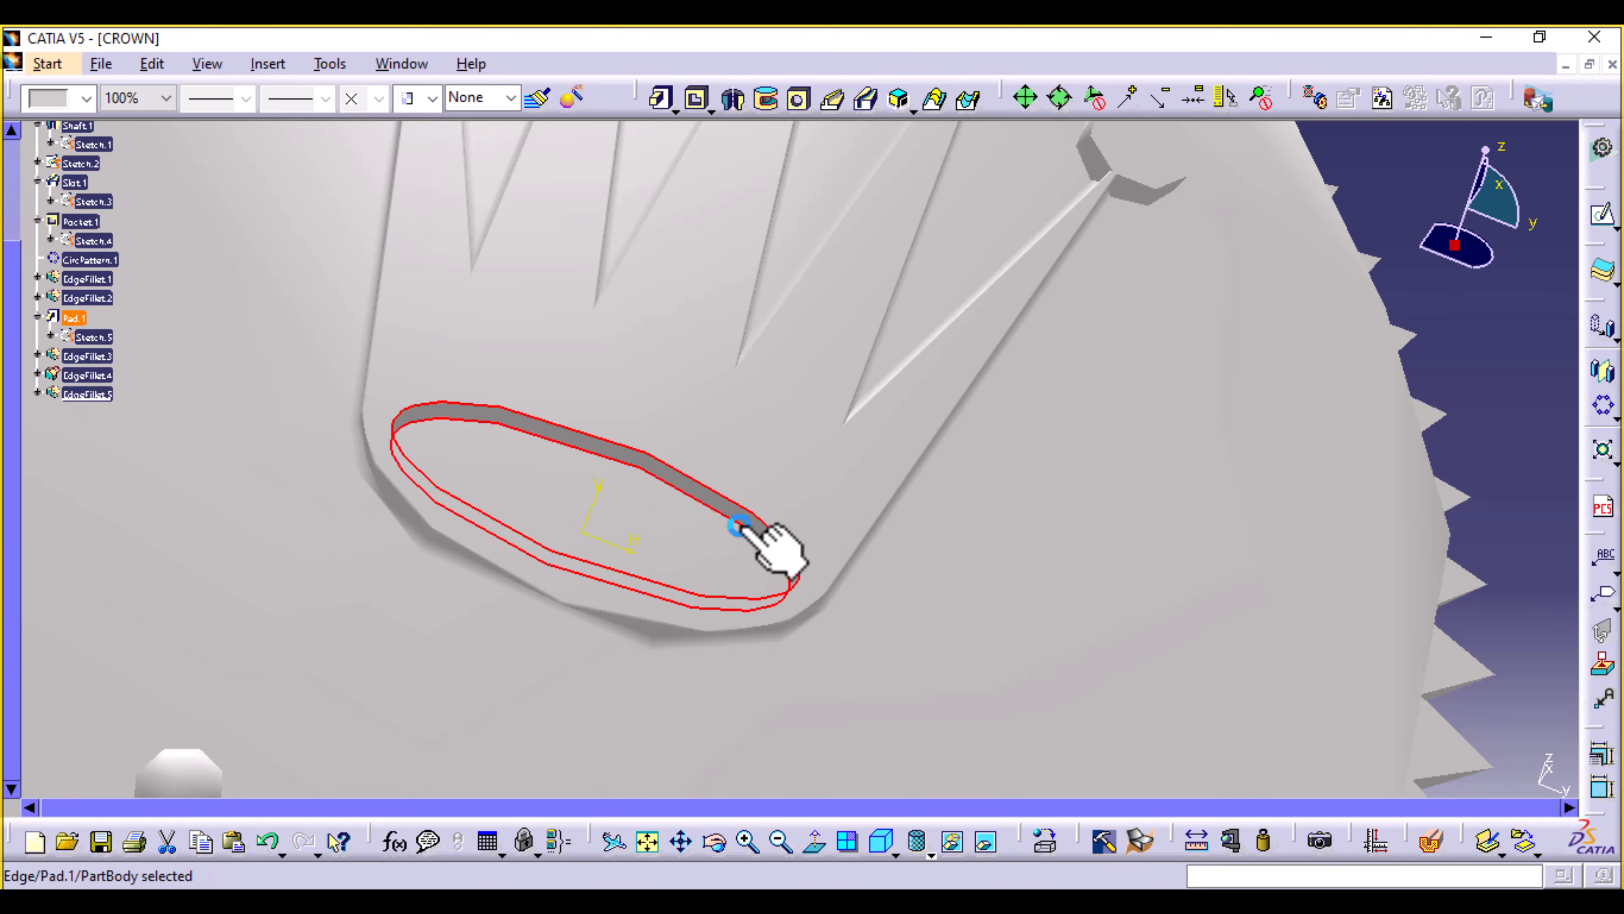
click(262, 64)
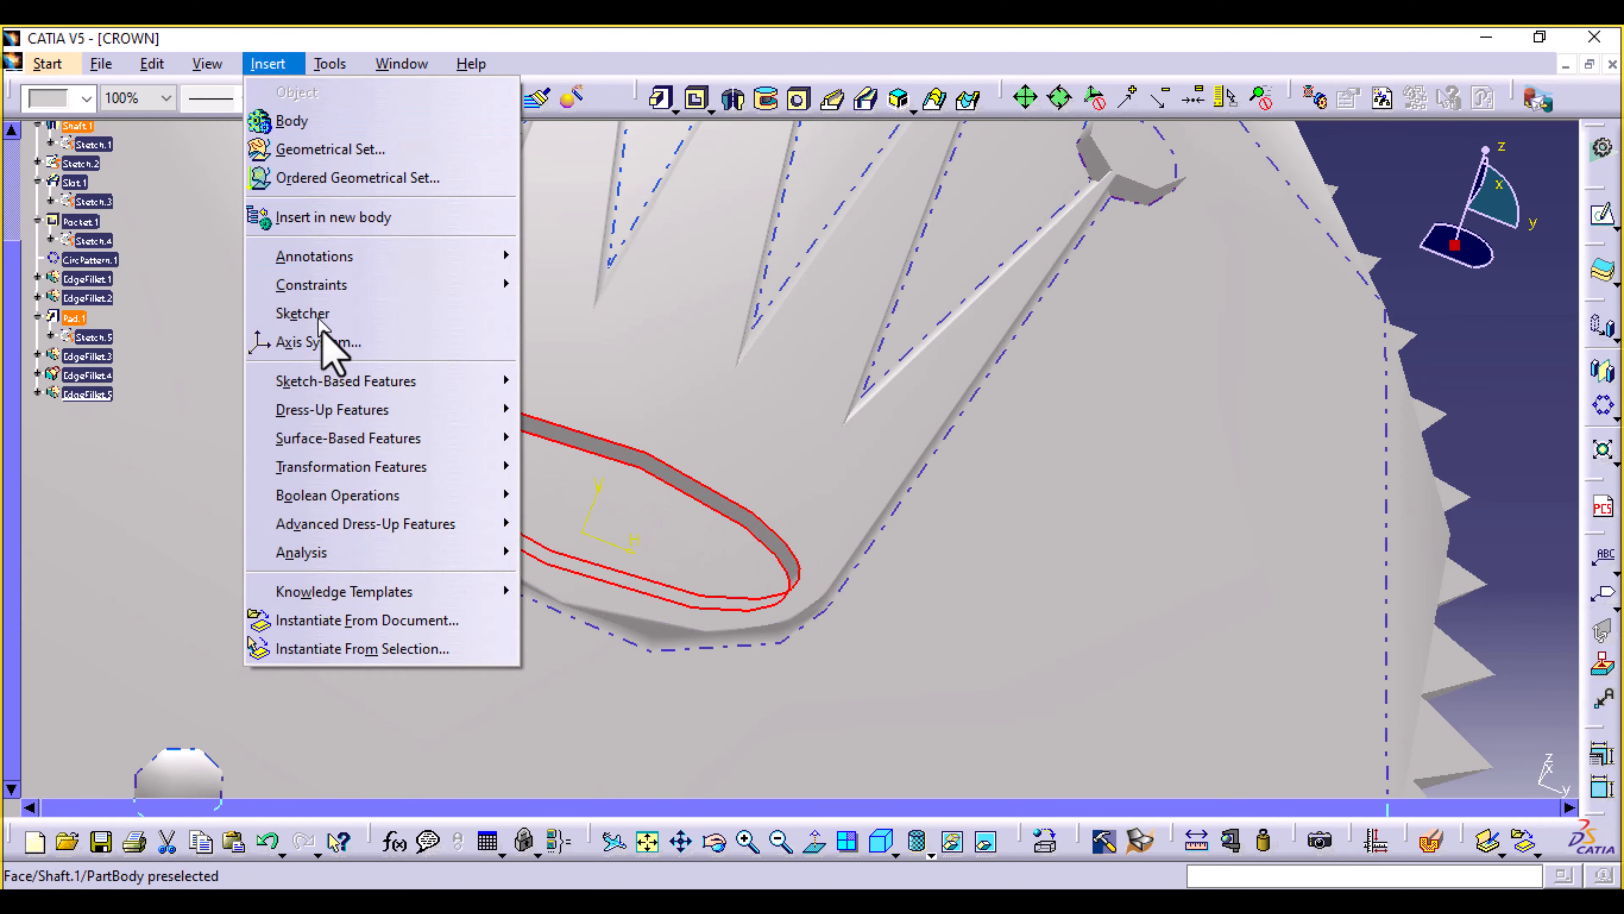
mouse_move(362, 410)
click(560, 416)
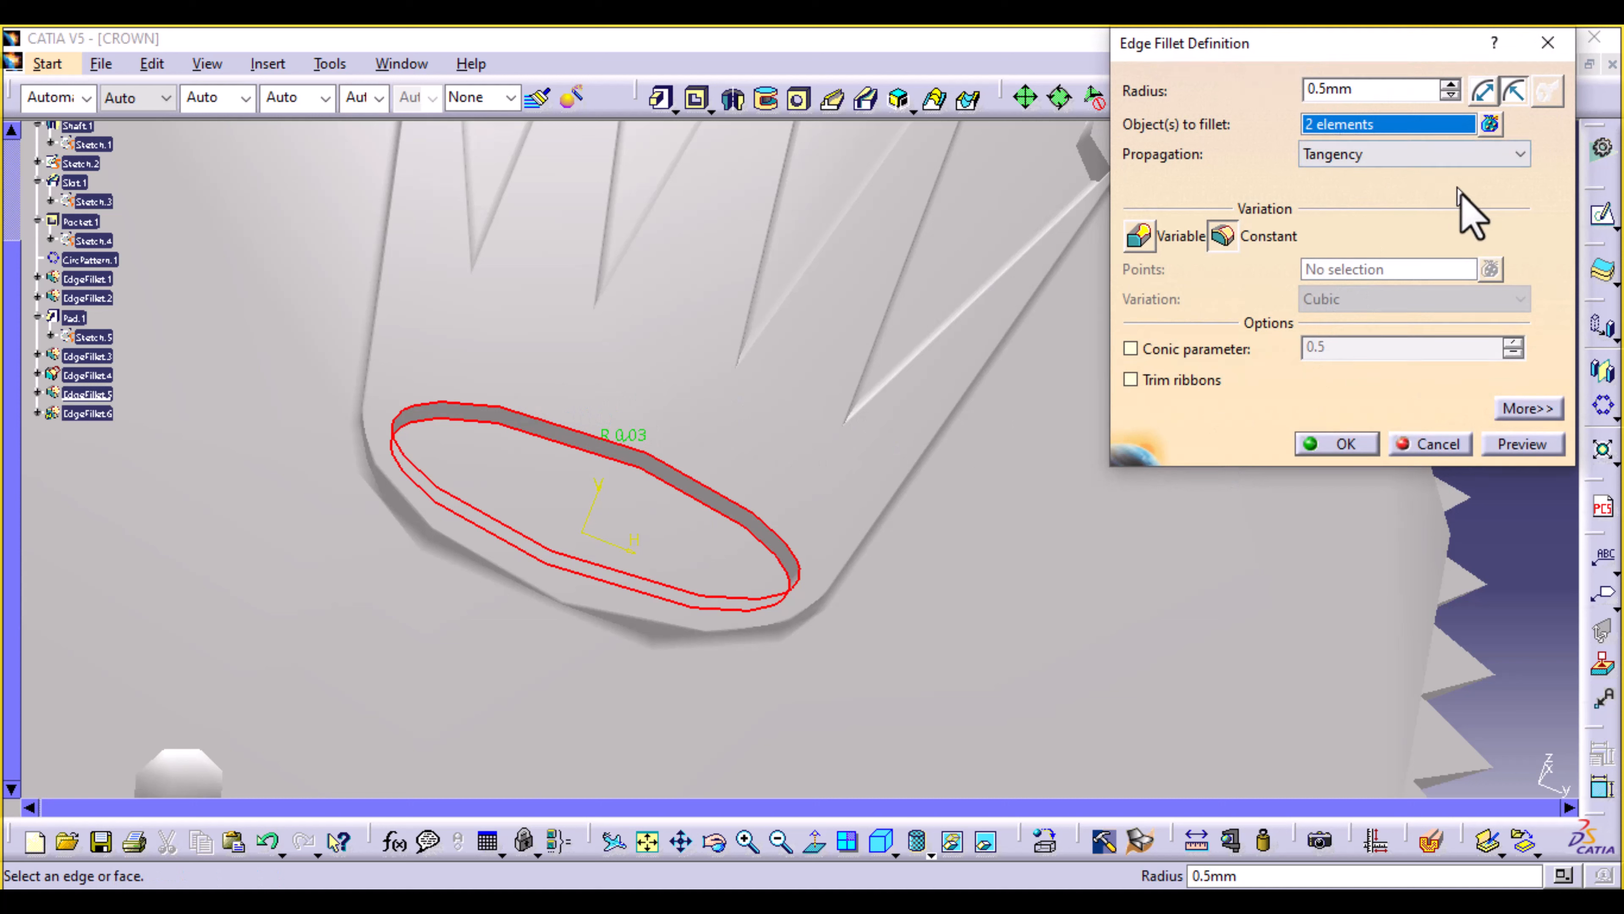
click(1516, 442)
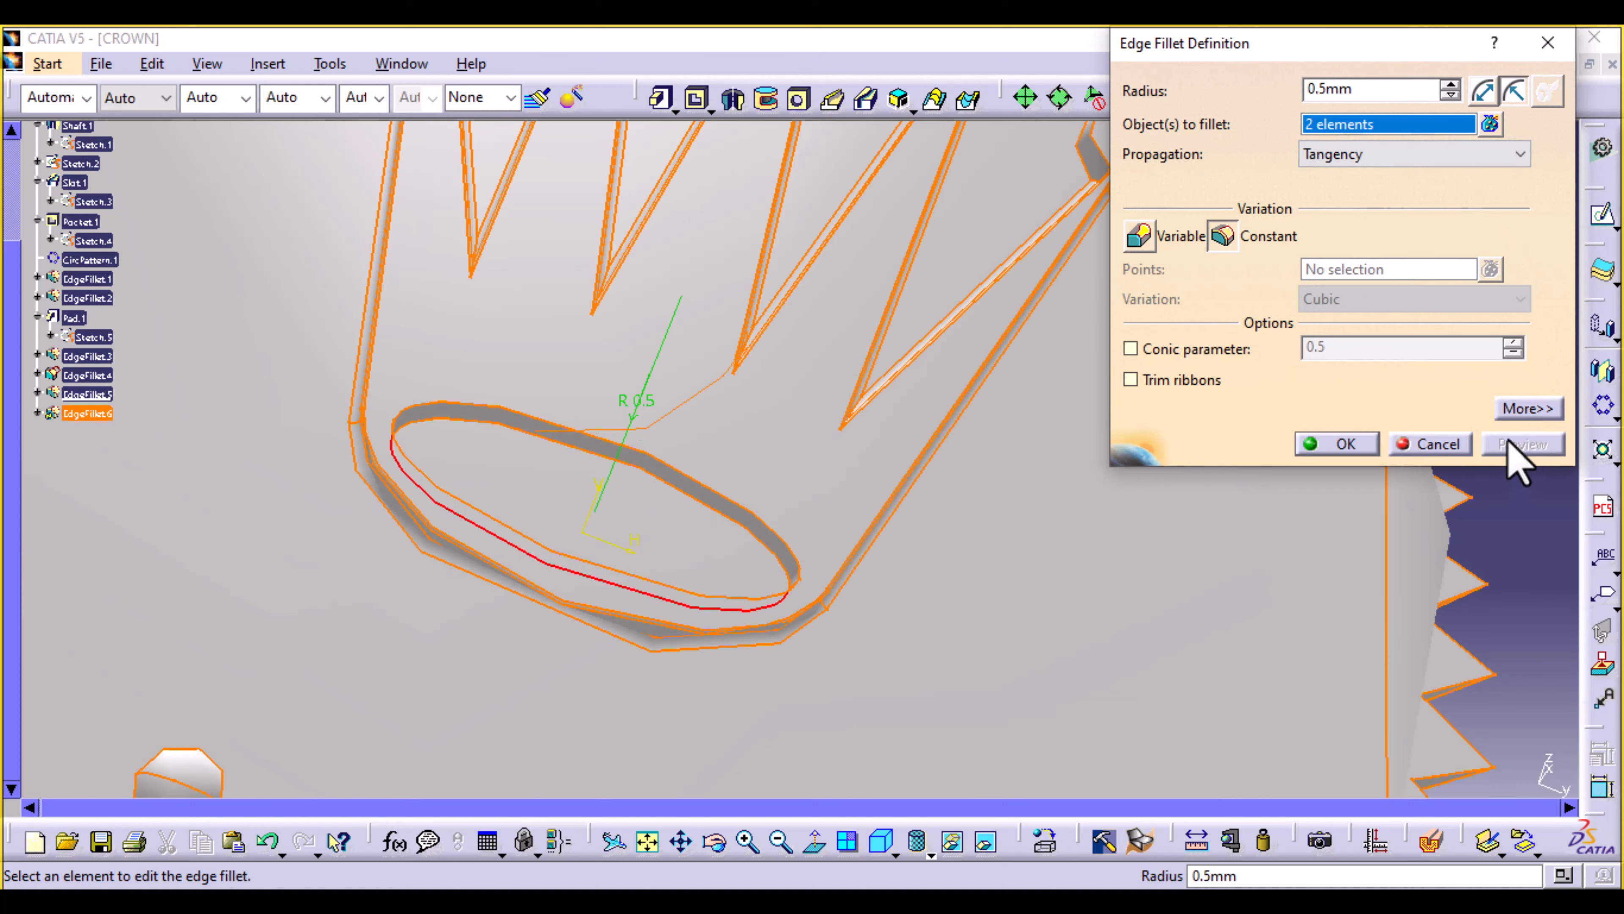
middle_drag(935, 620, 926, 571)
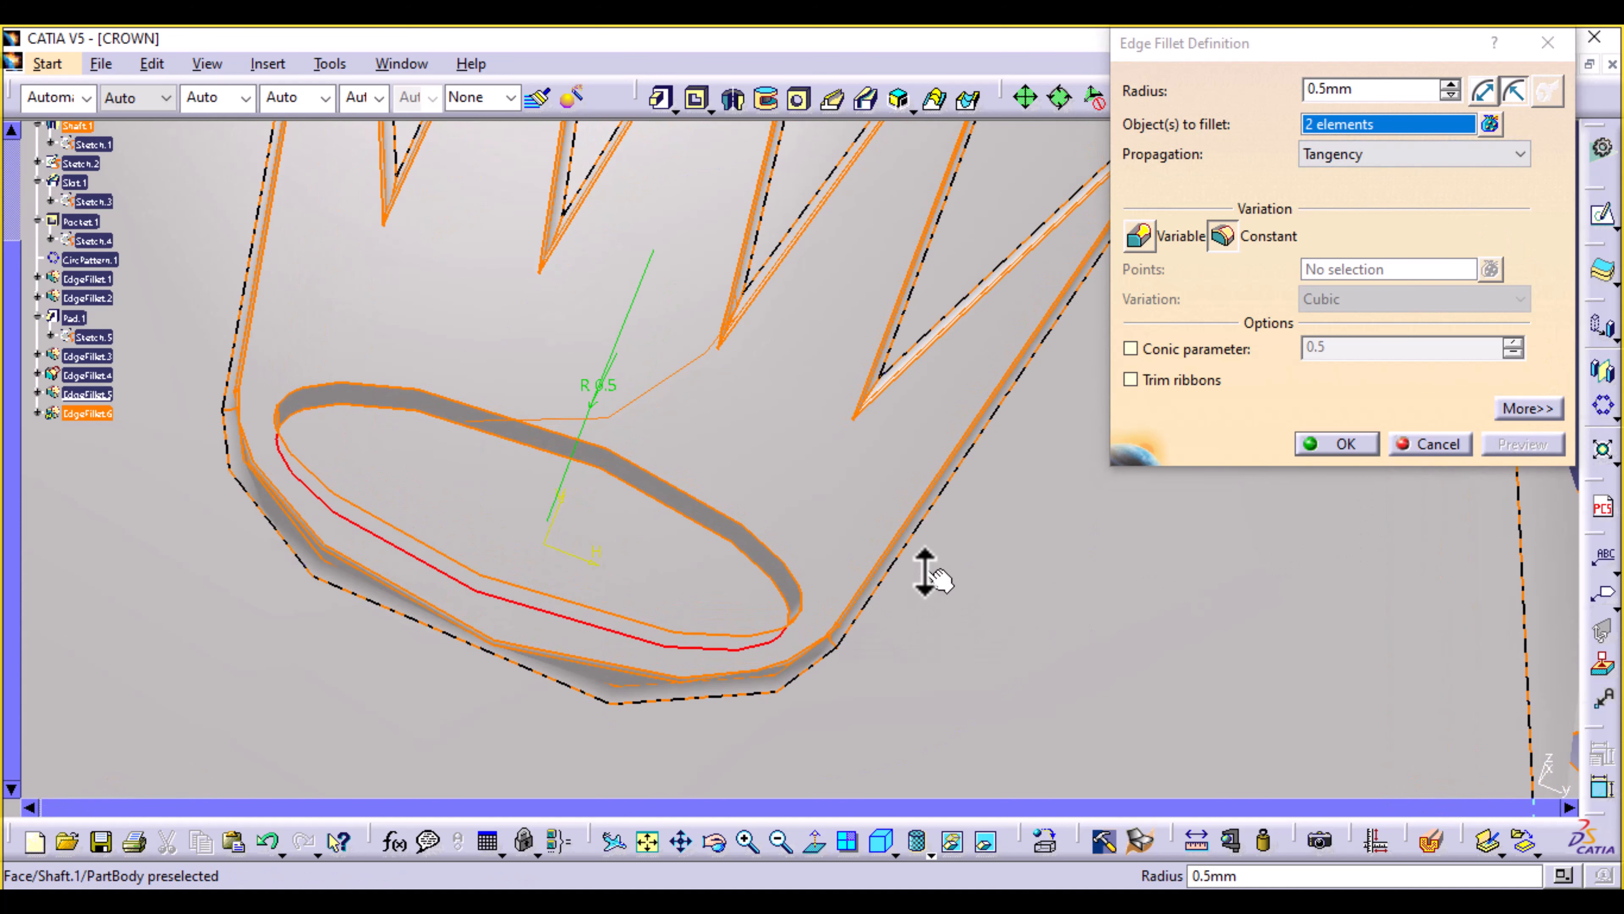
Set the oval opening's fillet radius to 0.03 mm, preview it and apply it.
click(1319, 89)
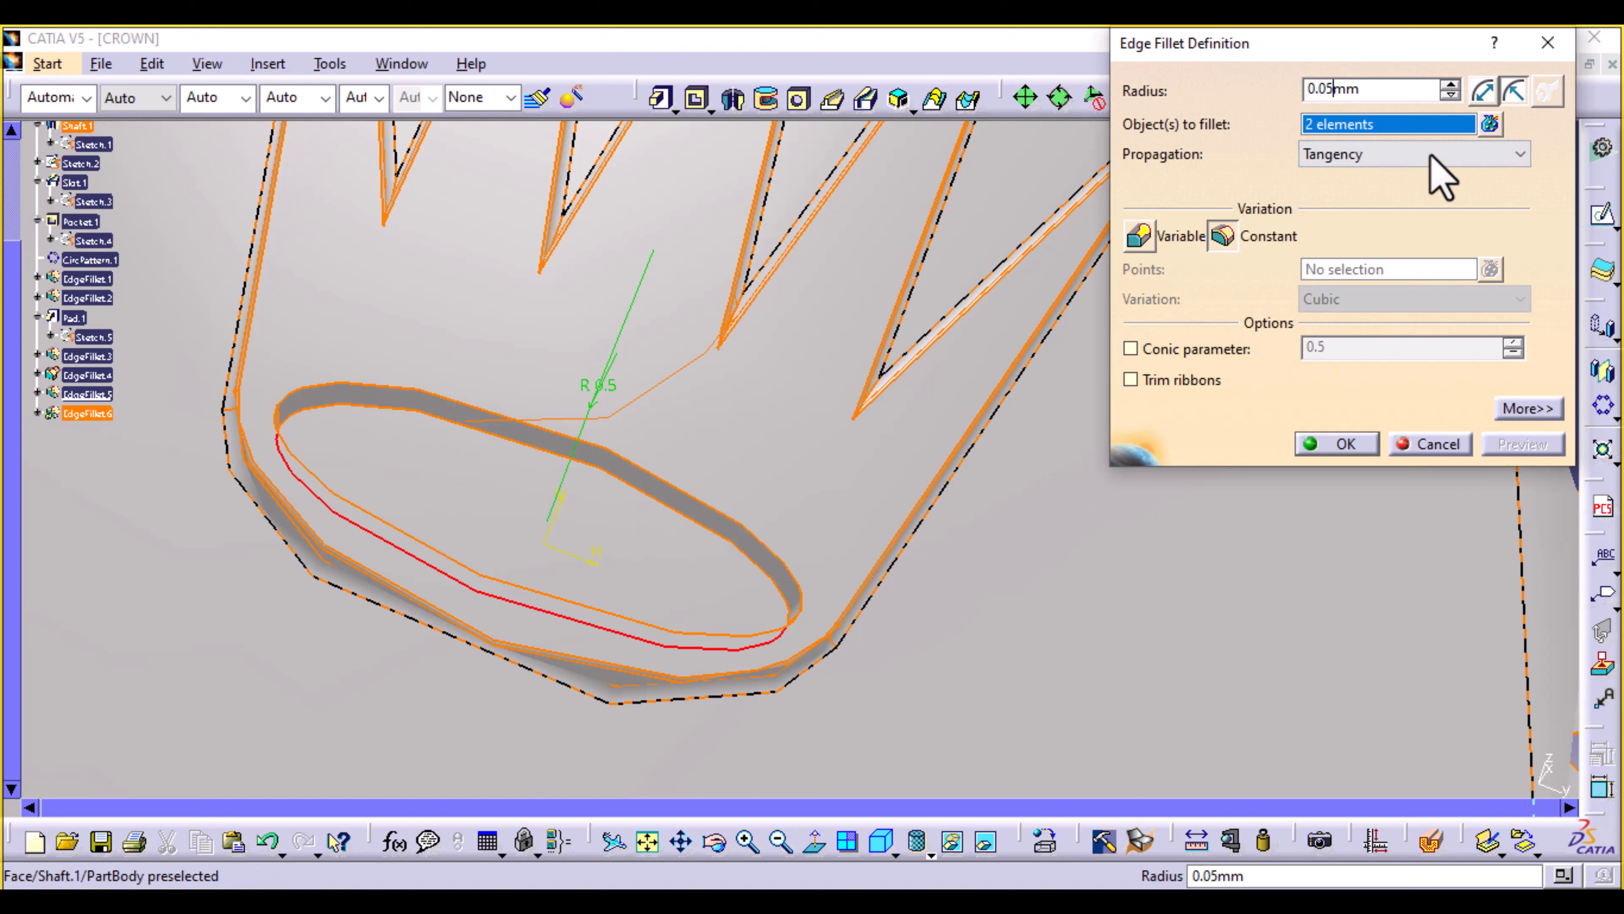
click(1516, 442)
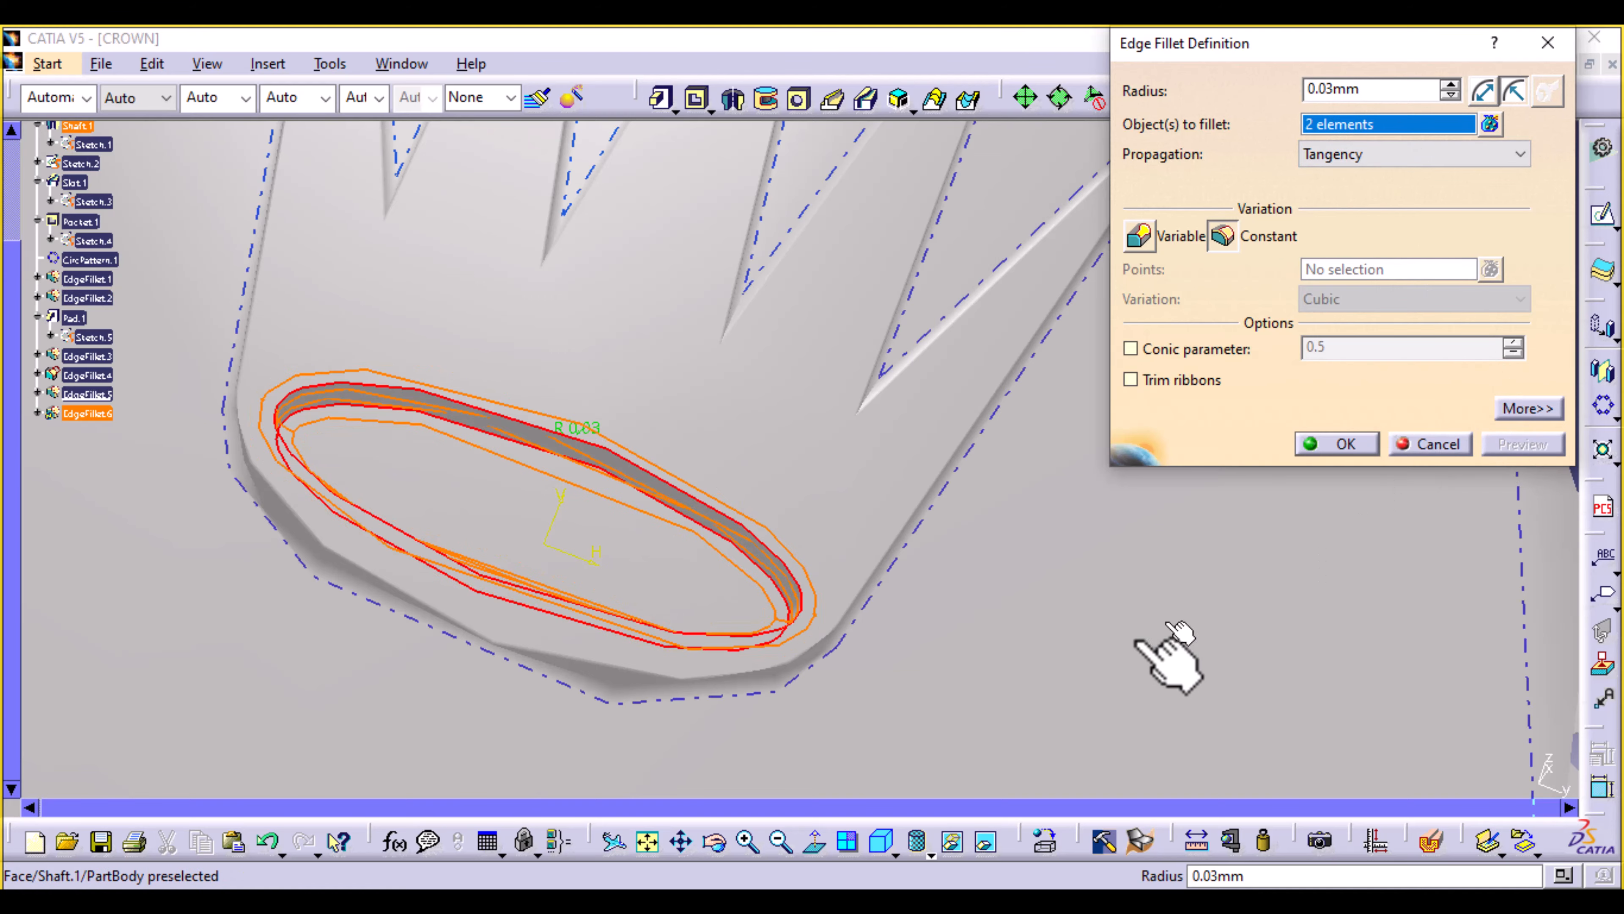
middle_drag(1159, 653, 997, 446)
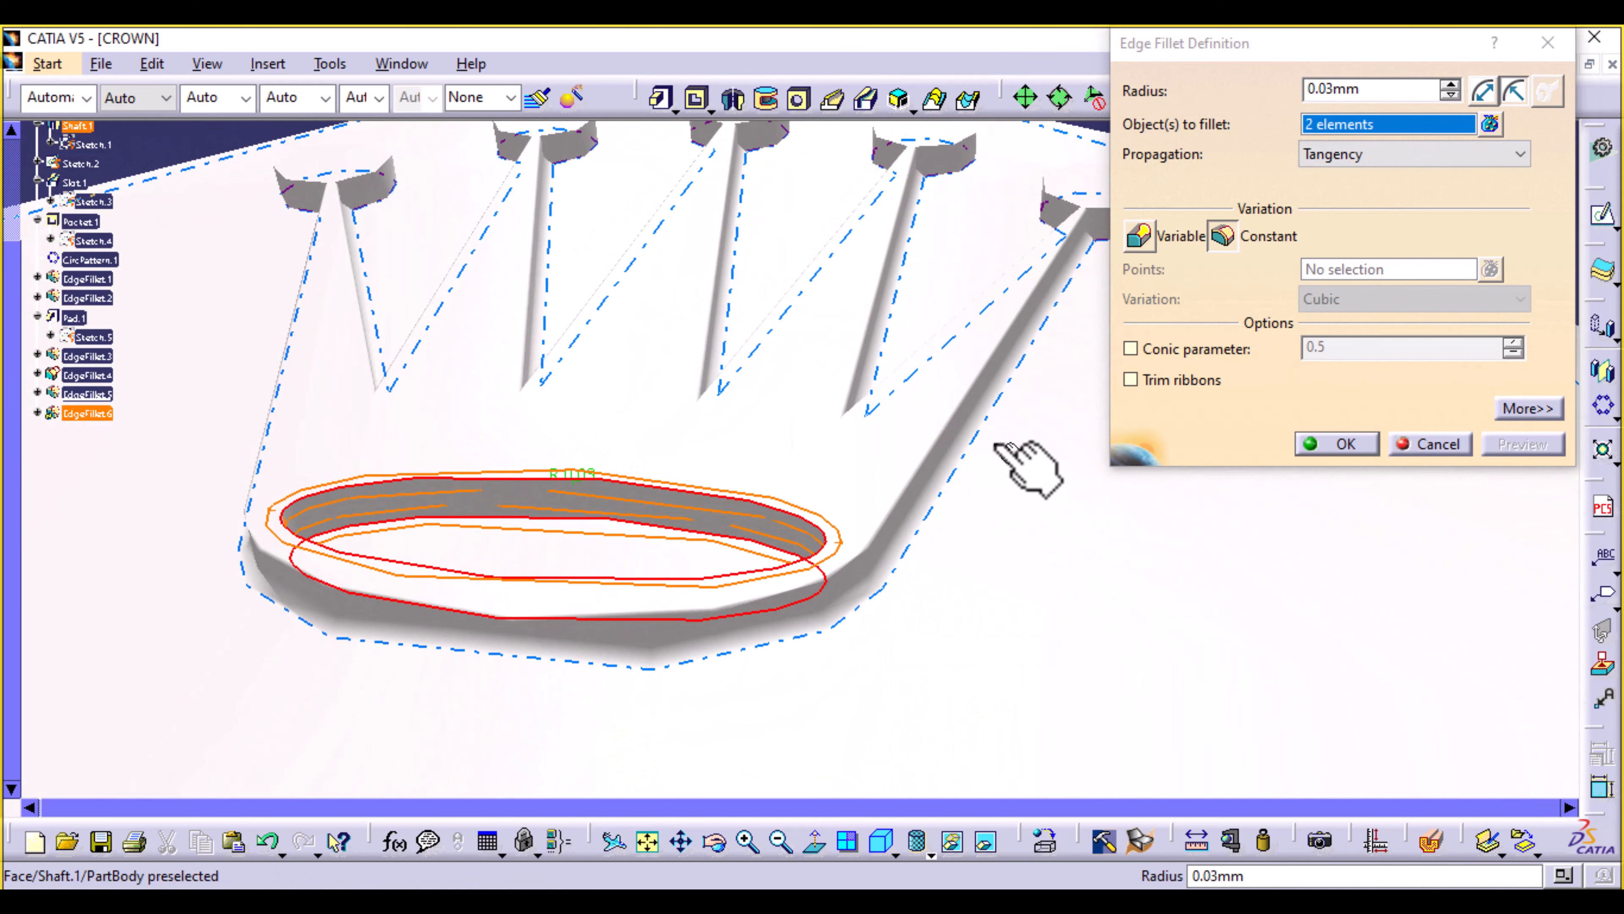
click(1345, 441)
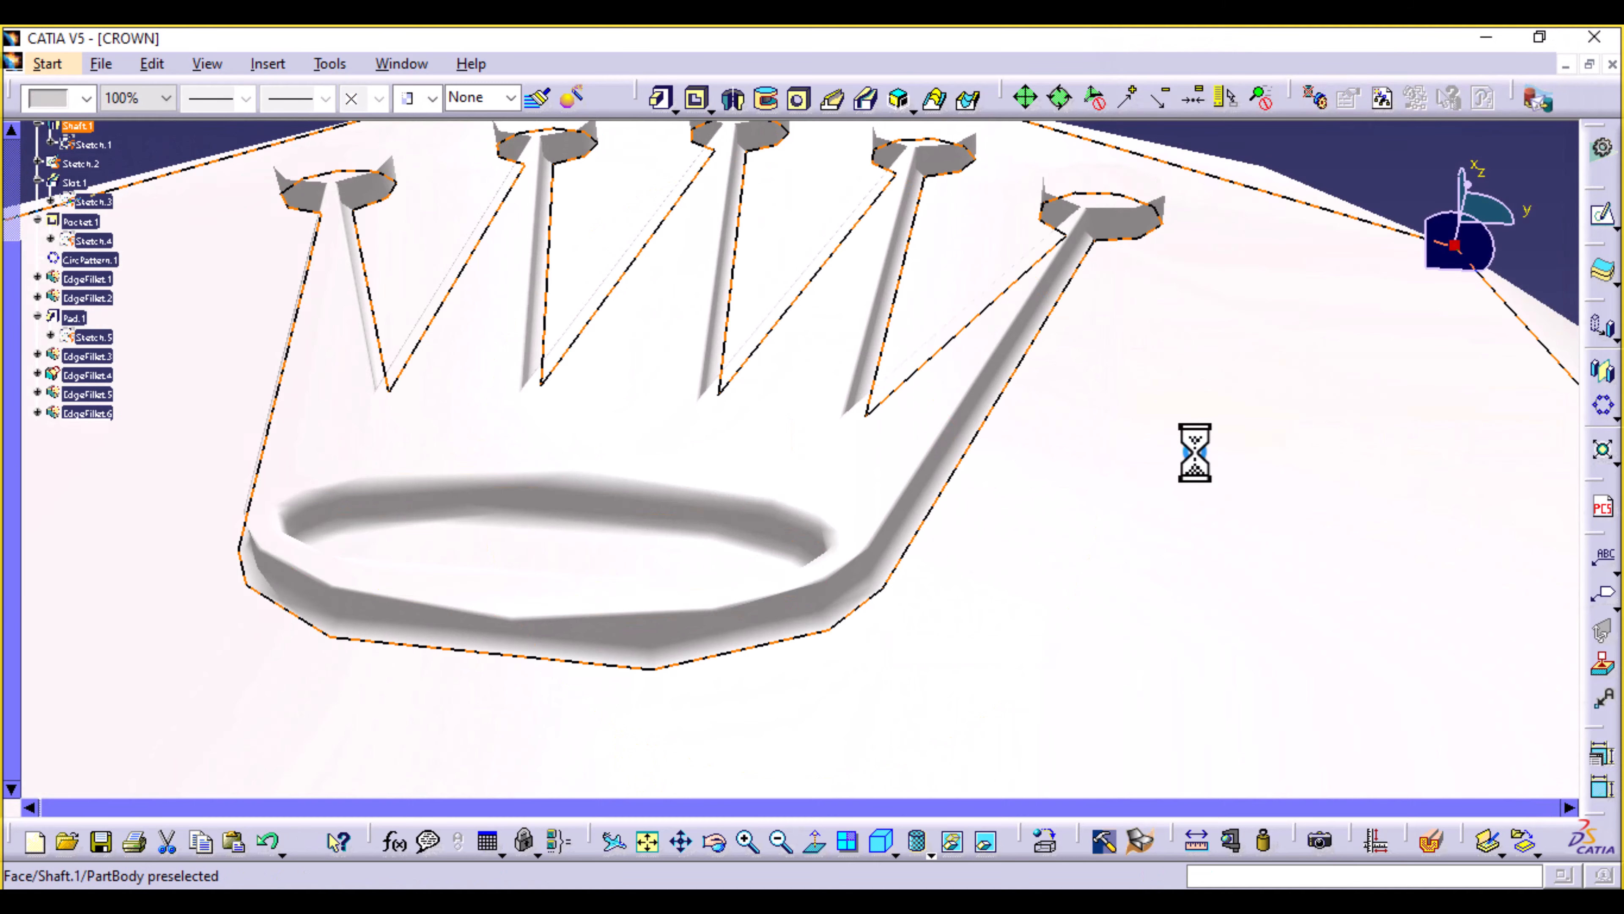
Examine the filleted logo on the crown's front face and the round tips at the ends of its points.
middle_drag(1270, 425, 1013, 733)
middle_drag(1253, 240, 1210, 243)
click(1201, 221)
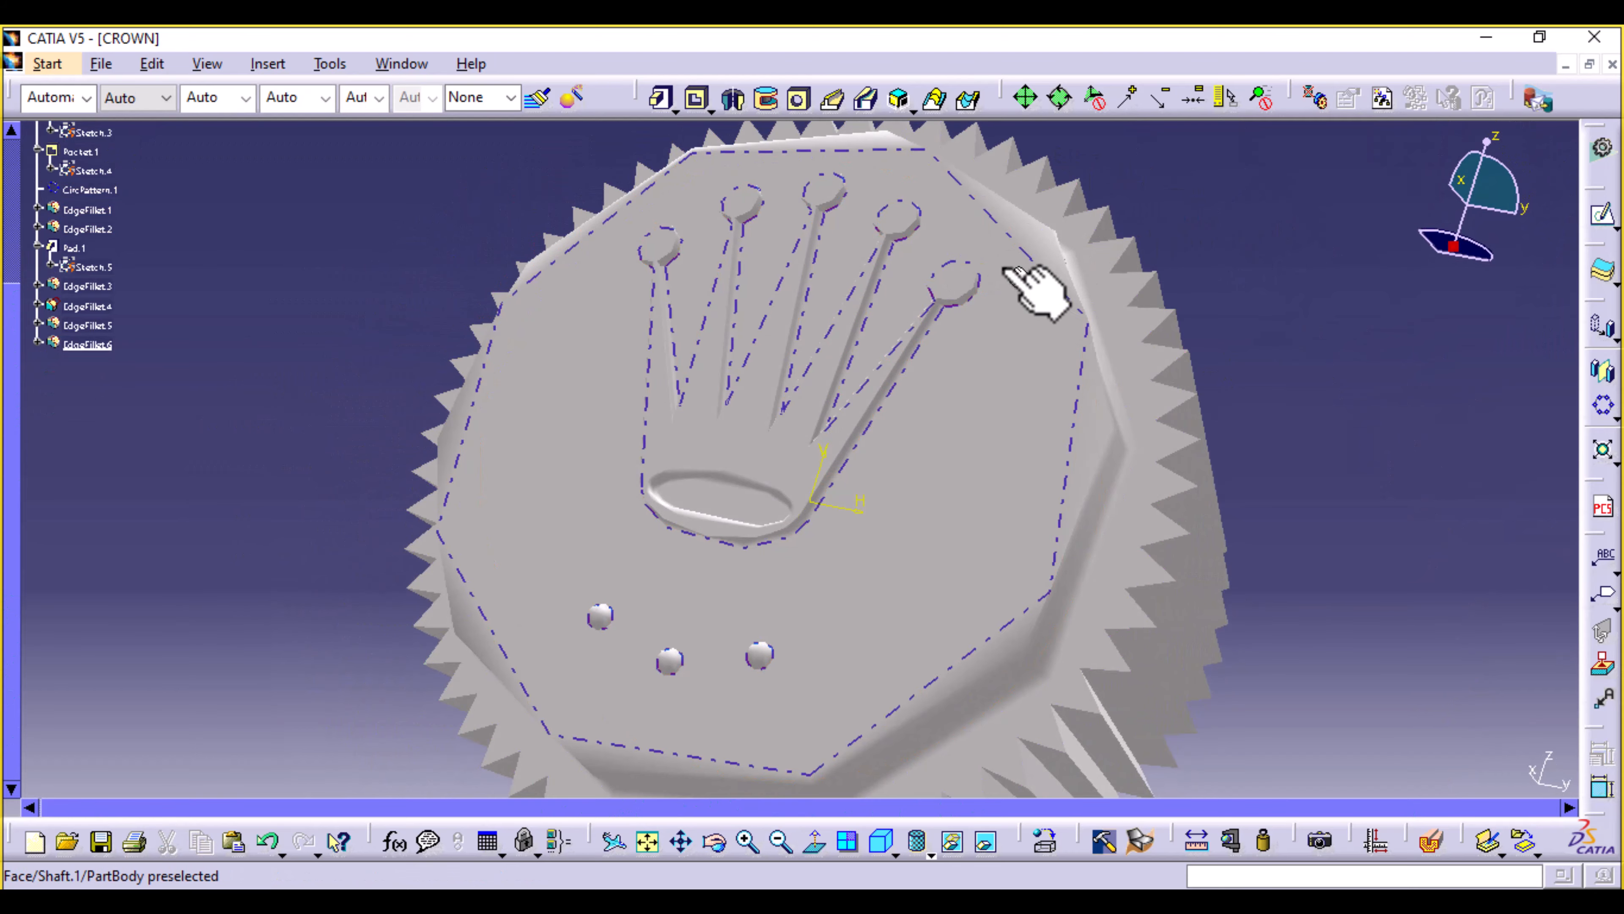
click(960, 293)
click(1381, 273)
middle_drag(1067, 313, 1064, 183)
middle_drag(1349, 329, 1065, 665)
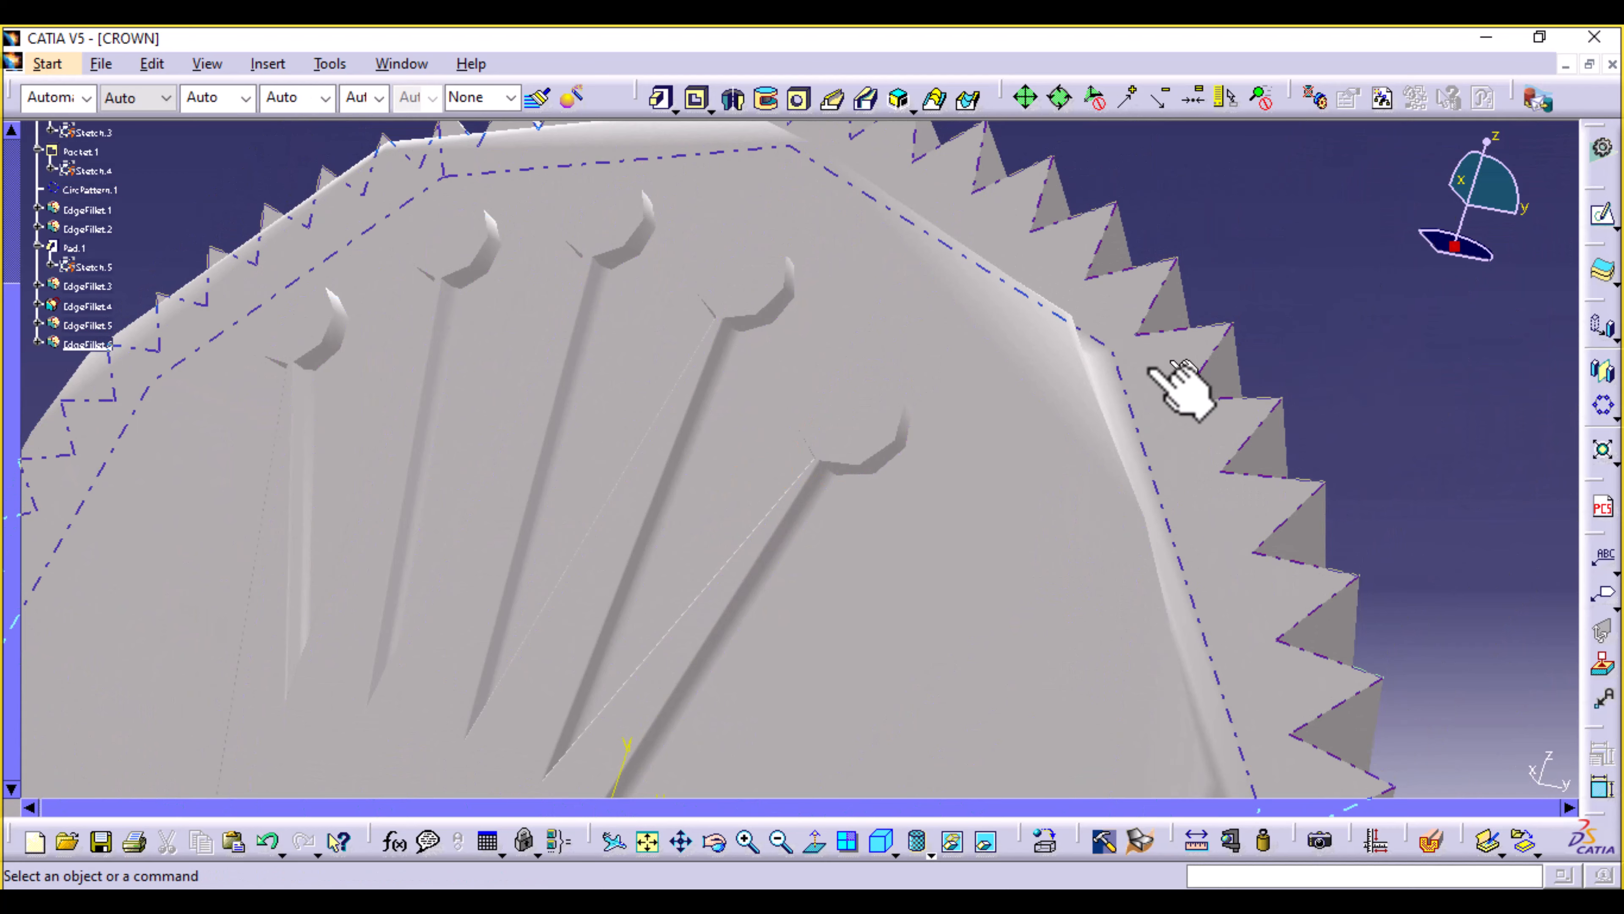
click(892, 441)
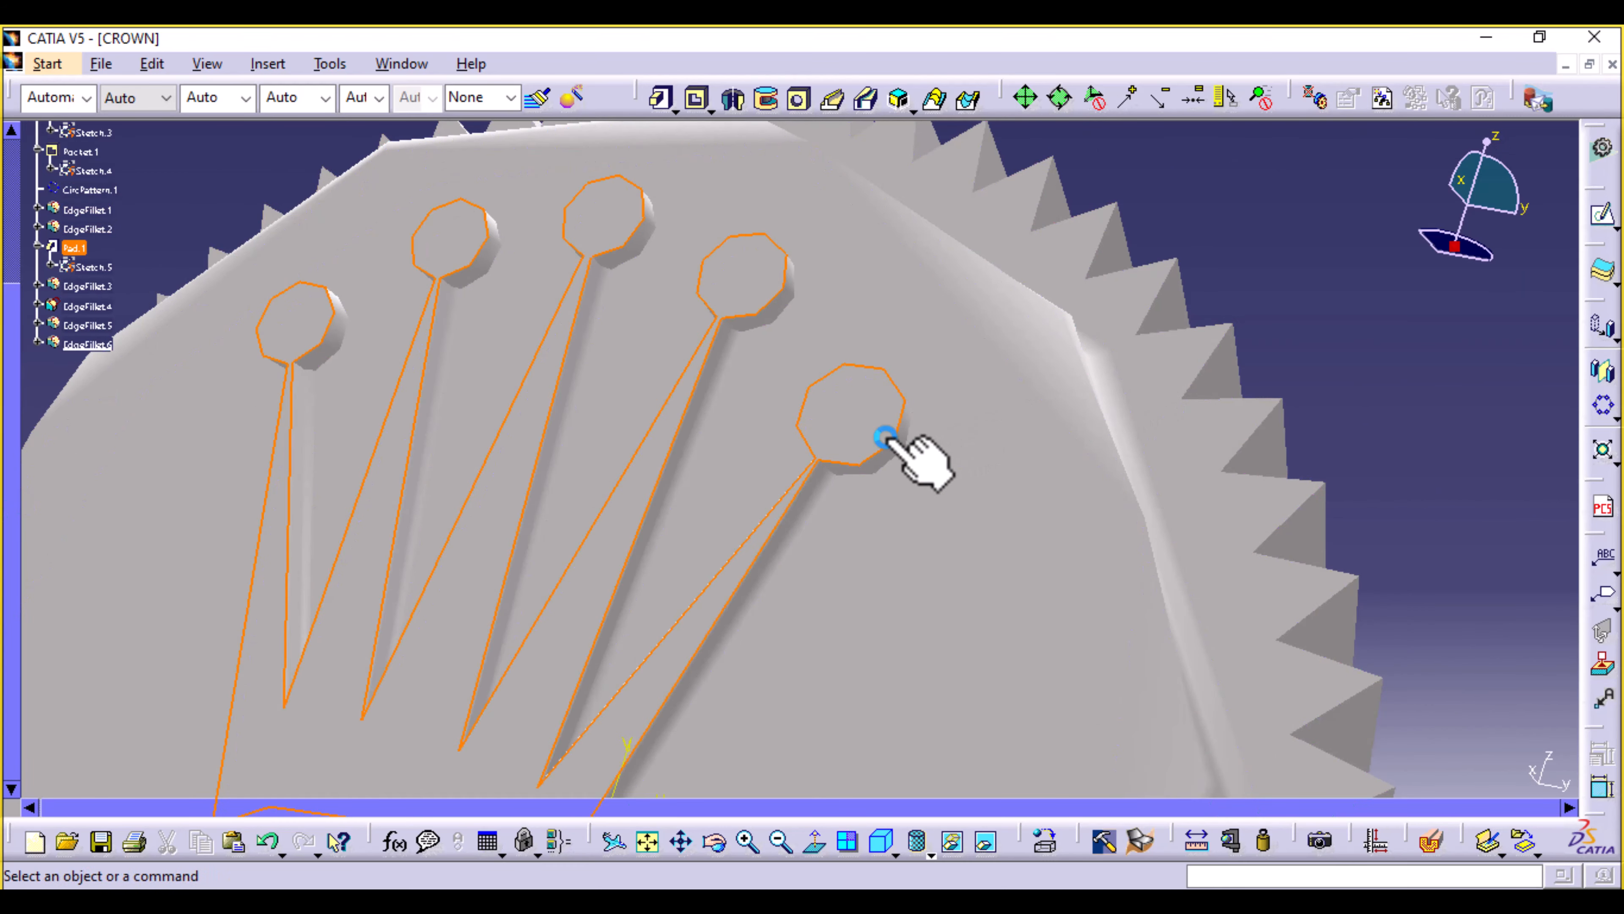
click(1316, 221)
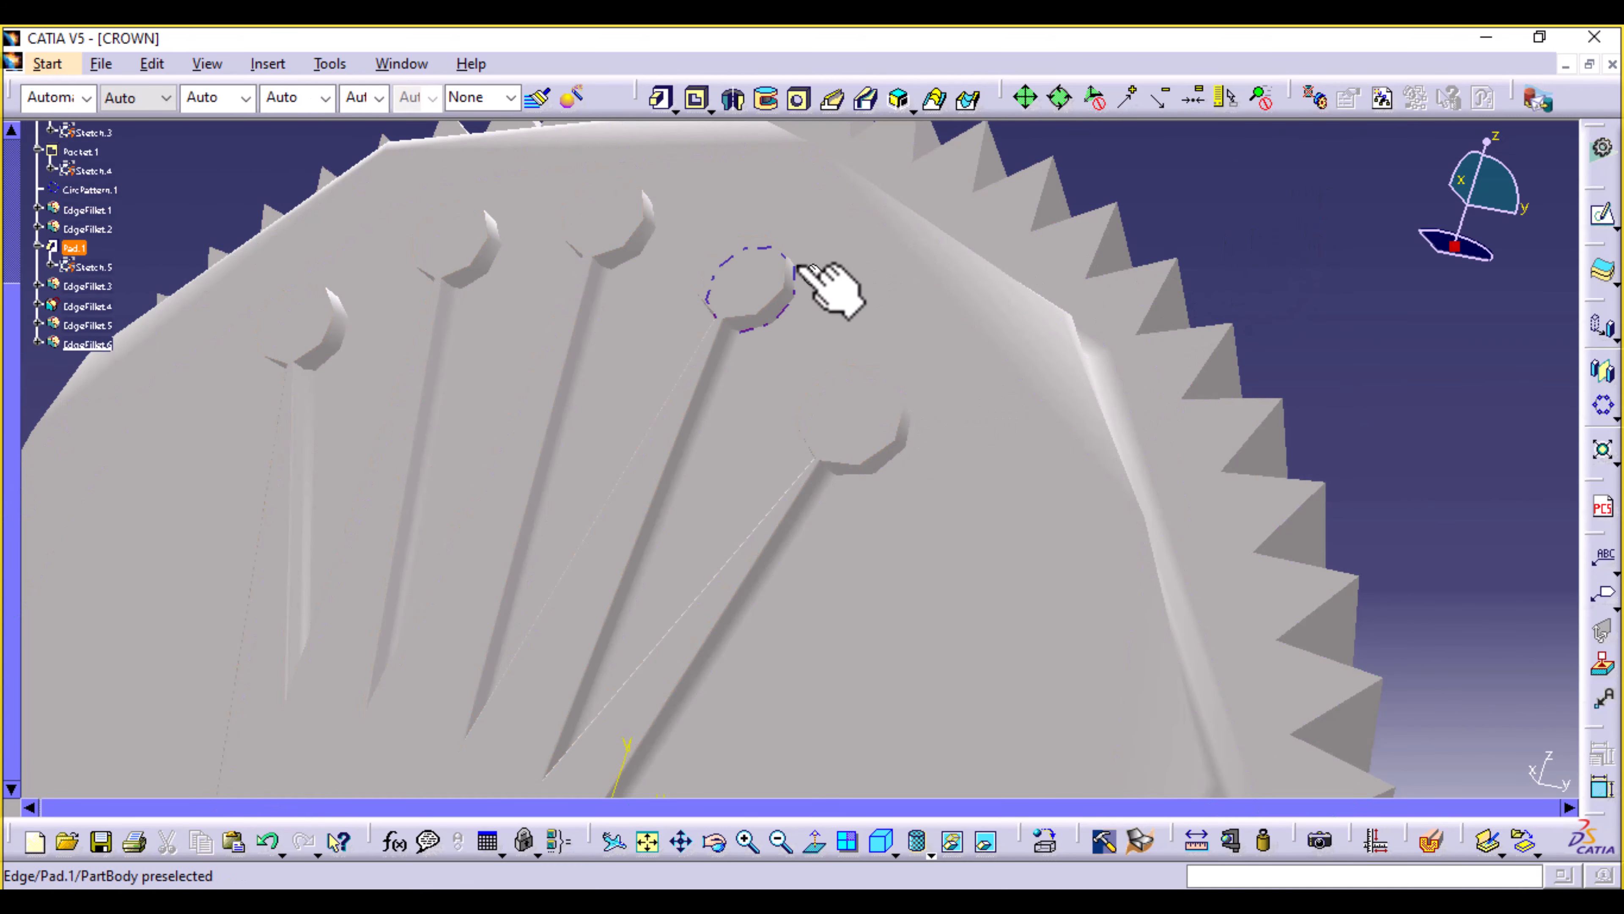
Select the top edges of the five round tips at the ends of the logo's points.
click(788, 273)
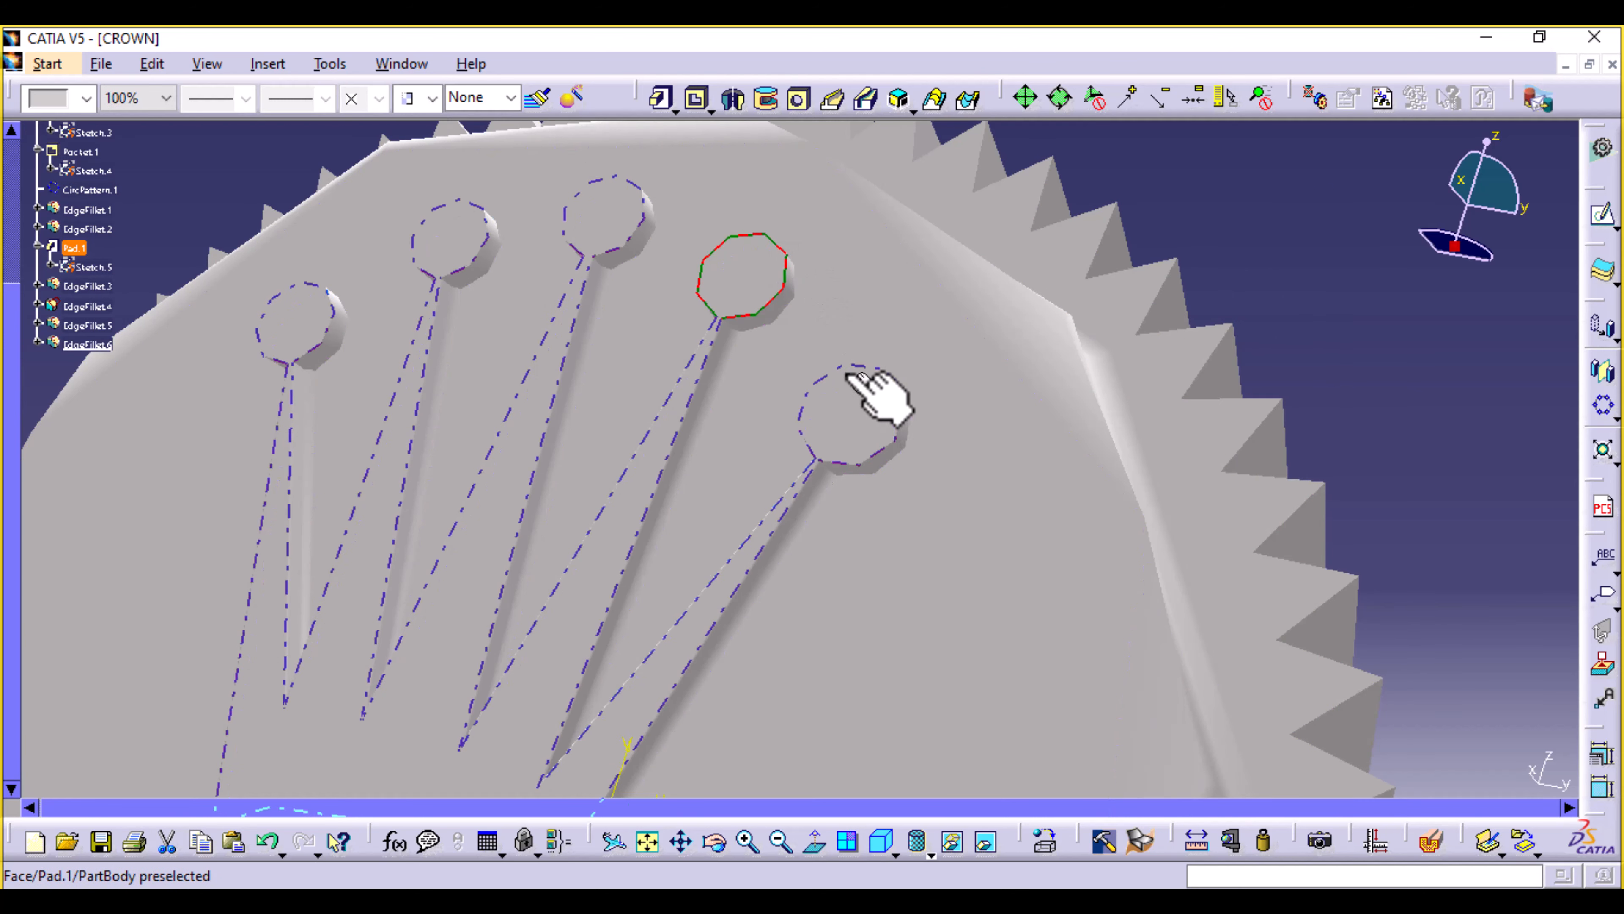
ctrl+click(853, 462)
ctrl+click(627, 236)
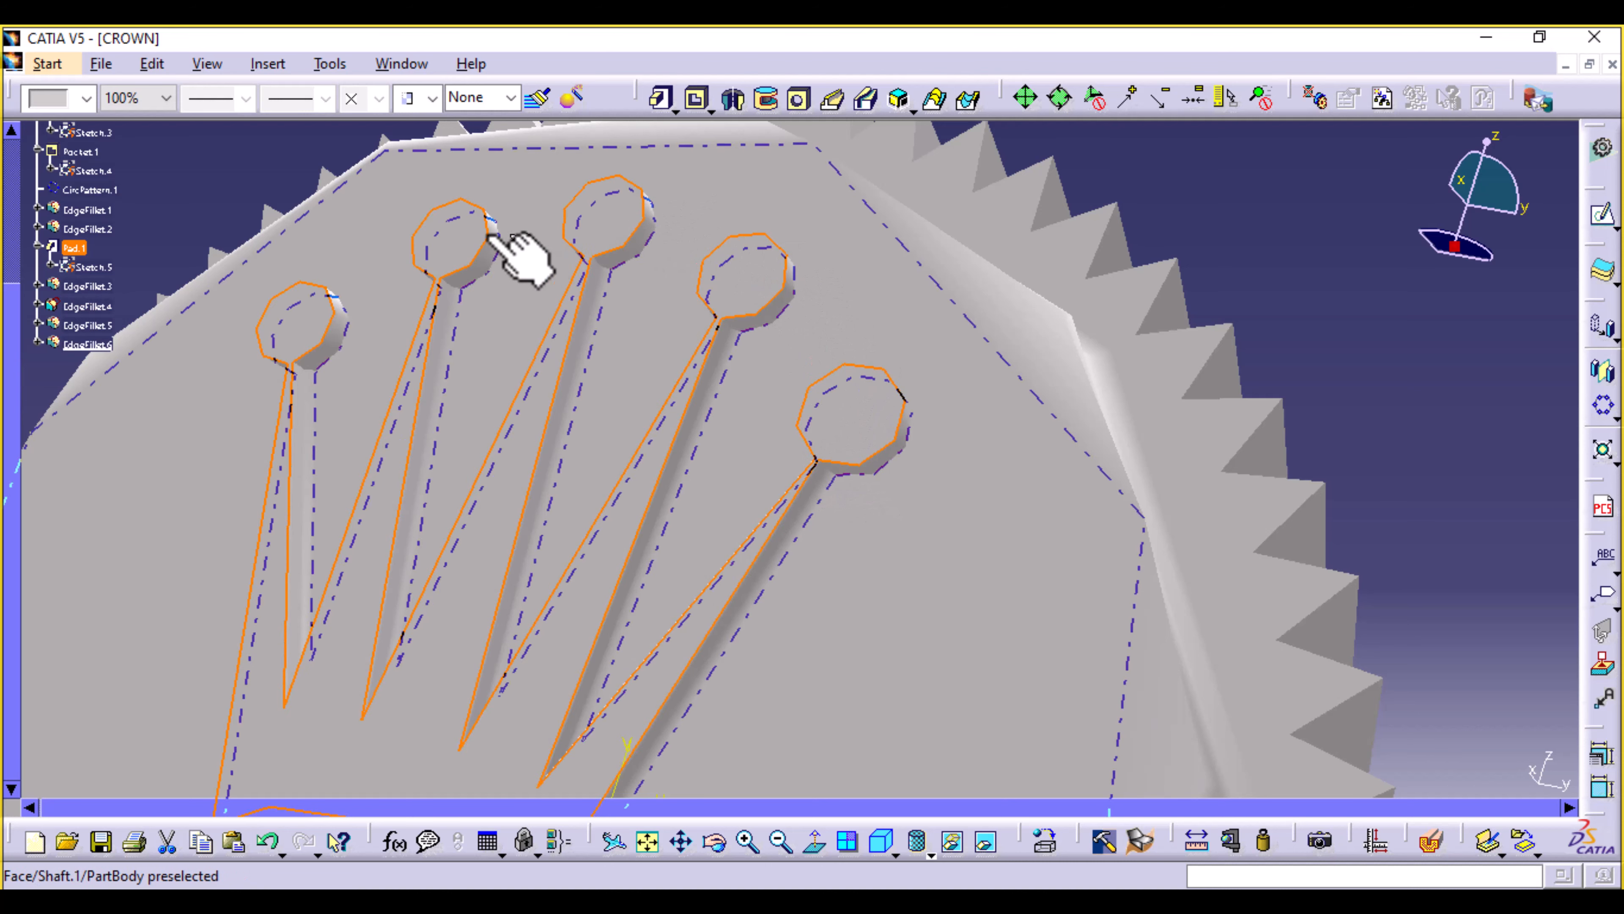
ctrl+click(583, 227)
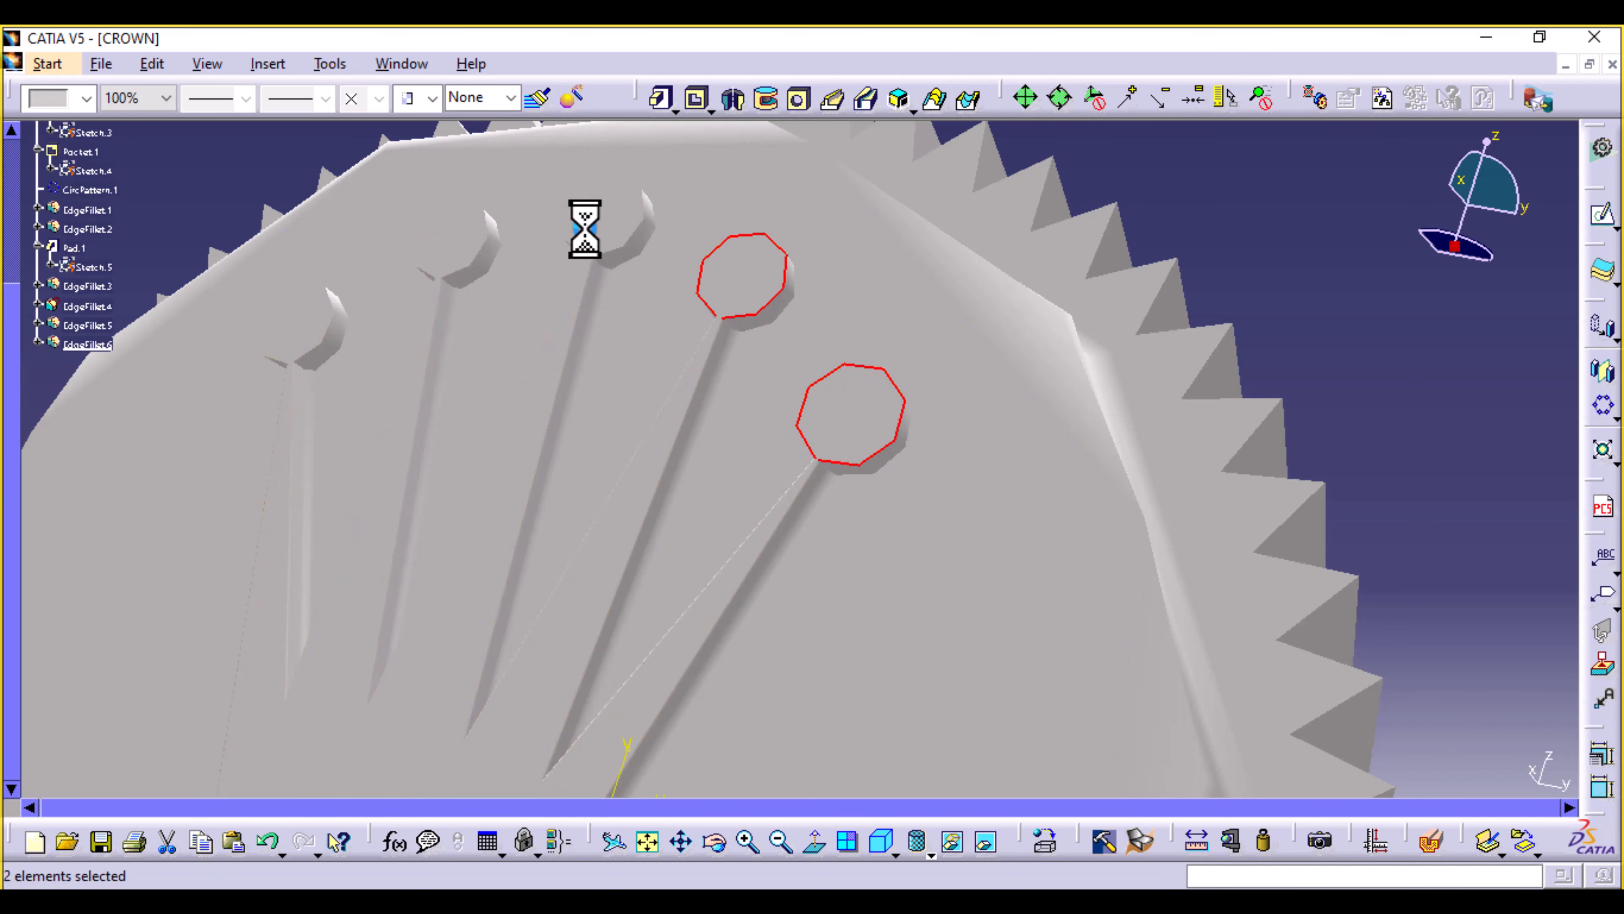
ctrl+click(638, 230)
ctrl+click(484, 245)
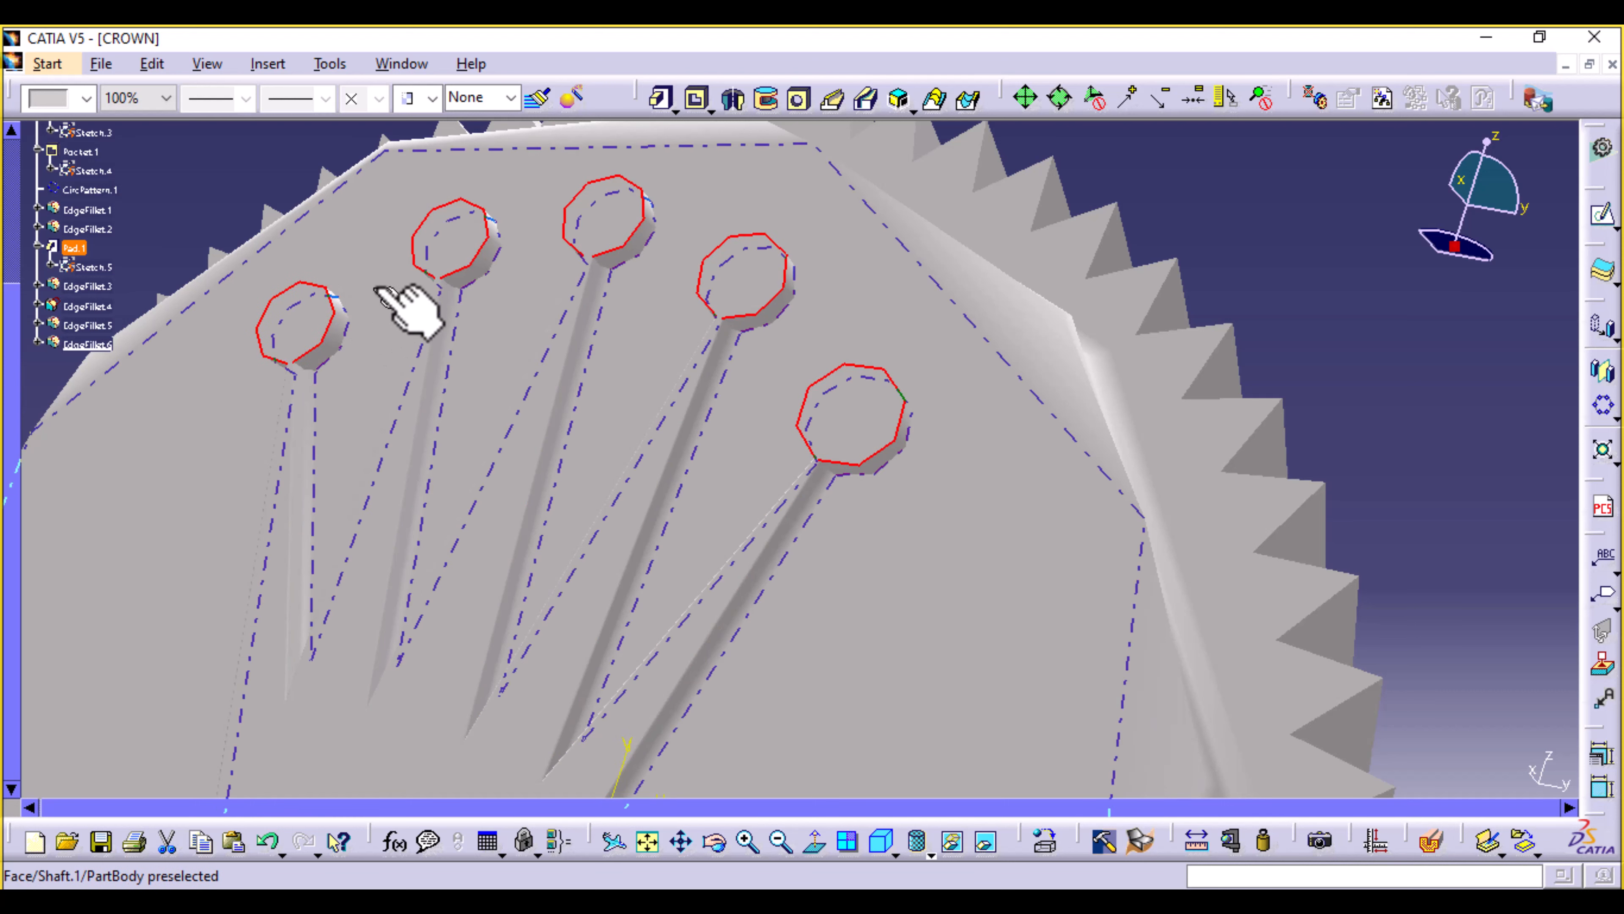
Start an Edge Fillet on the selected tip edges at 0.1 mm with tangency propagation and preview it.
click(263, 58)
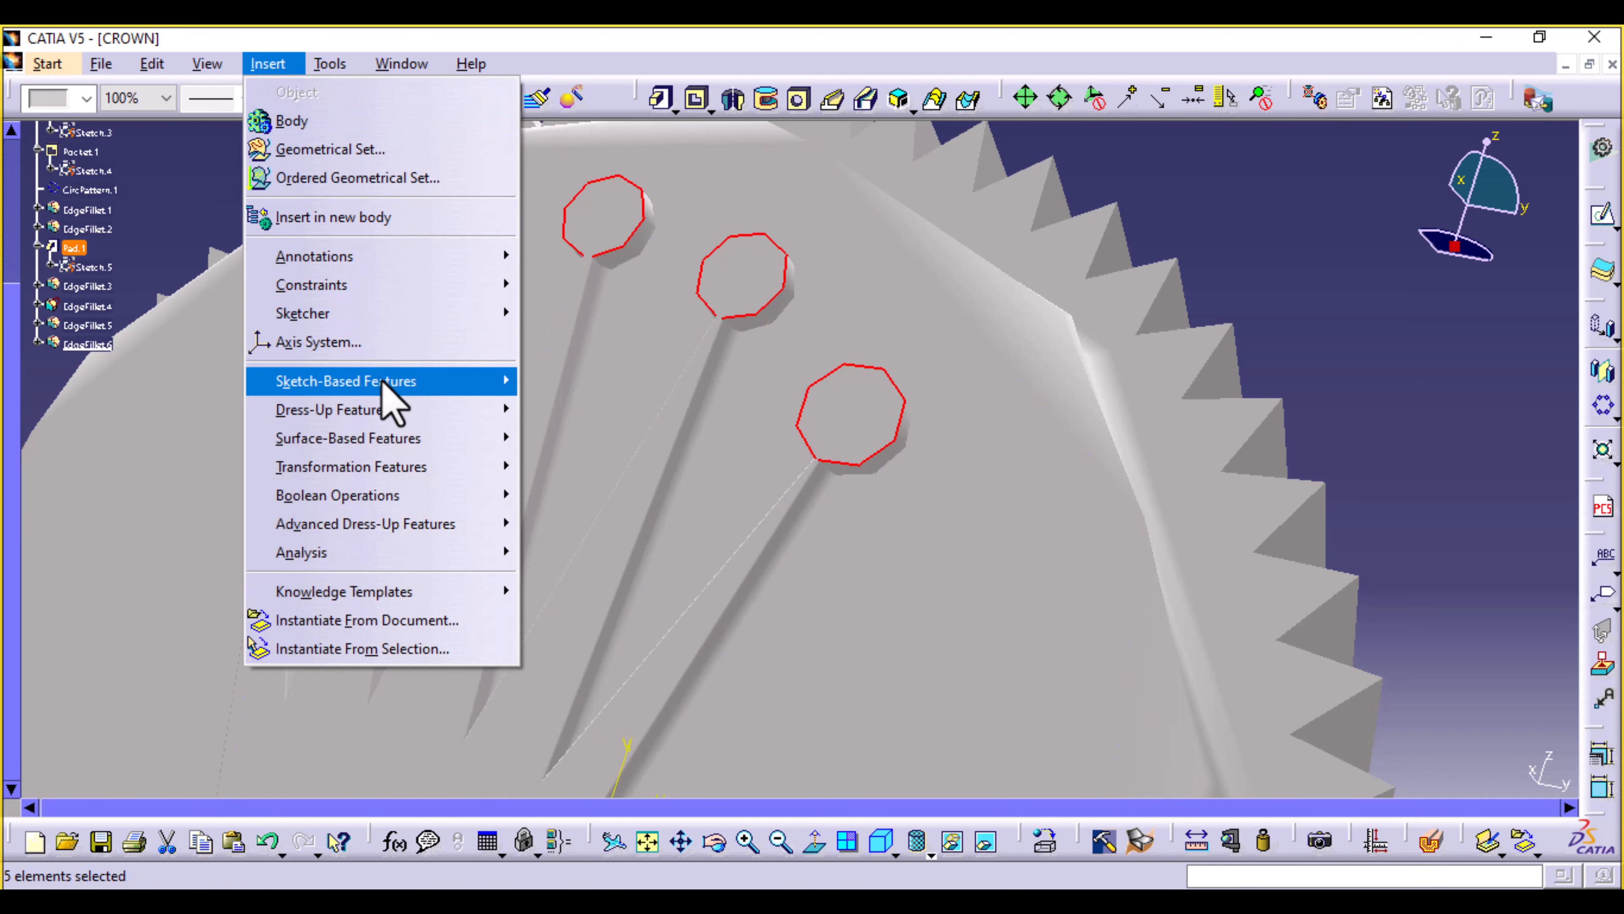
mouse_move(383, 409)
click(563, 410)
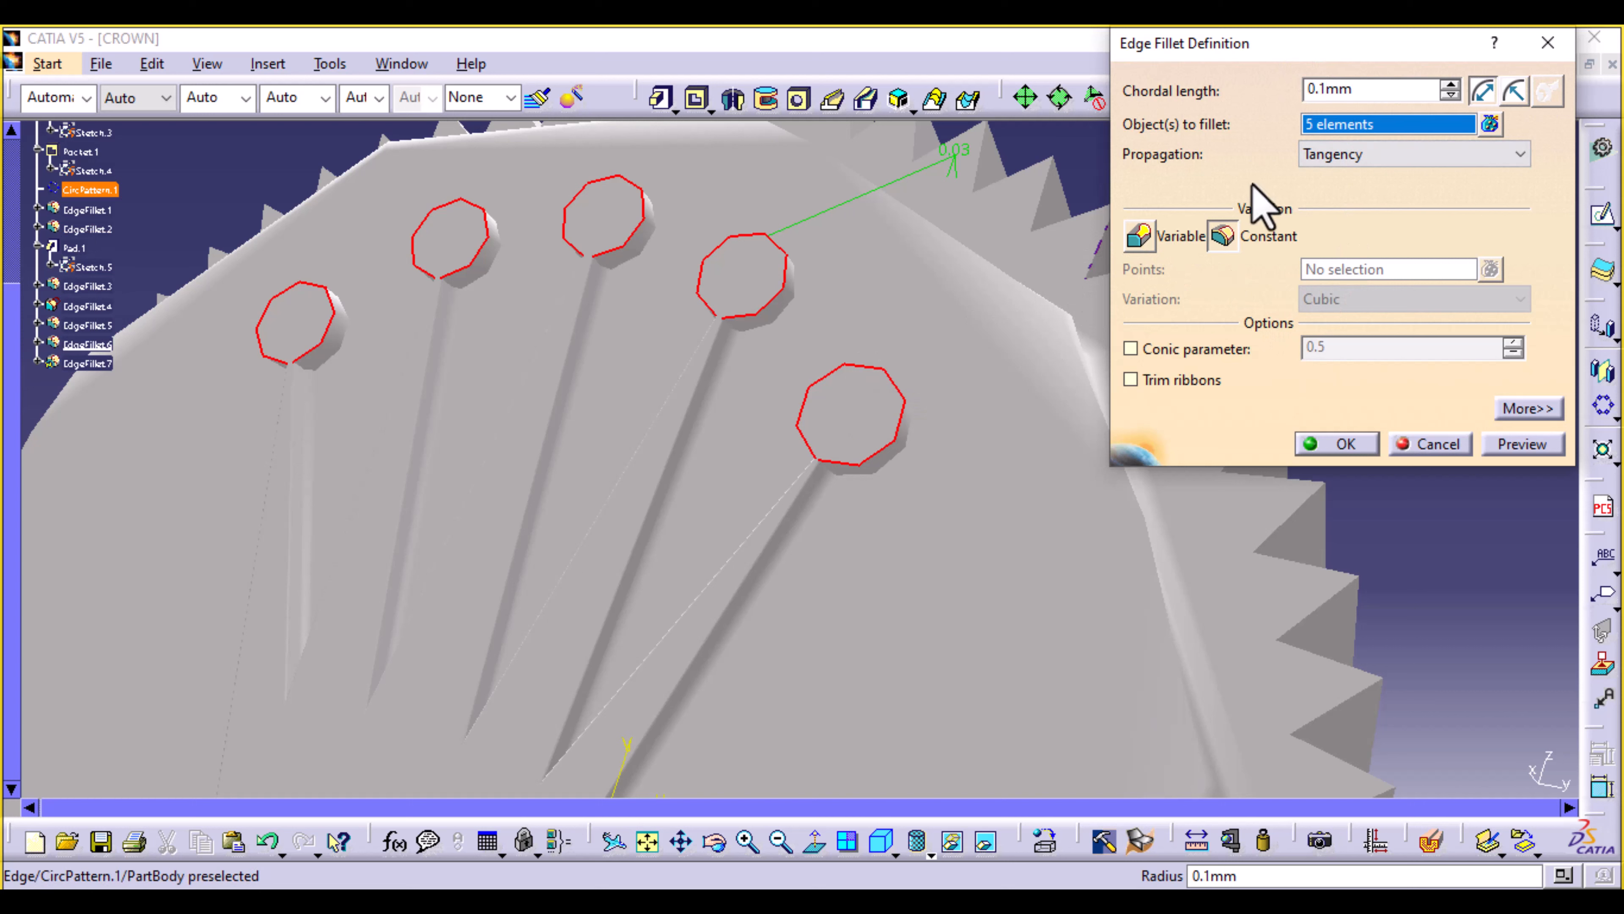
click(1522, 446)
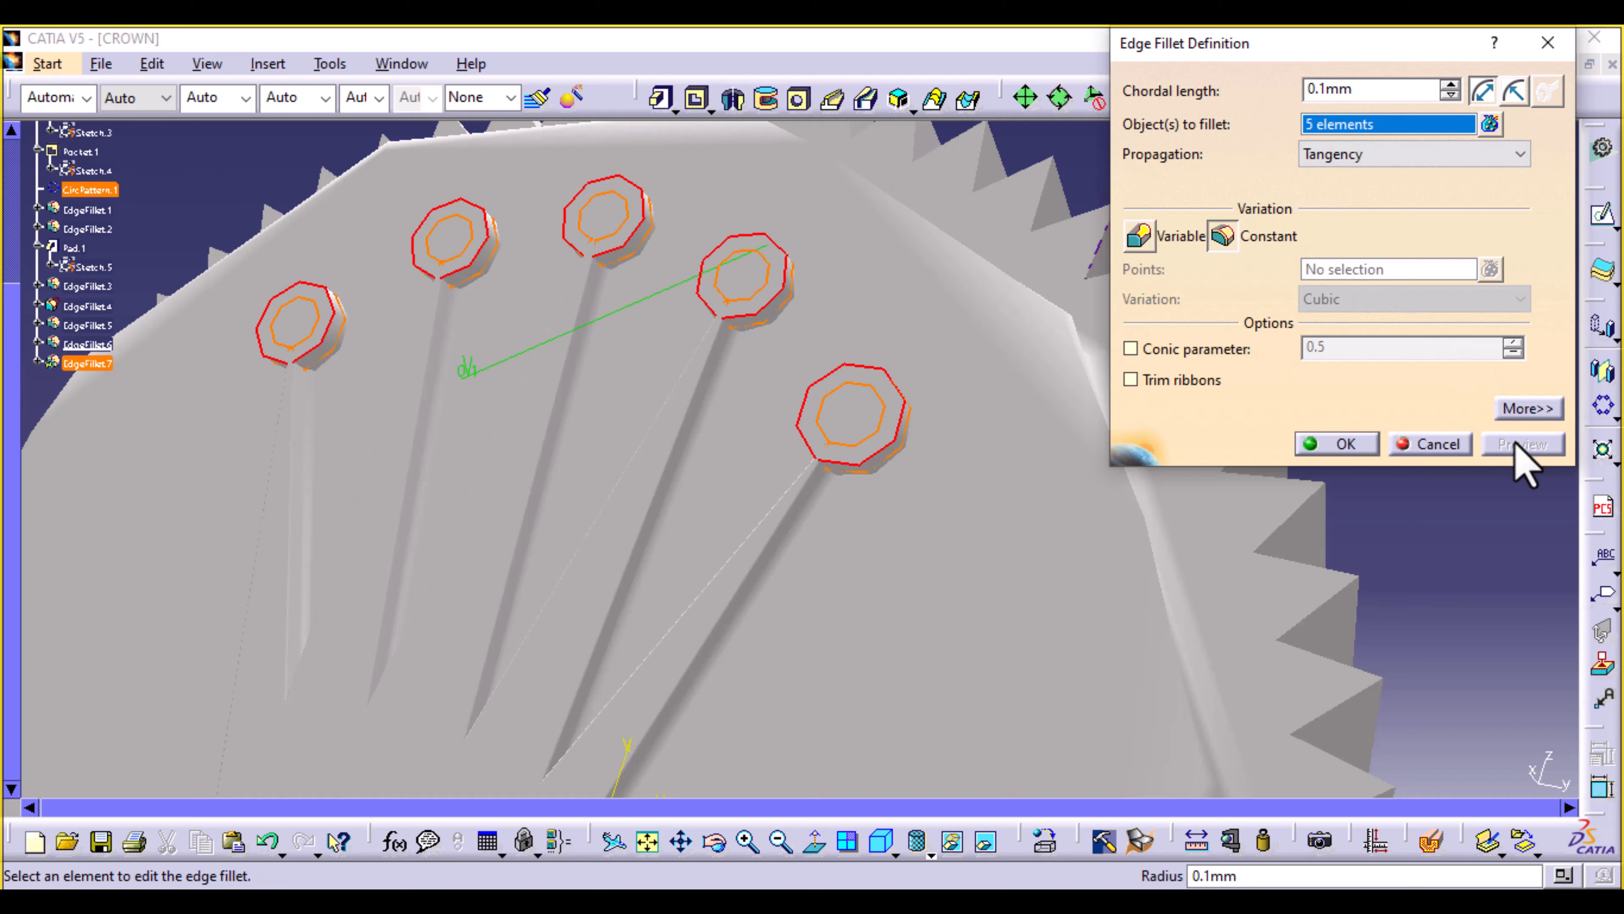
middle_drag(1016, 715, 972, 453)
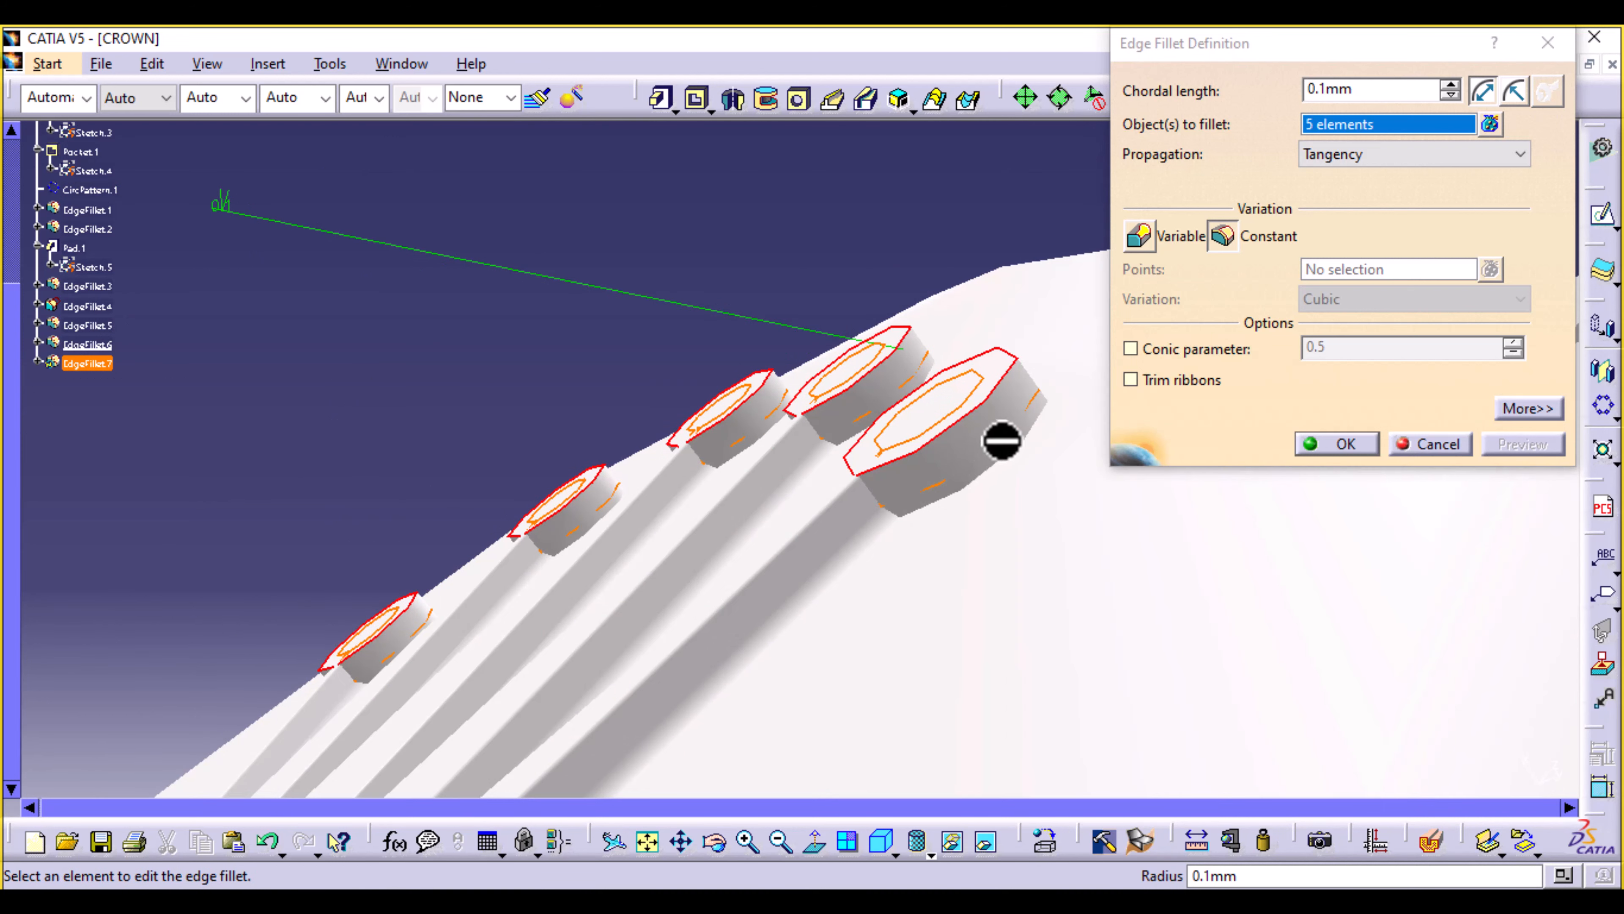
Try to fillet the five round tips at 0.15 mm.
click(1329, 91)
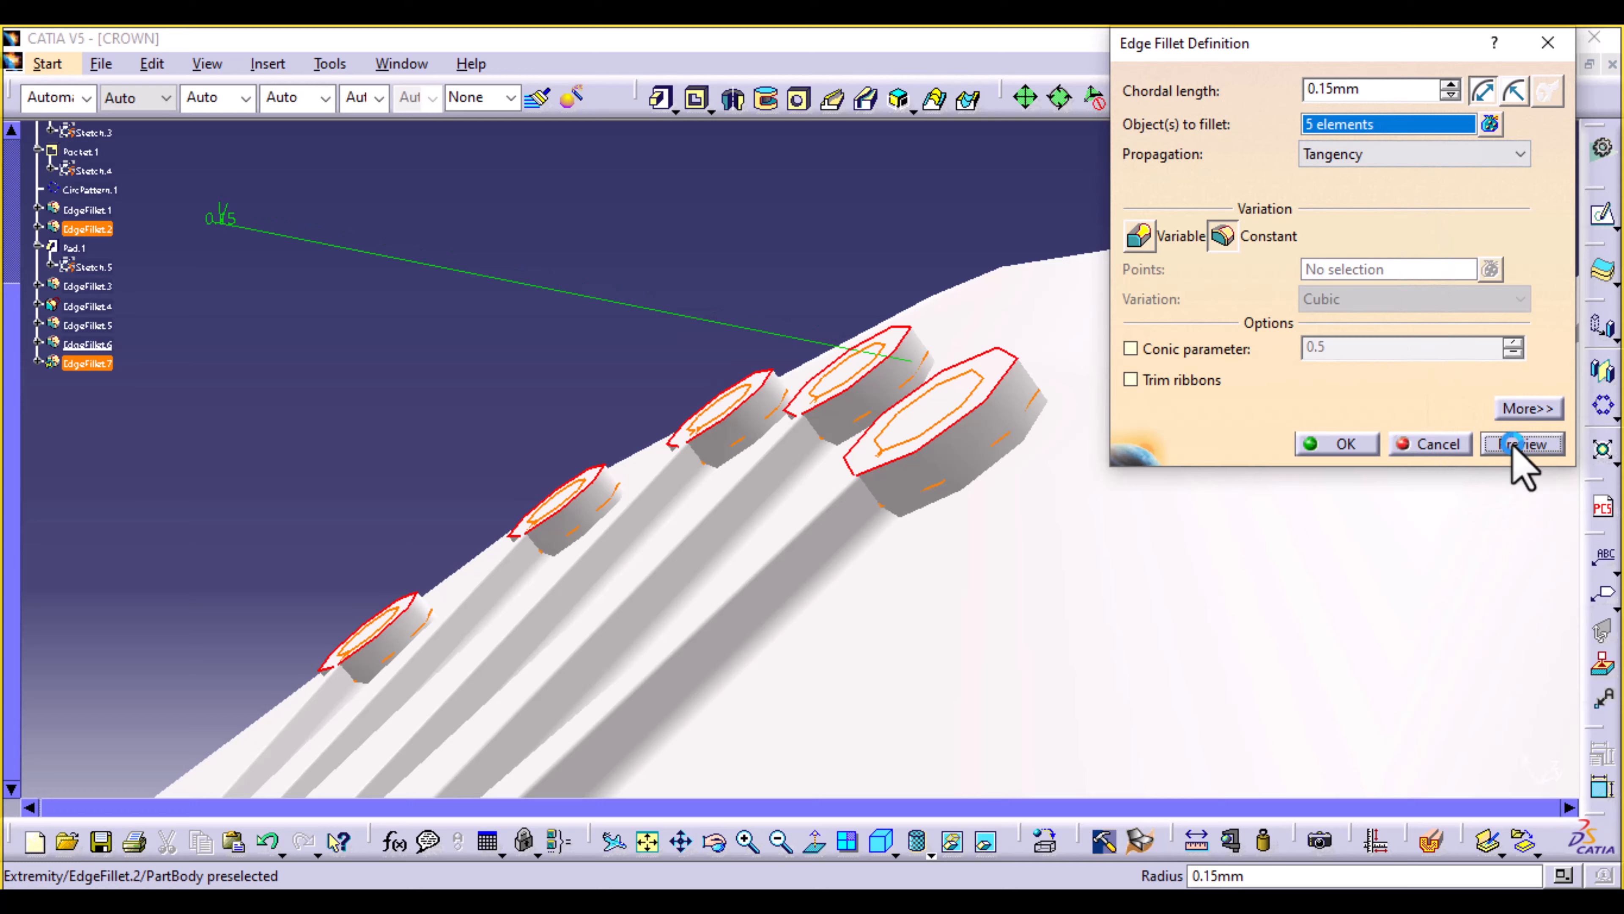
click(1512, 447)
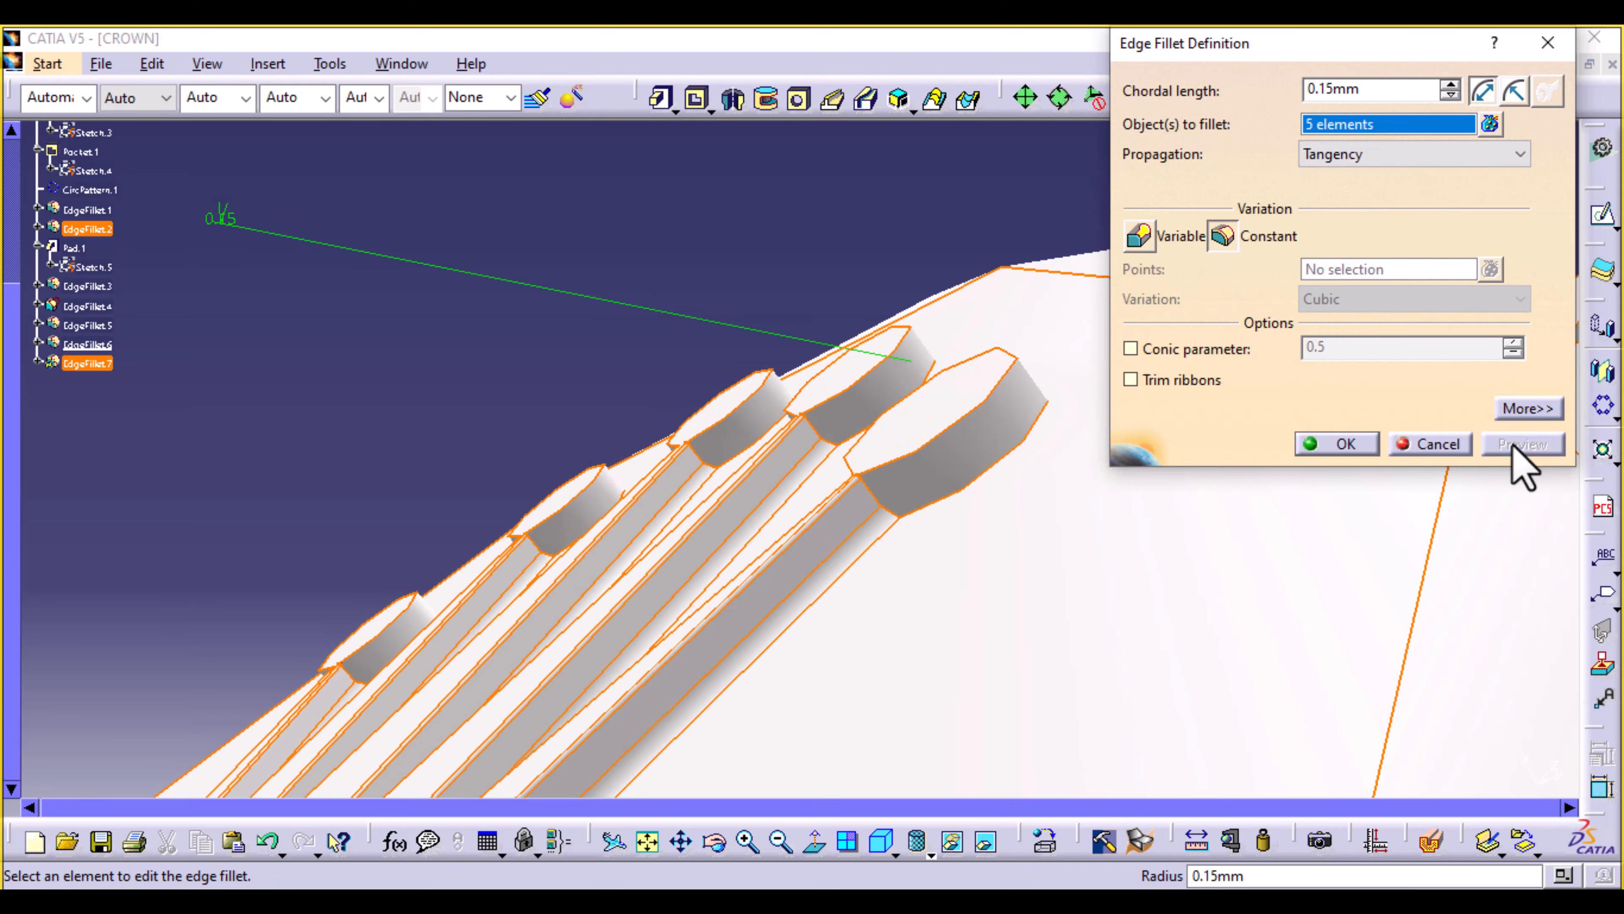
middle_drag(862, 233, 918, 257)
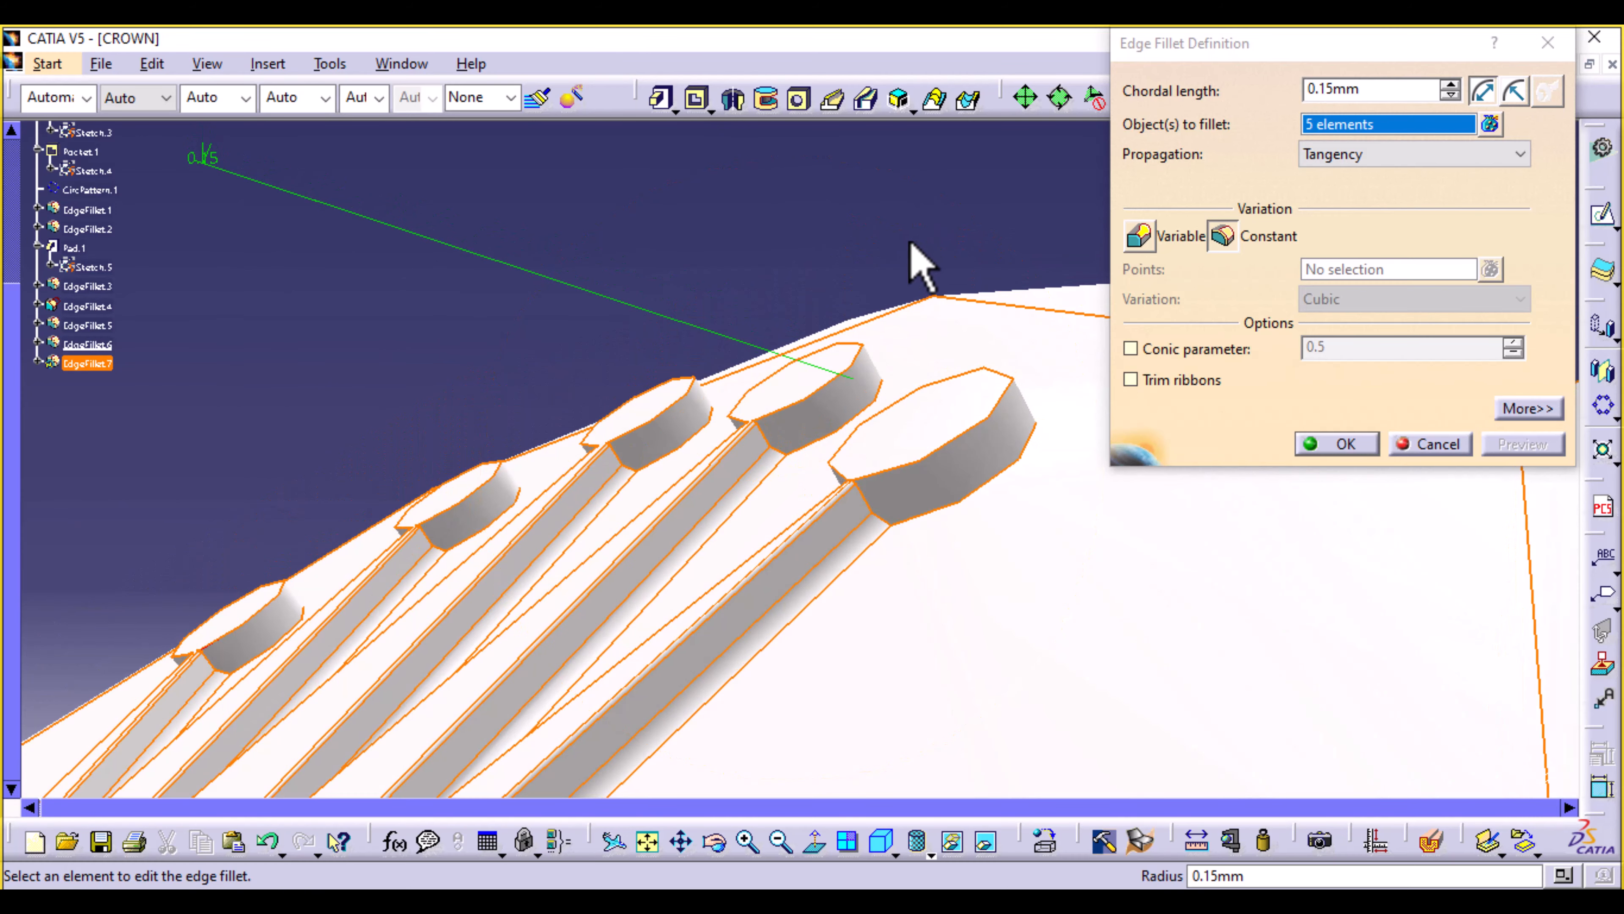
click(1344, 445)
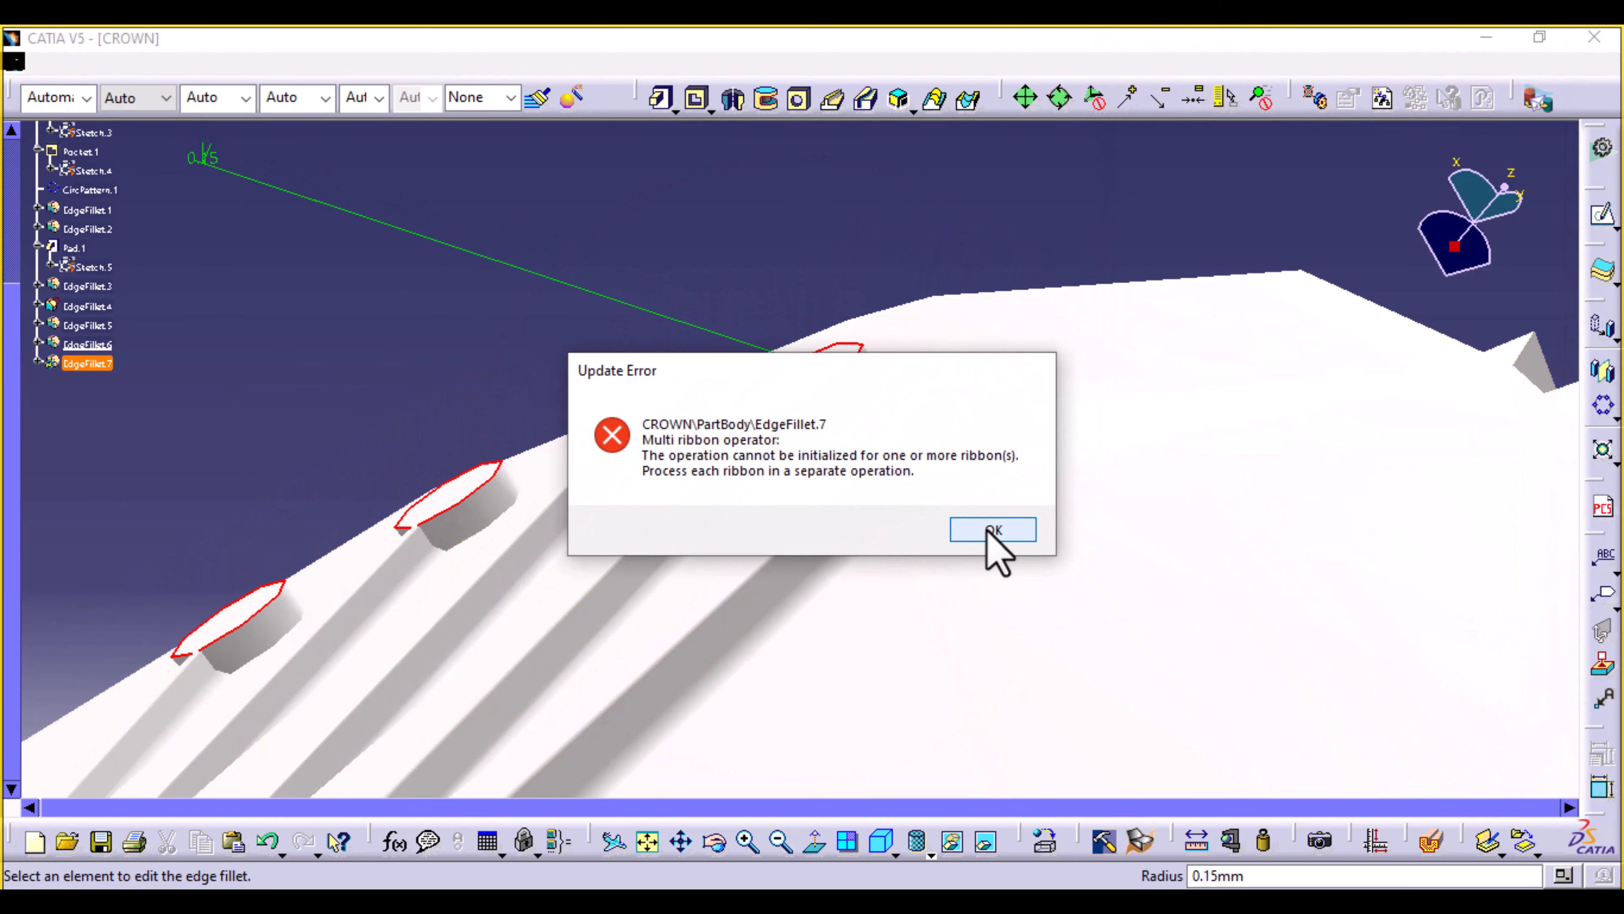
click(991, 531)
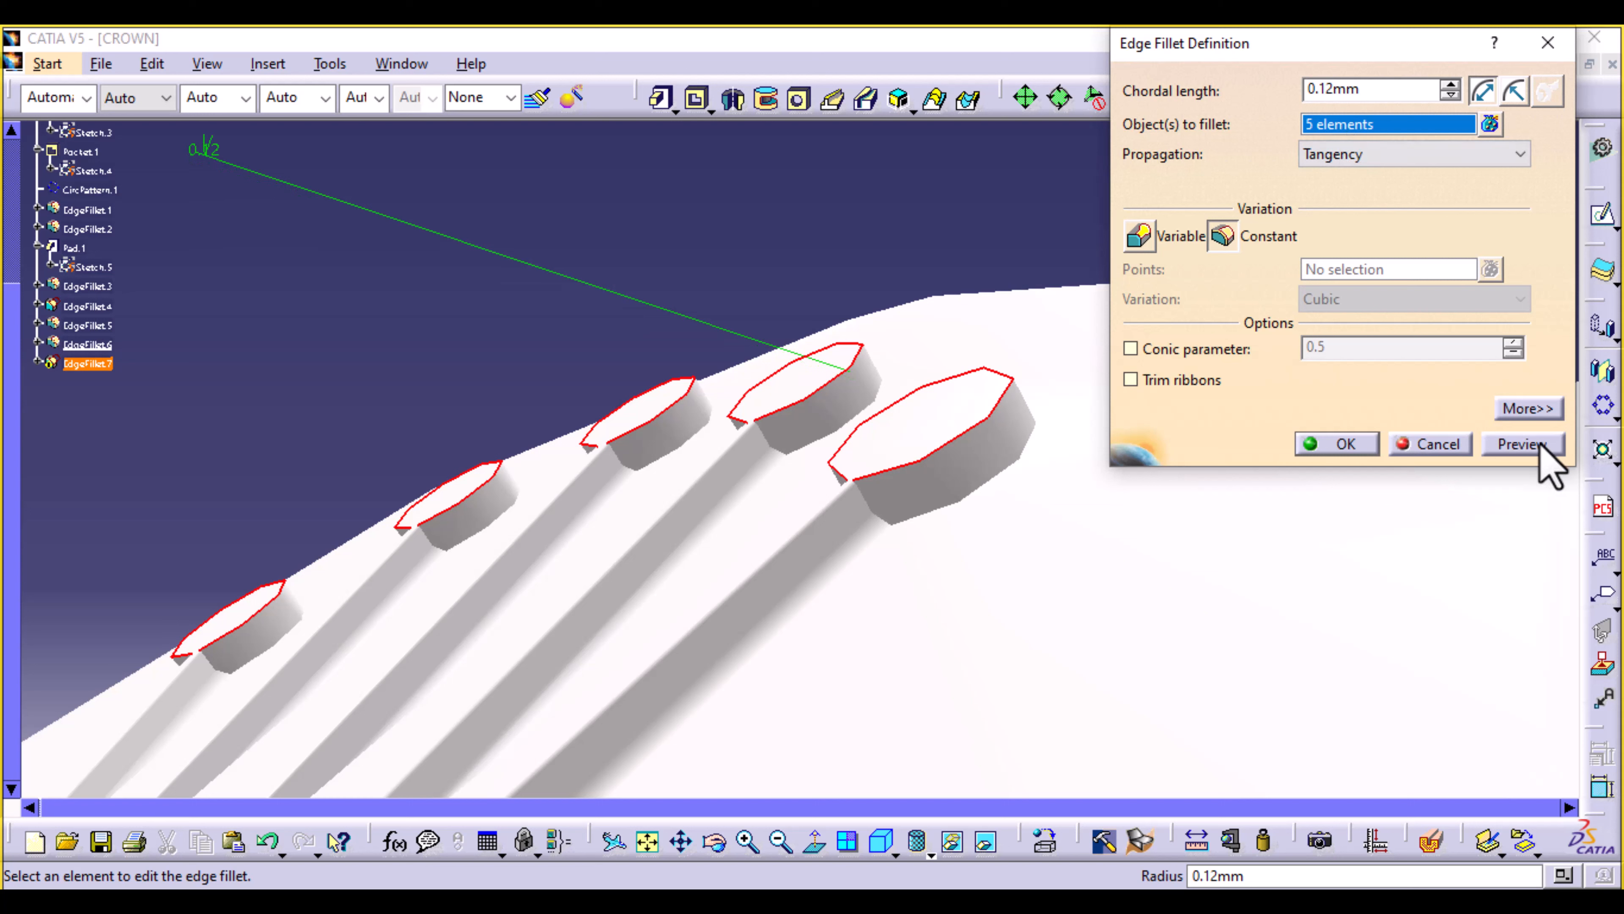
Set the round tips' edge fillet to 0.12 mm, preview it and apply it.
click(1538, 445)
click(1338, 444)
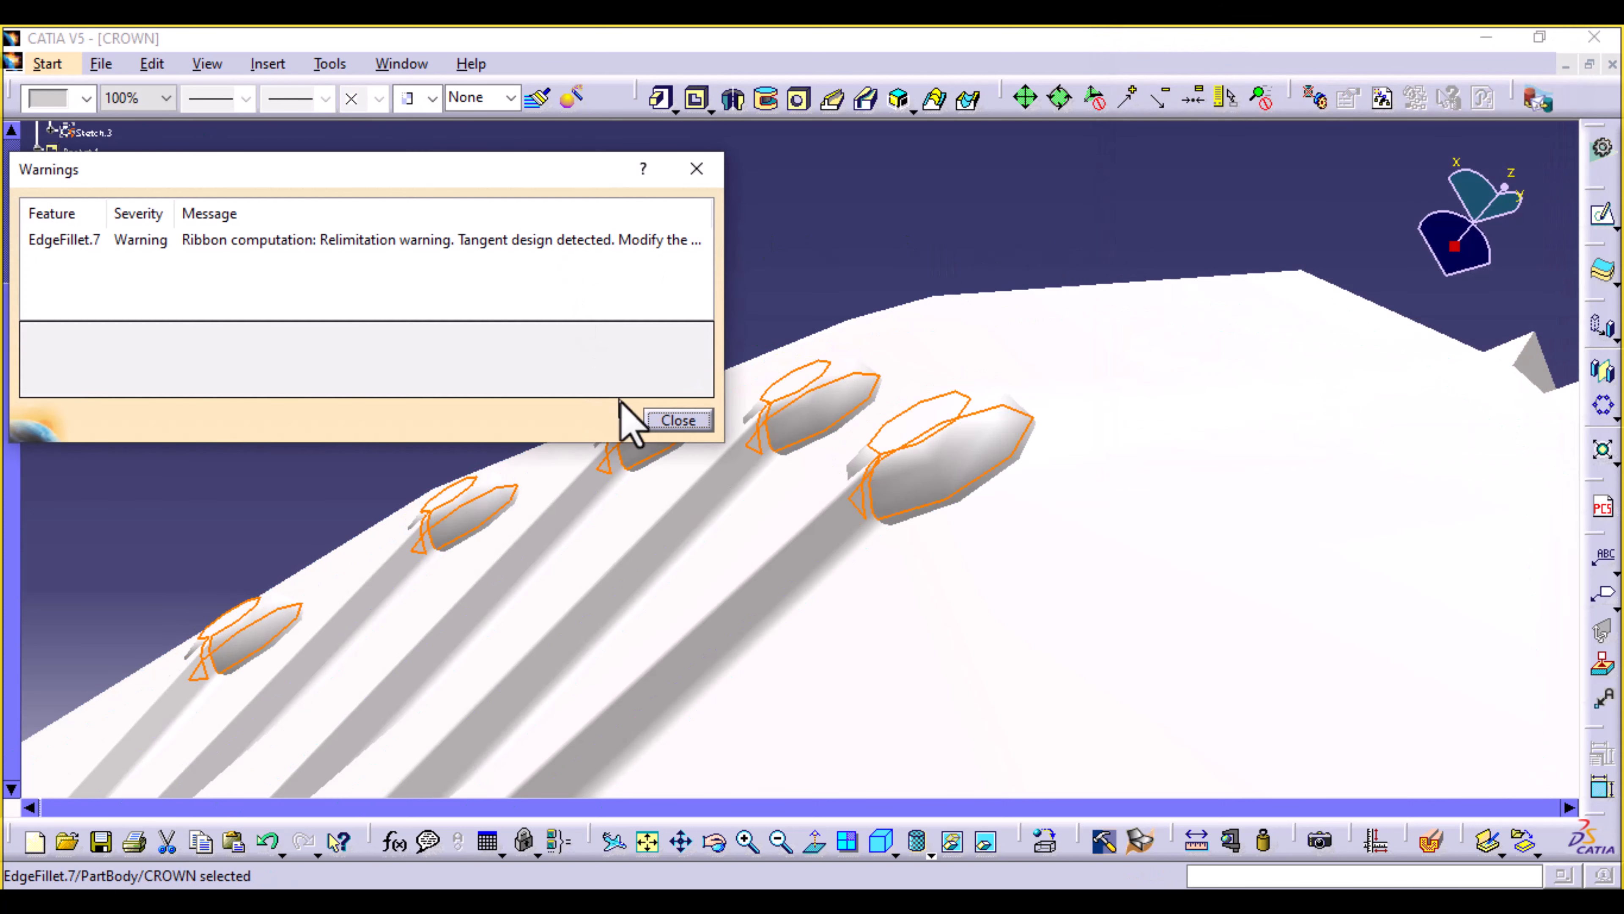
click(668, 421)
Apply the Steel material from the Metal family of the default material catalog to the whole crown.
middle_drag(644, 269, 783, 643)
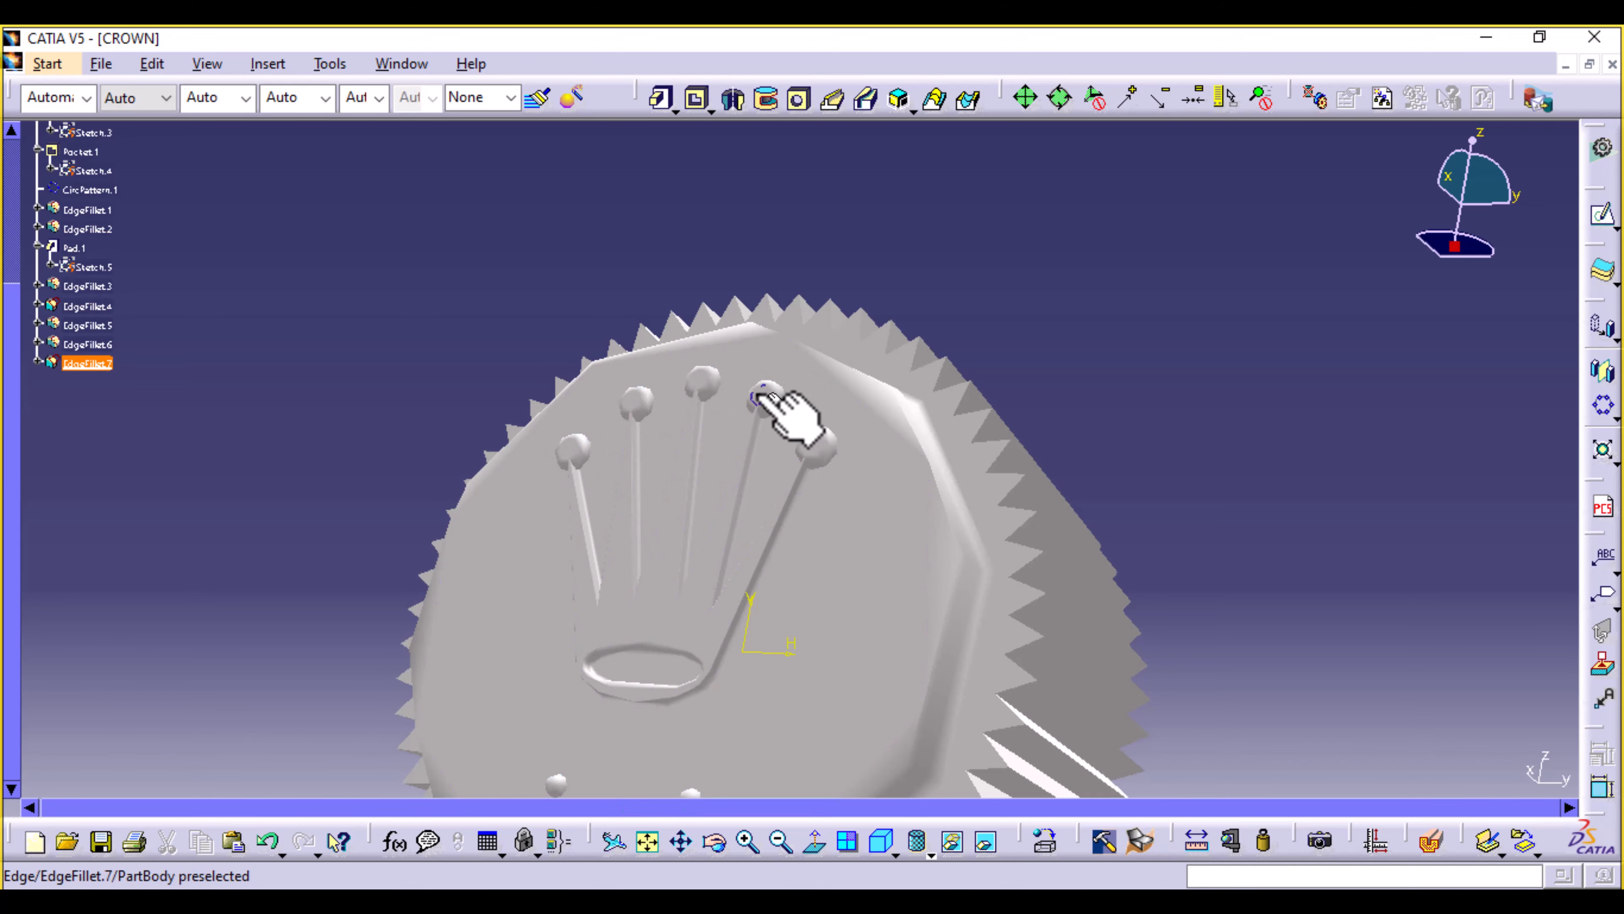
middle_drag(390, 390, 927, 384)
middle_drag(1124, 410, 1155, 636)
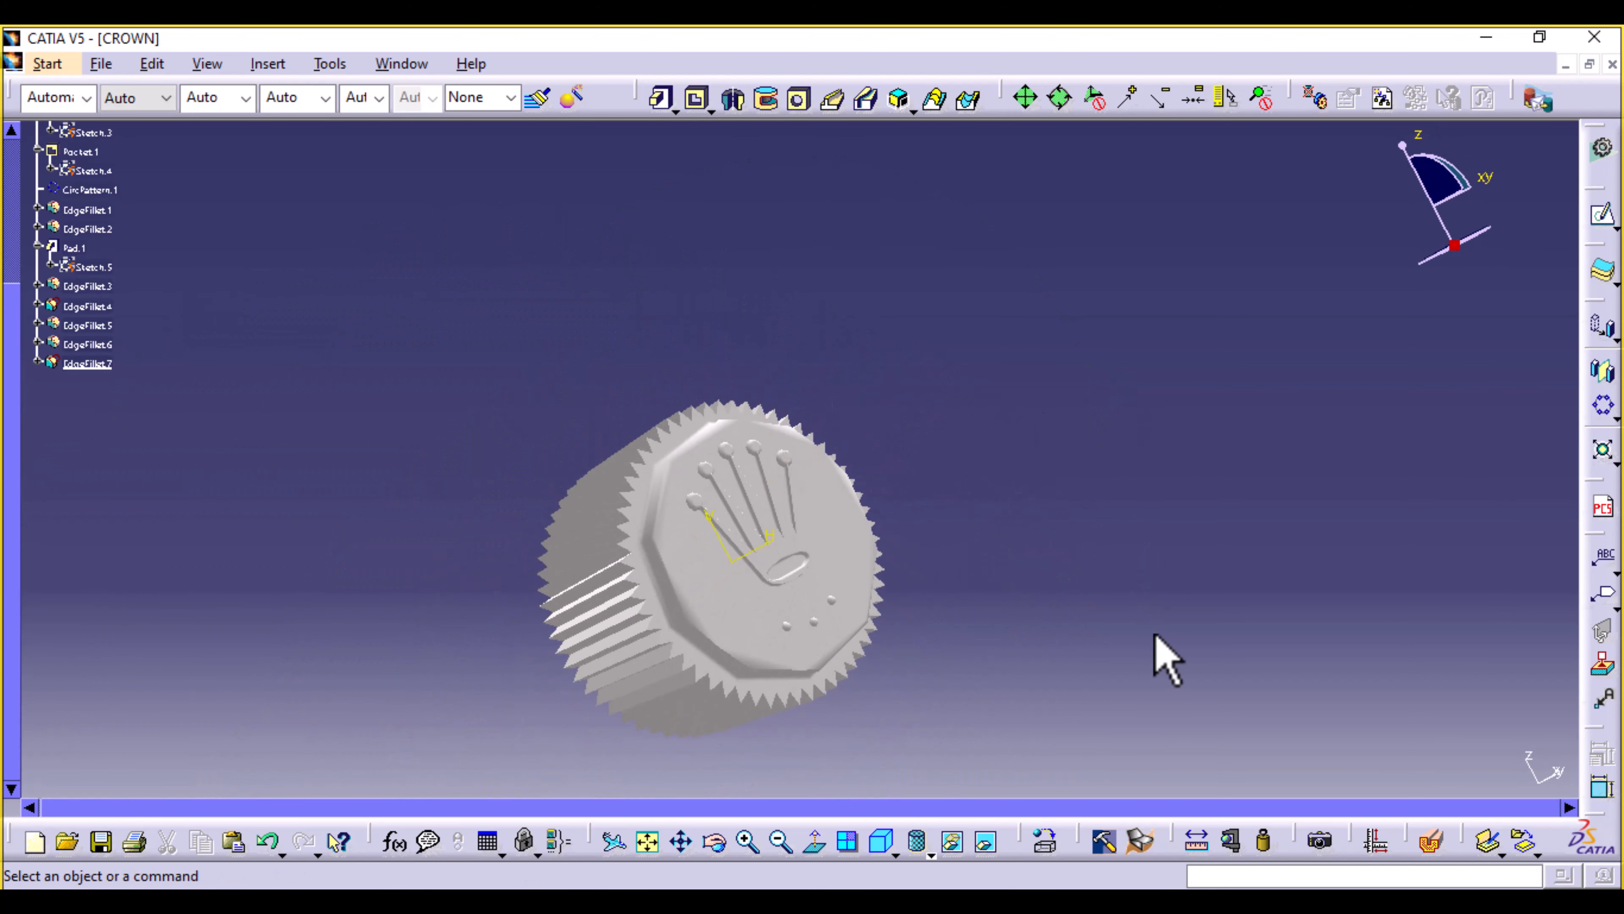
middle_drag(259, 648, 573, 508)
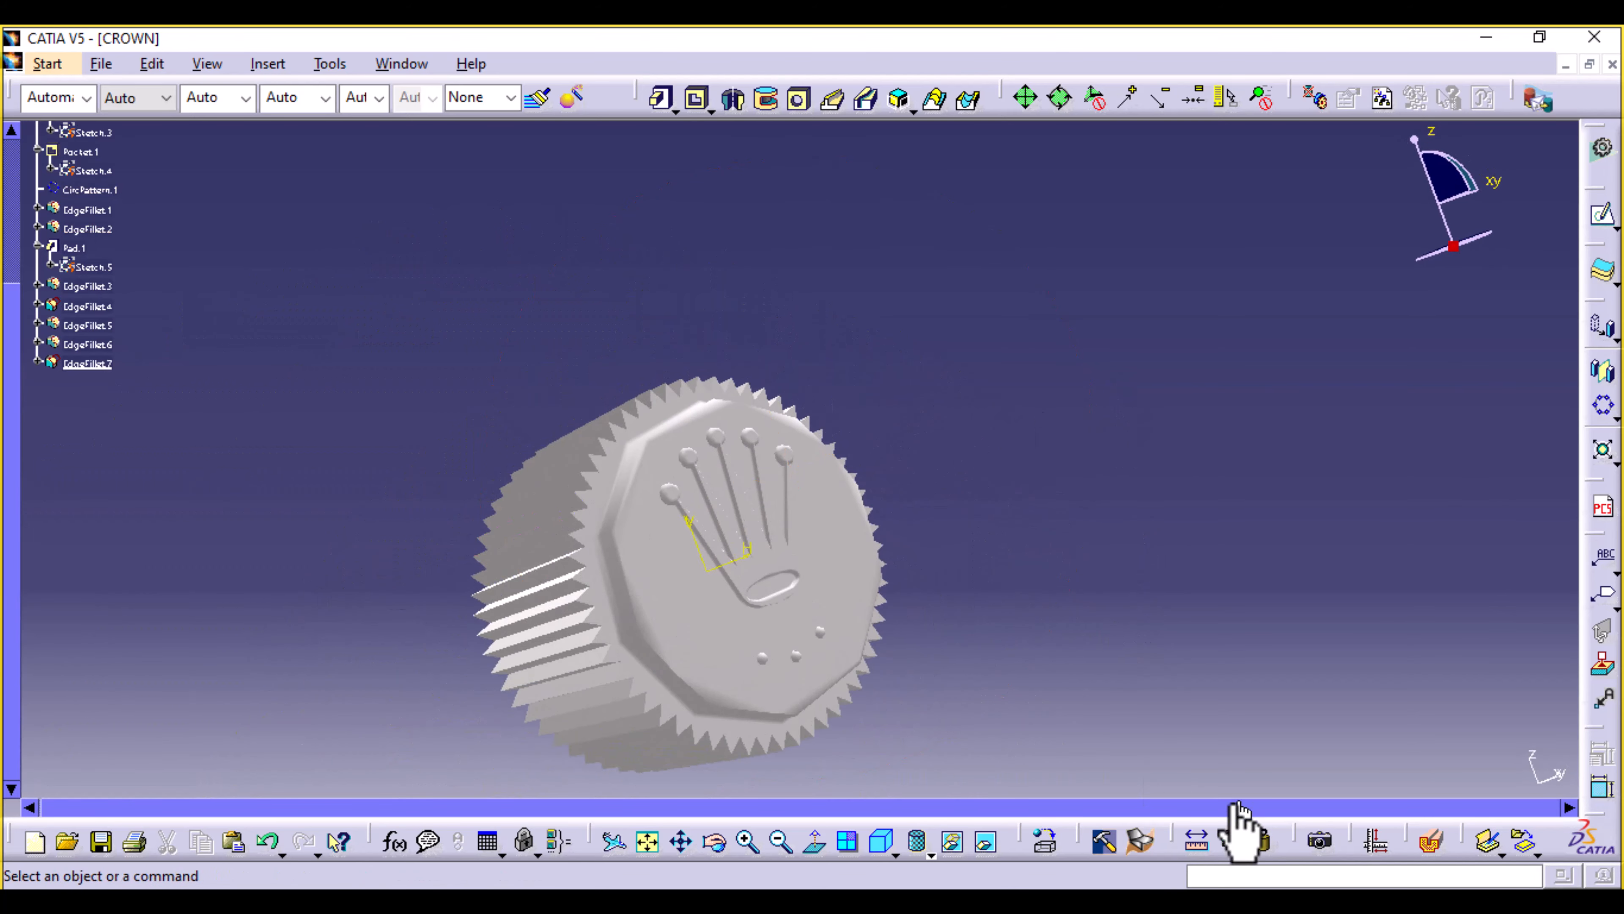
click(1046, 842)
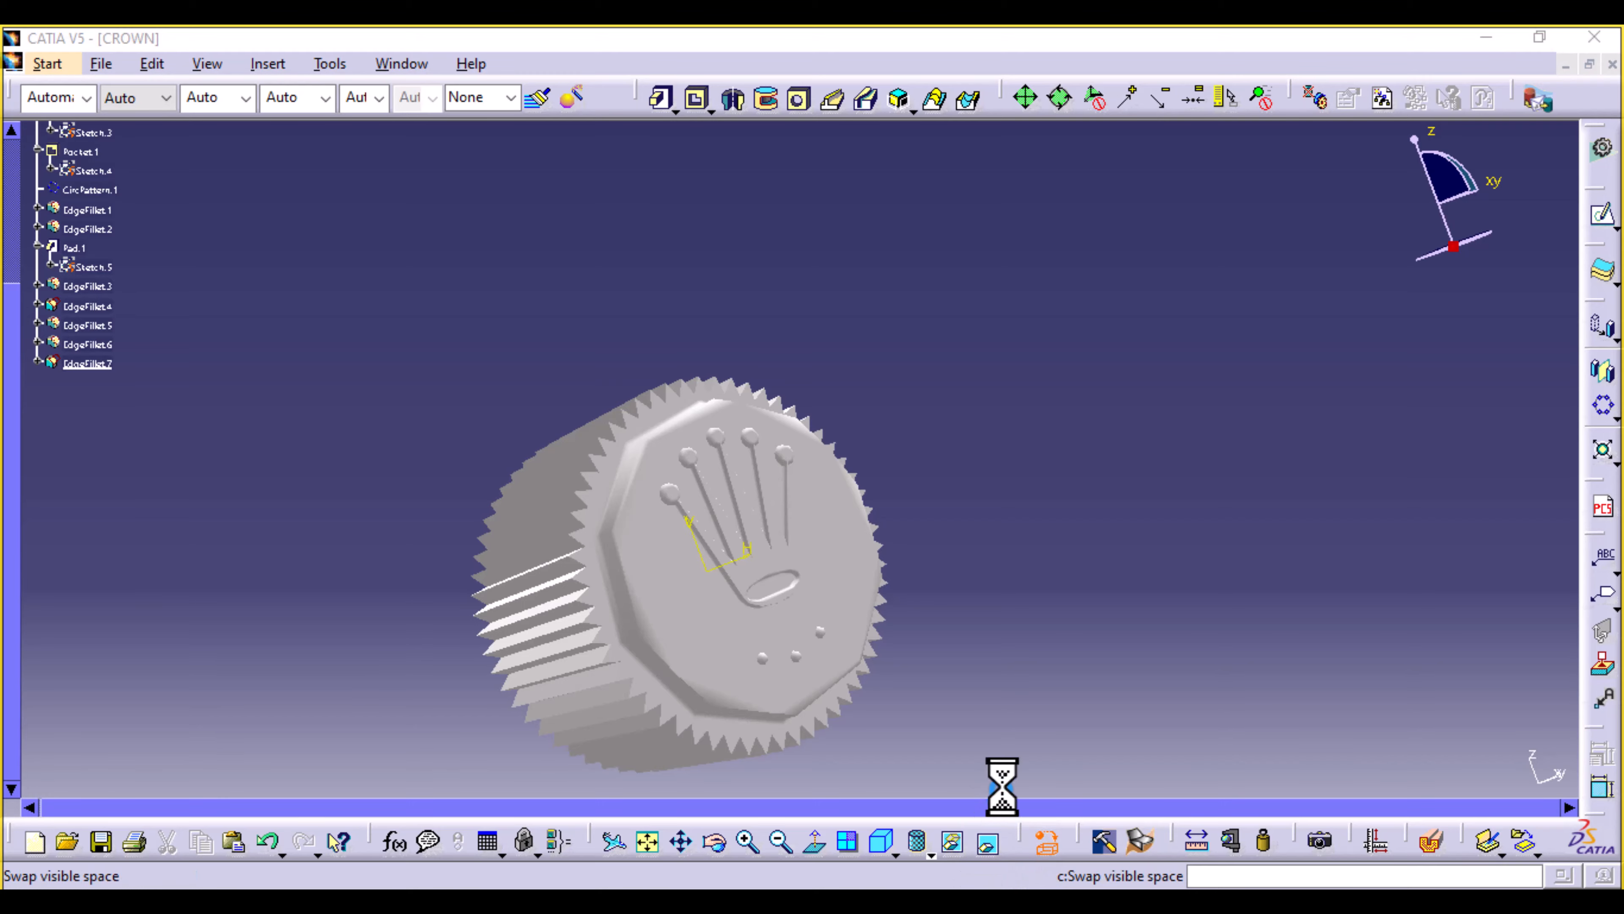
scroll(959, 505, down, 2)
click(916, 495)
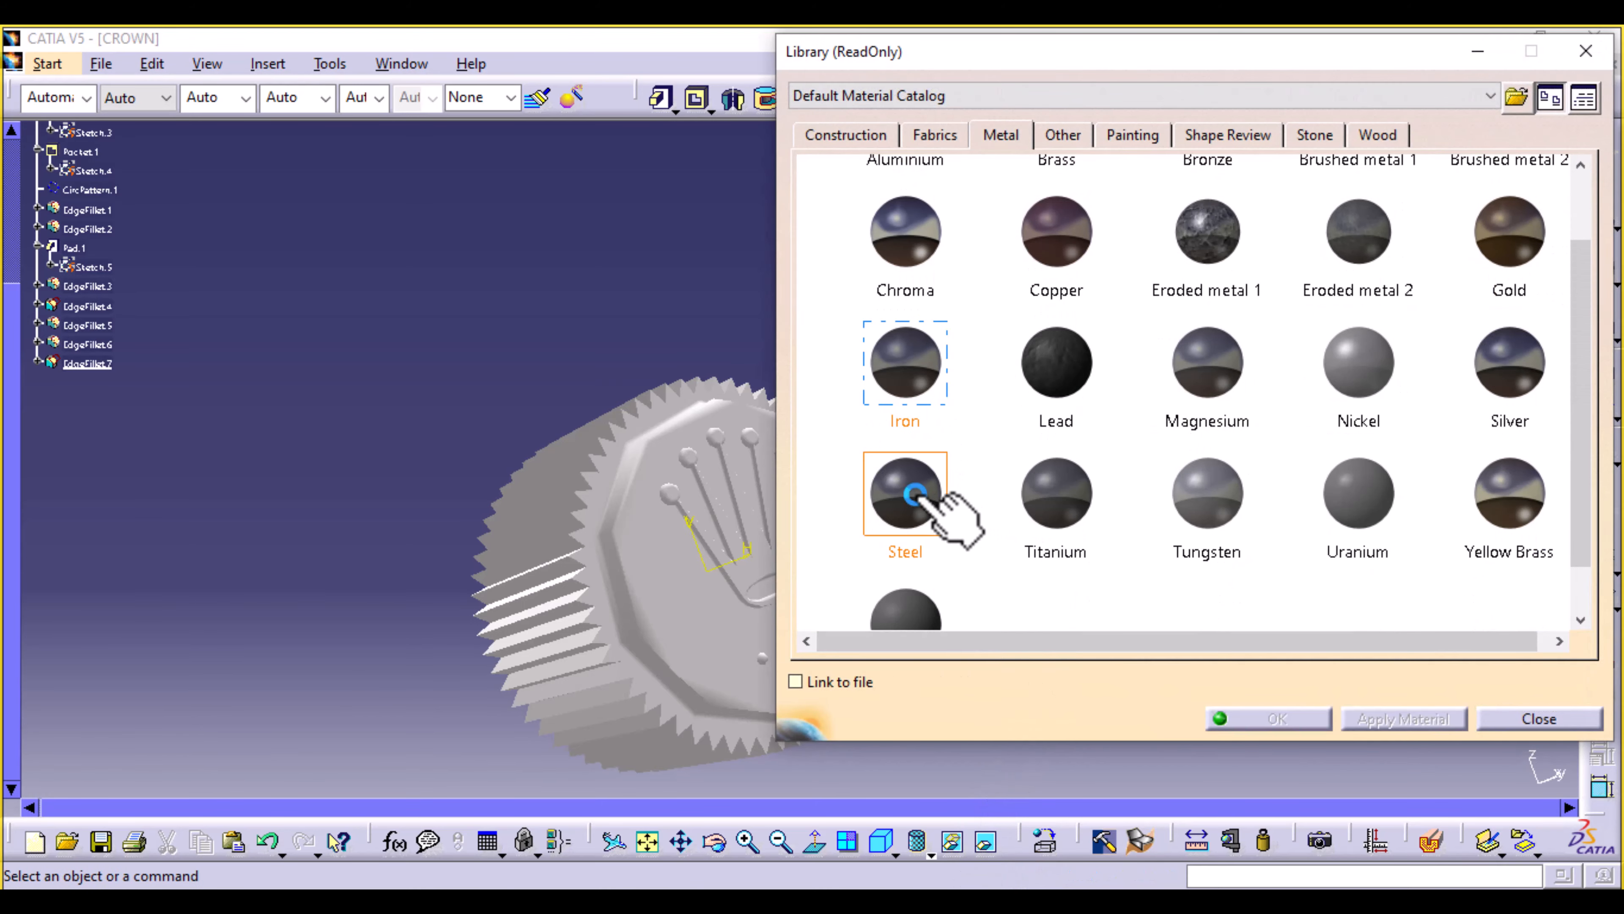
drag(655, 551, 652, 546)
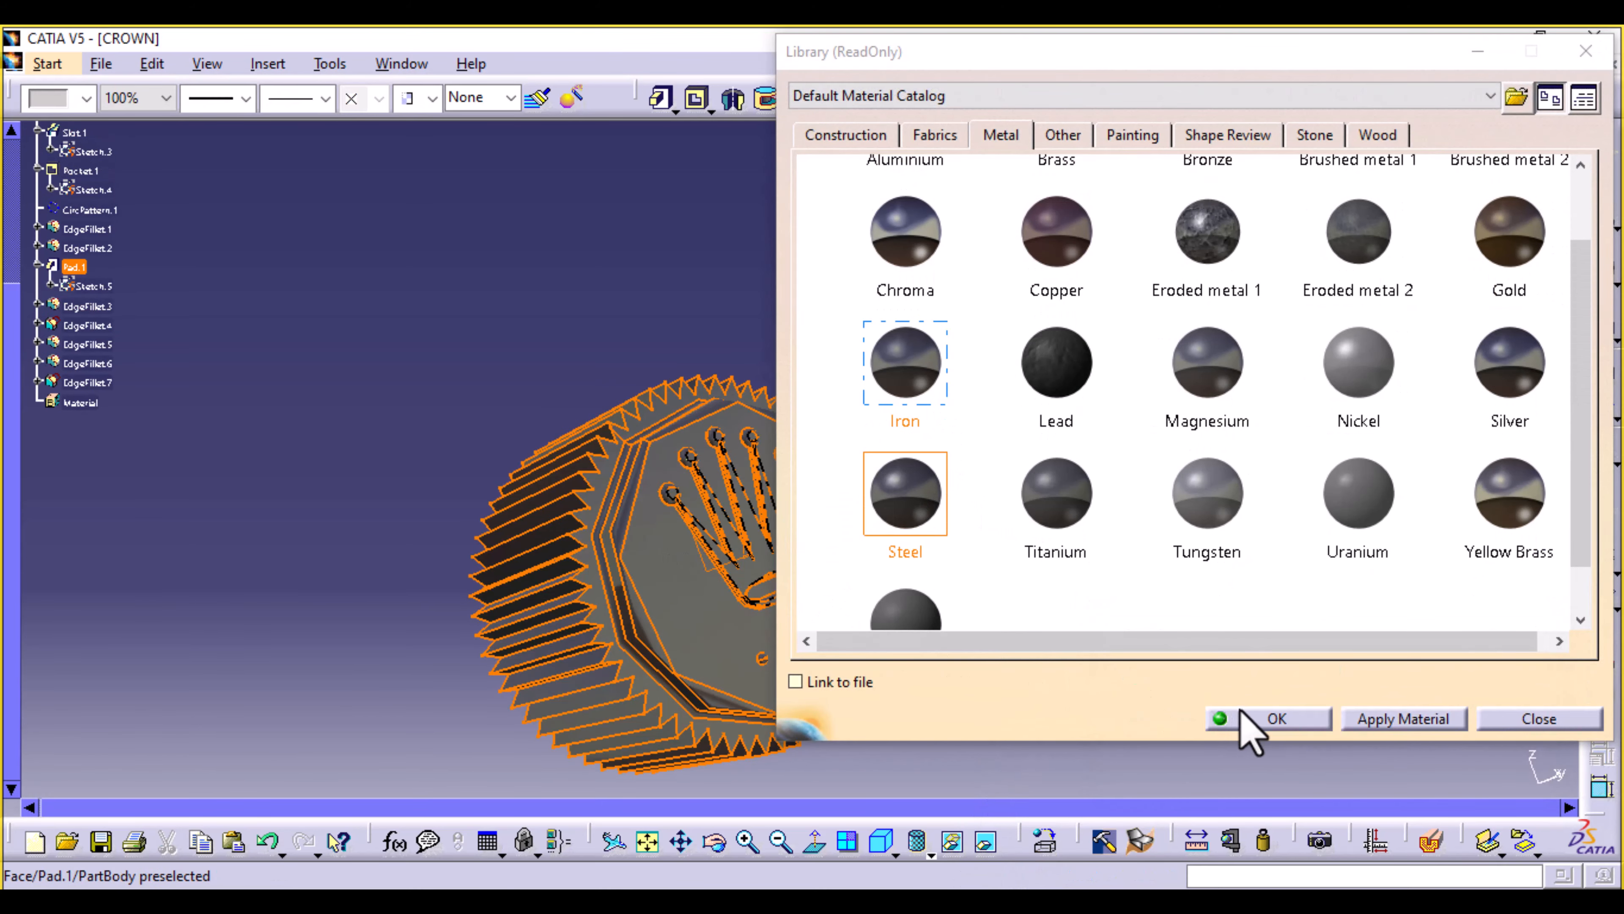
click(1260, 719)
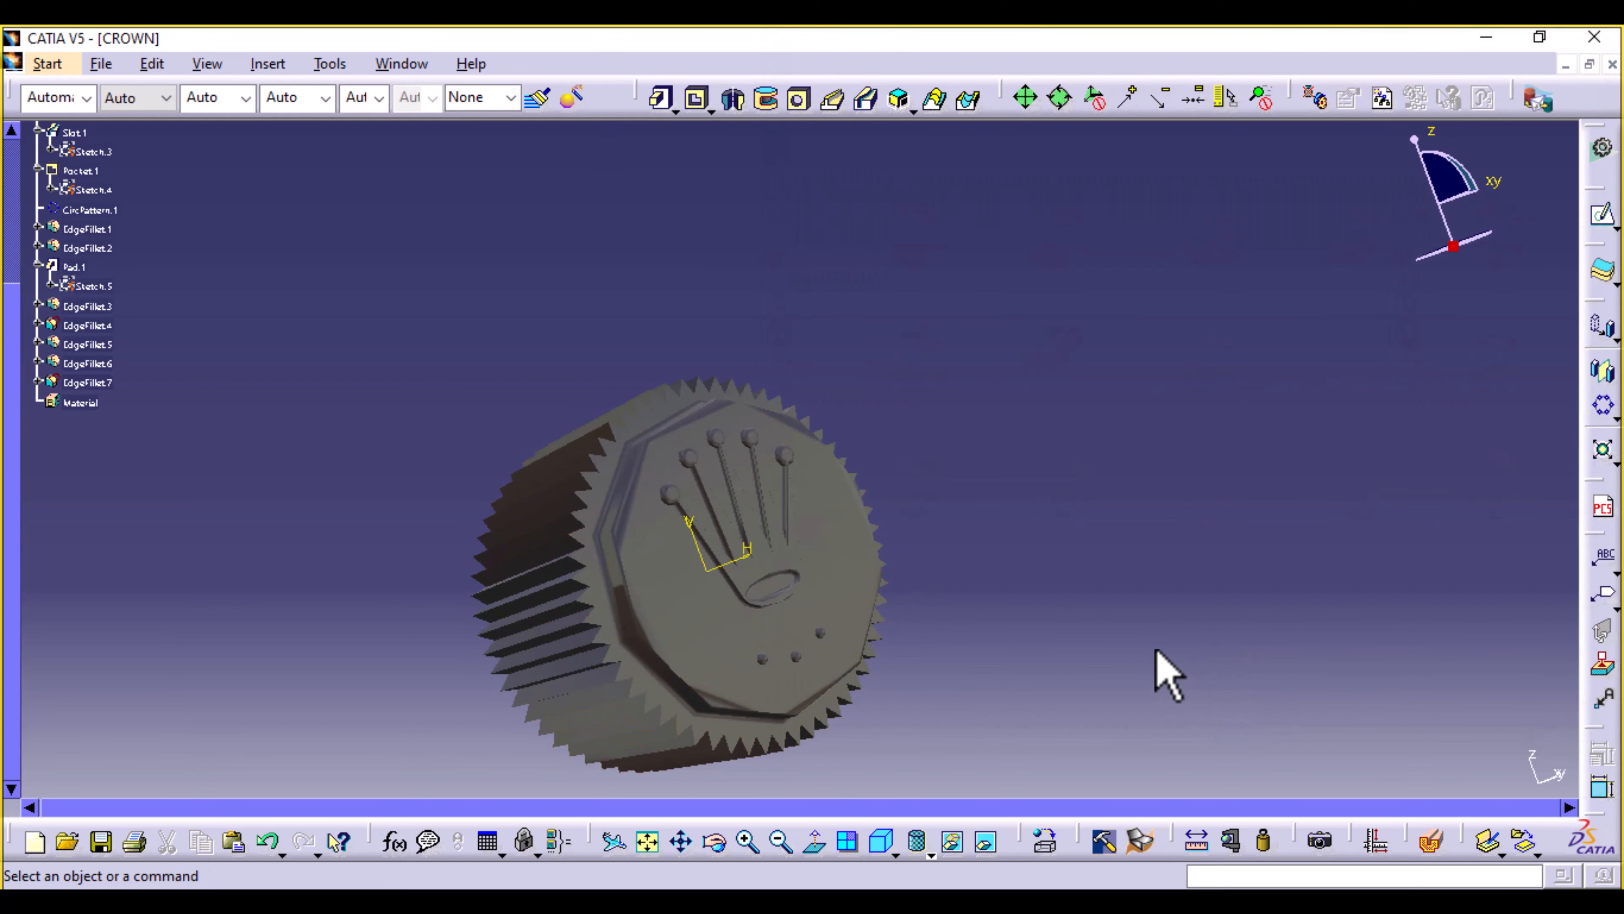
Examine the steel crown's toothed side, rear recess and protruding stem, and enlarge the specification tree for reading.
middle_drag(1158, 656, 704, 671)
middle_drag(461, 580, 1029, 616)
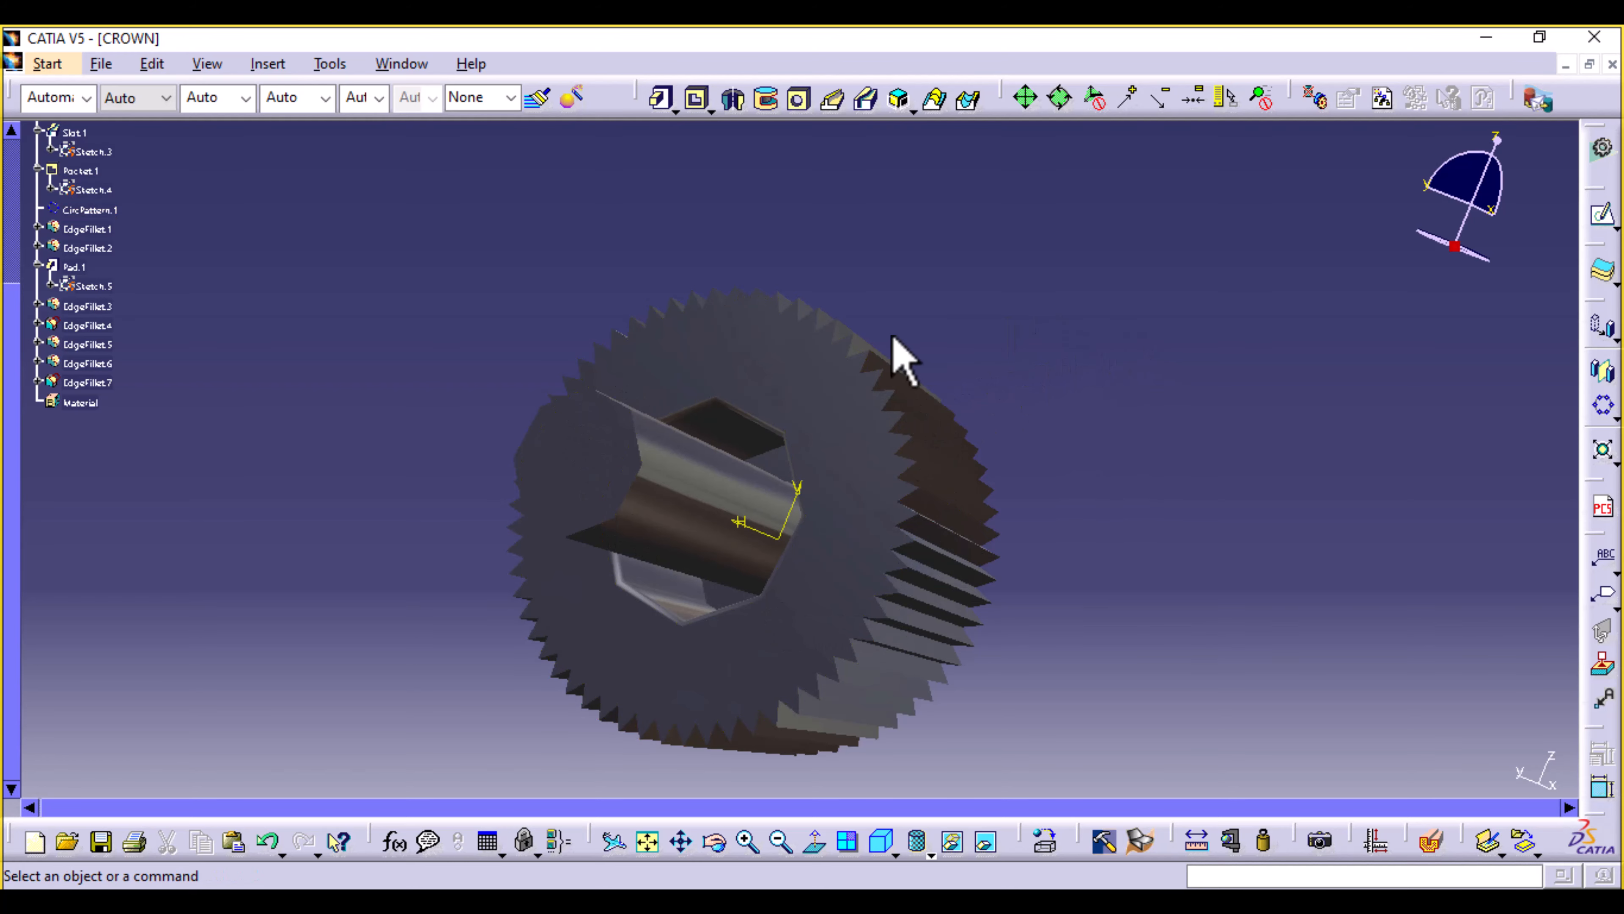
click(42, 286)
ctrl+middle_drag(37, 282, 57, 225)
click(60, 235)
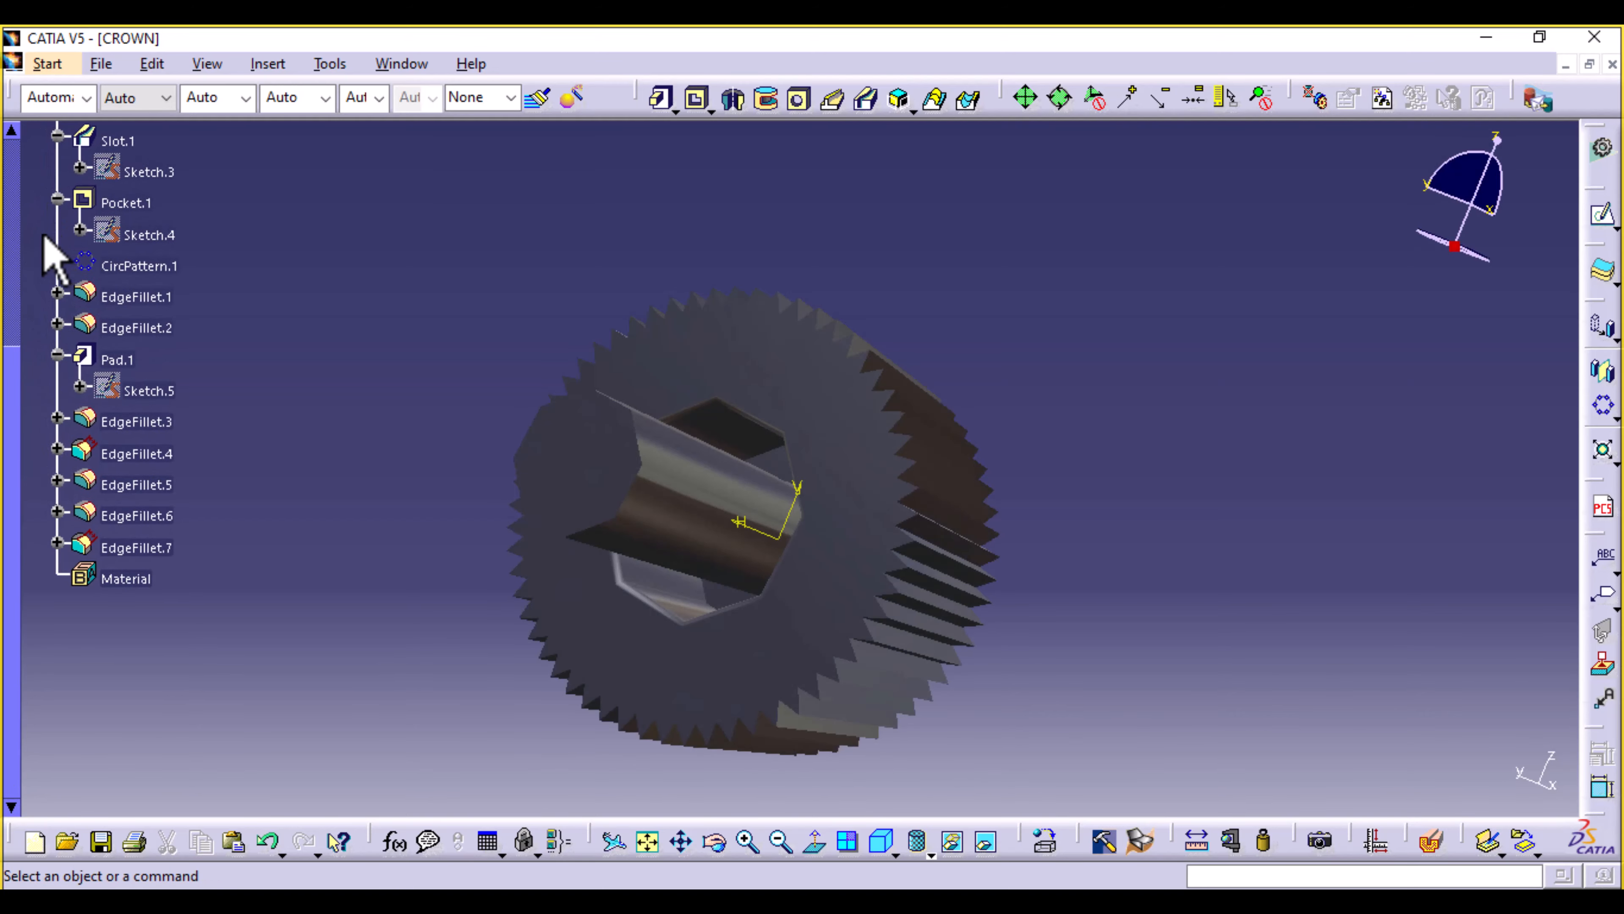
middle_drag(1160, 374, 900, 430)
middle_drag(962, 547, 1413, 544)
scroll(1413, 544, down, 1)
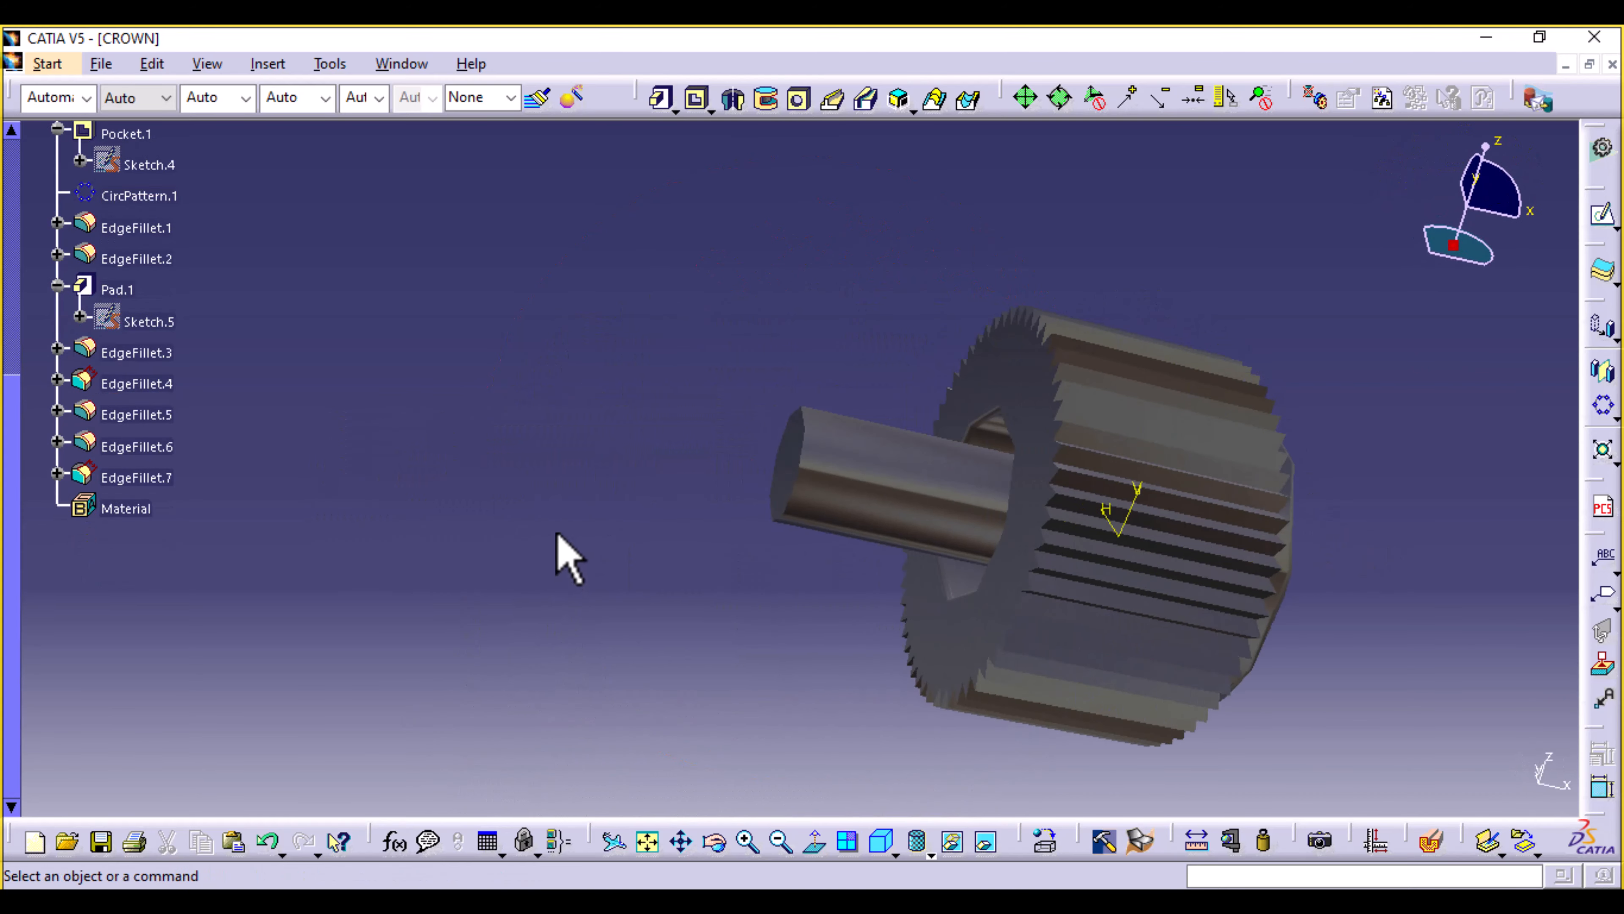
middle_drag(593, 390, 727, 553)
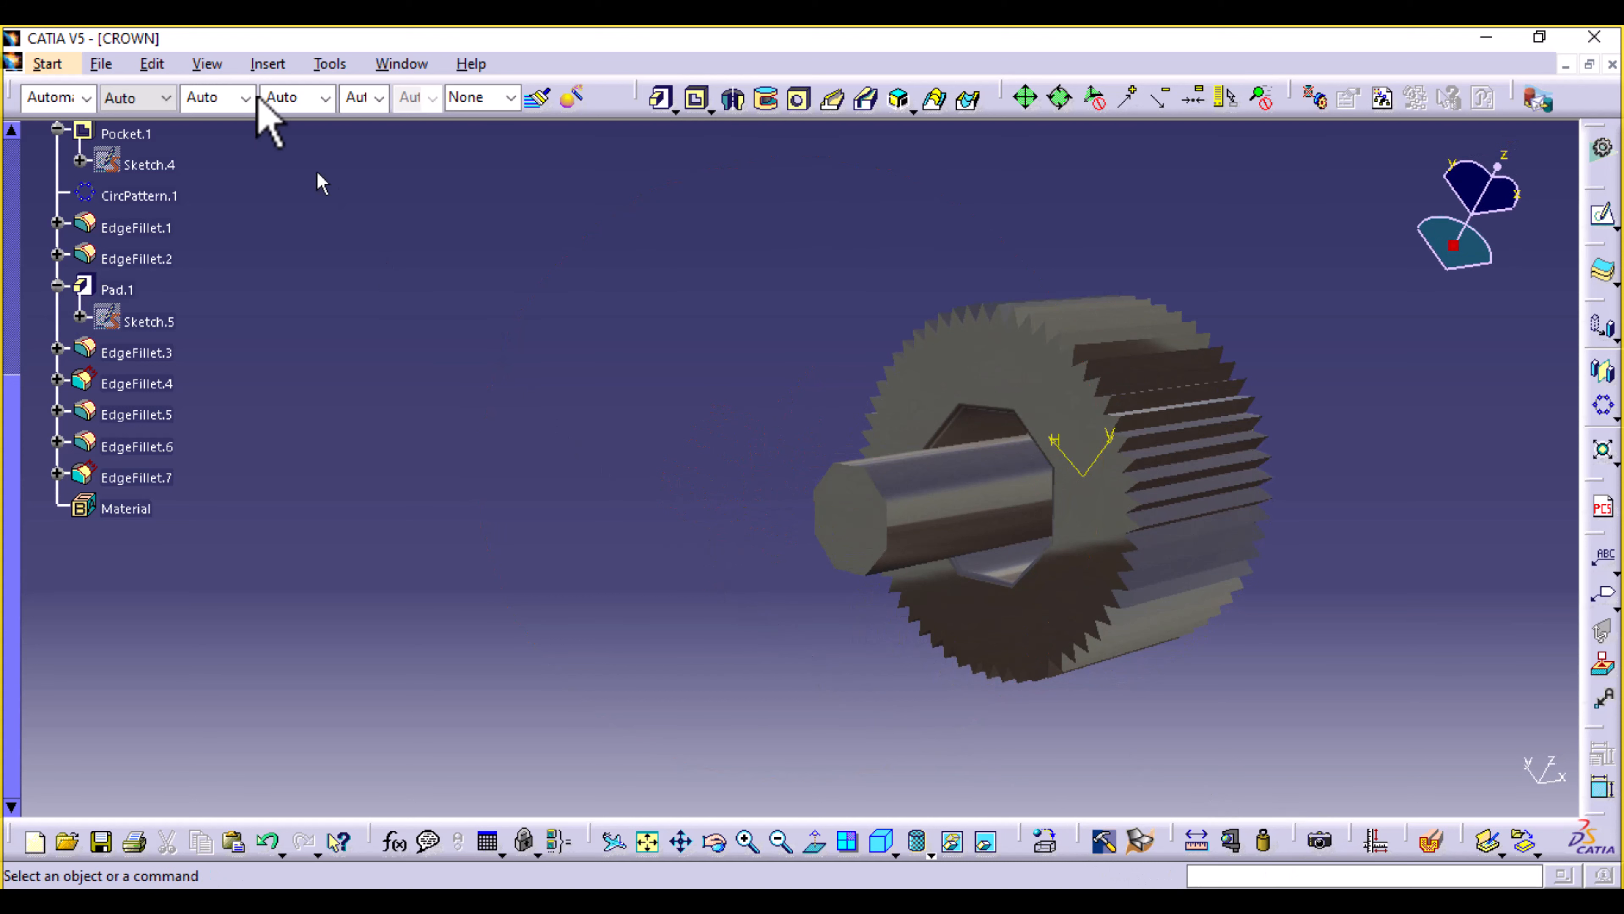
Open the recent part MIDDLE CASE.CATPart and focus on the threaded crown tube on the case's side.
click(101, 64)
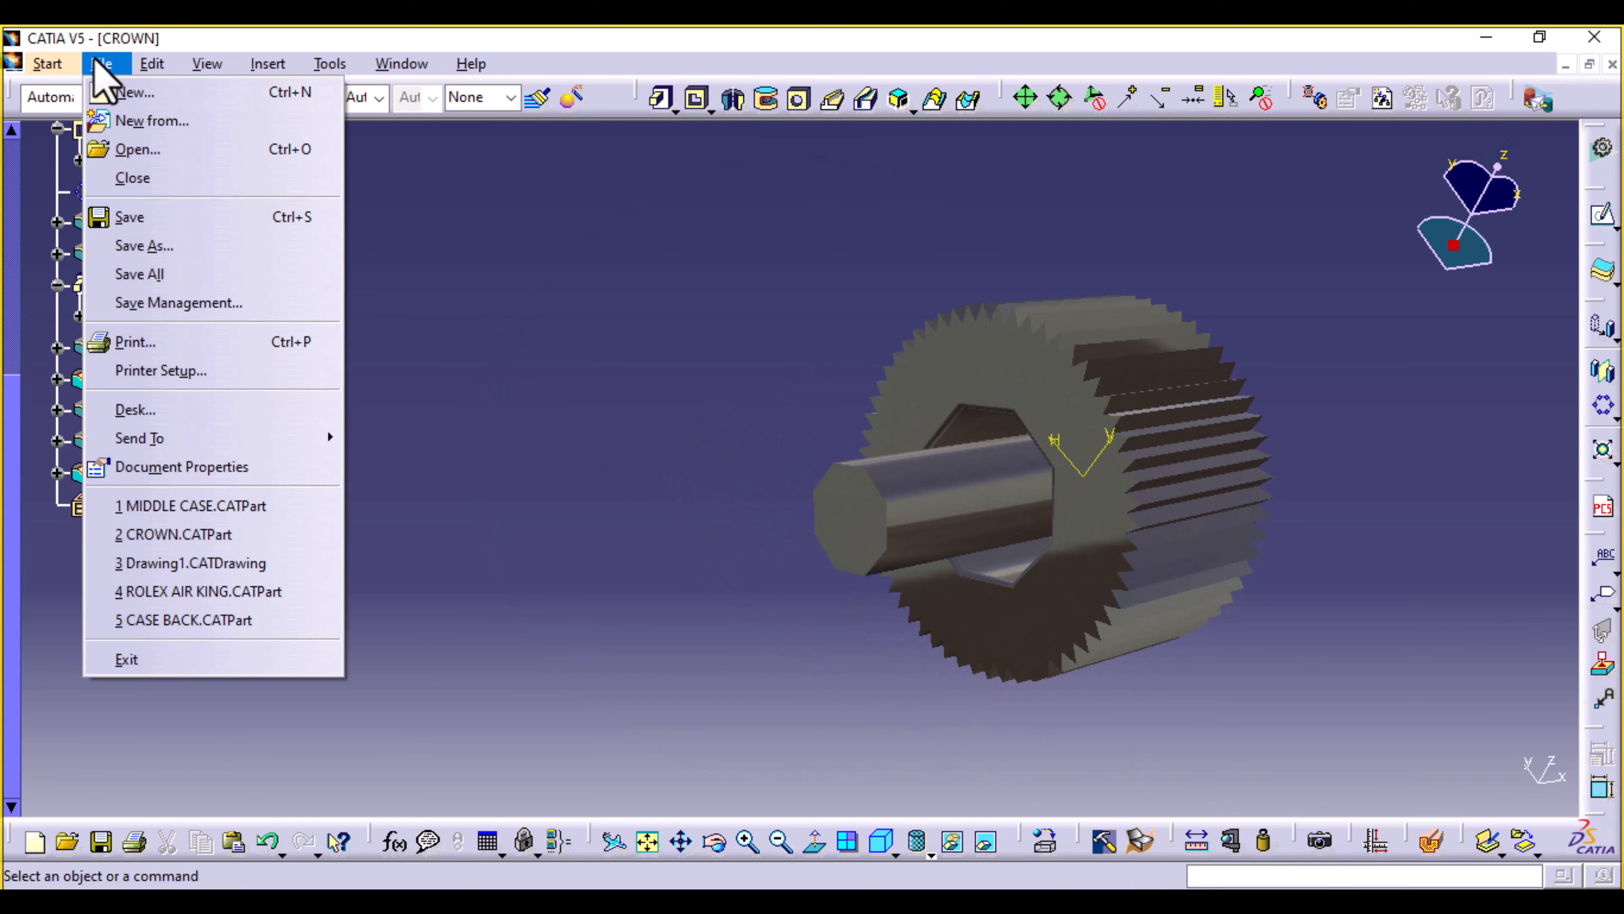
click(216, 506)
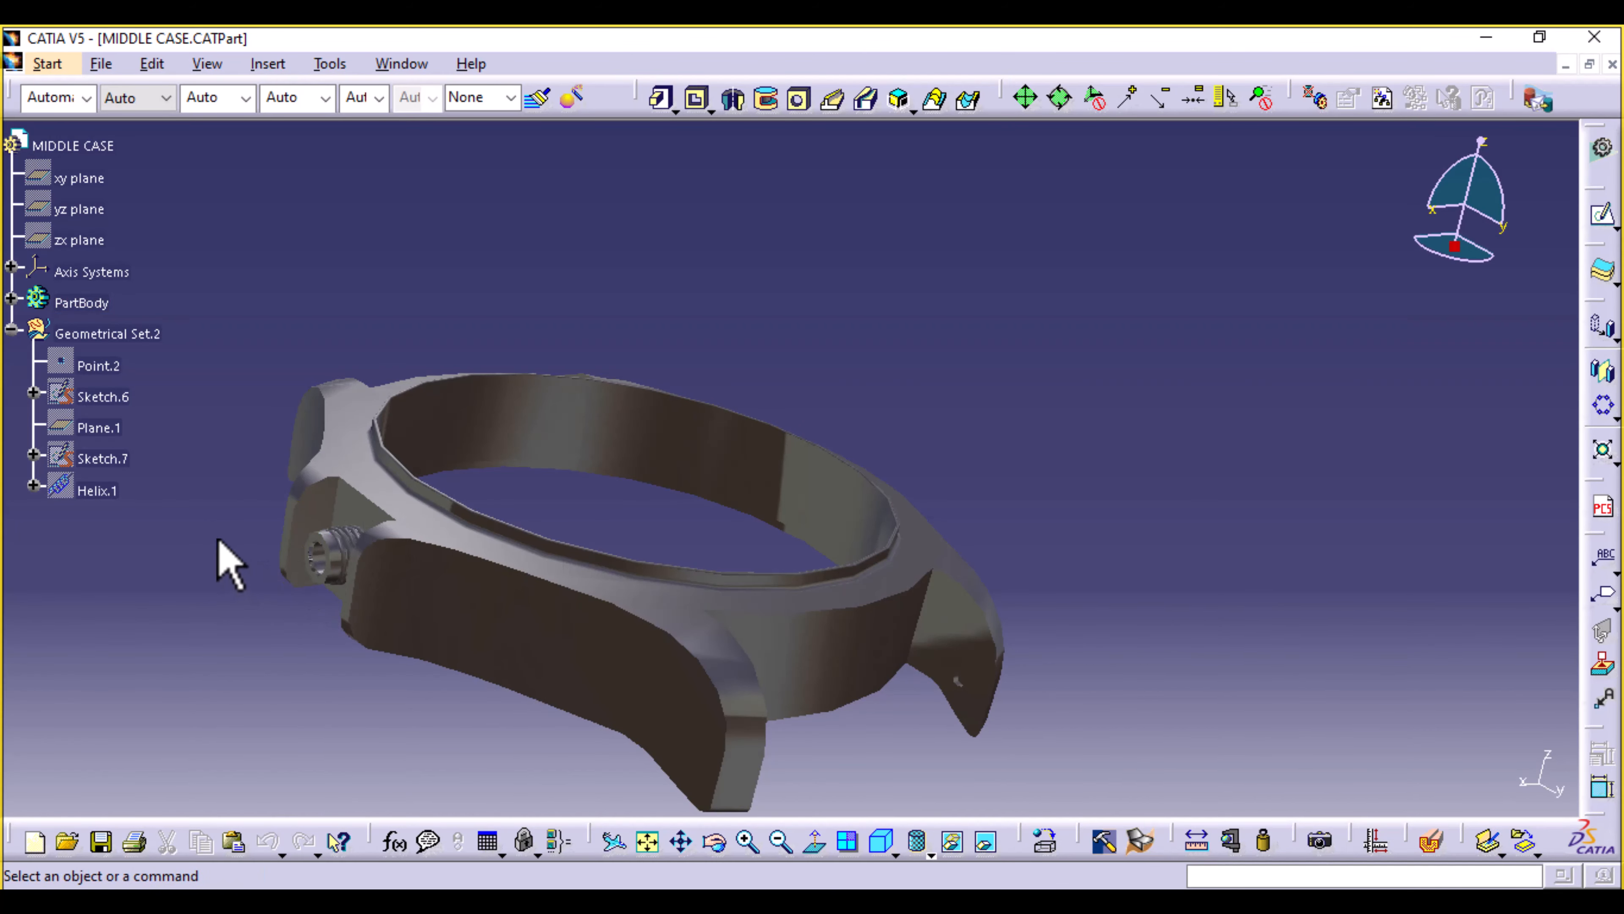
middle_drag(220, 557, 664, 662)
middle_drag(494, 348, 653, 508)
middle_drag(771, 630, 399, 291)
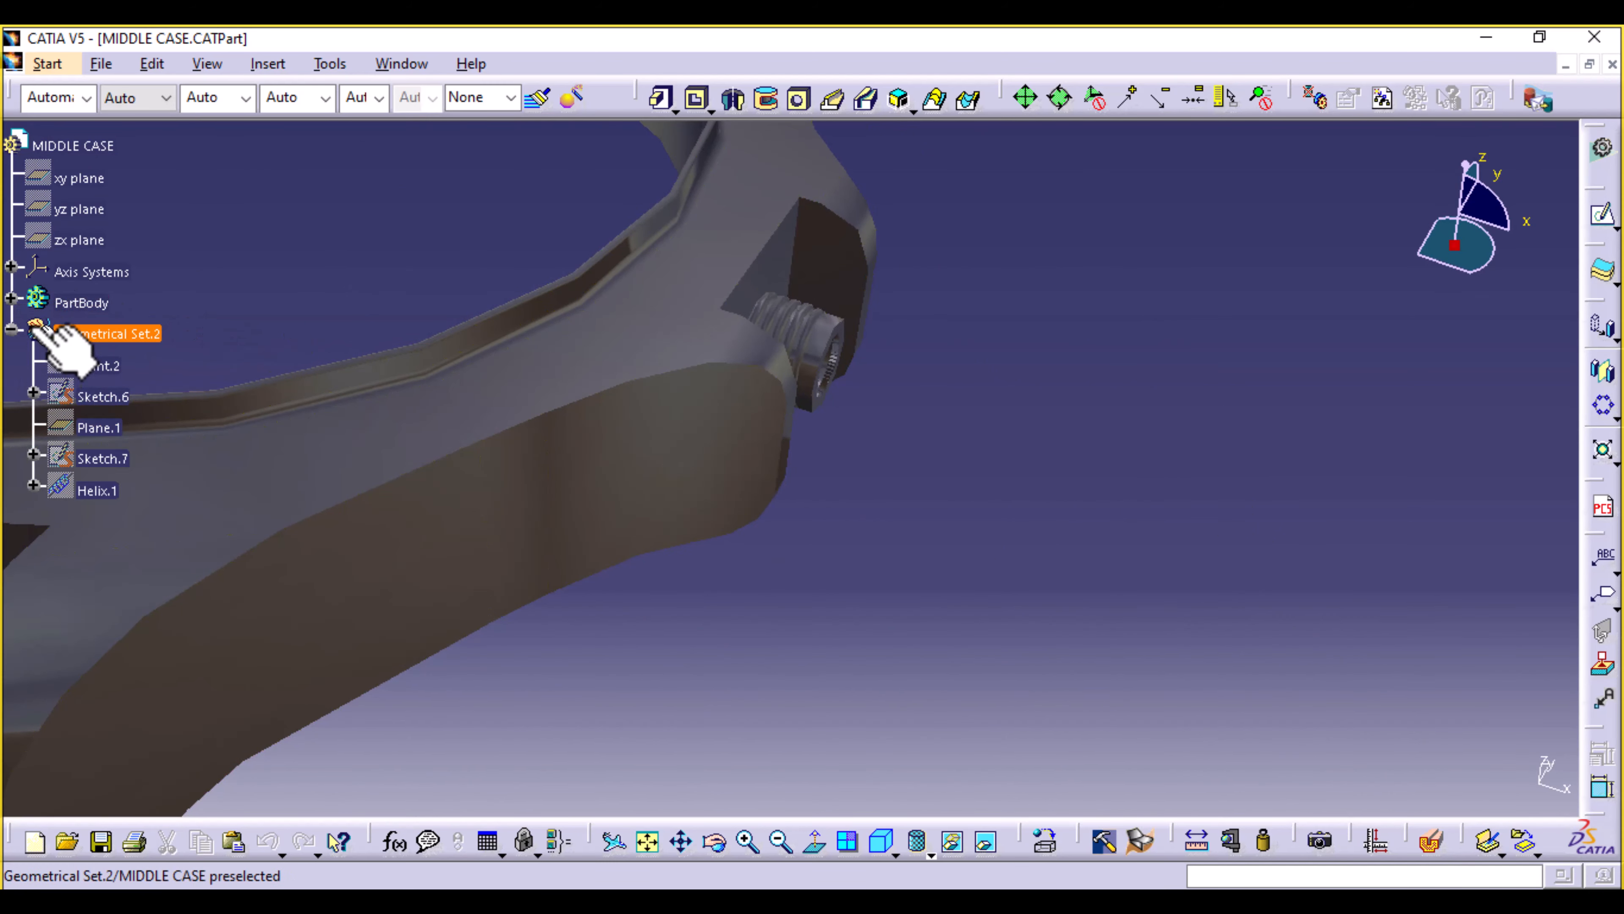
Expand the middle case's PartBody and Axis Systems branches and show the second, hidden axis system at the crown tube.
click(11, 299)
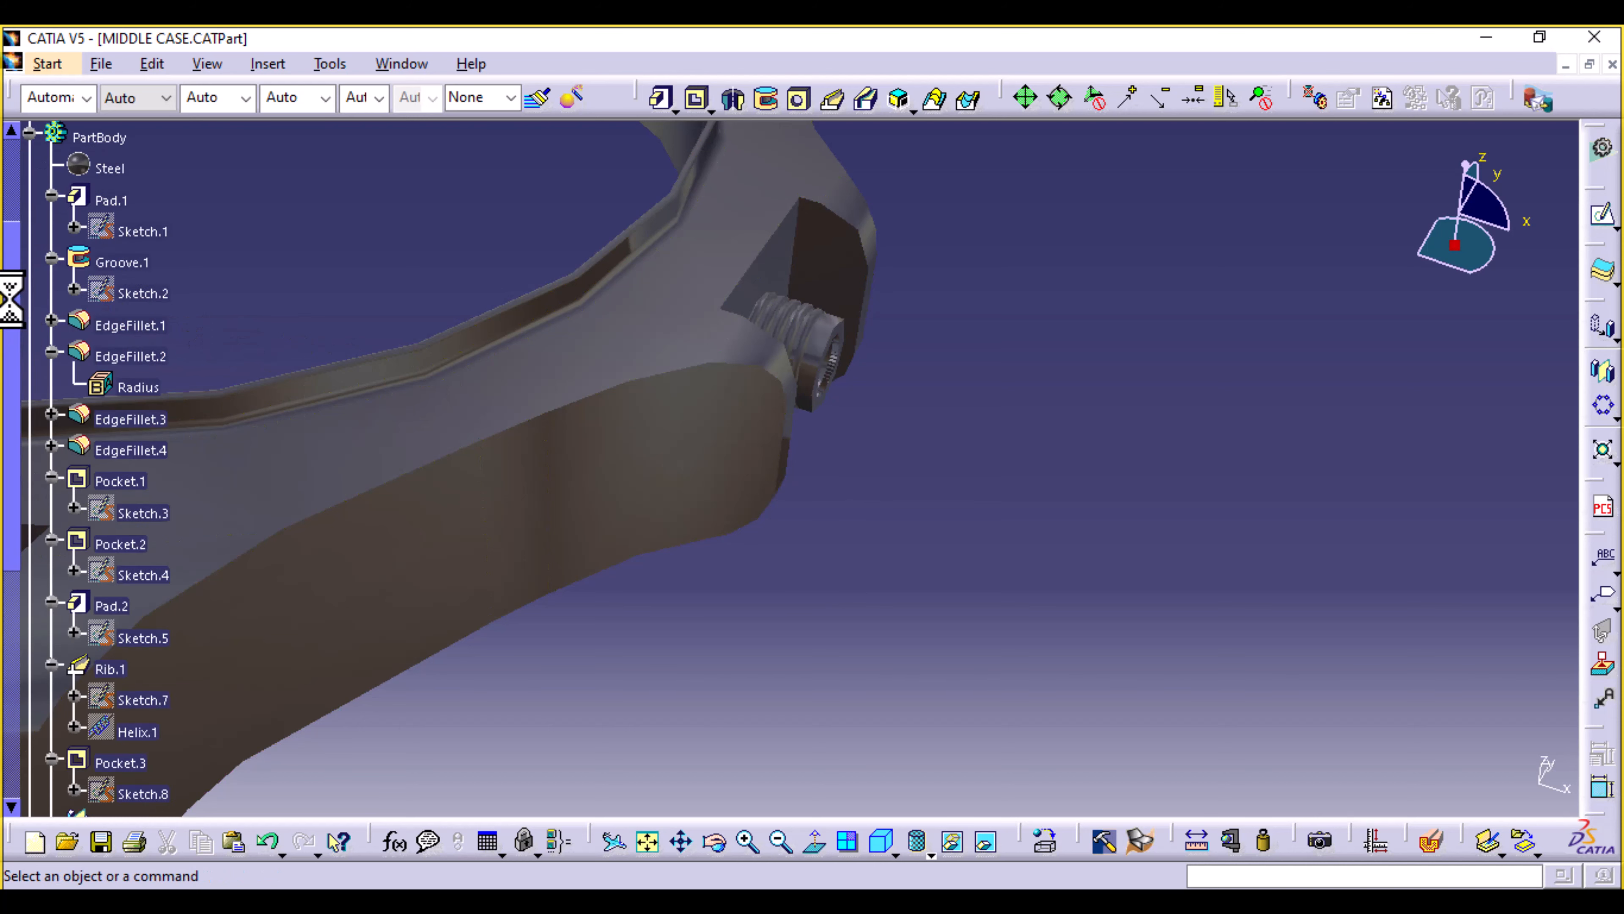
scroll(182, 262, up, 2)
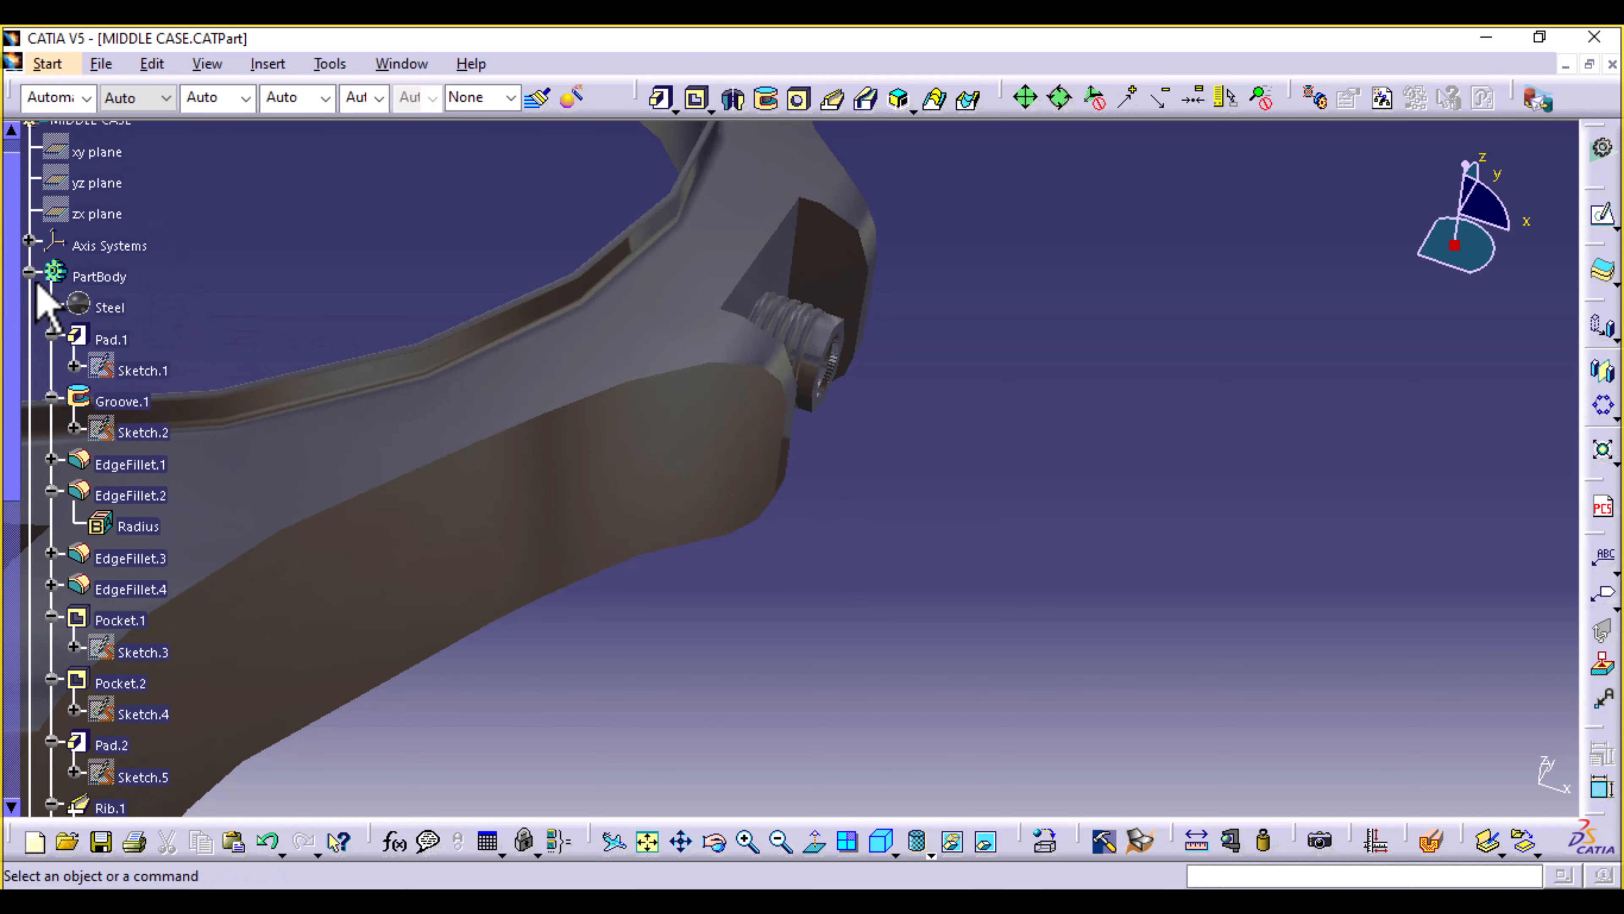
click(29, 242)
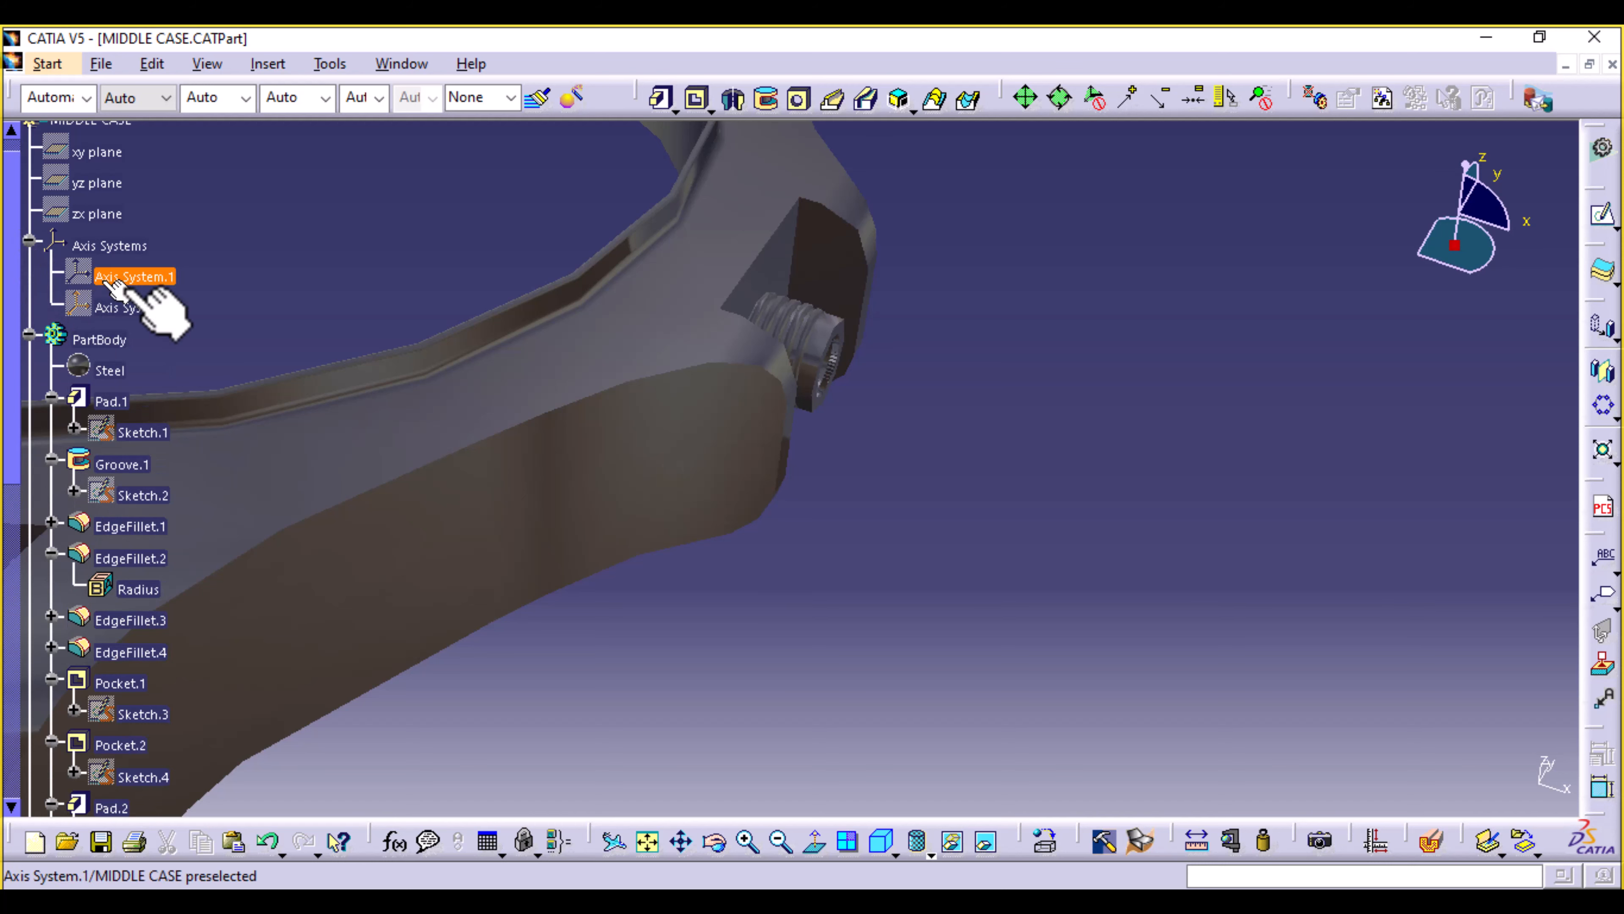
right_click(155, 309)
click(239, 391)
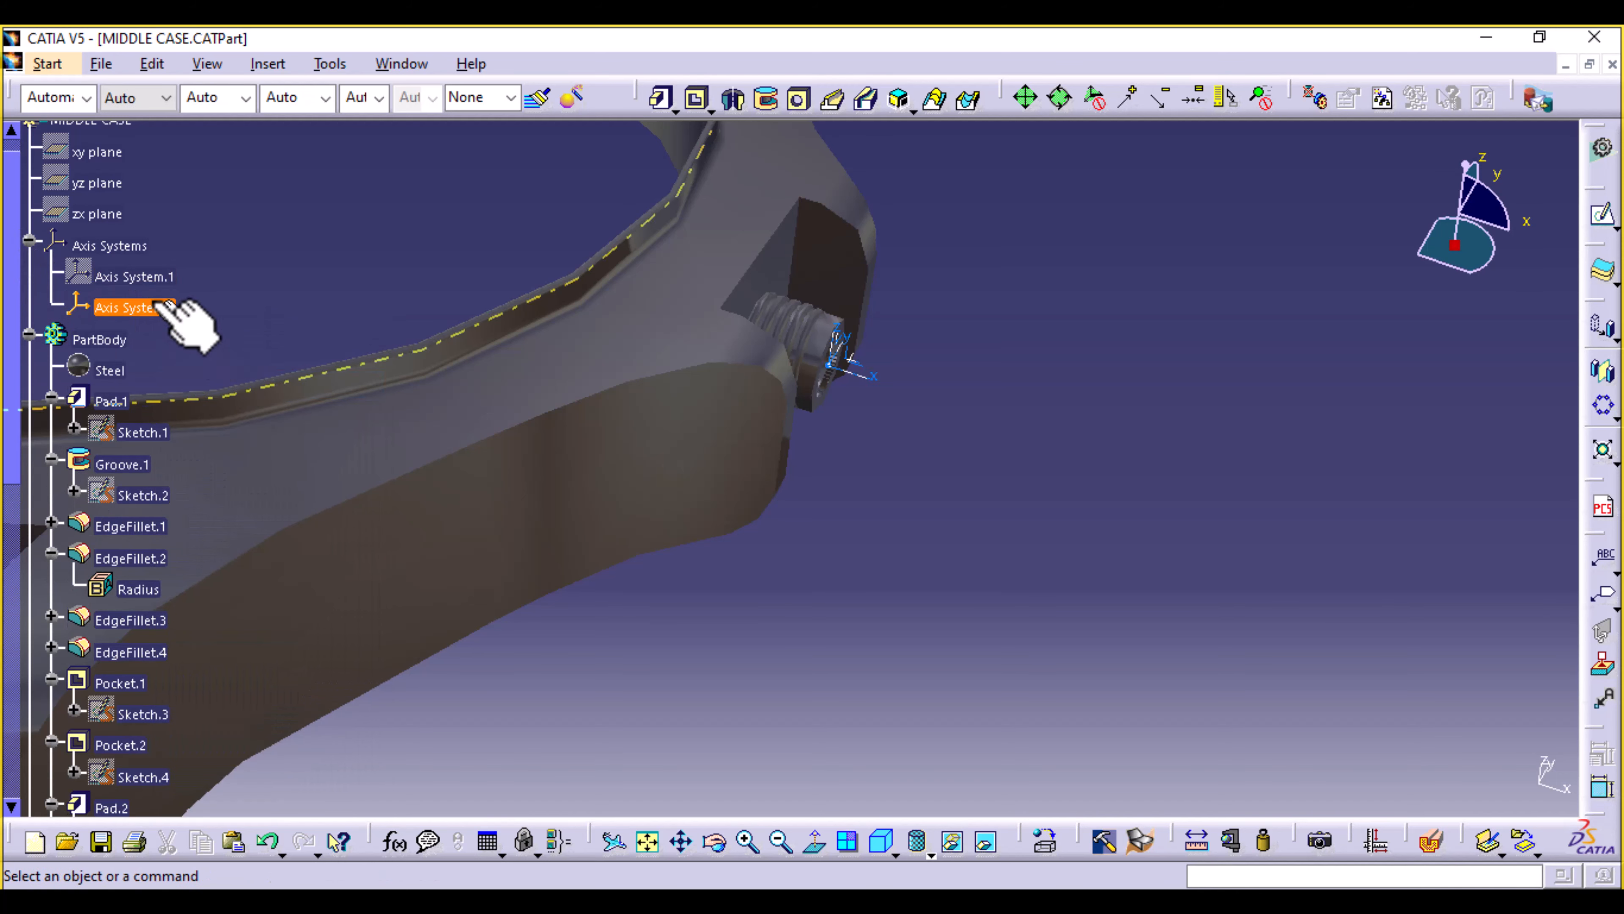
Show Sketch.7, the thread profile sketch used by Rib.1 in the middle case.
scroll(243, 455, down, 10)
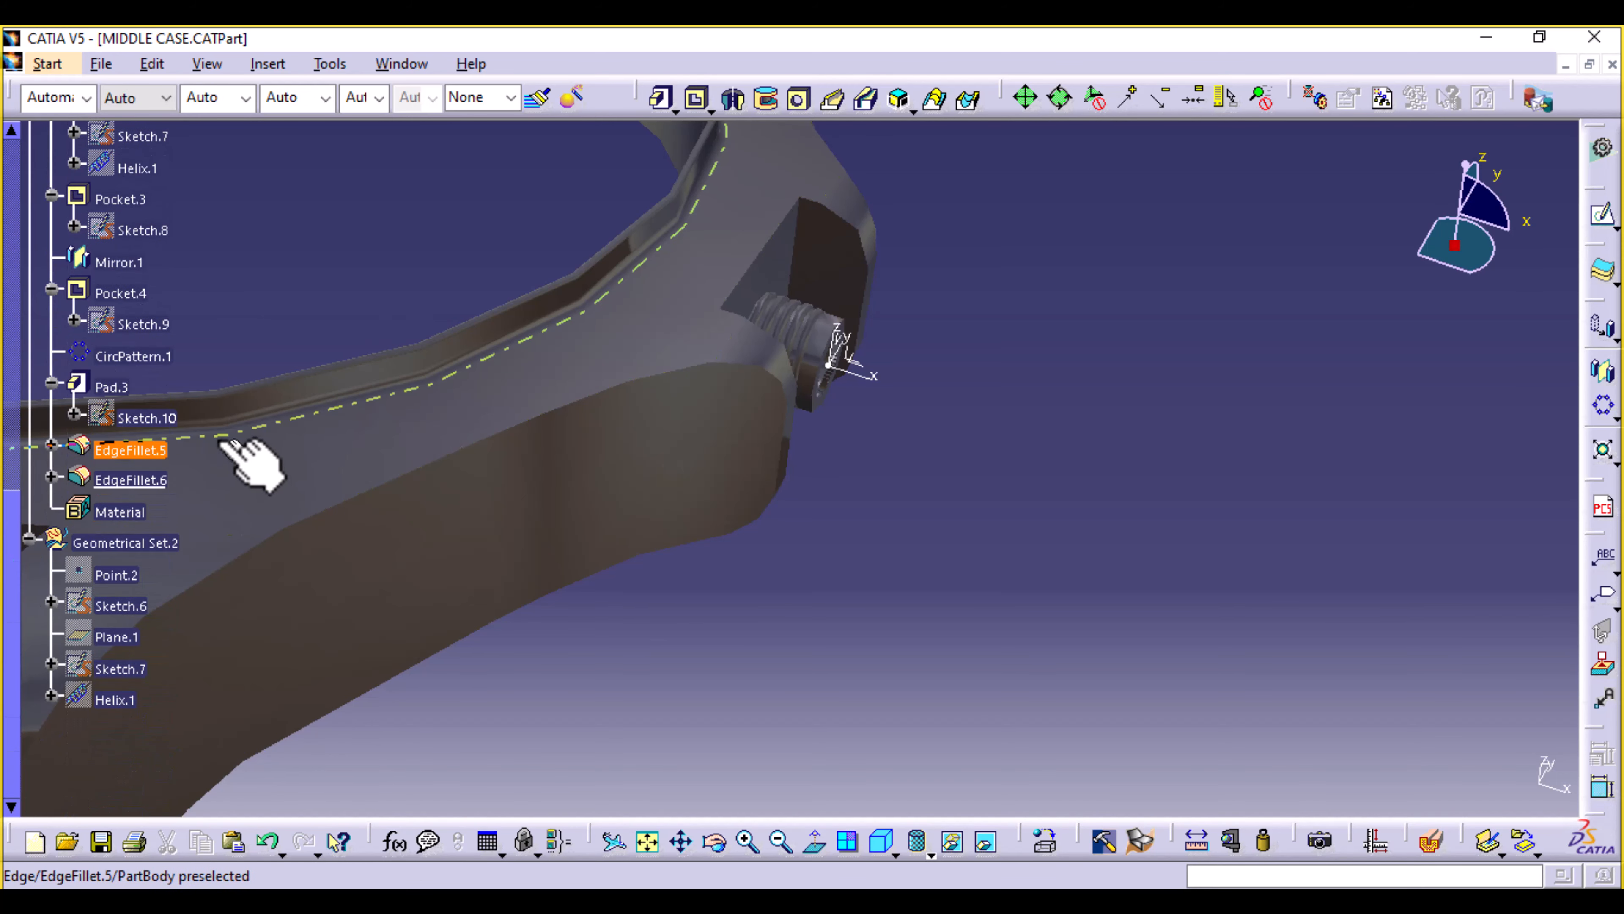
scroll(253, 464, up, 2)
scroll(223, 442, up, 2)
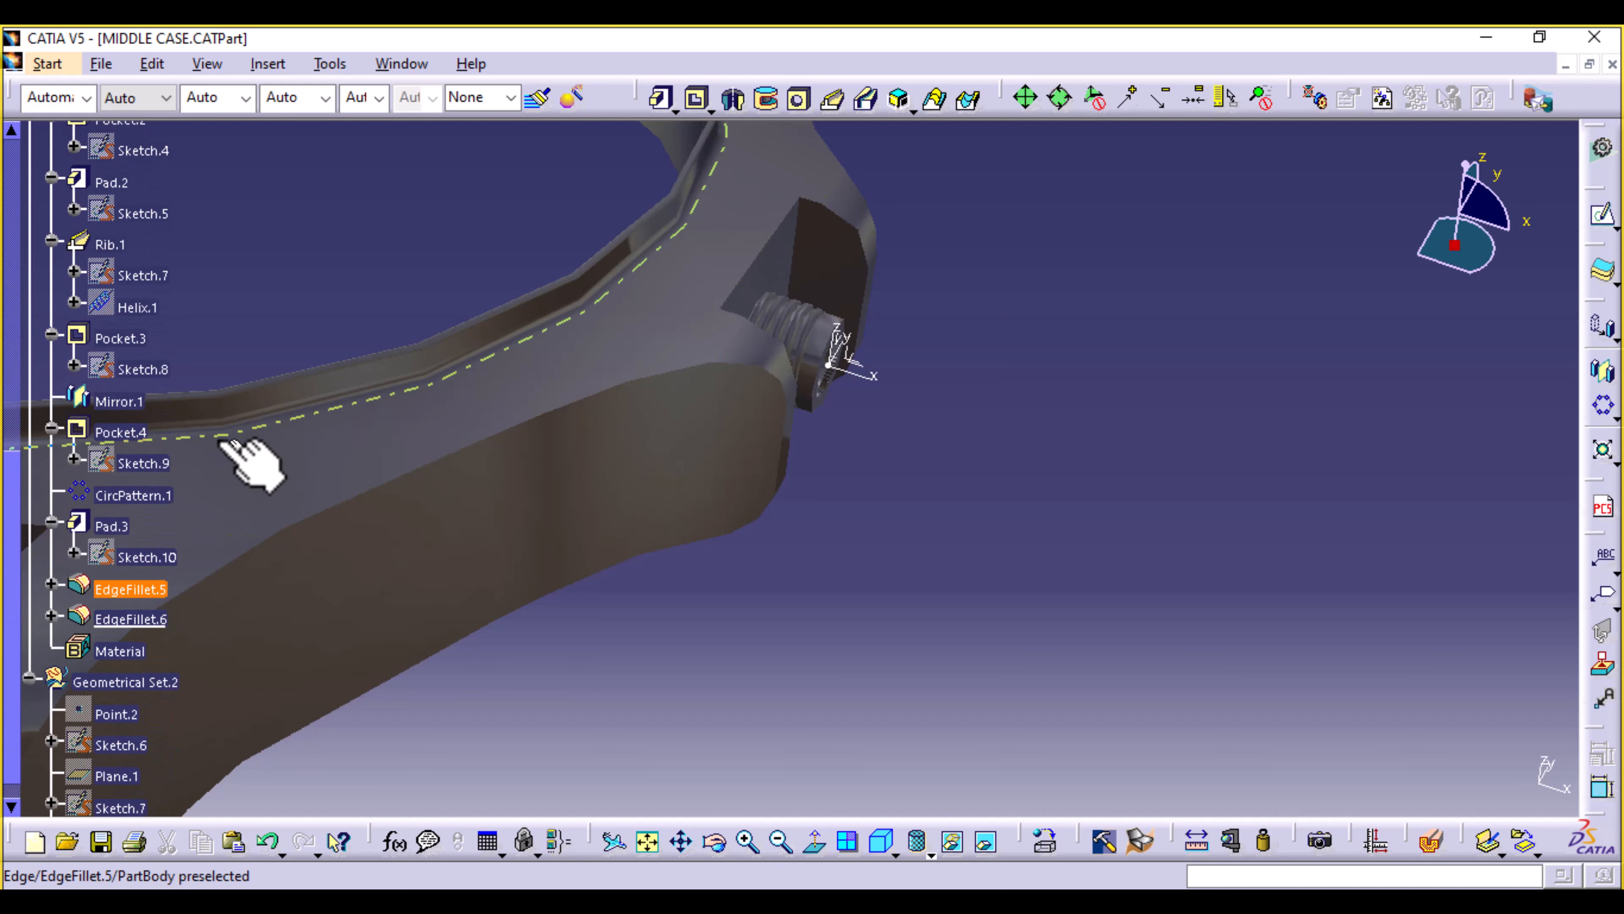
right_click(160, 276)
click(228, 353)
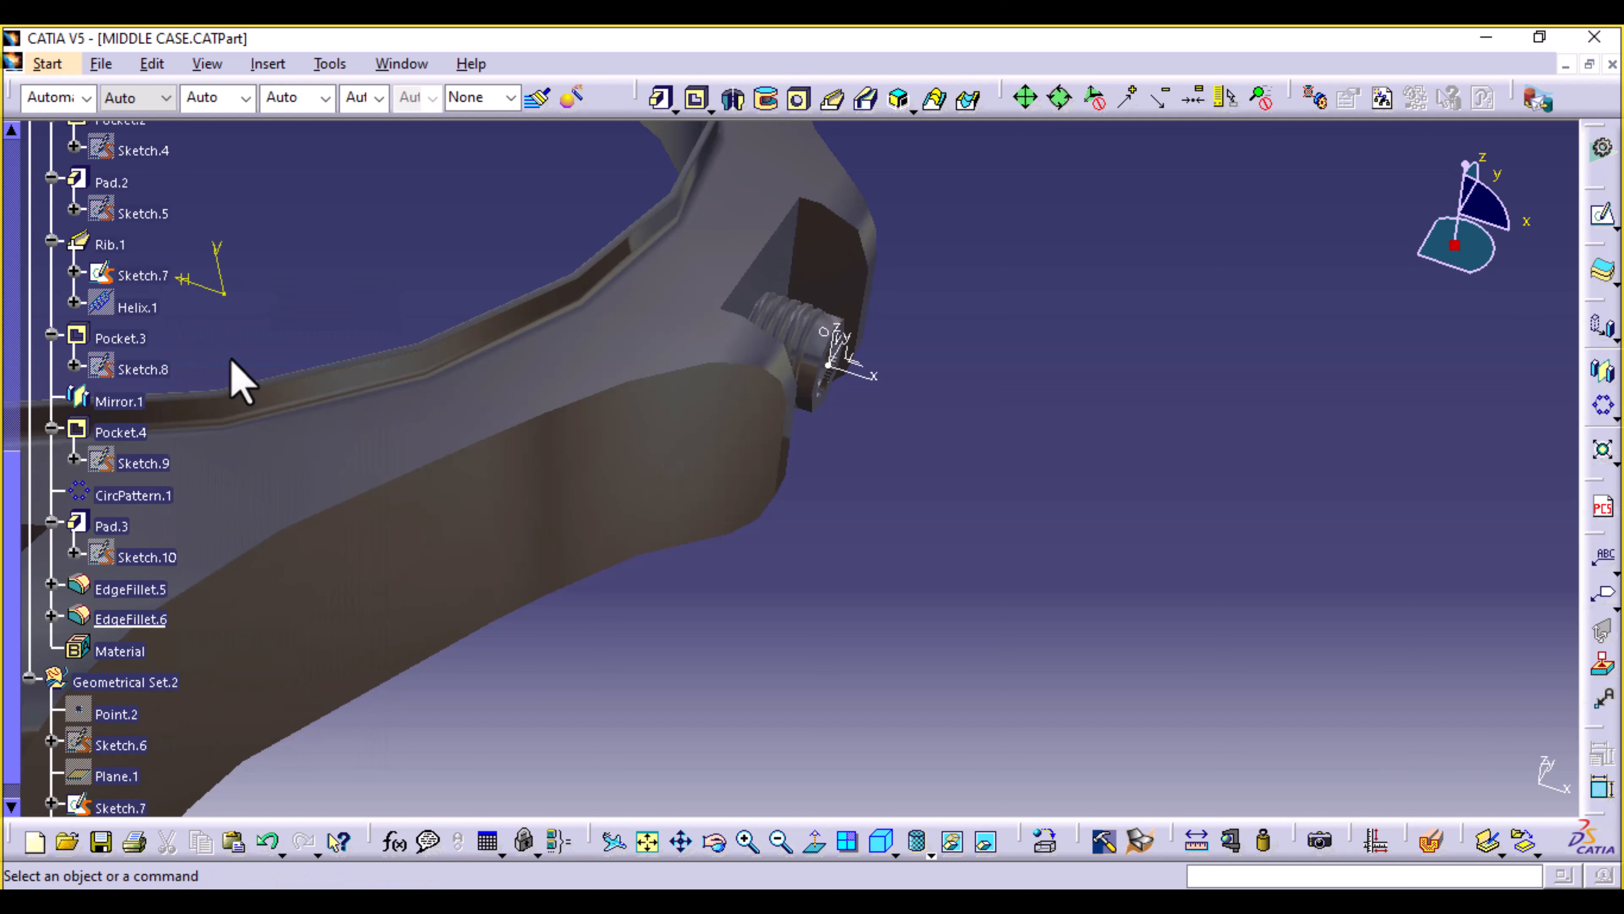
Show Helix.1, the center curve used by Rib.1 for the crown tube thread.
right_click(150, 308)
click(211, 352)
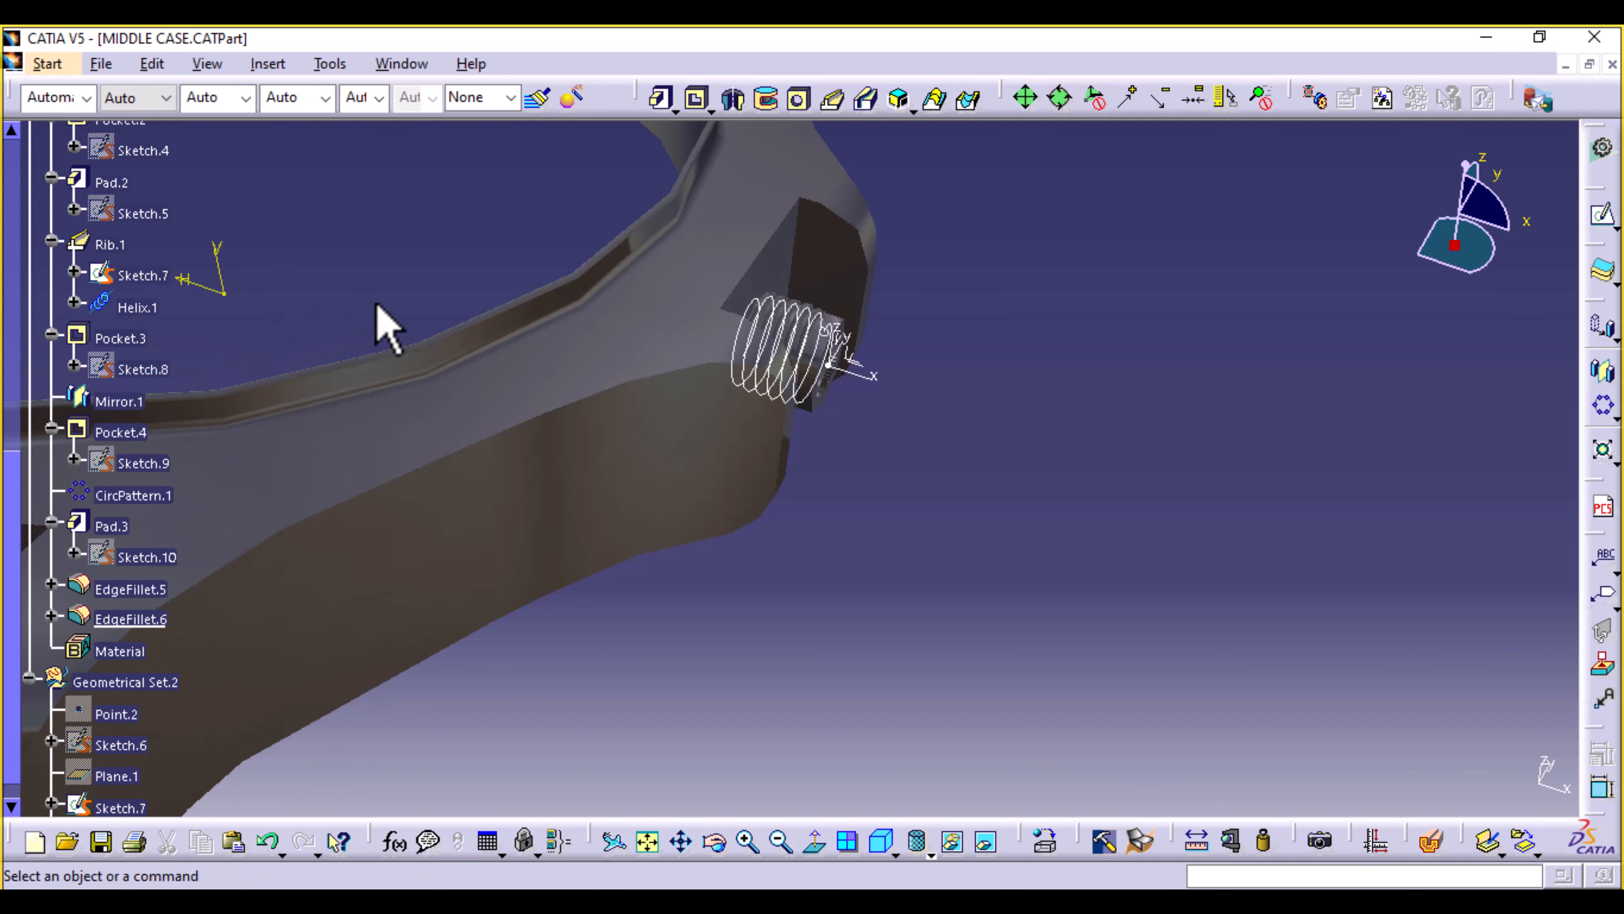
Examine the Sketch.7 profile, the helix and the axis system around the crown tube from the front and side.
click(158, 275)
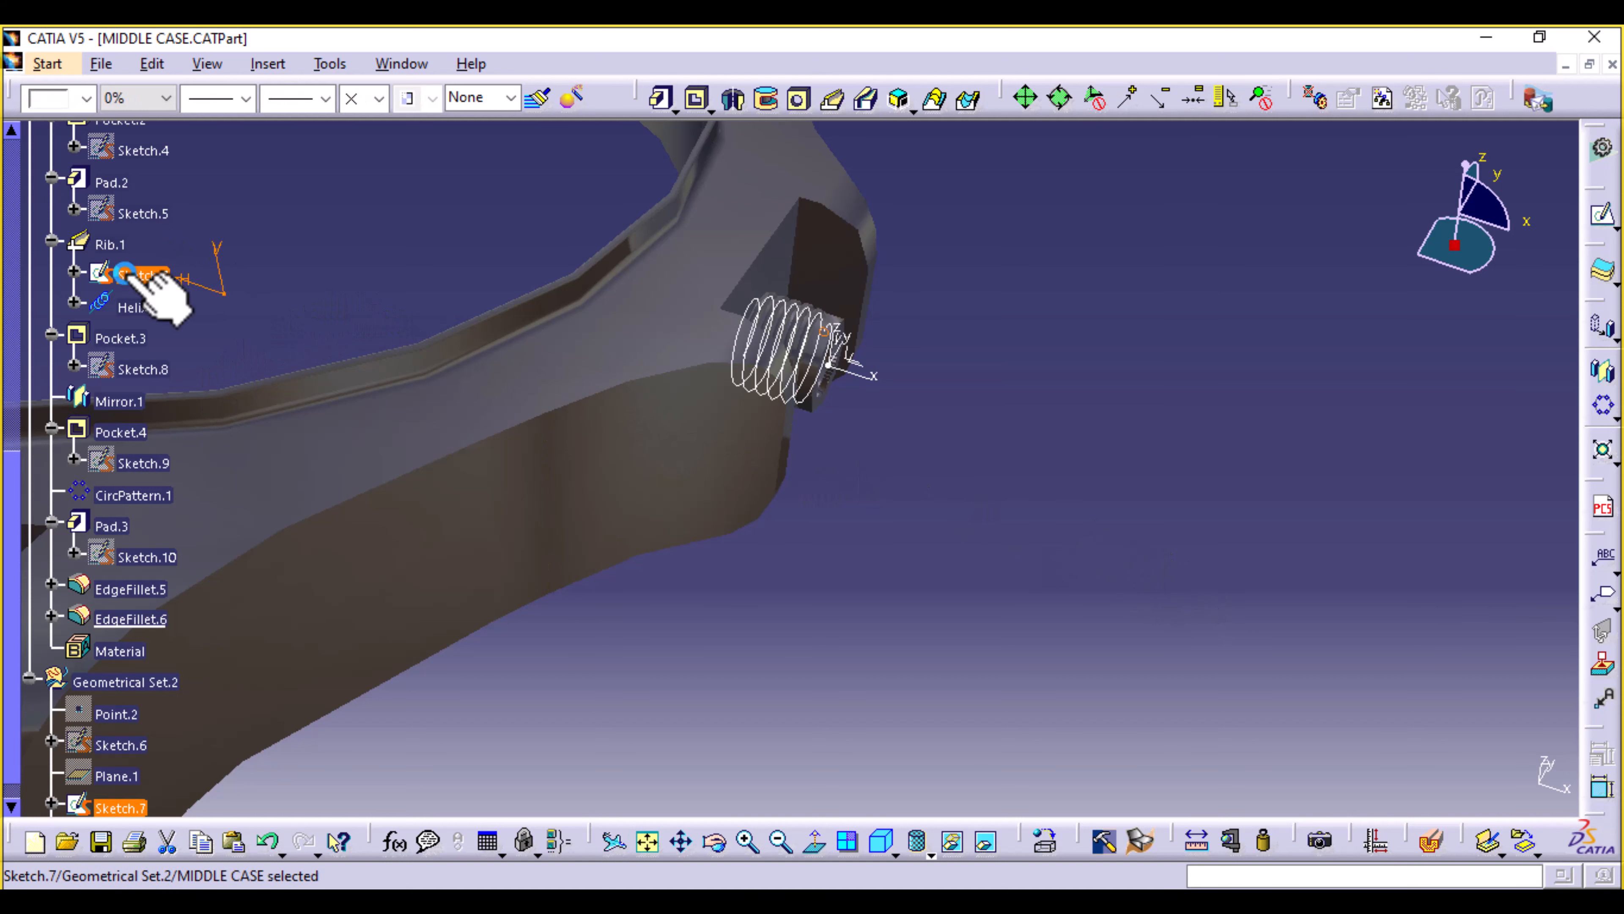
ctrl+click(152, 313)
click(262, 237)
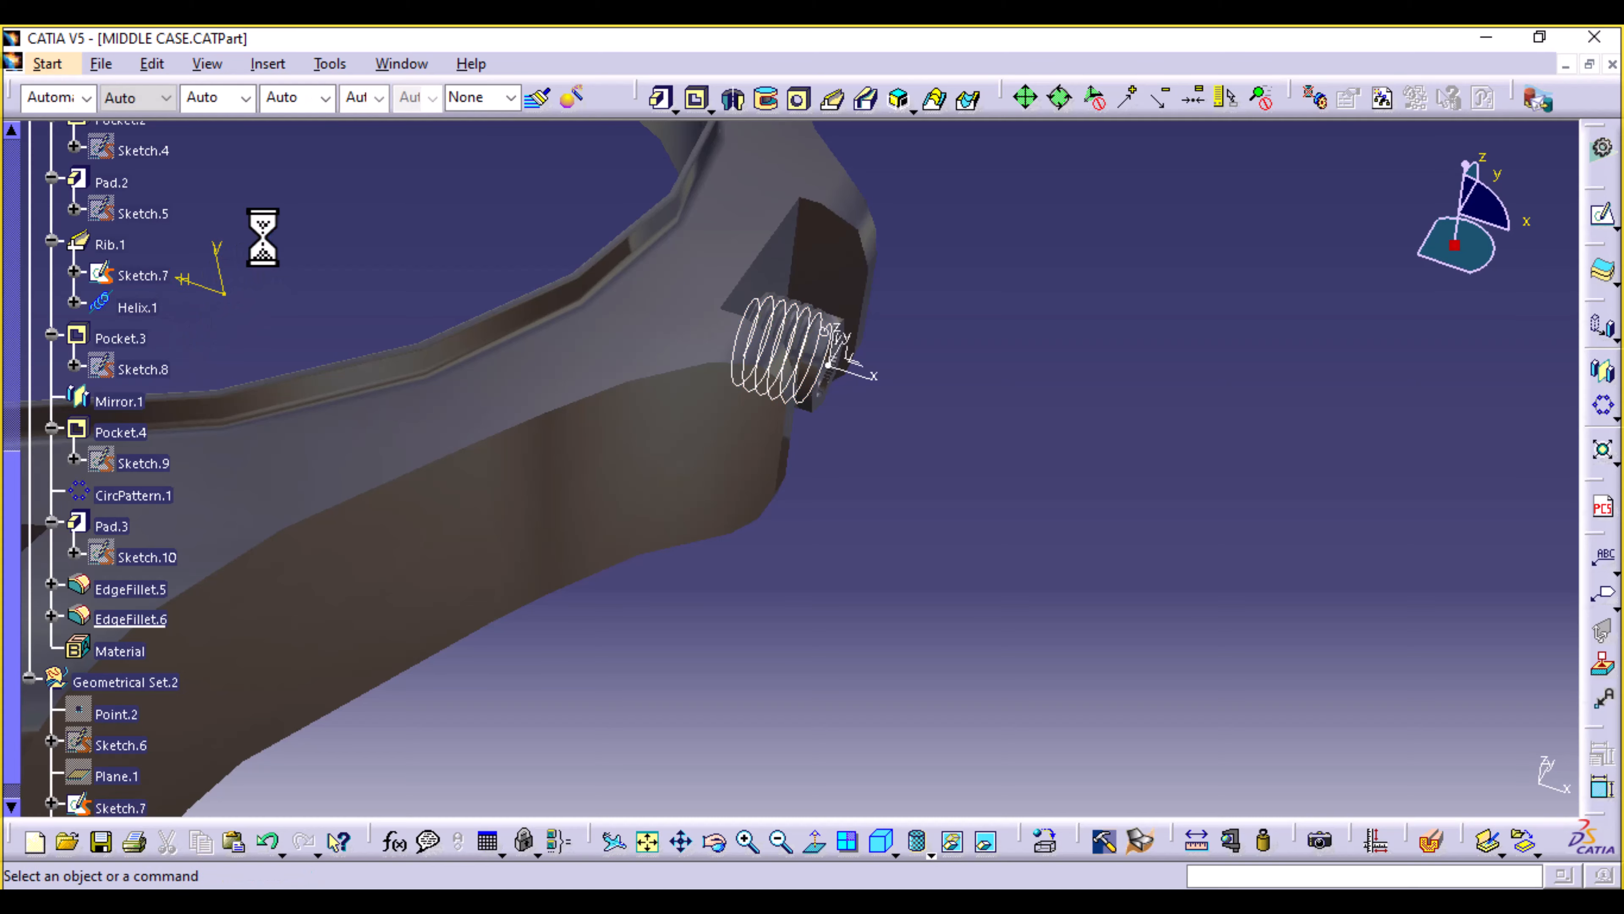
middle_drag(1126, 521, 910, 643)
click(497, 515)
middle_drag(497, 516, 497, 439)
middle_drag(358, 393, 881, 569)
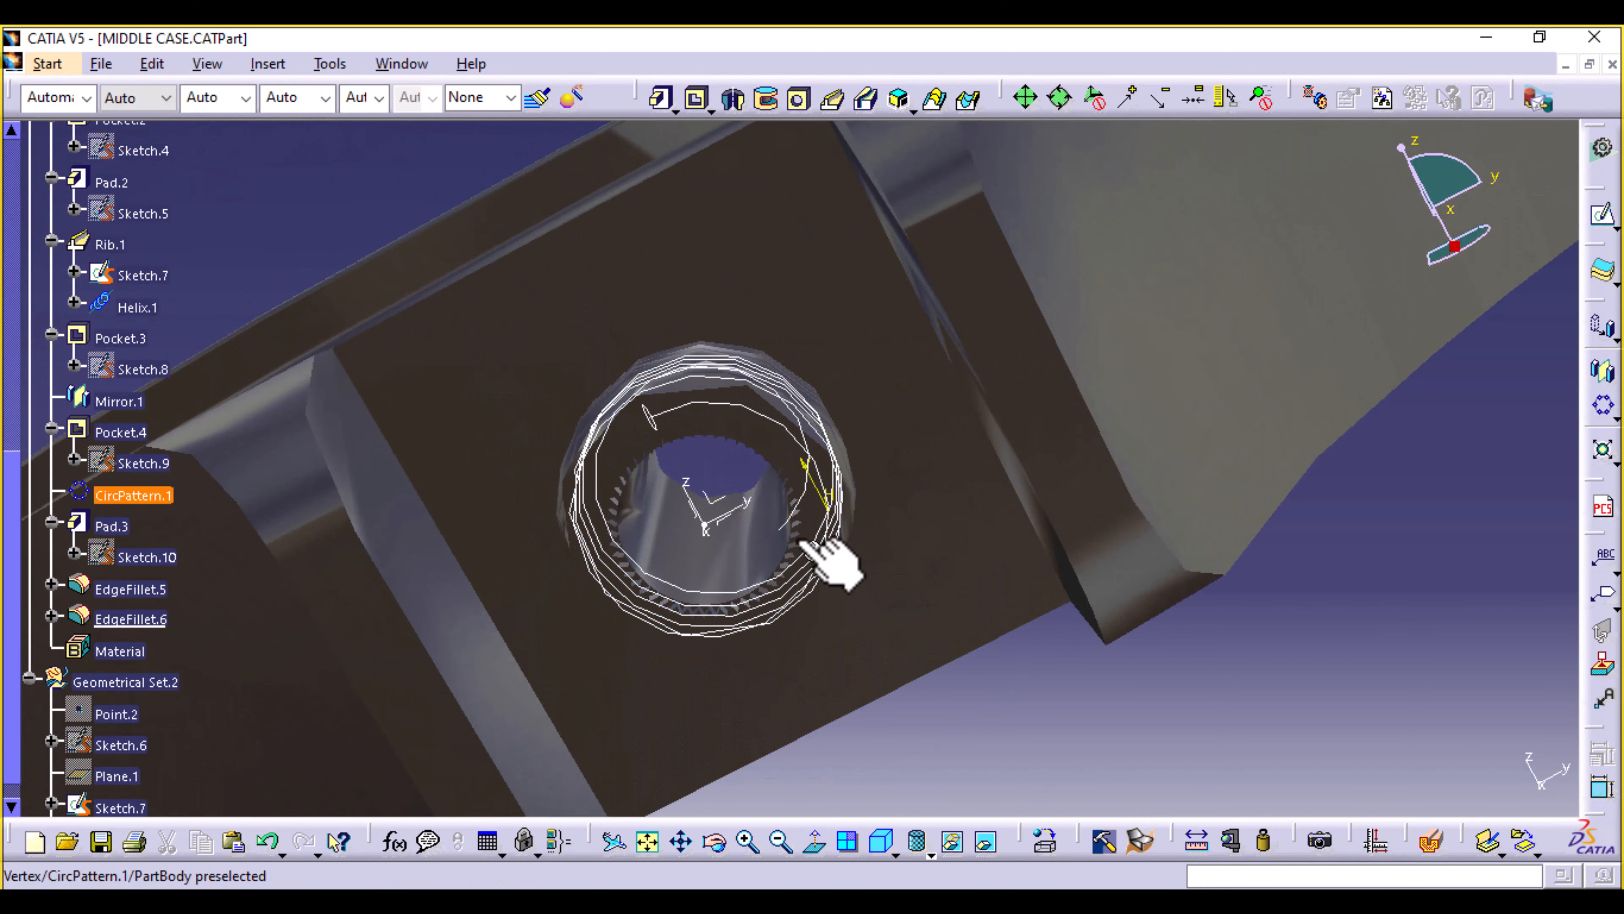
middle_drag(761, 551, 743, 508)
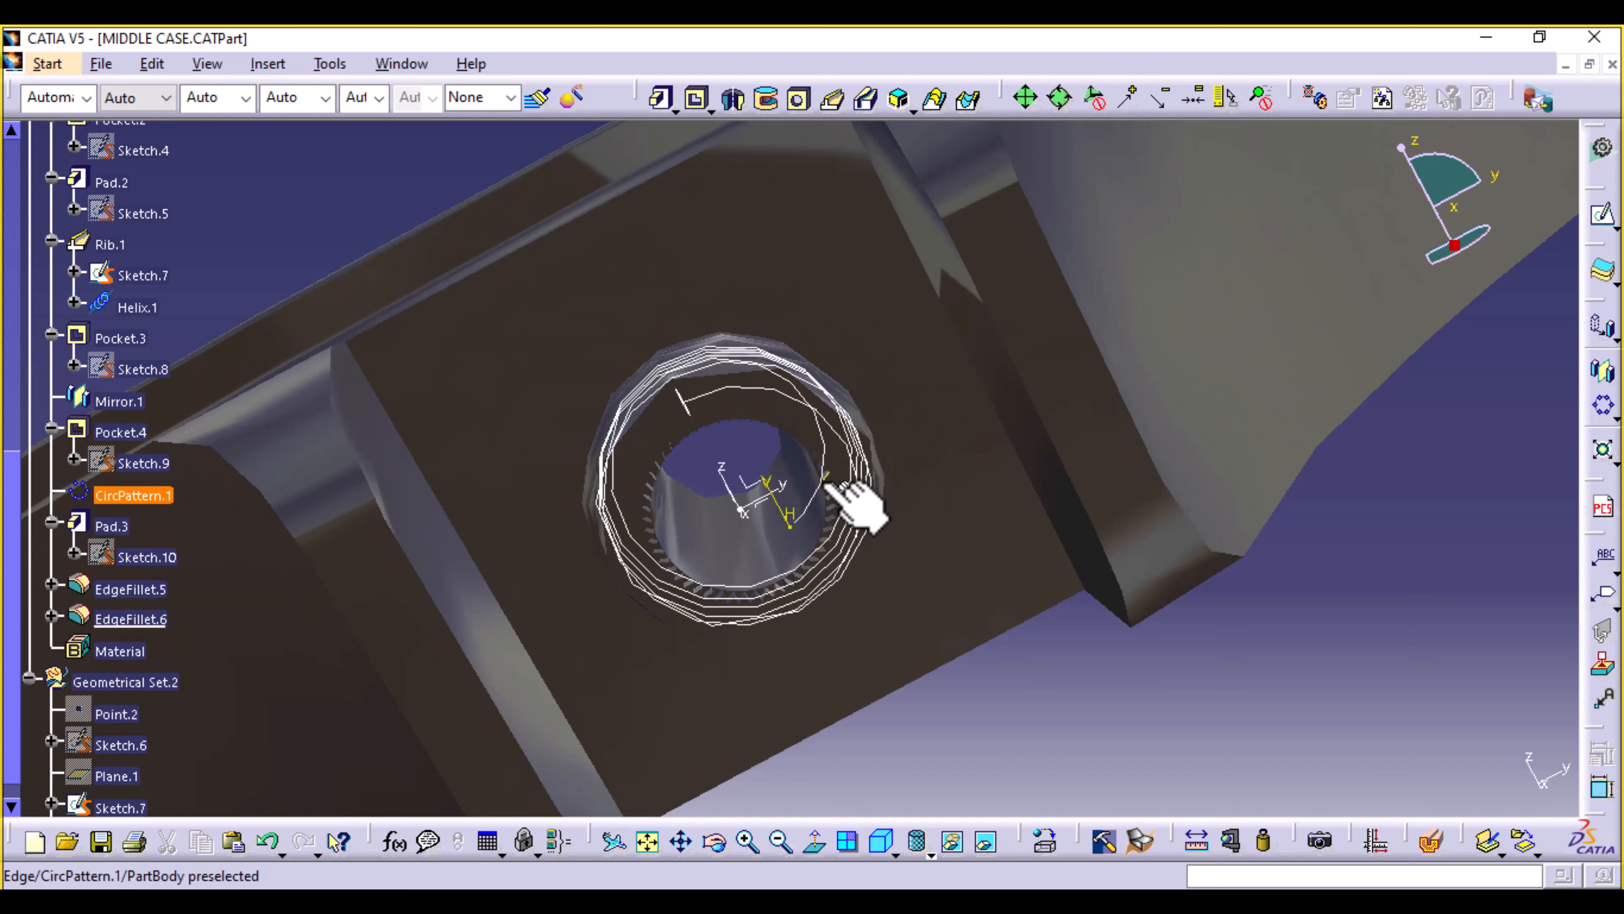
middle_drag(417, 243, 635, 341)
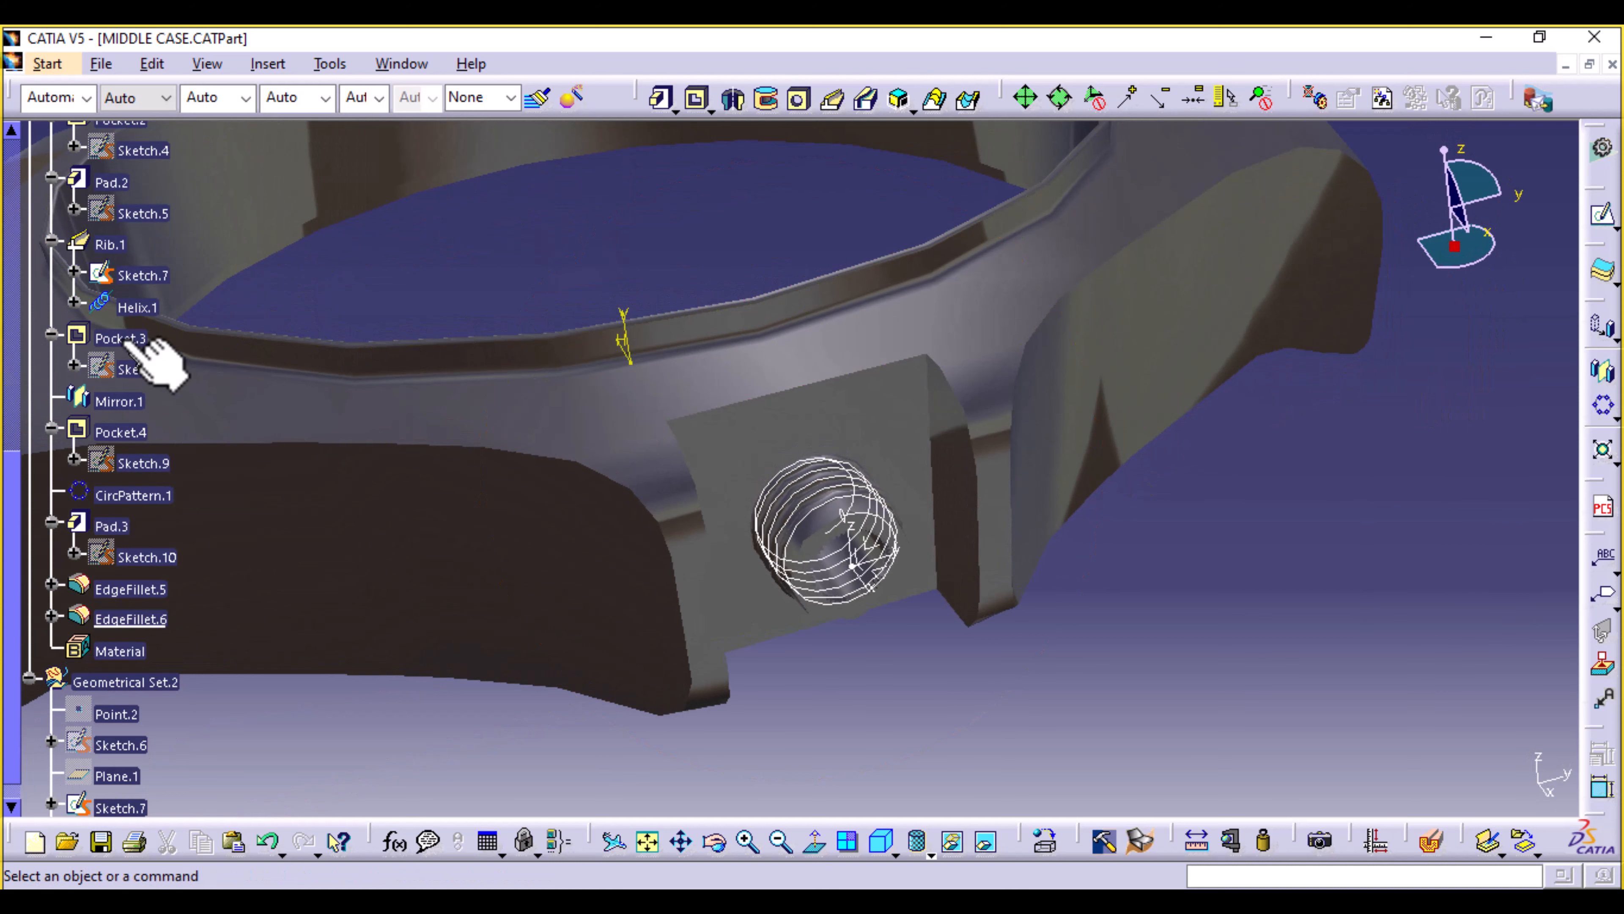
Publish Sketch.7, Helix.1 and Axis System.2 from the middle case and save the part.
double_click(153, 275)
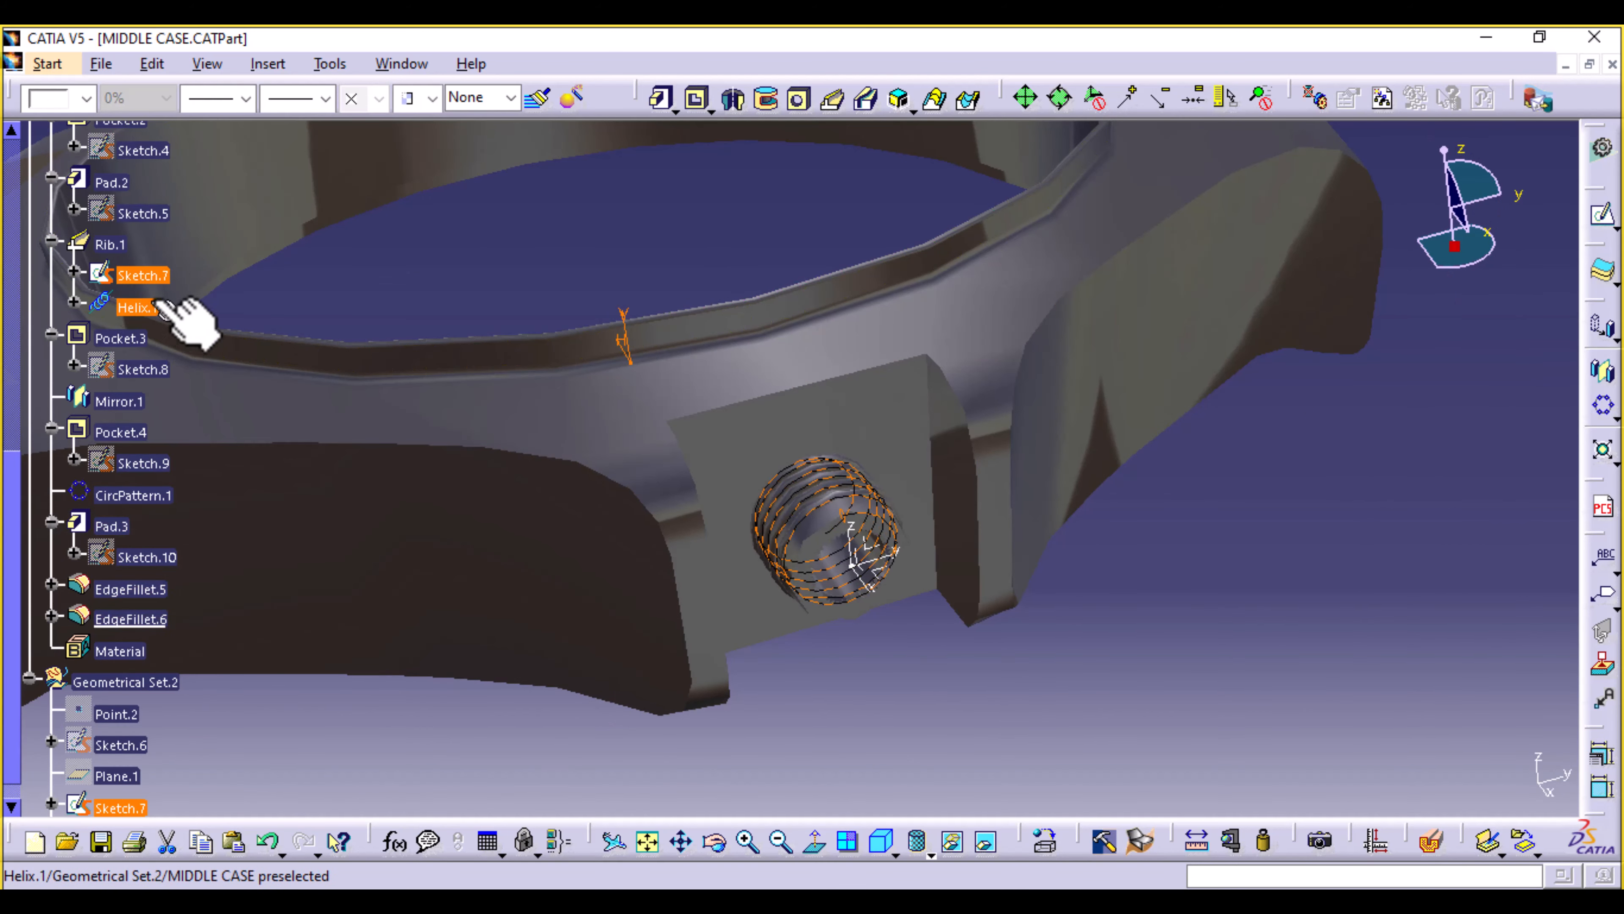
mouse_move(290, 272)
middle_down()
mouse_move(253, 225)
mouse_move(278, 256)
middle_up()
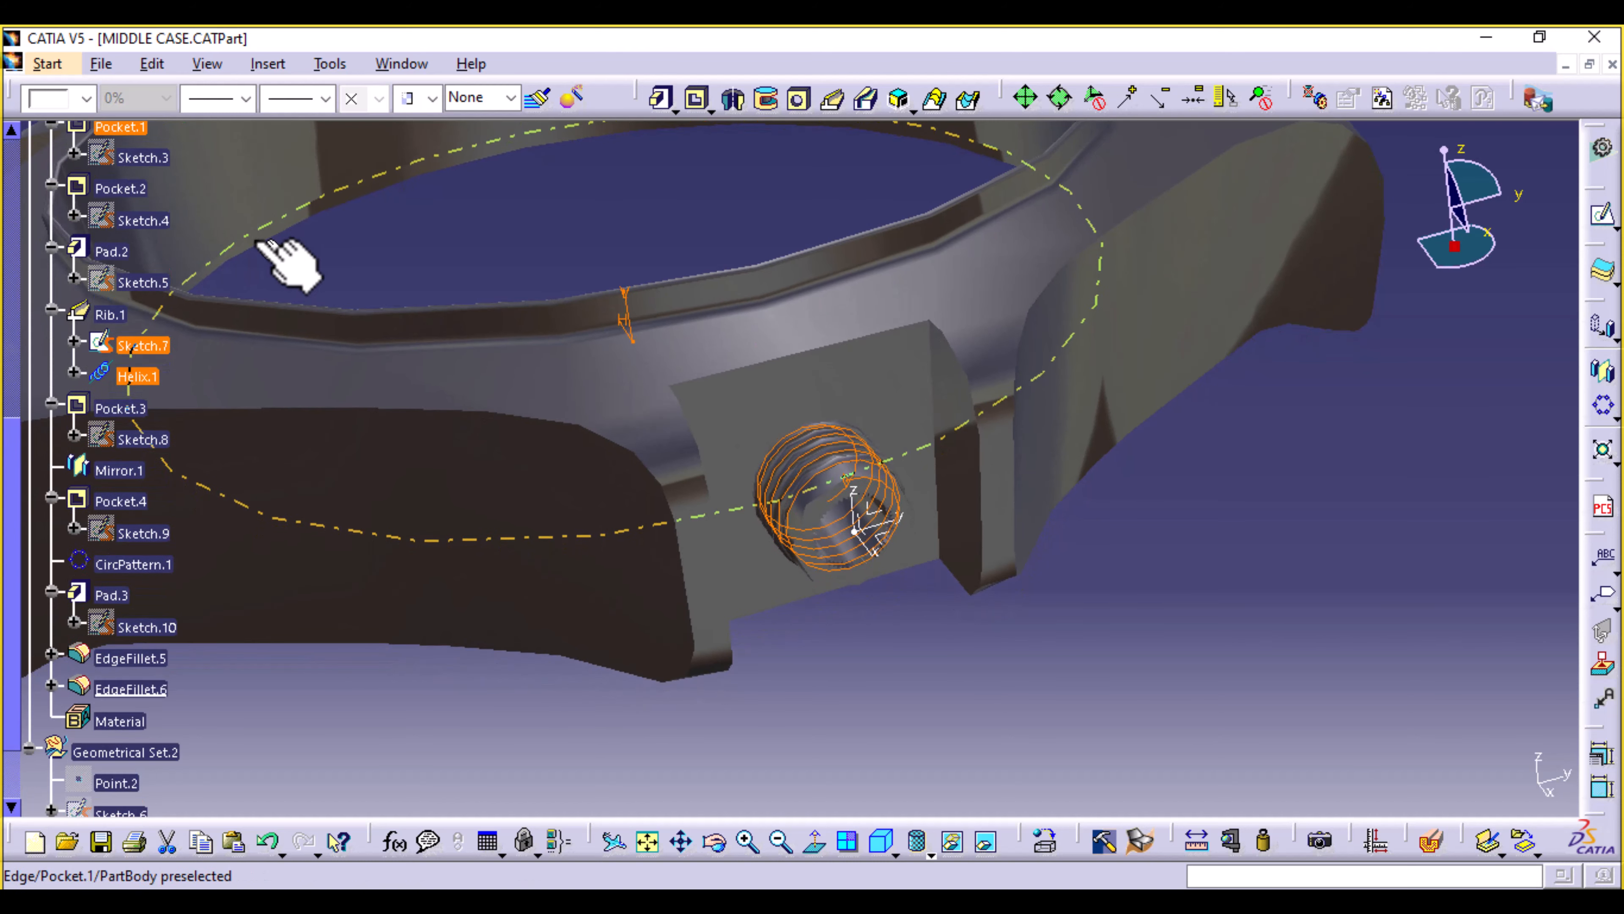
scroll(262, 242, up, 5)
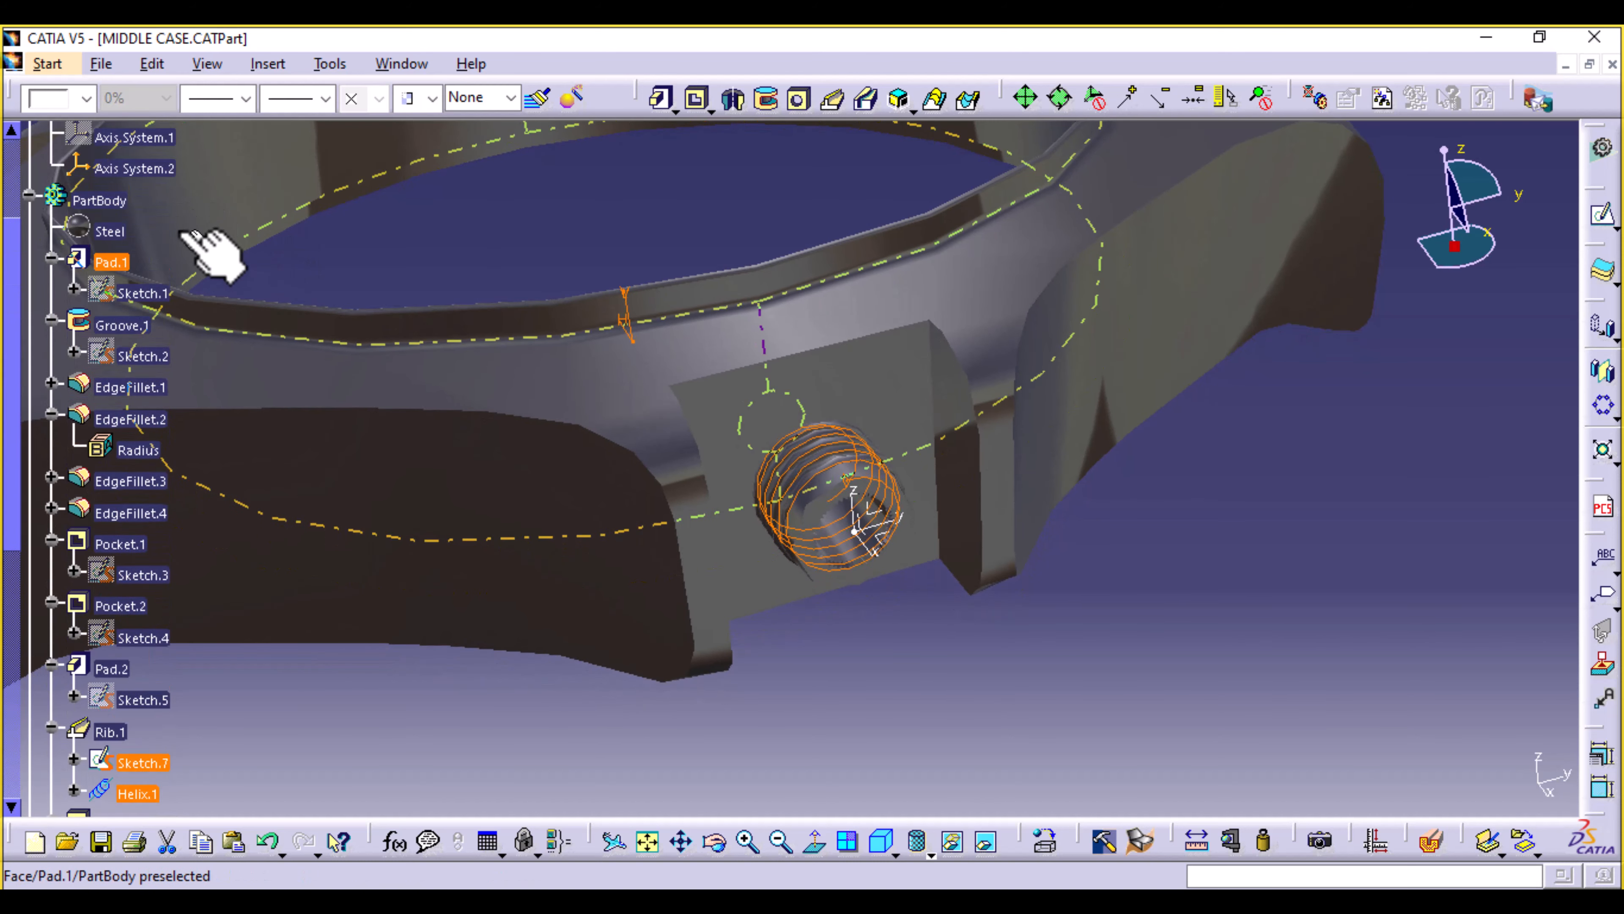
ctrl+click(167, 168)
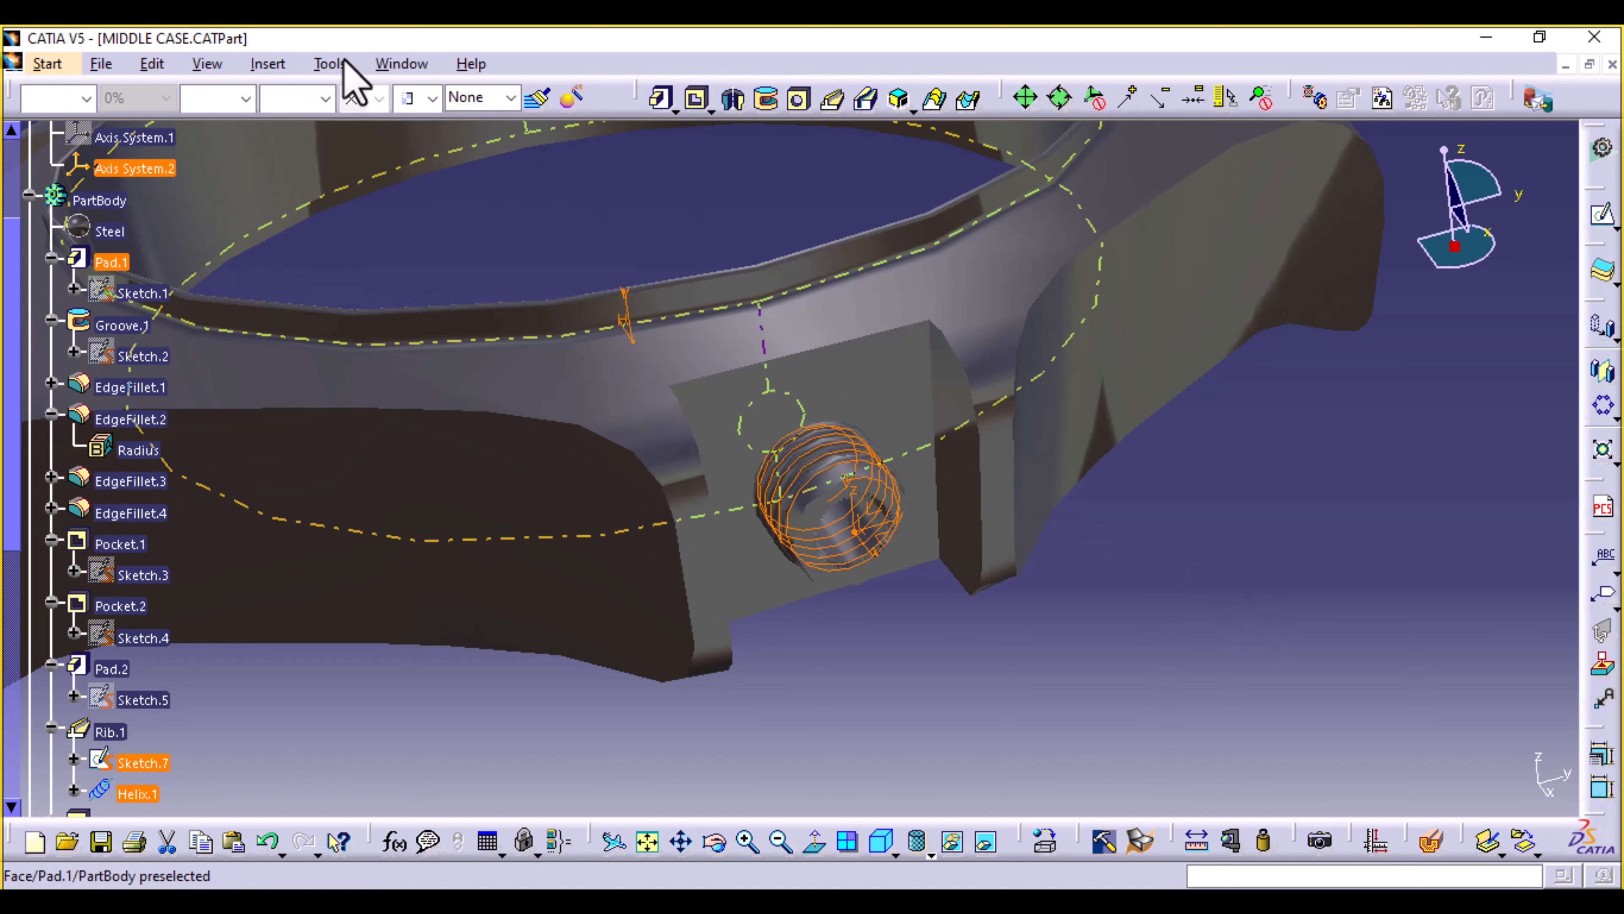
click(333, 64)
click(401, 614)
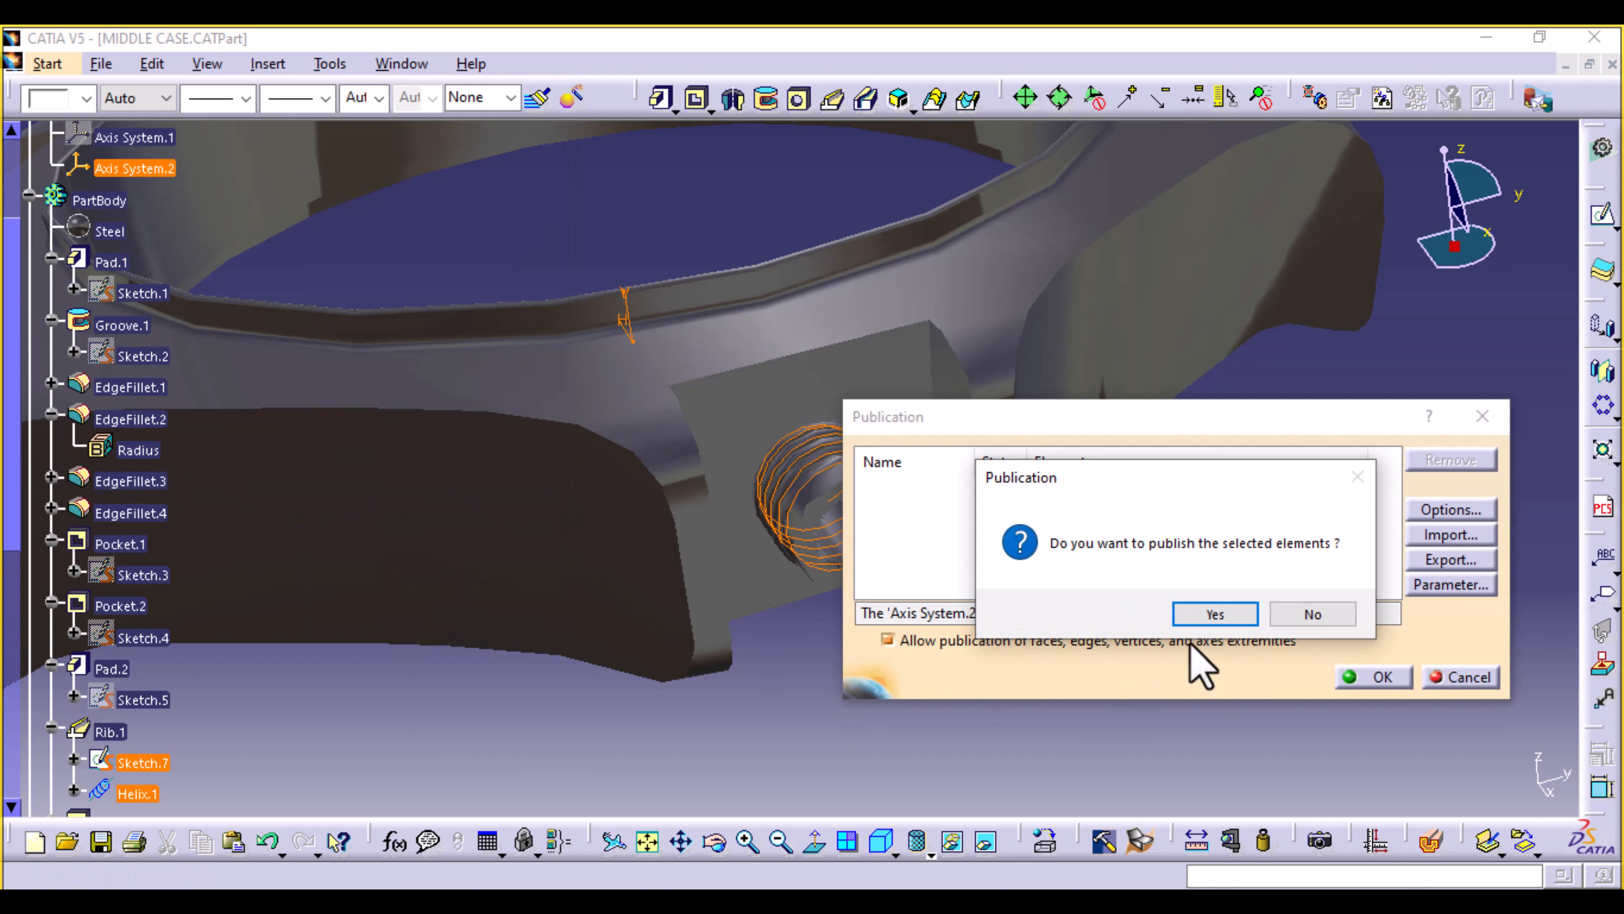
click(1219, 614)
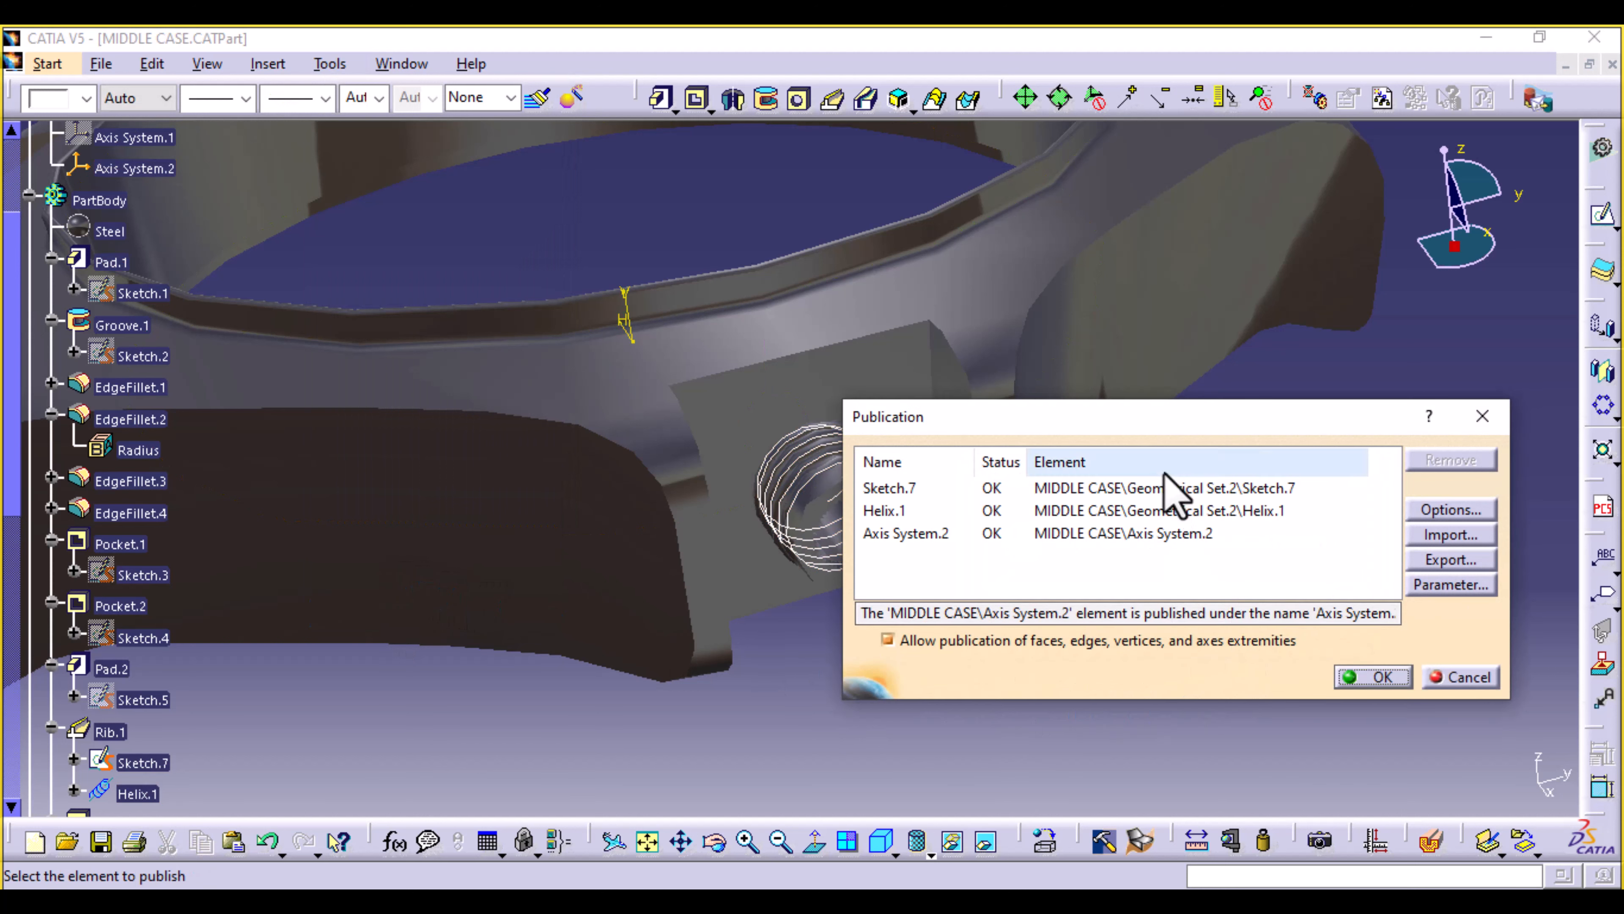
click(1373, 676)
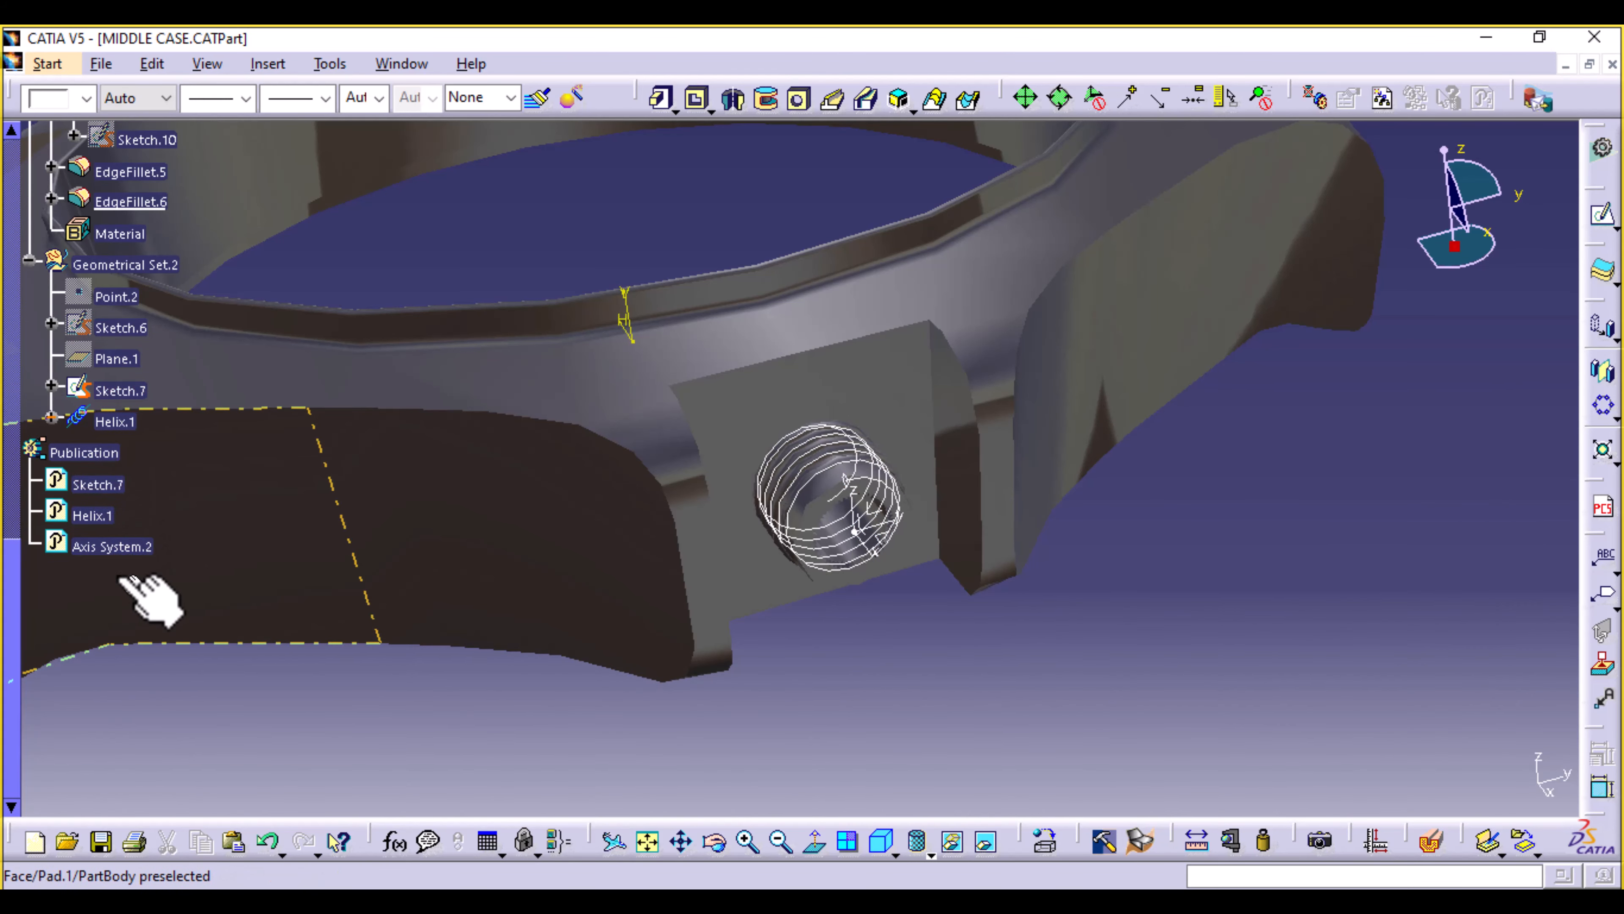
key(ctrl+s)
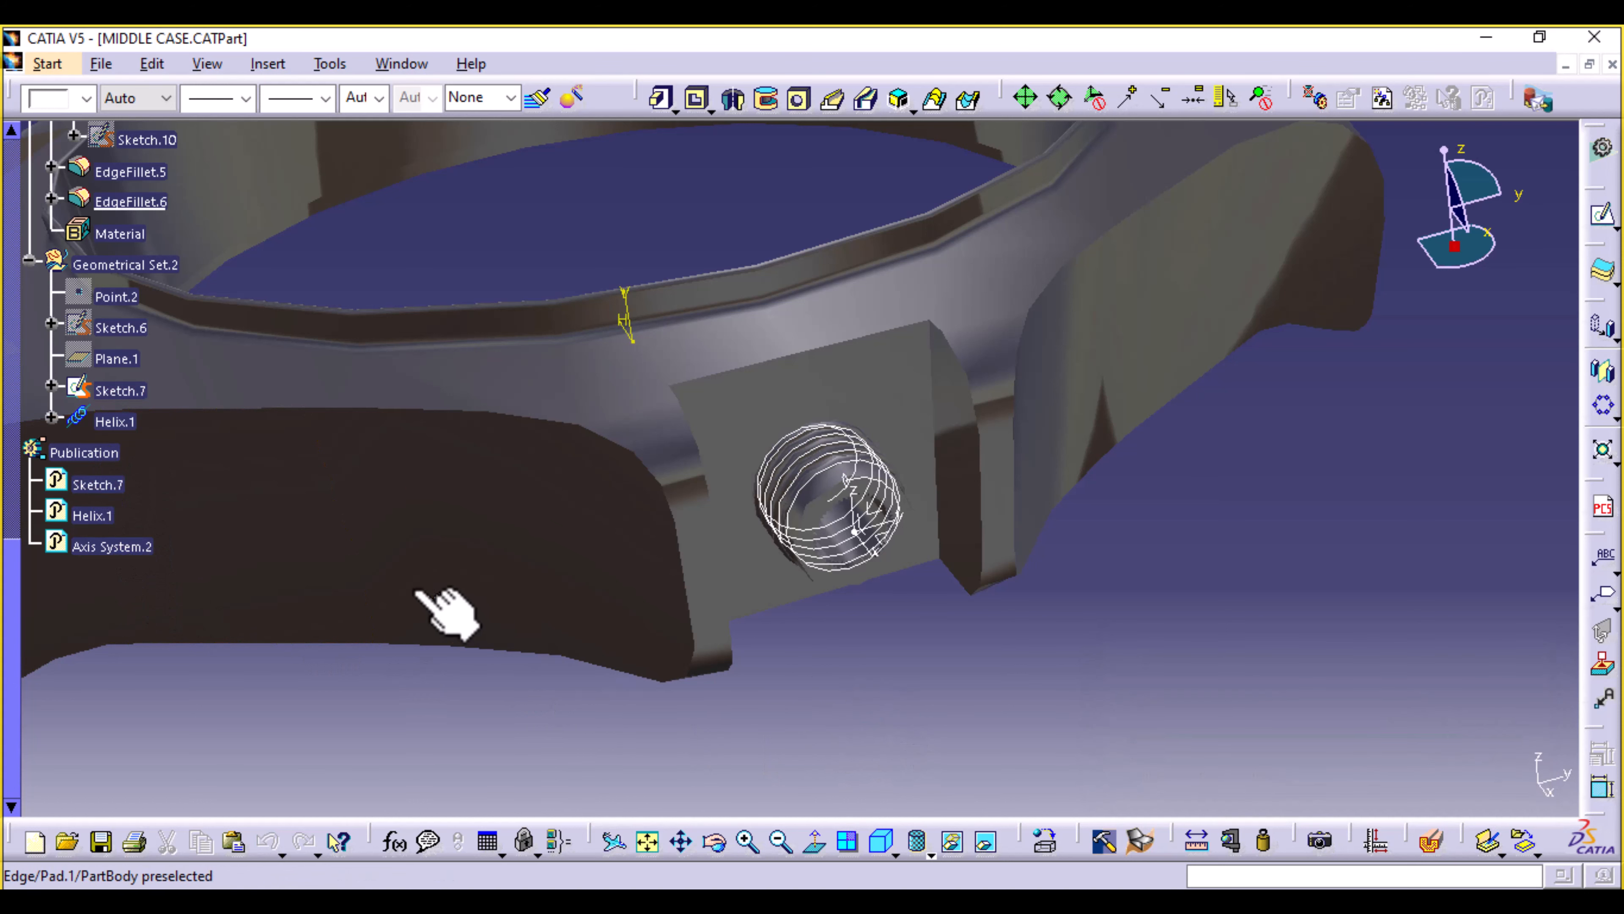
Copy the published Sketch.7, Helix.1 and Axis System.2, and return to the CROWN part in a maximized window.
click(99, 484)
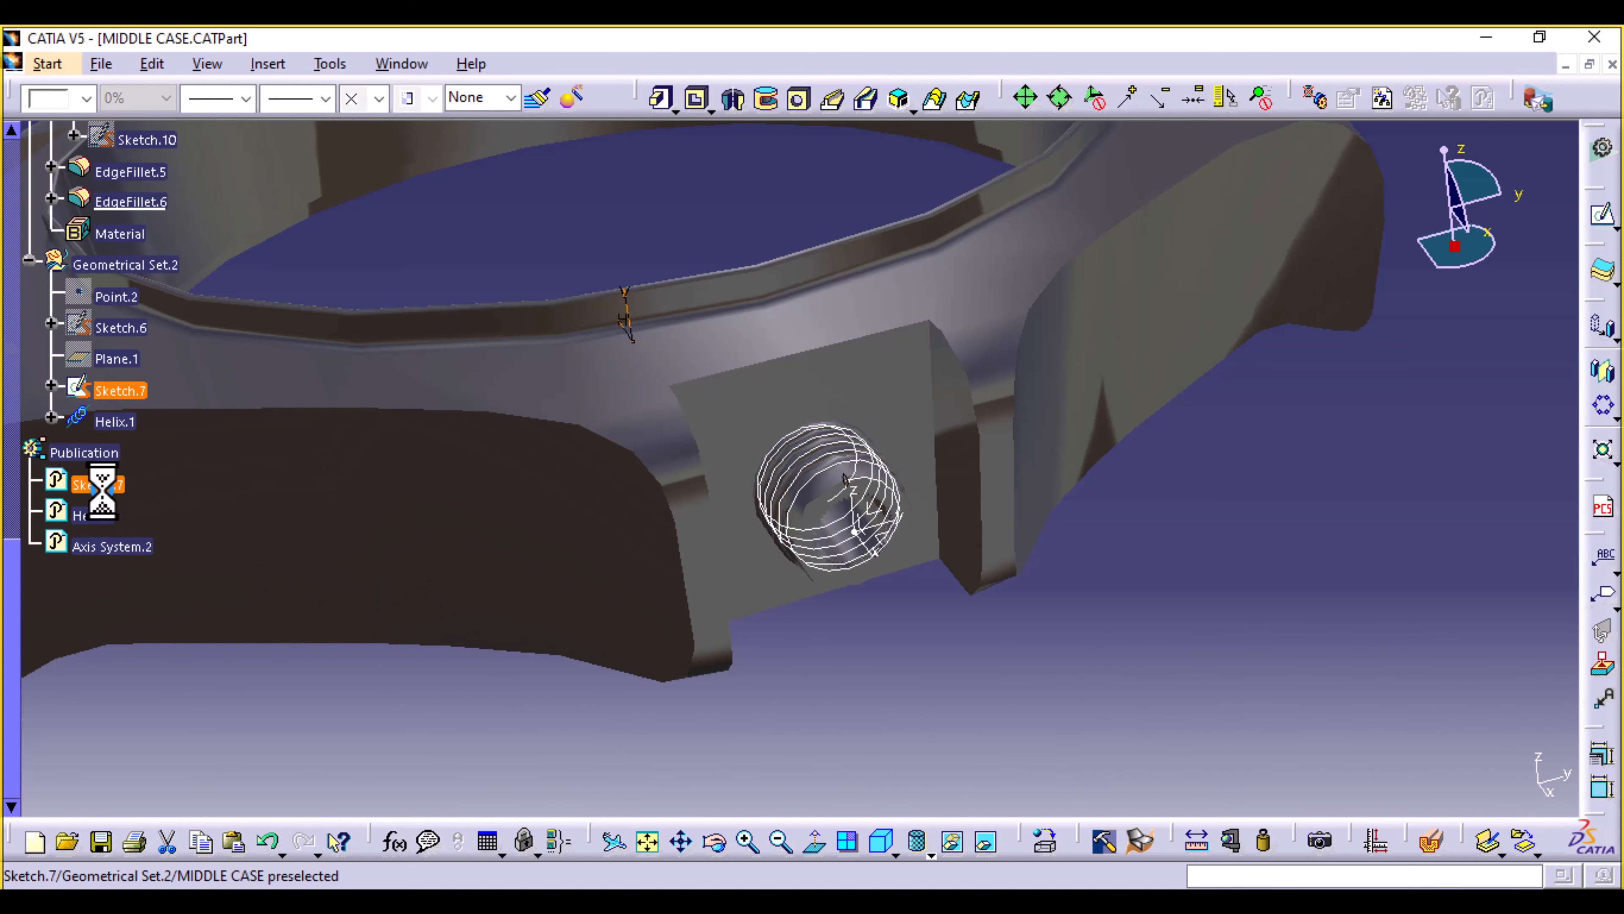
ctrl+click(92, 515)
ctrl+click(118, 547)
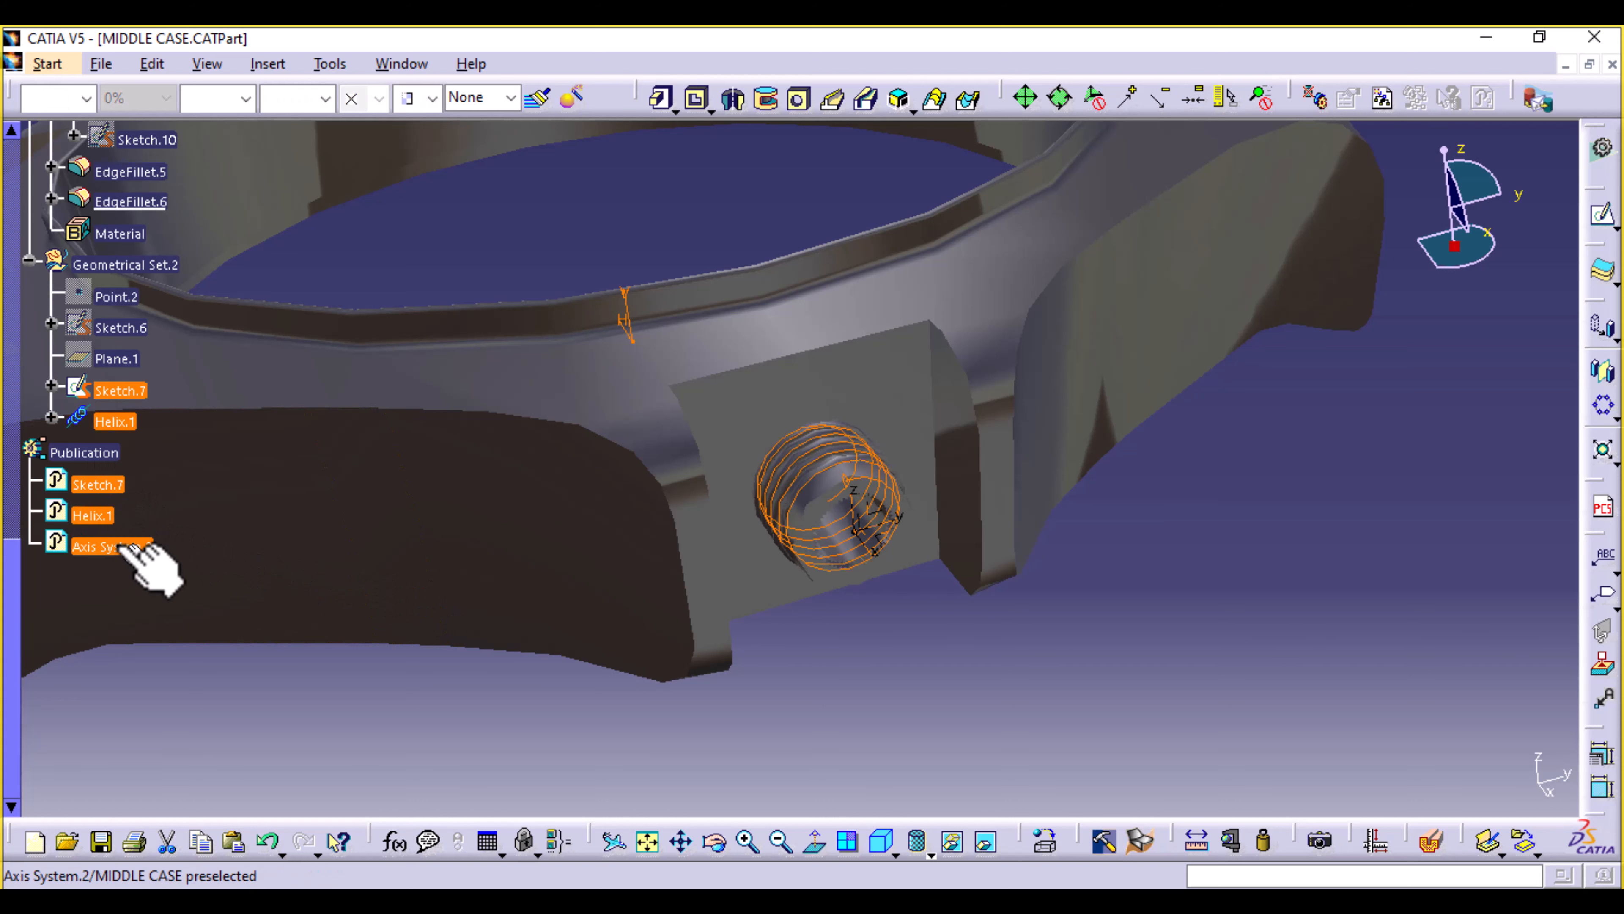
right_click(121, 547)
click(239, 298)
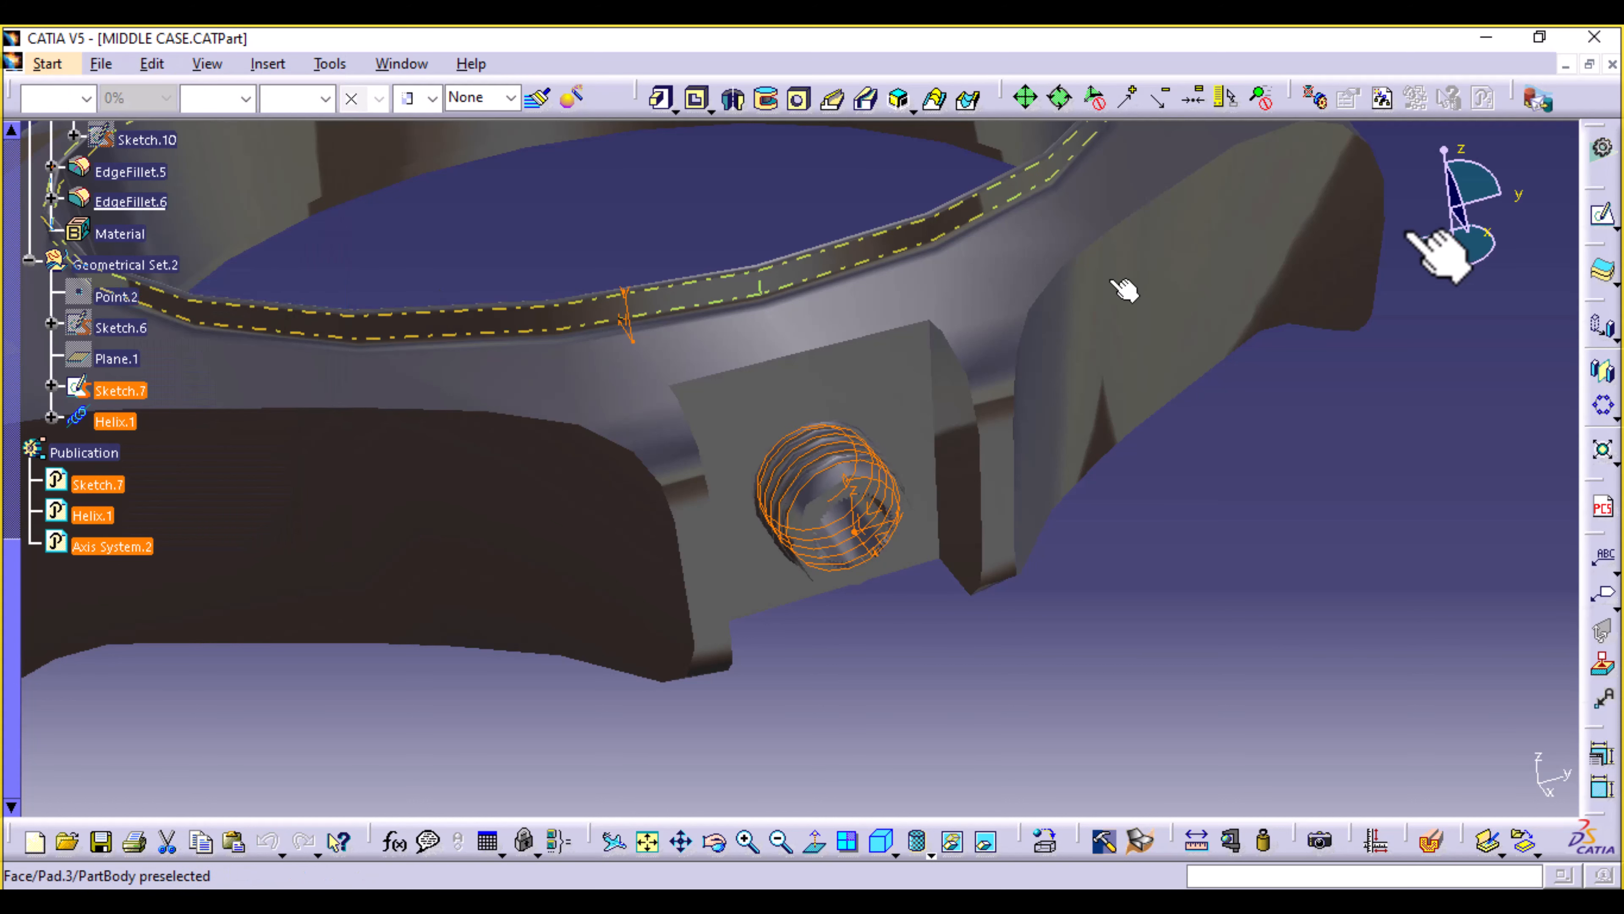
click(1566, 65)
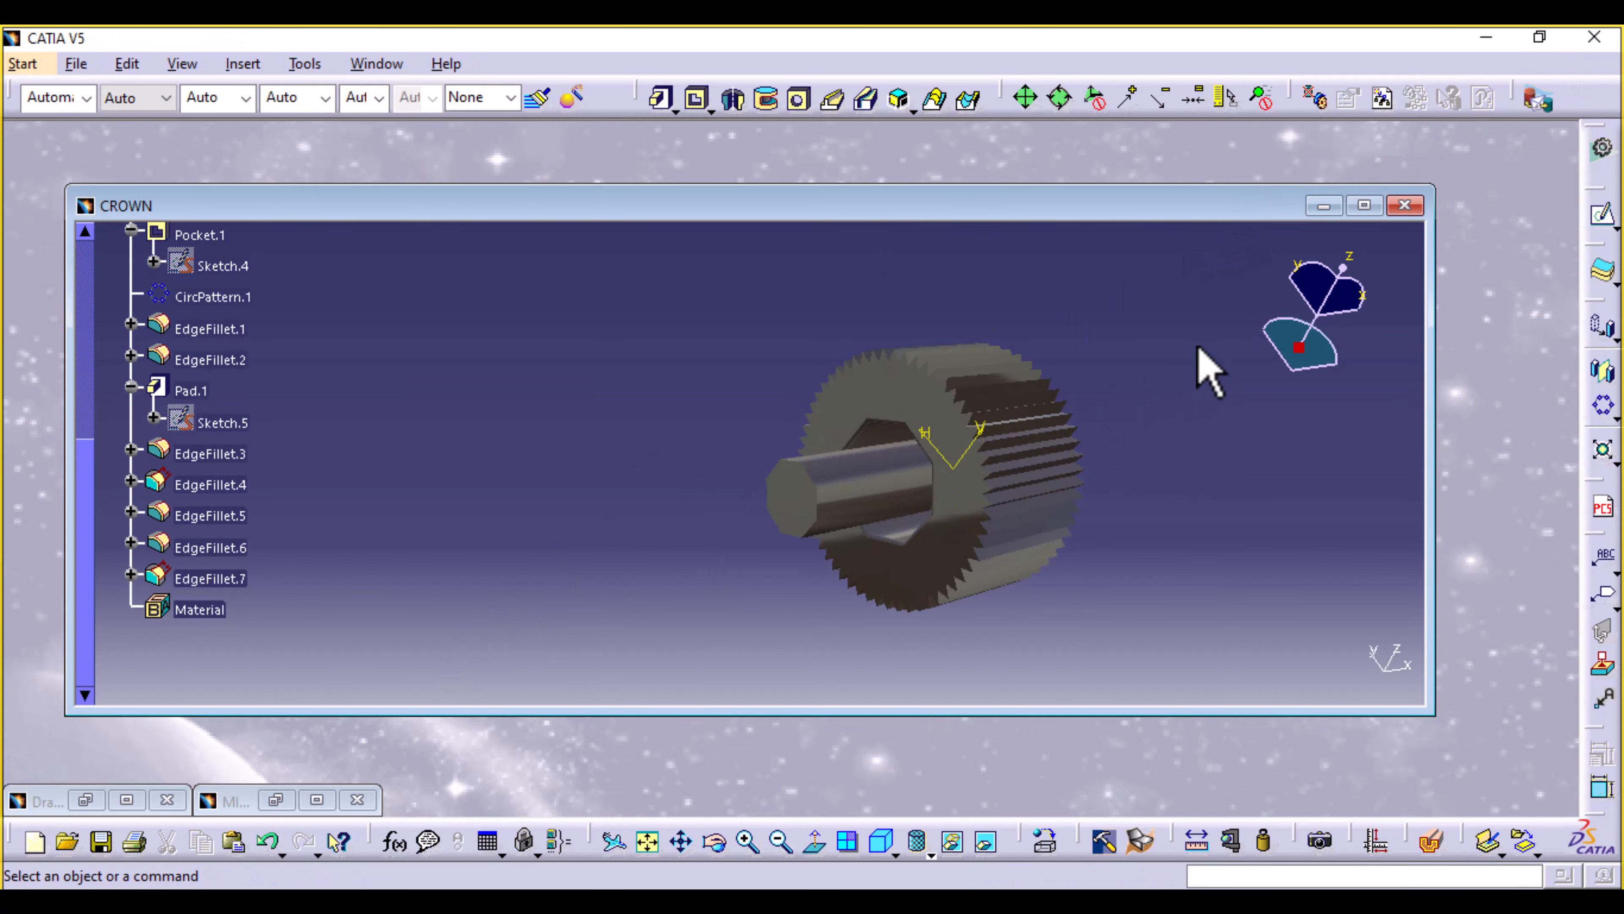
click(1365, 205)
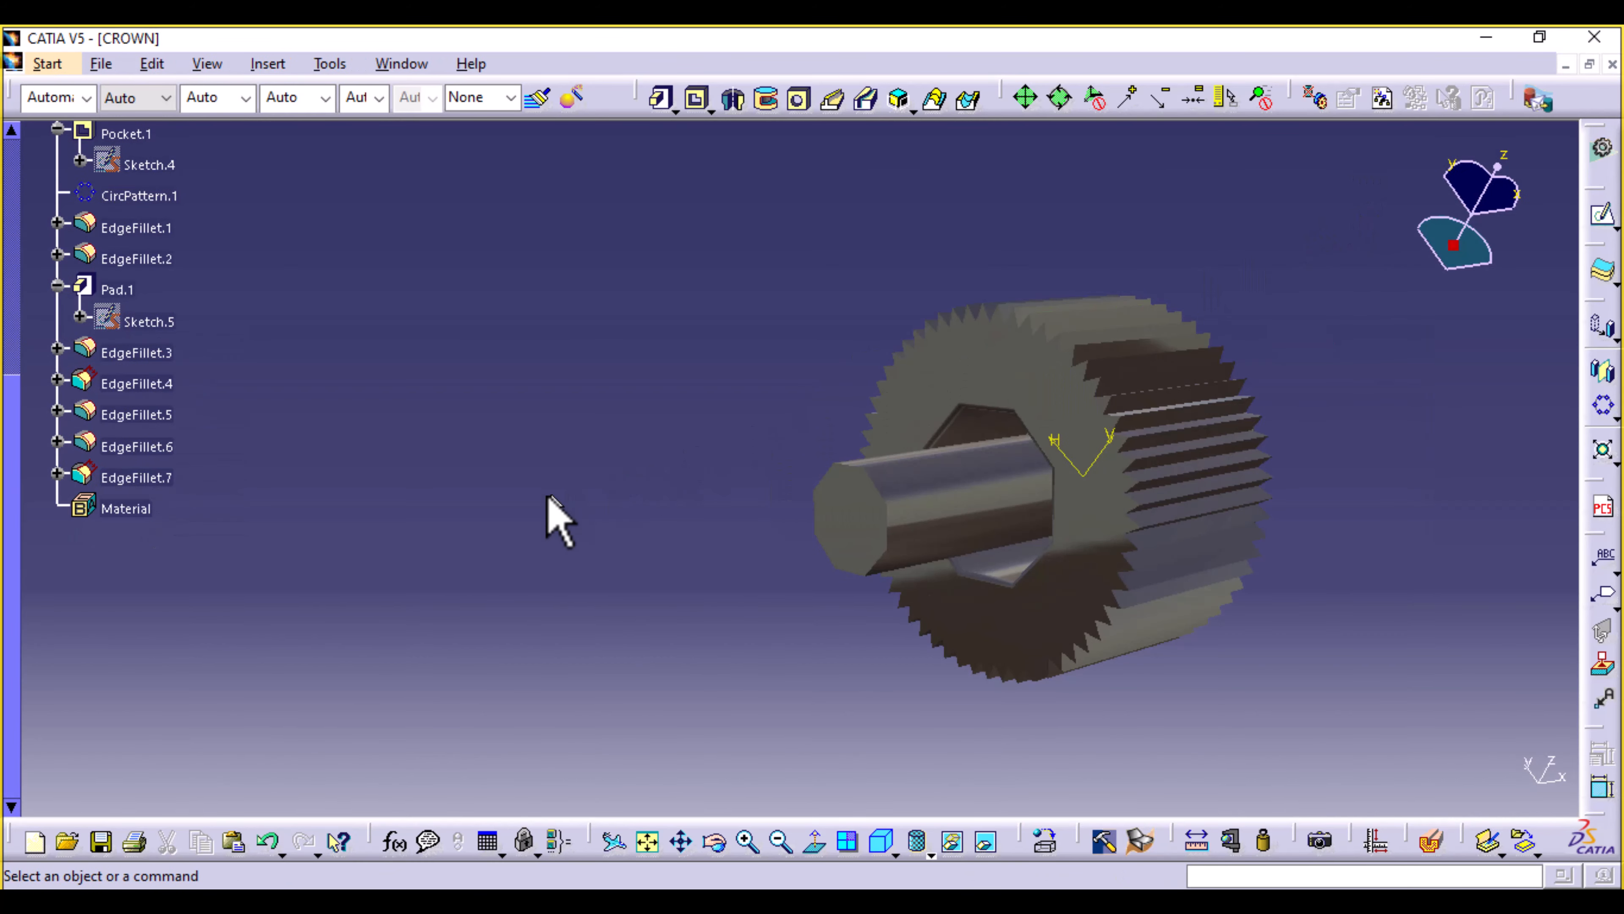
Insert a new body in the crown part and define it as the in-work object.
scroll(557, 519, up, 5)
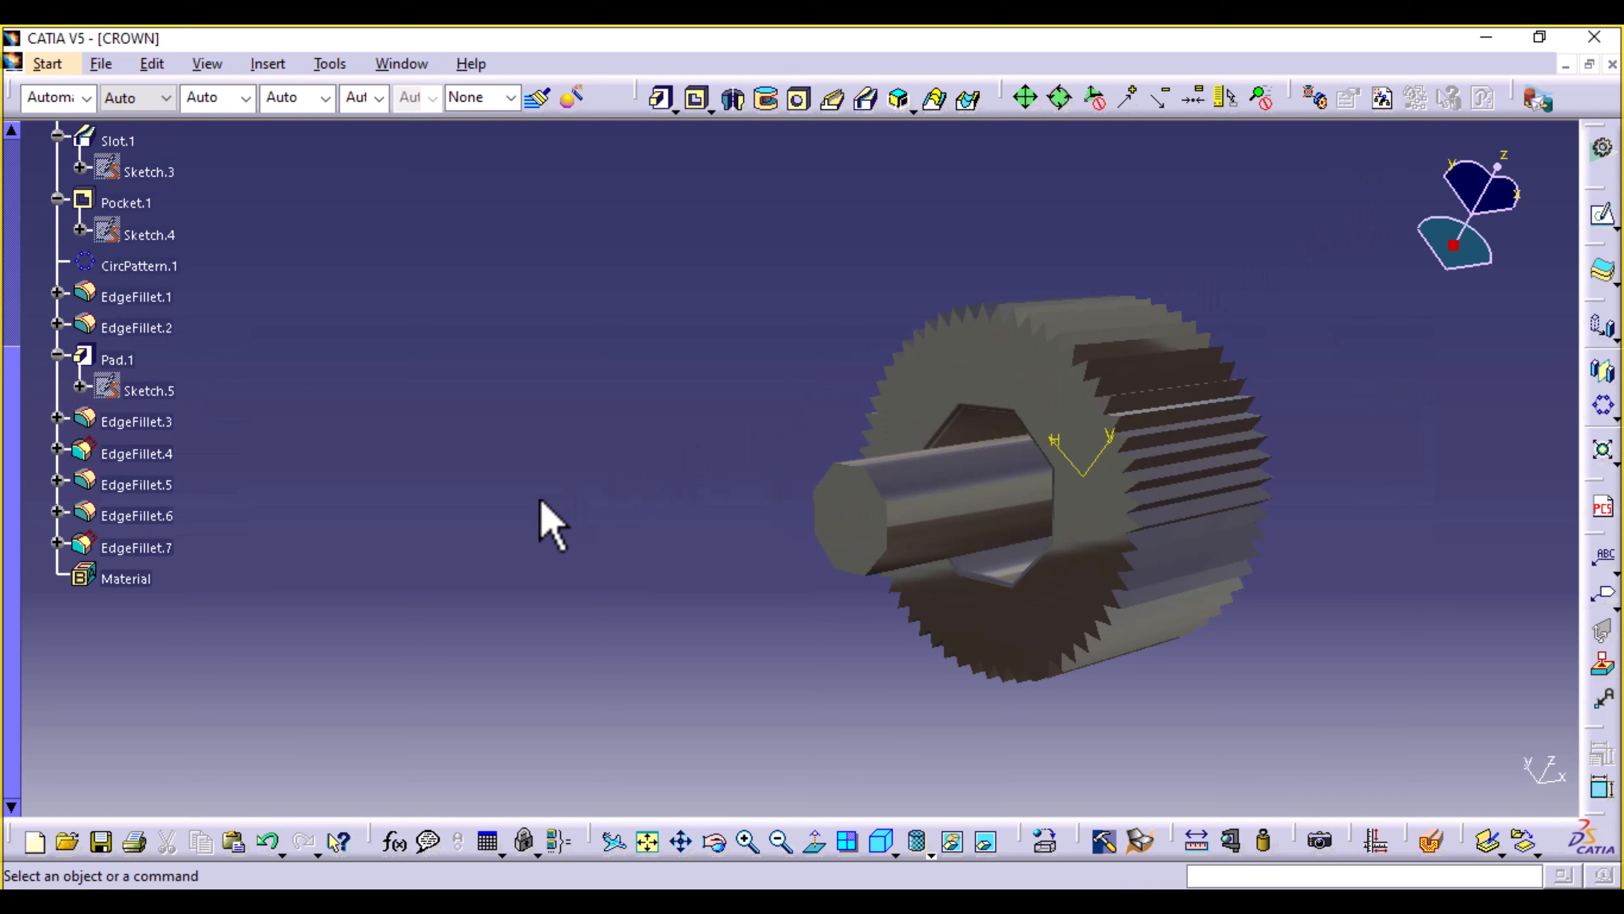
click(280, 70)
click(306, 122)
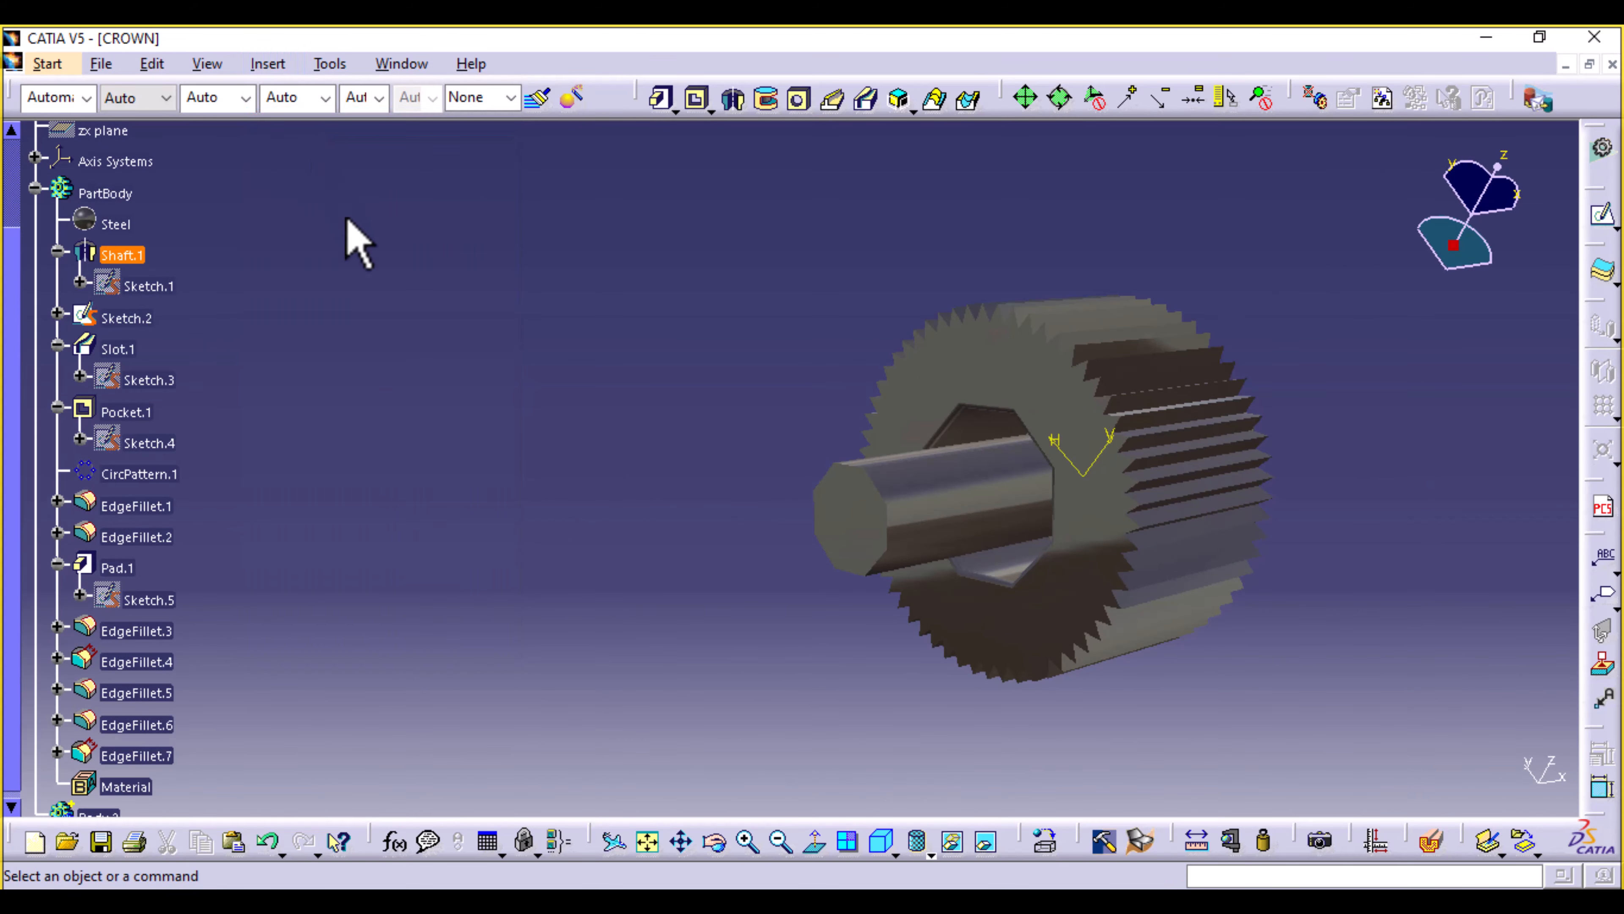
scroll(361, 256, down, 7)
right_click(97, 402)
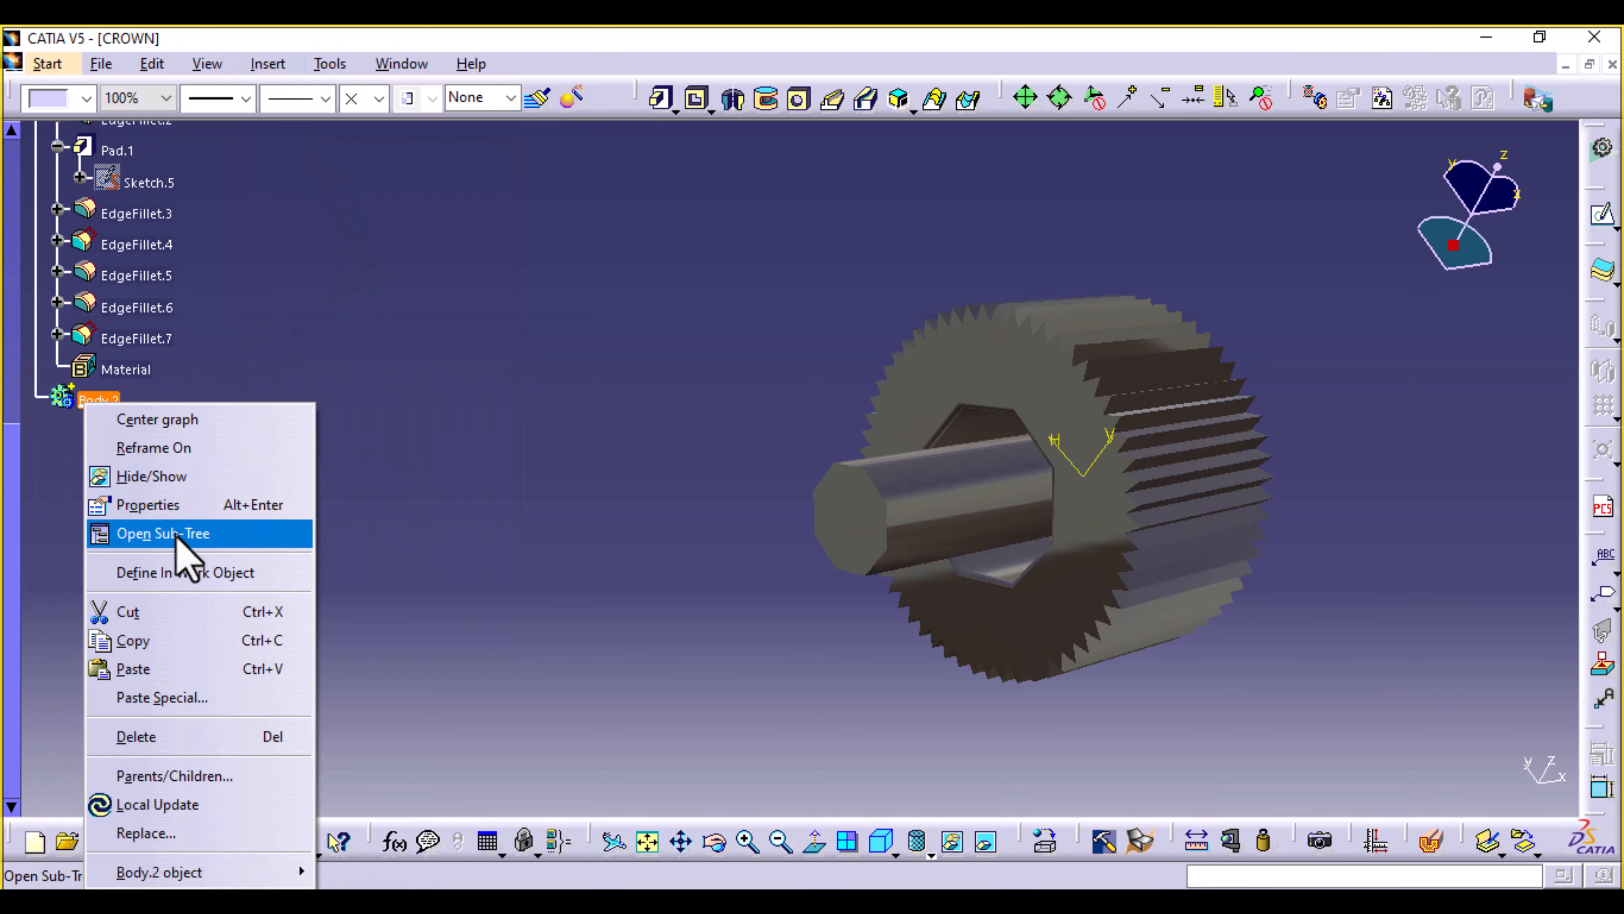
click(203, 572)
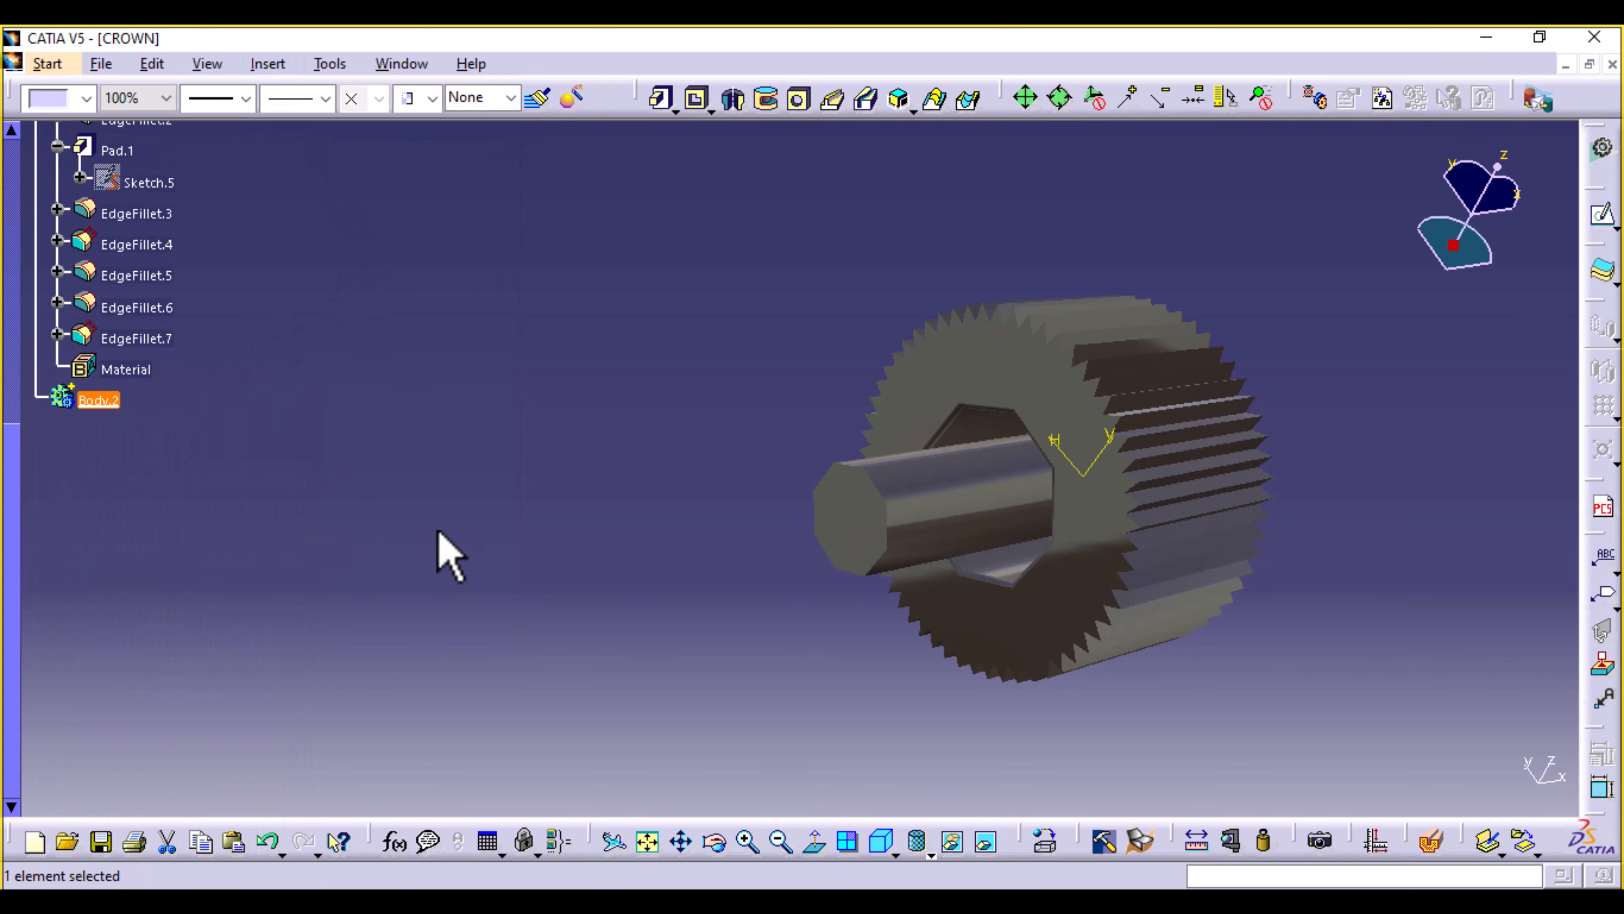
Paste the copied thread sketch, helix and axis system into the new body with the As Result With Link option.
right_click(99, 402)
click(243, 697)
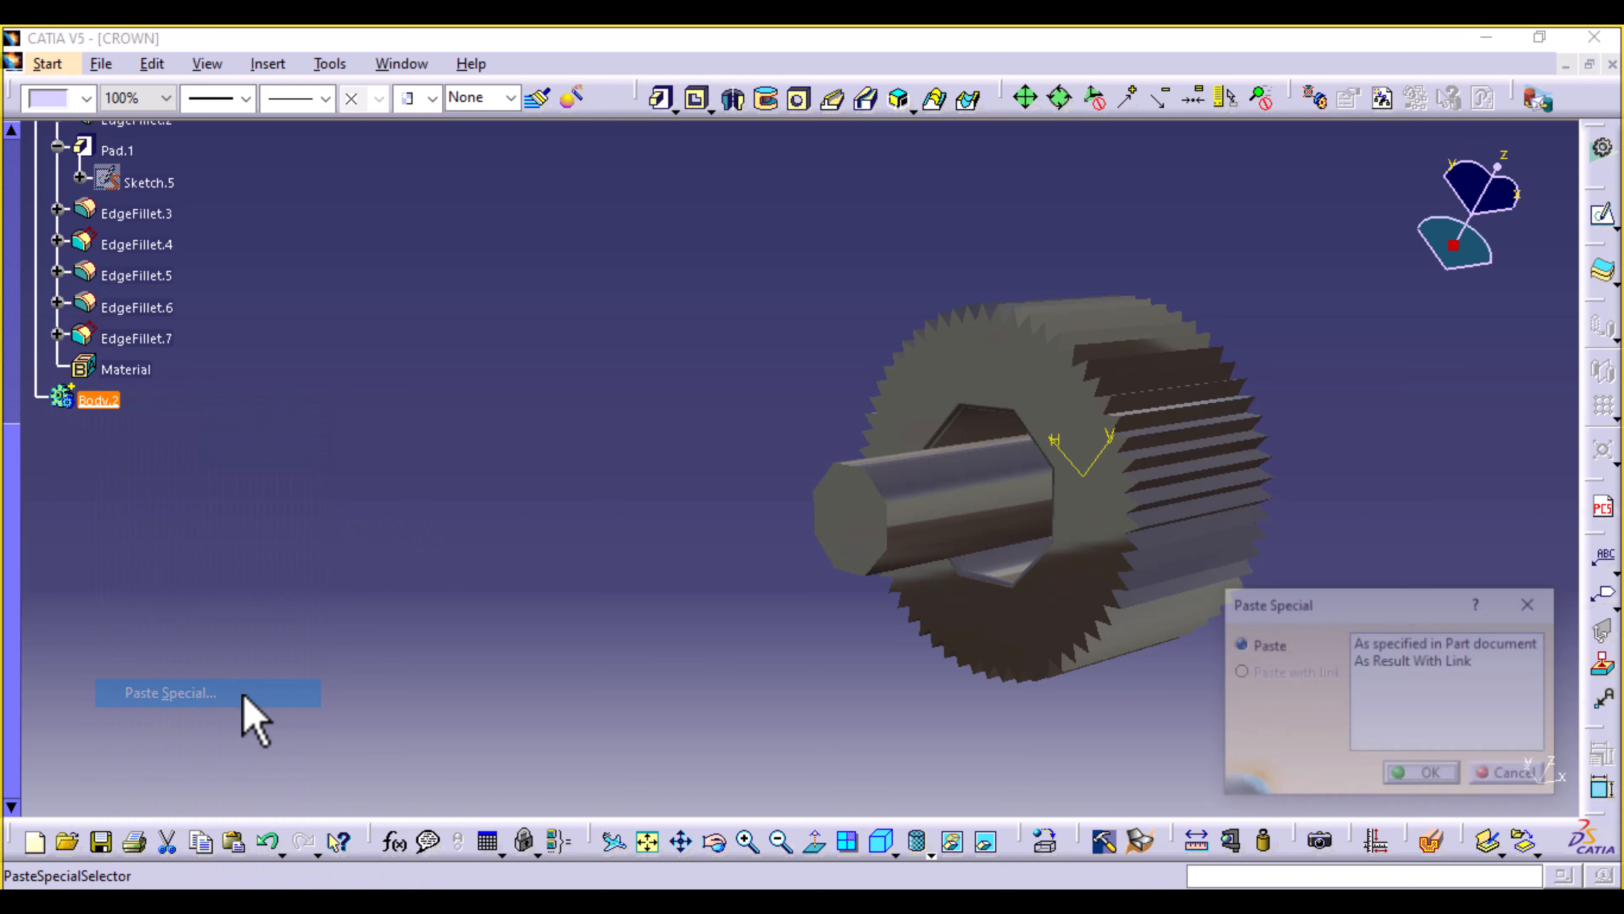
click(1430, 663)
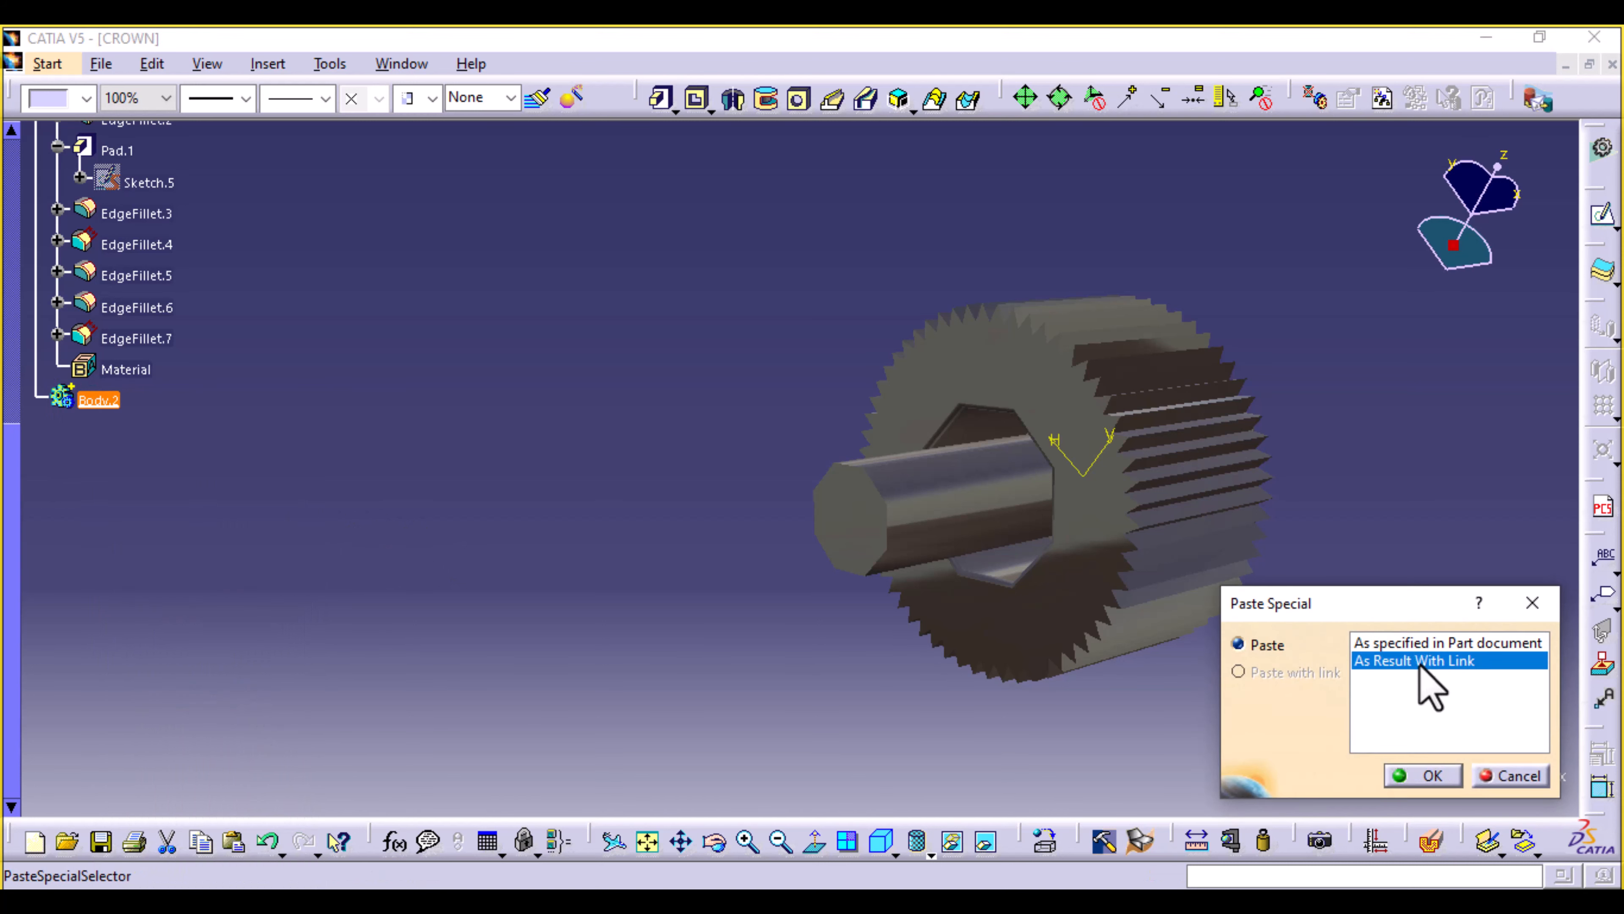
click(1437, 775)
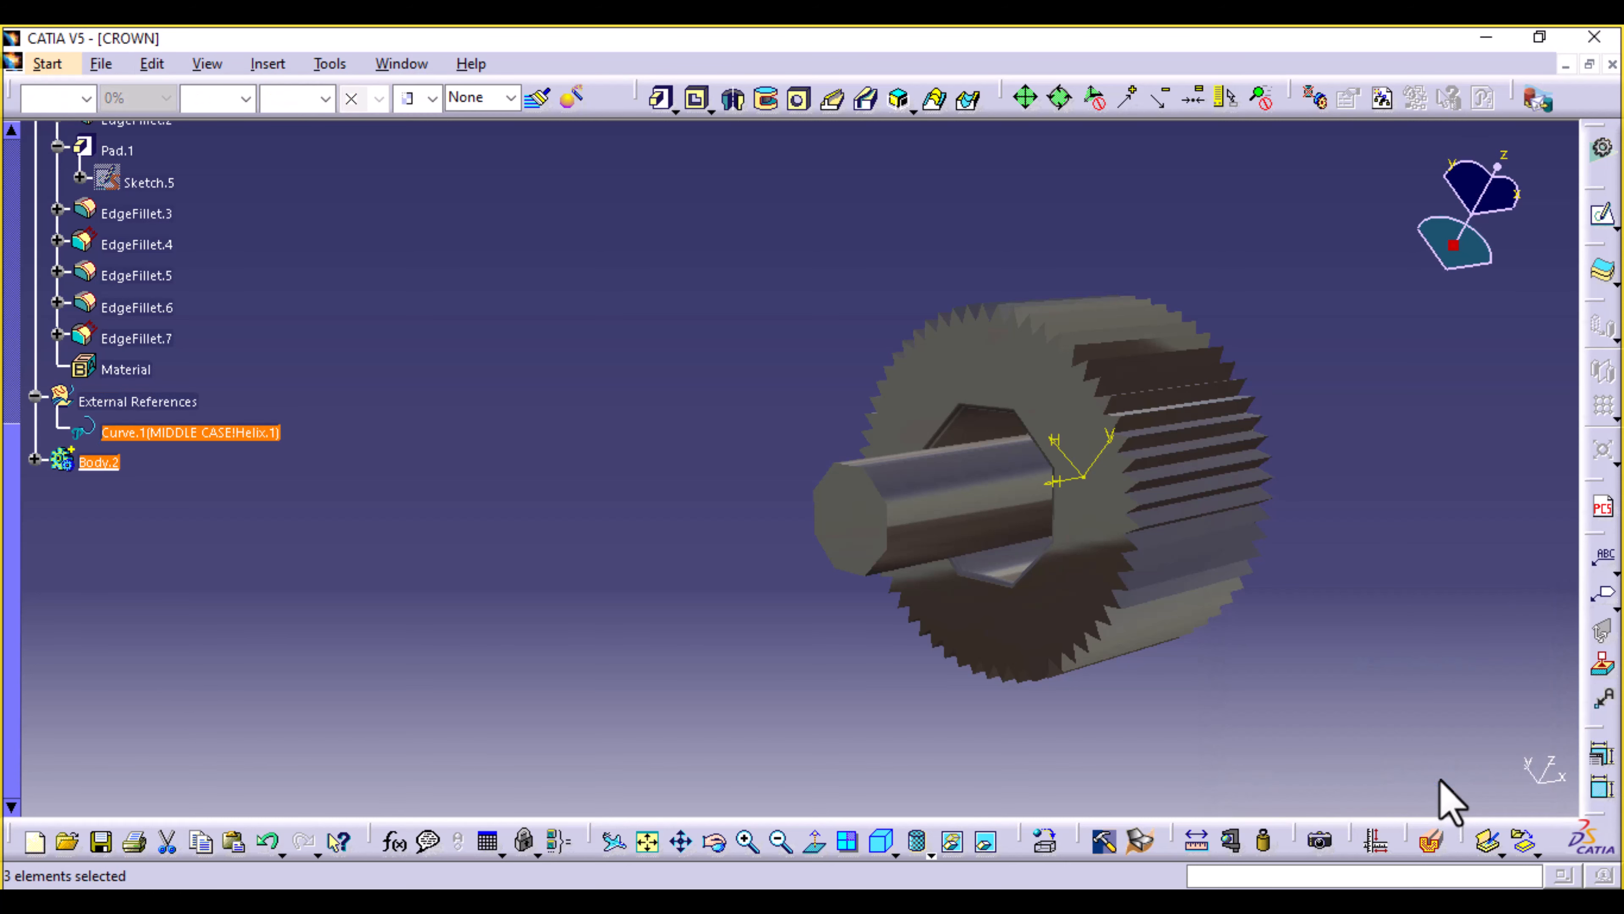
click(640, 601)
Create a Rib in the new body with the pasted sketch as profile and the linked helix as center curve, using Keep angle.
middle_drag(624, 423, 506, 607)
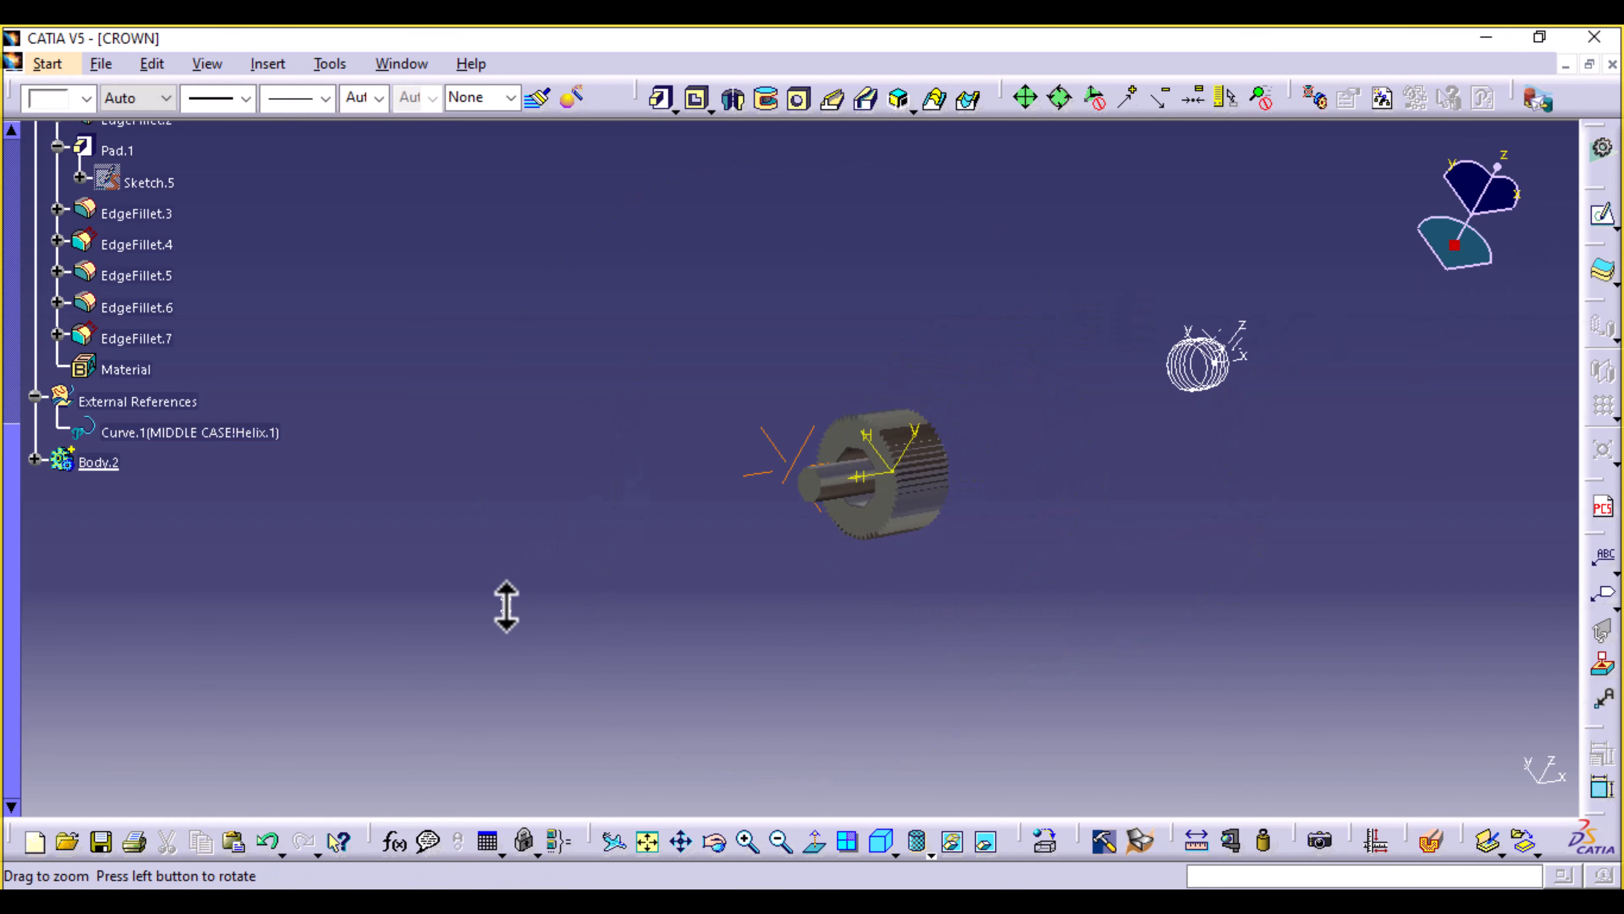
middle_drag(1077, 569, 715, 560)
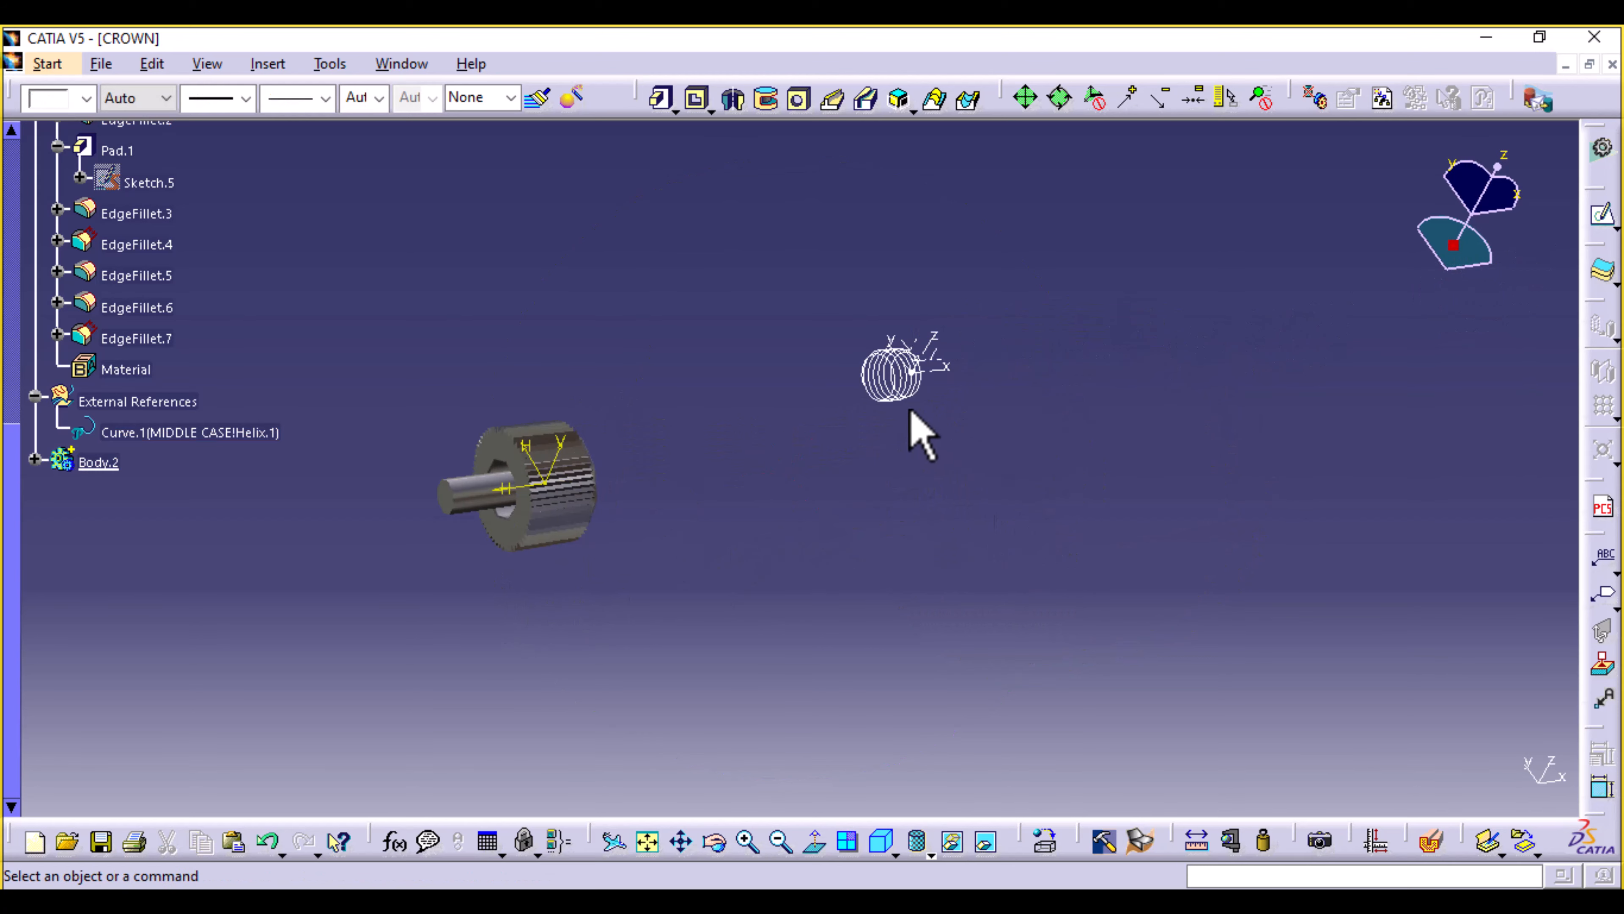
click(832, 104)
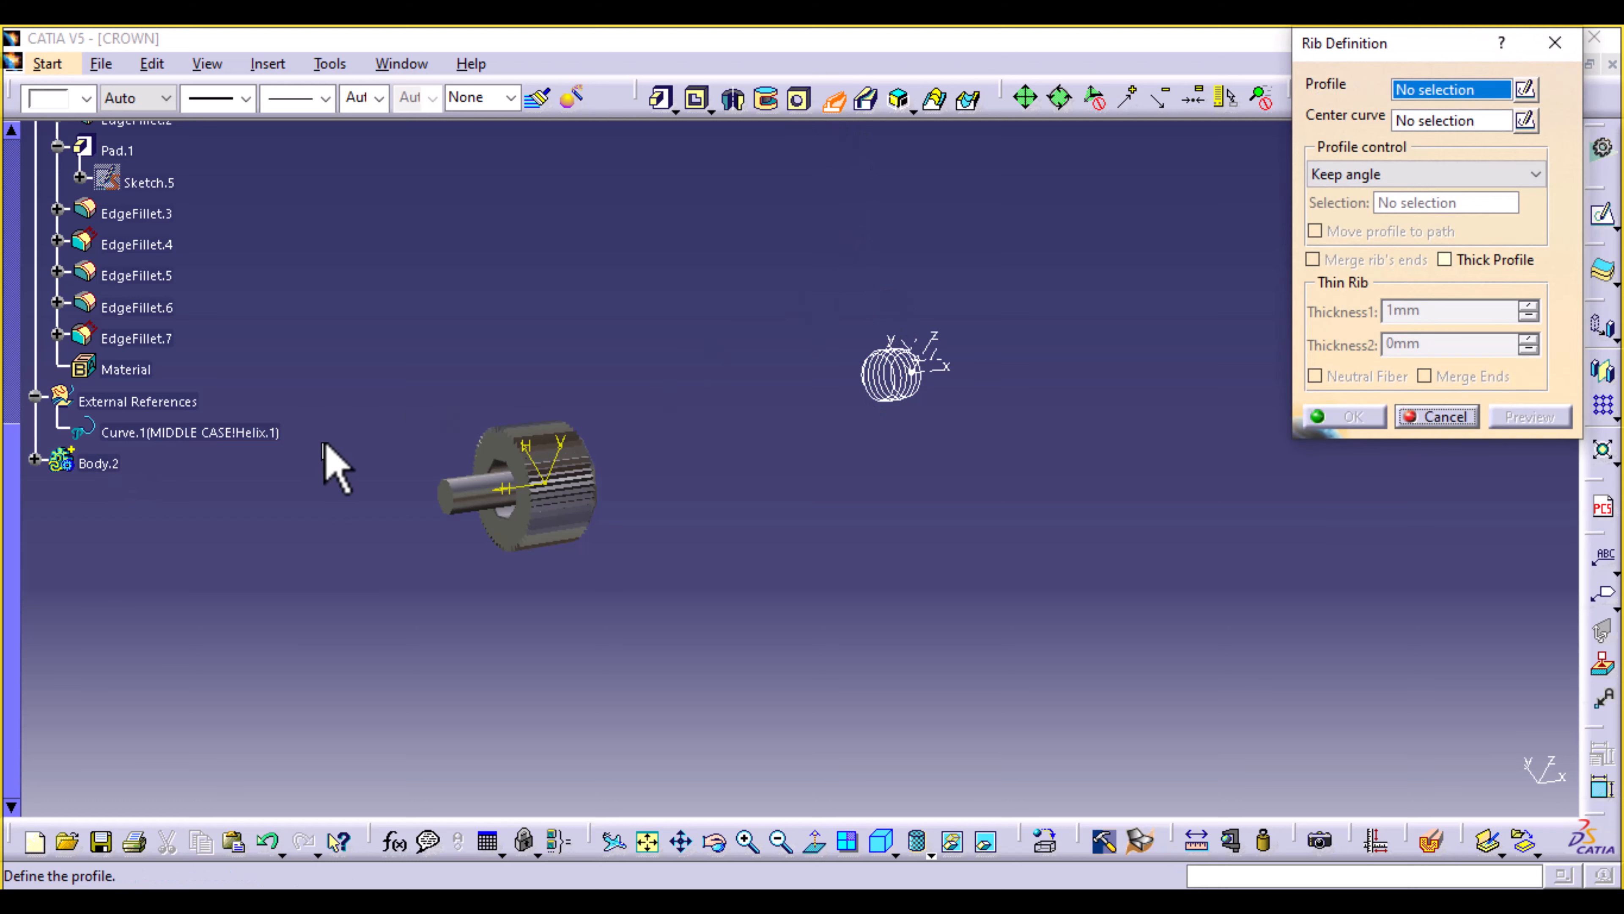
middle_drag(988, 531, 877, 320)
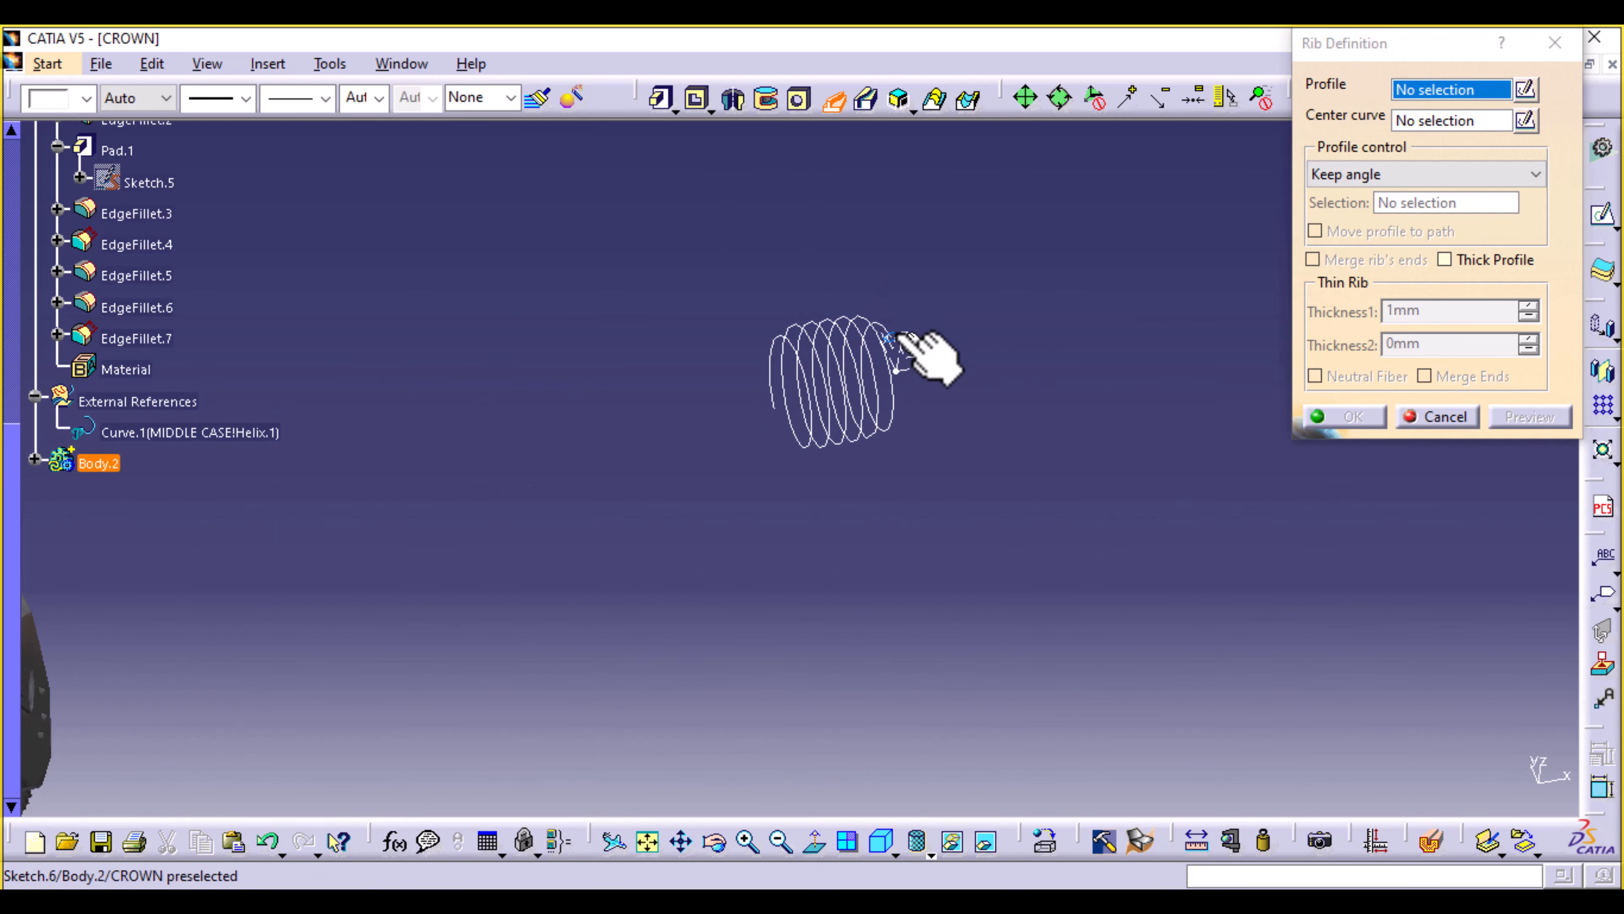
click(901, 336)
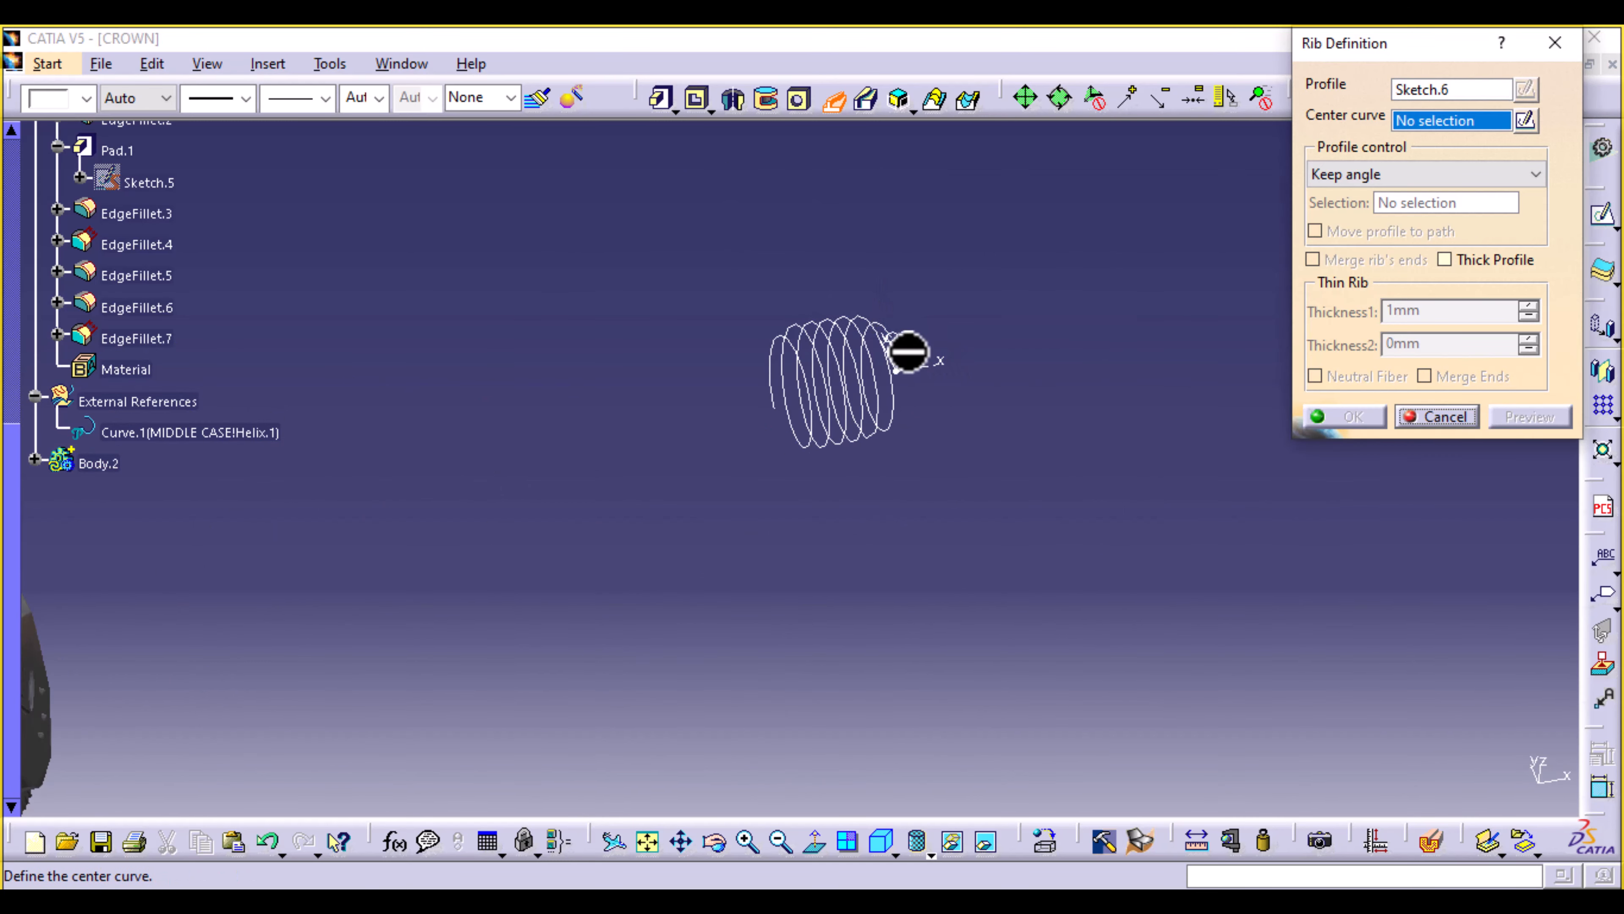
click(891, 417)
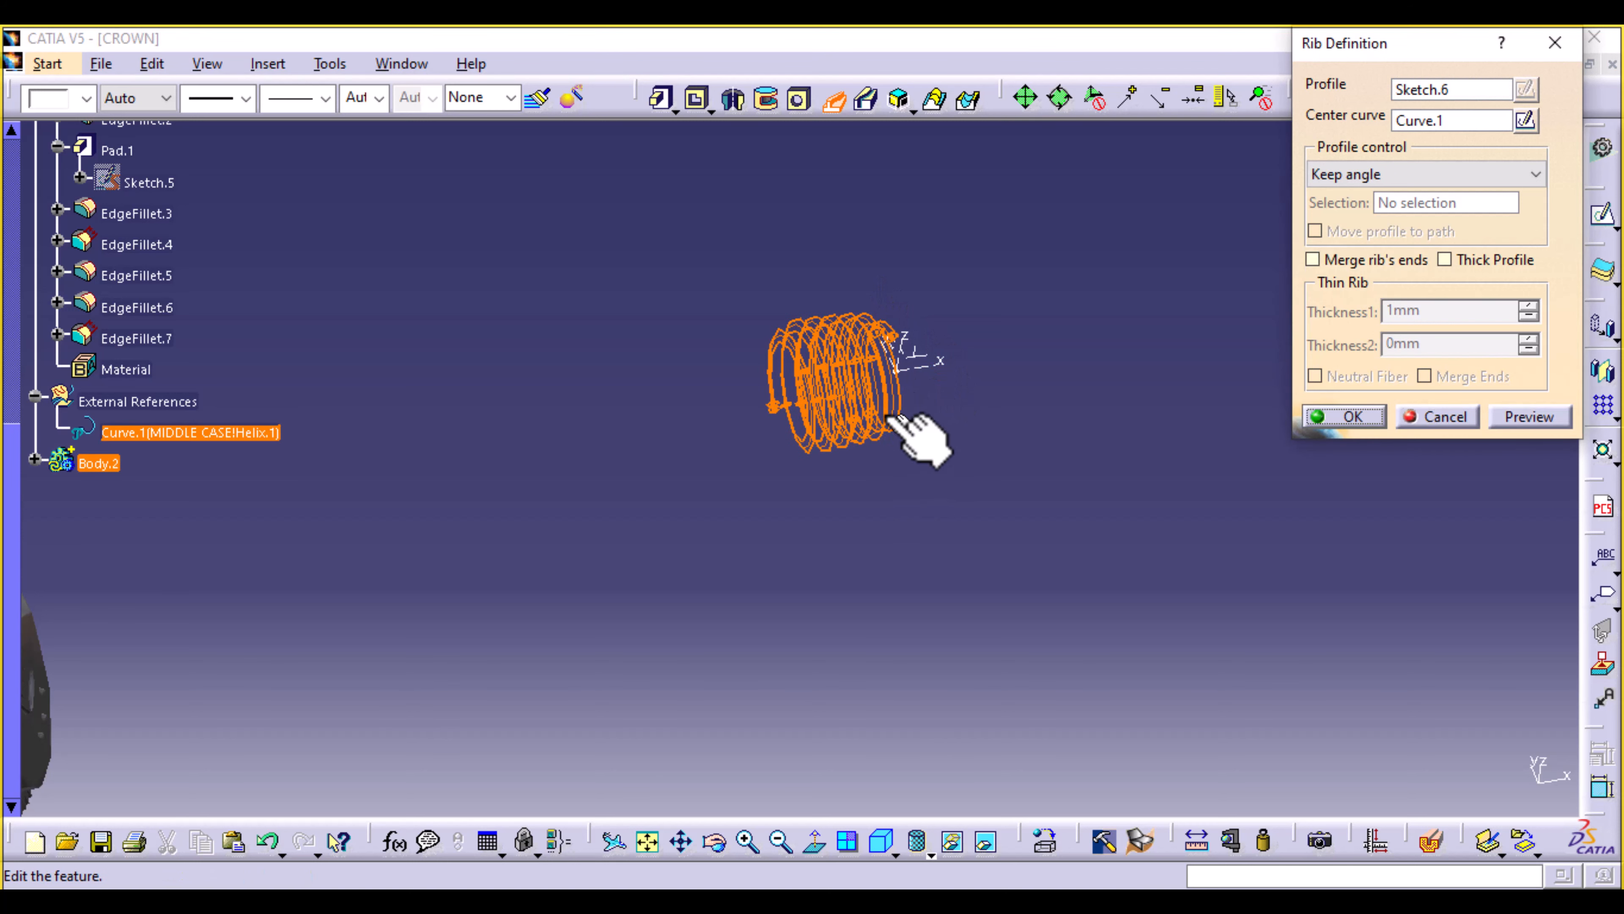
click(1509, 418)
click(1352, 416)
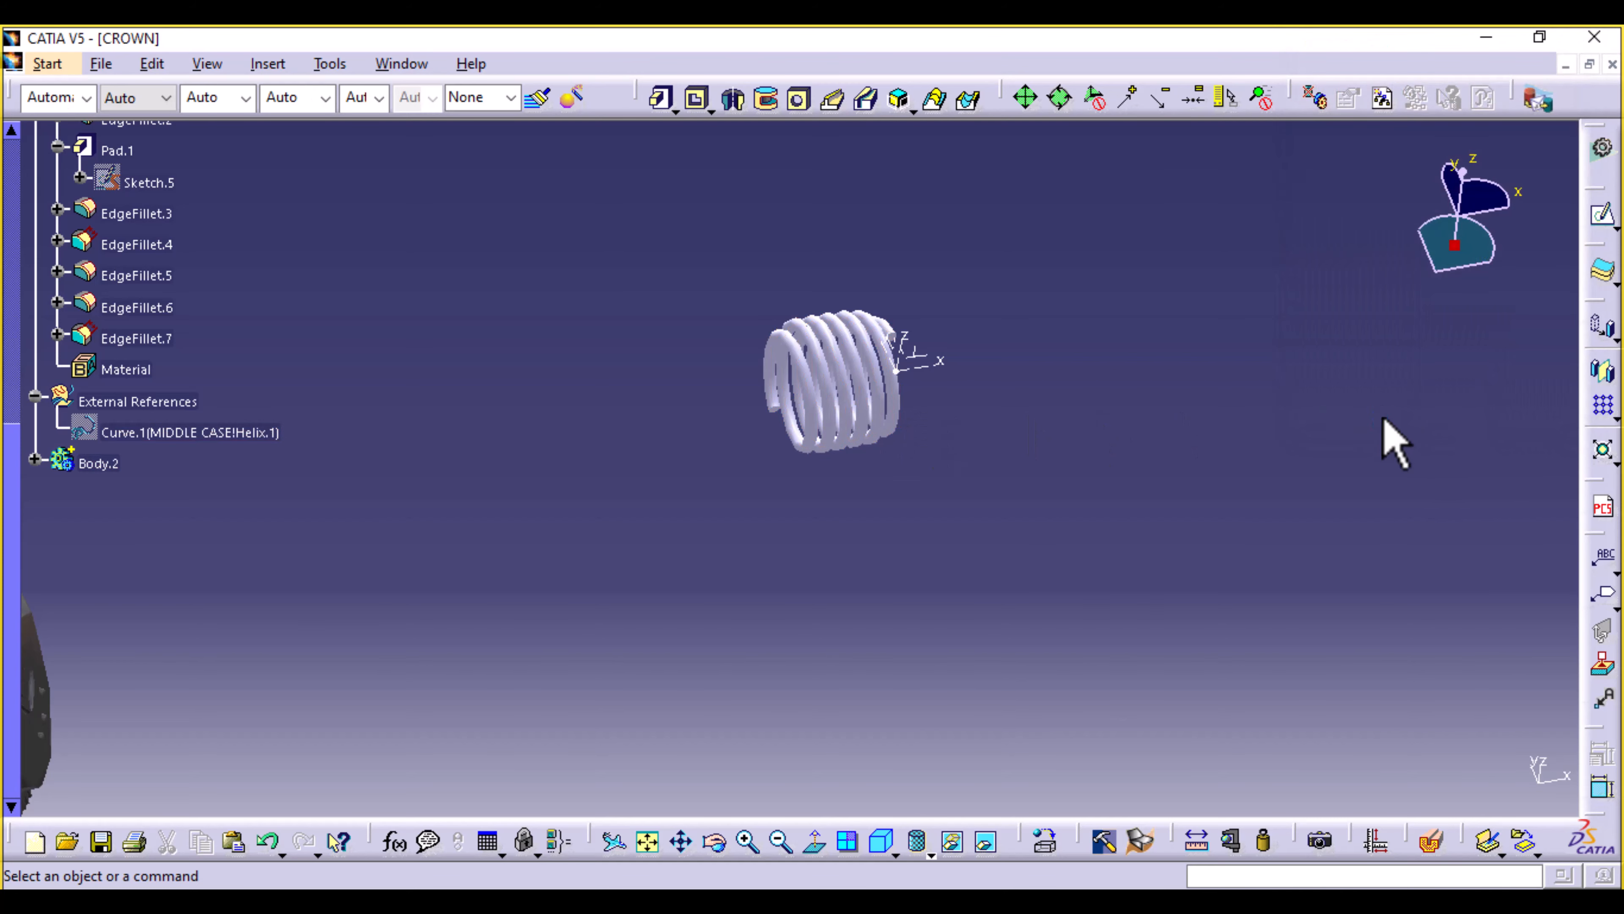
Expand the crown's Axis Systems branch and show Axis System.1 at the crown.
middle_drag(564, 470, 844, 489)
scroll(200, 327, up, 10)
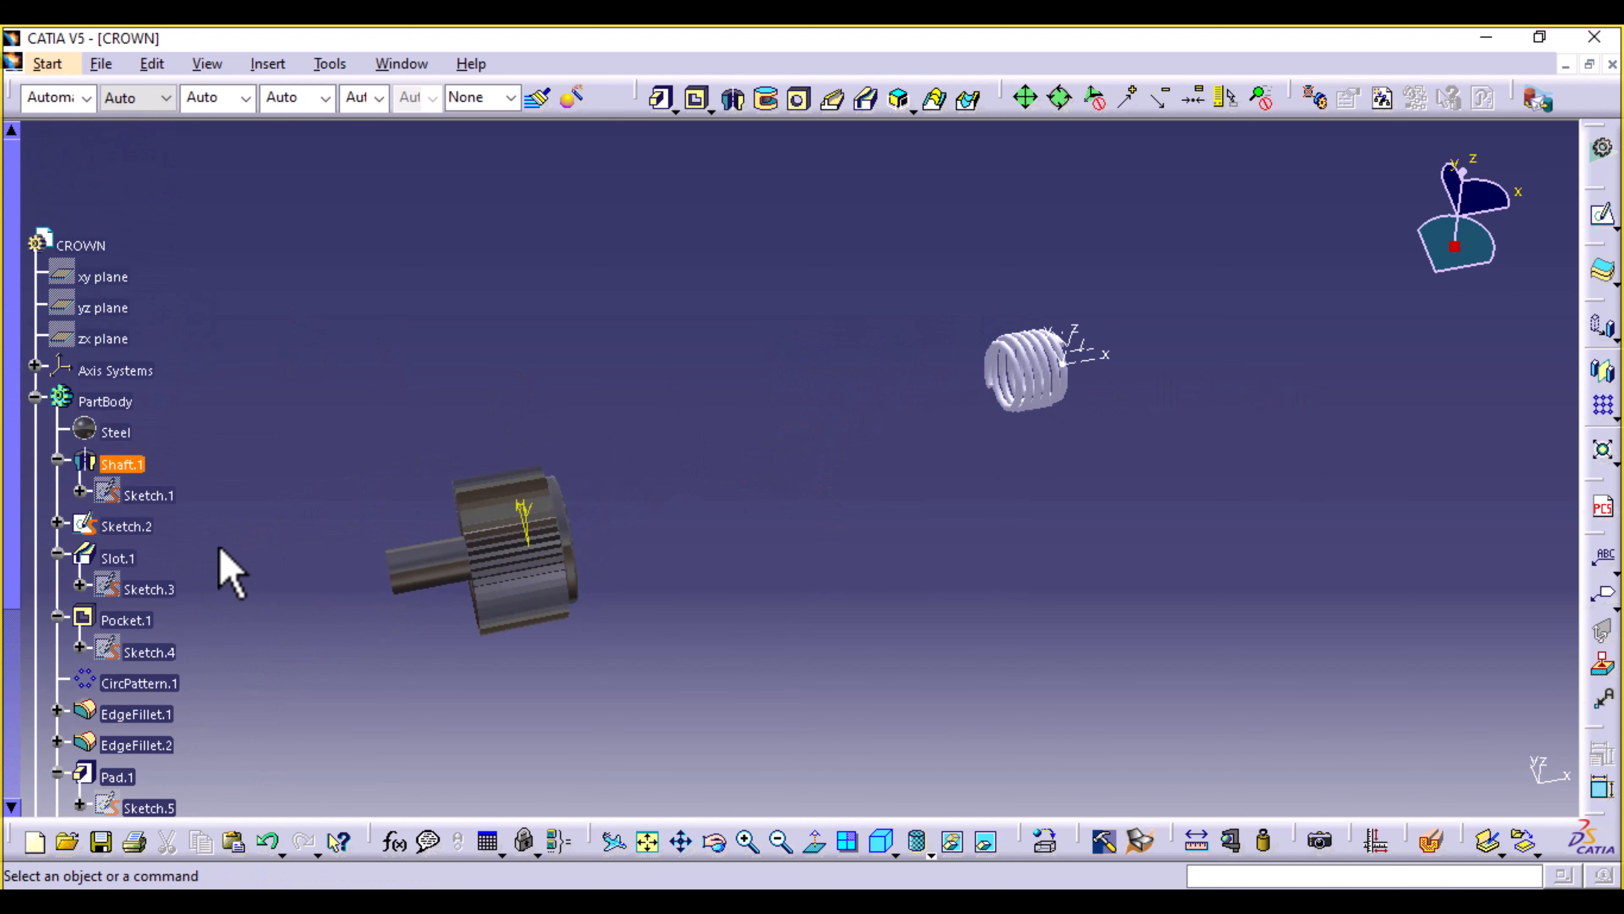
click(35, 365)
right_click(139, 404)
click(211, 448)
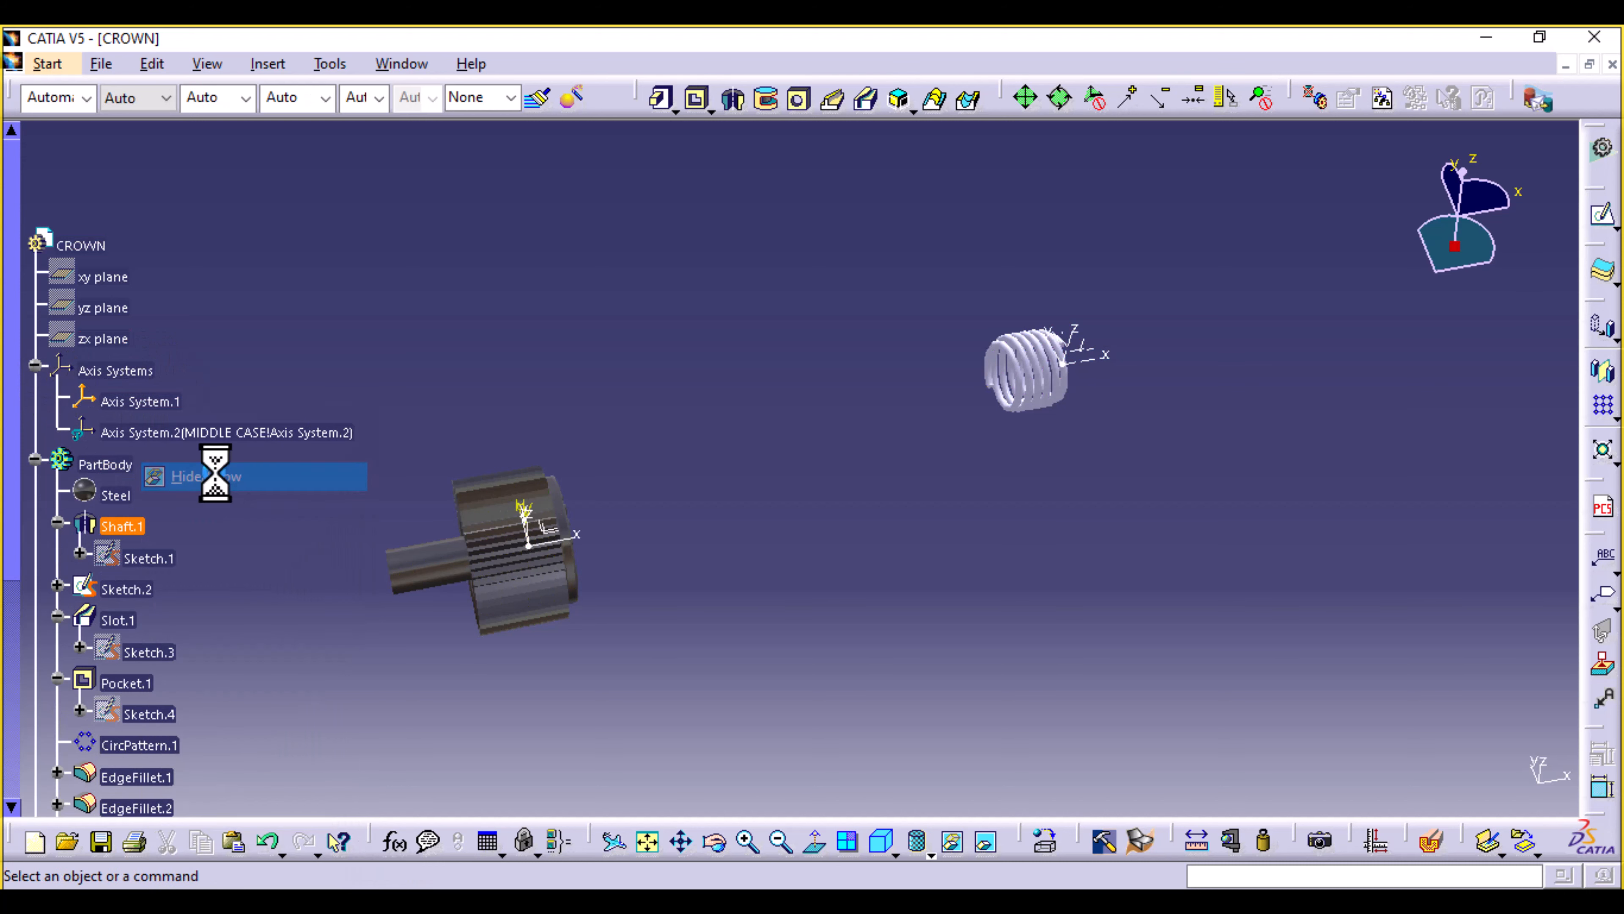
Move the thread body with an Axis To Axis transformation, using Axis System.2 as reference and Axis System.1 as target, keeping the transformation specifications.
click(517, 400)
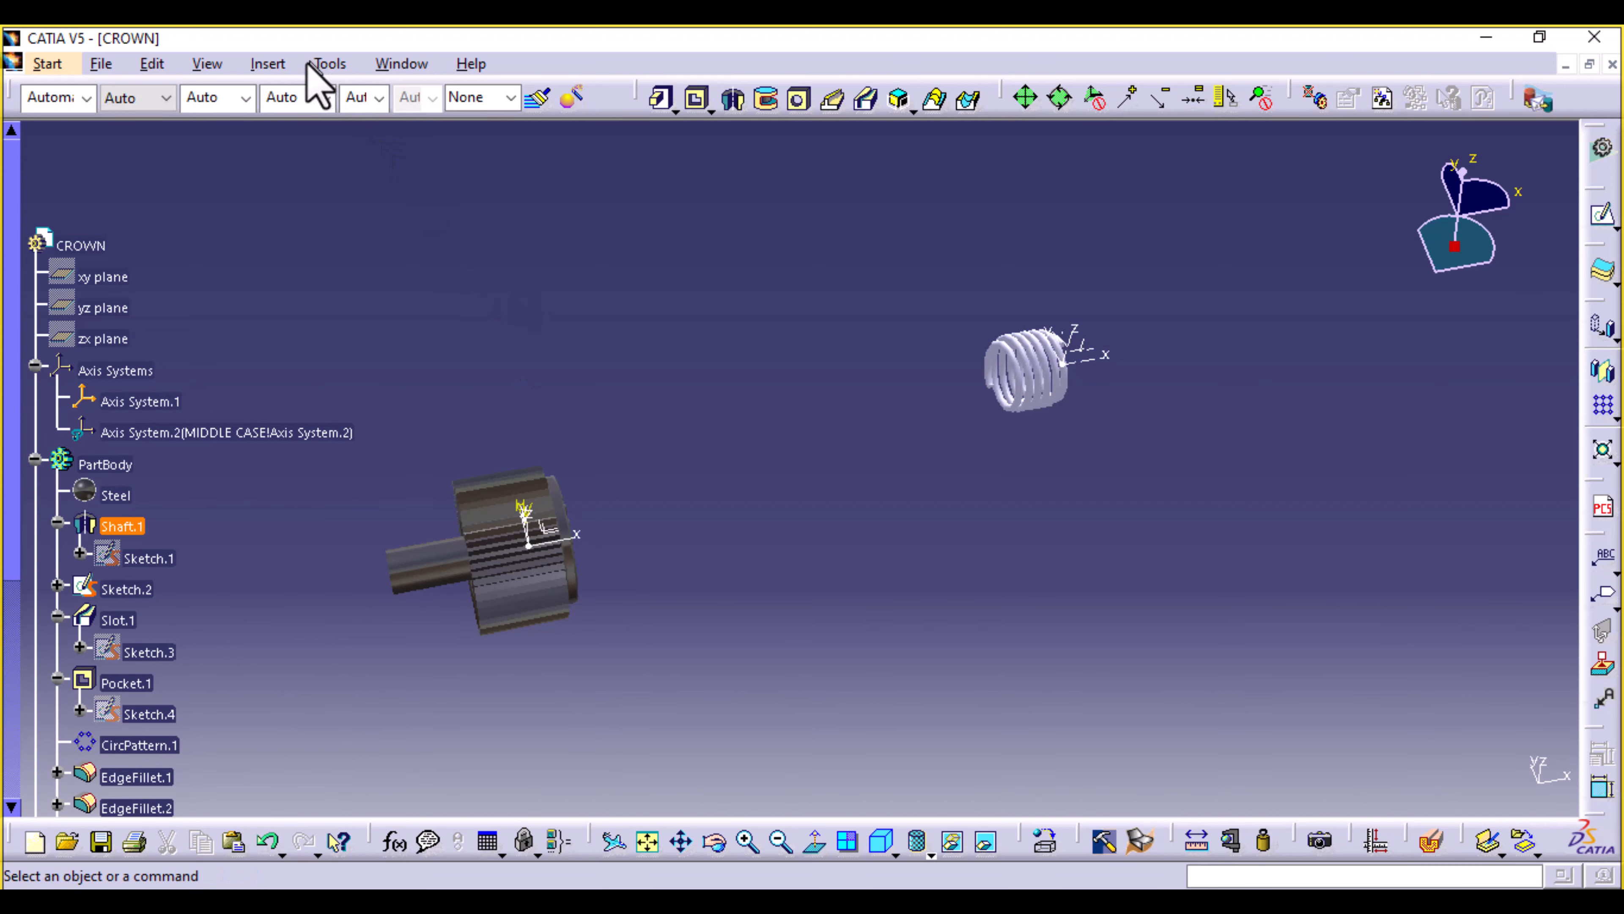
click(275, 63)
mouse_move(358, 466)
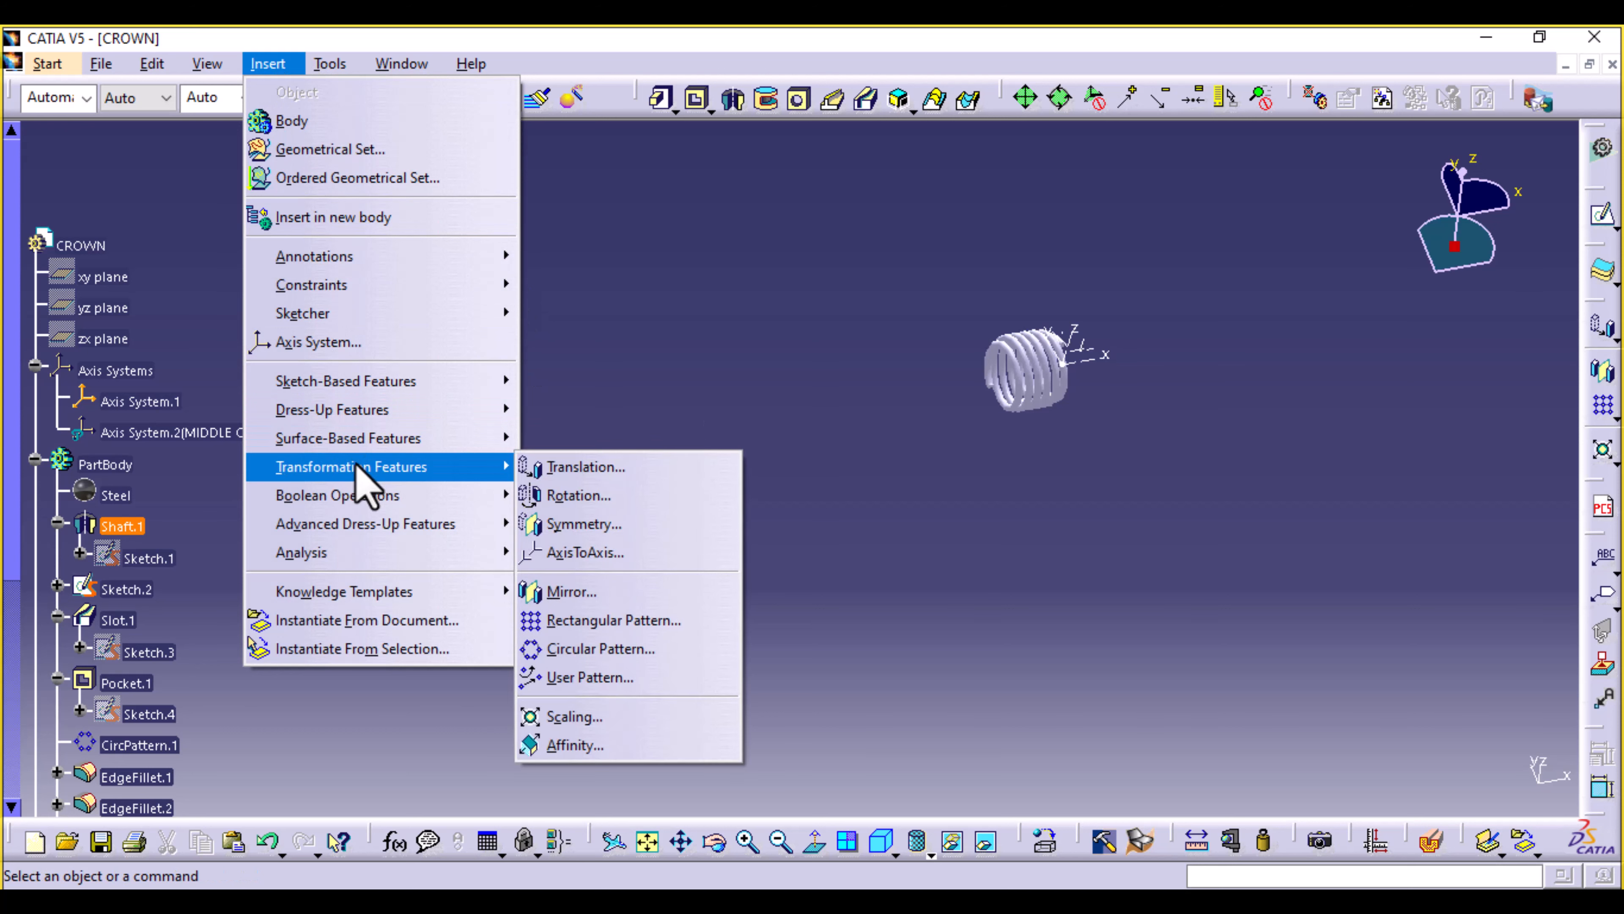
click(606, 552)
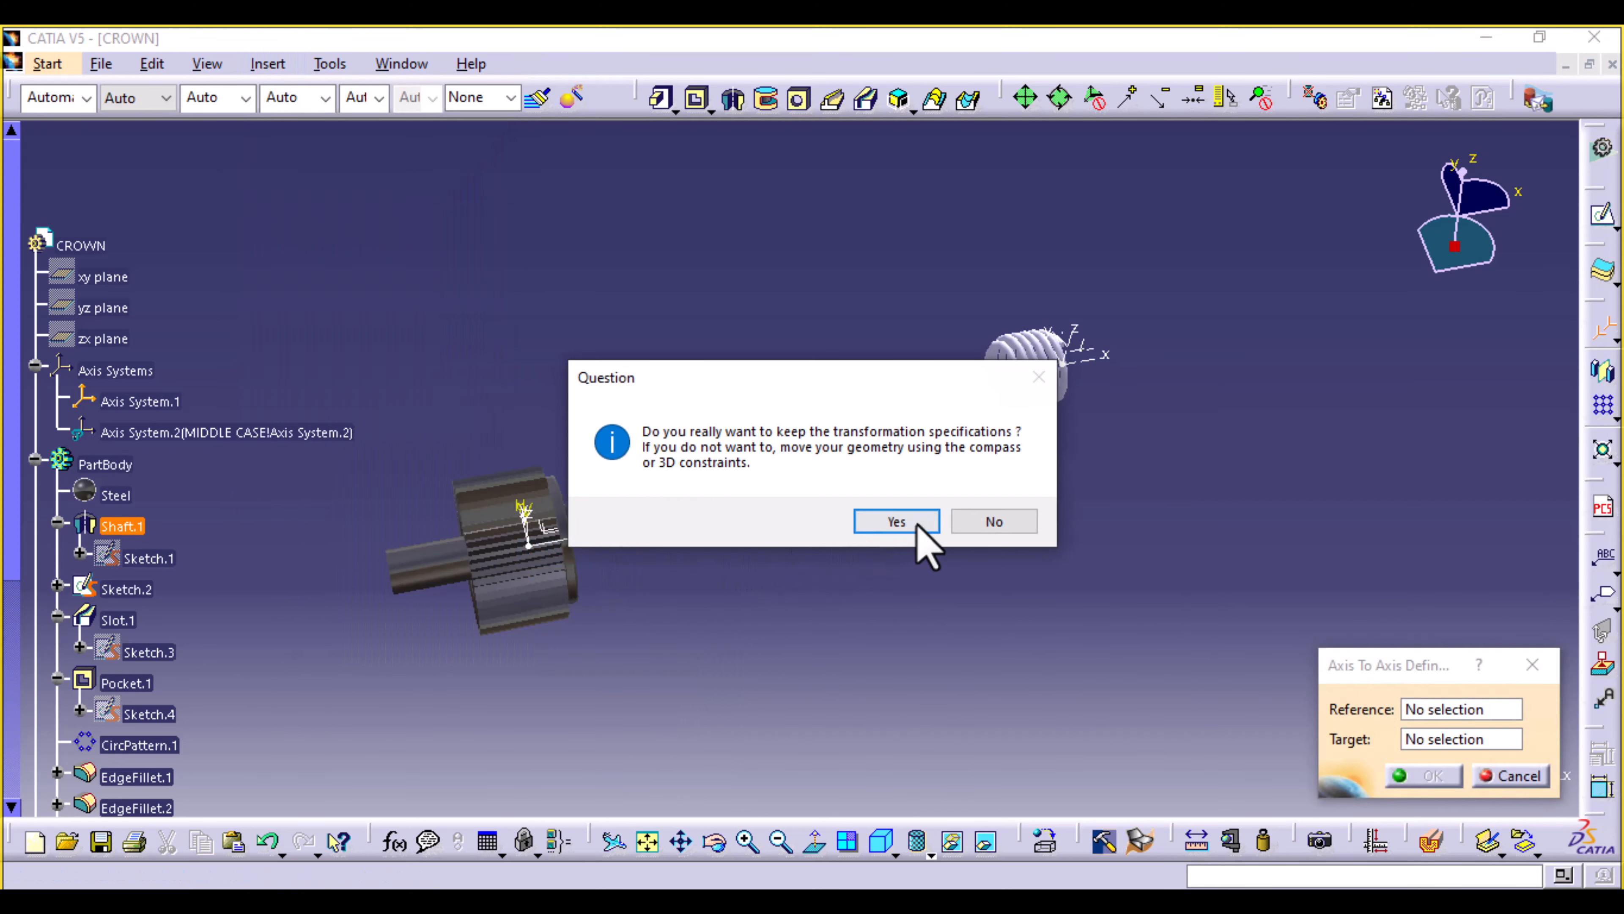
click(898, 522)
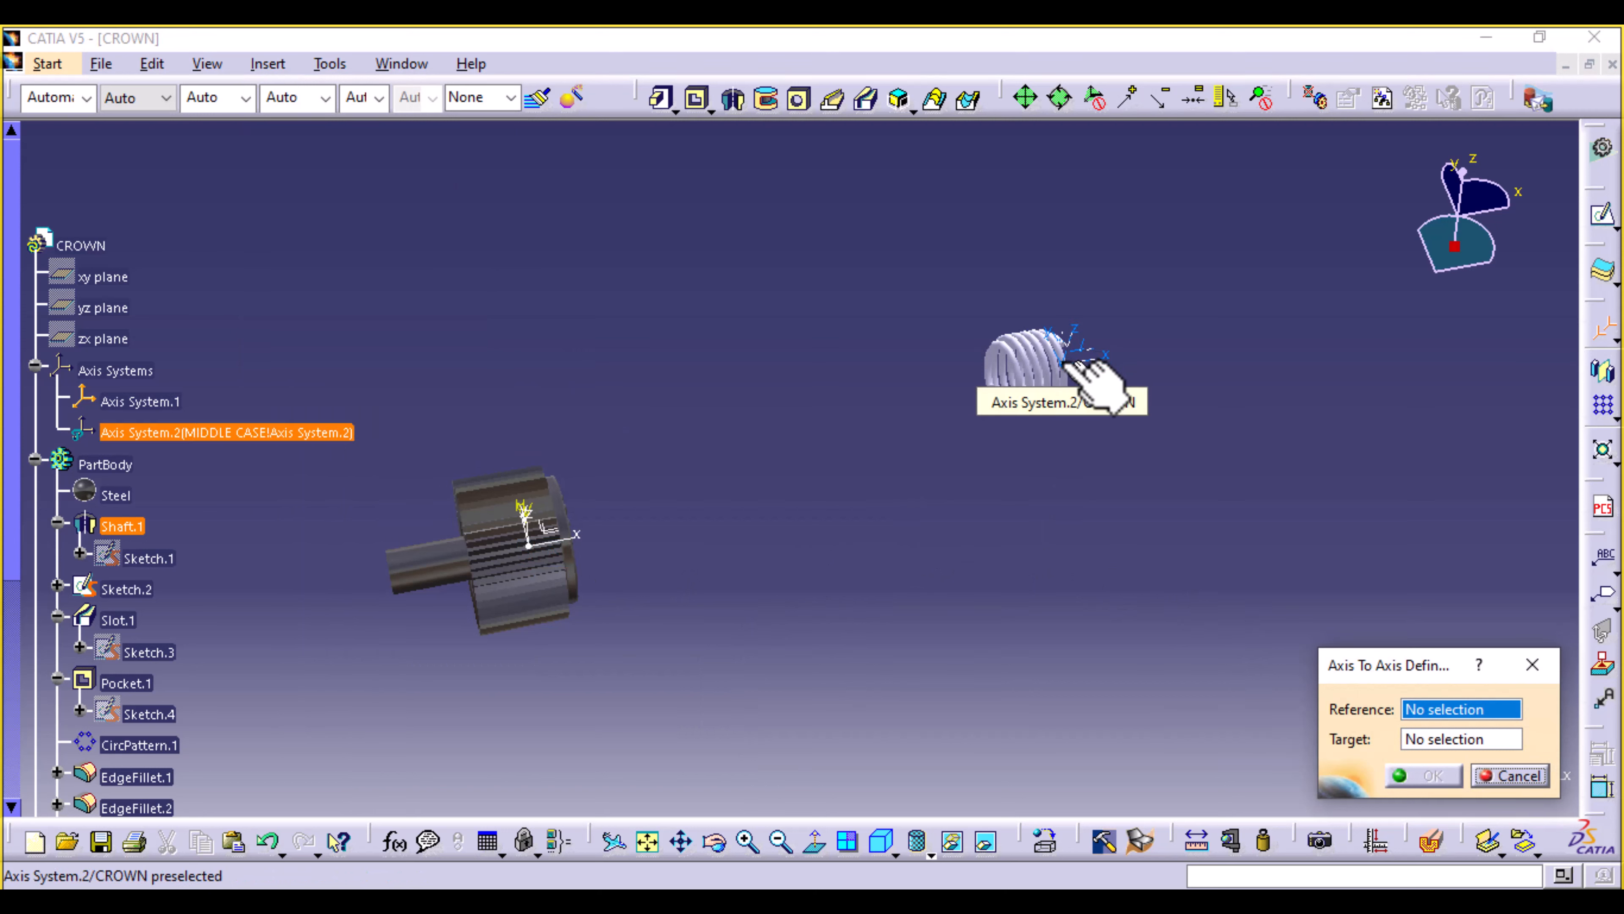
click(1079, 366)
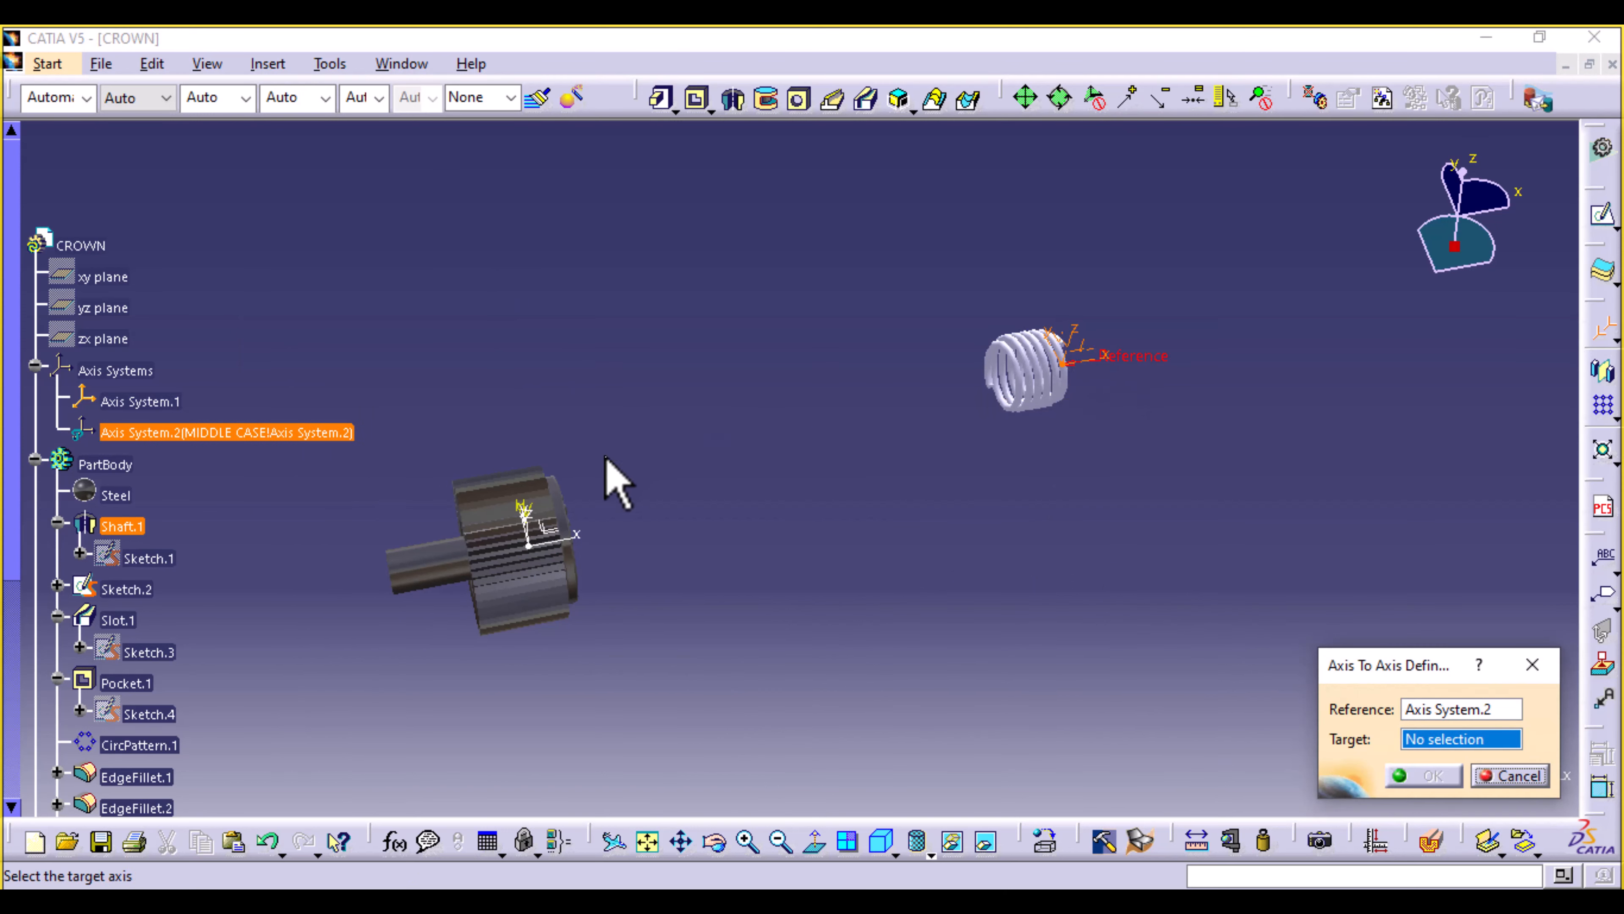
click(548, 552)
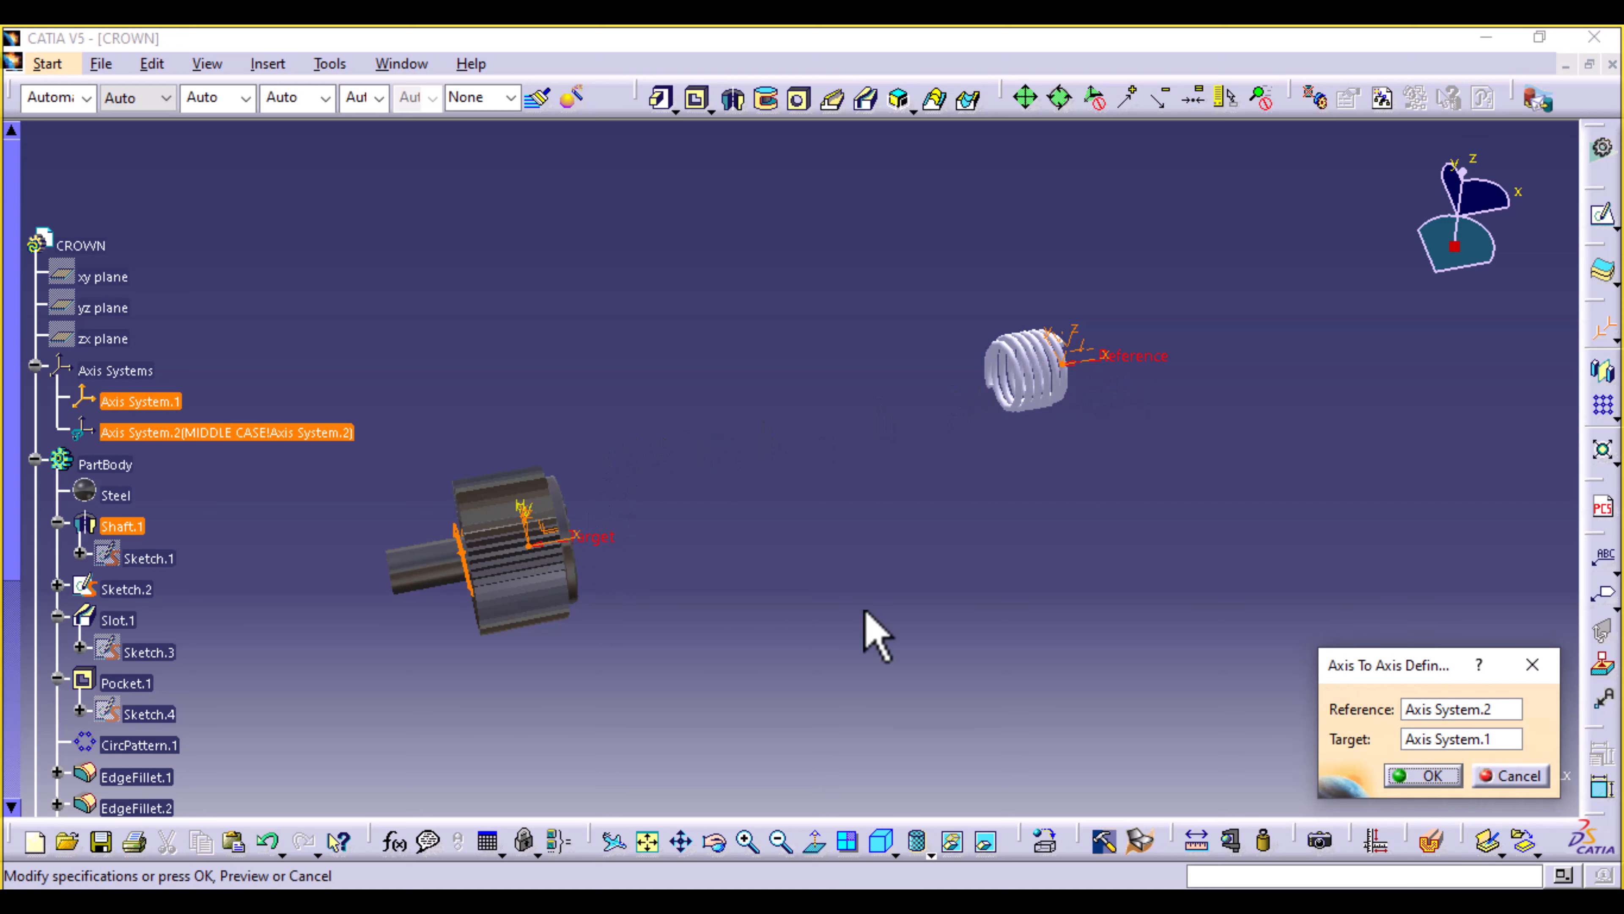
middle_drag(864, 612, 937, 490)
click(1436, 776)
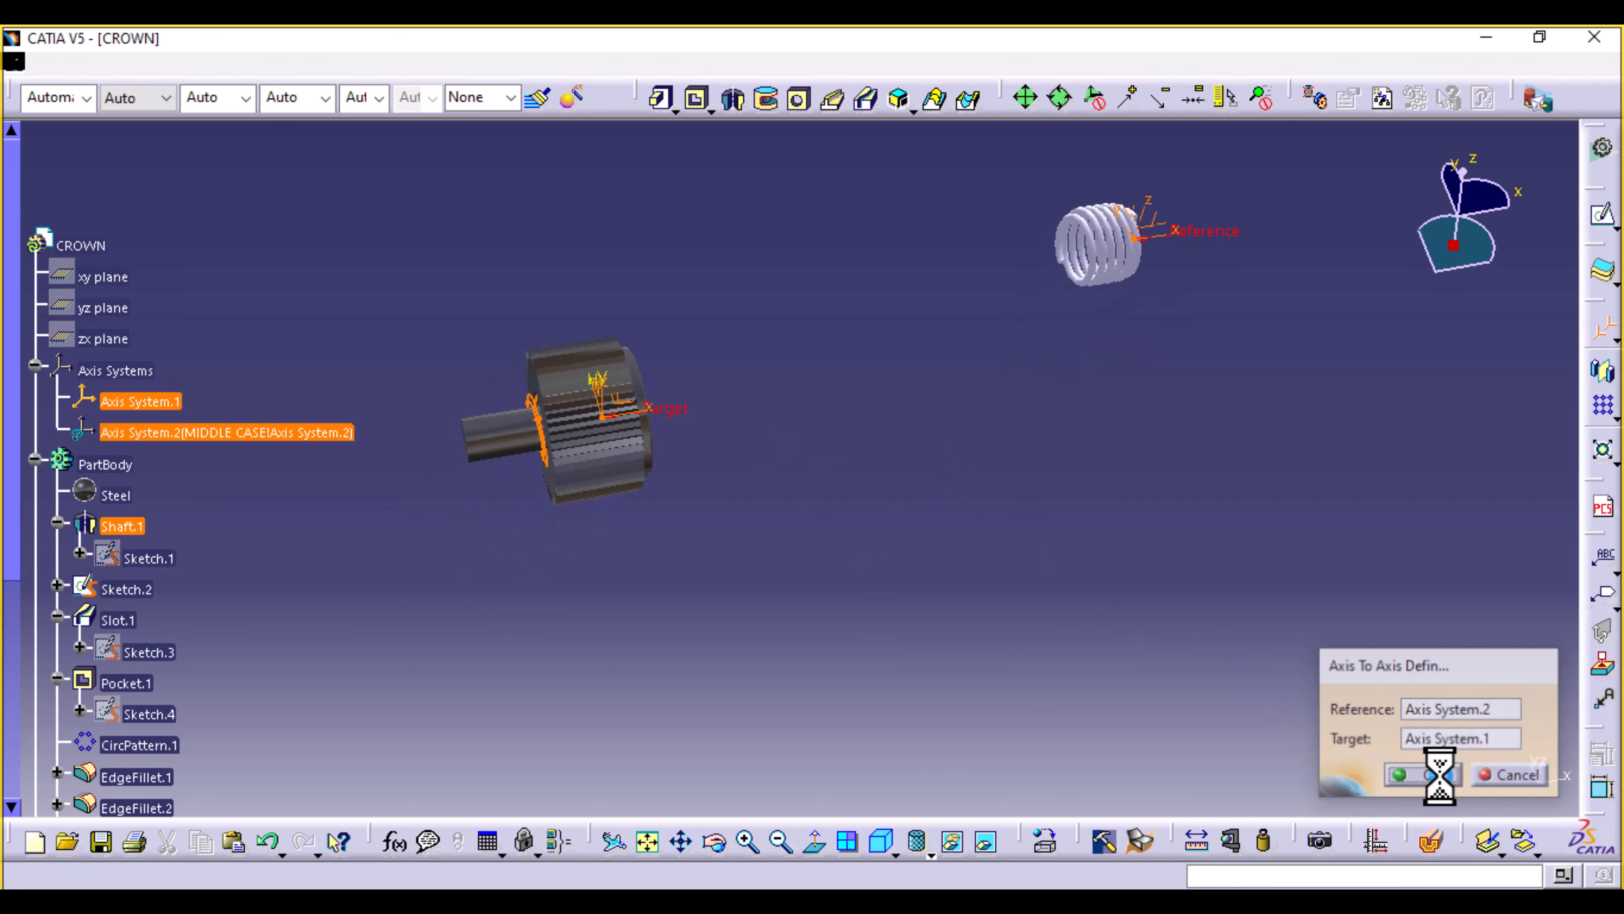
Hide the linked Axis System.2 that stands away from the crown.
middle_drag(639, 573, 1138, 646)
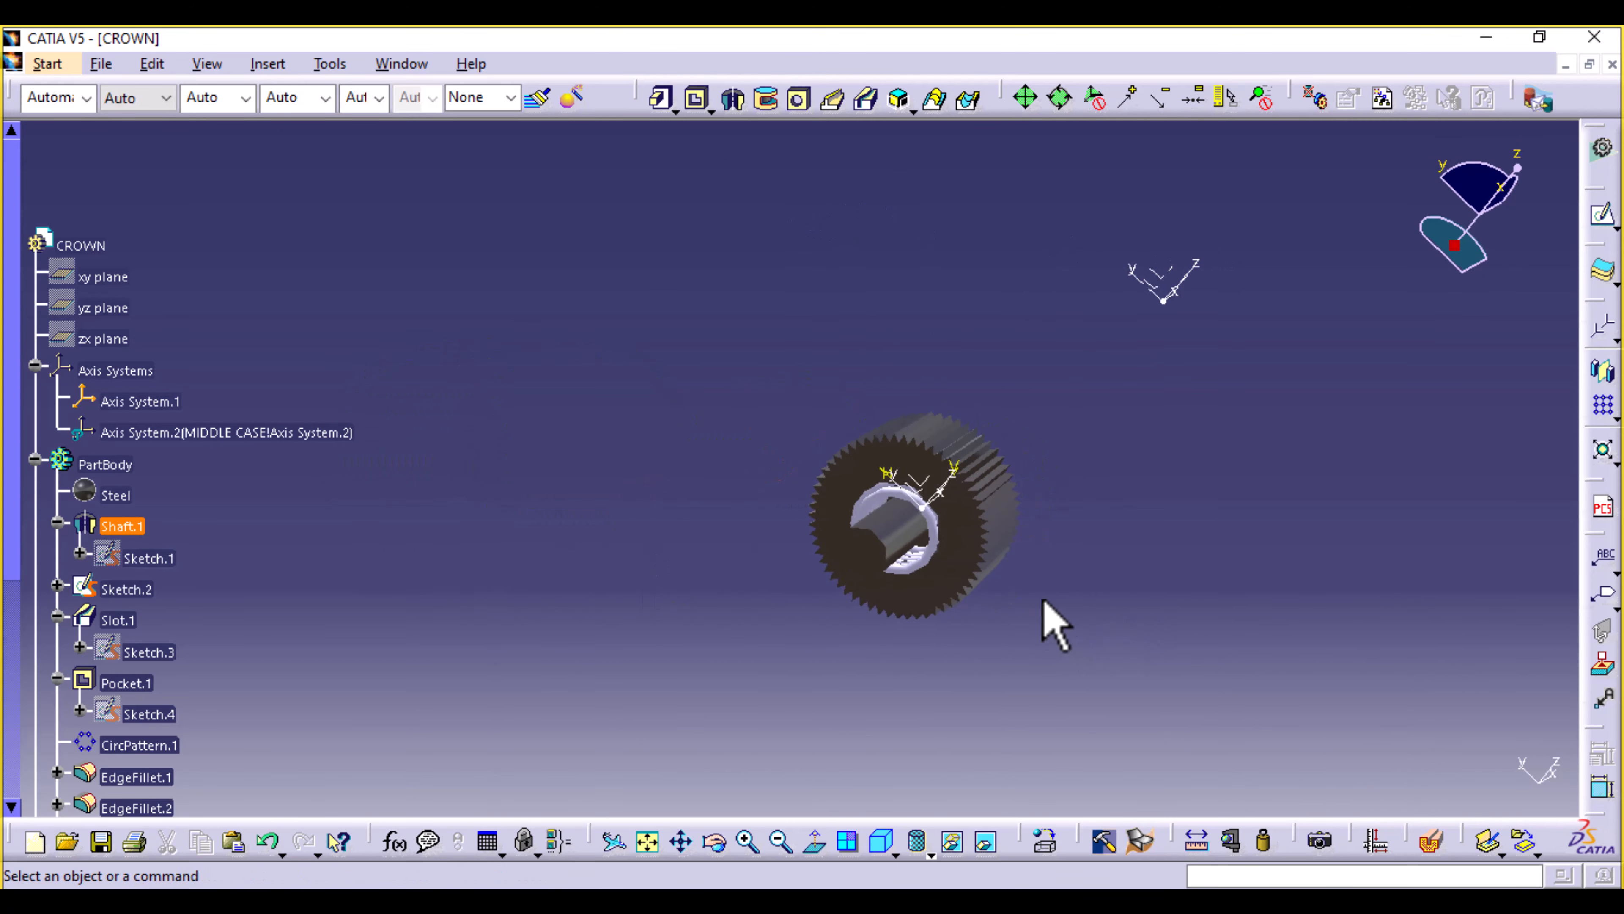
click(1195, 274)
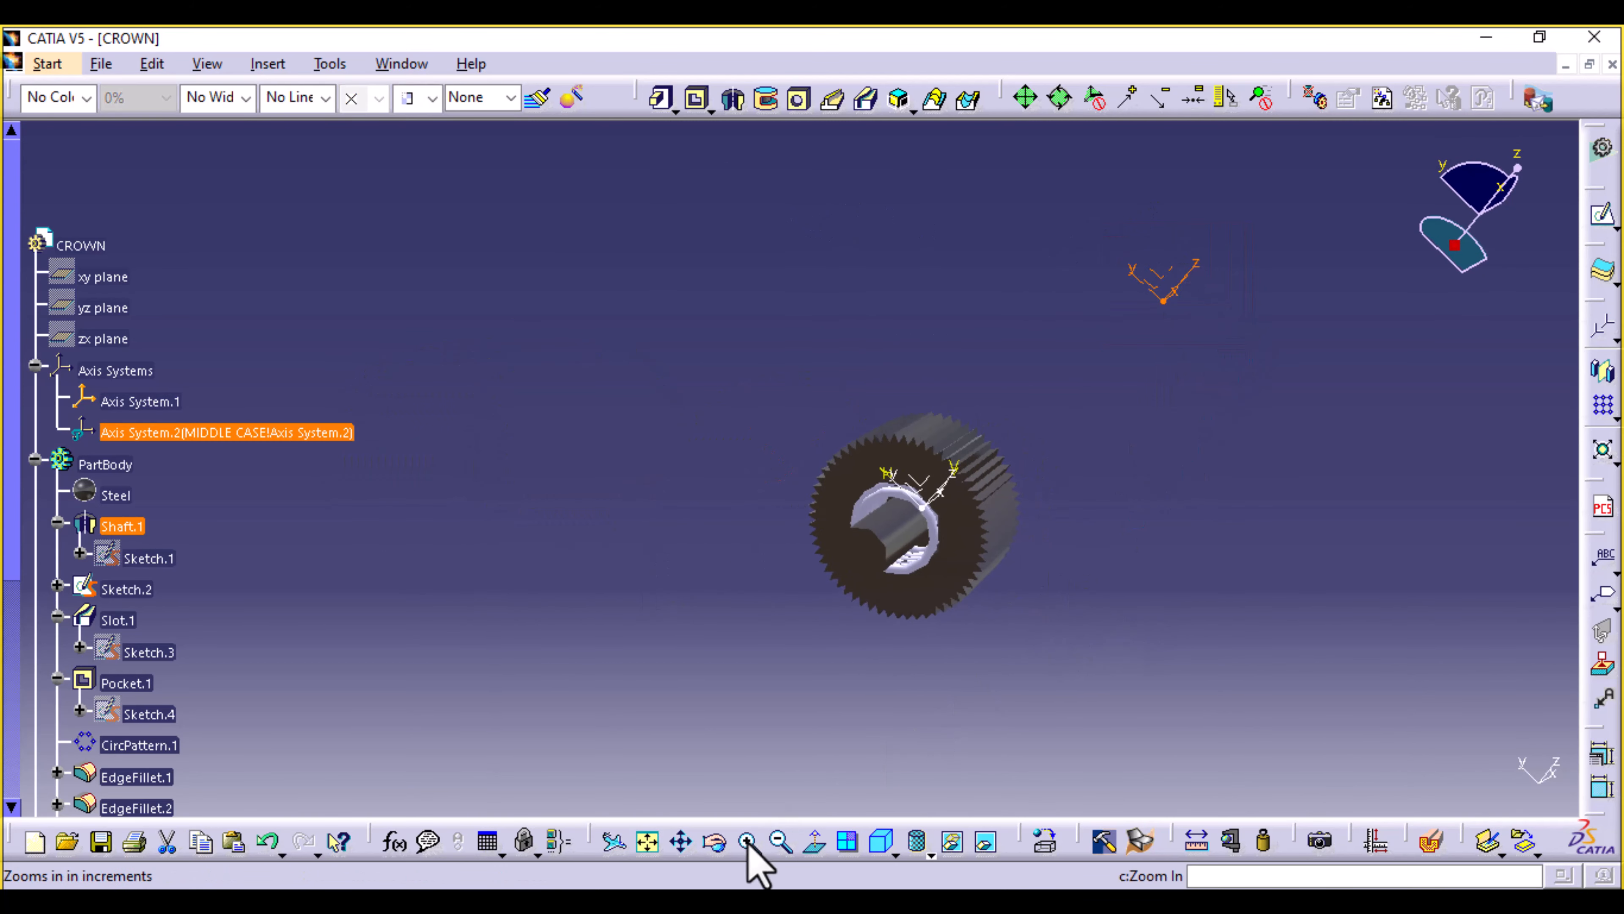
click(953, 843)
Subtract the thread body Body.2 from PartBody with the Boolean Remove operation to cut the crown's internal thread.
middle_drag(975, 734, 935, 465)
middle_drag(824, 537, 297, 291)
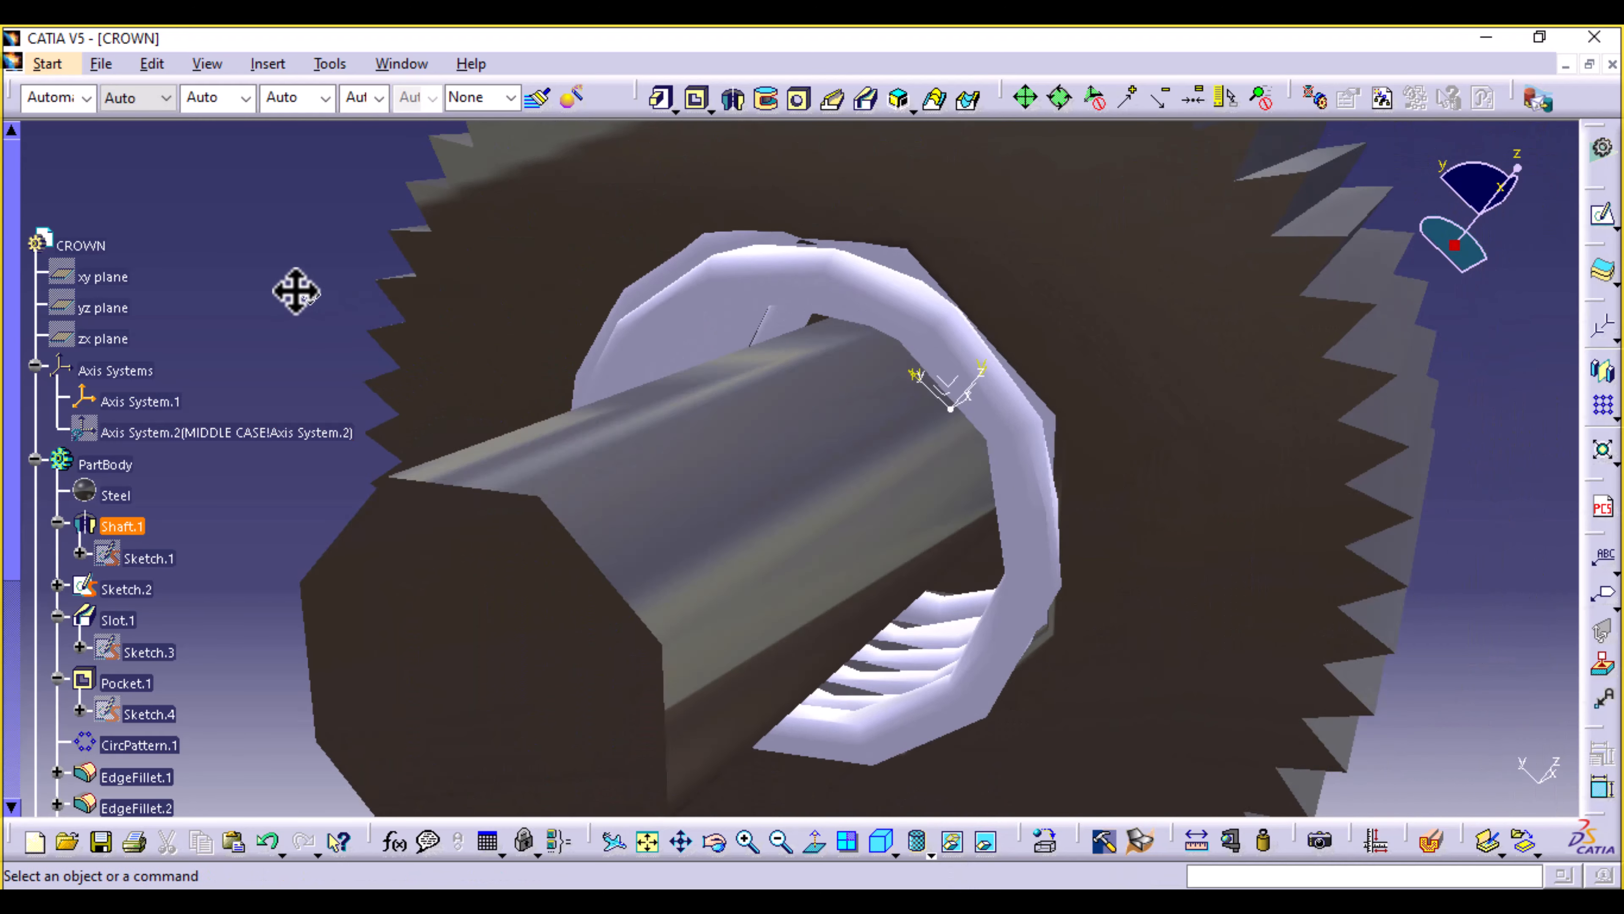
click(272, 64)
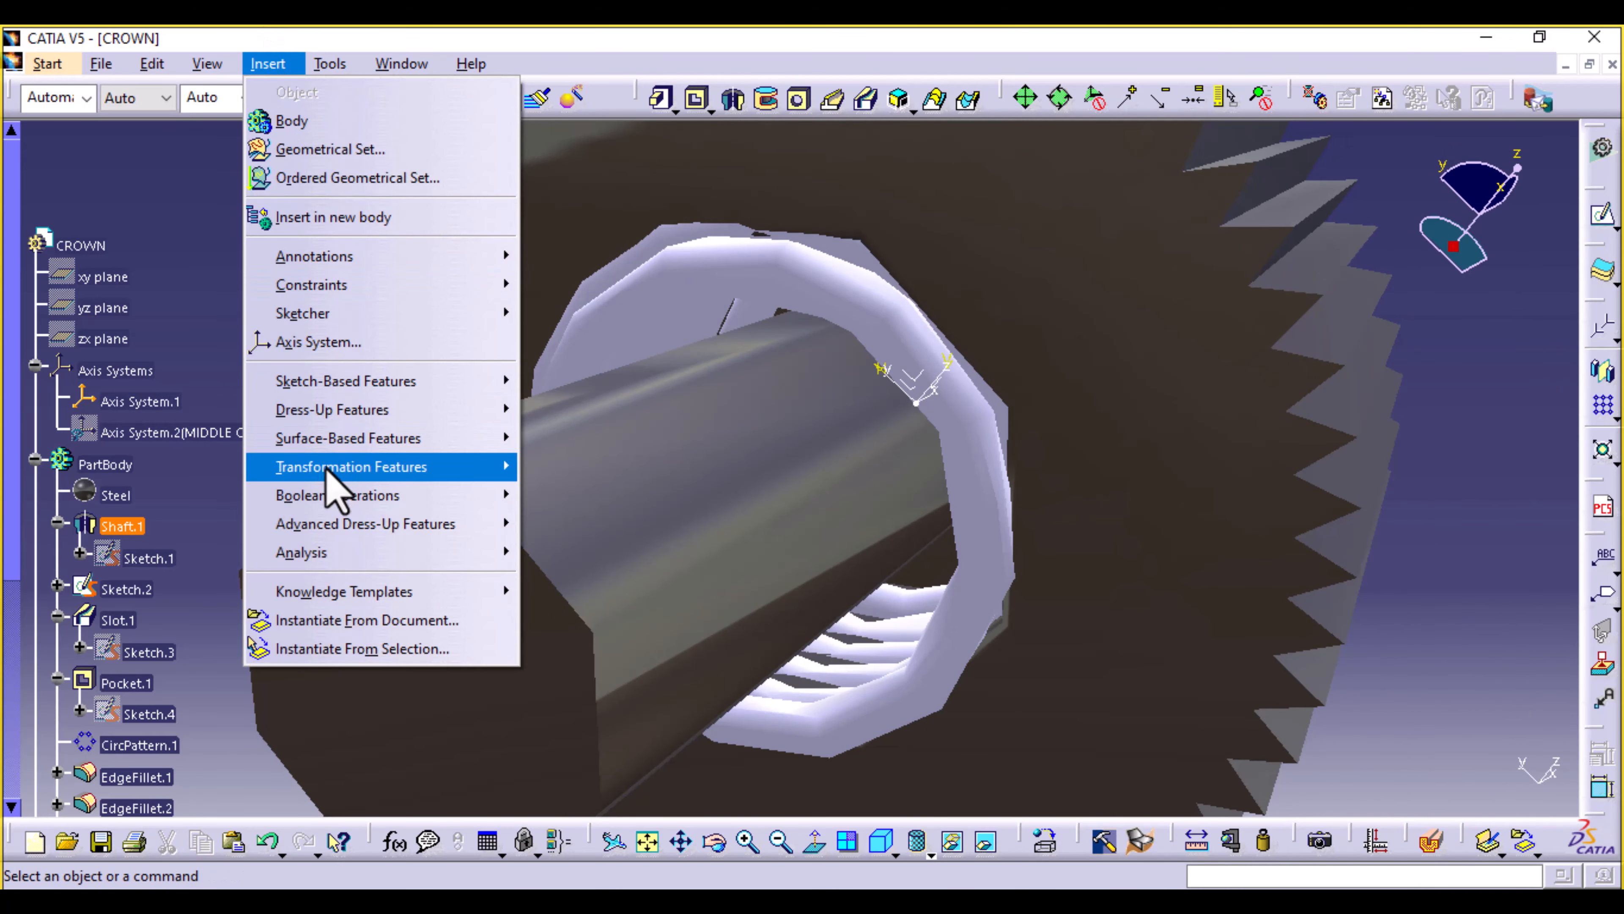
mouse_move(332, 494)
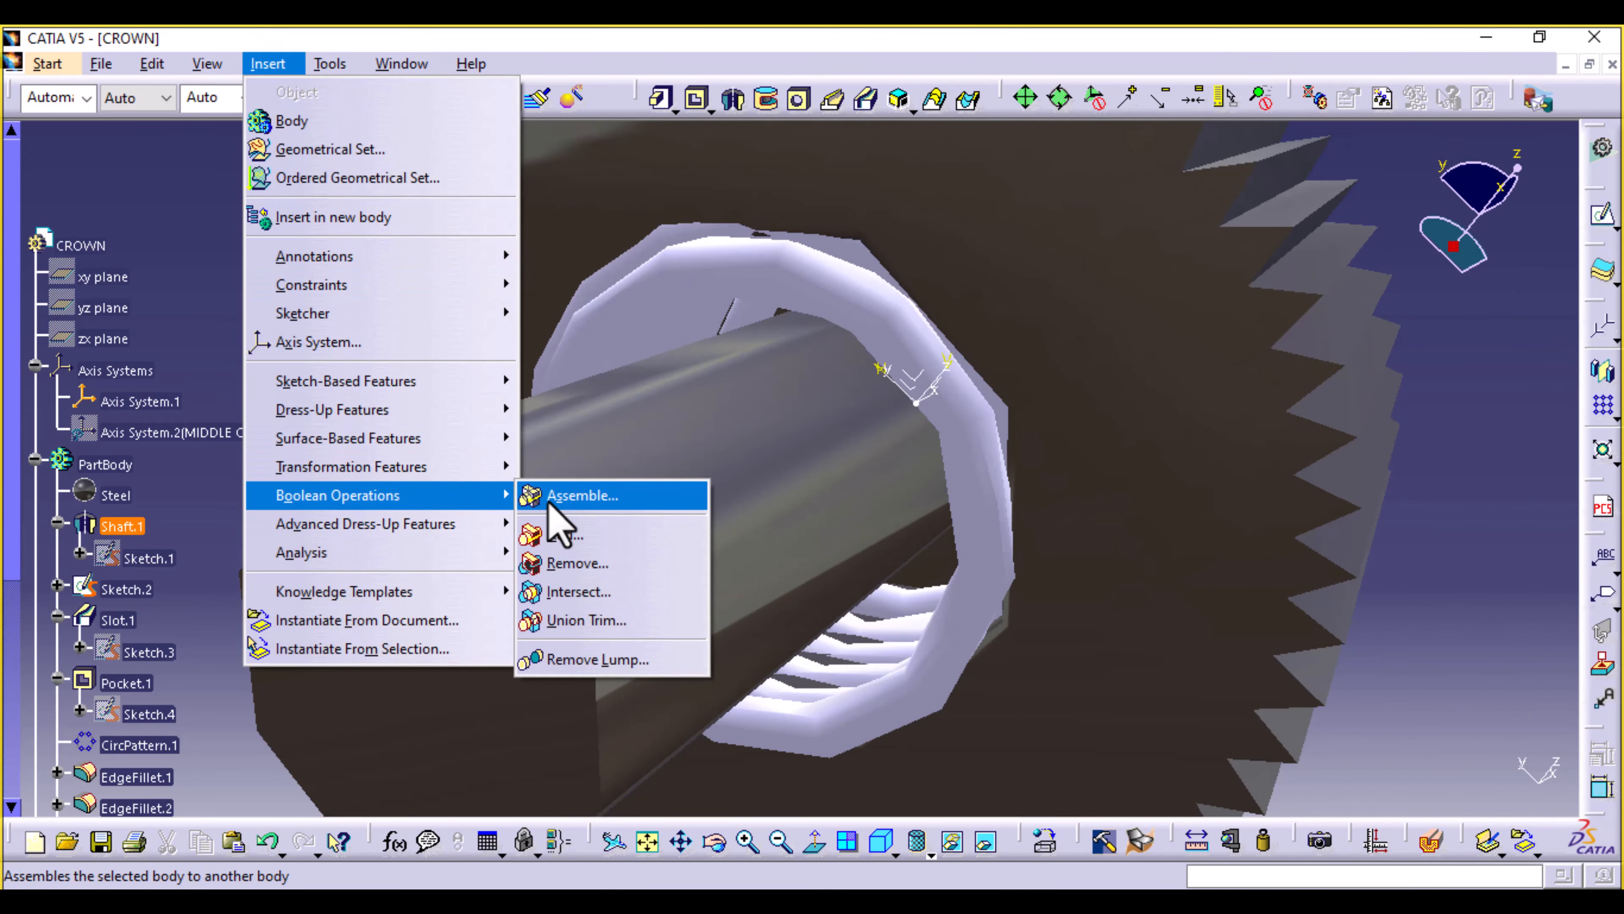
click(575, 563)
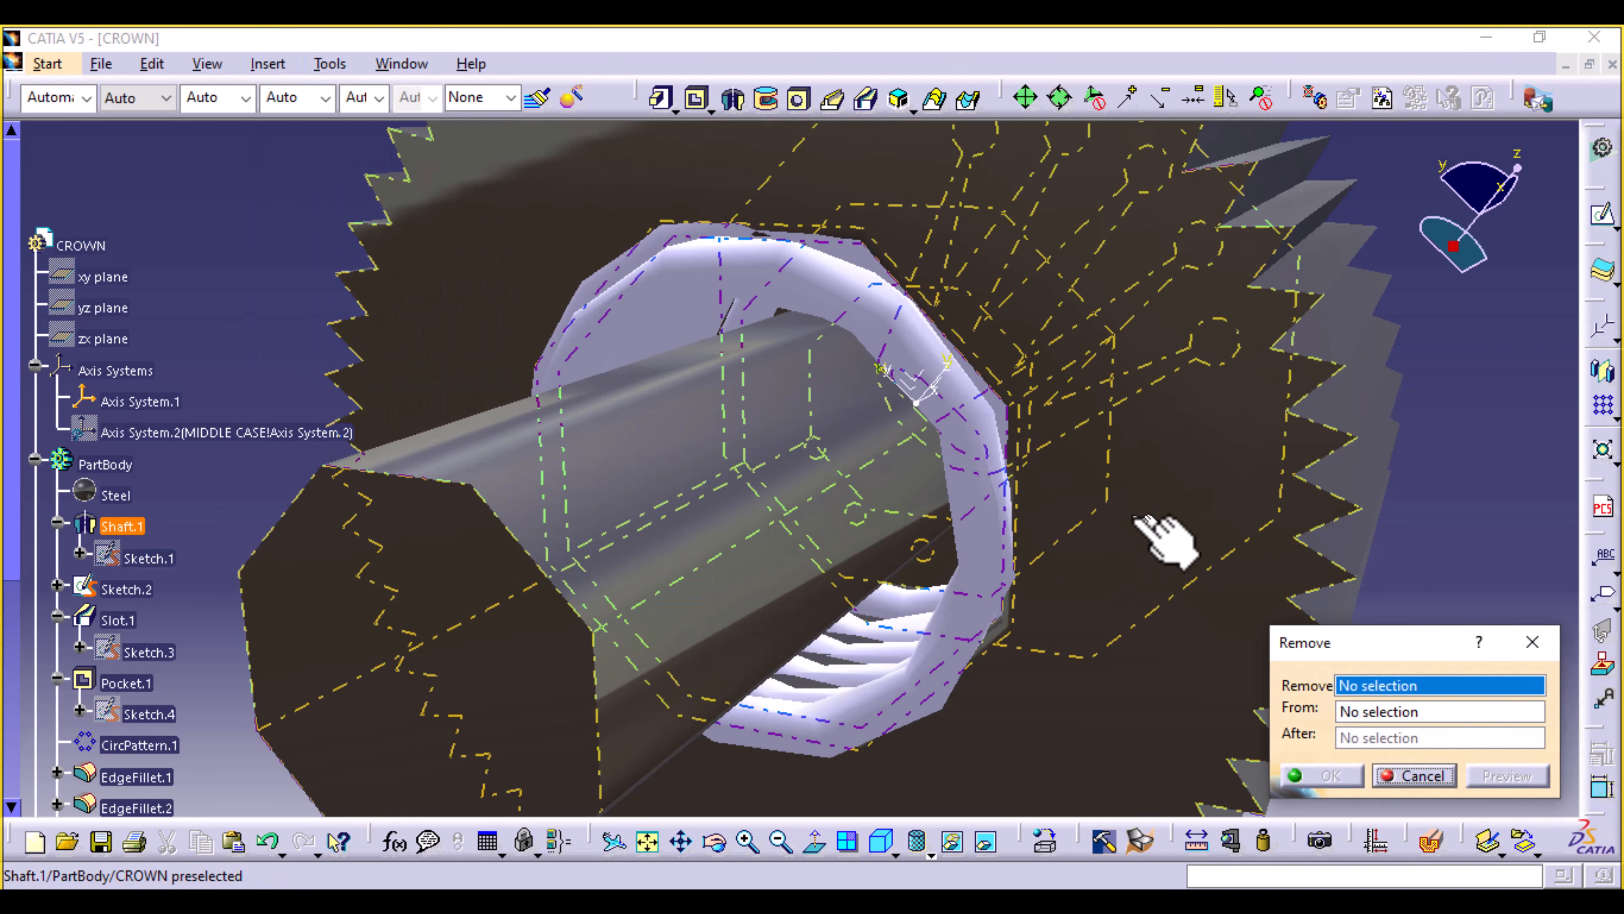
scroll(48, 531, down, 7)
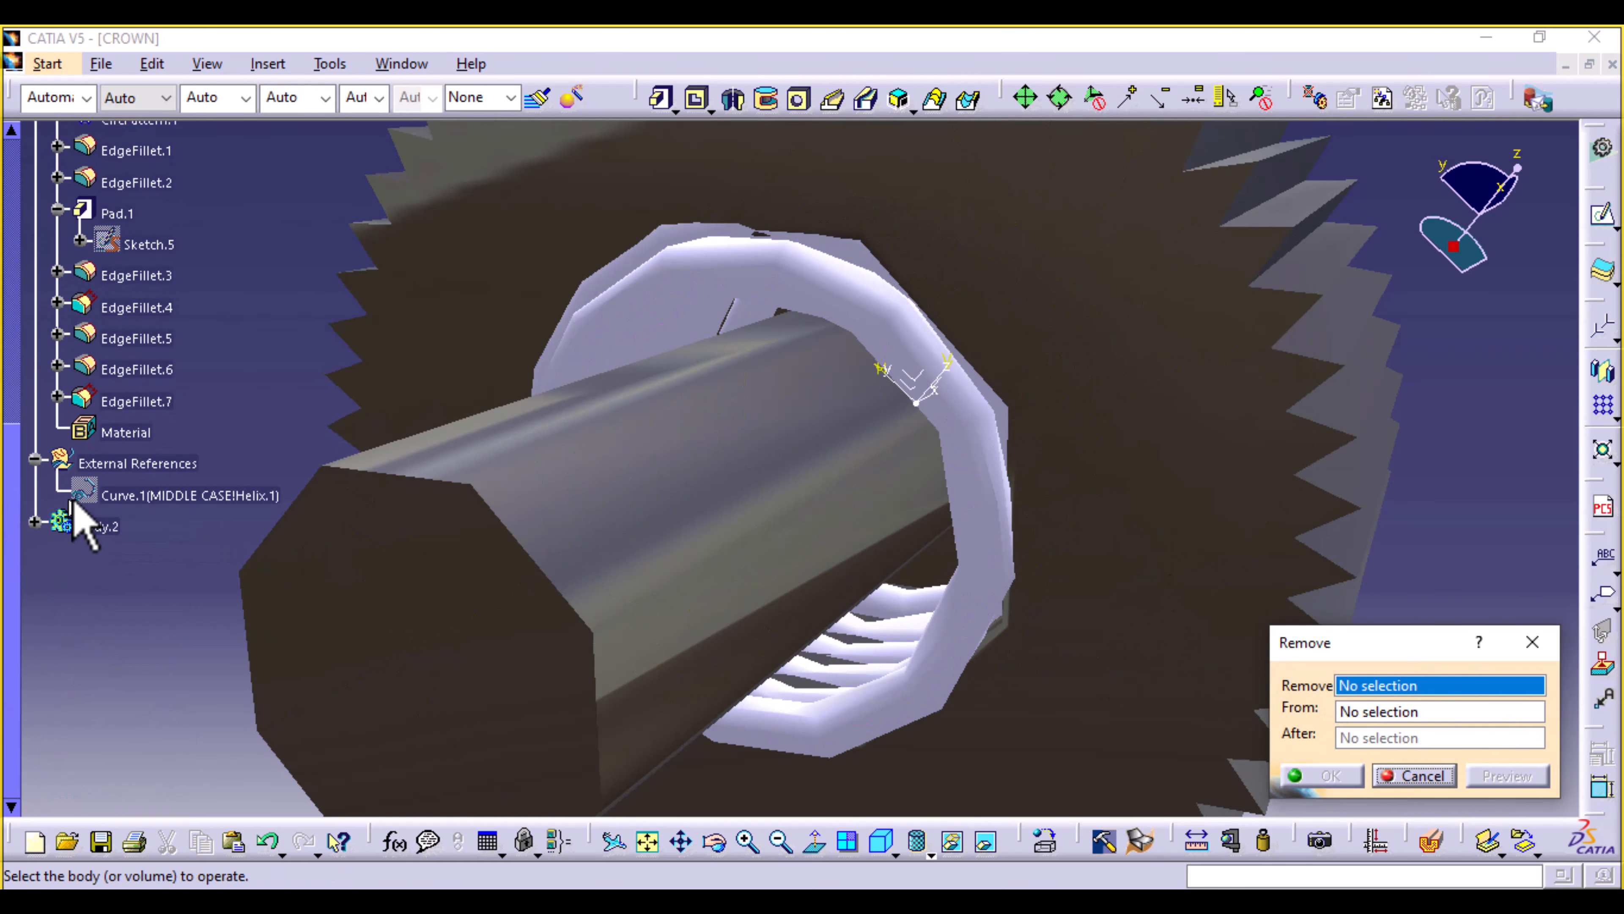
click(105, 531)
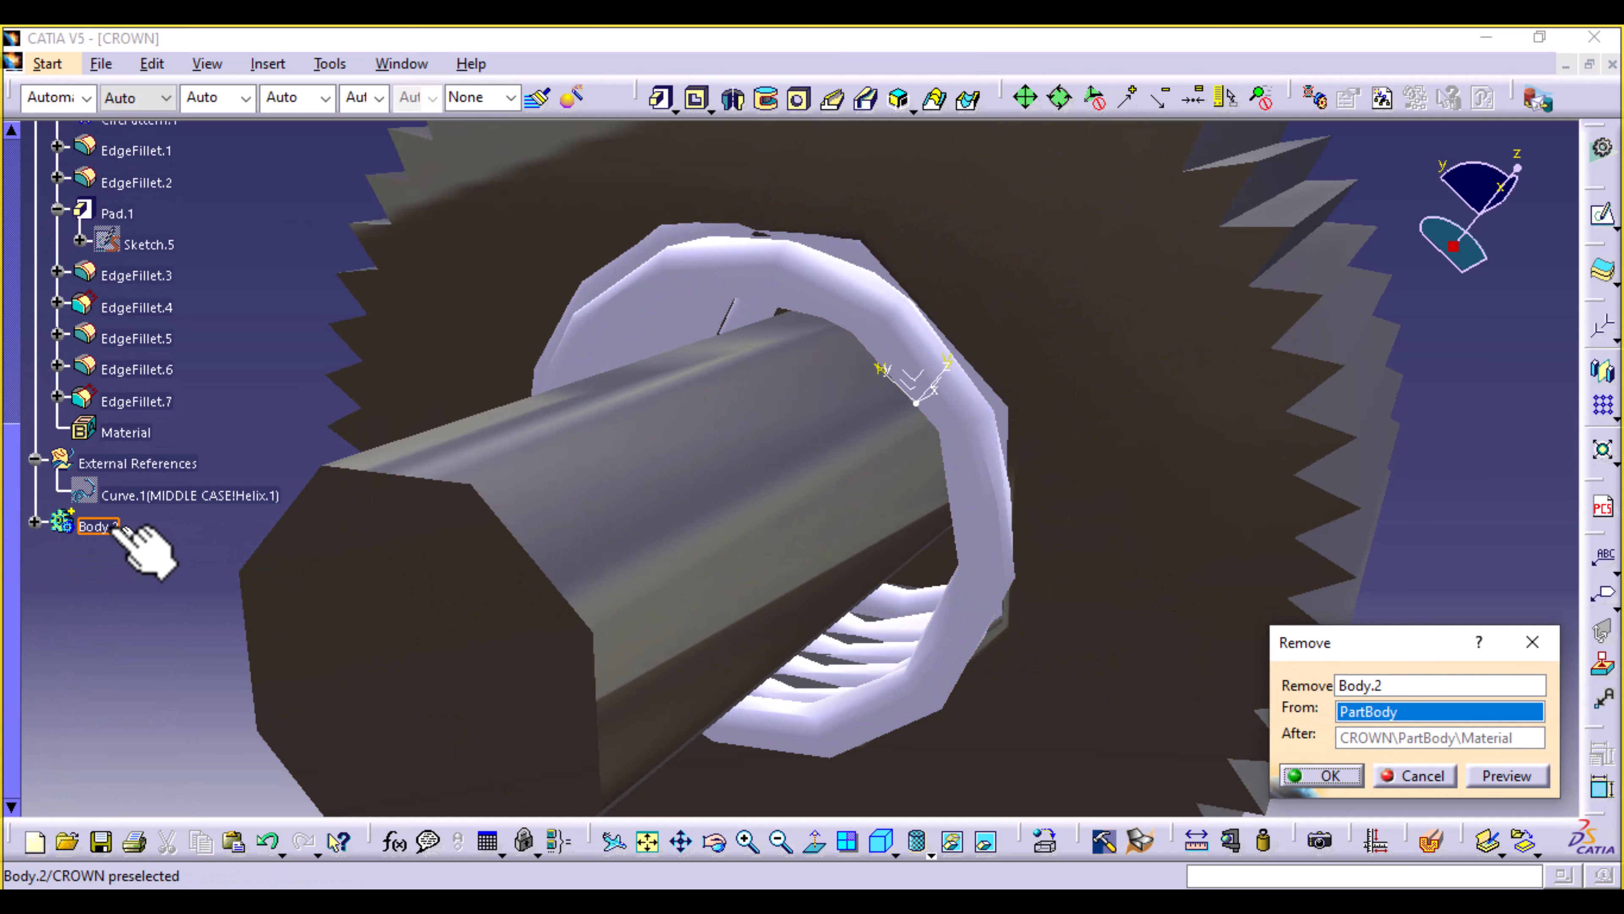
click(1493, 782)
click(1348, 782)
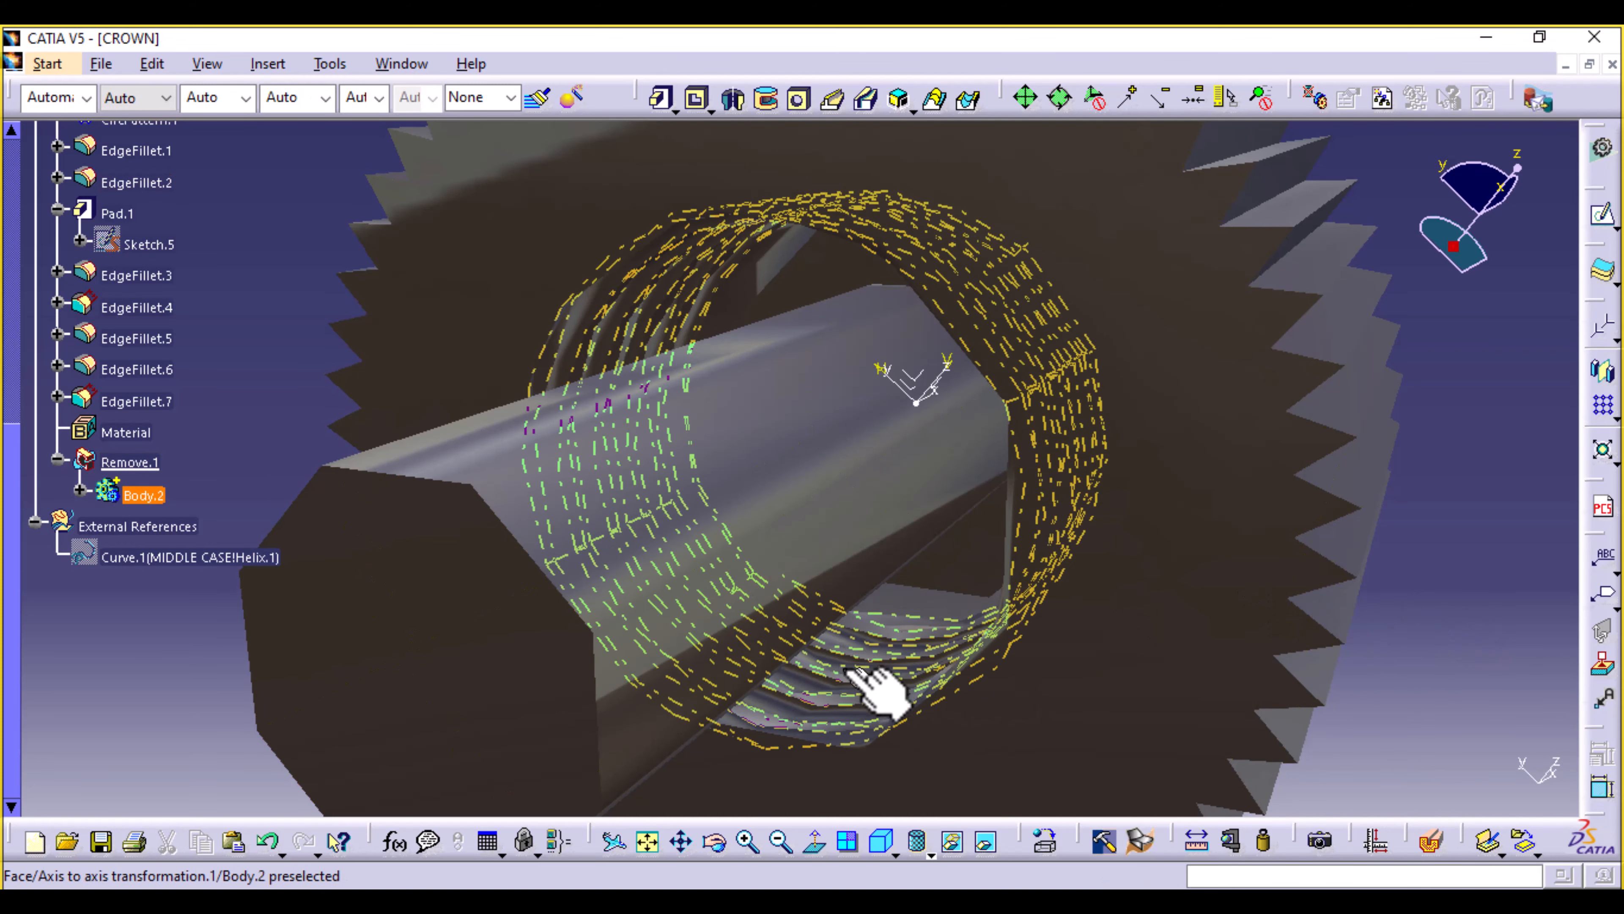
Hide Axis System.1 at the crown's origin and check the crown from its front and shaft sides.
middle_drag(1465, 550, 1432, 636)
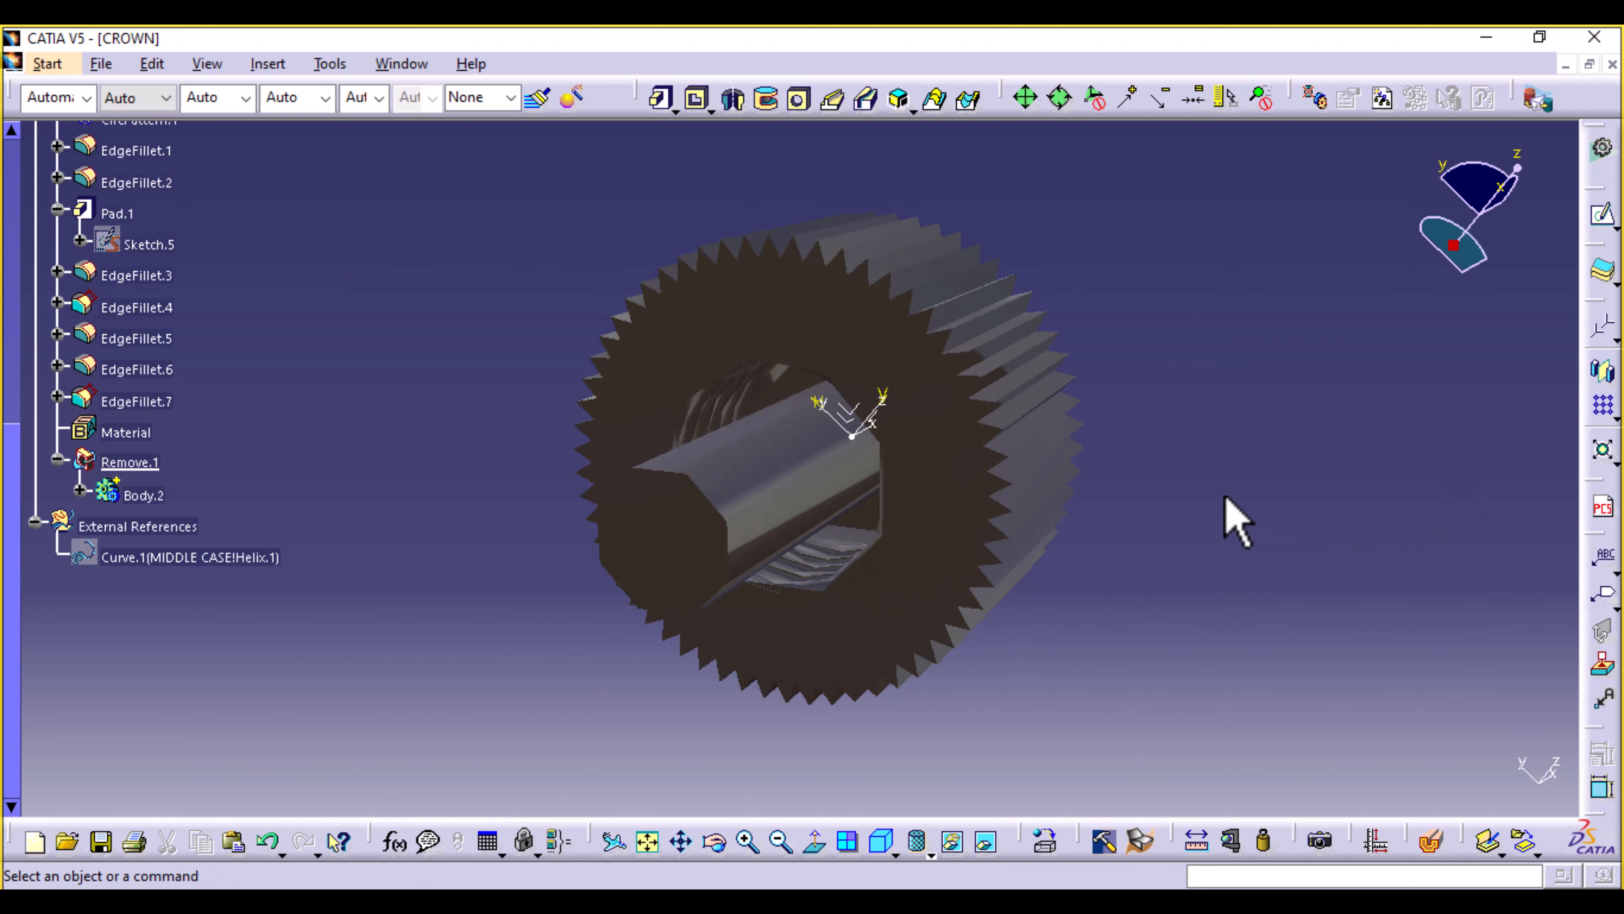
middle_drag(1238, 522, 1207, 551)
right_click(854, 445)
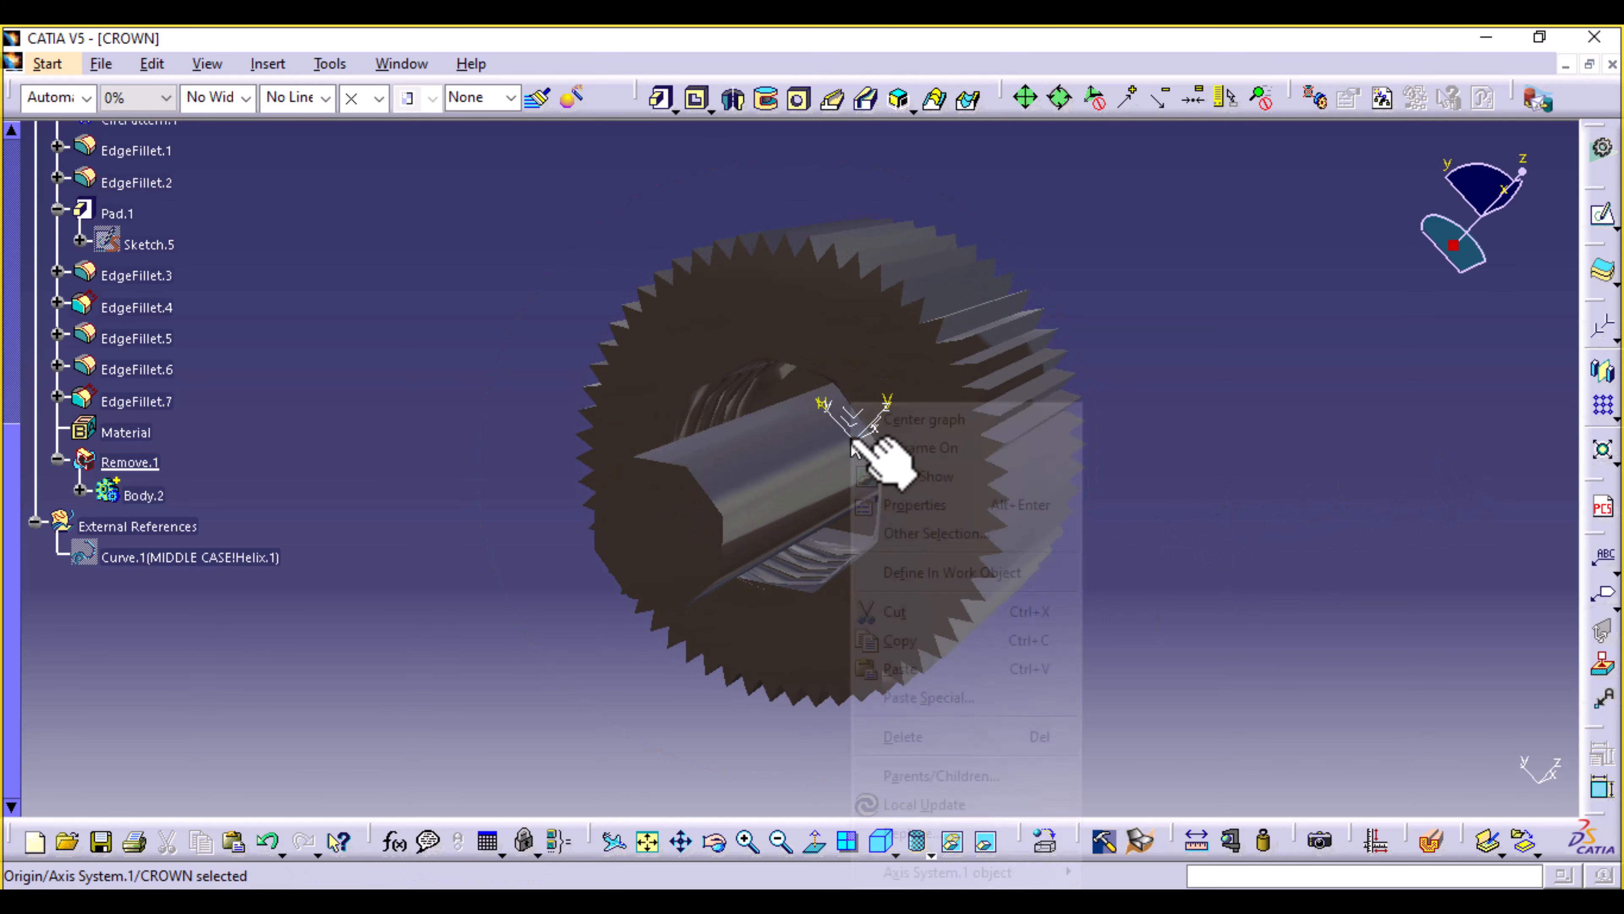
click(937, 494)
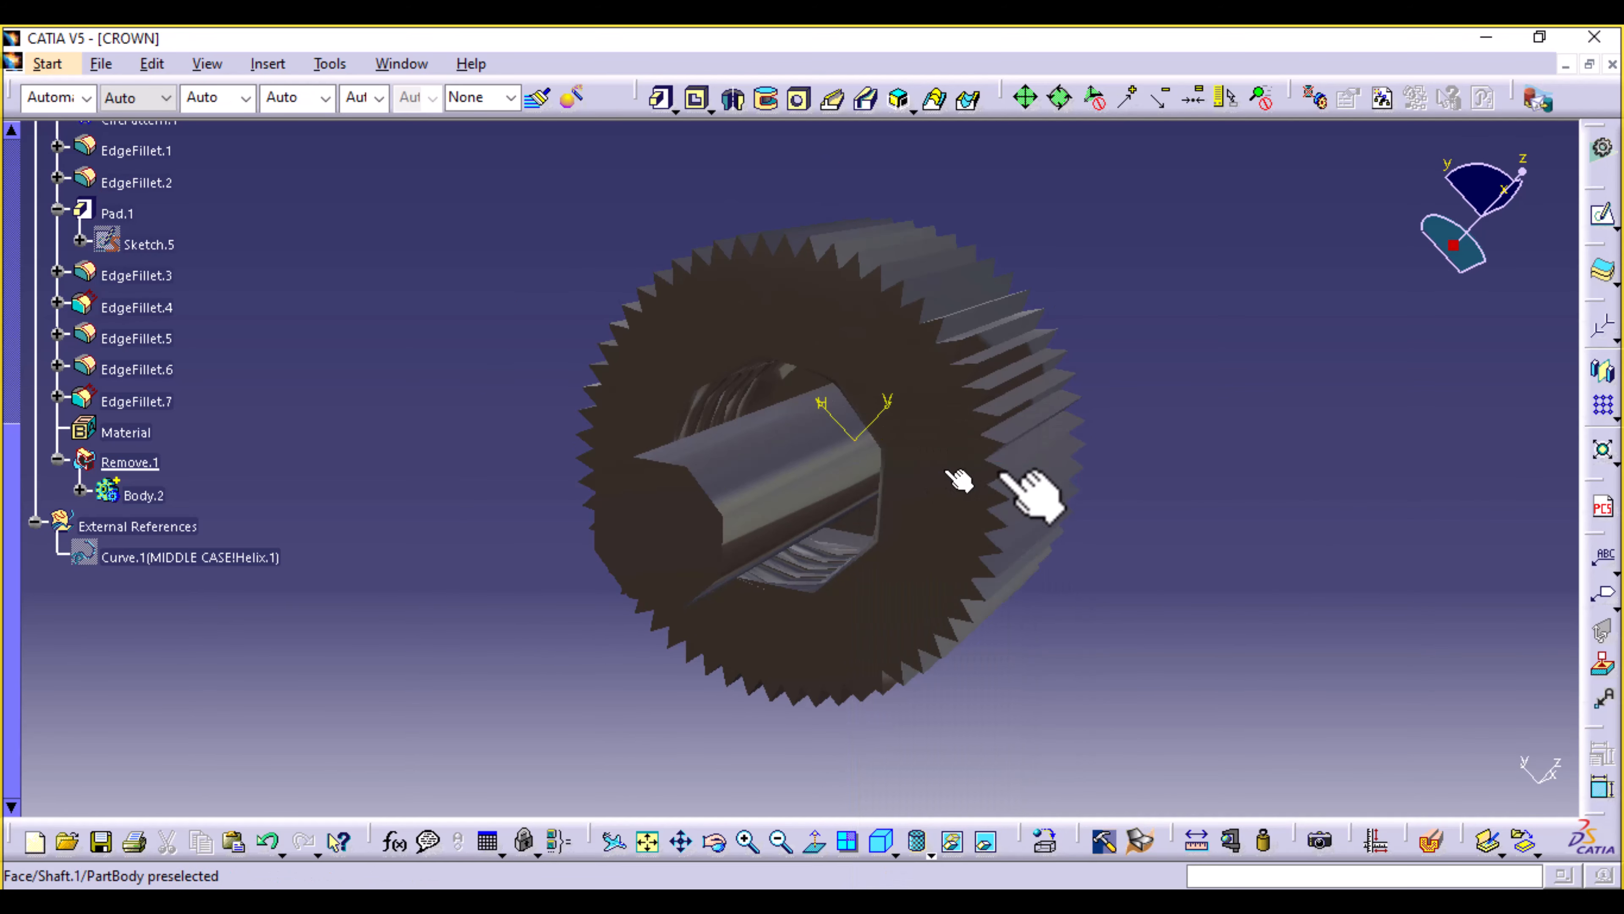
middle_drag(1232, 450, 606, 610)
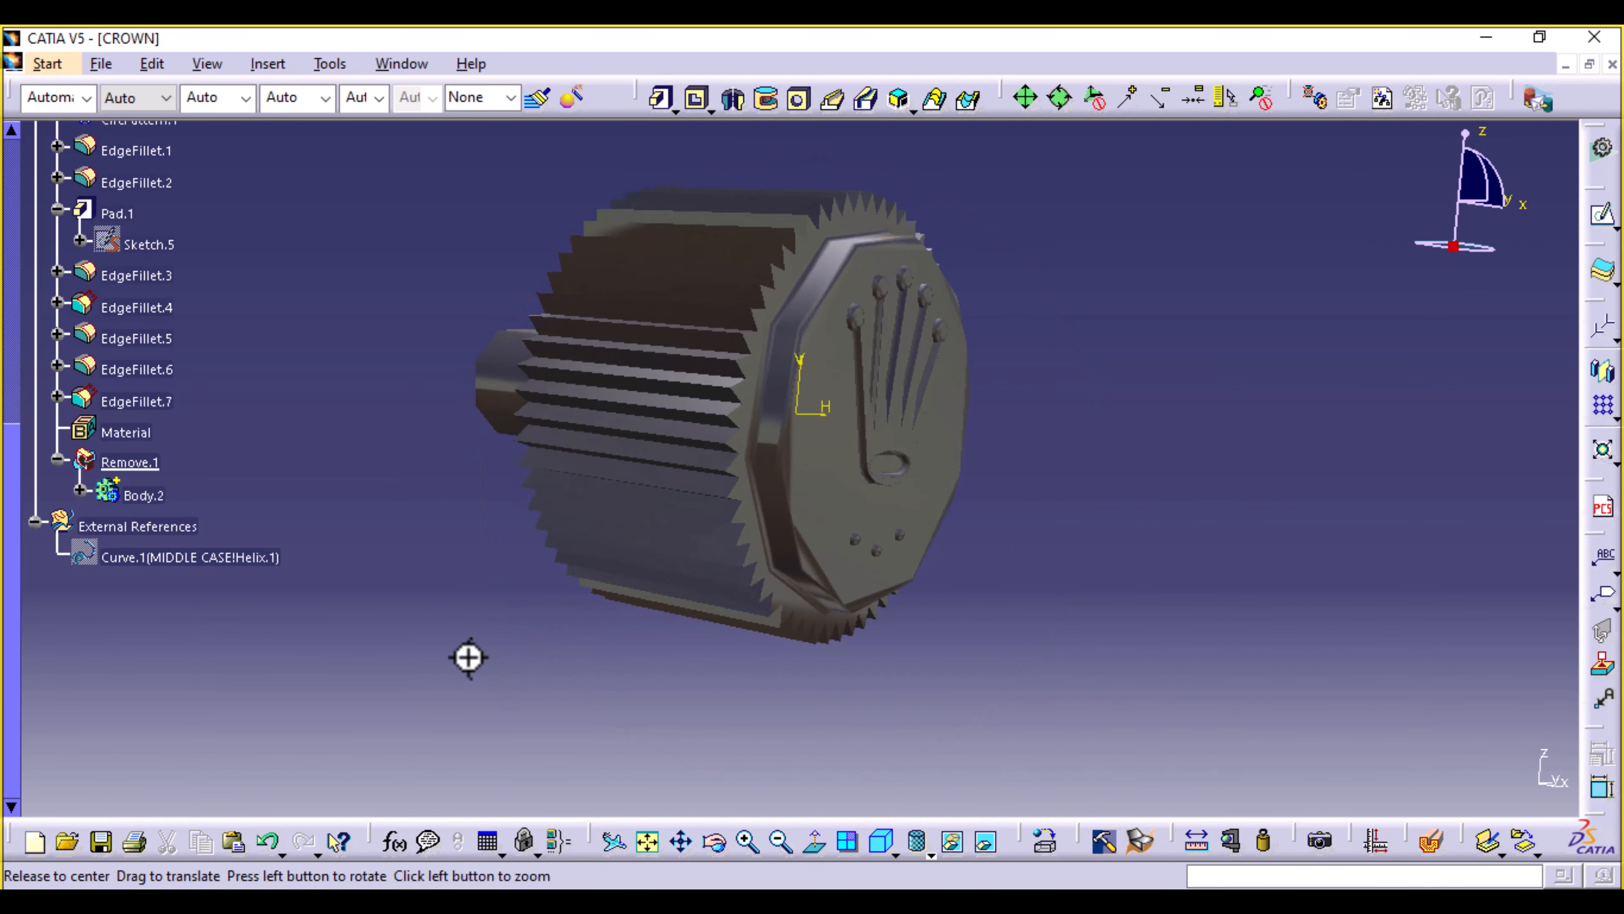
middle_drag(469, 657, 747, 711)
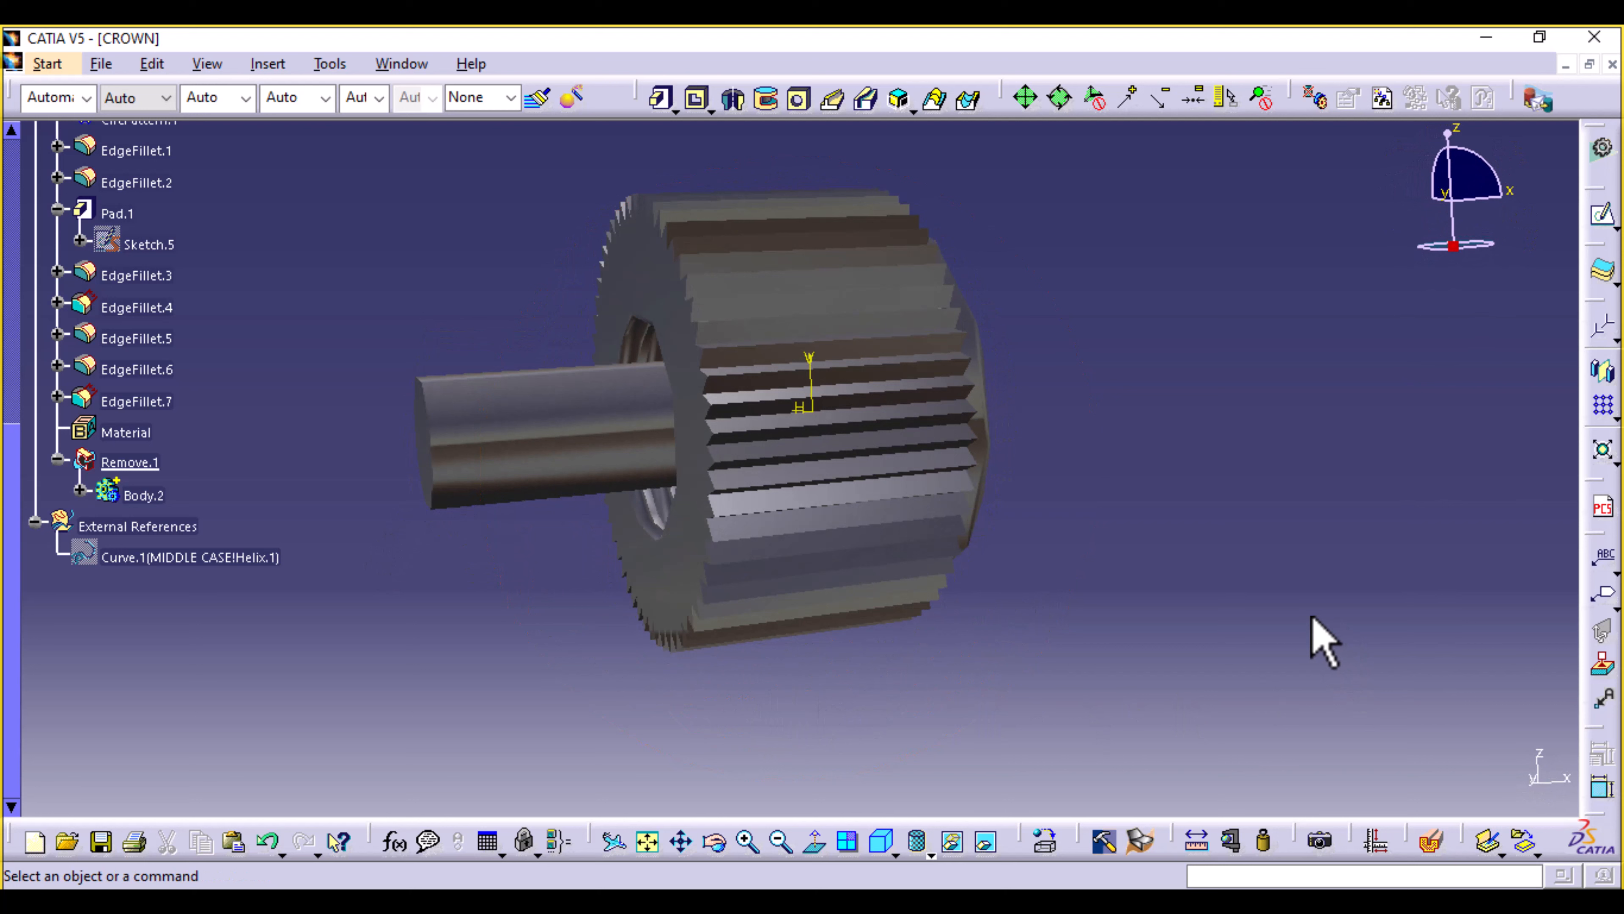